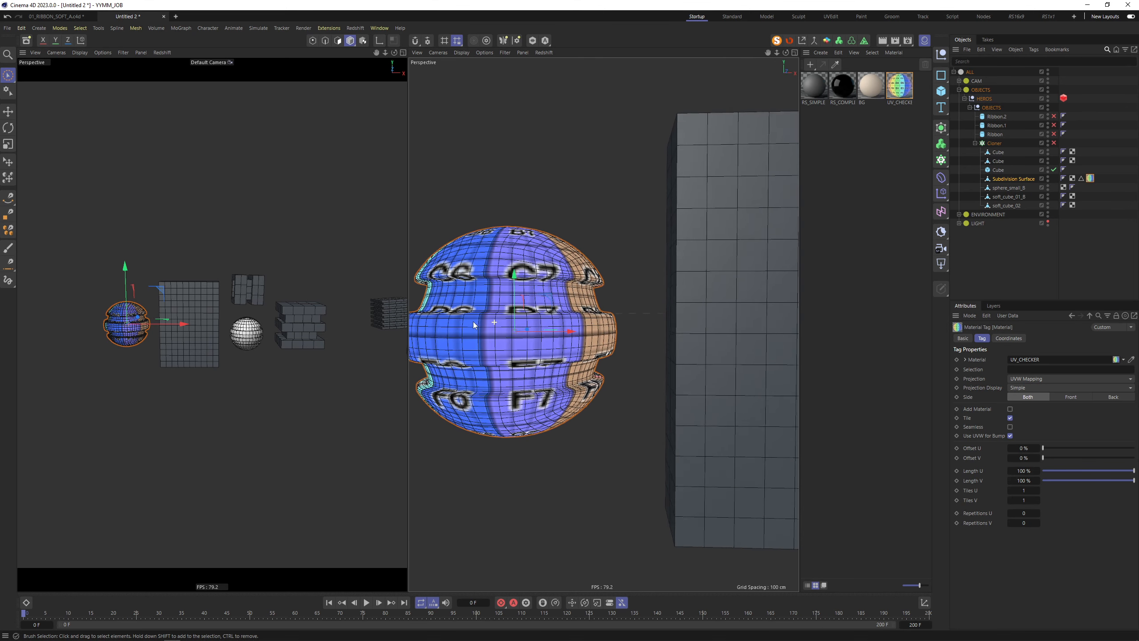
Select the tall box Cube in the viewport
alt+middle_drag(560, 309, 489, 324)
alt+right_drag(613, 314, 556, 320)
alt+middle_drag(622, 313, 574, 322)
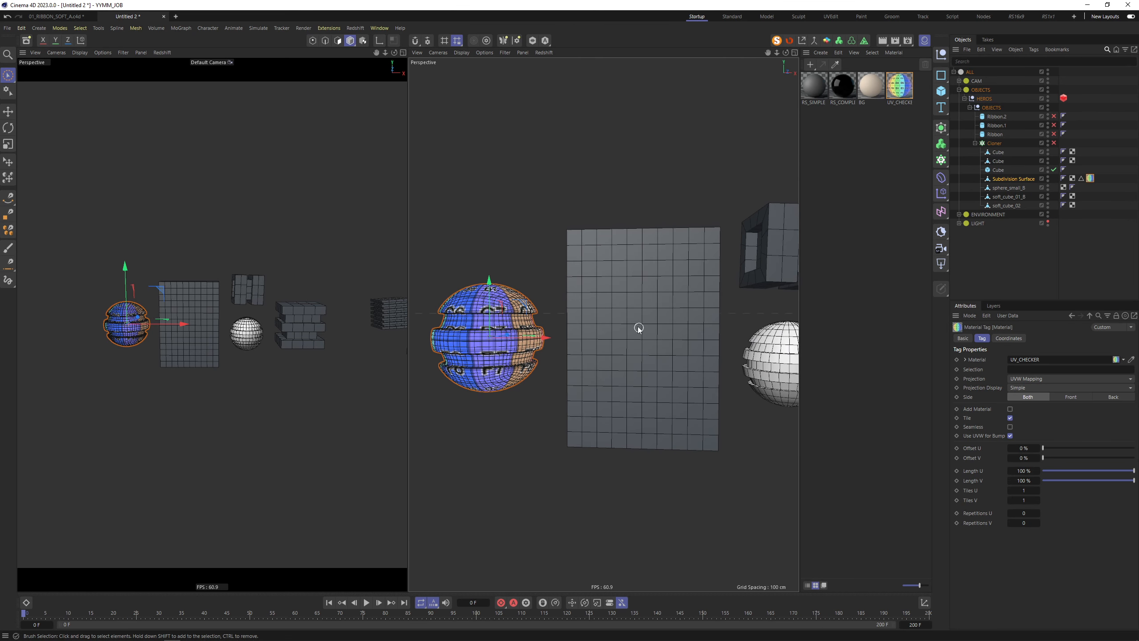
click(679, 299)
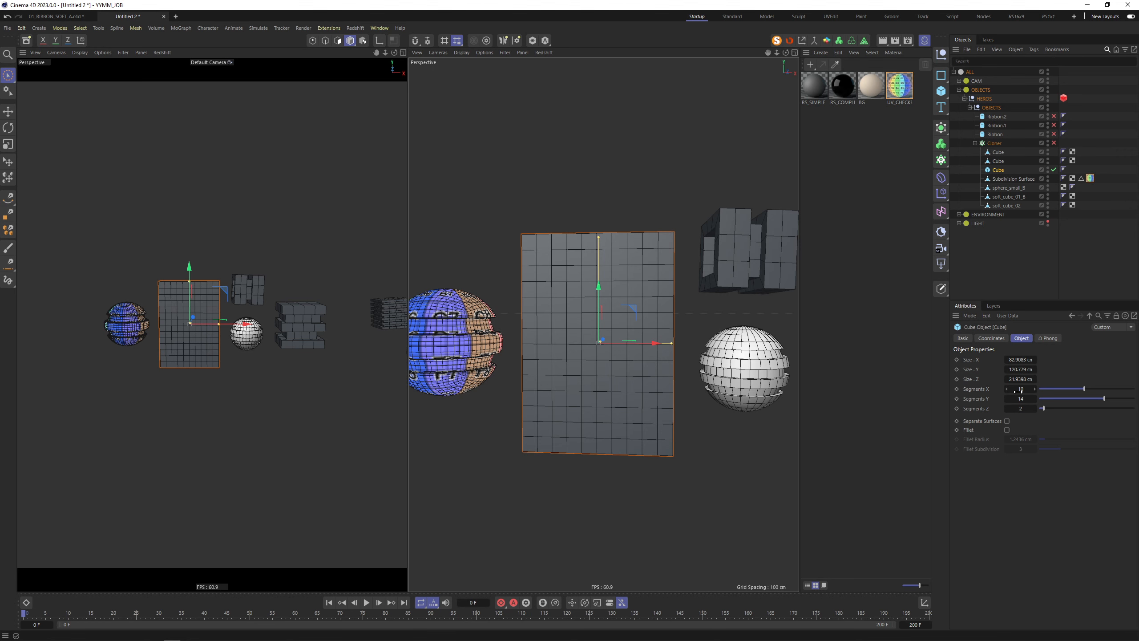
alt+drag(643, 285, 664, 299)
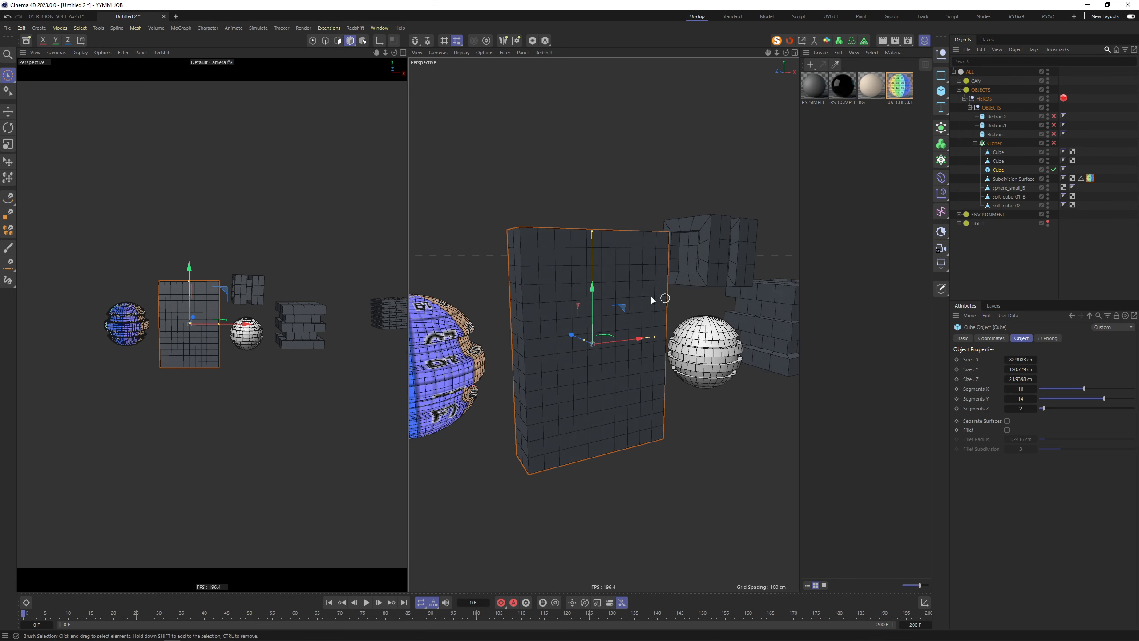
alt+middle_drag(648, 299, 659, 325)
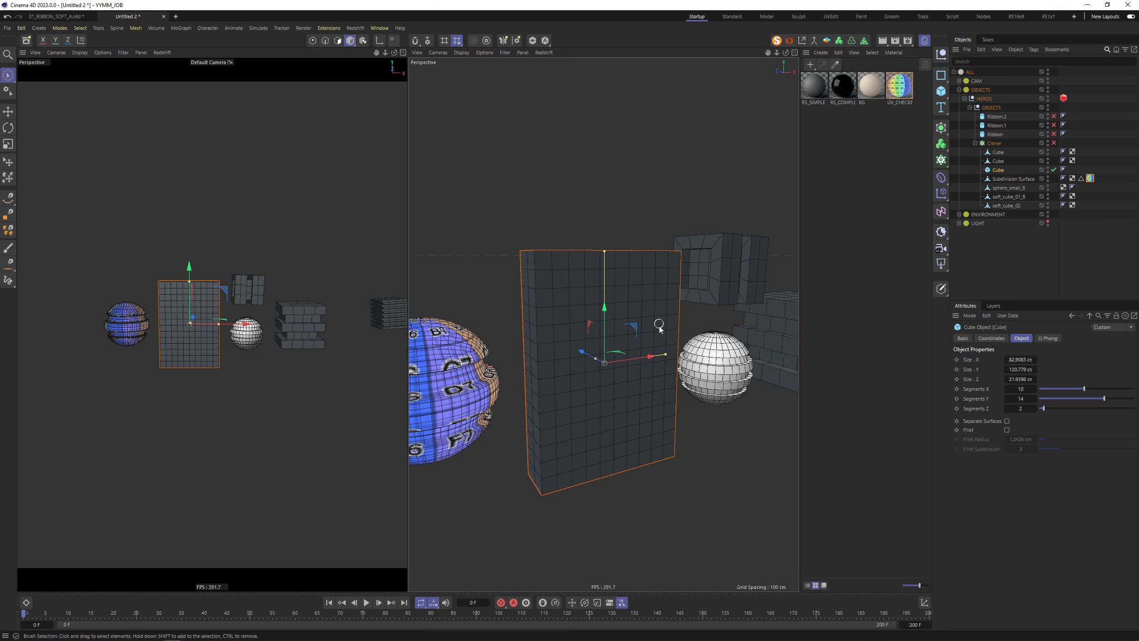
Set the Cube's segments to 40 in X, 45 in Y and 8 in Z
click(1024, 389)
text(40)
key(Tab)
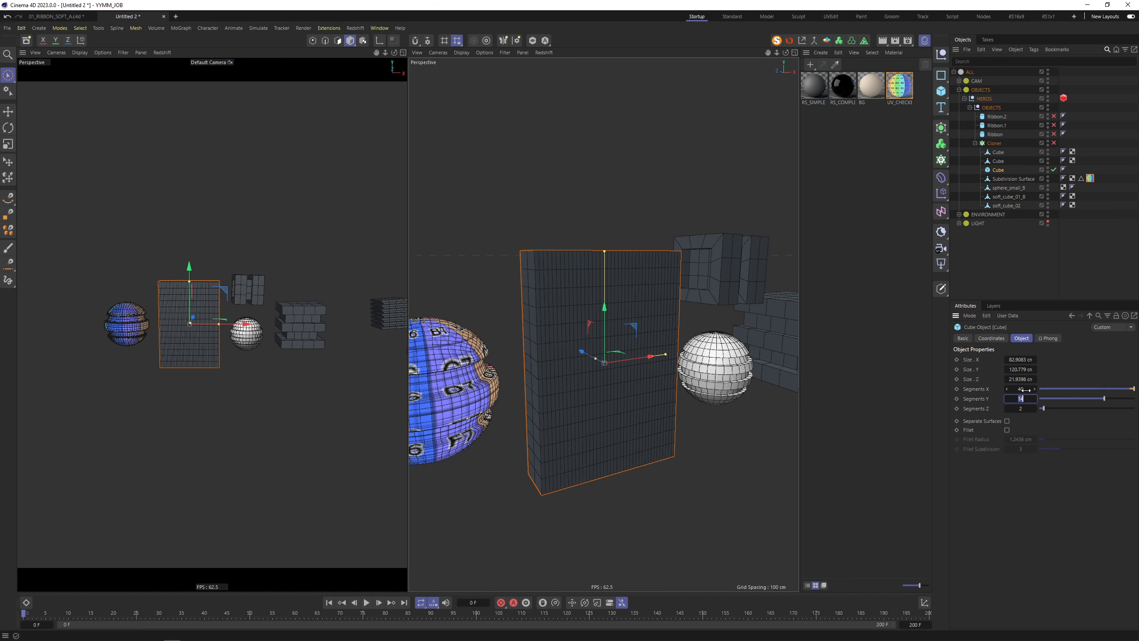
click(1022, 388)
key(Tab)
key(Tab)
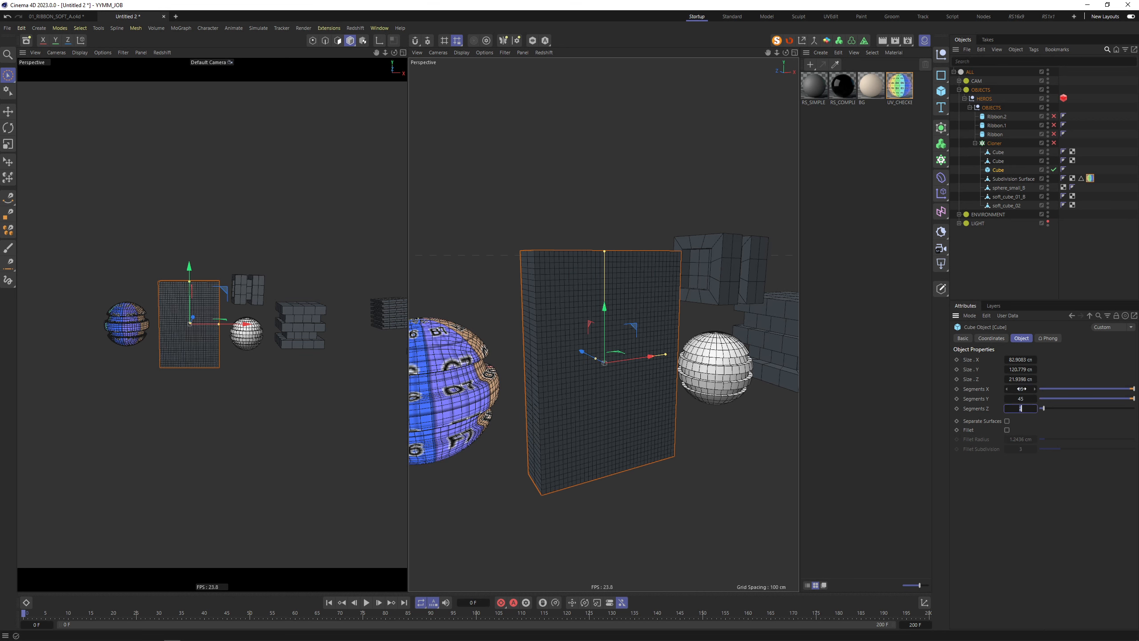
text(8)
key(Return)
alt+drag(565, 284, 707, 307)
Select soft_cube_01_B and subdivide all its polygons twice
click(667, 287)
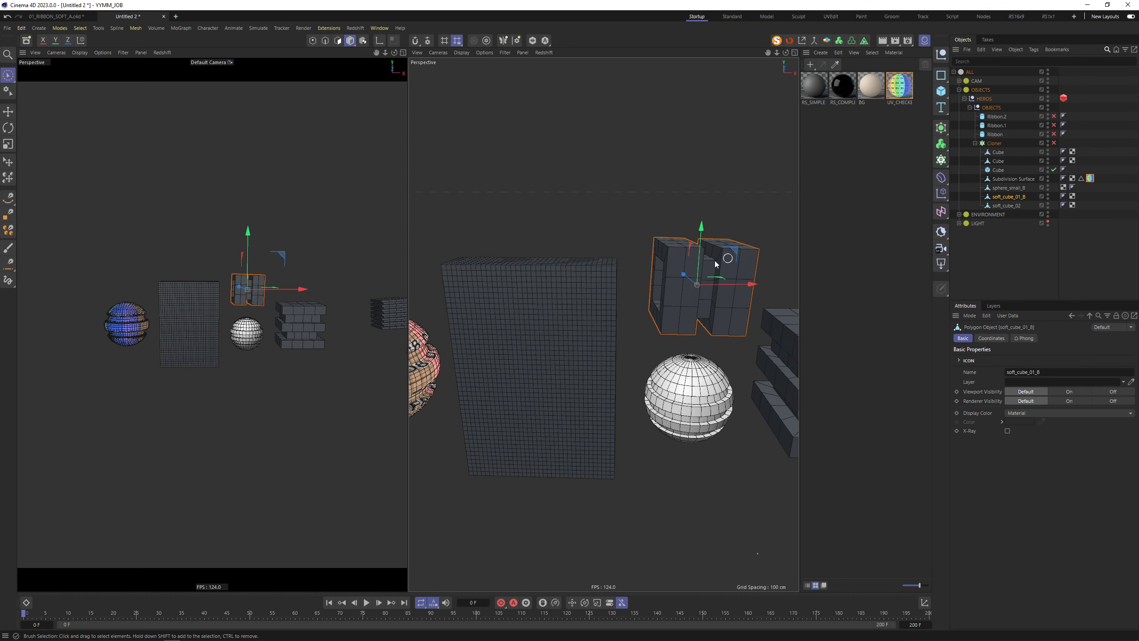
scroll(723, 258, up, 2)
alt+drag(723, 259, 639, 275)
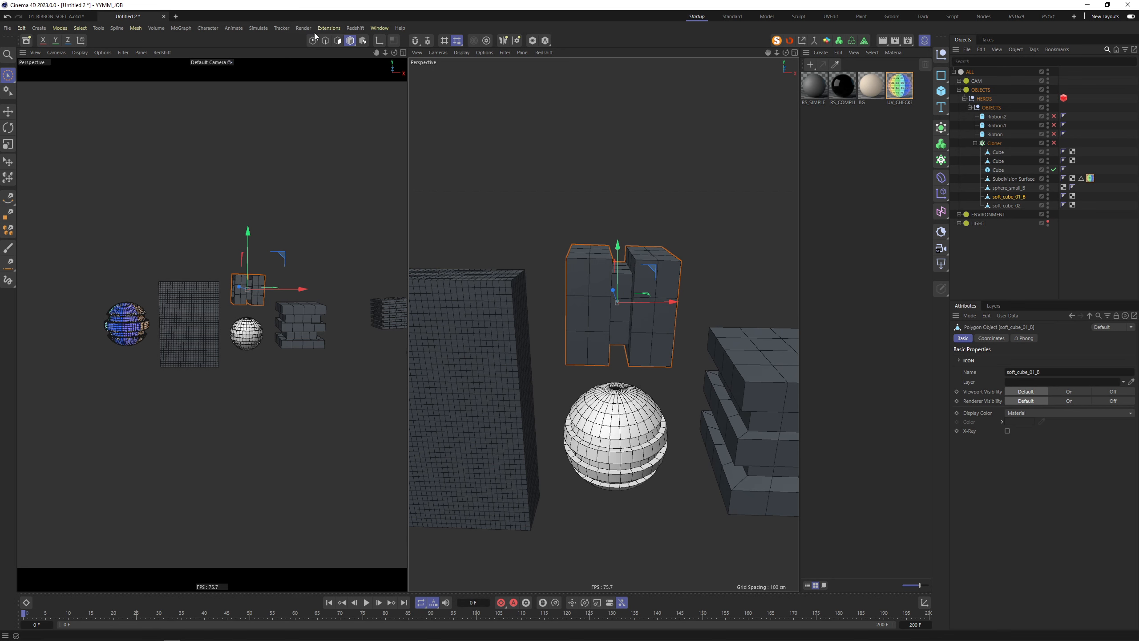
click(338, 41)
key(ctrl+a)
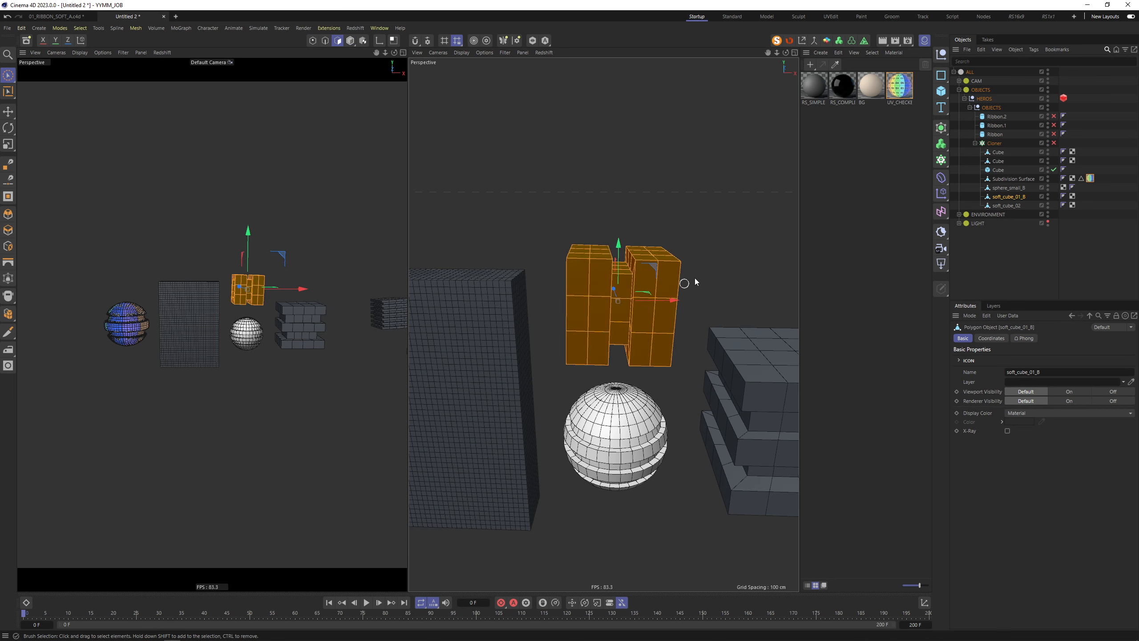
key(u)
key(s)
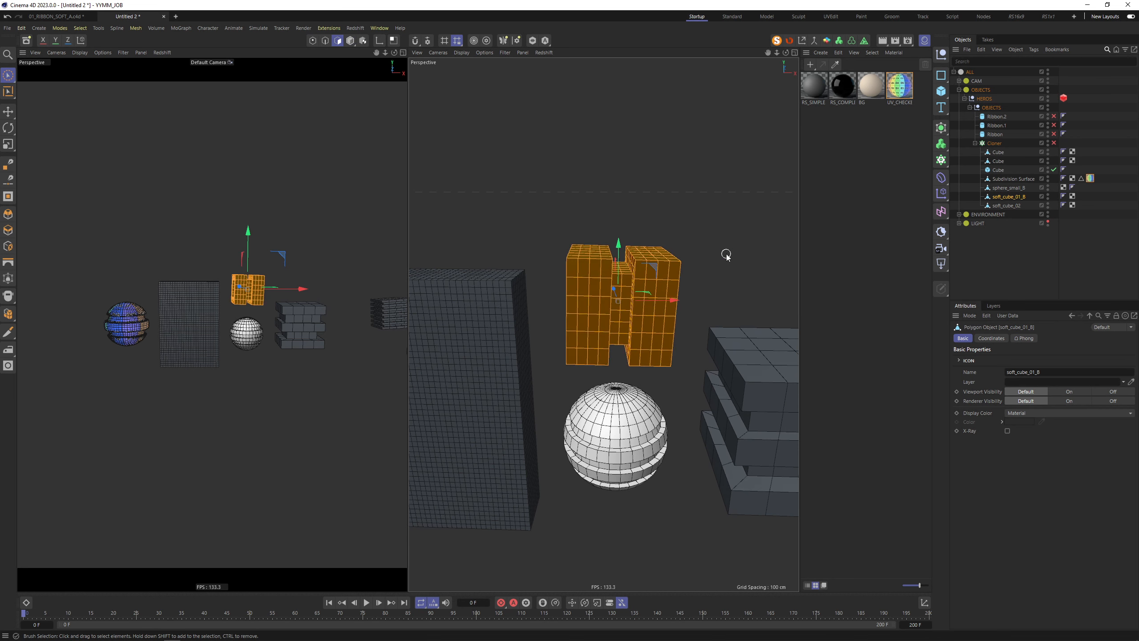
key(u)
key(s)
click(726, 254)
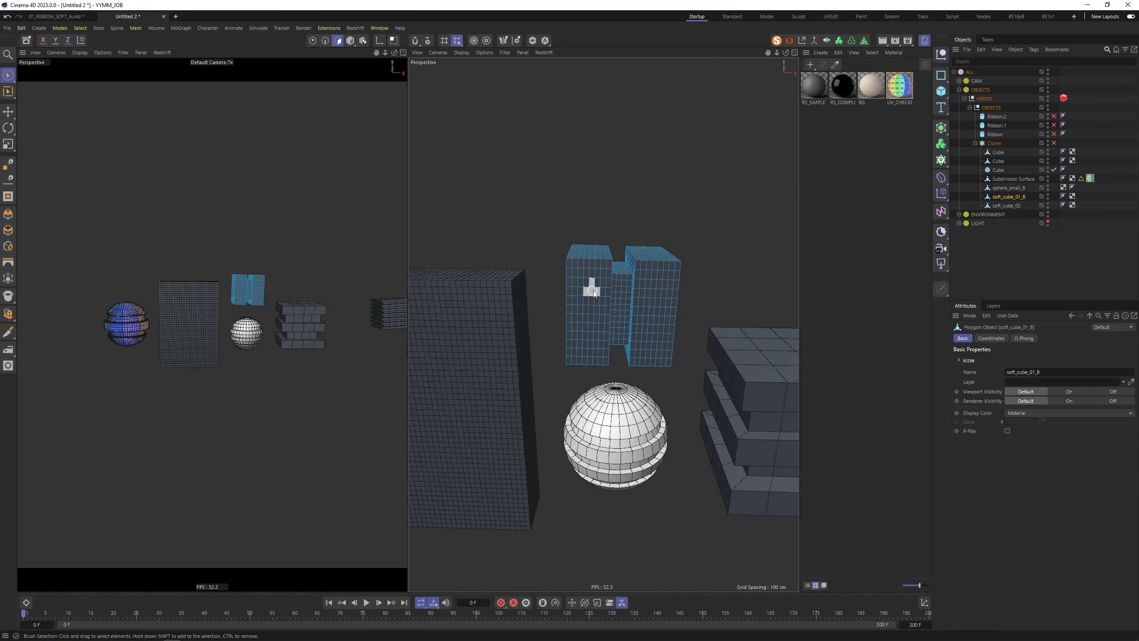
alt+drag(593, 290, 641, 273)
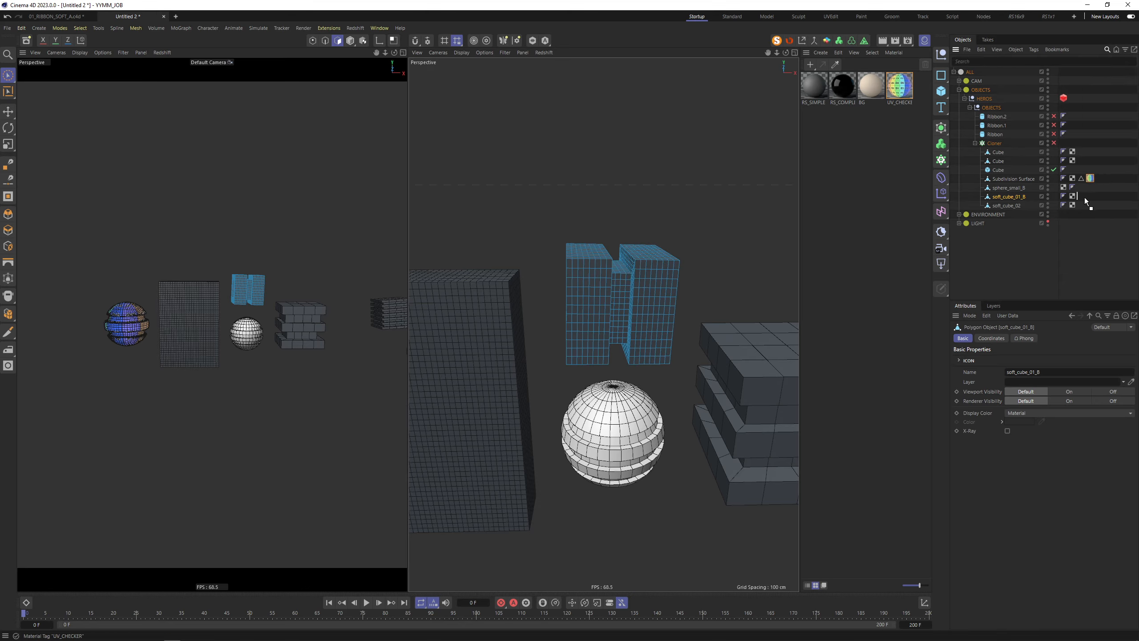
Move the UV_CHECKER material onto soft_cube_01_B
drag(1085, 201, 1082, 197)
scroll(674, 264, up, 5)
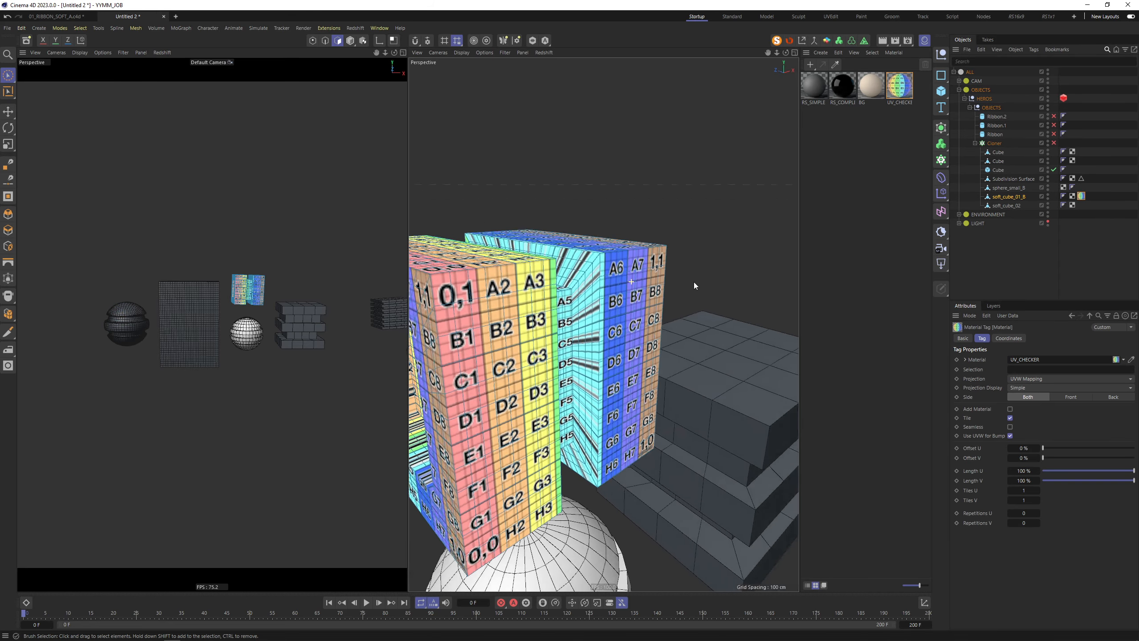
alt+drag(694, 285, 730, 265)
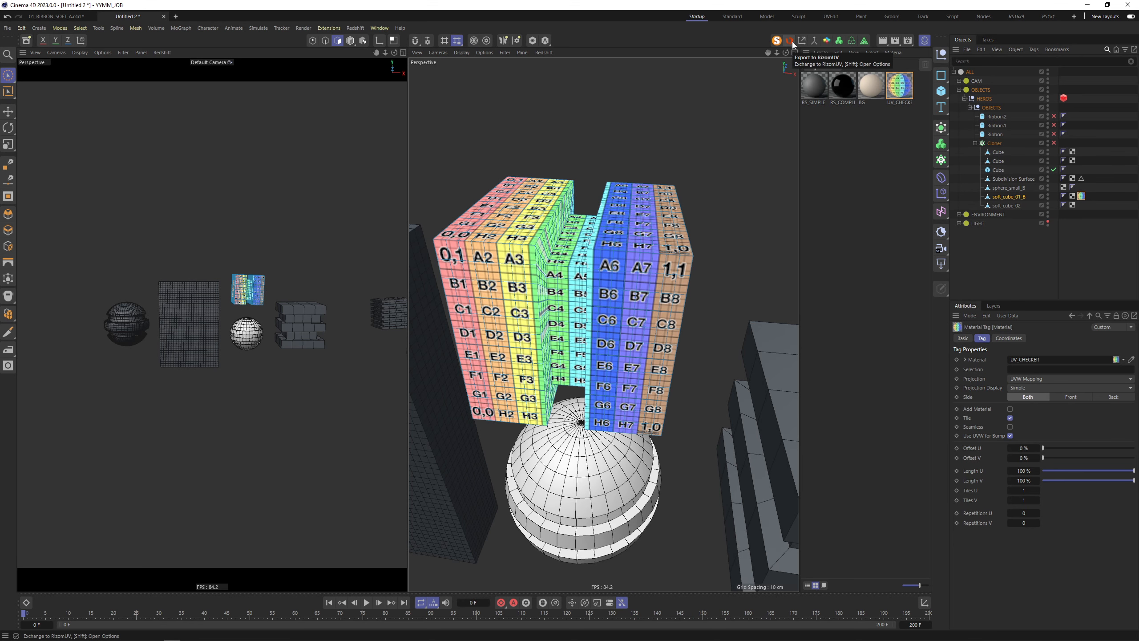
In the UVEdit layout, auto-unwrap all the blocks' UVs and repack the islands
click(830, 17)
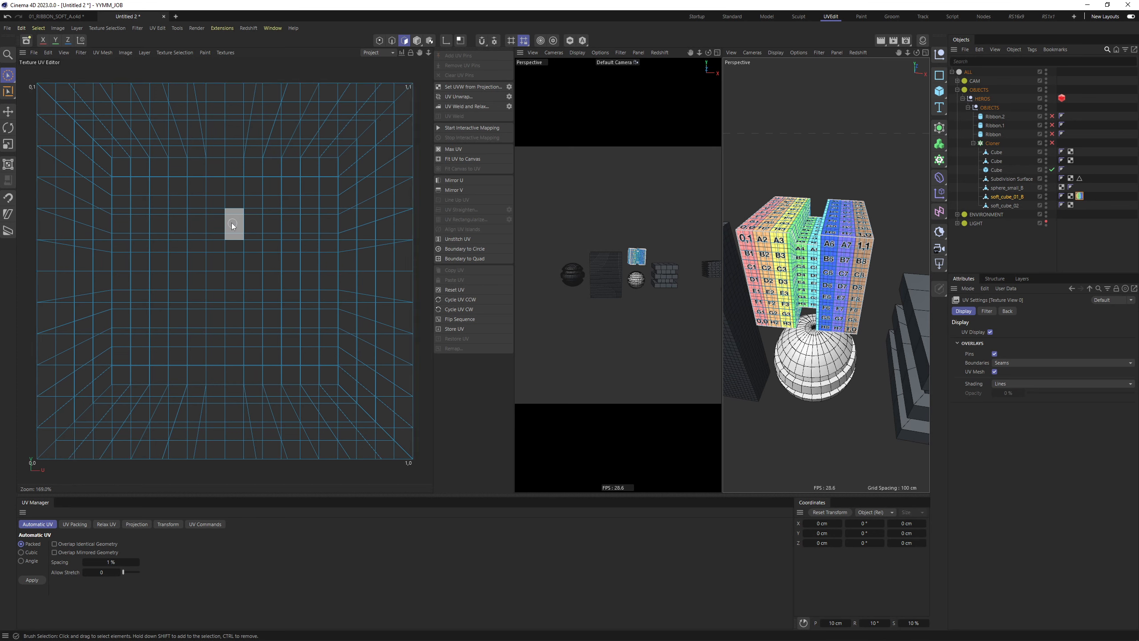
key(ctrl+a)
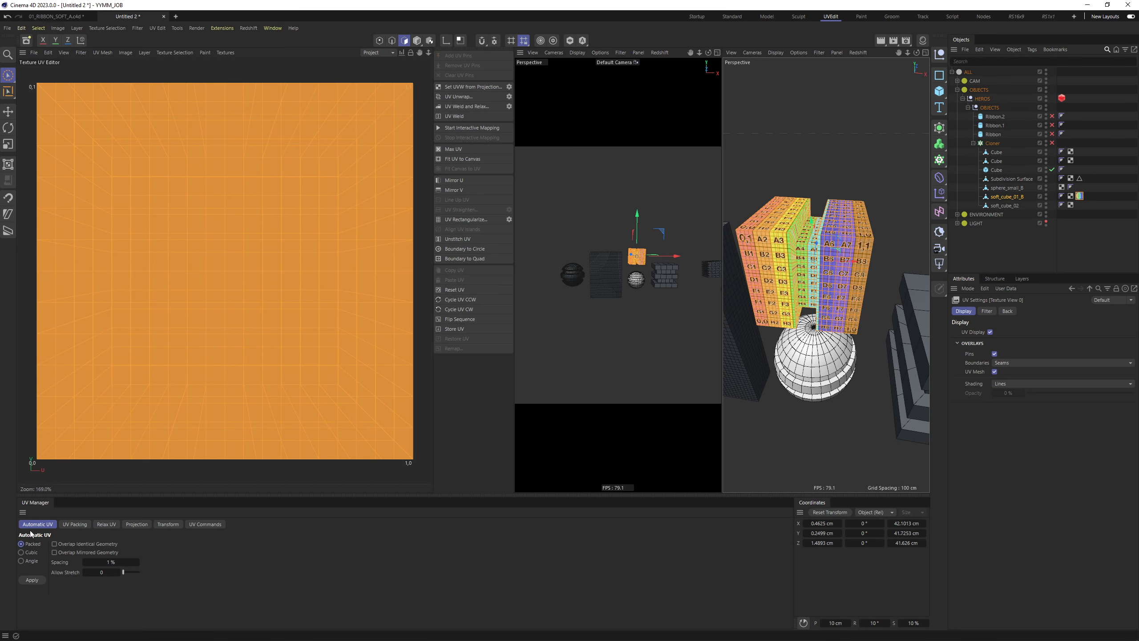
click(31, 579)
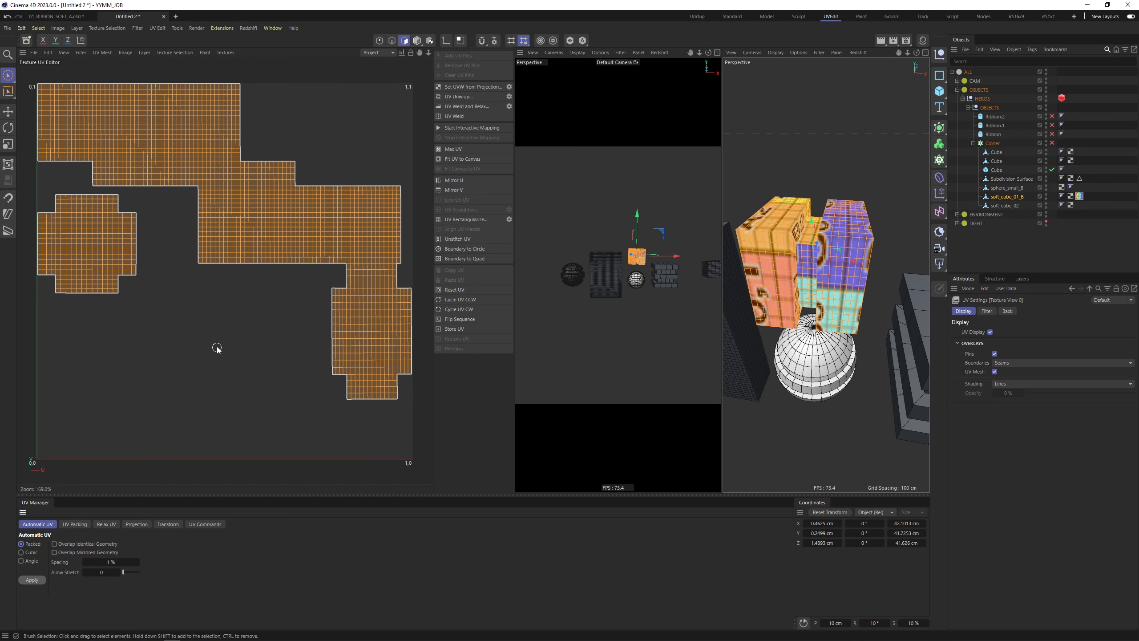
click(74, 525)
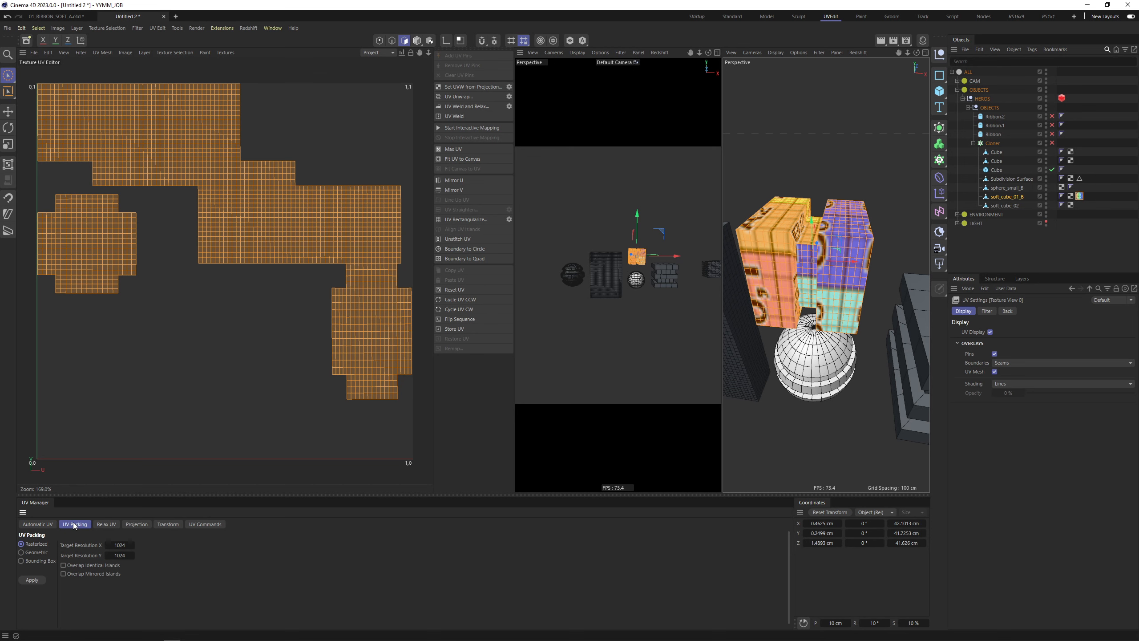
click(32, 580)
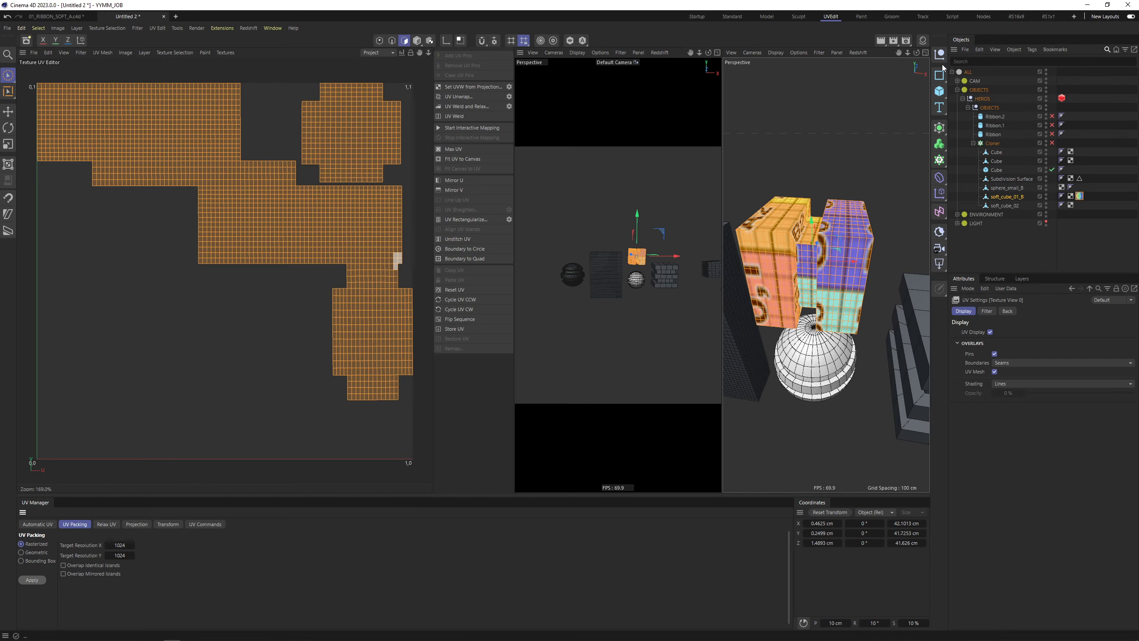
Inspect the checker-textured blocks full-size, then return to the Startup layout
click(926, 53)
scroll(604, 189, up, 10)
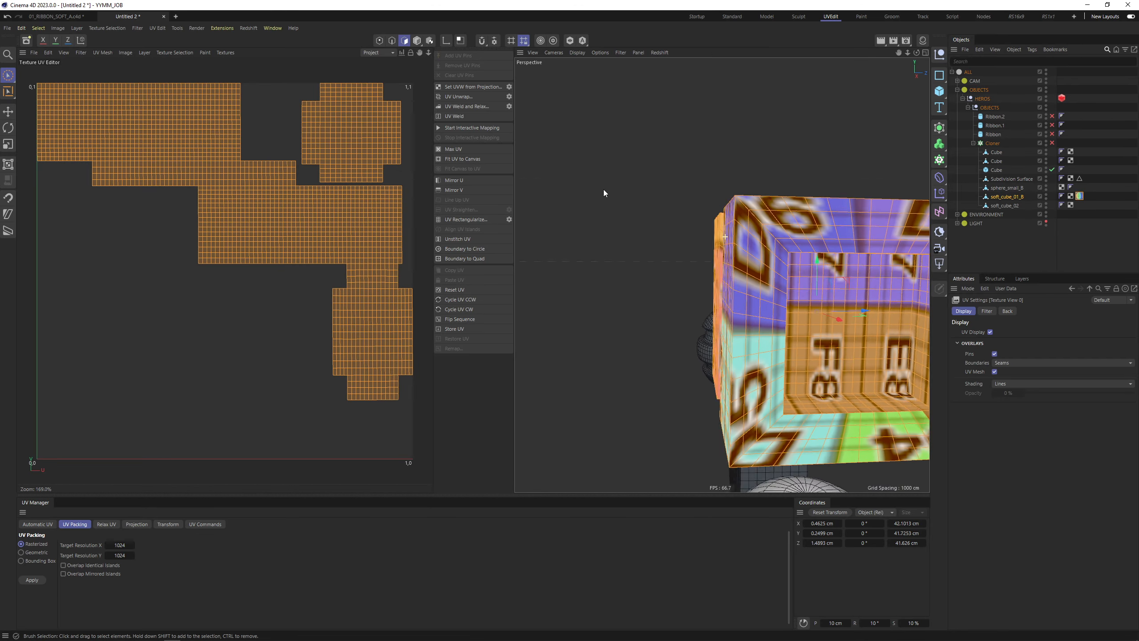
alt+drag(551, 179, 625, 202)
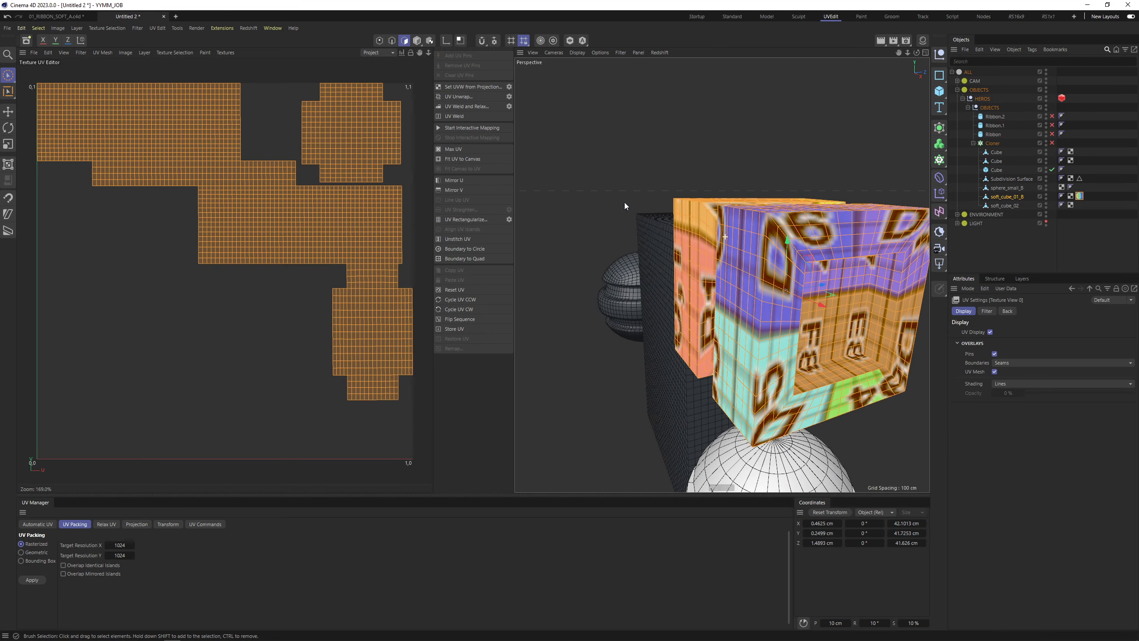
alt+drag(791, 253, 903, 165)
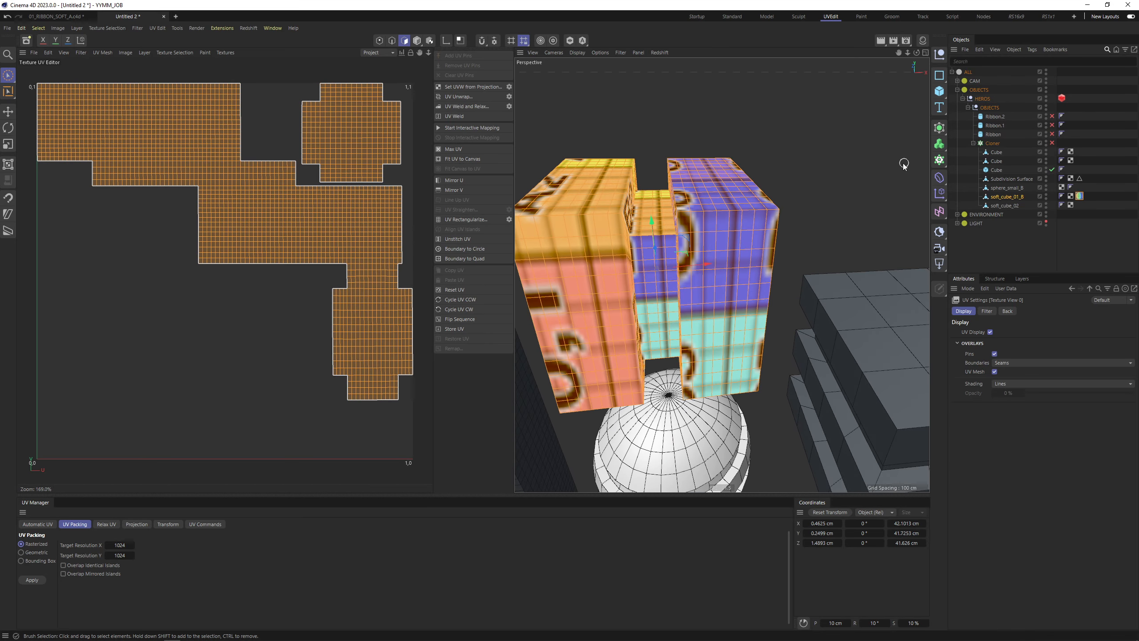
click(696, 16)
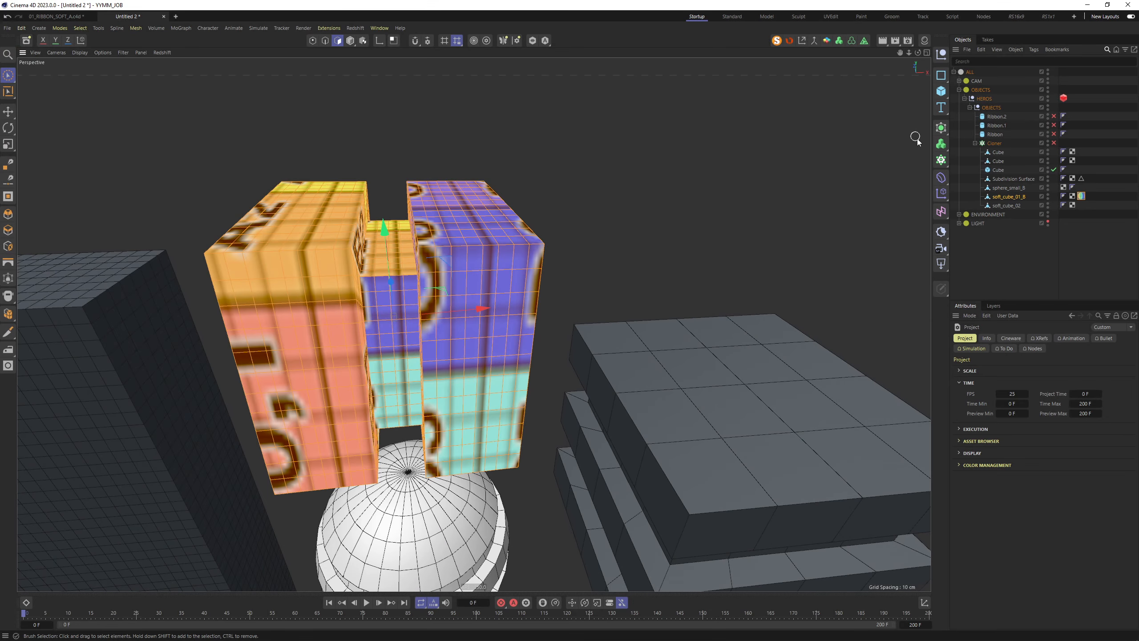
Clear the polygon selection, return to Model mode and select sphere_small_B
alt+drag(595, 282, 442, 324)
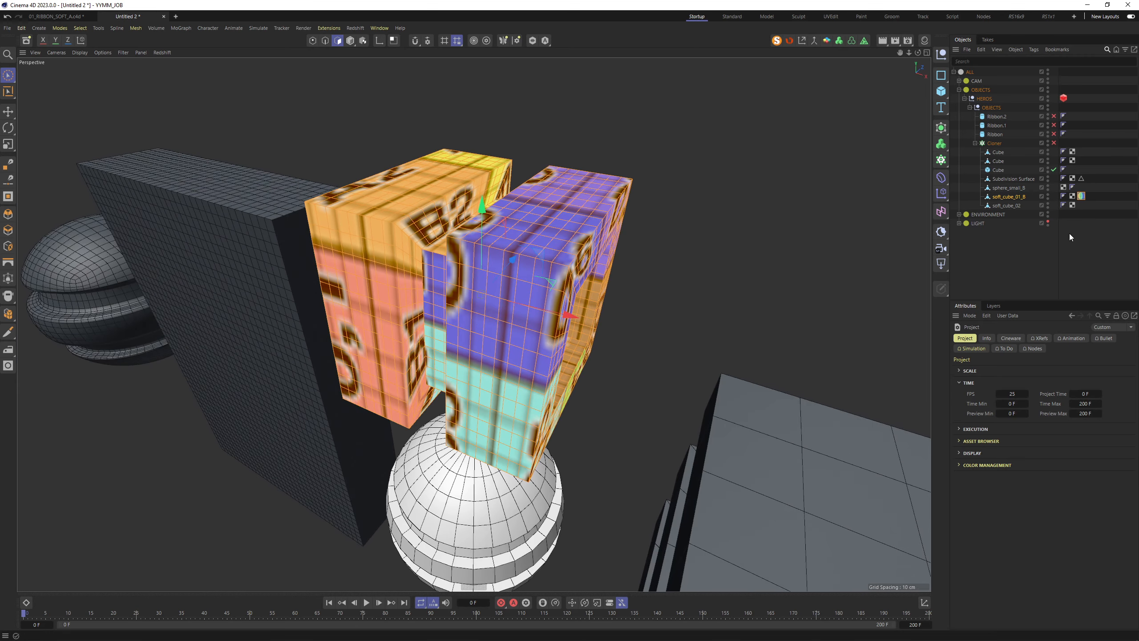
alt+drag(556, 291, 611, 222)
alt+drag(585, 262, 624, 234)
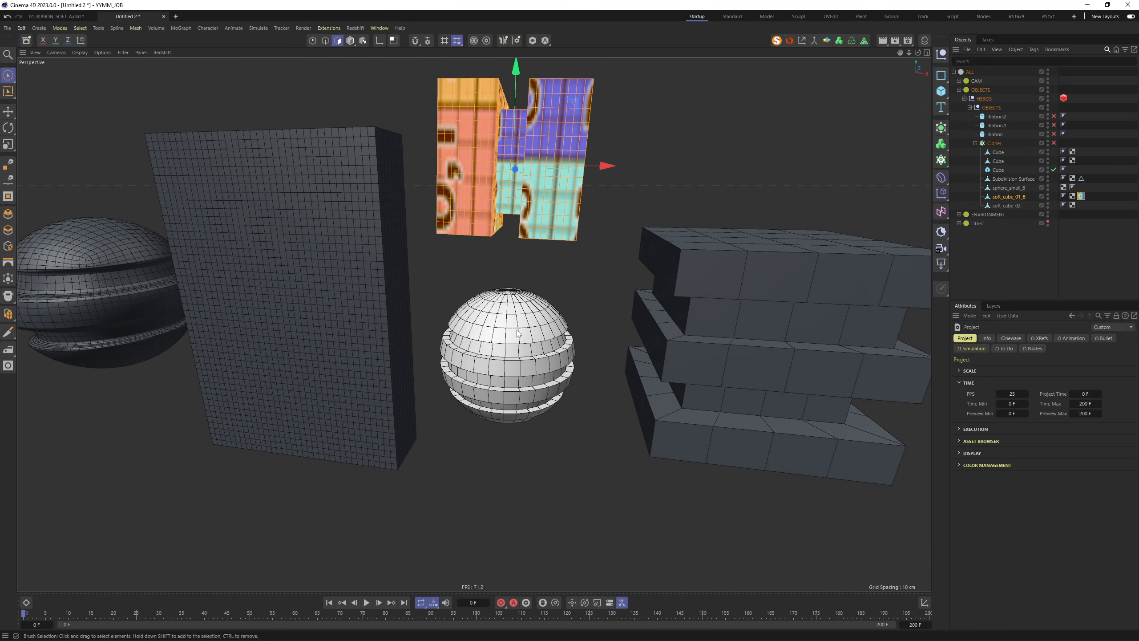
click(516, 330)
click(351, 41)
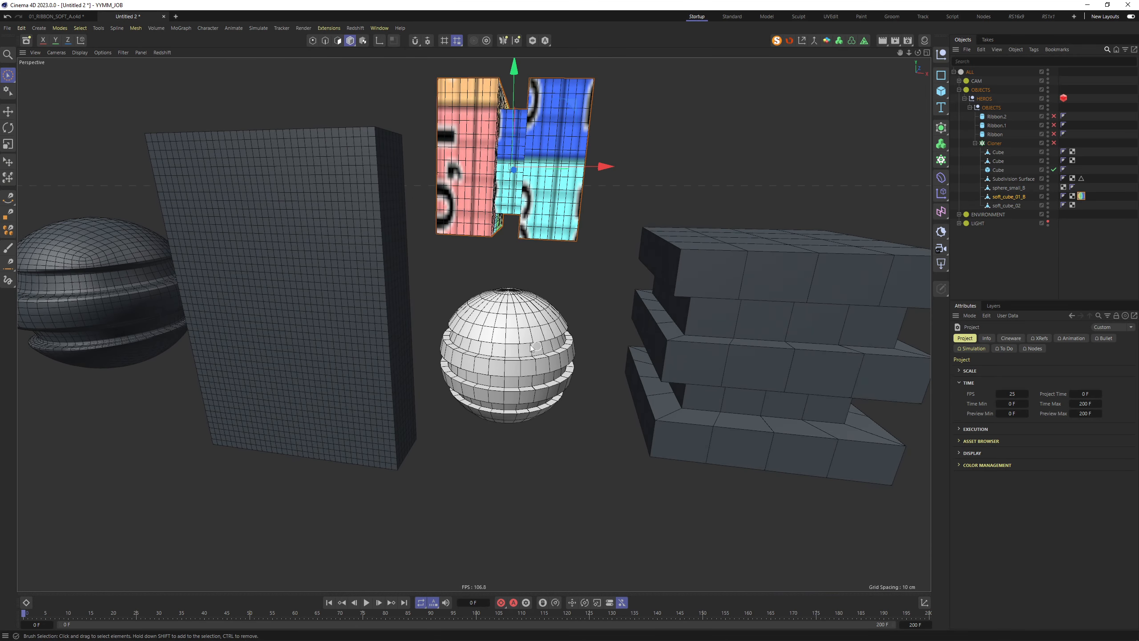
click(532, 345)
alt+drag(523, 341, 512, 321)
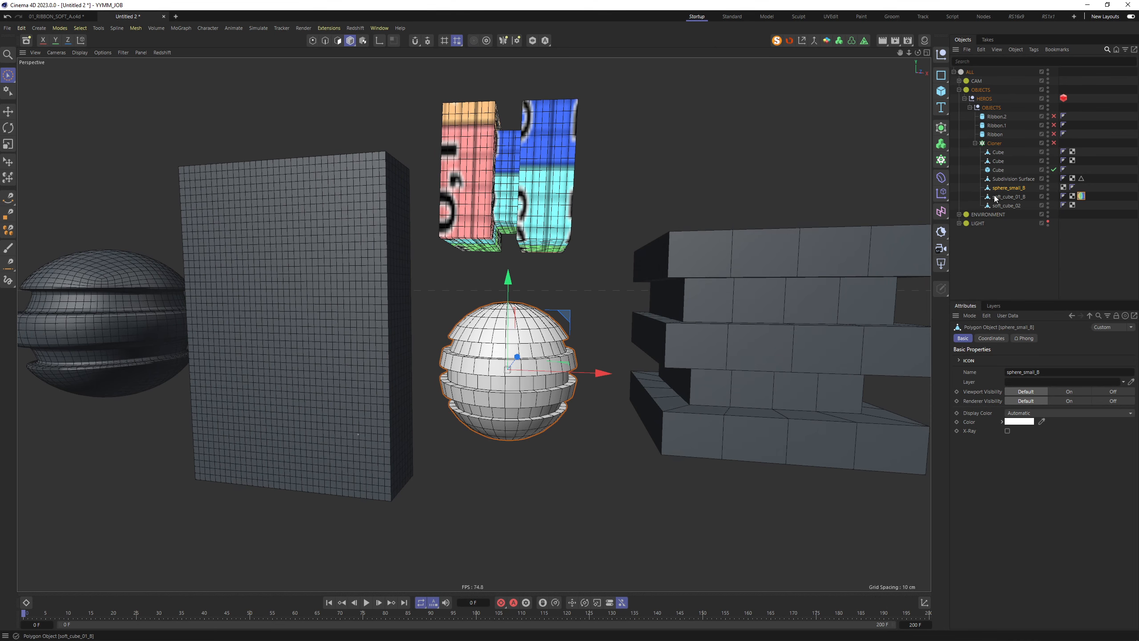
scroll(536, 340, up, 3)
alt+drag(536, 340, 538, 350)
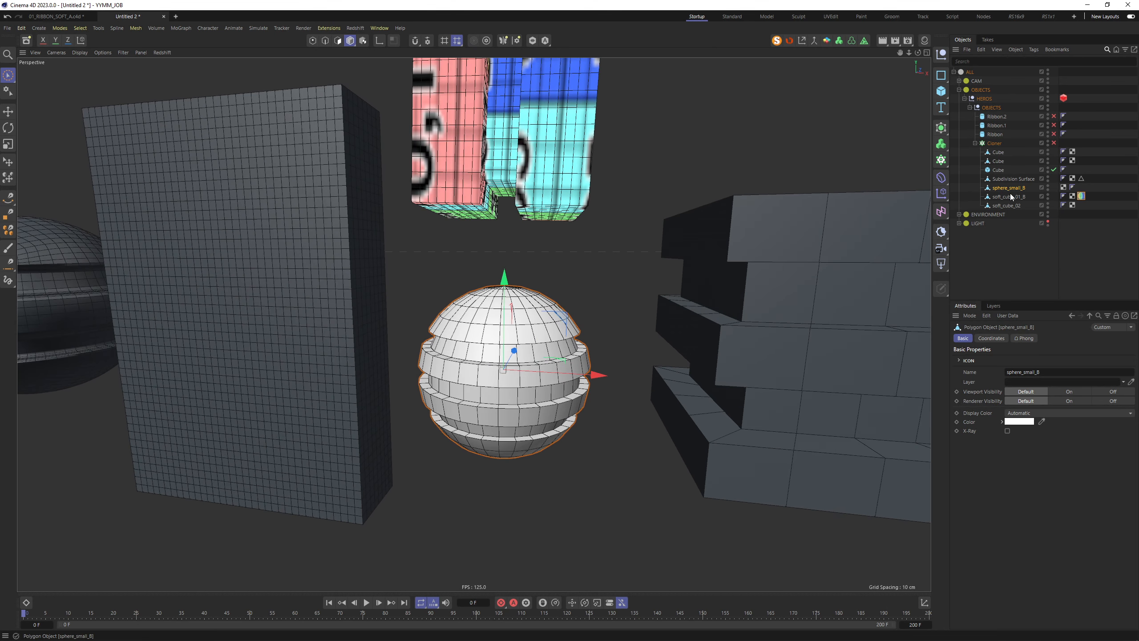
Wrap sphere_small_B in a Subdivision Surface via the Commander
key(shift+c)
text(subd)
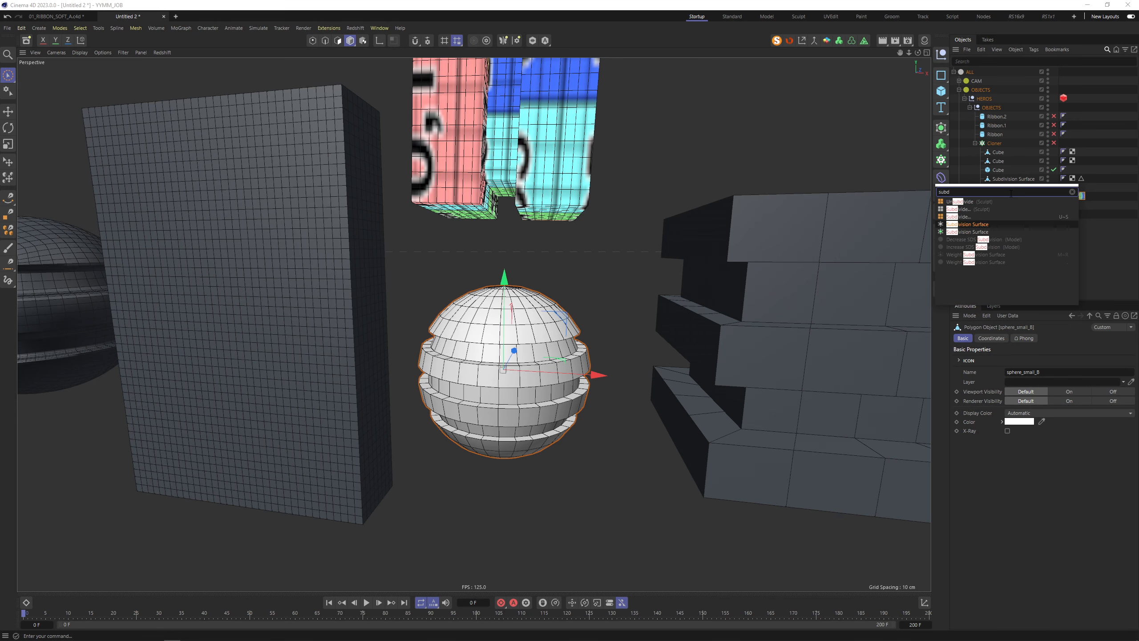
key(alt+Return)
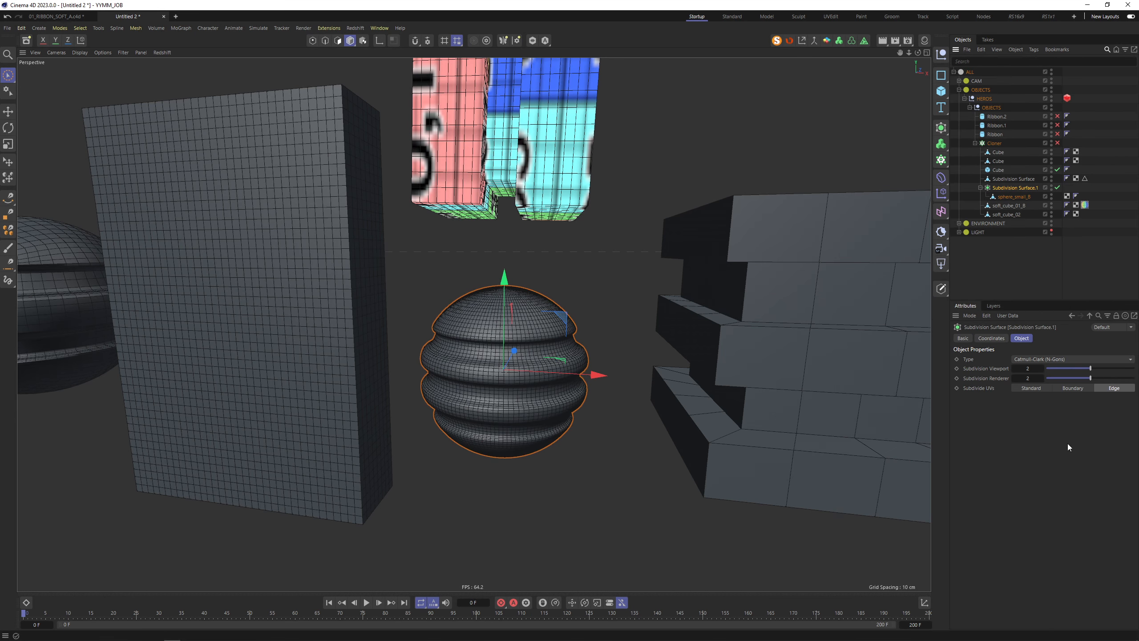
scroll(494, 354, down, 5)
mouse_move(493, 355)
alt+mouse_down()
mouse_move(465, 369)
mouse_move(504, 384)
mouse_move(495, 367)
alt+mouse_up()
Try making the sphere editable and scaling it, then undo both
key(c)
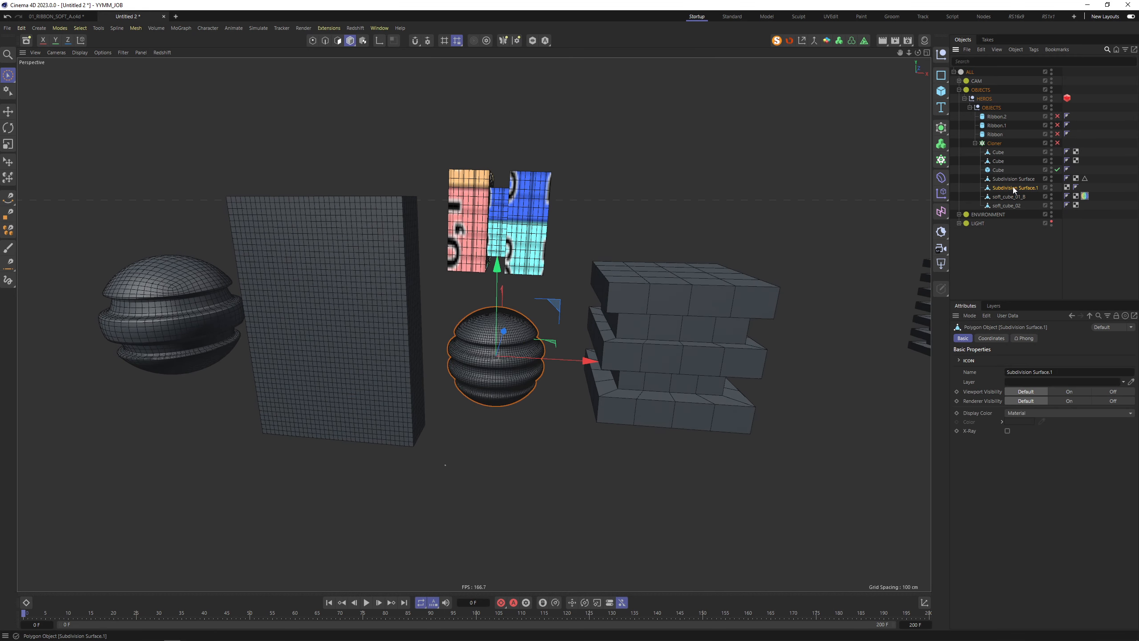
key(t)
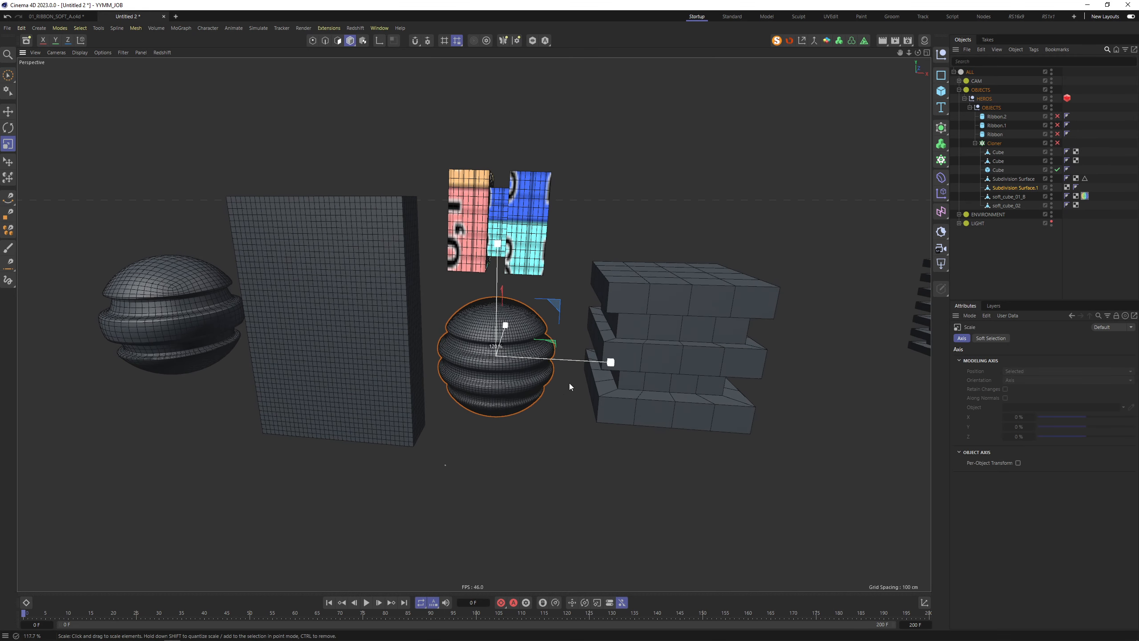
drag(569, 383, 643, 351)
key(ctrl+z)
key(ctrl+z)
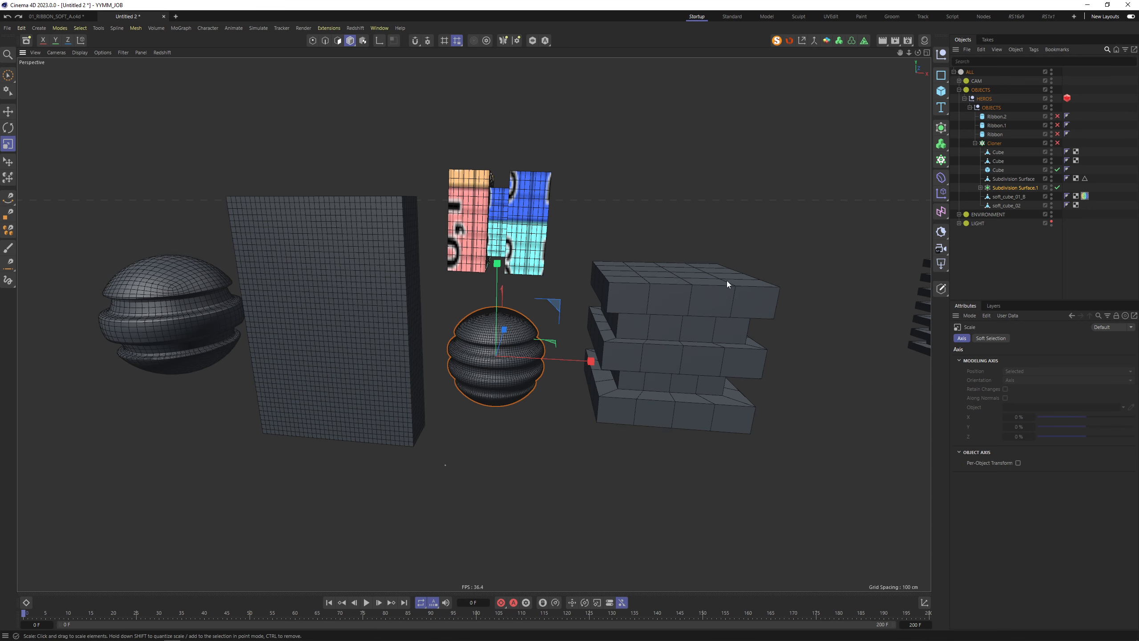
Deselect the sphere and select the stacked-slab Cube
click(764, 269)
alt+middle_drag(764, 269, 643, 261)
click(609, 278)
alt+drag(609, 278, 591, 292)
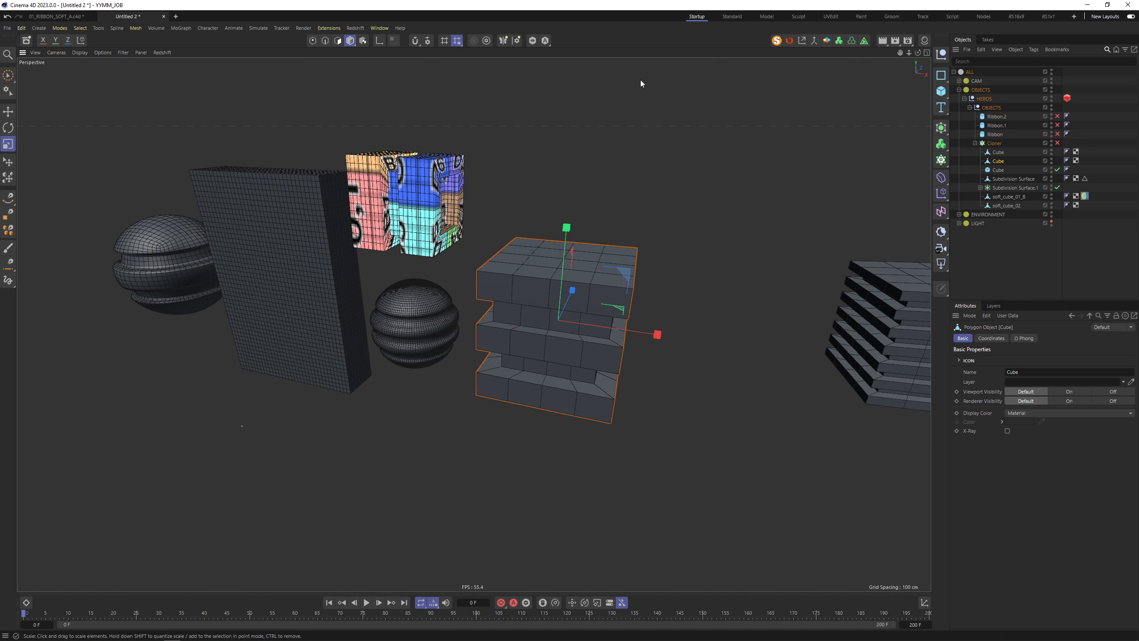
Add a Remesh generator to the stacked-slab Cube, setting Mesh Density to 800 % then 1500 %
click(865, 42)
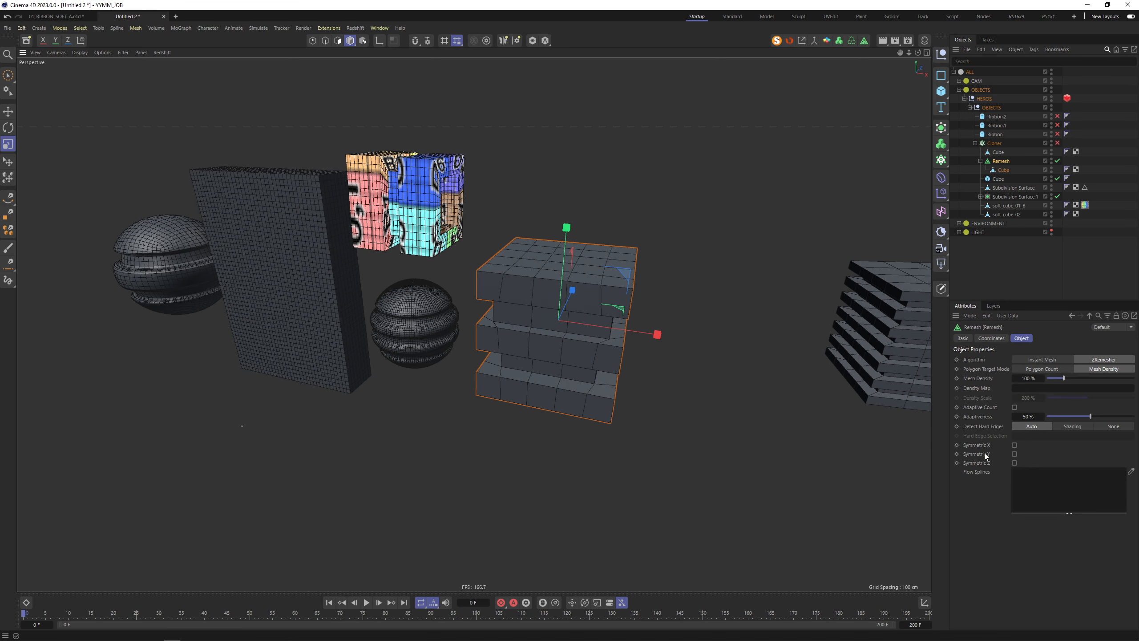
click(1028, 378)
key(Return)
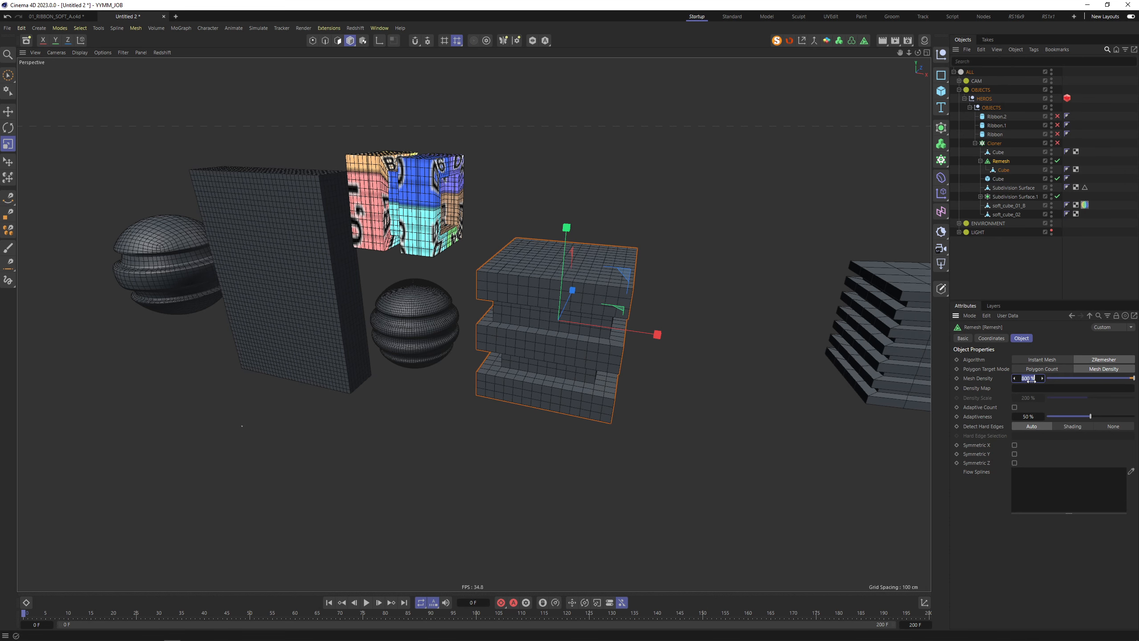
key(Return)
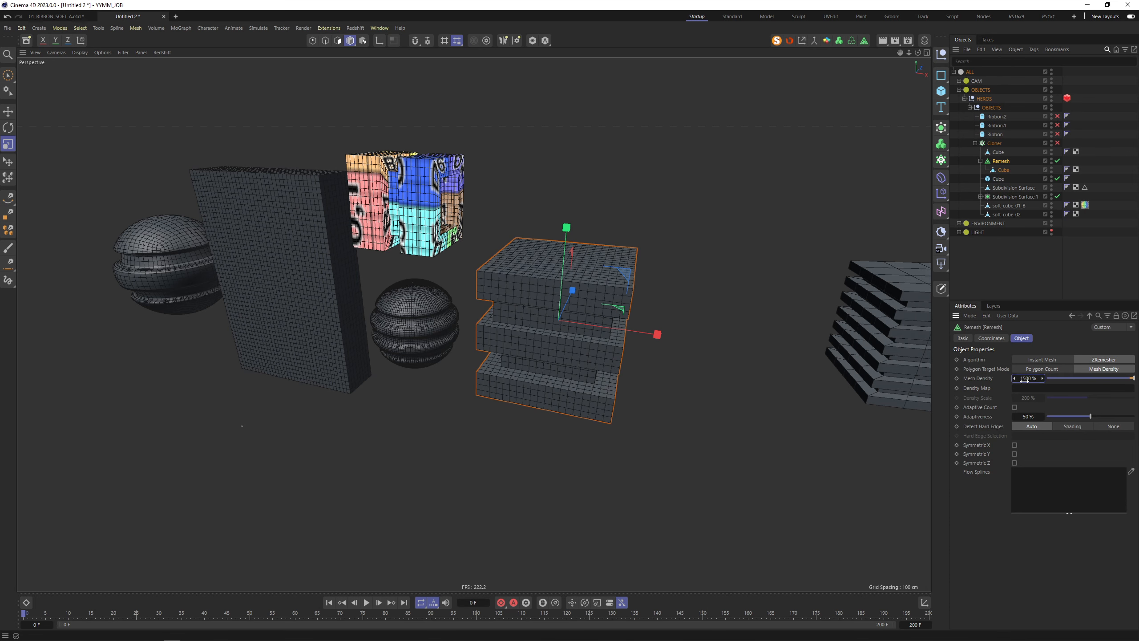
mouse_move(619, 292)
alt+mouse_down()
mouse_move(599, 290)
mouse_move(561, 224)
mouse_move(677, 238)
mouse_move(686, 263)
mouse_move(628, 290)
mouse_move(623, 305)
alt+mouse_up()
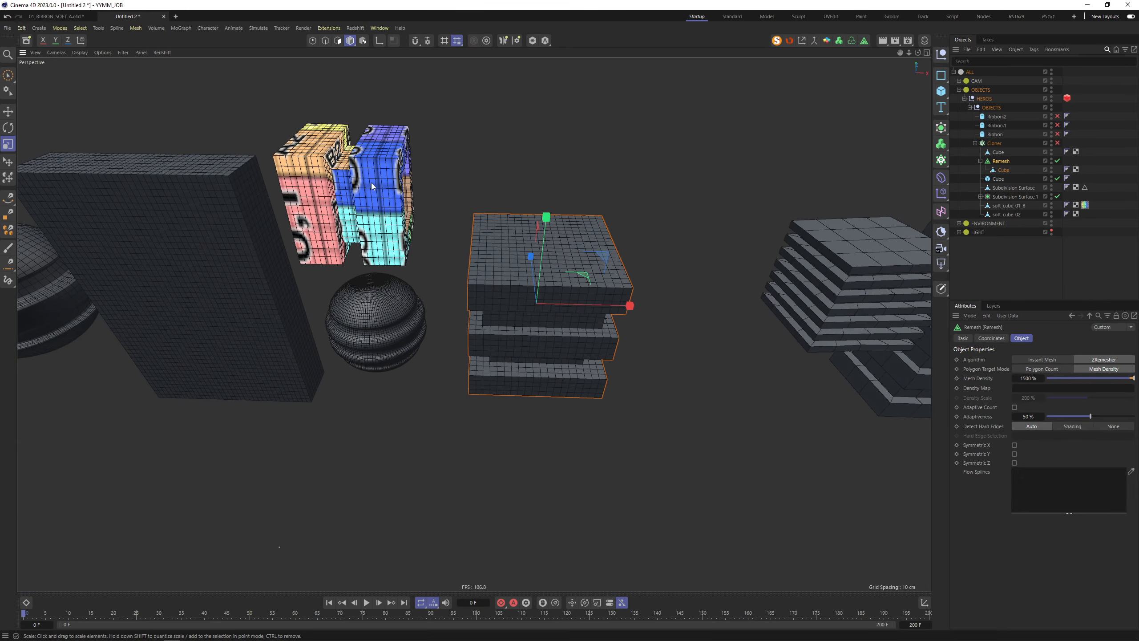
scroll(489, 279, up, 3)
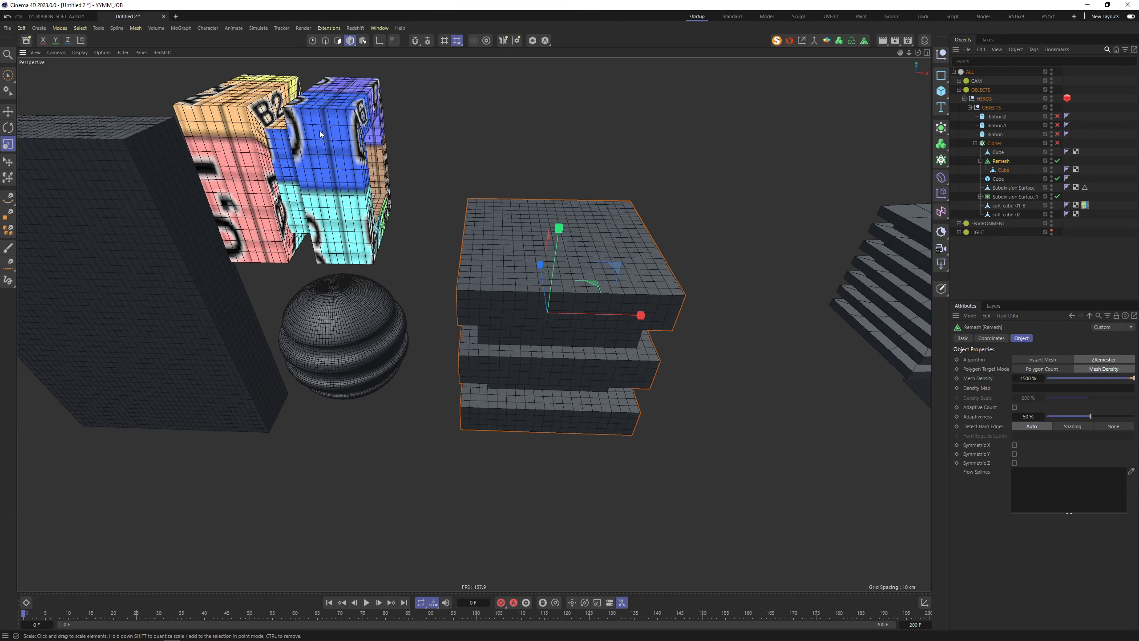
scroll(364, 175, up, 3)
mouse_move(612, 399)
alt+mouse_down()
mouse_move(607, 378)
mouse_move(613, 391)
alt+mouse_up()
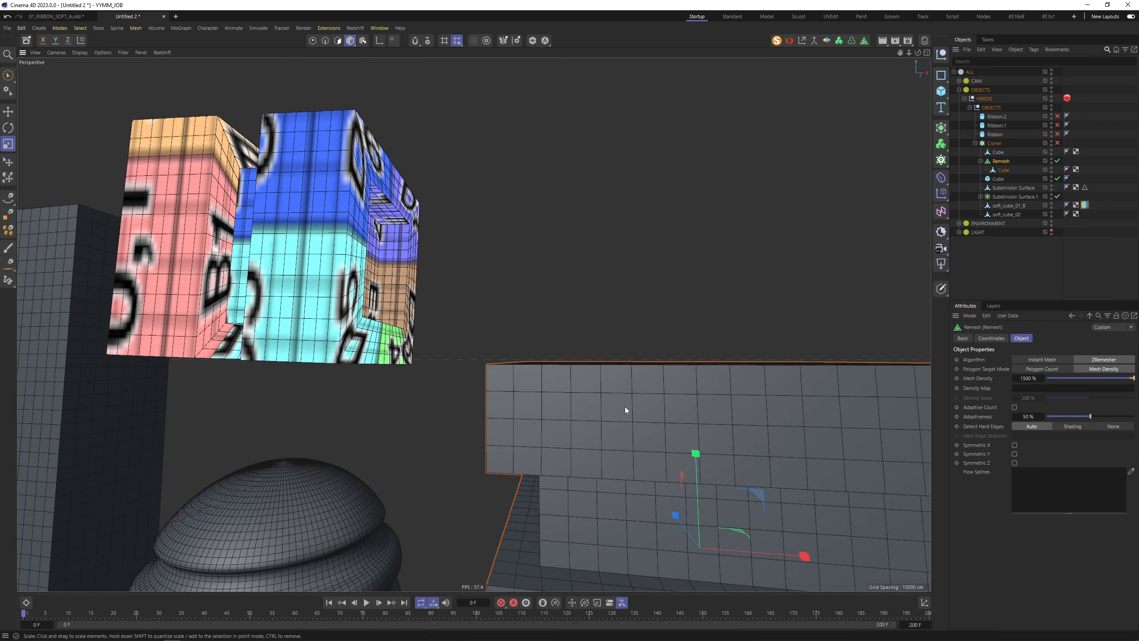
scroll(624, 406, down, 5)
alt+middle_drag(641, 469, 564, 368)
alt+drag(565, 369, 656, 357)
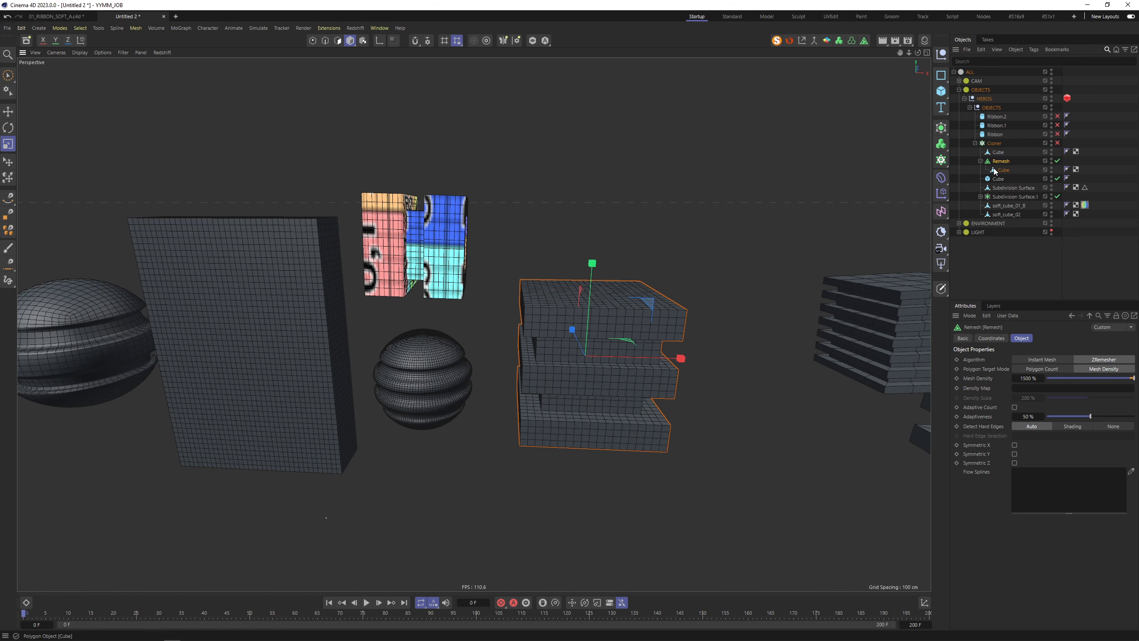
Make the Remesh editable and drag the UV_CHECKER material onto it
key(c)
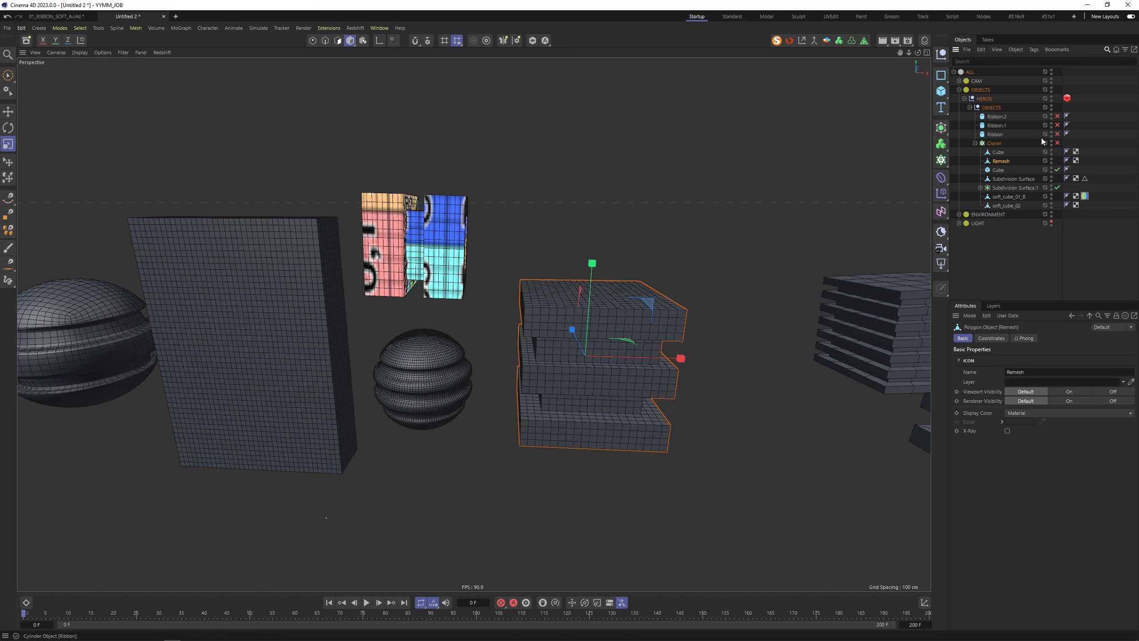
click(981, 188)
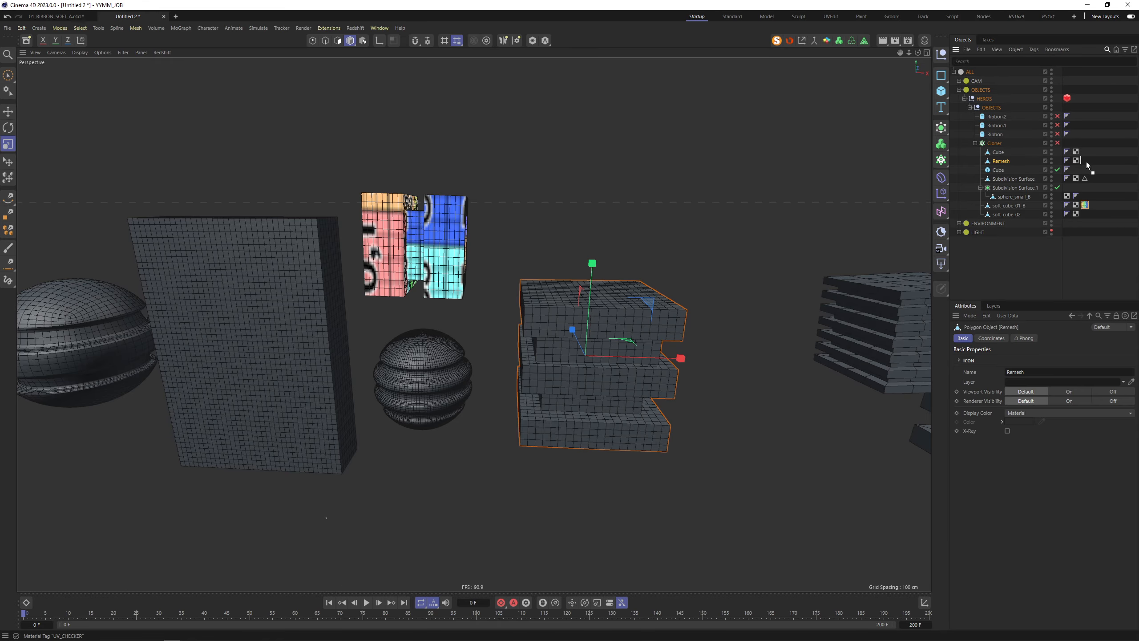
drag(1087, 165, 1085, 162)
alt+right_drag(603, 392, 624, 357)
alt+drag(625, 357, 556, 384)
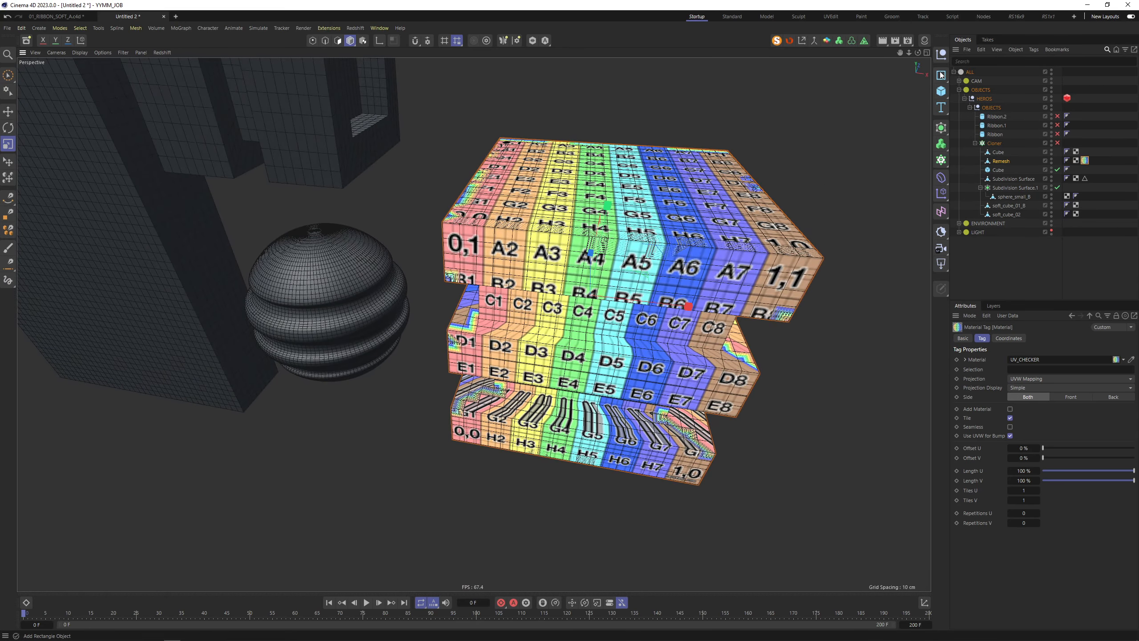
Auto-unwrap and repack the Remesh object's UVs in UVEdit, then return to Startup
click(829, 18)
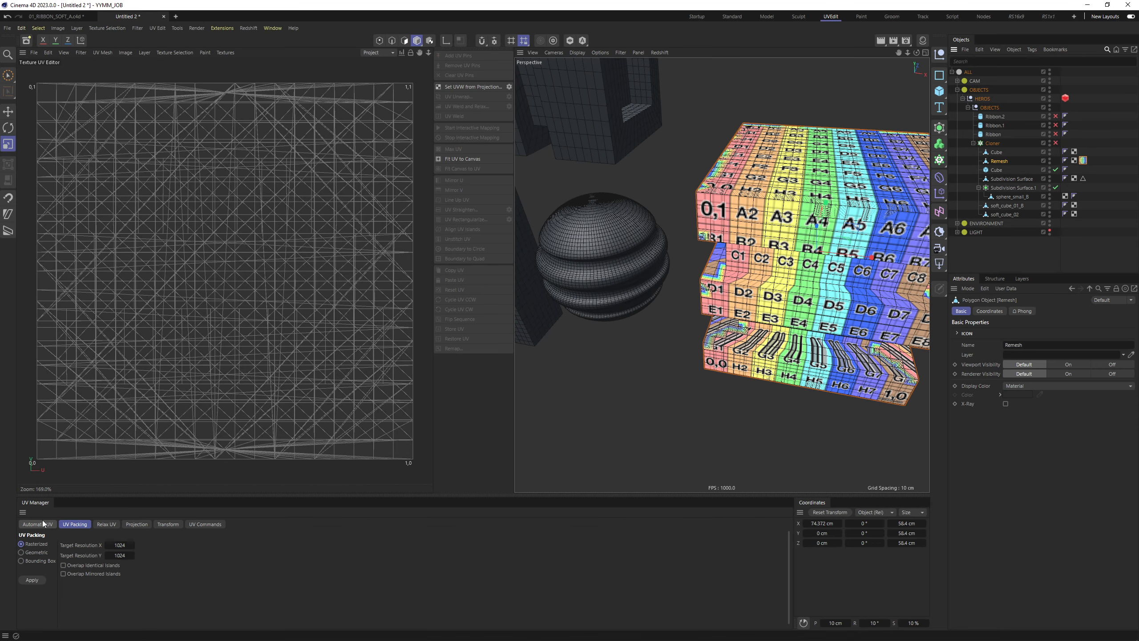
click(45, 524)
click(30, 580)
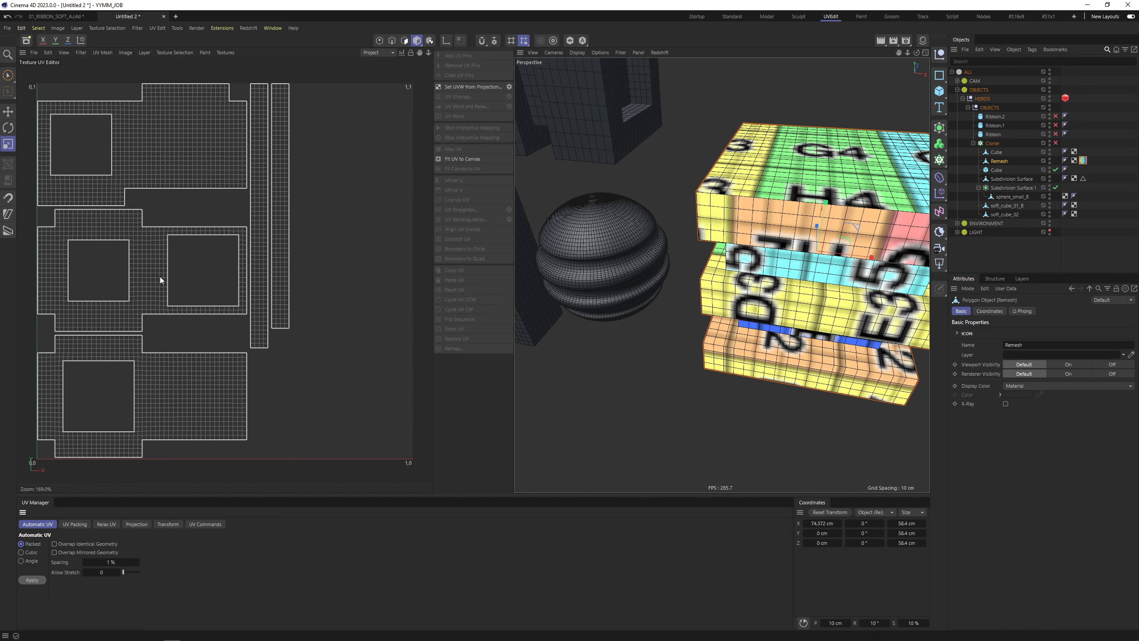
click(75, 525)
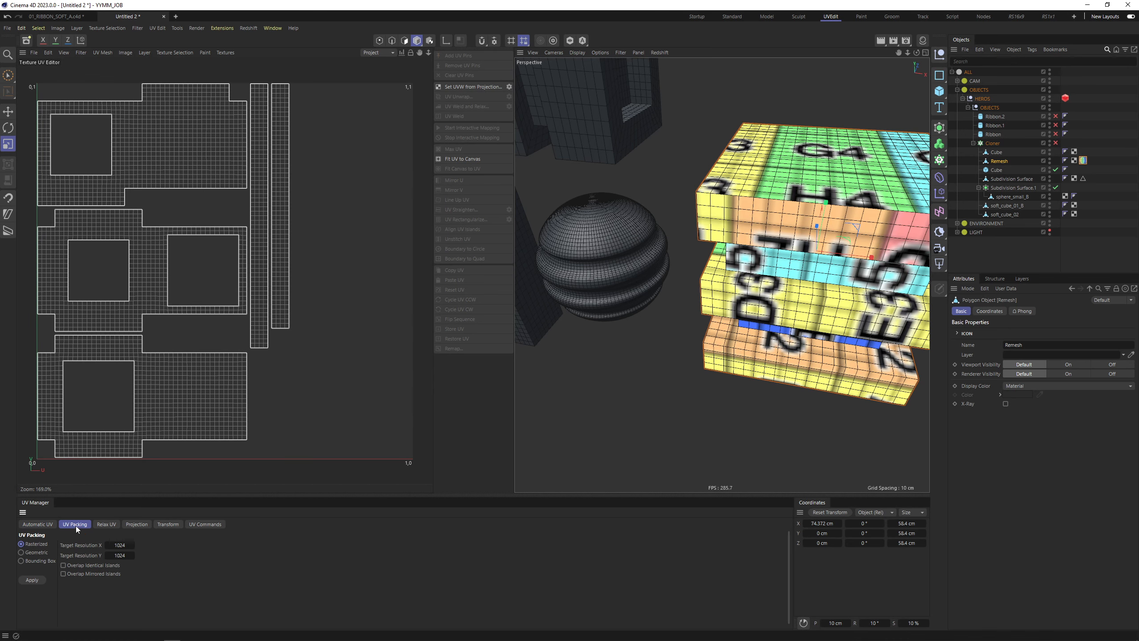
click(32, 581)
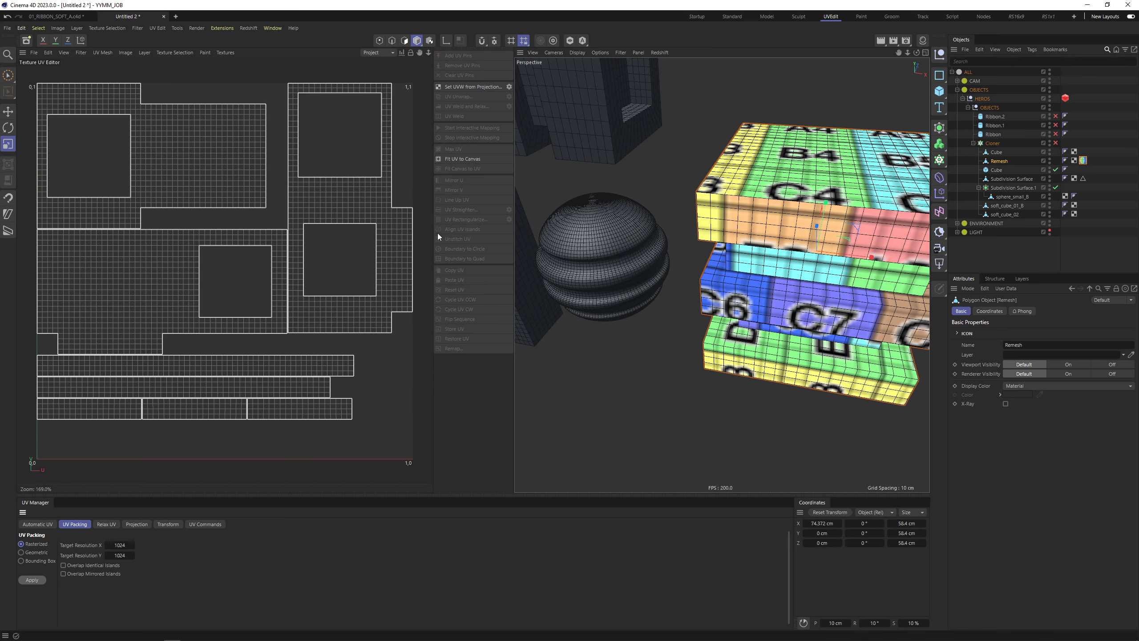
click(700, 17)
Select soft_cube_02 in the scene
alt+drag(735, 76, 816, 205)
scroll(719, 244, down, 6)
click(860, 232)
Frame soft_cube_02 and subdivide all its polygons twice
key(o)
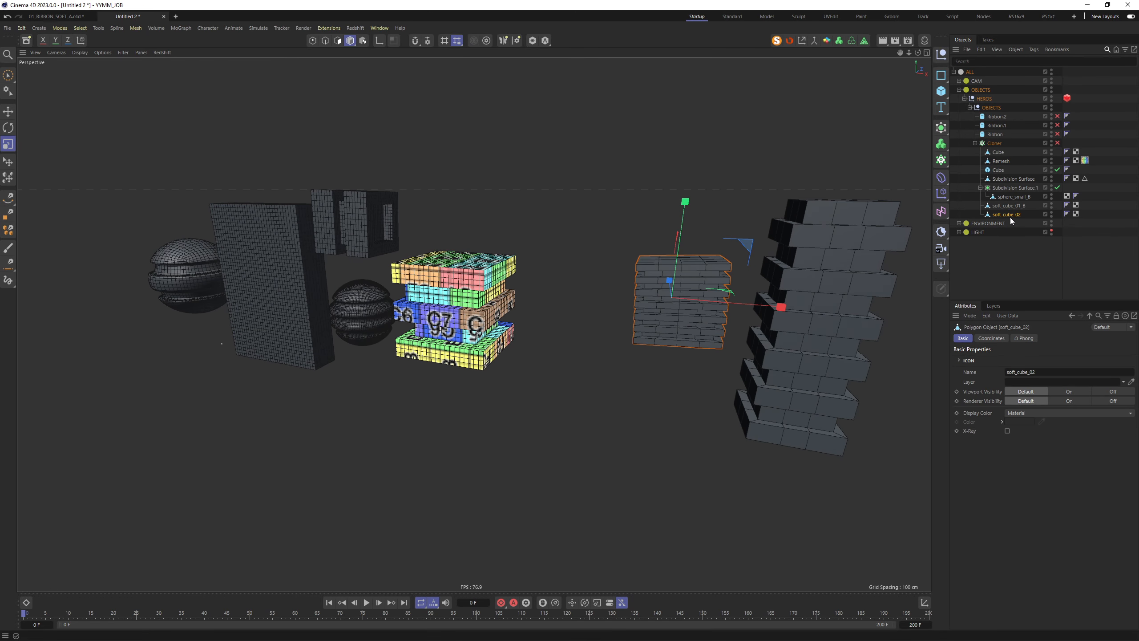
scroll(698, 292, up, 5)
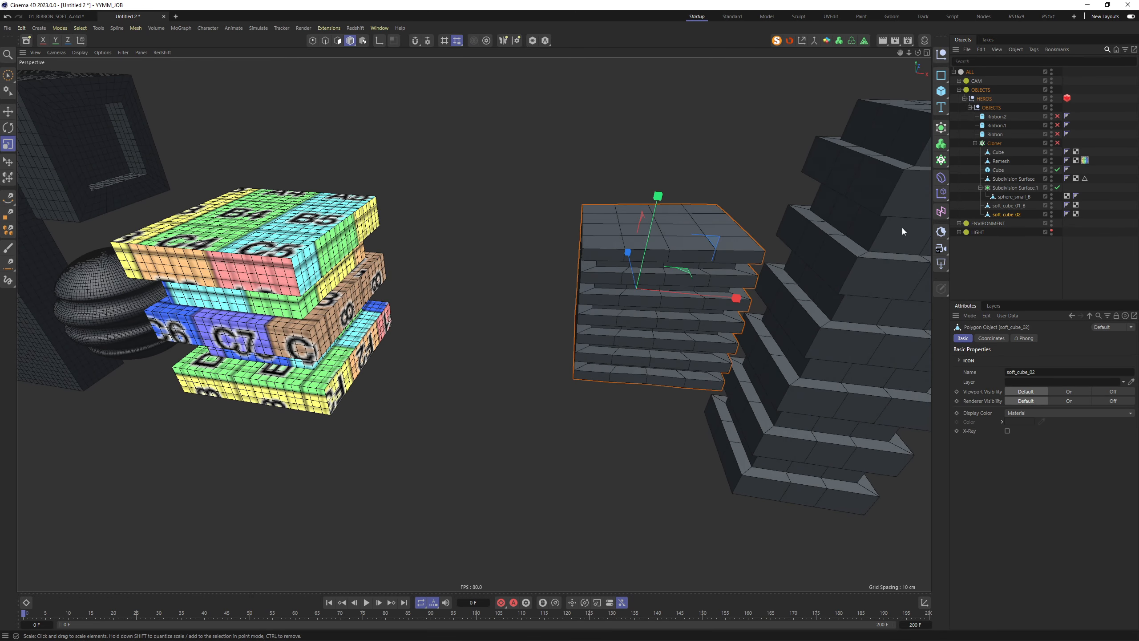
key(Return)
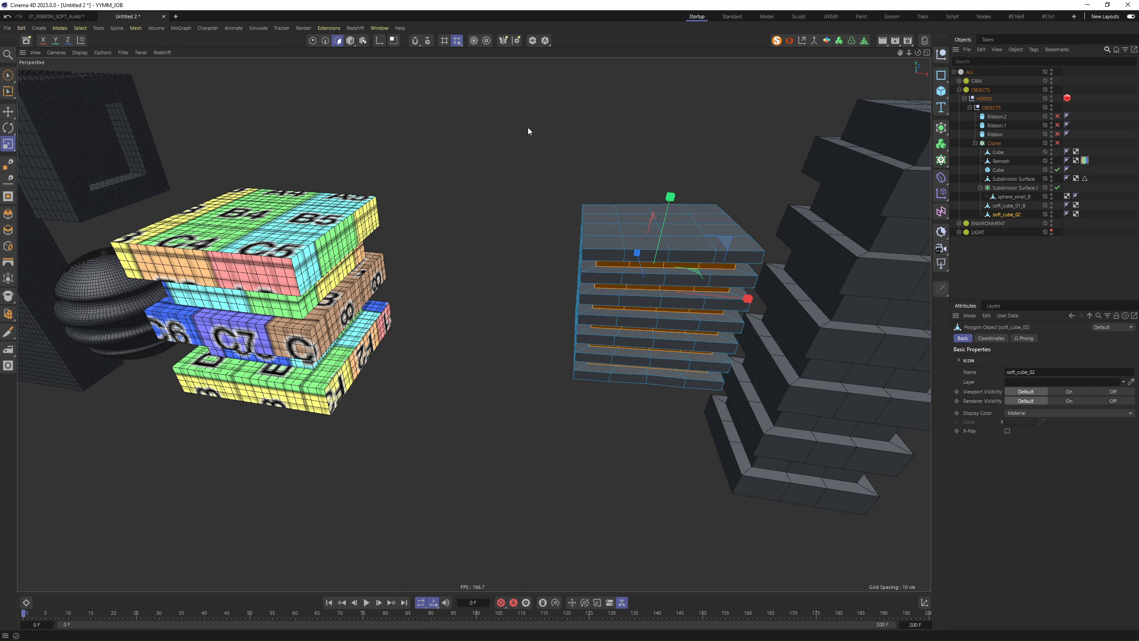
key(ctrl+a)
key(u)
key(s)
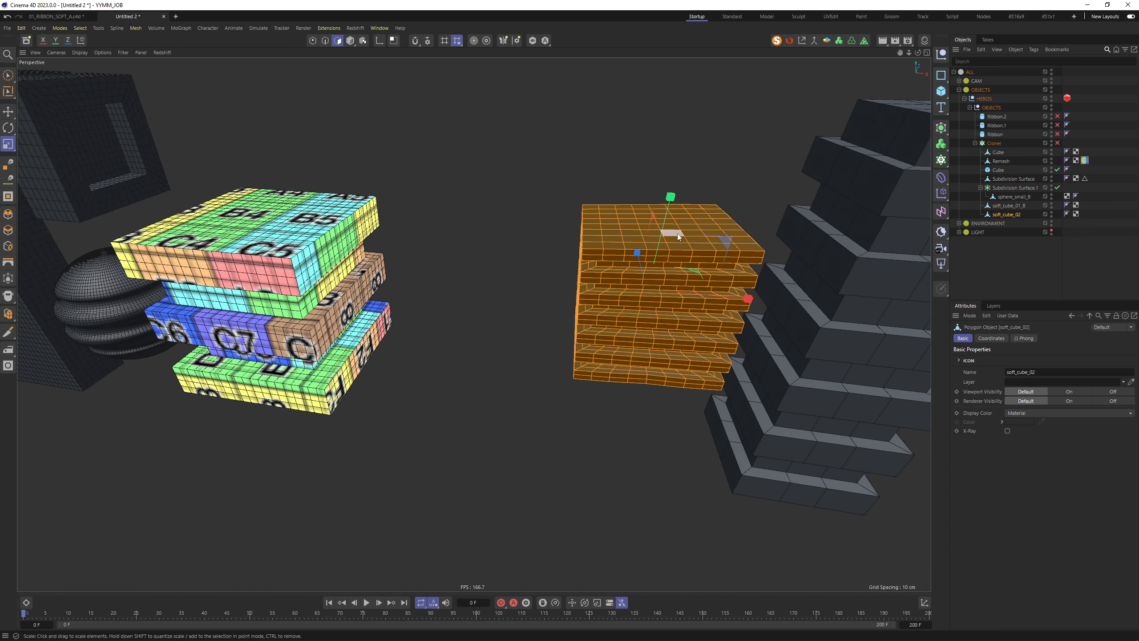
key(u)
key(s)
key(Return)
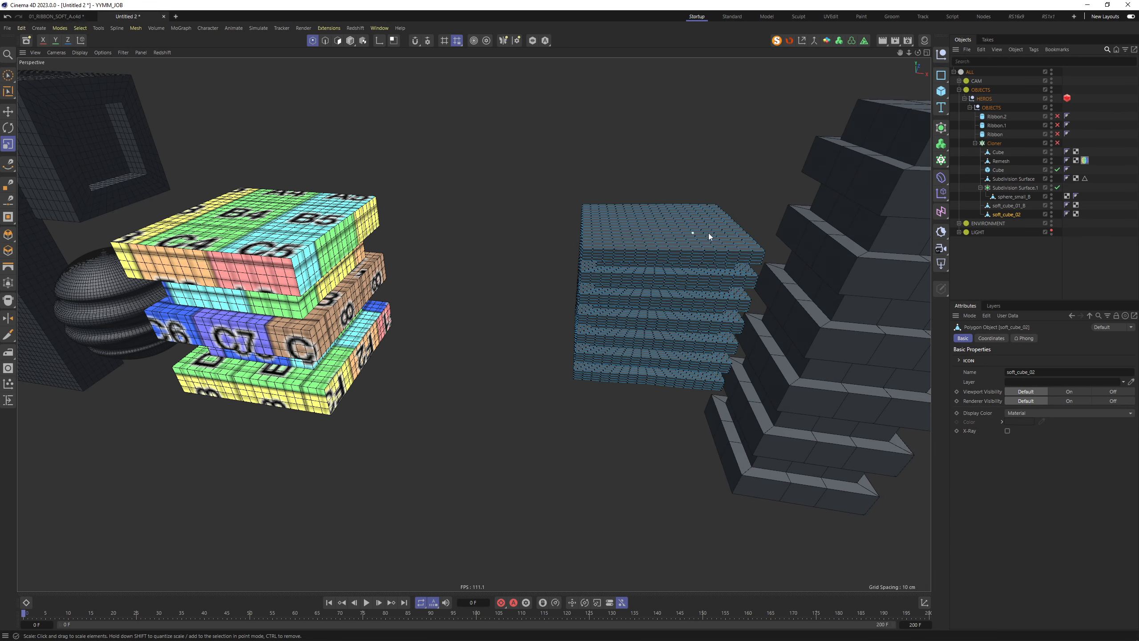
Return to Model mode, deselect the slab stack, and inspect the denser mesh
key(space)
click(350, 41)
click(384, 86)
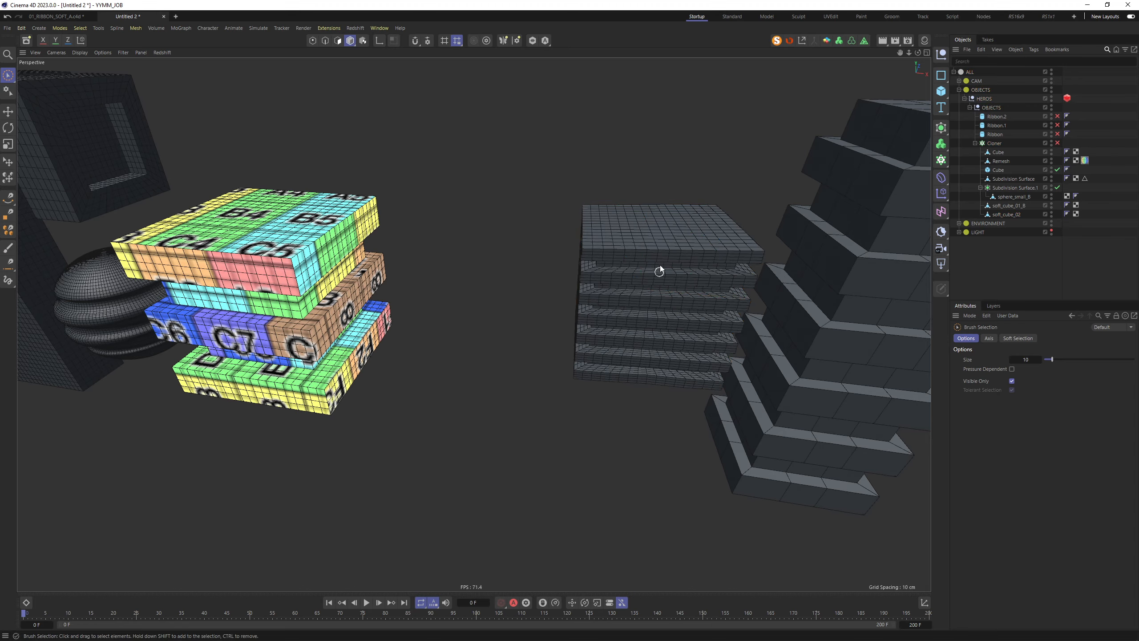
alt+right_drag(660, 269, 692, 226)
alt+drag(672, 236, 607, 251)
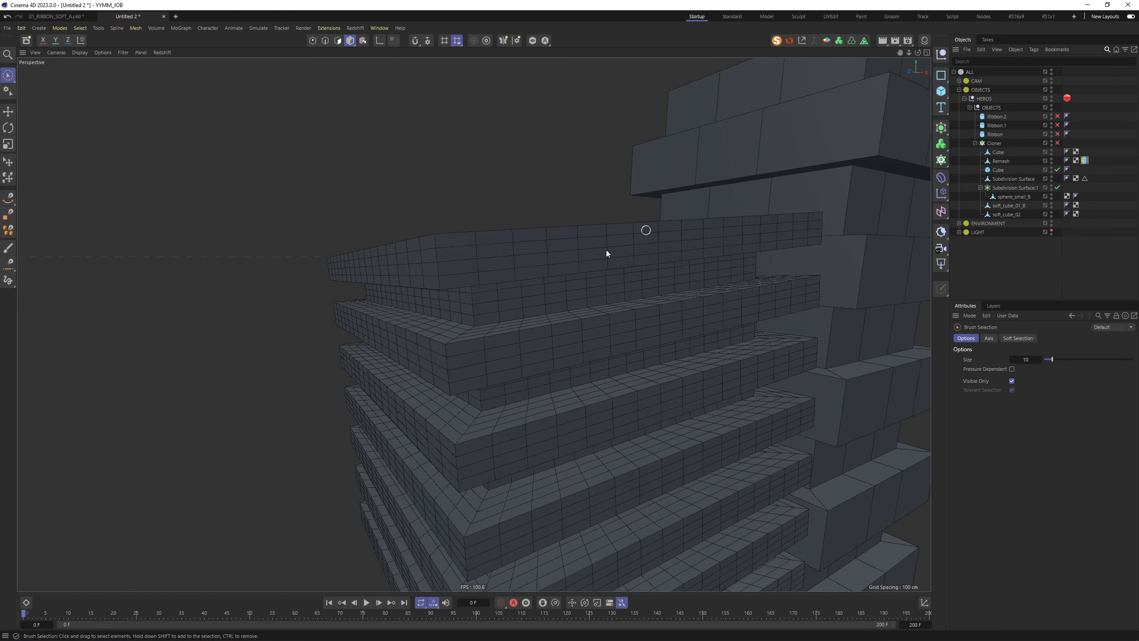
alt+right_drag(617, 269, 565, 302)
alt+drag(565, 302, 556, 274)
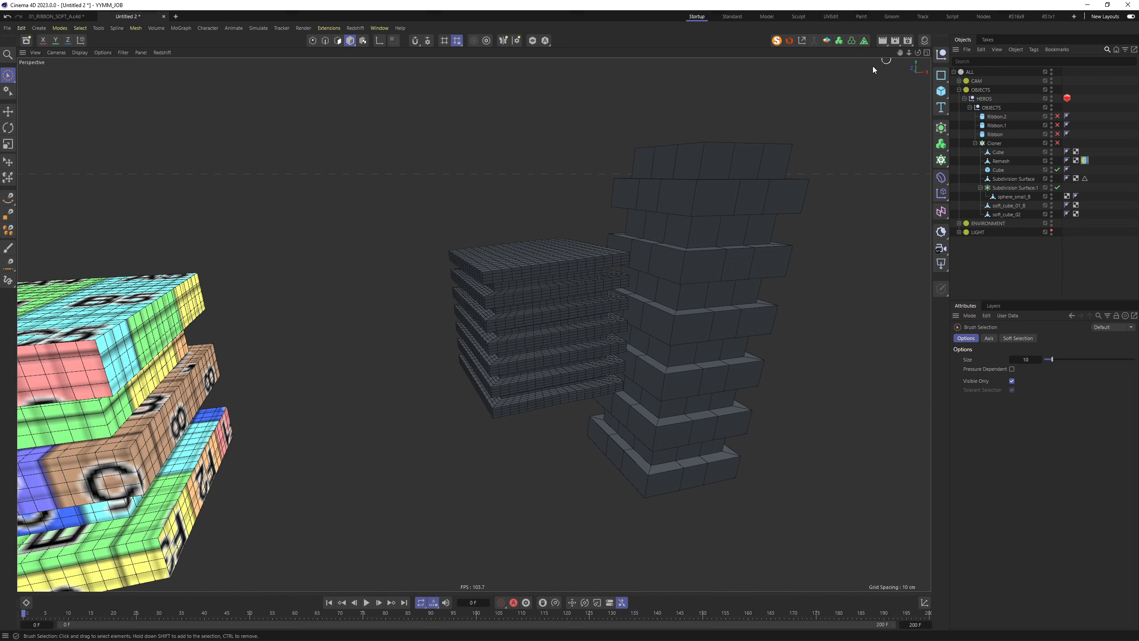
Put soft_cube_02 under a new Remesh generator and bake it into editable geometry
click(862, 42)
click(538, 304)
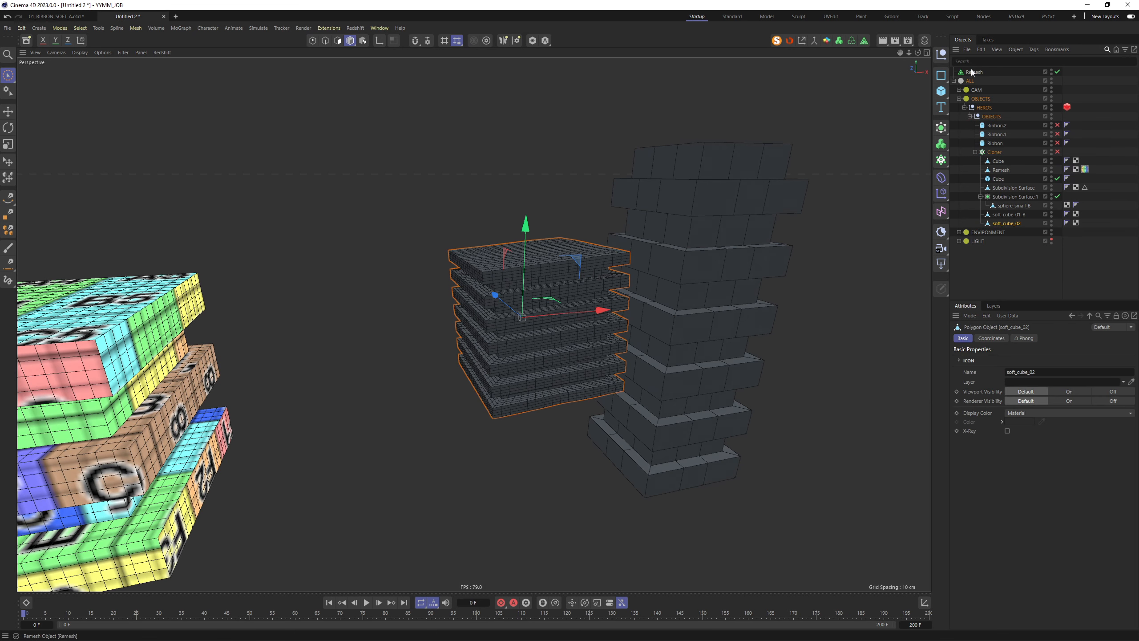
drag(971, 71, 1004, 214)
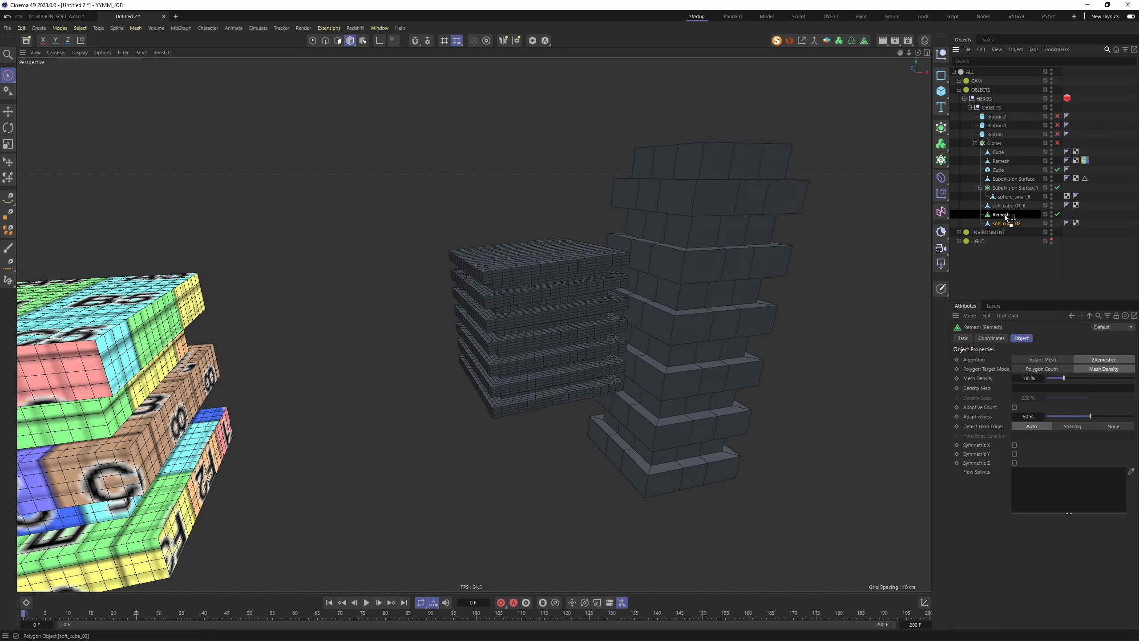
click(556, 270)
alt+drag(556, 269, 568, 292)
alt+right_drag(568, 293, 496, 291)
alt+drag(530, 265, 642, 243)
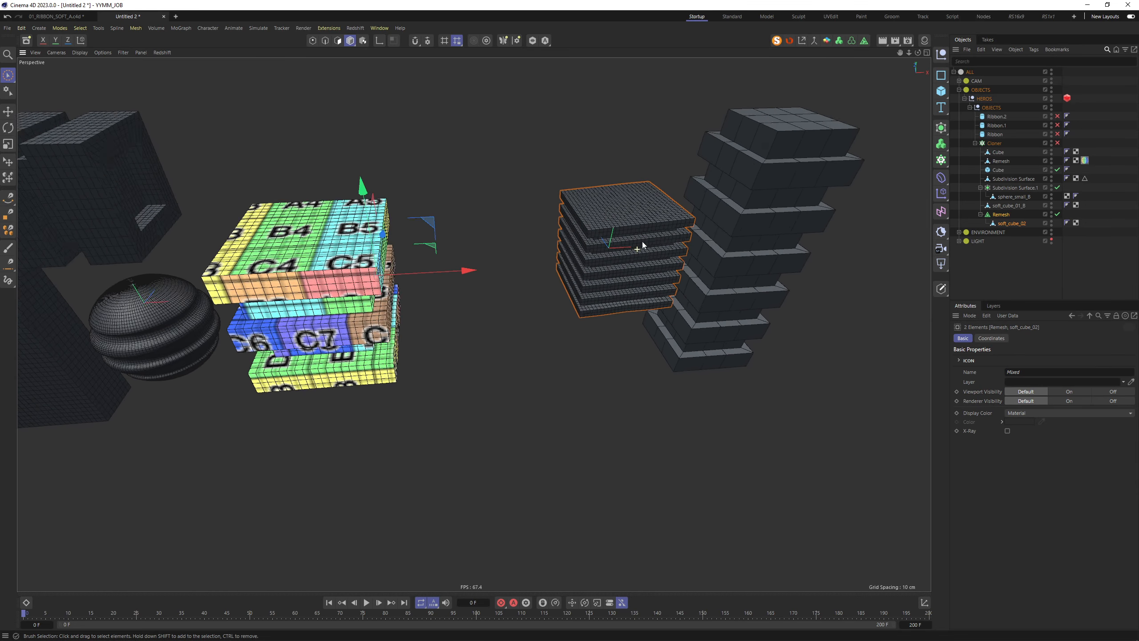
alt+right_drag(643, 243, 641, 229)
alt+drag(640, 229, 619, 213)
key(c)
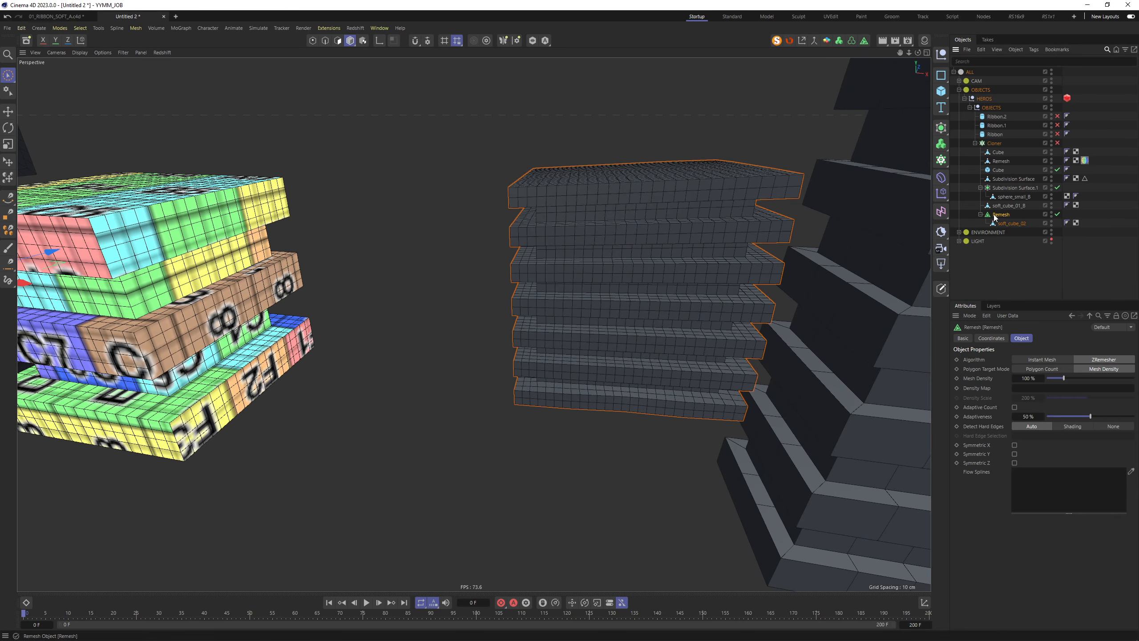
Apply the UV_CHECKER material to soft_cube_02_remesh
click(981, 214)
click(1019, 223)
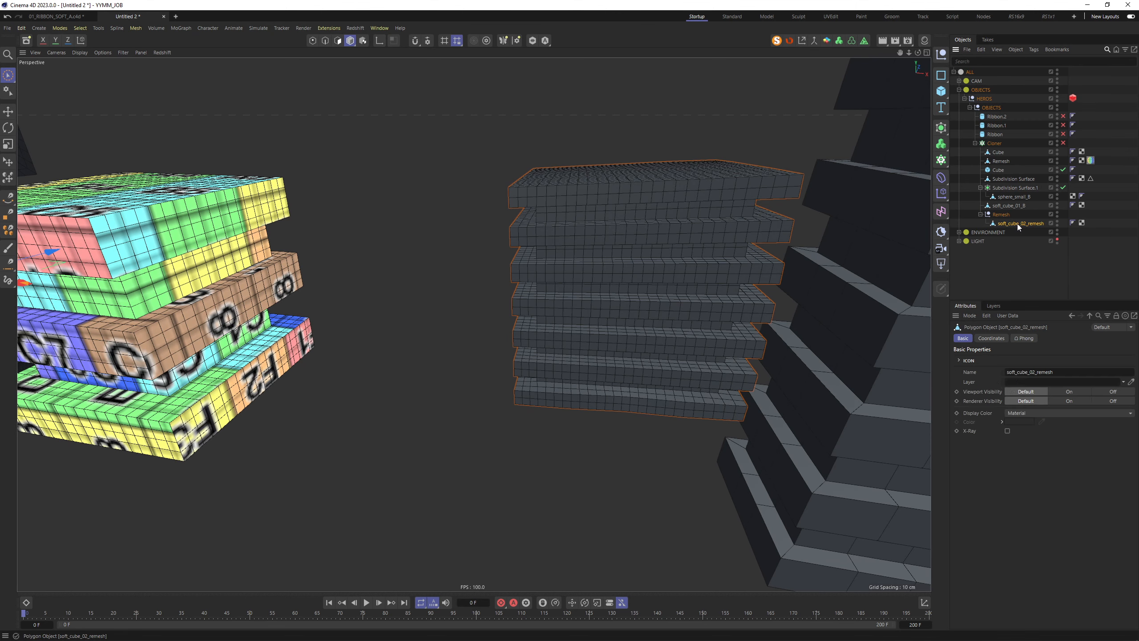
drag(1090, 161, 1093, 224)
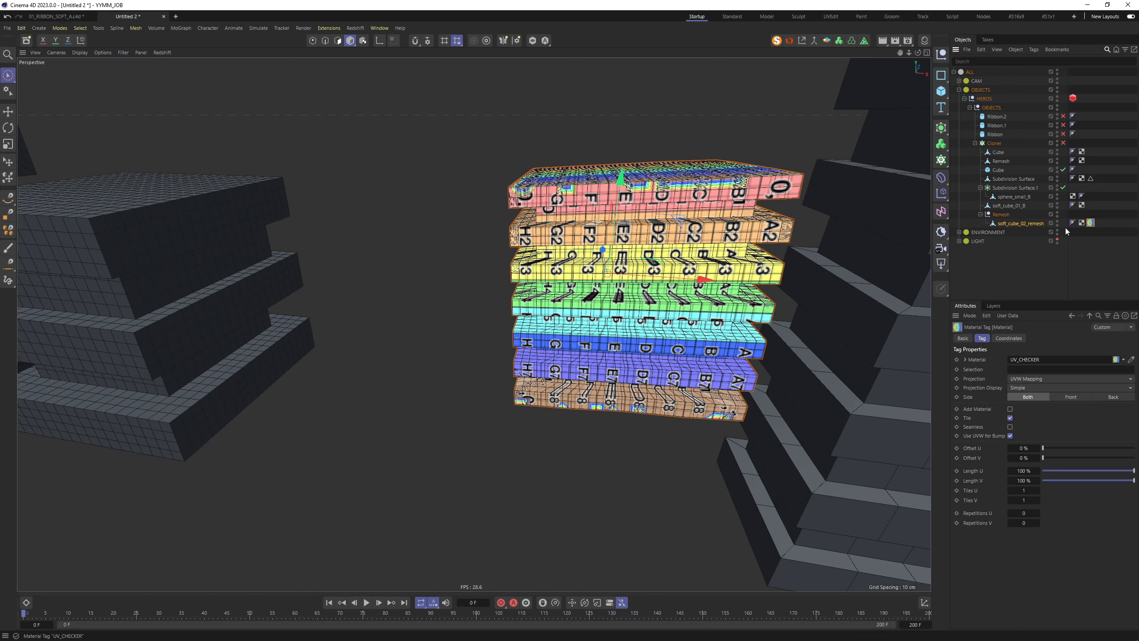
Auto-unwrap and pack soft_cube_02_remesh's UVs in UVEdit, then return to Startup
mouse_move(682, 208)
alt+mouse_down()
mouse_move(679, 176)
mouse_move(673, 227)
alt+mouse_up()
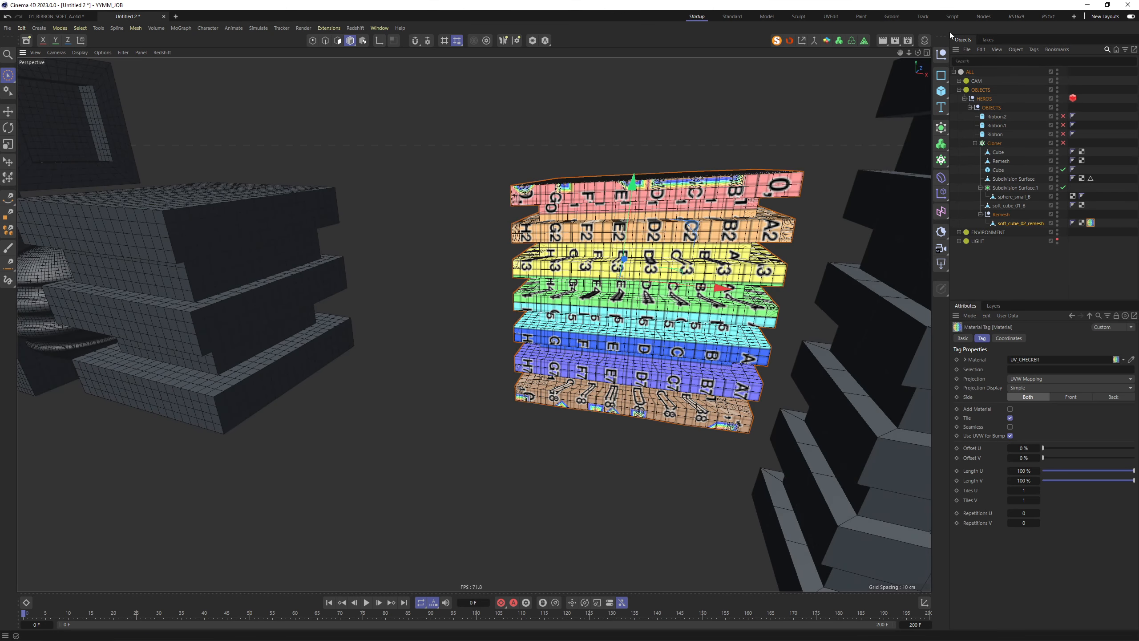
click(830, 17)
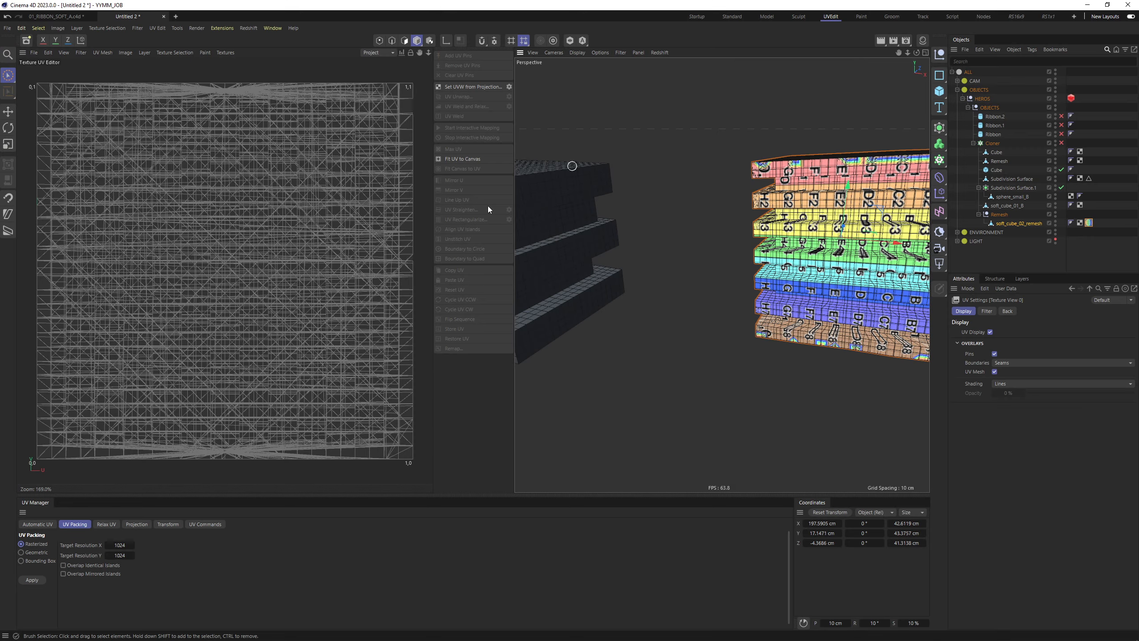
click(34, 524)
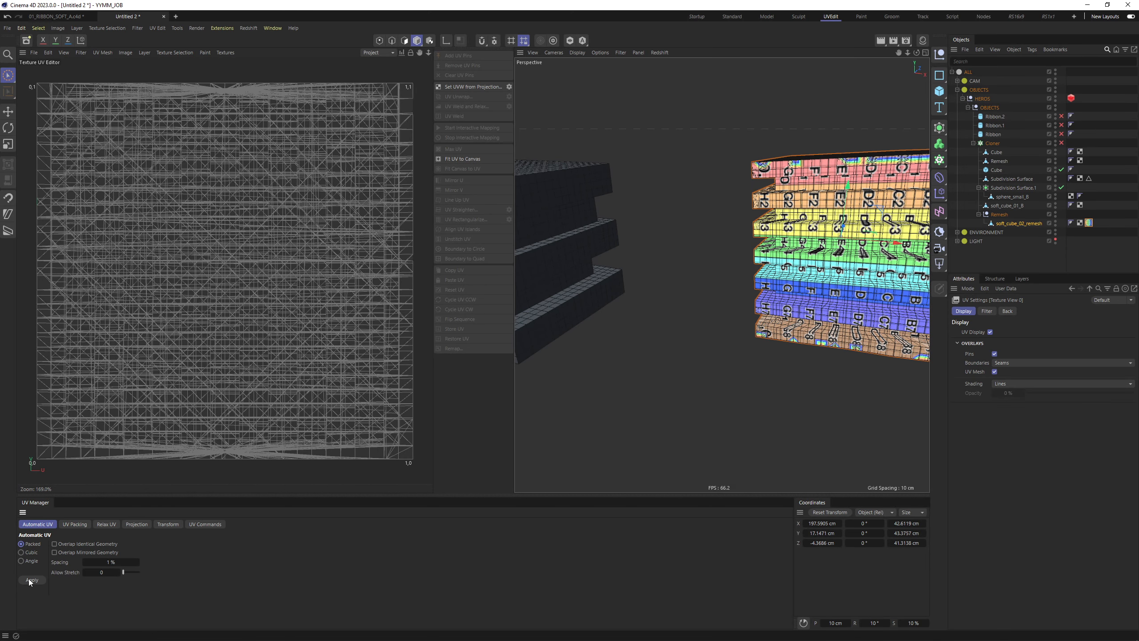
click(30, 580)
click(74, 524)
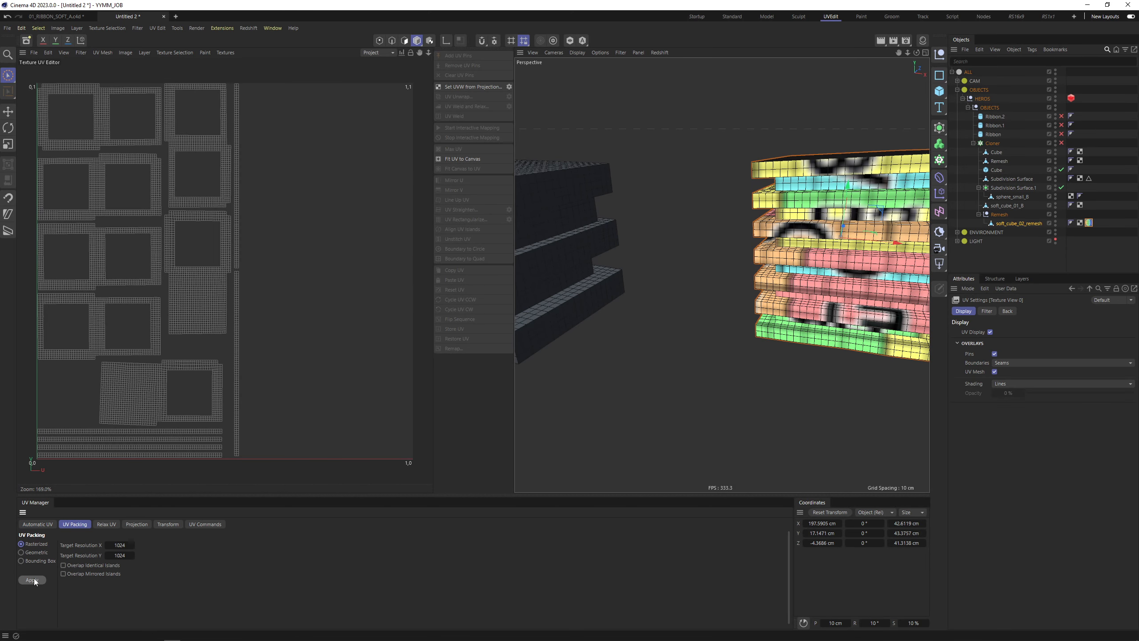
click(32, 579)
click(699, 17)
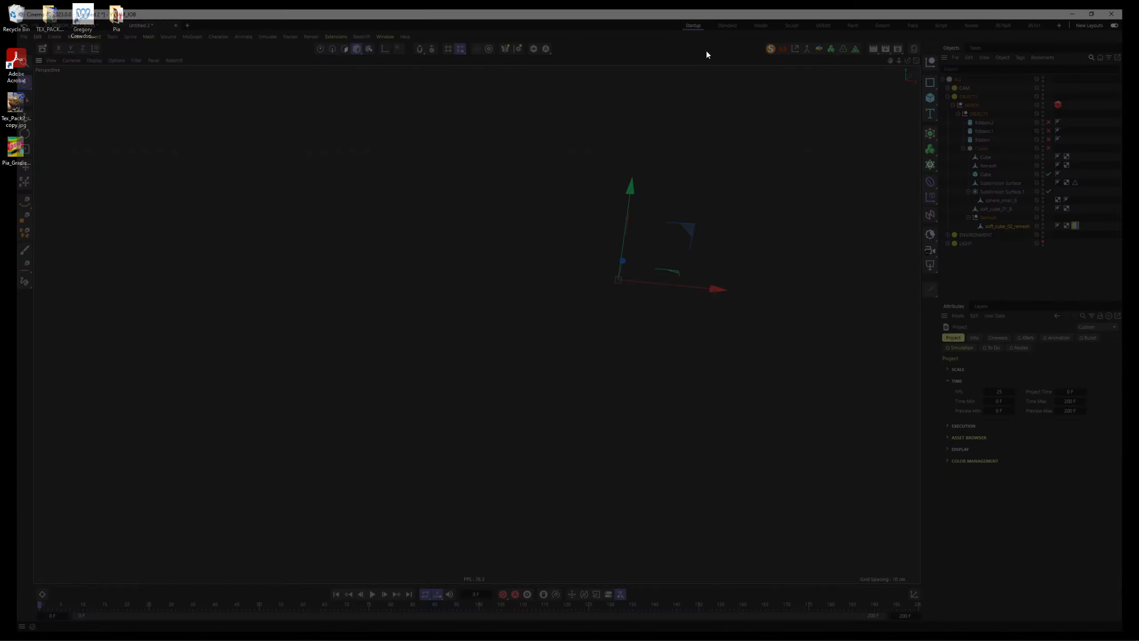
Save the scene as 40_TUT_REMAKE_01.c4d, then frame the view on the stacked-cube column and select it
key(ctrl+s)
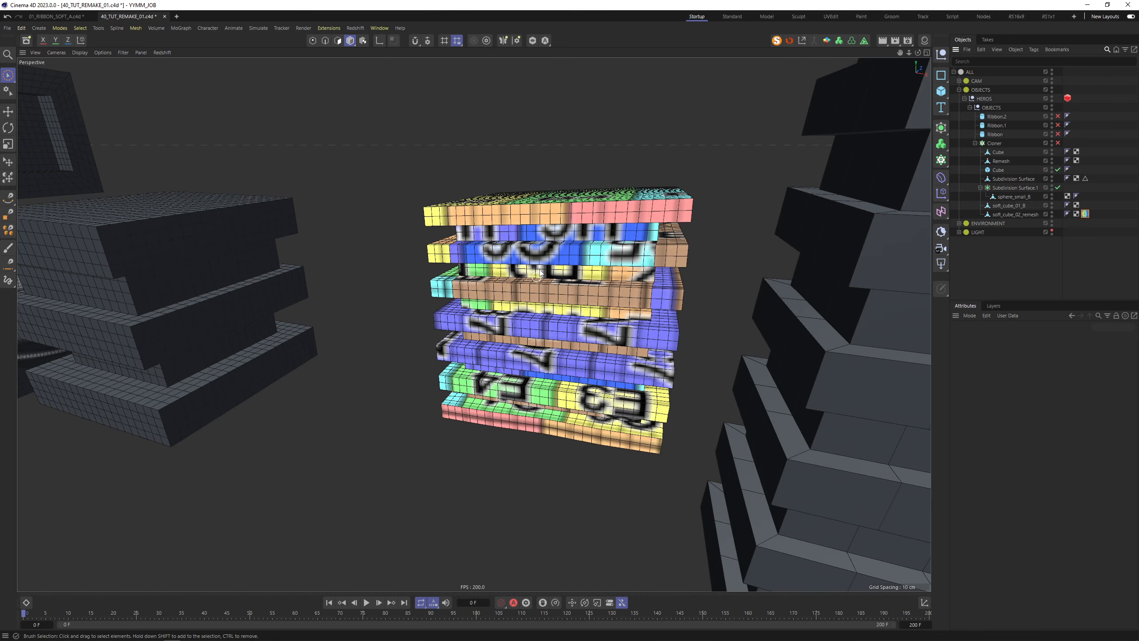
alt+drag(532, 270, 578, 323)
alt+right_drag(675, 232, 596, 254)
alt+middle_drag(645, 242, 611, 254)
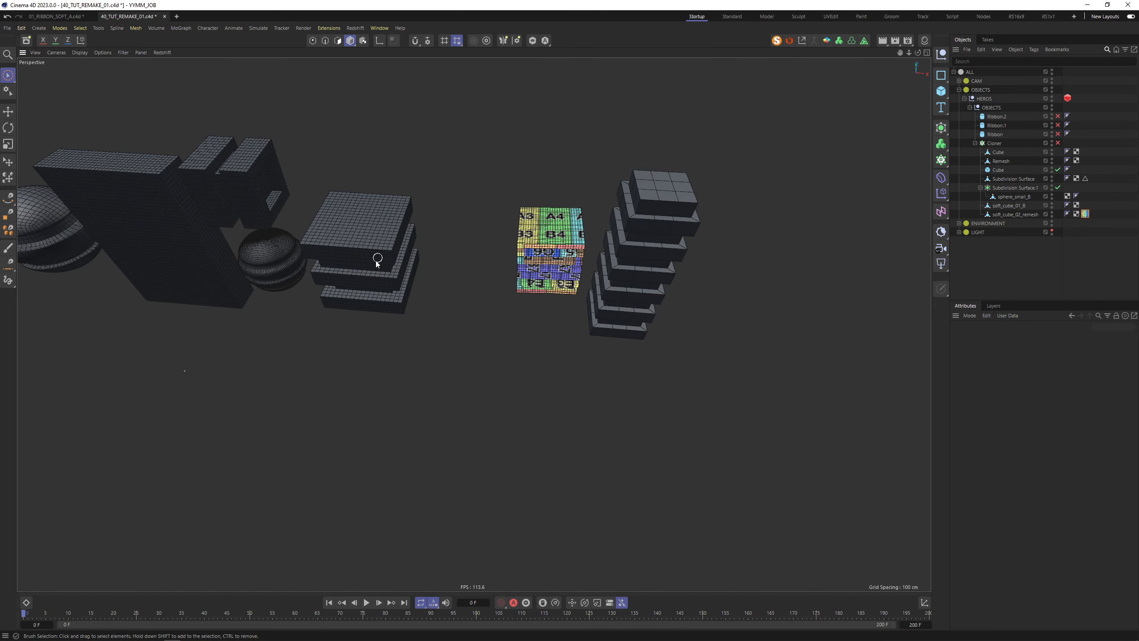
alt+drag(378, 258, 389, 210)
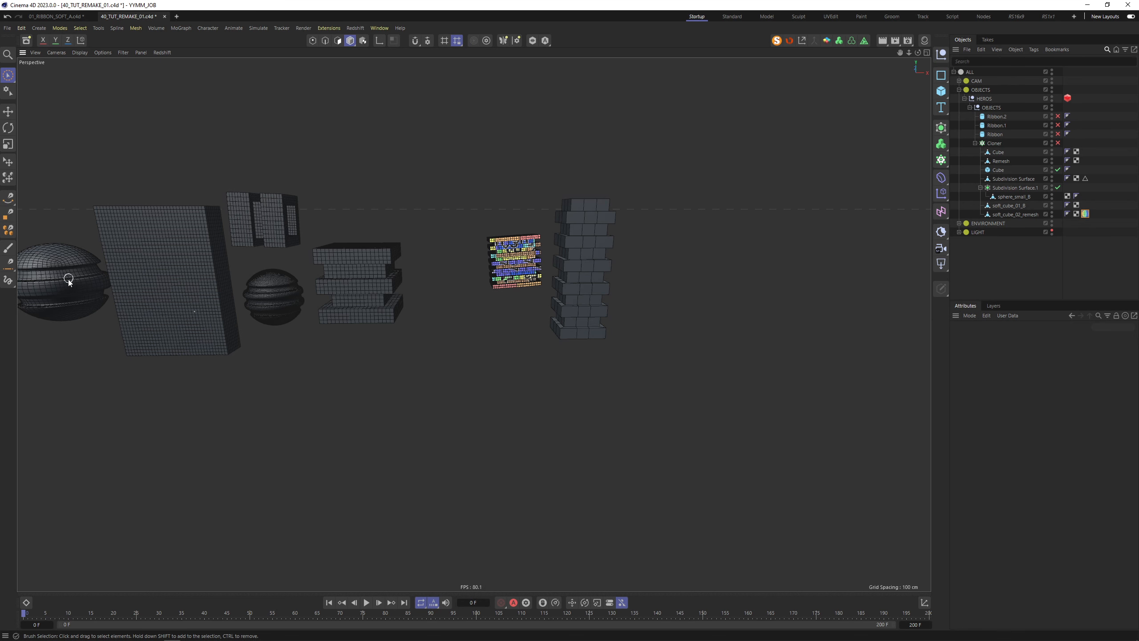
scroll(587, 235, up, 4)
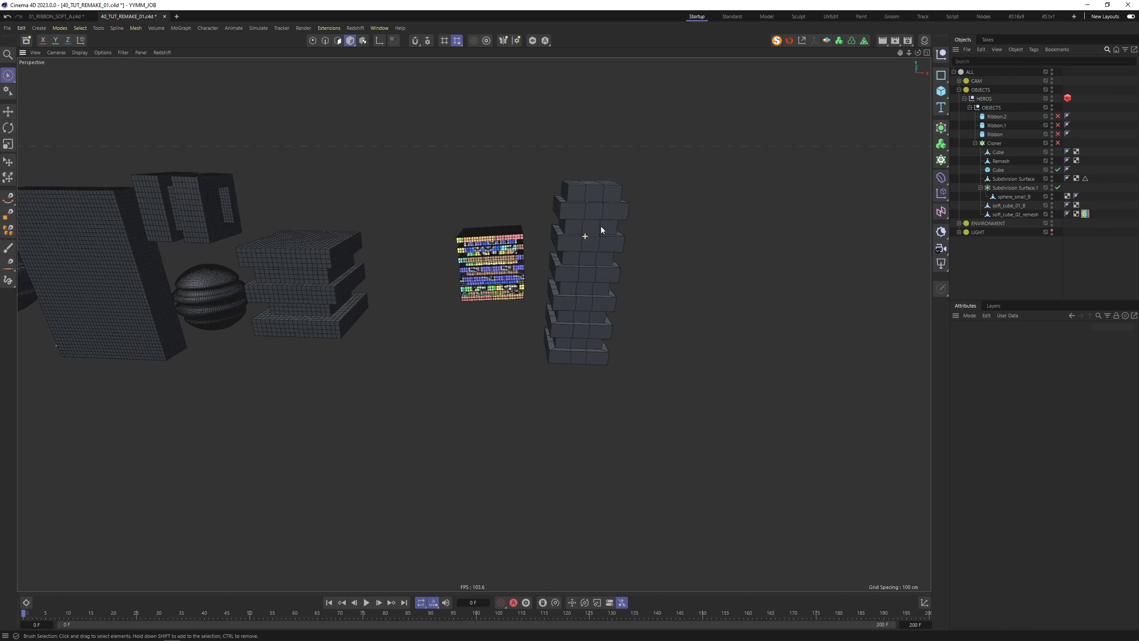
click(590, 235)
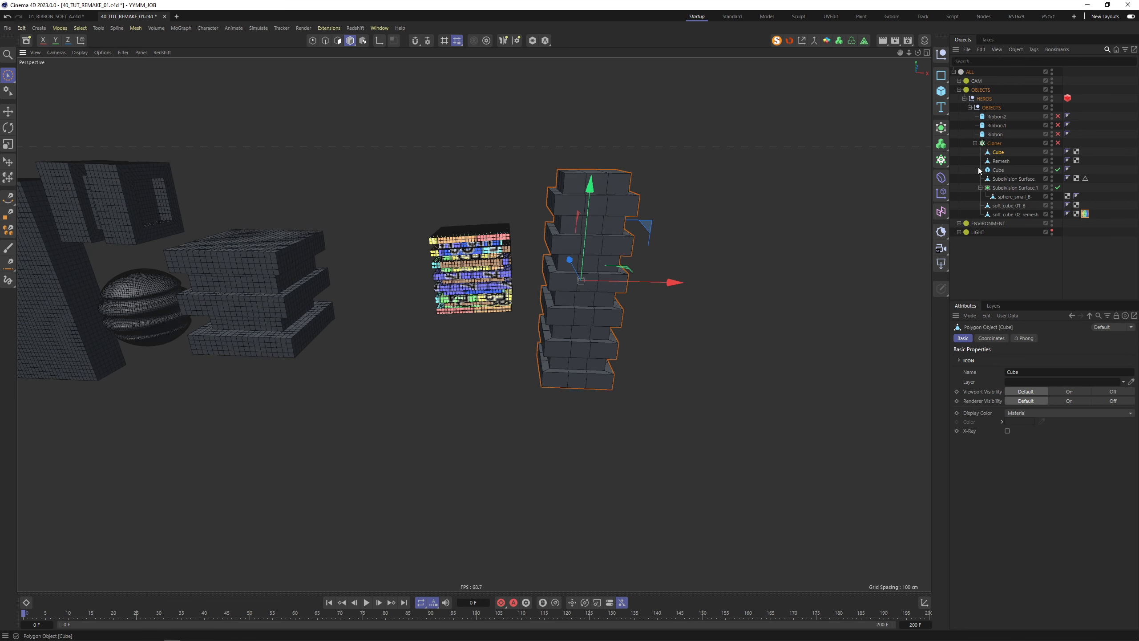
Add a Bevel deformer to the cube column with 0.1 cm offset and subdivision 0
key(shift+c)
text(bev)
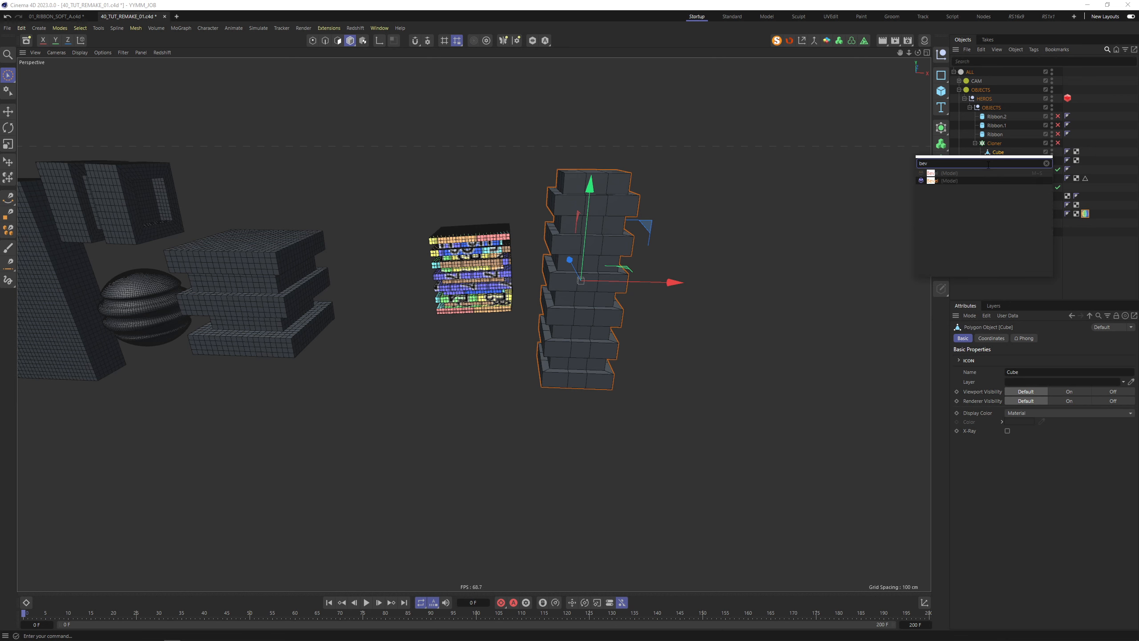
click(931, 180)
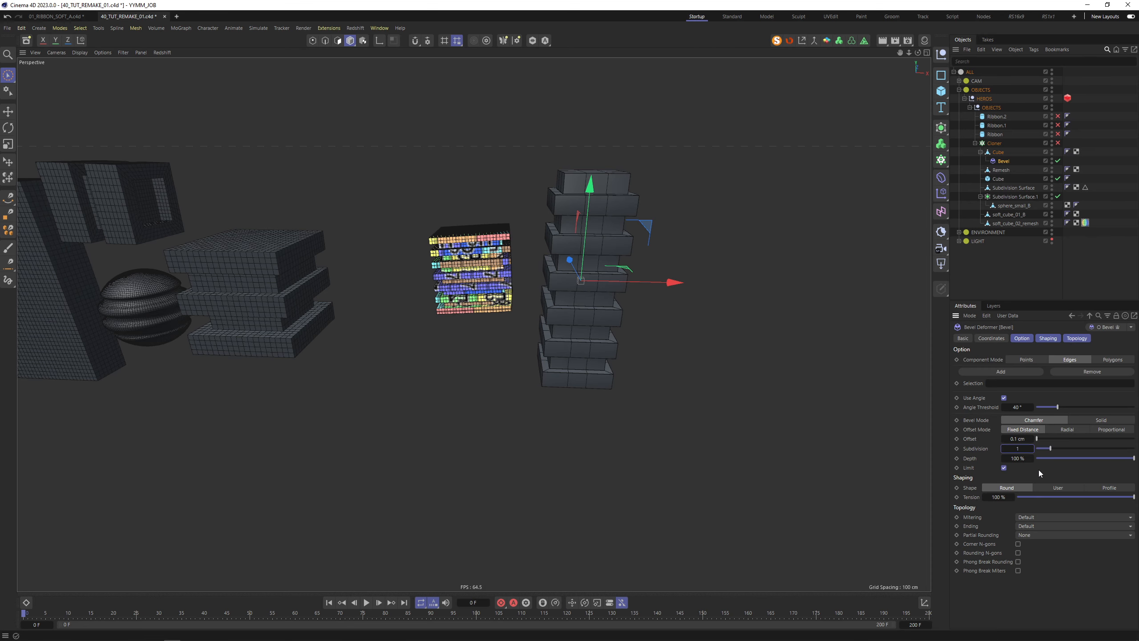
key(Return)
scroll(594, 250, up, 8)
alt+drag(613, 224, 701, 289)
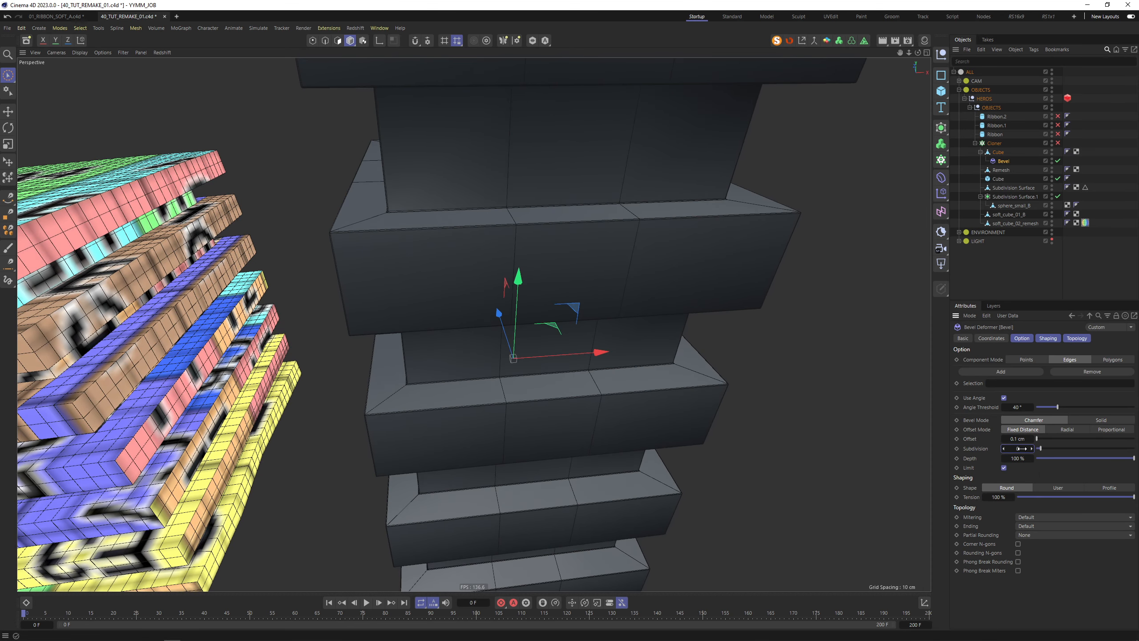
drag(1020, 448, 1017, 446)
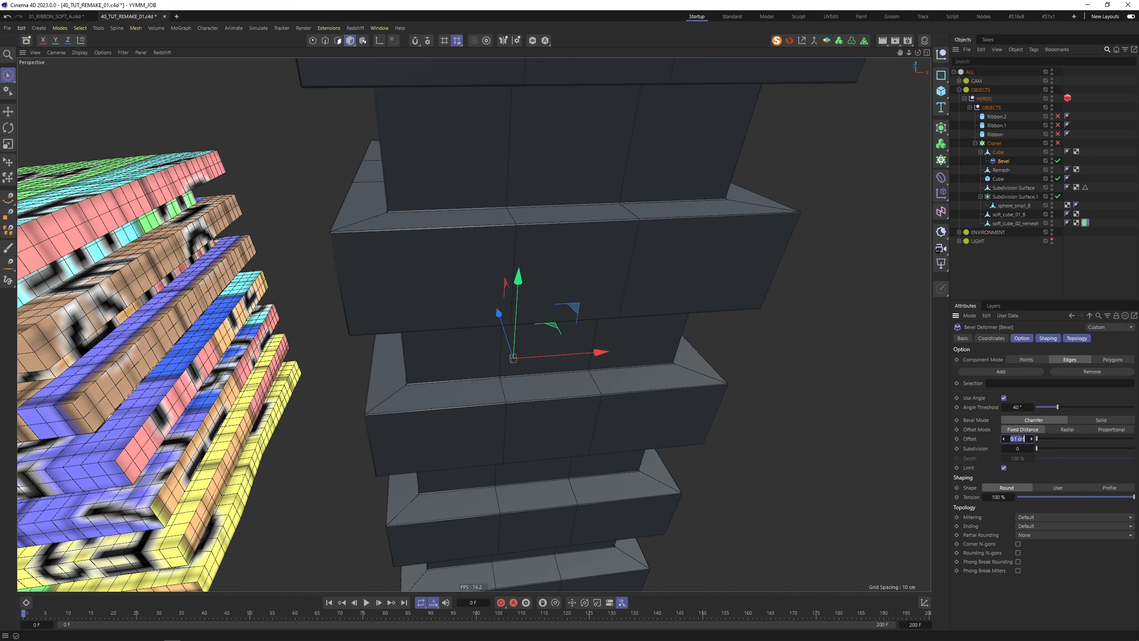
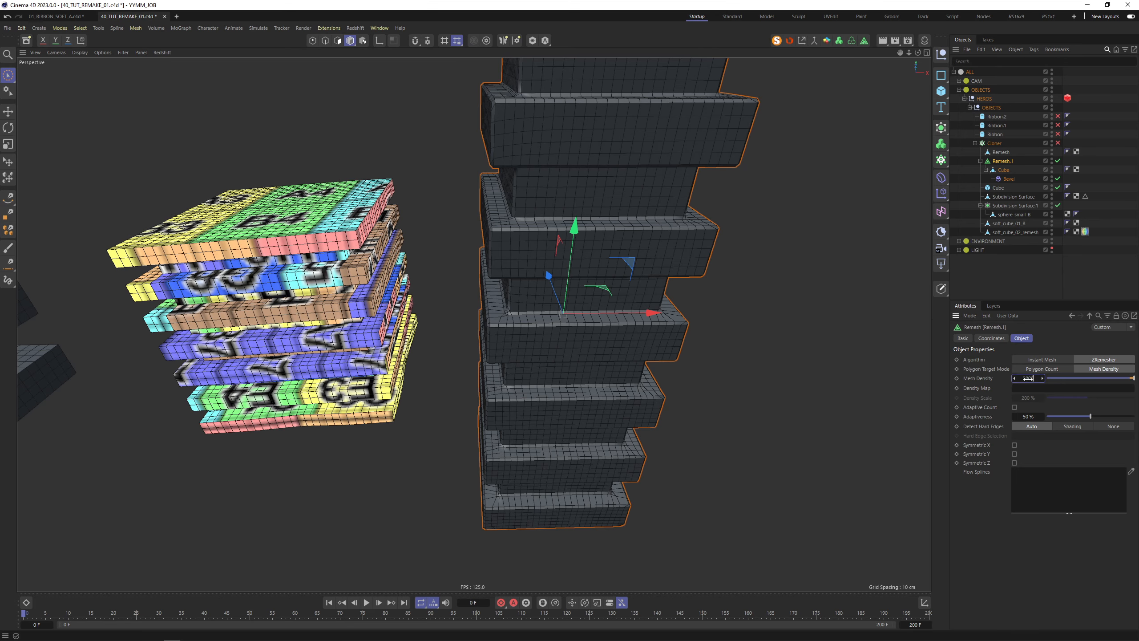
Apply the 2000 % mesh density to Remesh.1, inspect the denser tower, and make it editable
key(Return)
scroll(596, 189, down, 6)
alt+drag(570, 269, 580, 202)
alt+drag(667, 317, 678, 320)
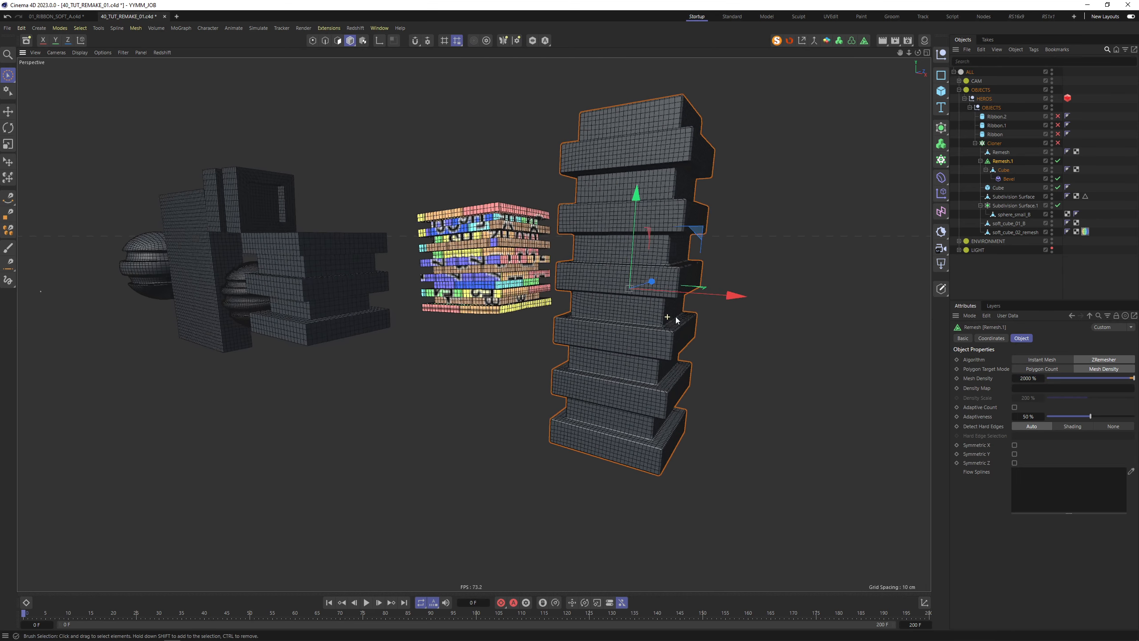
scroll(663, 369, up, 5)
scroll(474, 354, down, 5)
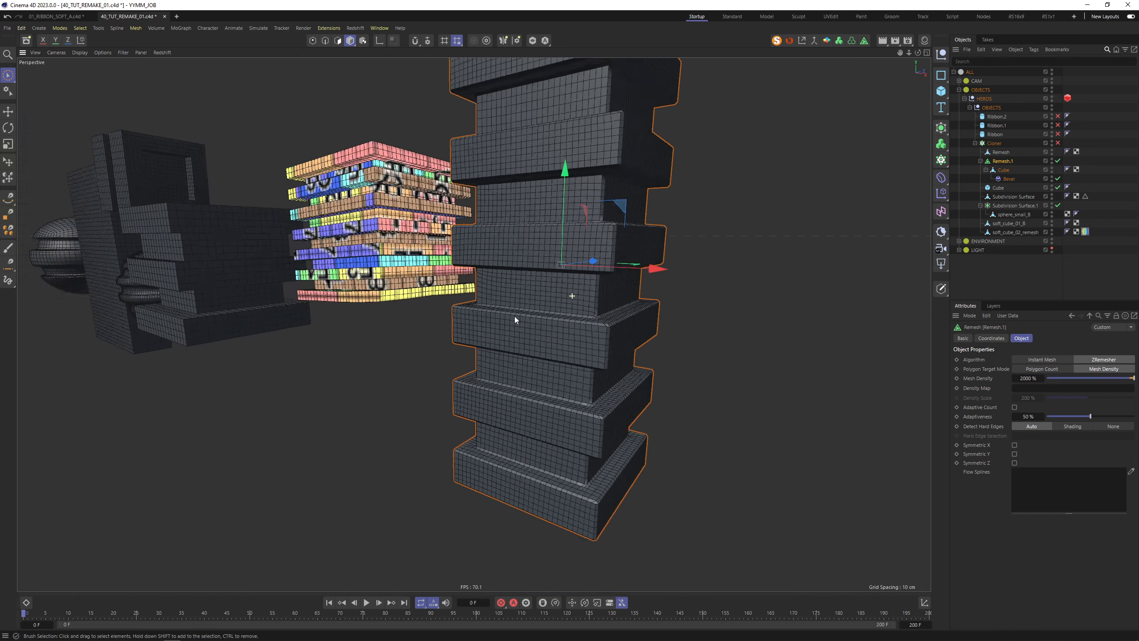
alt+middle_drag(575, 191, 550, 274)
mouse_move(551, 259)
alt+mouse_down()
mouse_move(568, 269)
mouse_move(559, 270)
alt+mouse_up()
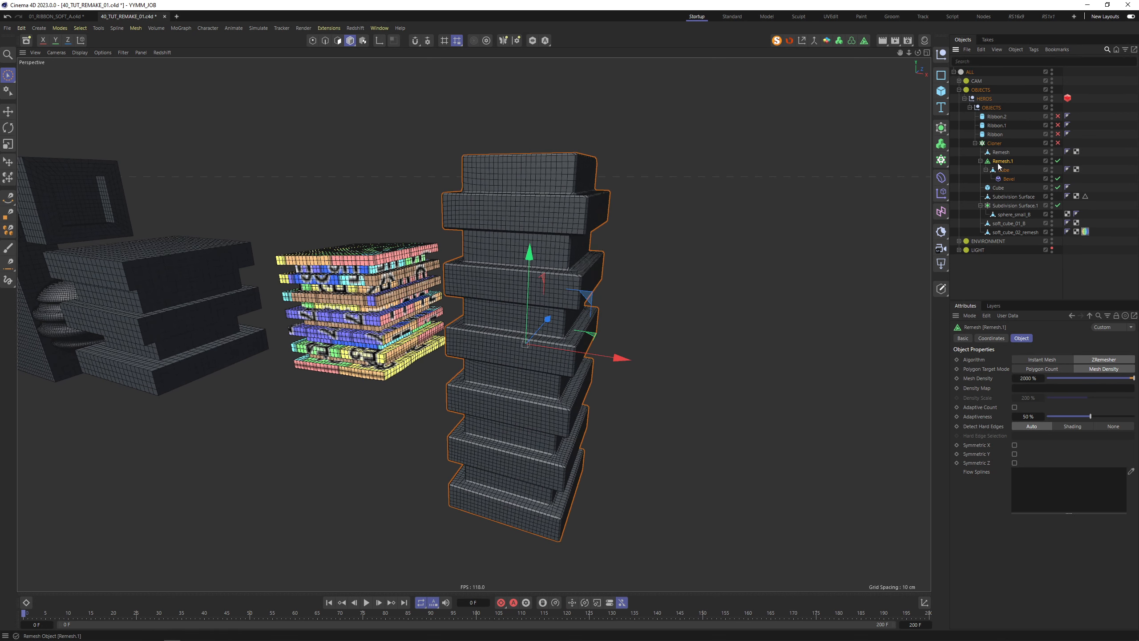
key(c)
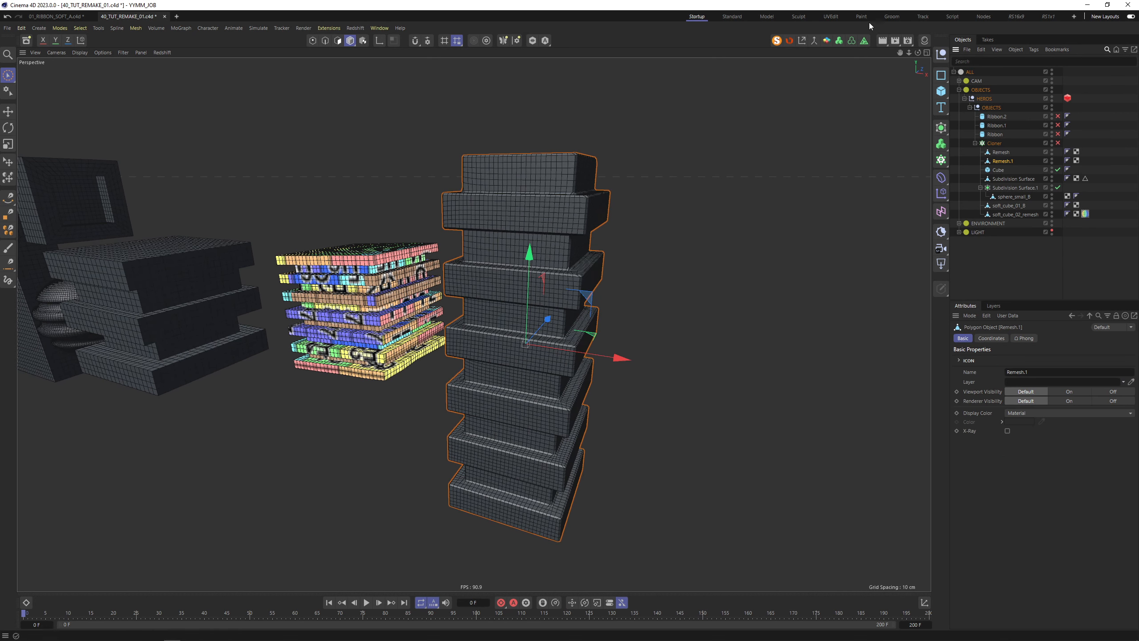
Give the tower the UV checker material and auto-unwrap its UVs in the UVEdit layout
drag(1091, 215, 1086, 160)
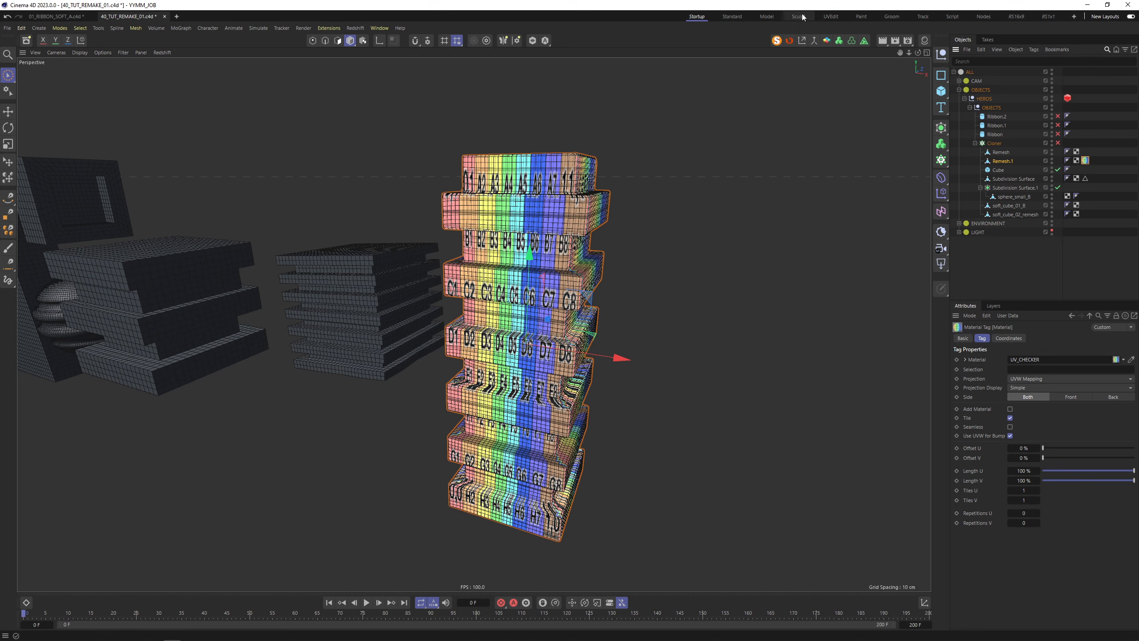
click(831, 16)
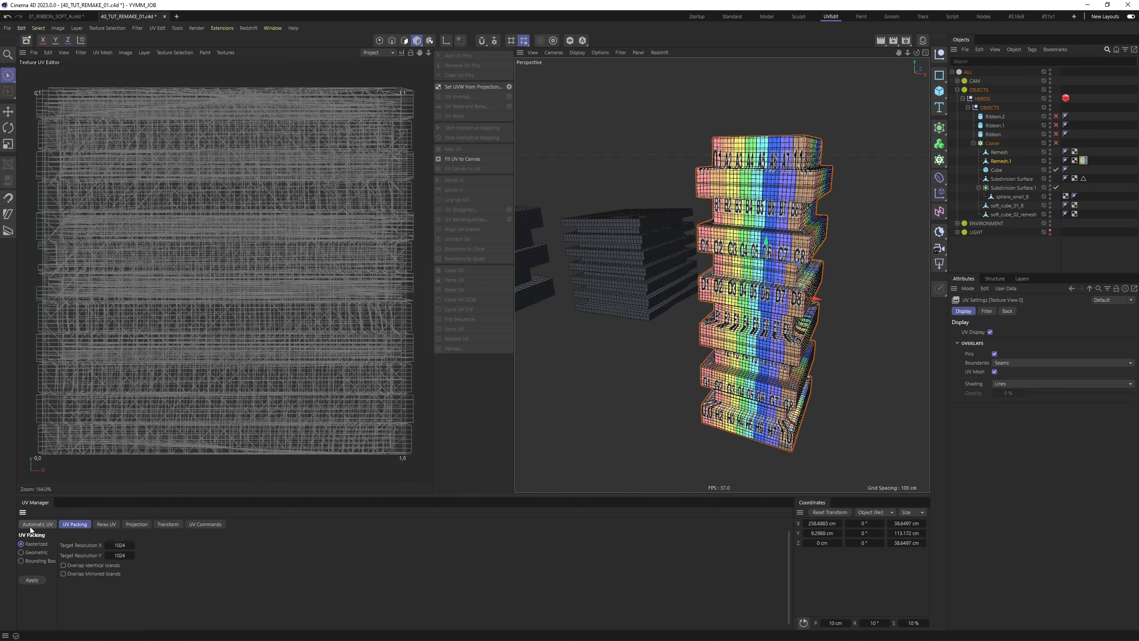
click(26, 580)
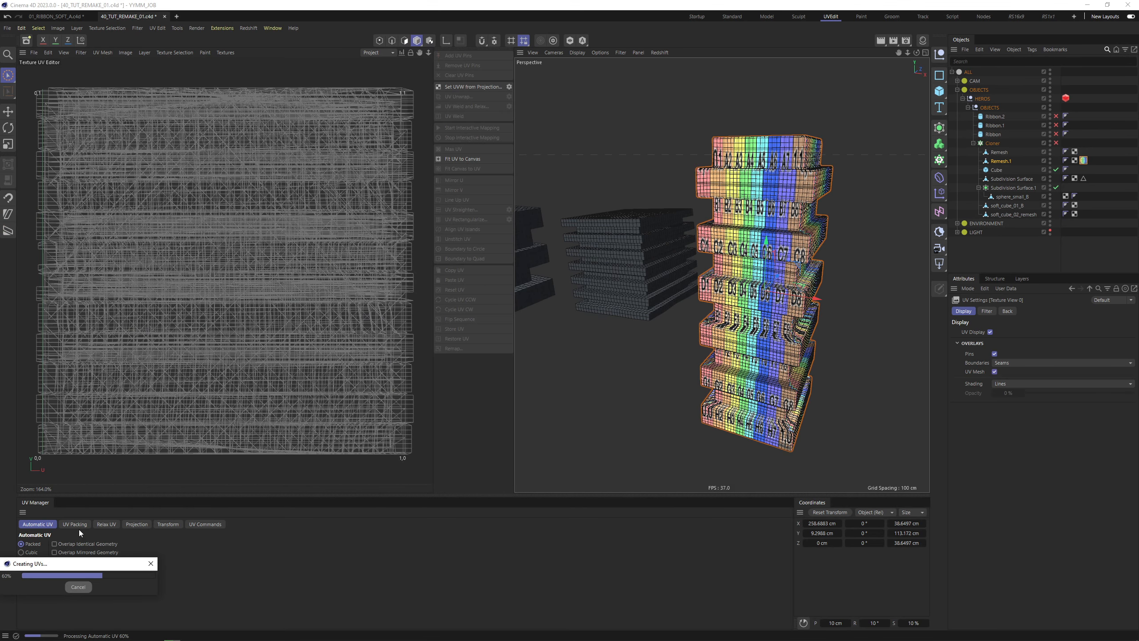
click(76, 525)
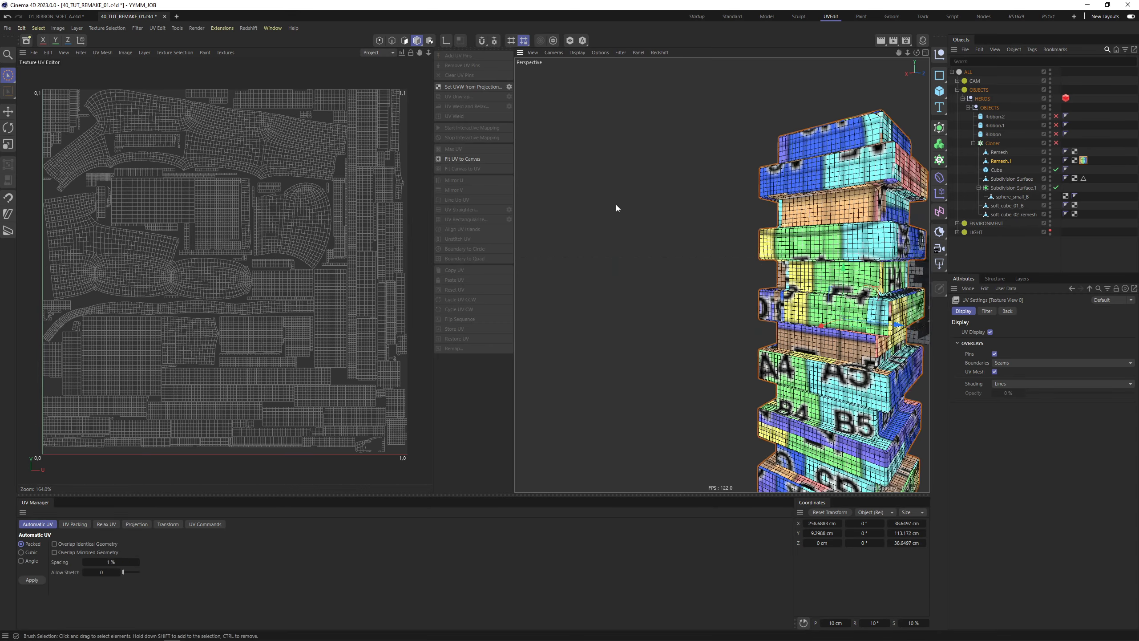
alt+drag(616, 204, 779, 246)
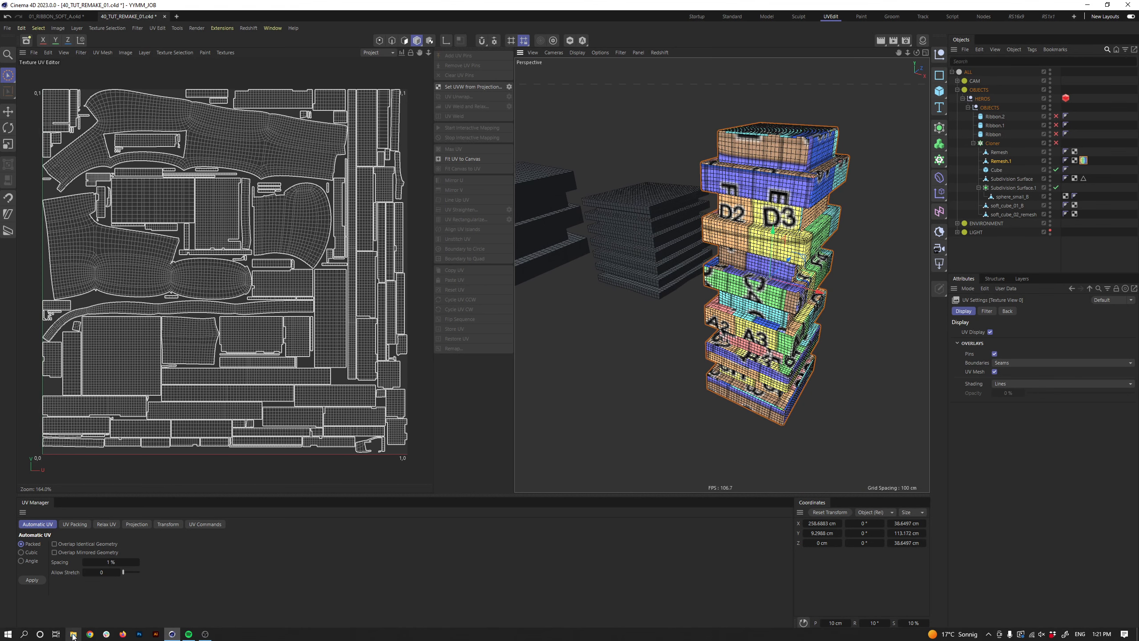
click(74, 637)
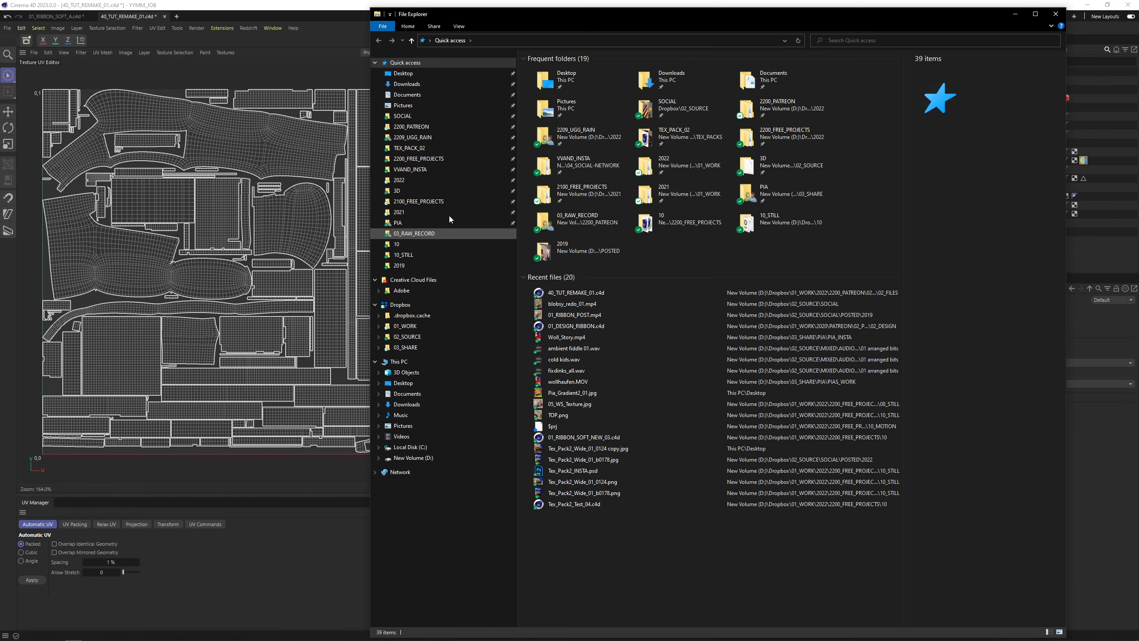
Play blobsy_redo_01.mp4 from the SOCIAL folder, scrub it to the end, and close the player
click(413, 117)
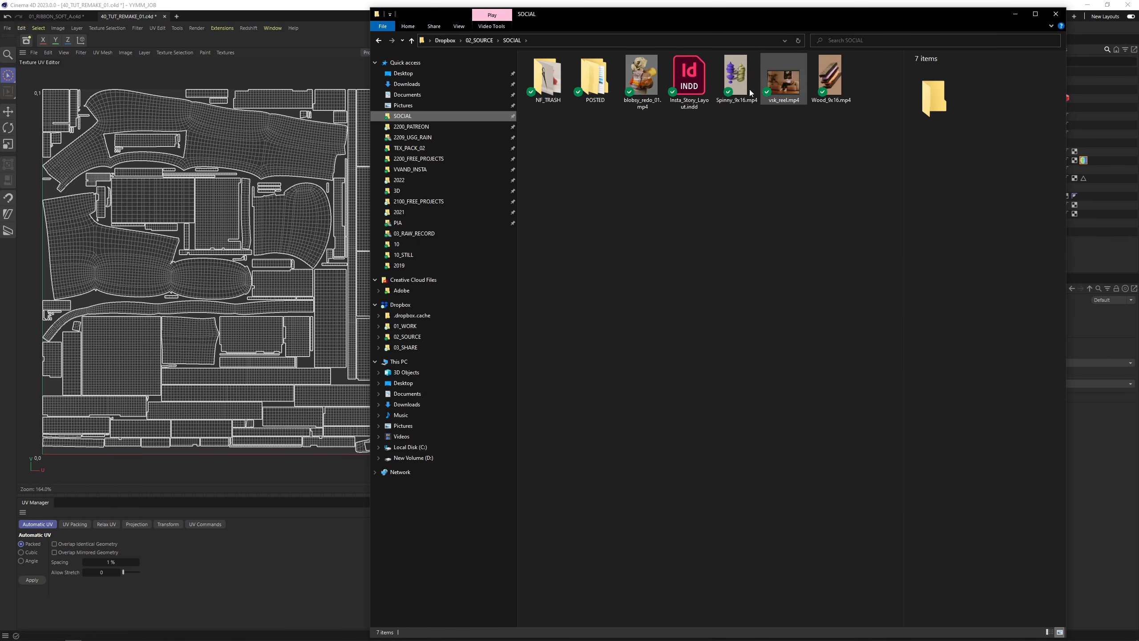
double_click(641, 78)
click(656, 518)
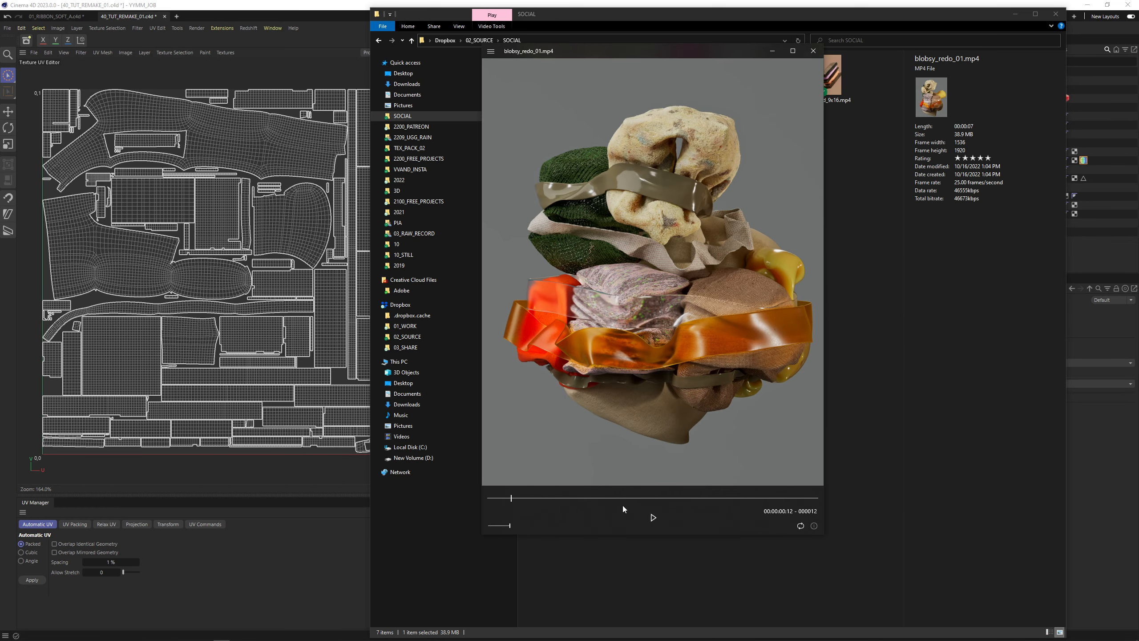
drag(630, 497, 736, 497)
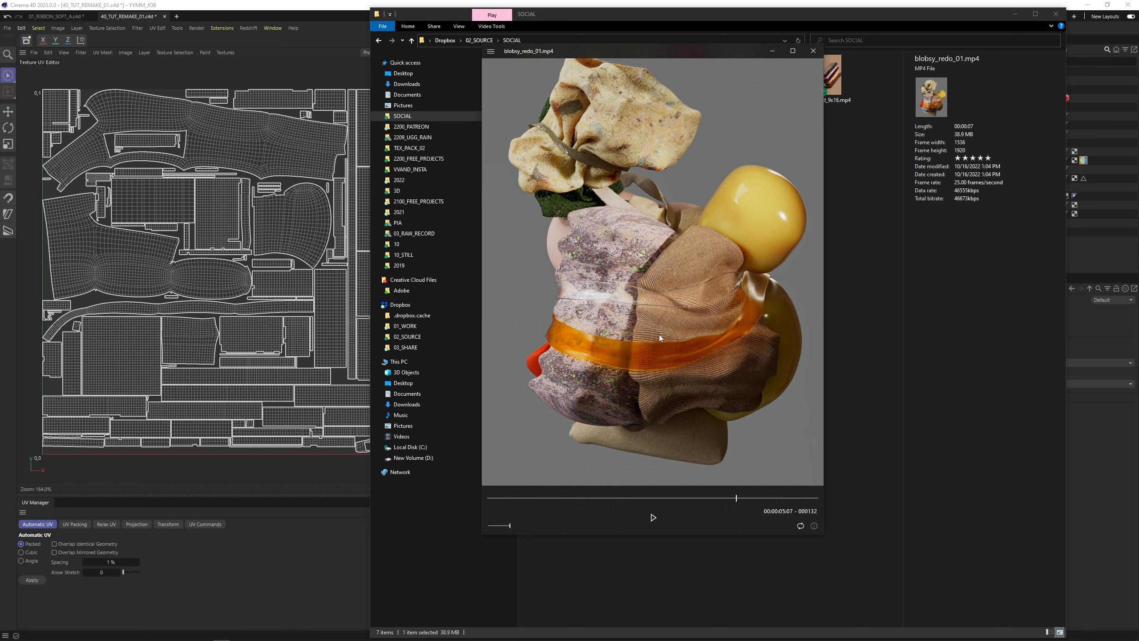
drag(740, 493, 833, 493)
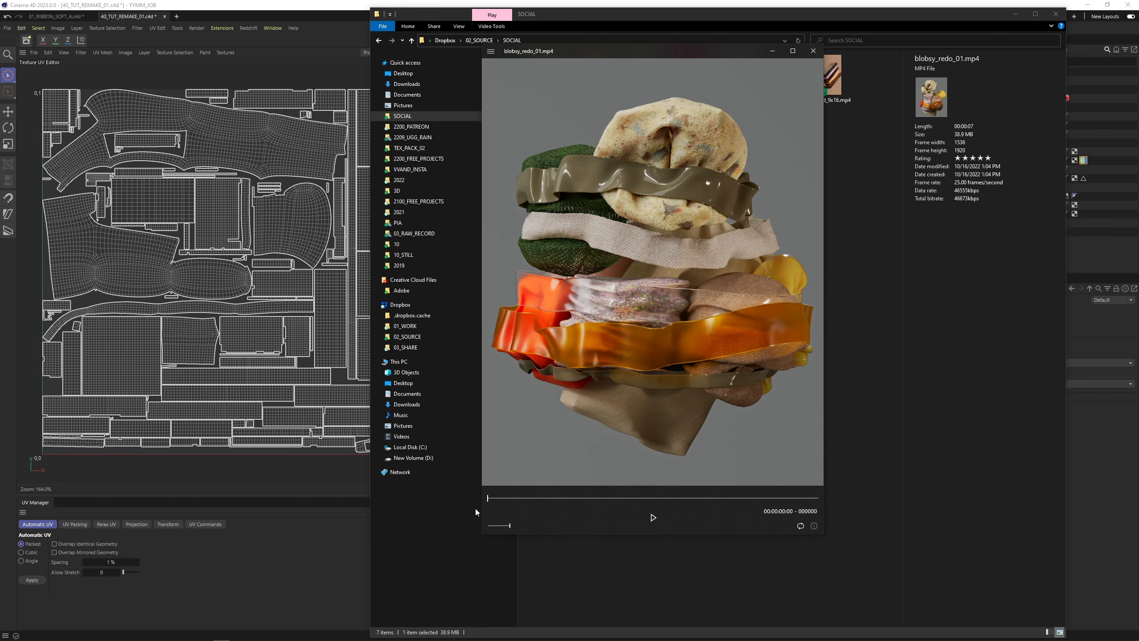
click(813, 50)
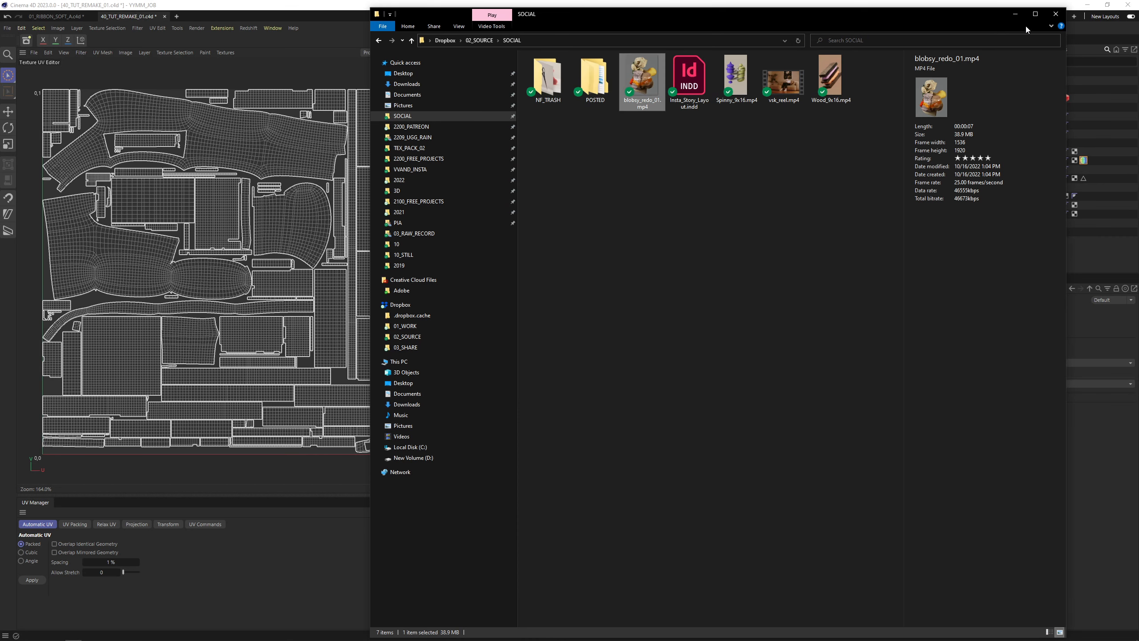
Return to Cinema 4D's Startup layout and send the tower to RizomUV
click(1015, 14)
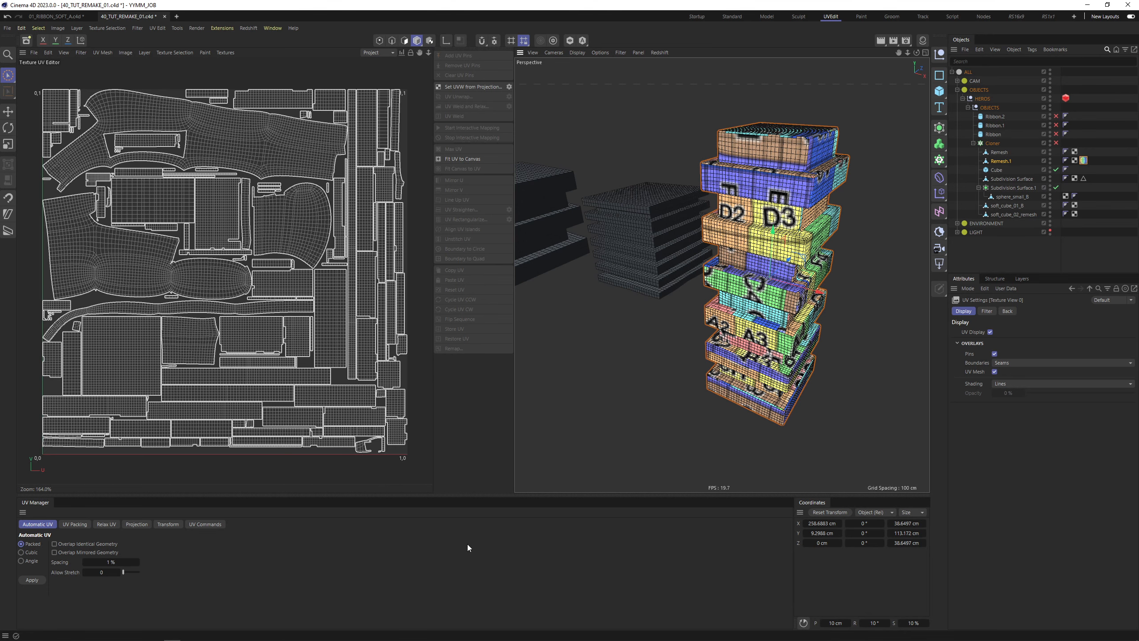
click(698, 17)
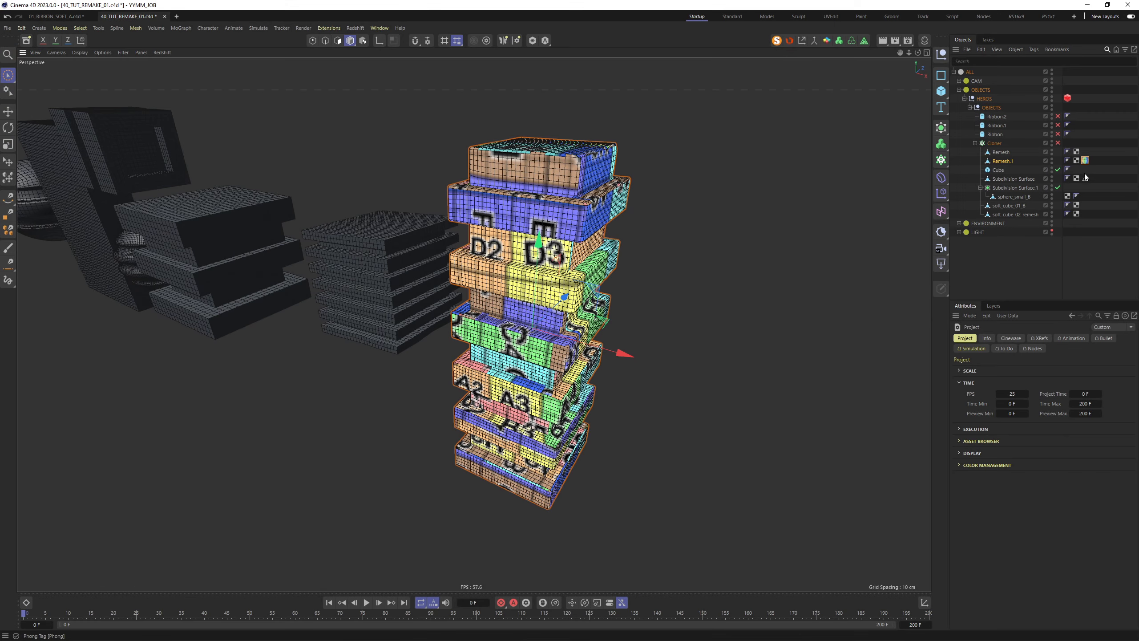
click(791, 41)
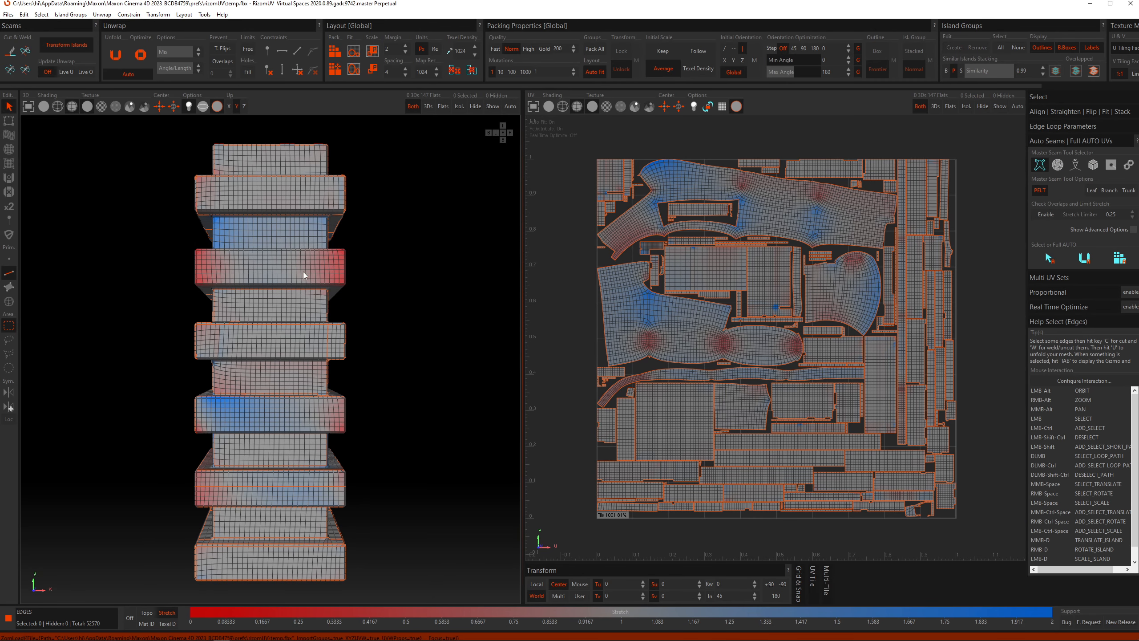
Weld the tower's UV islands, then re-cut seams with Auto Select Hierarchical Pelt and unfold
alt+drag(335, 261, 229, 289)
key(w)
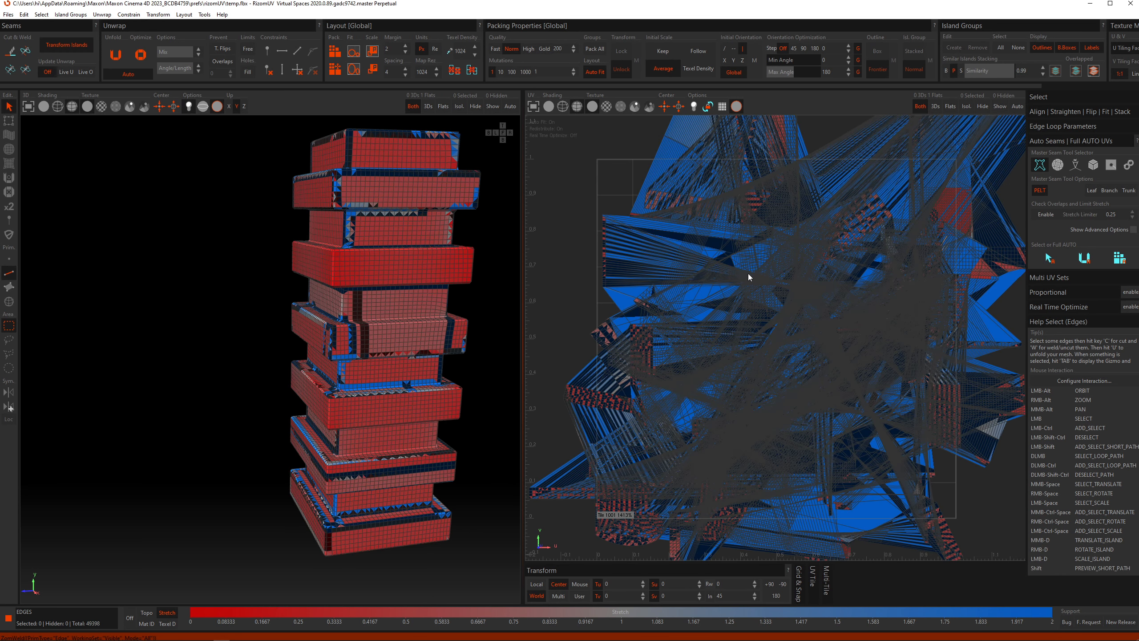
click(1050, 260)
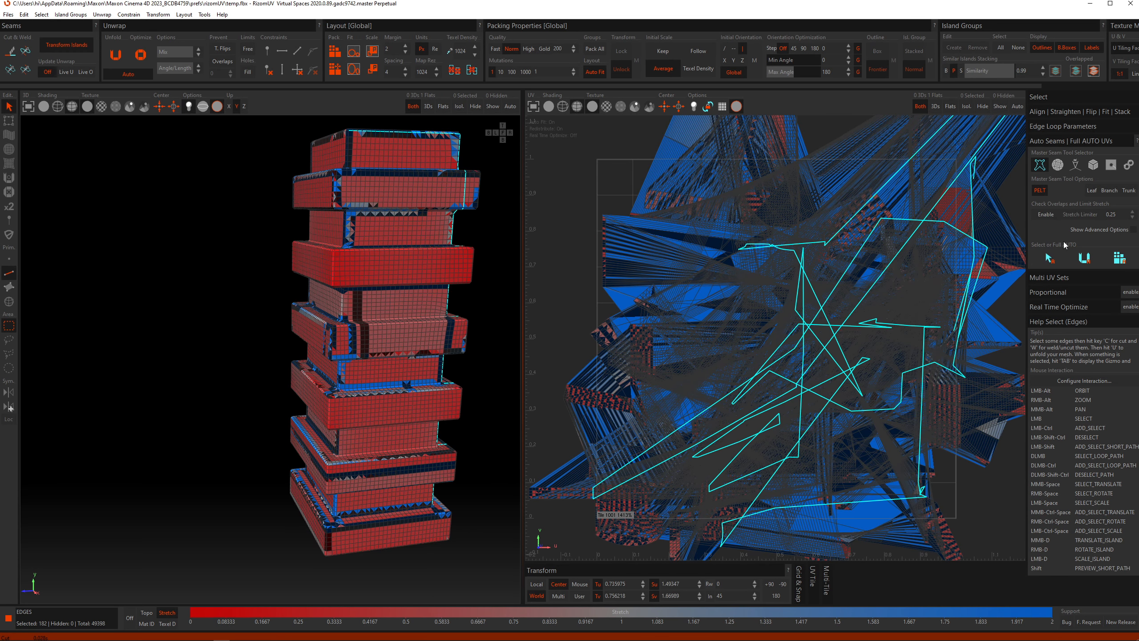
click(1040, 168)
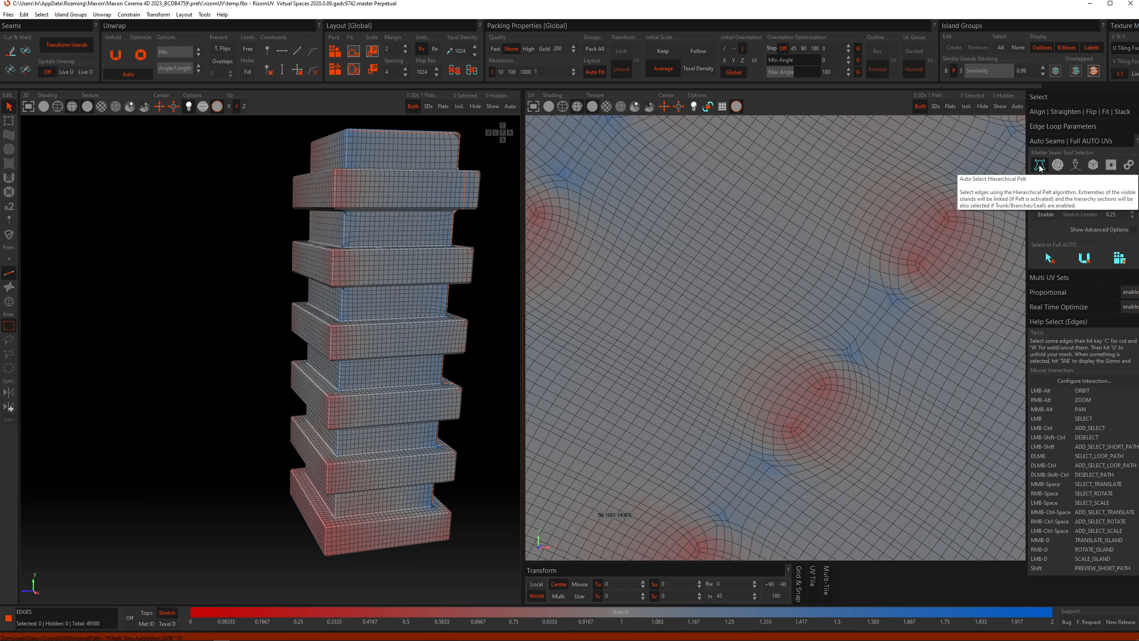
click(1050, 259)
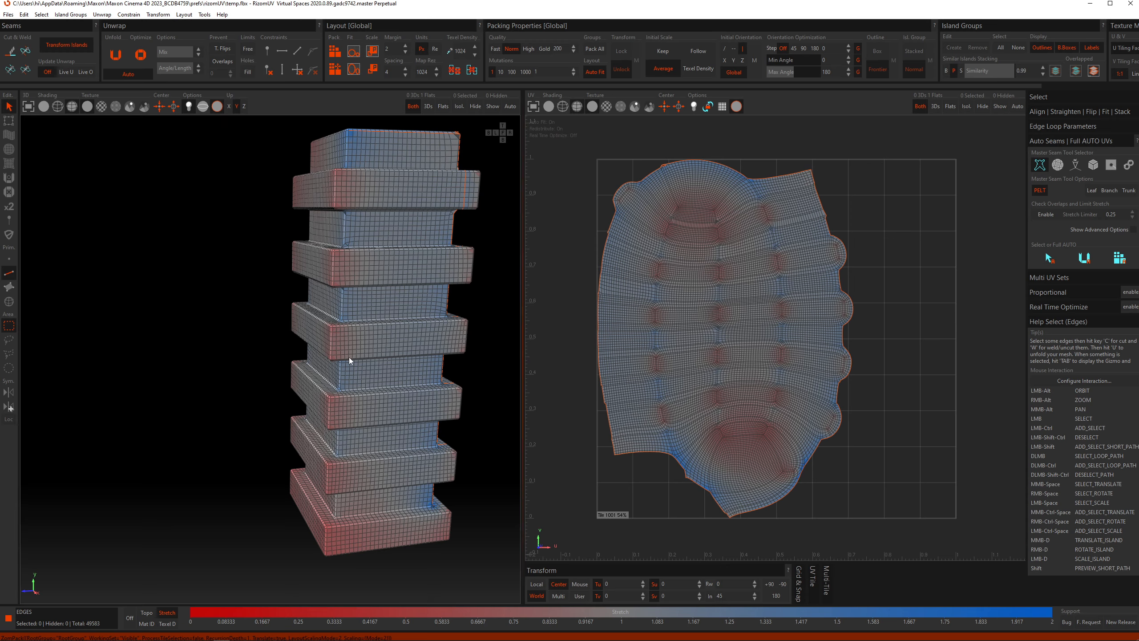
alt+drag(364, 307, 500, 306)
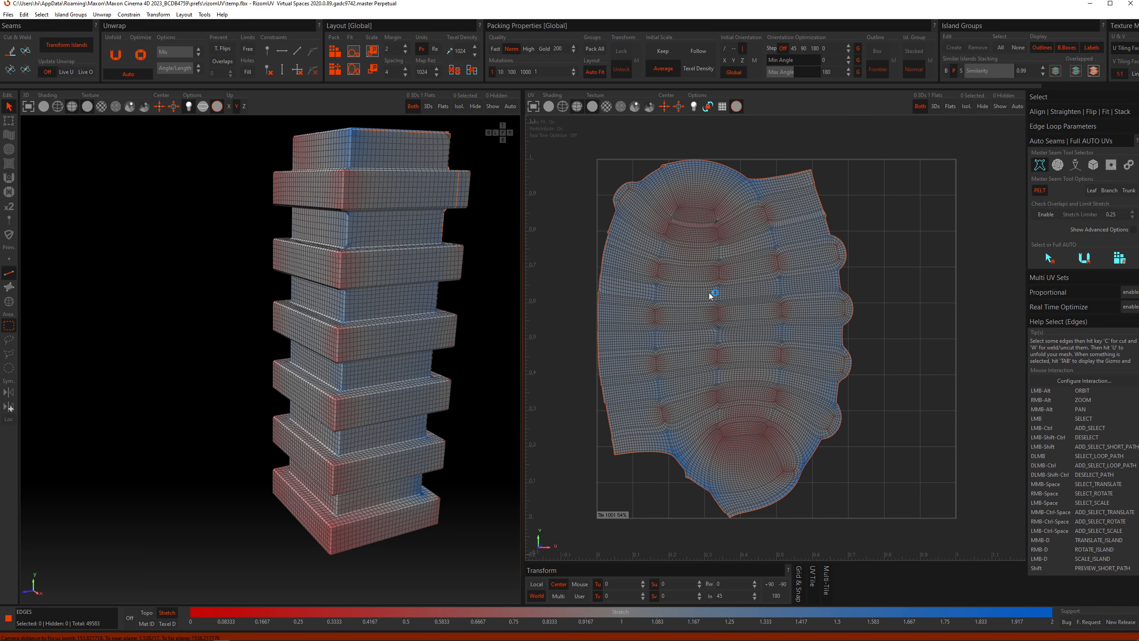
Optimize the unfolded island twice to reduce stretch and save it back to Cinema 4D
key(o)
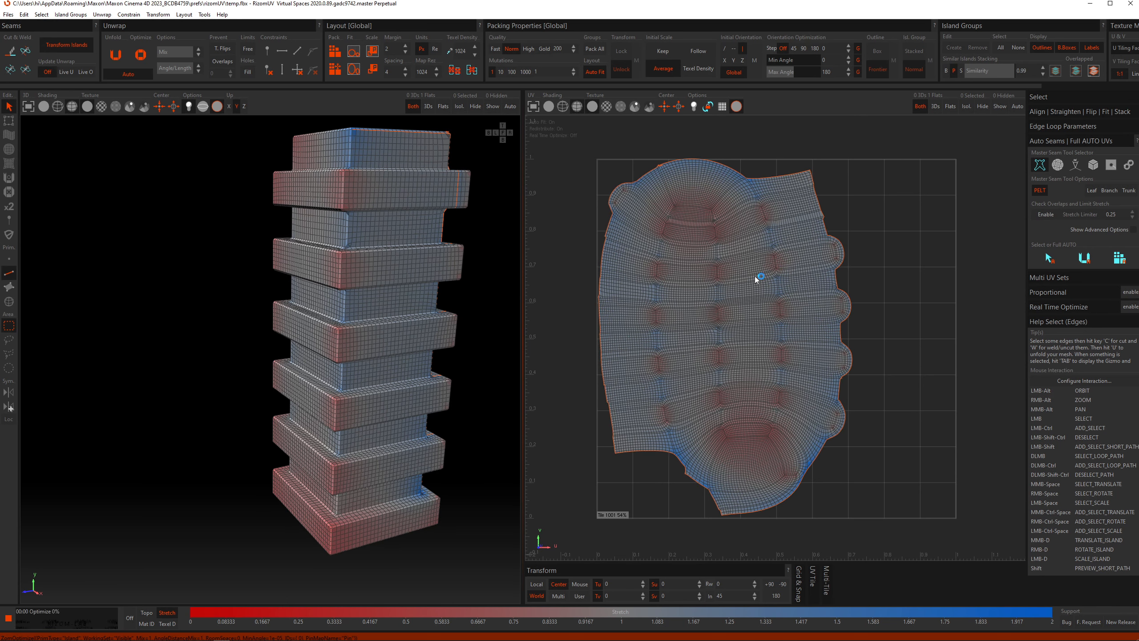
key(o)
key(ctrl+s)
Move Remesh_1 inside the Cloner and delete its UV_CHECKER material tag
key(alt+Tab)
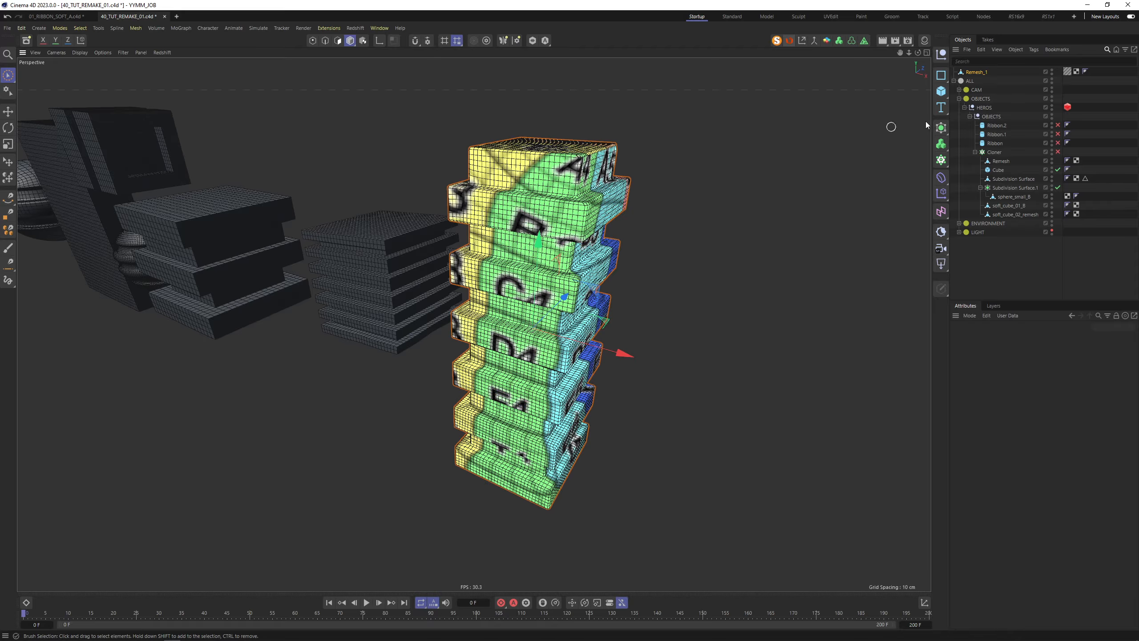
alt+drag(534, 260, 561, 225)
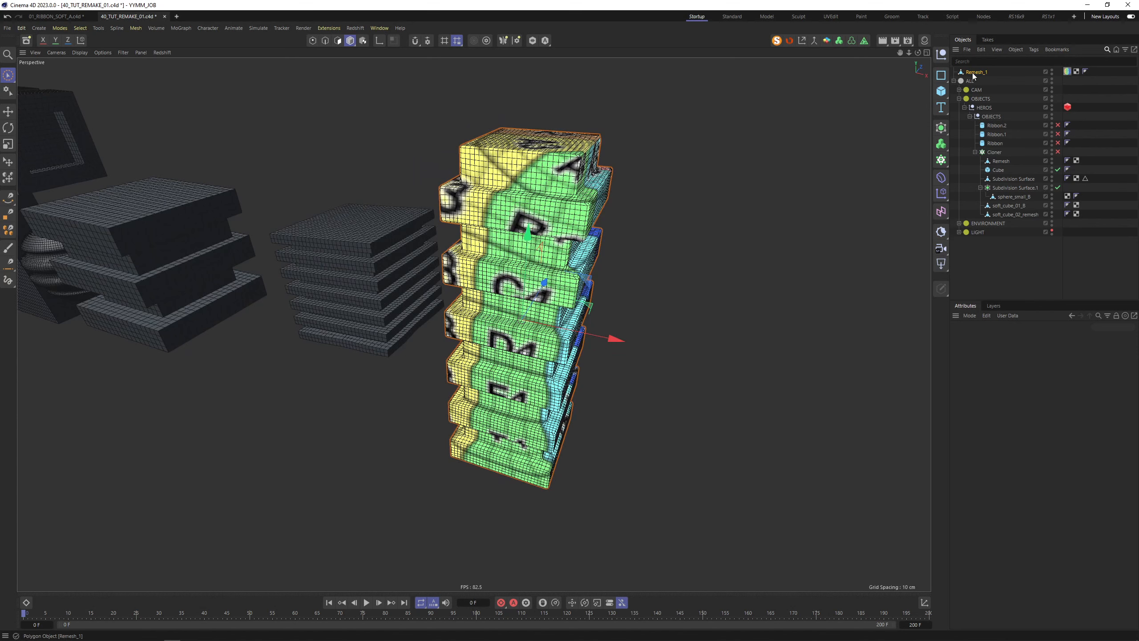
drag(1006, 118, 1009, 157)
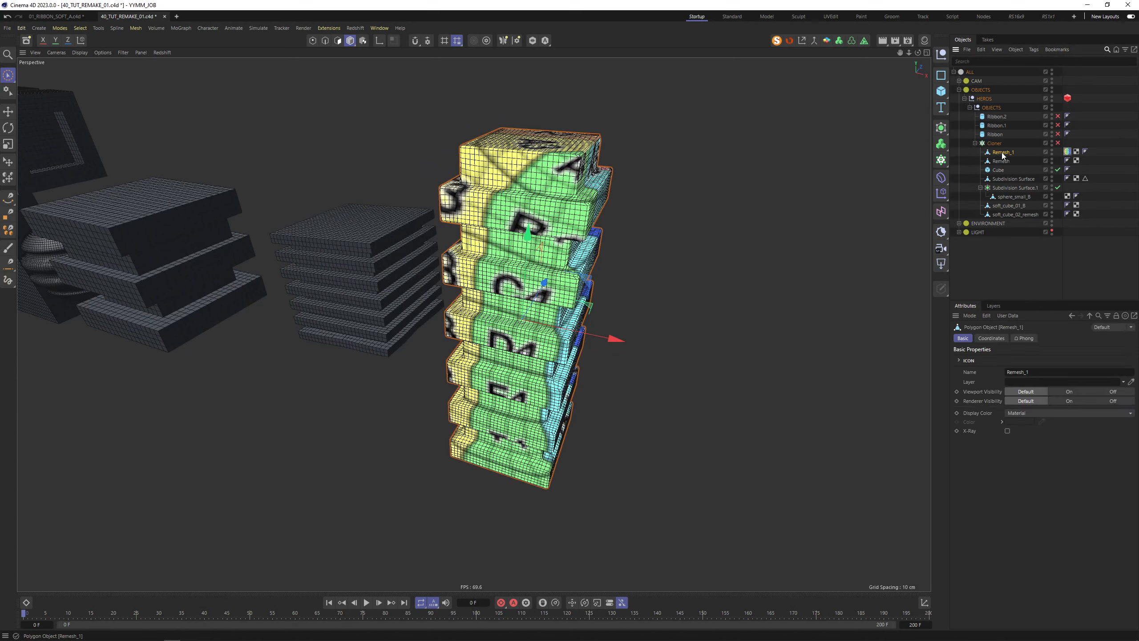
click(1068, 152)
key(Delete)
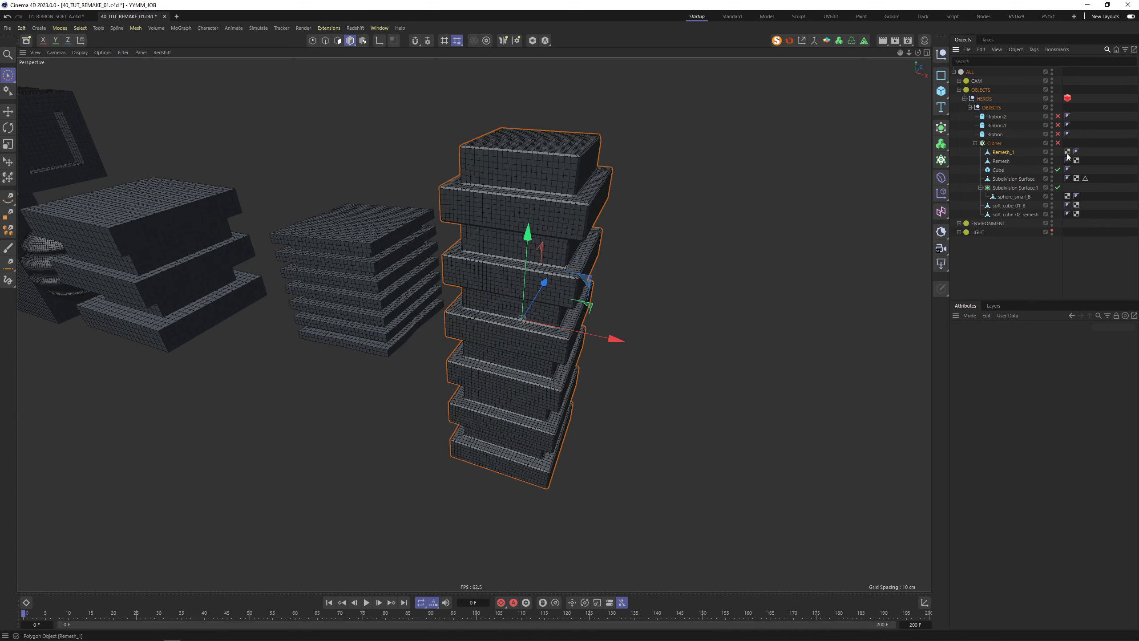
Enable the Cloner and look around the resulting grid of cloned pieces
click(1057, 143)
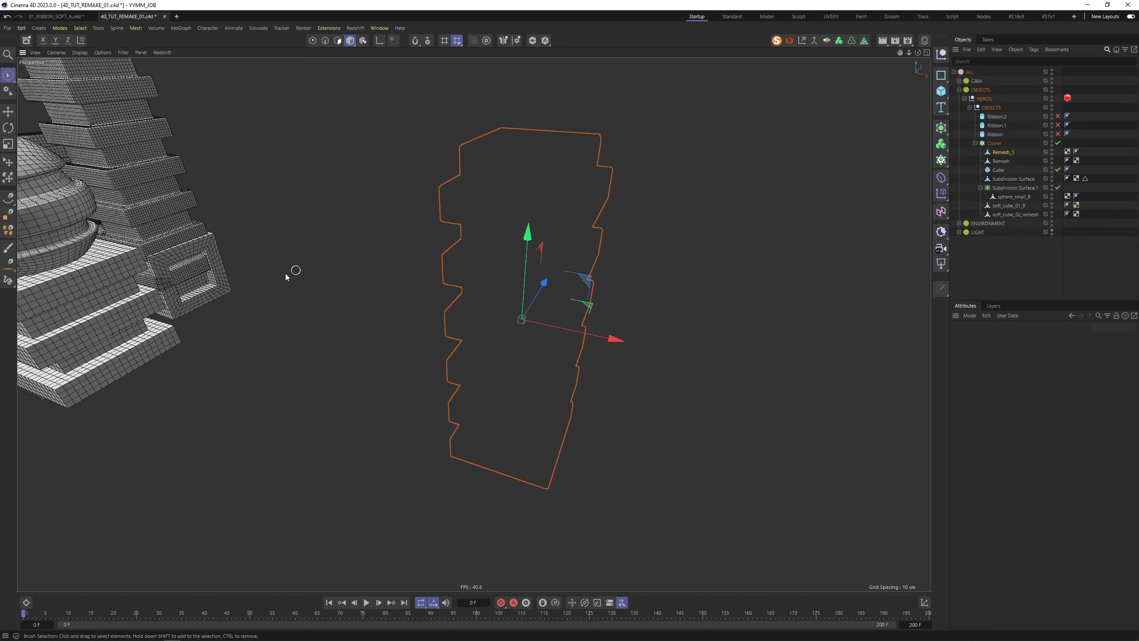
scroll(286, 274, down, 5)
alt+middle_drag(286, 273, 428, 243)
mouse_move(428, 243)
alt+mouse_down()
mouse_move(482, 249)
mouse_move(453, 232)
mouse_move(527, 219)
mouse_move(602, 228)
mouse_move(458, 232)
alt+mouse_up()
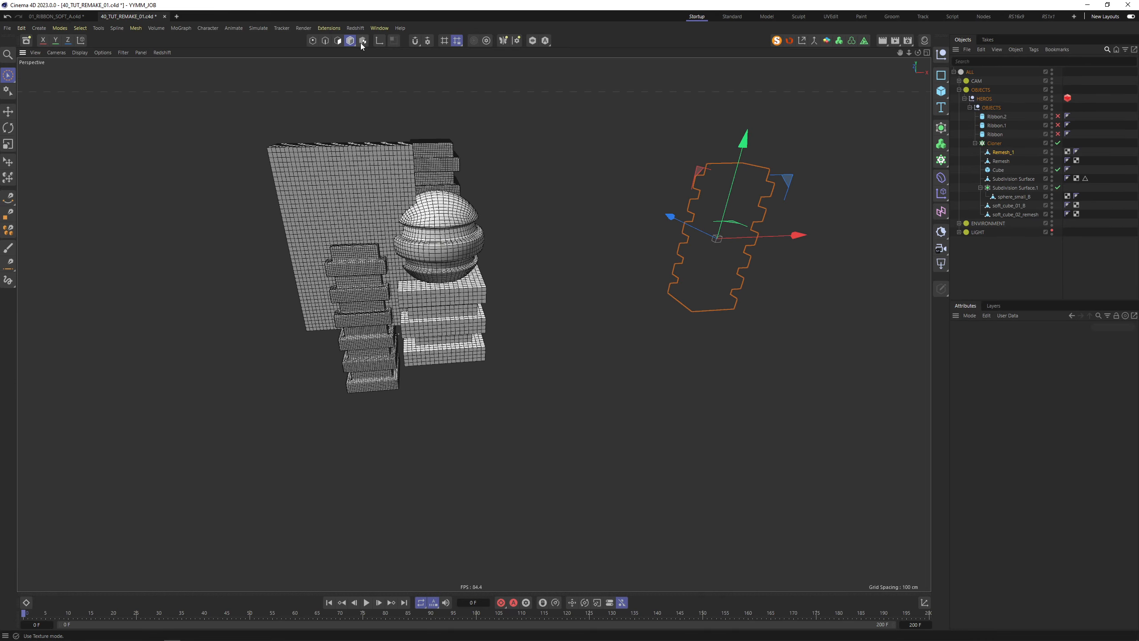
click(717, 174)
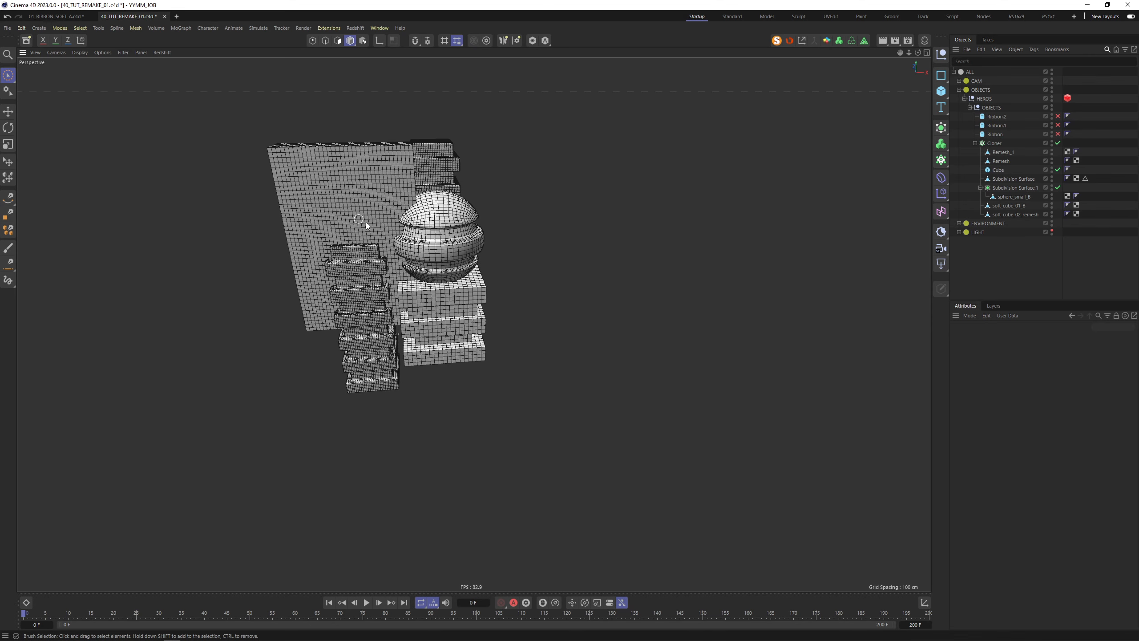
alt+drag(366, 223, 248, 197)
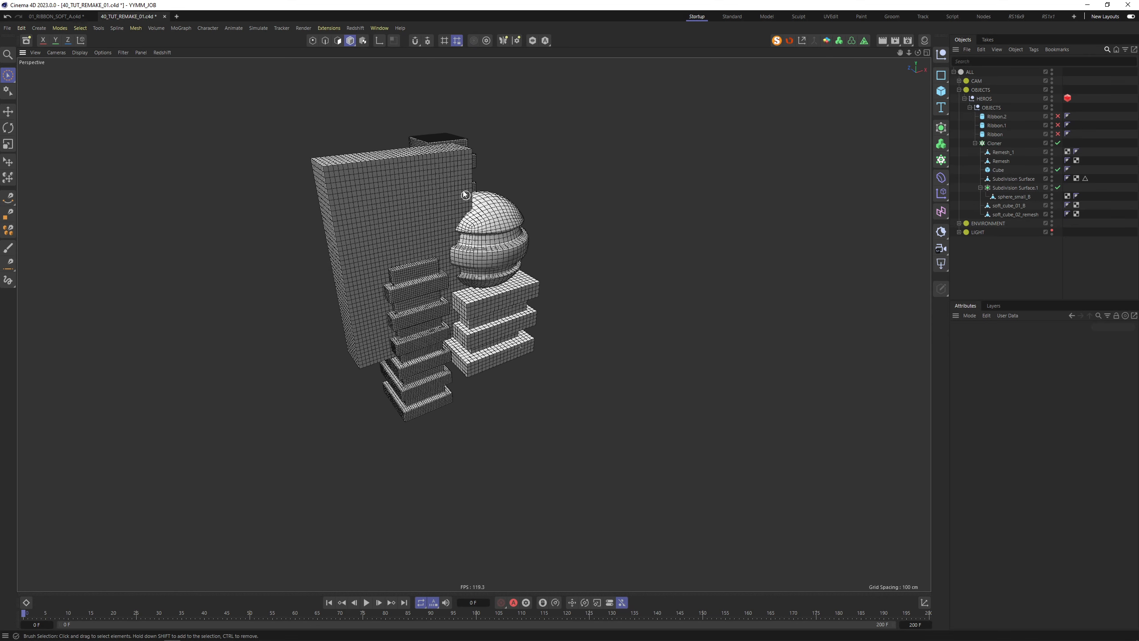
alt+drag(464, 192, 350, 225)
Add a Dynamics Body tag to the Cloner and set its Follow Position to 15
click(994, 143)
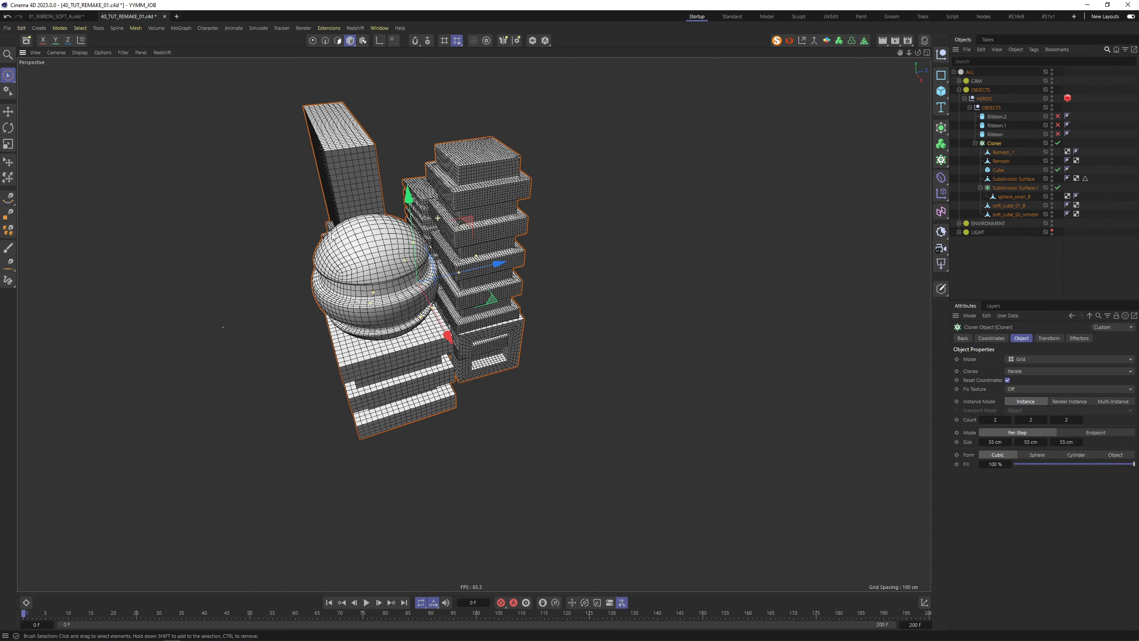
right_click(991, 146)
mouse_move(1018, 272)
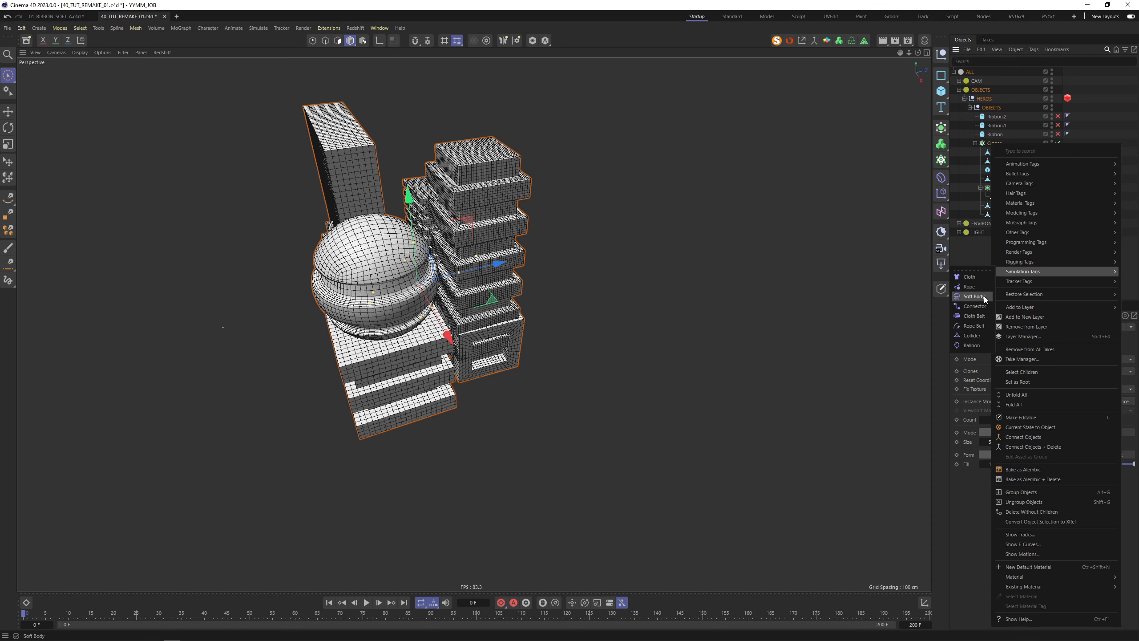
click(982, 179)
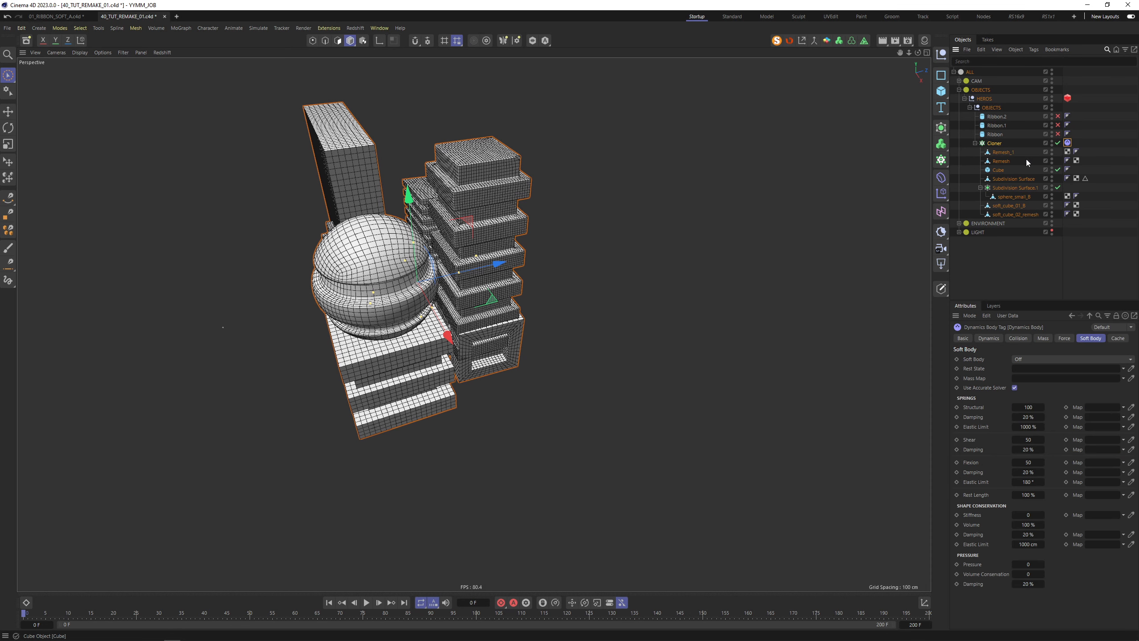
click(1064, 338)
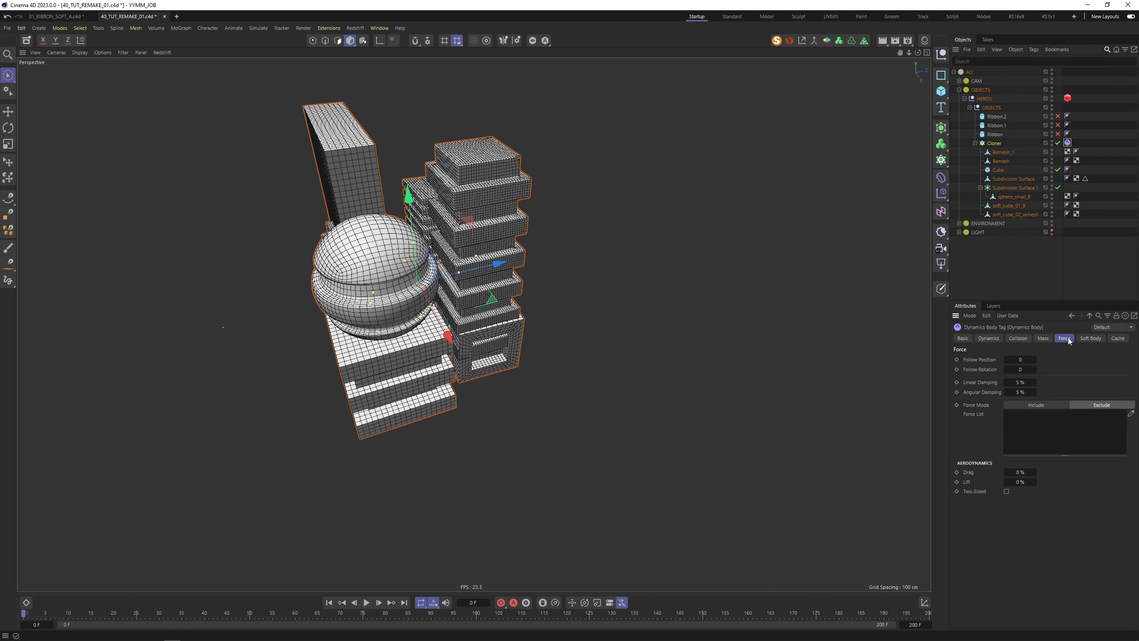
click(1023, 359)
text(15)
key(Tab)
Set the Dynamics Body's Follow Rotation to 15 as well
text(15)
key(Tab)
click(628, 316)
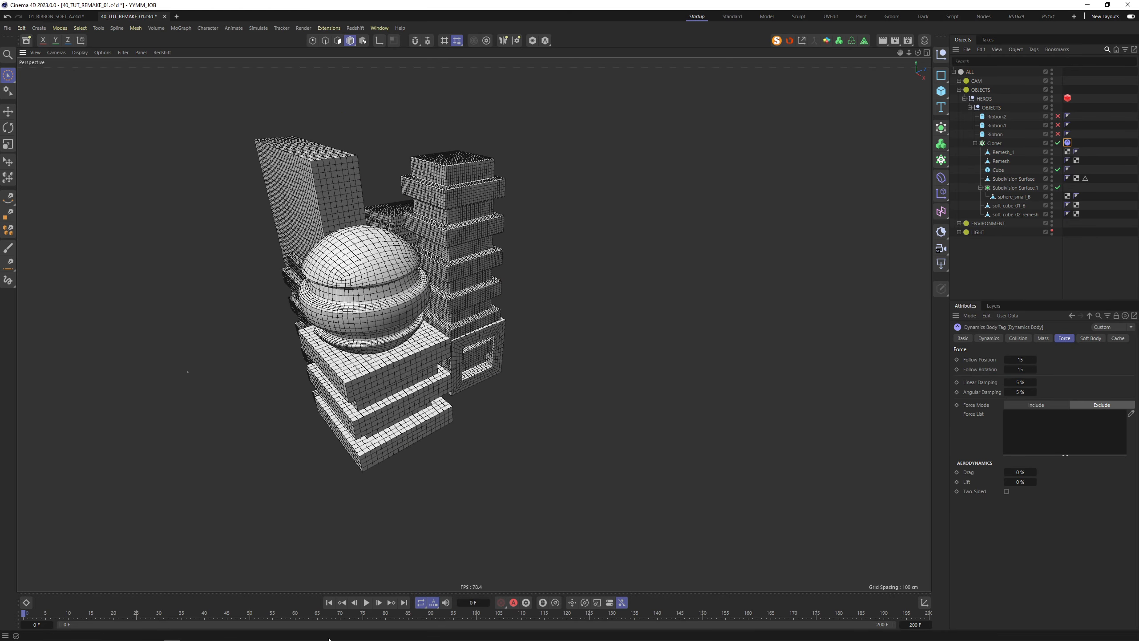
Preview the simulation up to frame 12, then rewind it to frame 0
click(367, 602)
click(367, 603)
alt+drag(314, 350, 384, 292)
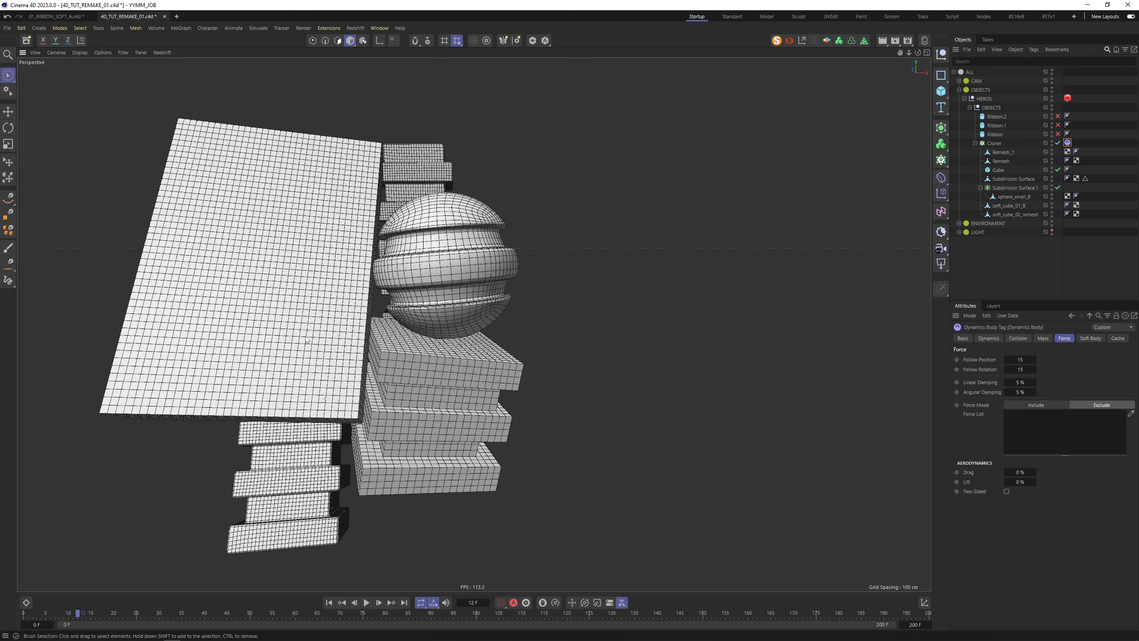
scroll(384, 292, down, 5)
mouse_move(277, 333)
alt+mouse_down()
mouse_move(383, 290)
mouse_move(98, 323)
mouse_move(534, 320)
mouse_move(152, 322)
mouse_move(325, 323)
mouse_move(278, 328)
alt+mouse_up()
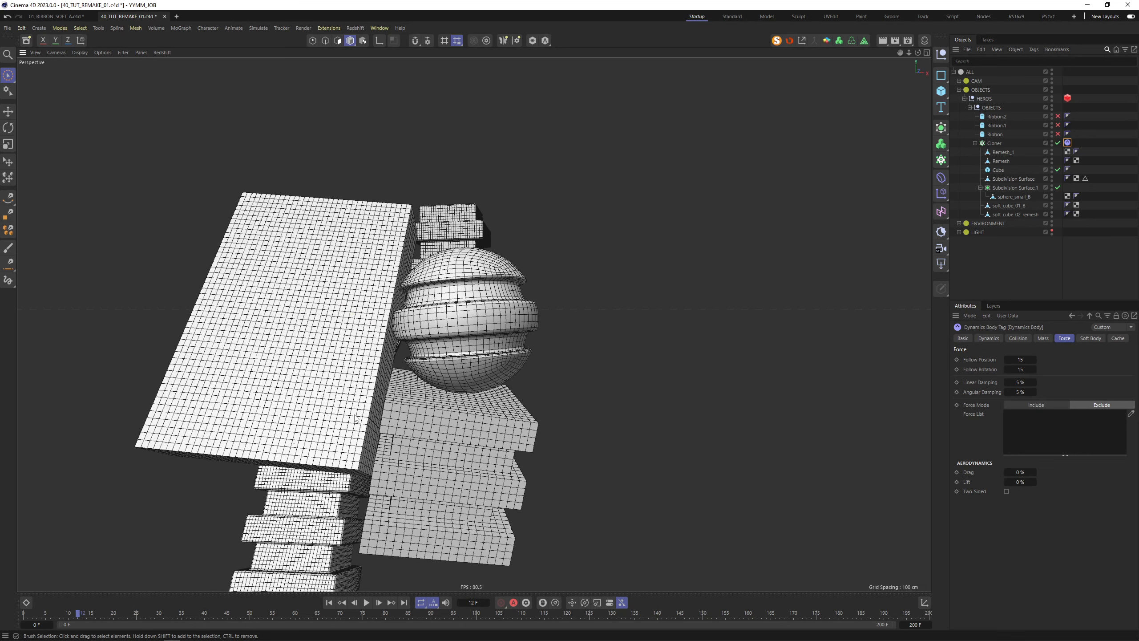
click(329, 603)
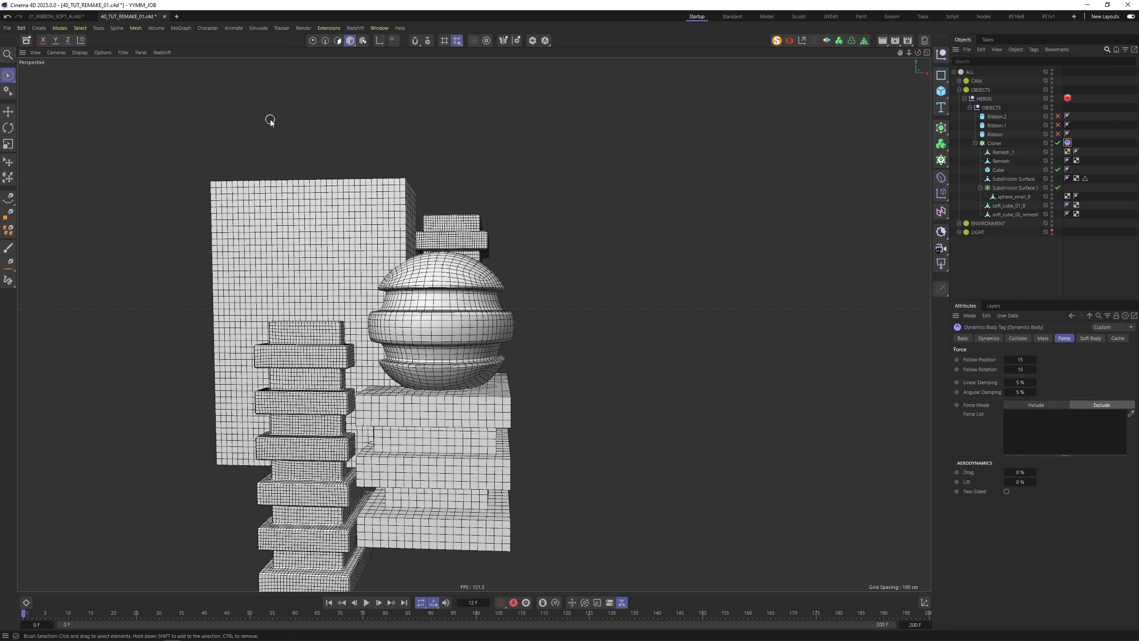
key(ctrl+o)
Bring the Remesh cube from another 2200_FREE_PROJECTS scene into the Cloner
click(79, 164)
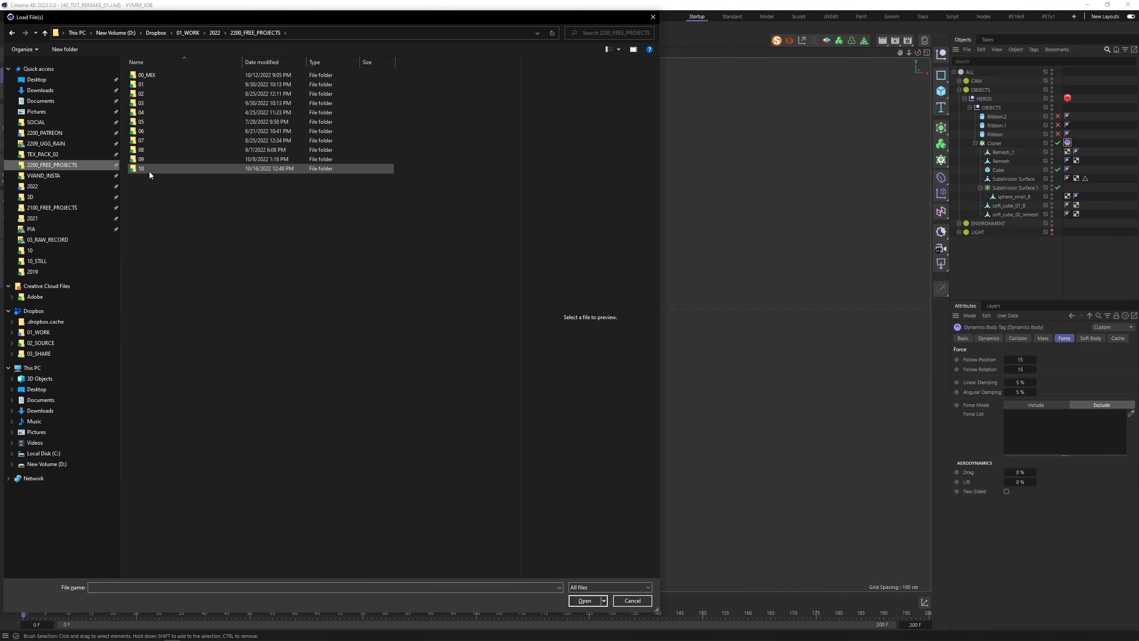
double_click(148, 171)
double_click(179, 104)
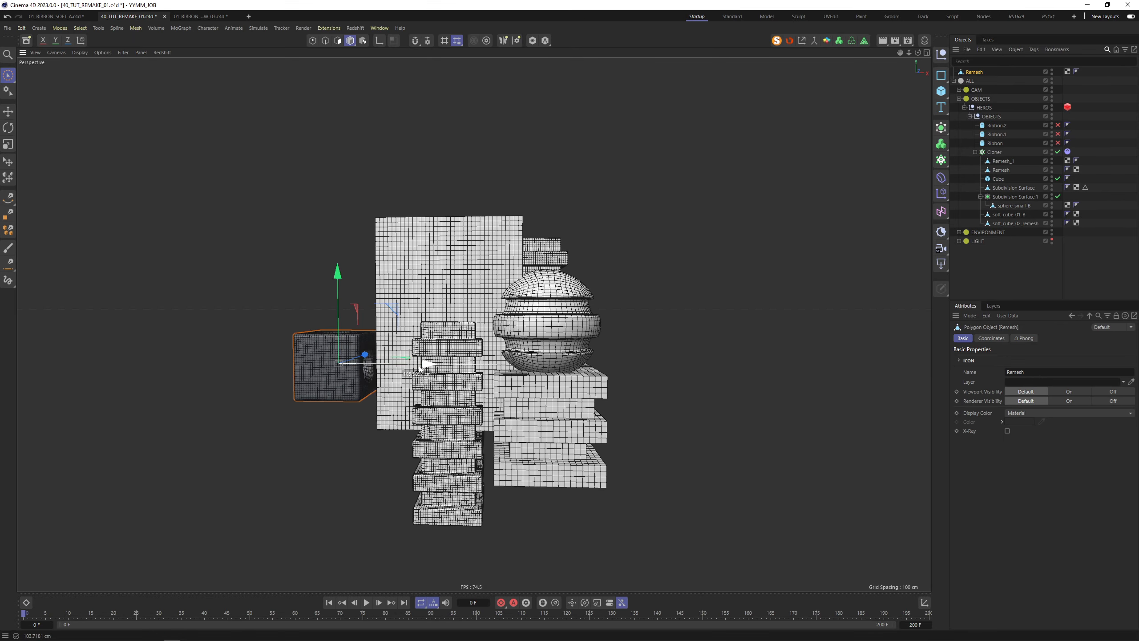
alt+drag(333, 325, 376, 341)
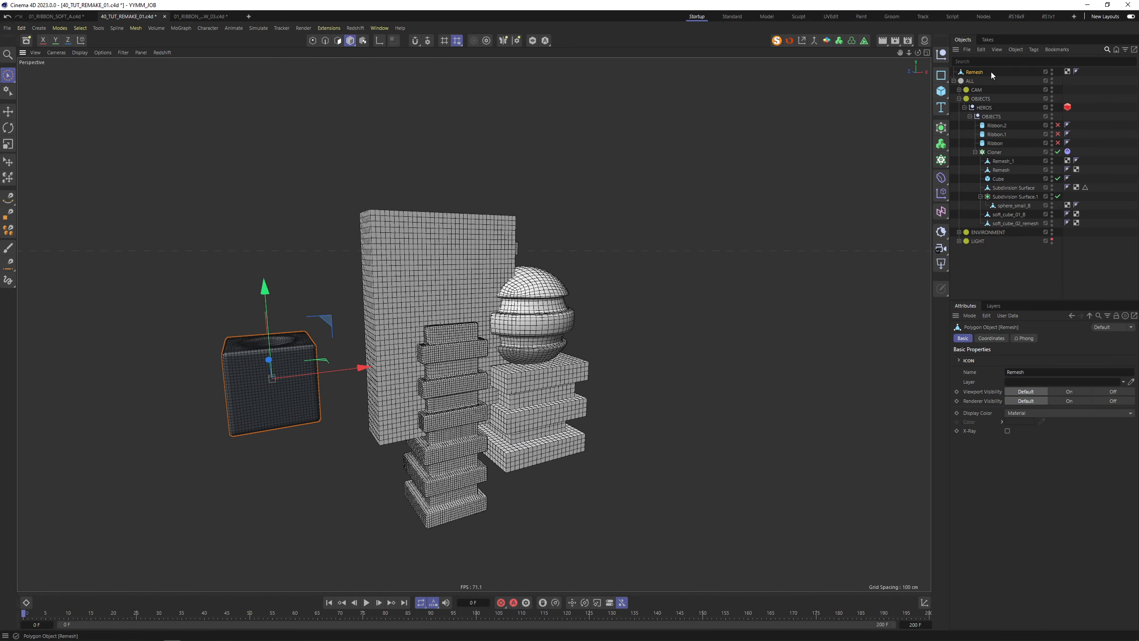
drag(1006, 152, 1005, 153)
Set the Cloner's X count to 3, making a 3×2×2 grid of clones
click(982, 144)
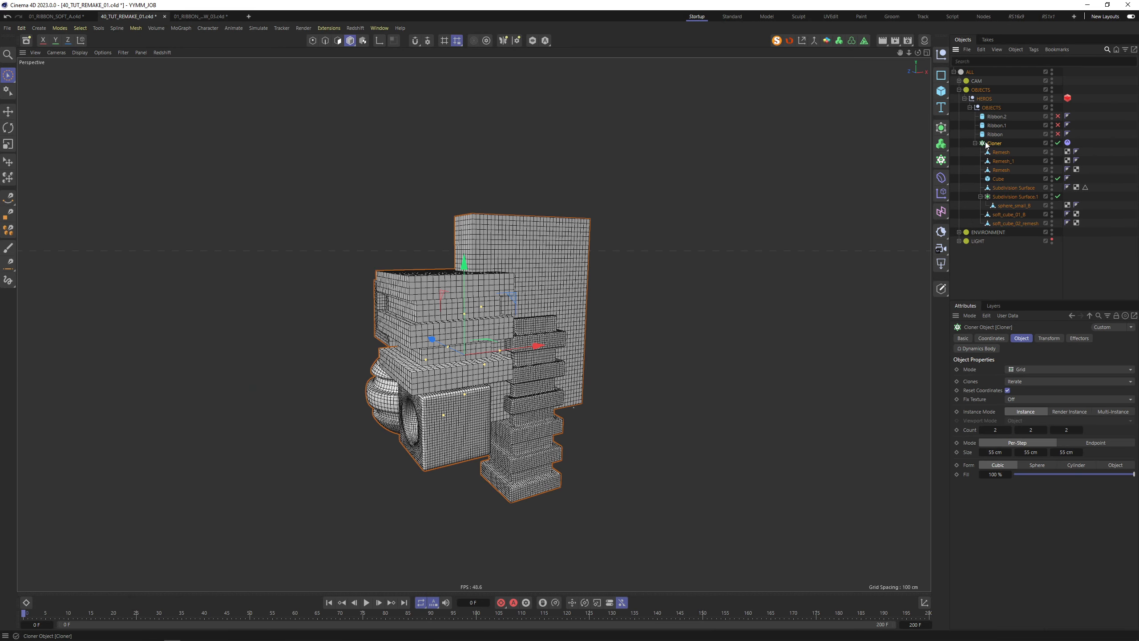
click(562, 277)
alt+drag(563, 277, 577, 264)
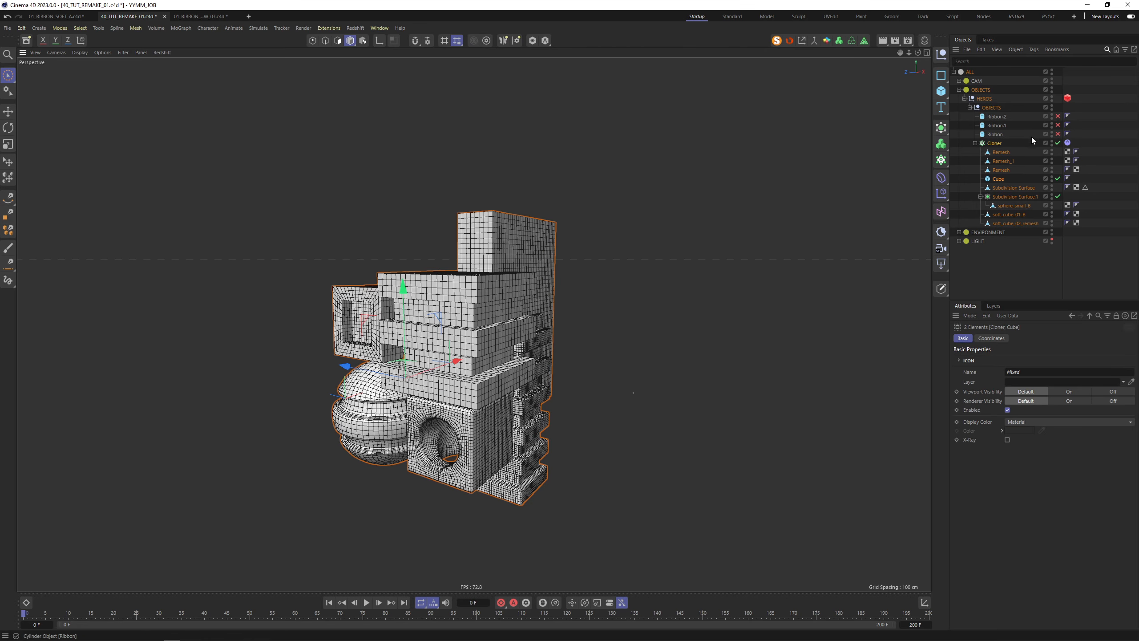
click(996, 144)
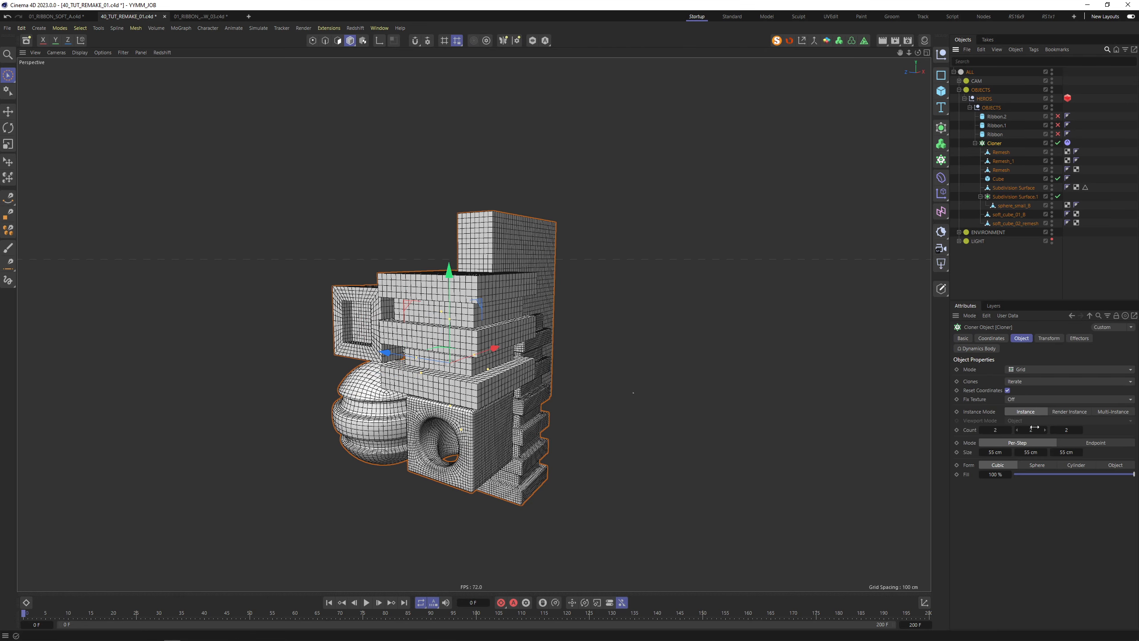
double_click(996, 429)
text(3)
key(Return)
alt+drag(524, 327, 411, 328)
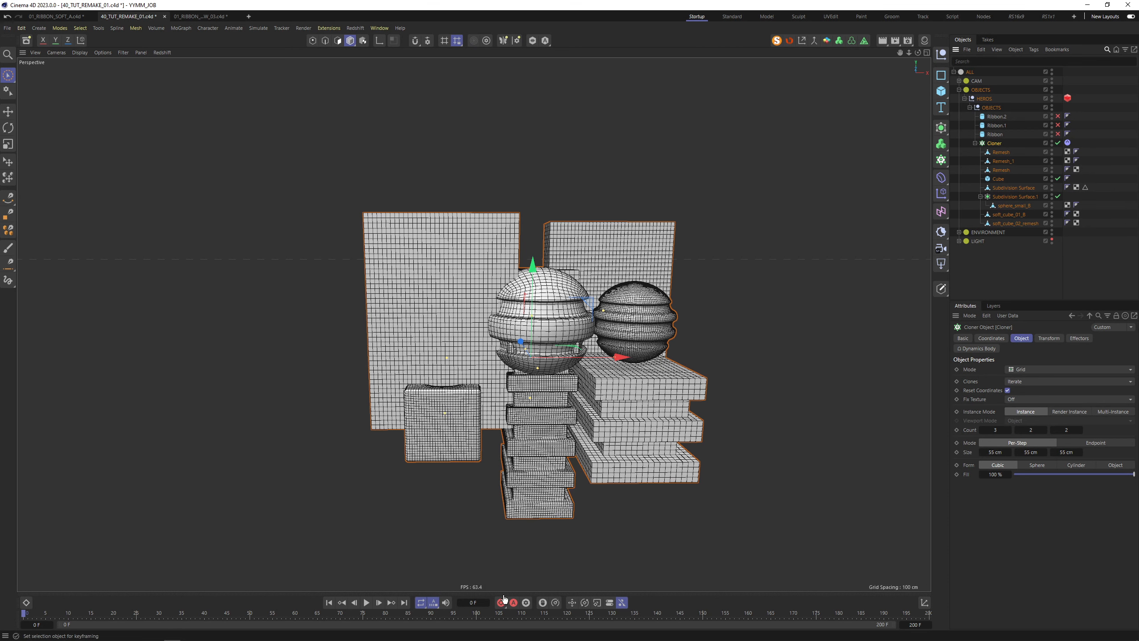
Set the scene's end frame to 25
double_click(915, 624)
text(25)
key(Return)
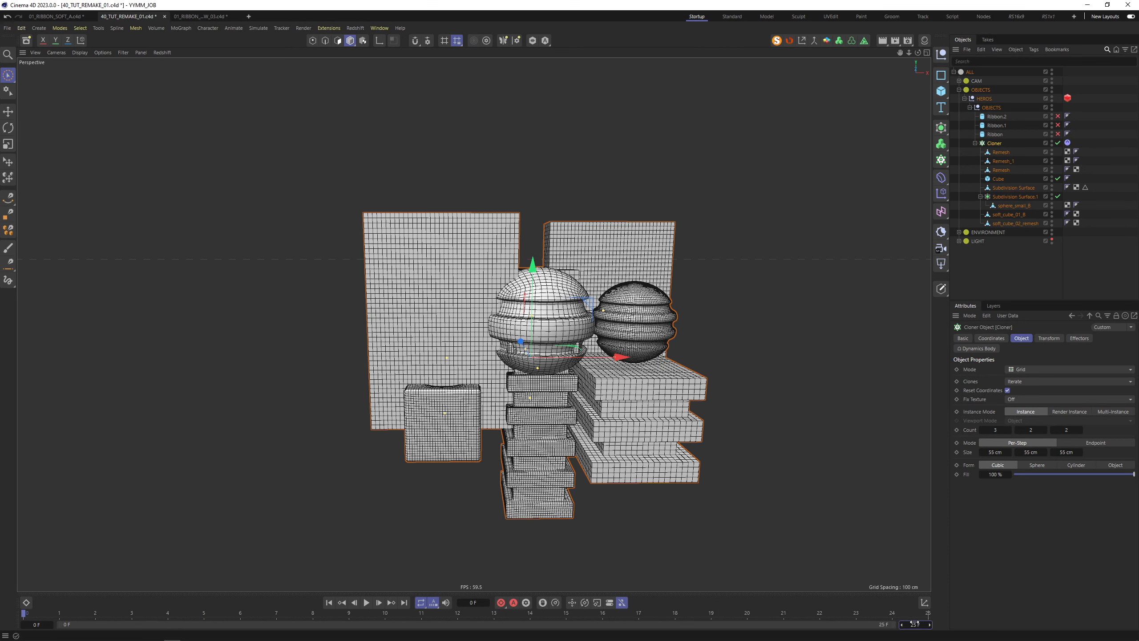
Bake the Cloner's Dynamics Body simulation into a cache and scrub it to frame 22
click(1068, 143)
right_click(1068, 143)
click(1118, 338)
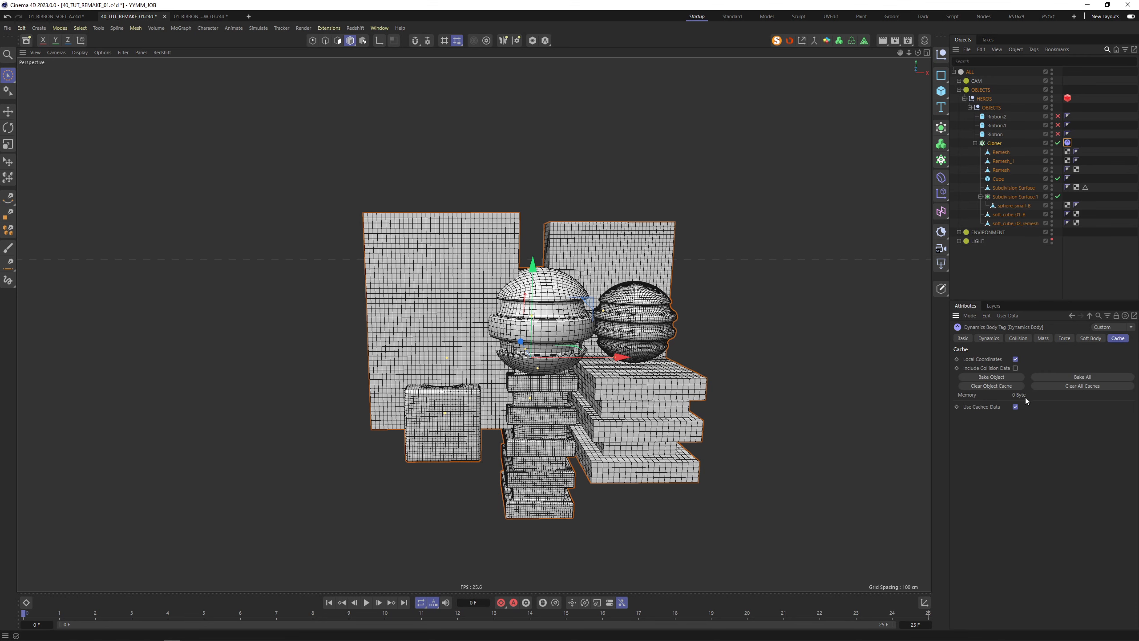
click(1000, 377)
drag(449, 613, 819, 613)
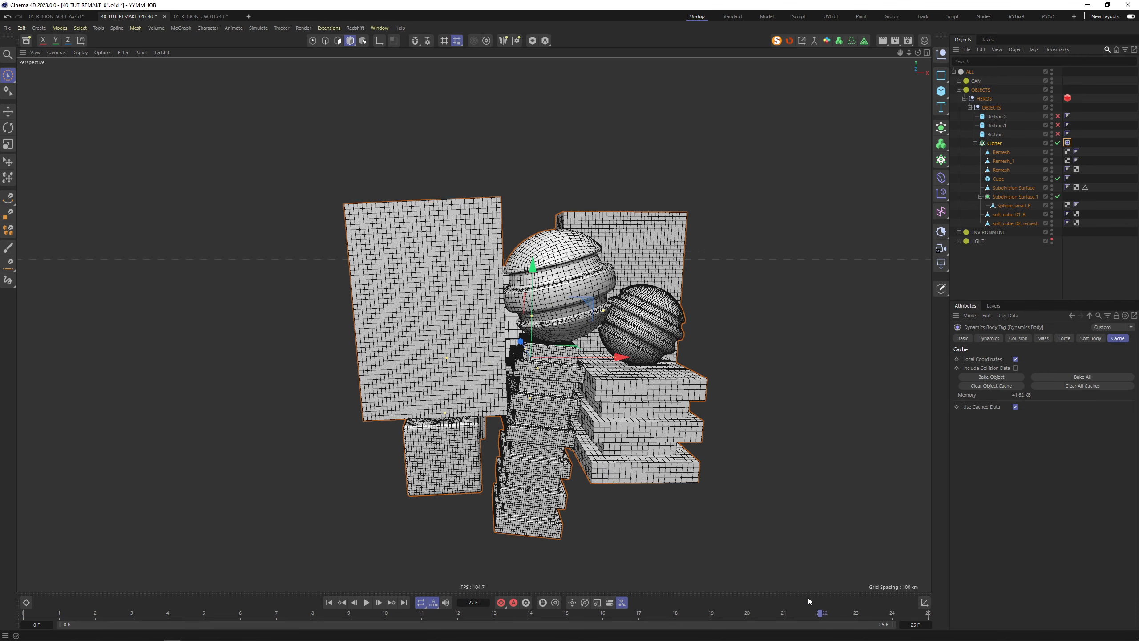
click(992, 144)
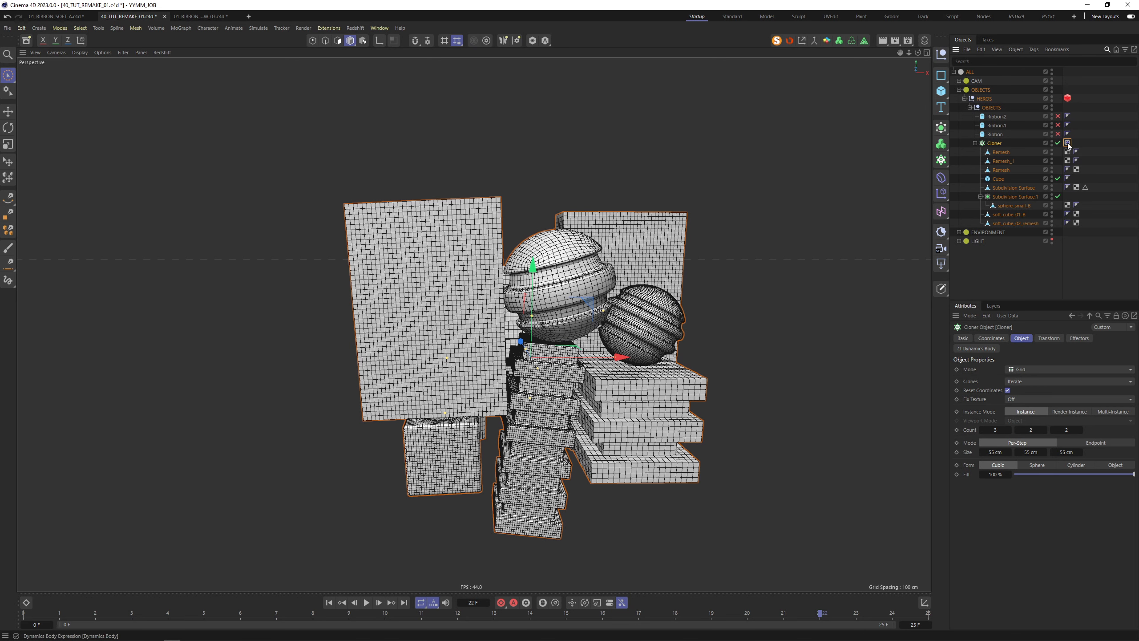
click(1068, 143)
click(1002, 145)
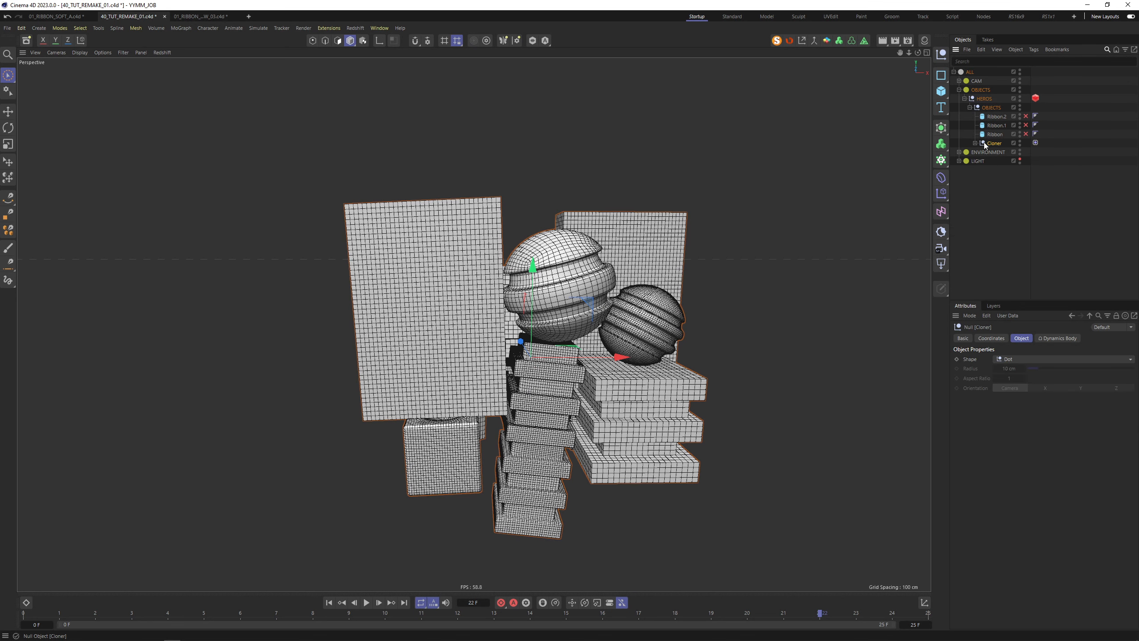
Make the Cloner editable and add a Cloth tag to the resulting Cloner group
key(c)
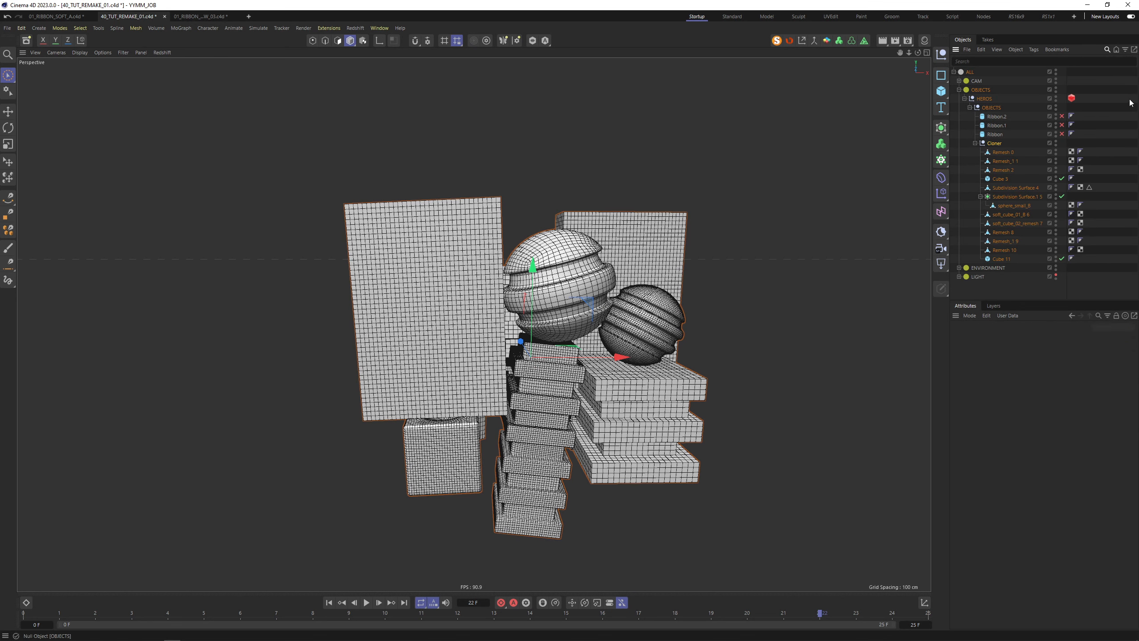
click(981, 197)
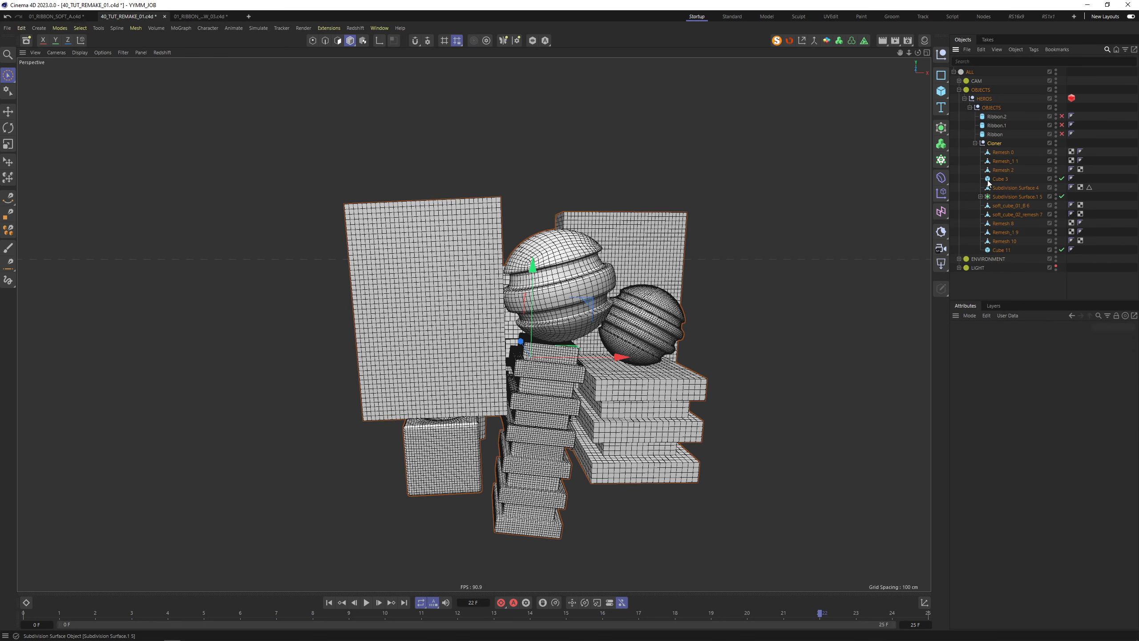
click(999, 144)
right_click(1000, 145)
mouse_move(1038, 272)
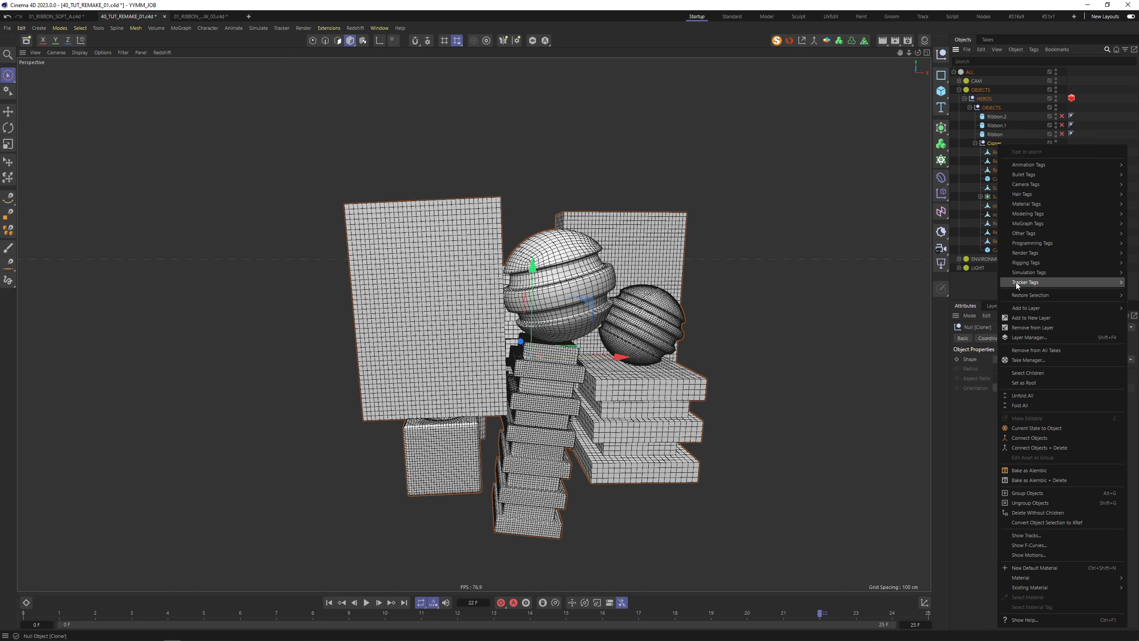
click(974, 278)
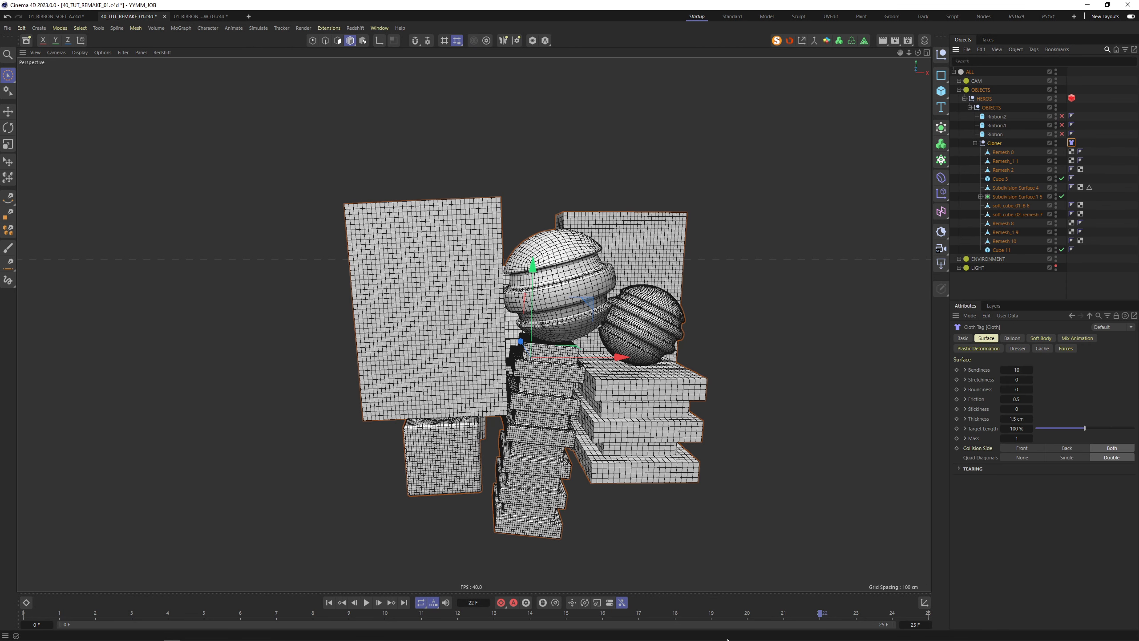
Extend the animation's end frame to 200
click(914, 622)
text(200)
key(Return)
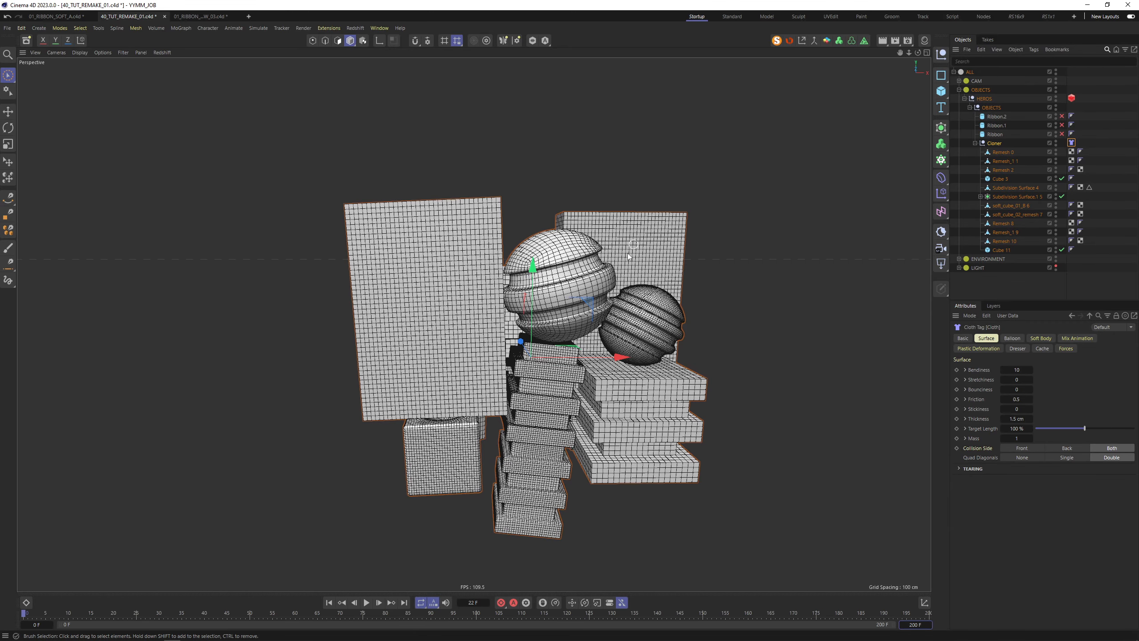
alt+drag(629, 257, 535, 277)
click(758, 178)
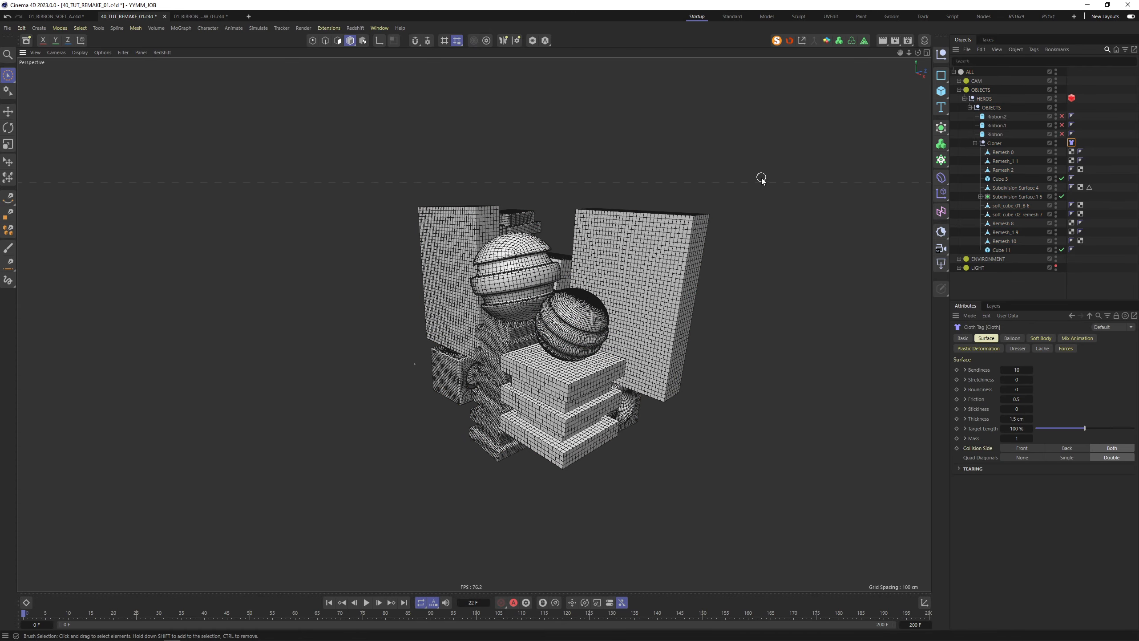
Shrink the Cube 11 panel to about two-thirds size and make it thinner in depth
alt+drag(758, 178, 572, 254)
click(658, 256)
key(t)
drag(760, 246, 696, 262)
key(space)
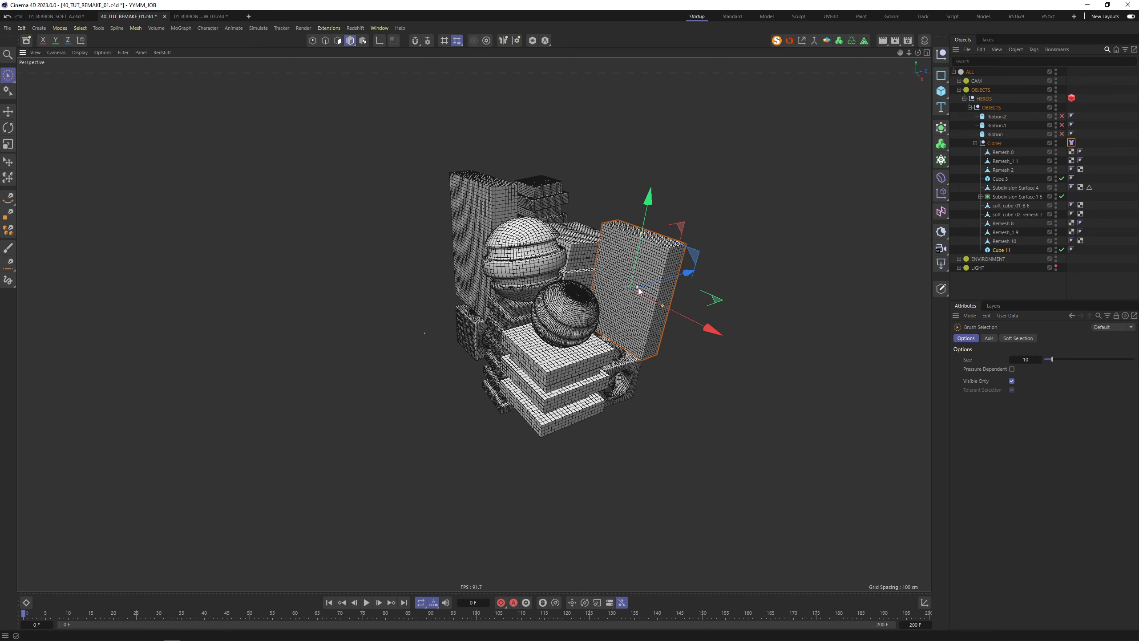
drag(637, 287, 555, 269)
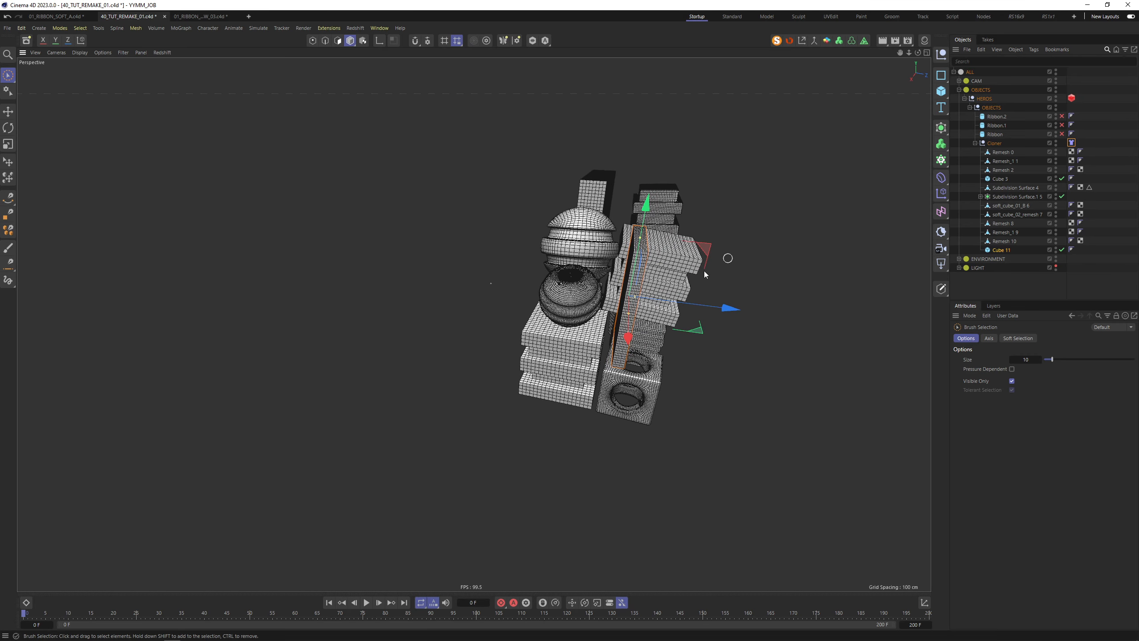
Give Cube 11 segment counts of 30, 40 and 4 along X, Y and Z
alt+drag(702, 270, 762, 261)
scroll(550, 277, up, 5)
alt+drag(558, 272, 589, 266)
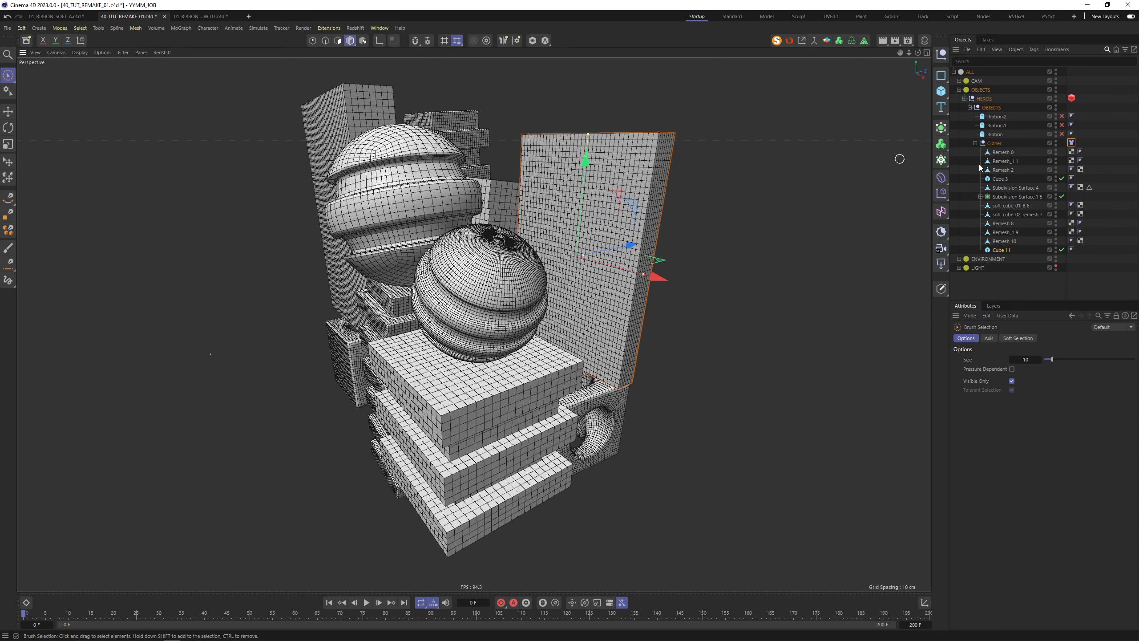
click(1001, 251)
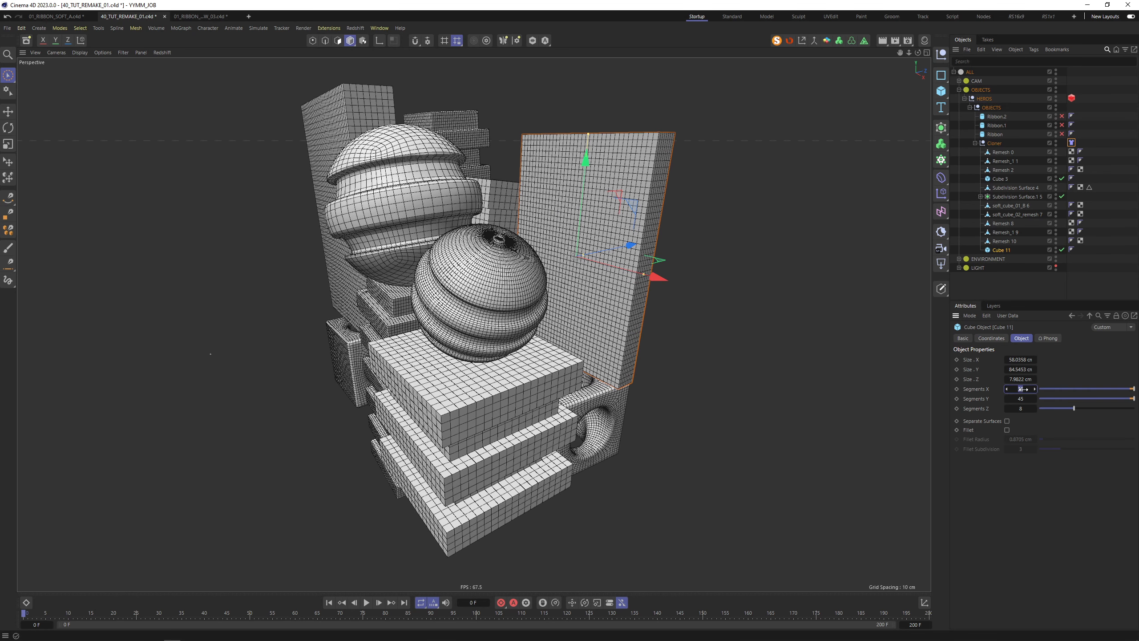
text(30)
key(Tab)
text(40)
key(Tab)
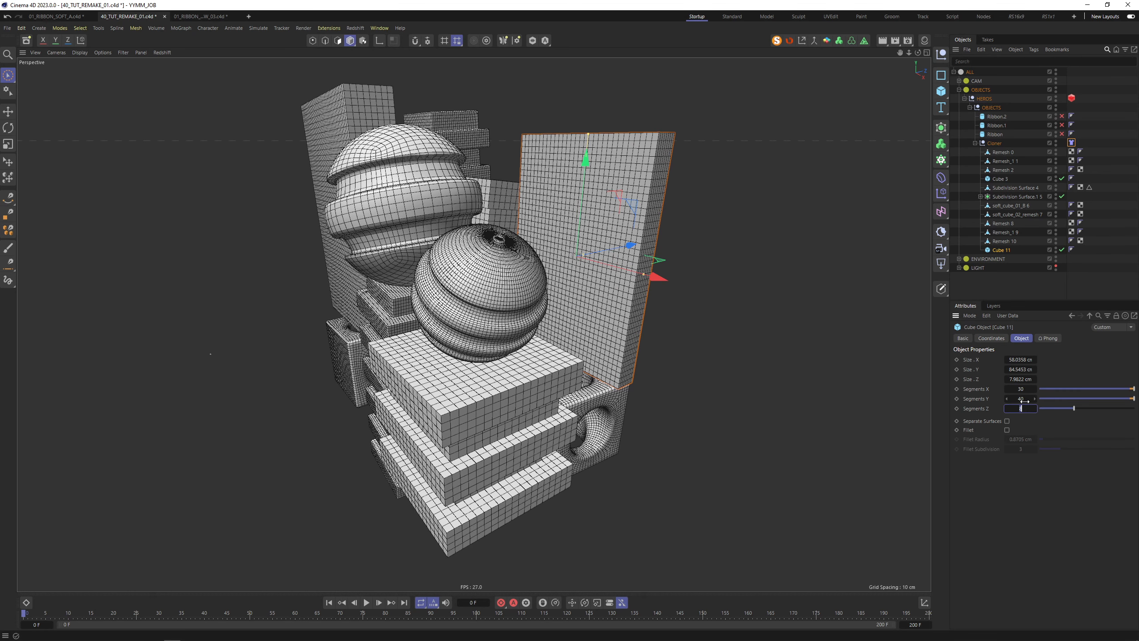
key(Return)
alt+right_drag(601, 272, 580, 260)
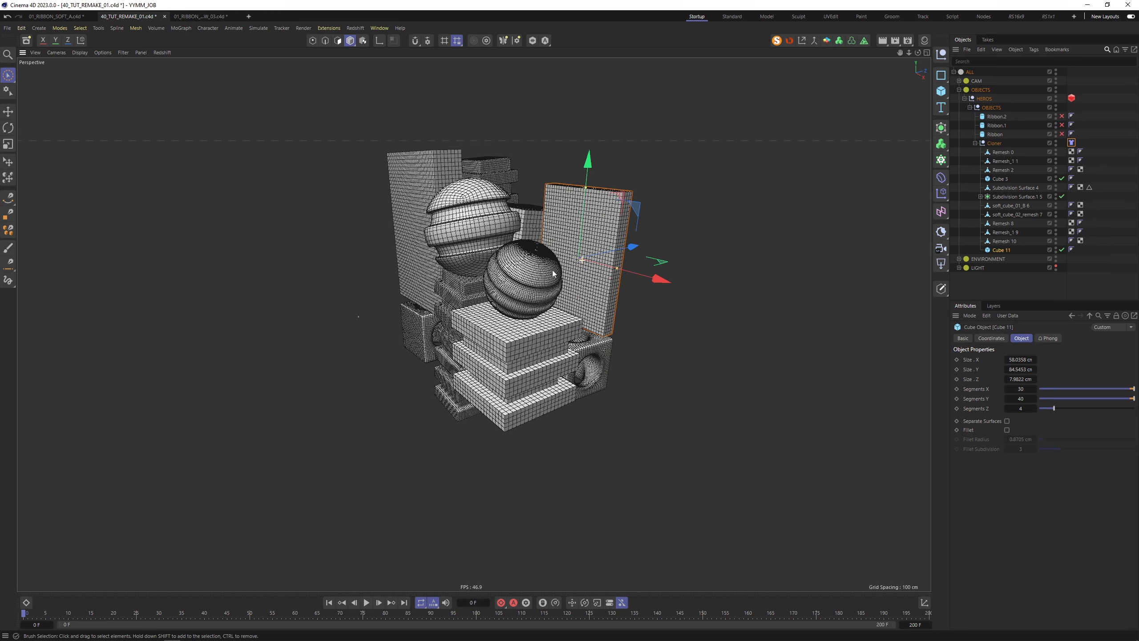
alt+drag(527, 242, 608, 232)
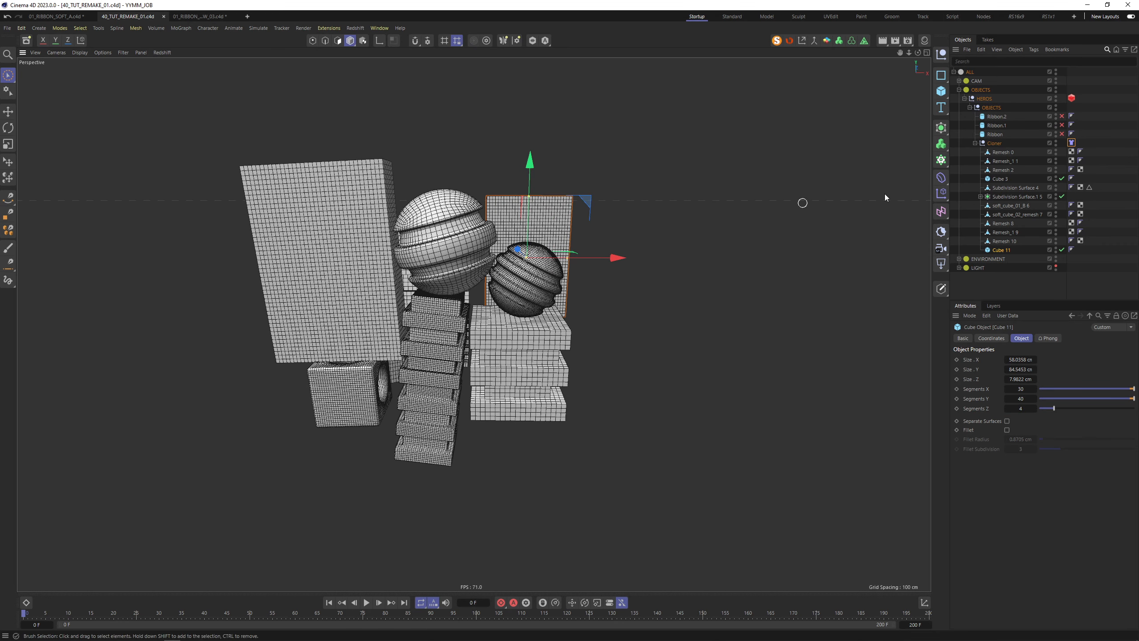
click(1071, 143)
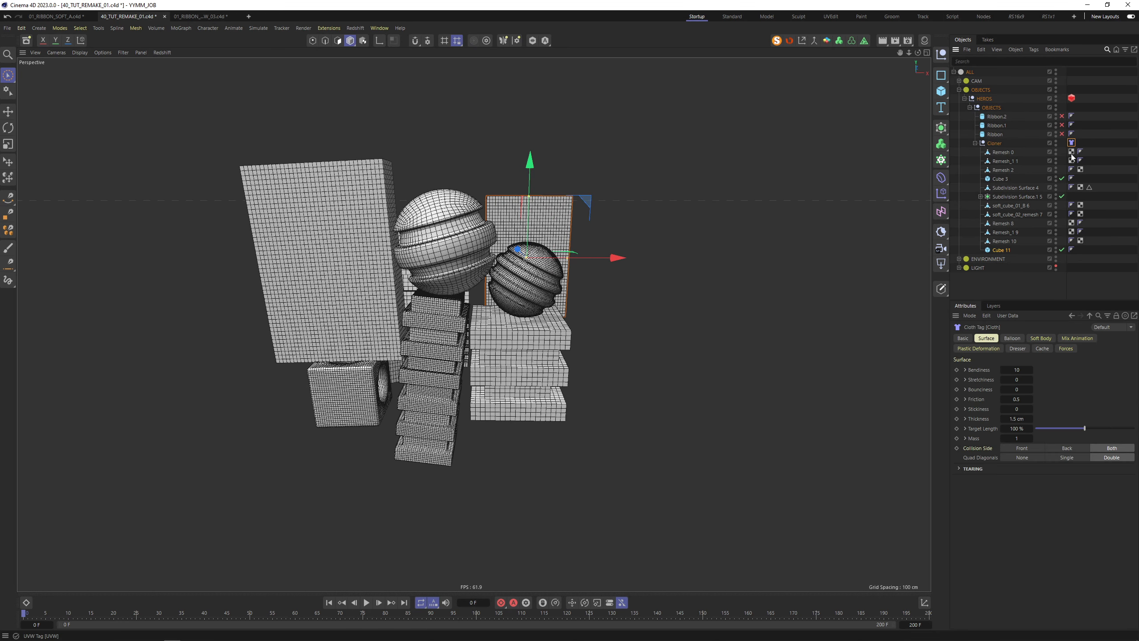
Copy the Cloner's Cloth tag onto all of its child pieces
click(1005, 152)
click(1071, 143)
right_click(1071, 143)
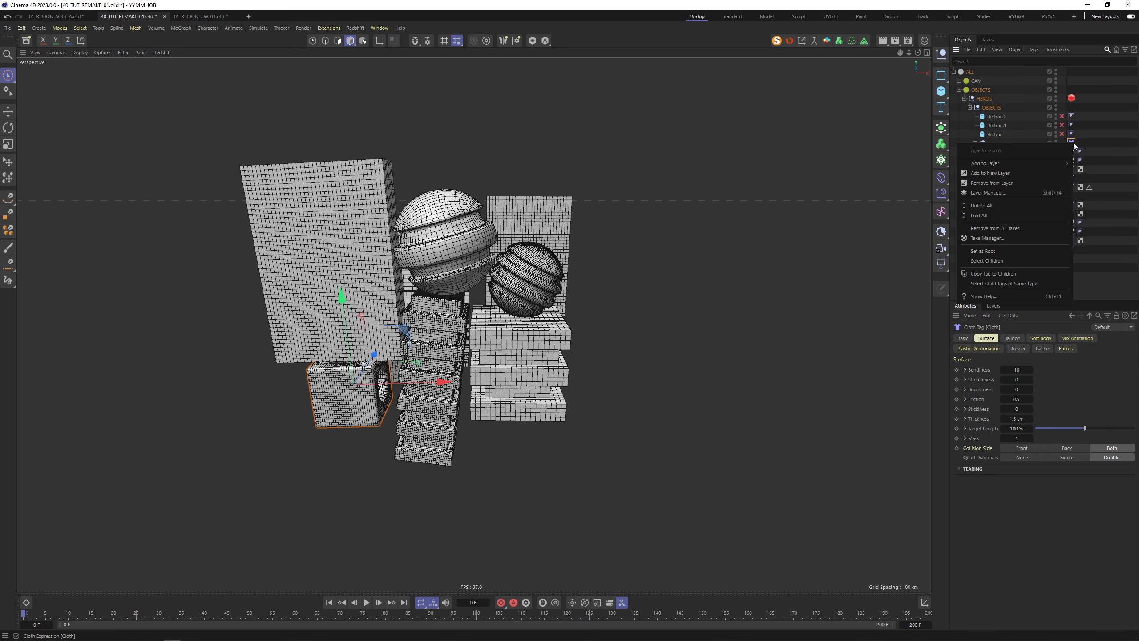
click(1002, 274)
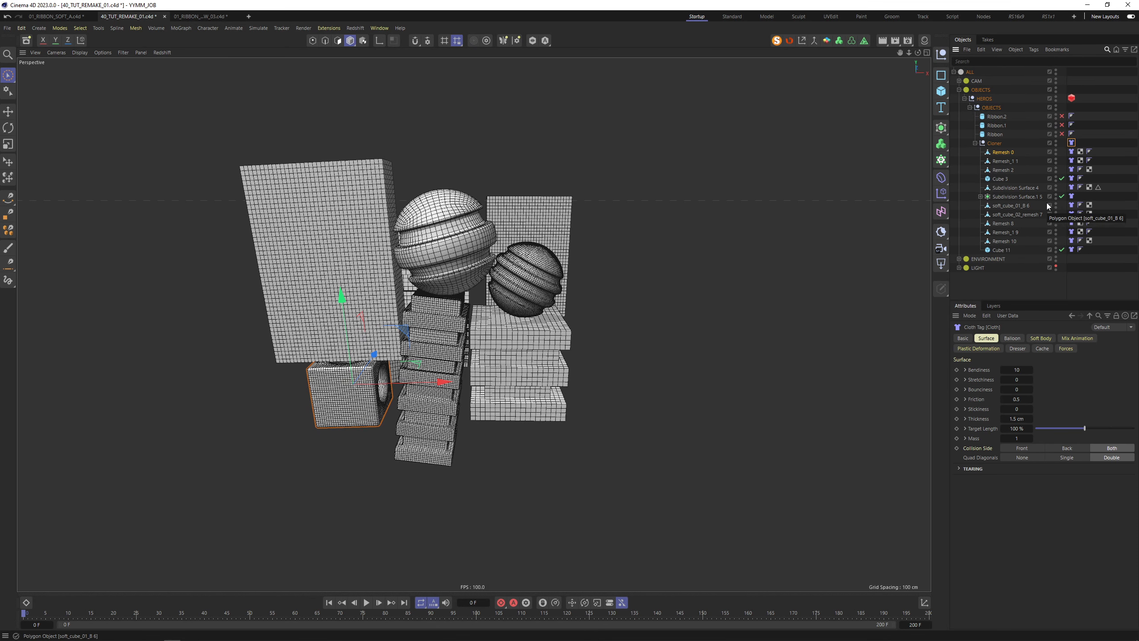
Delete the Cloth tag from the sphere inside Subdivision Surface.1 5
click(982, 199)
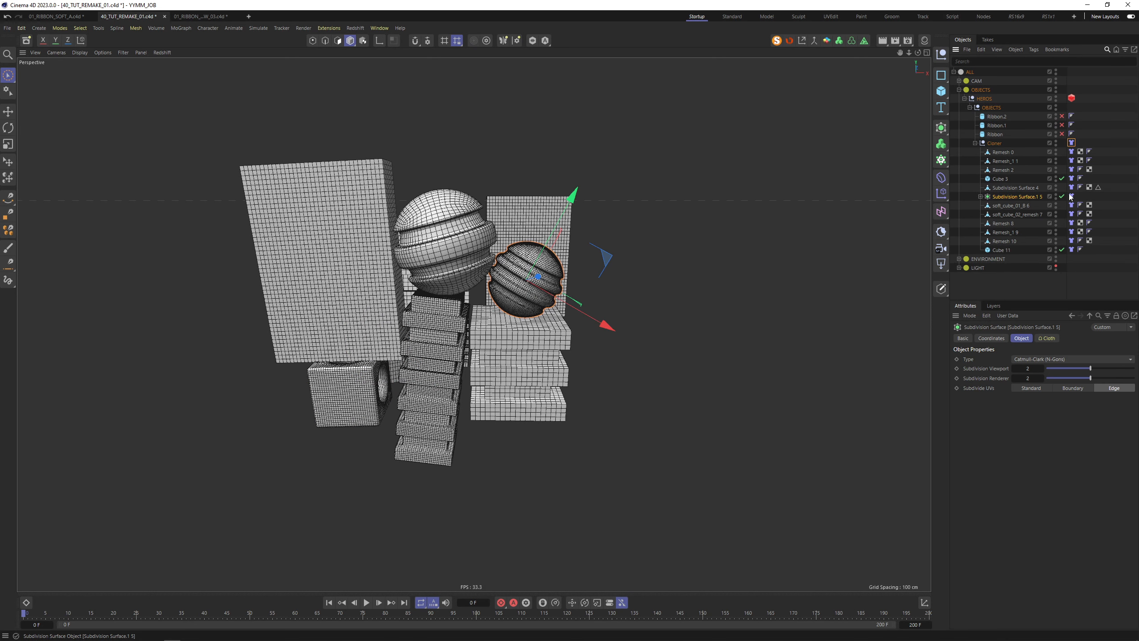
click(981, 197)
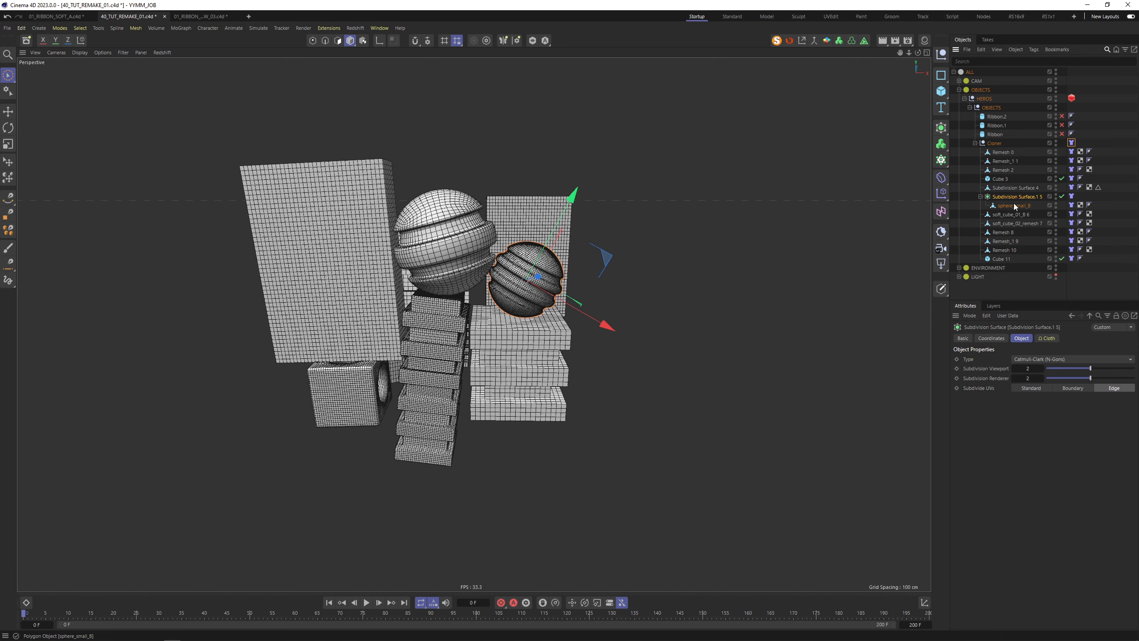
click(1073, 206)
key(Delete)
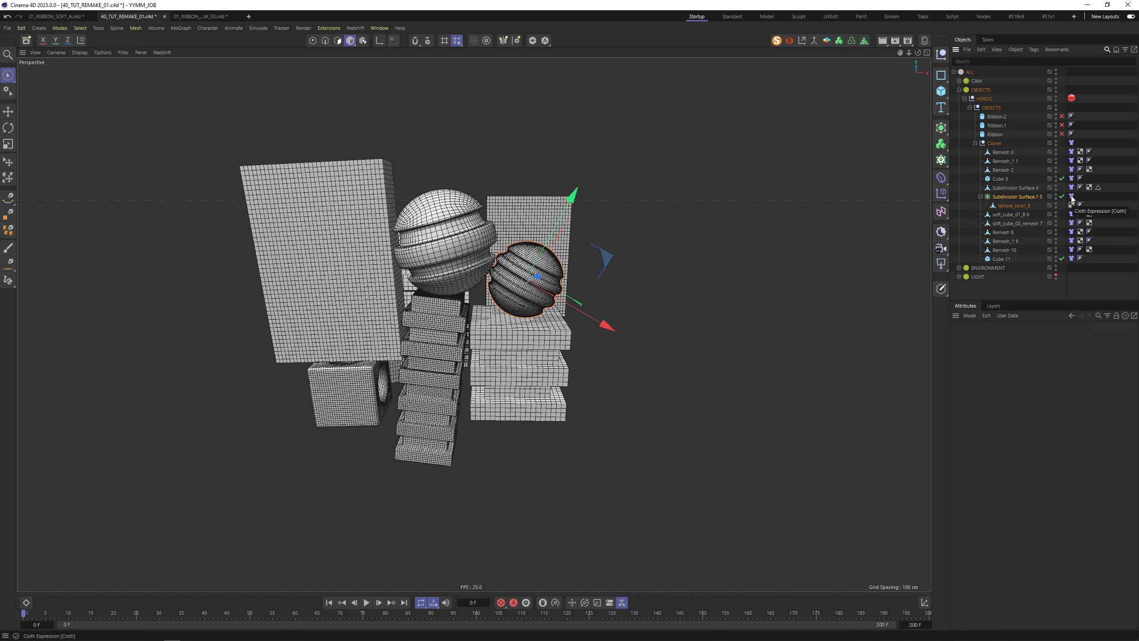
Check the Subdivision Surface.1 5 and sphere settings, then open command search for Bevel
click(1000, 200)
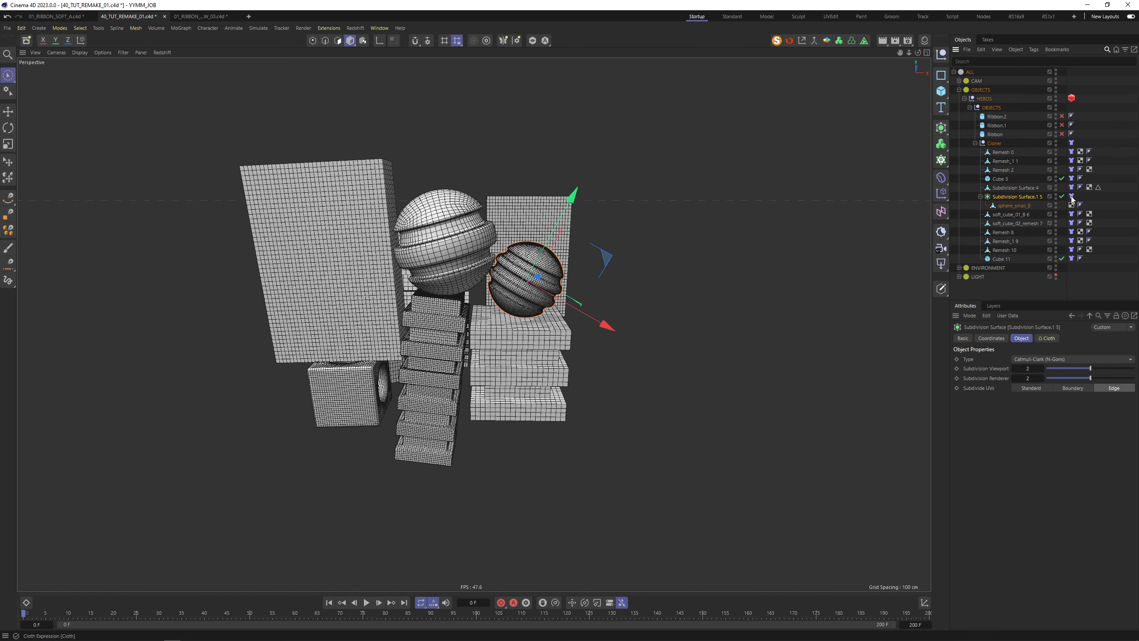
click(1011, 207)
click(981, 197)
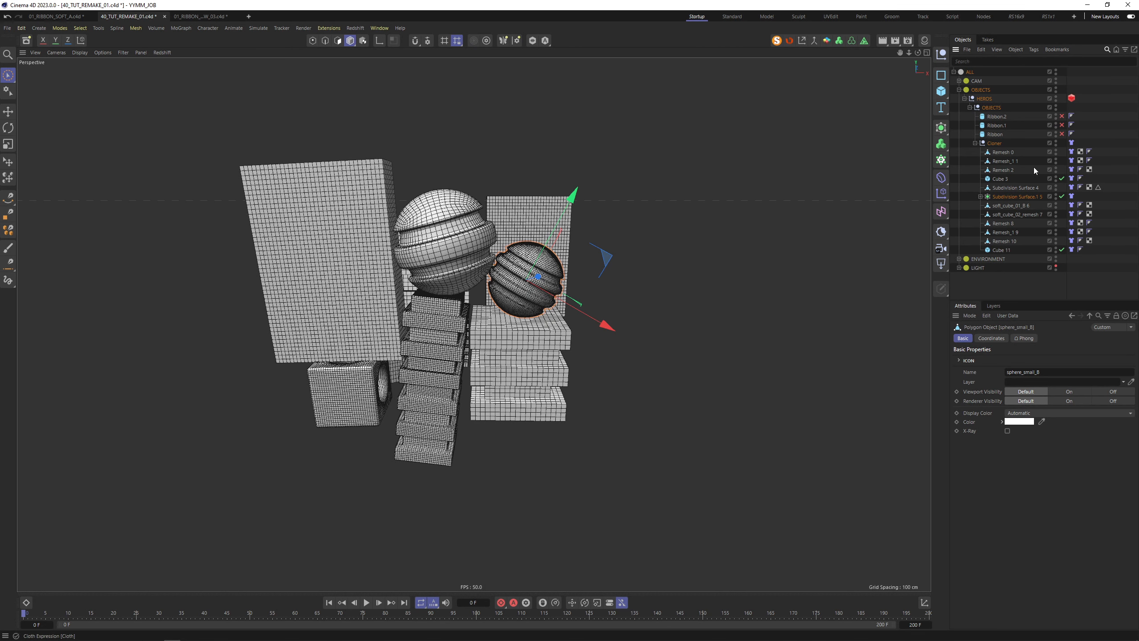
click(1108, 261)
key(shift+c)
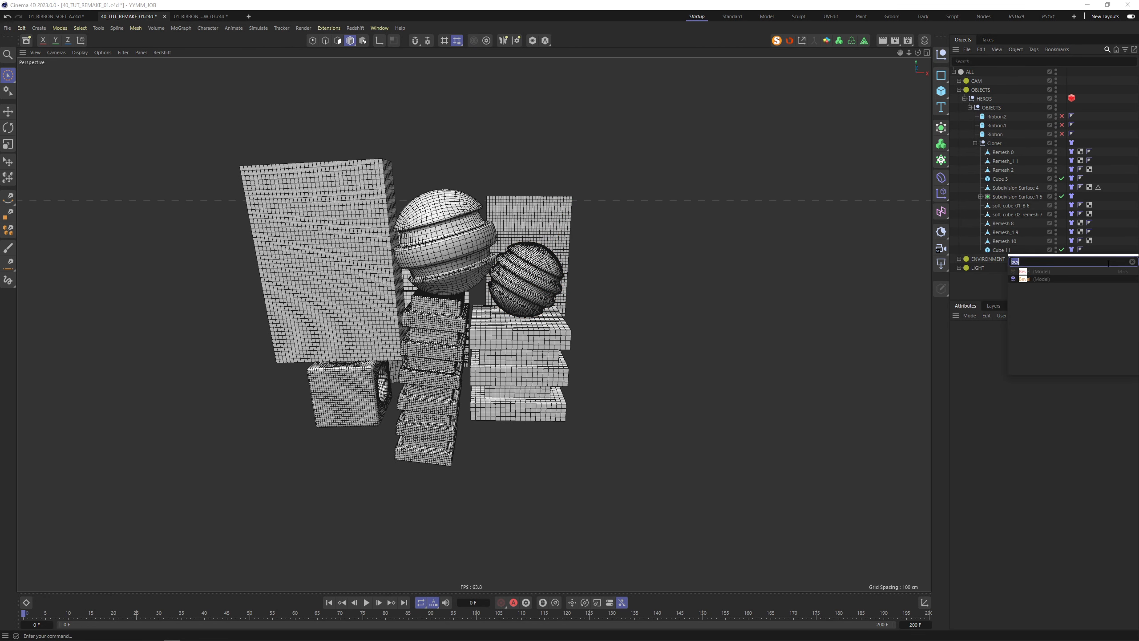
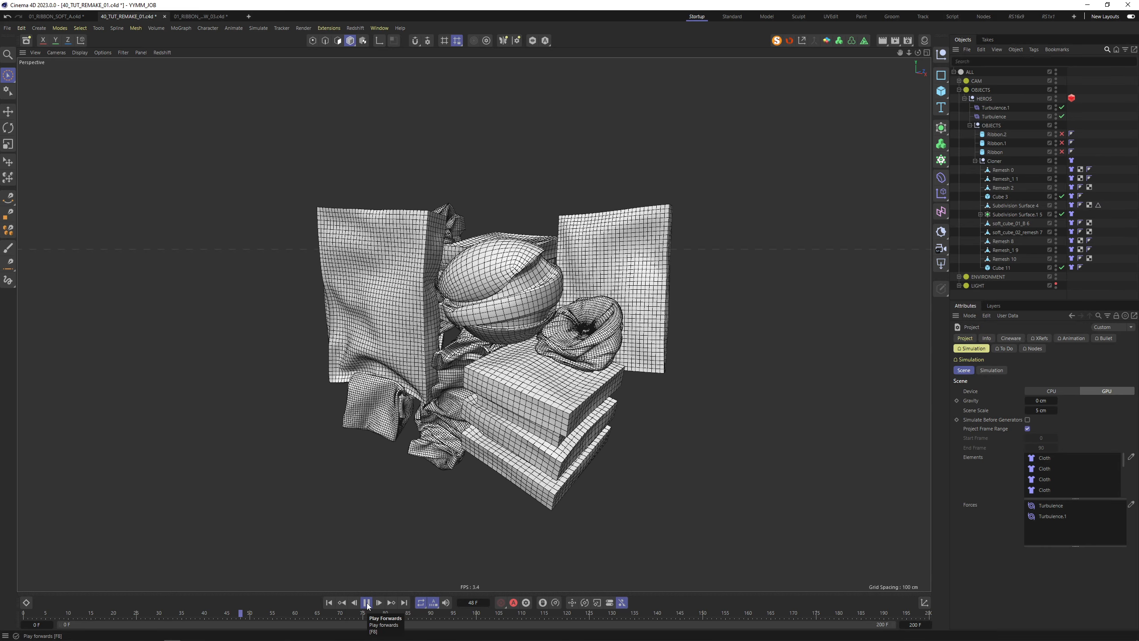
Stop the cloth playback and rewind the simulation to frame 0
click(366, 606)
scroll(561, 330, down, 3)
alt+drag(561, 330, 406, 202)
scroll(482, 176, up, 5)
click(593, 236)
alt+drag(654, 181, 734, 239)
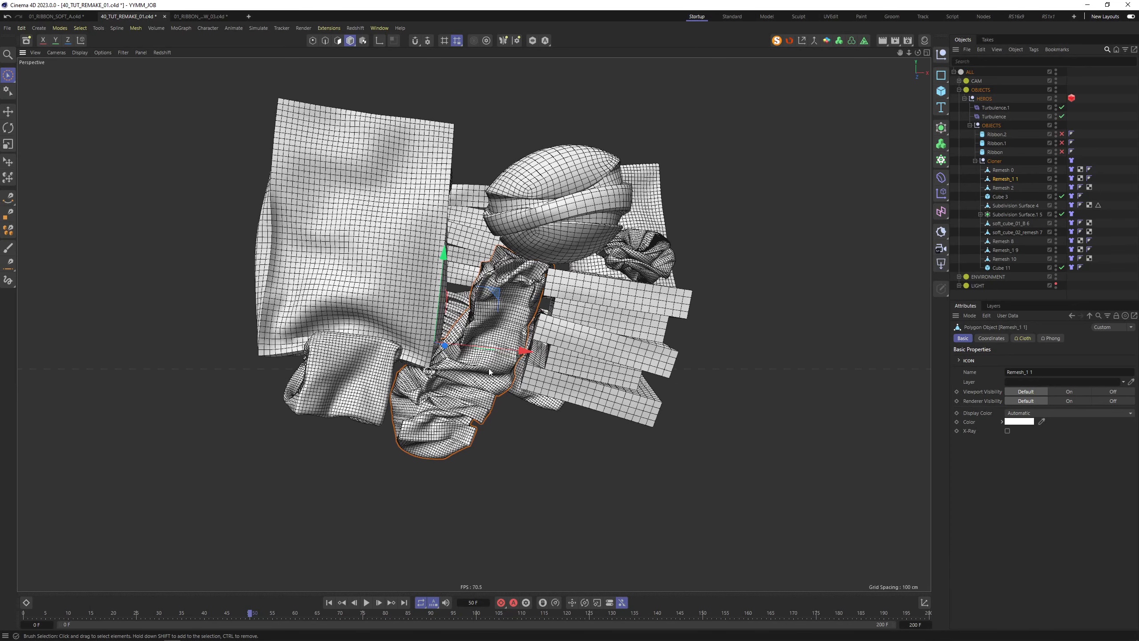
click(328, 602)
Scale down the Remesh 2 block stack and shift it left along X
alt+drag(451, 272, 558, 373)
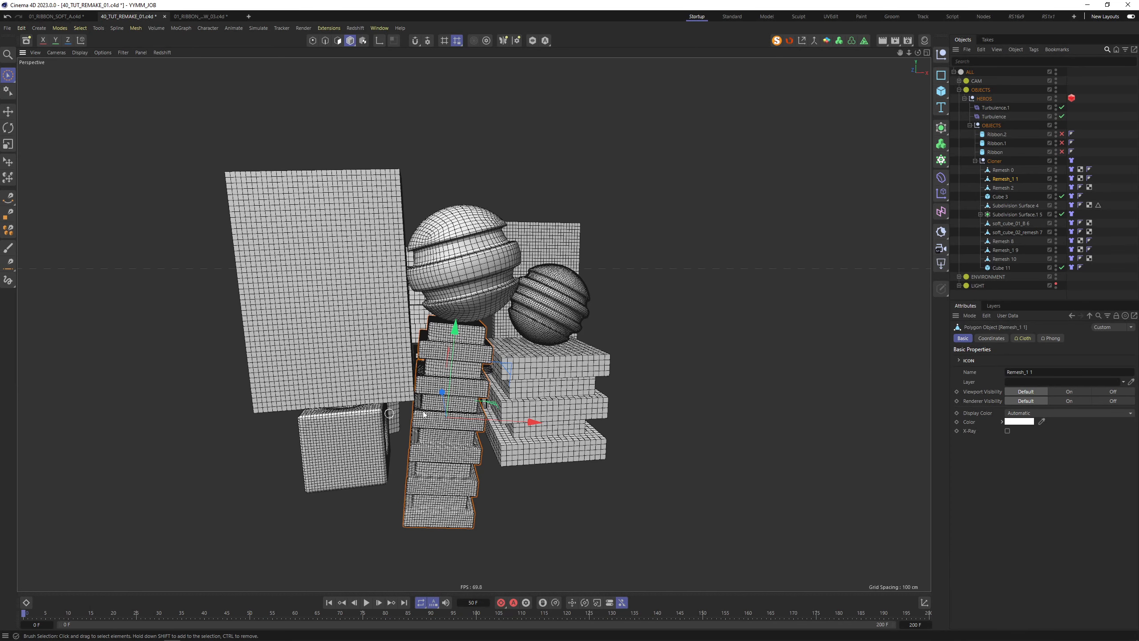
scroll(501, 345, up, 8)
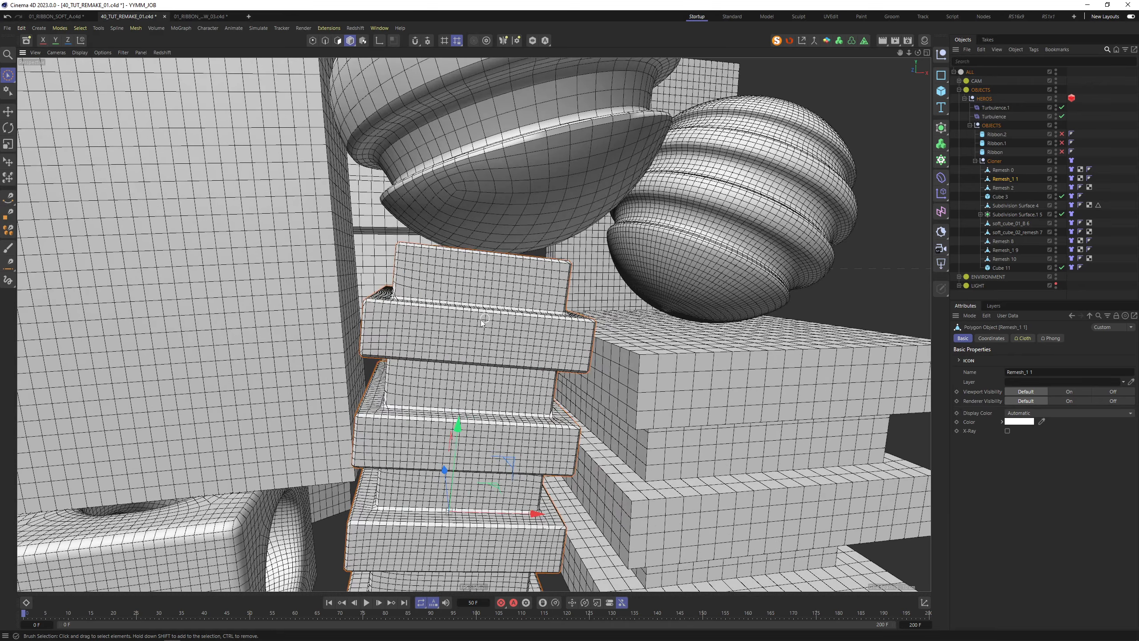
scroll(465, 354, down, 10)
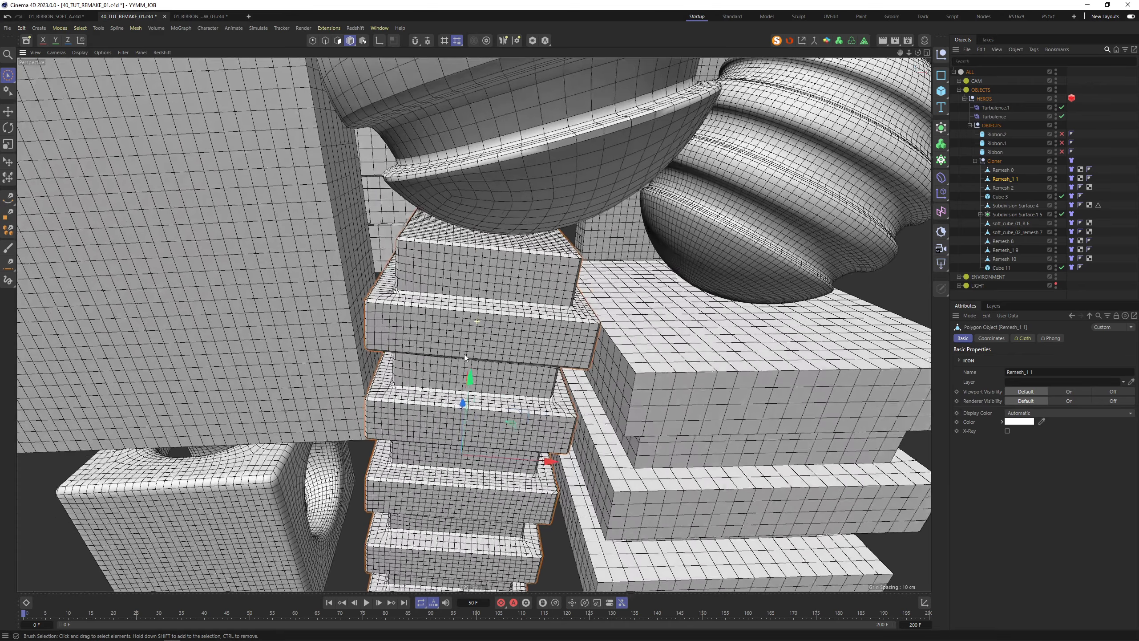
alt+drag(465, 354, 453, 251)
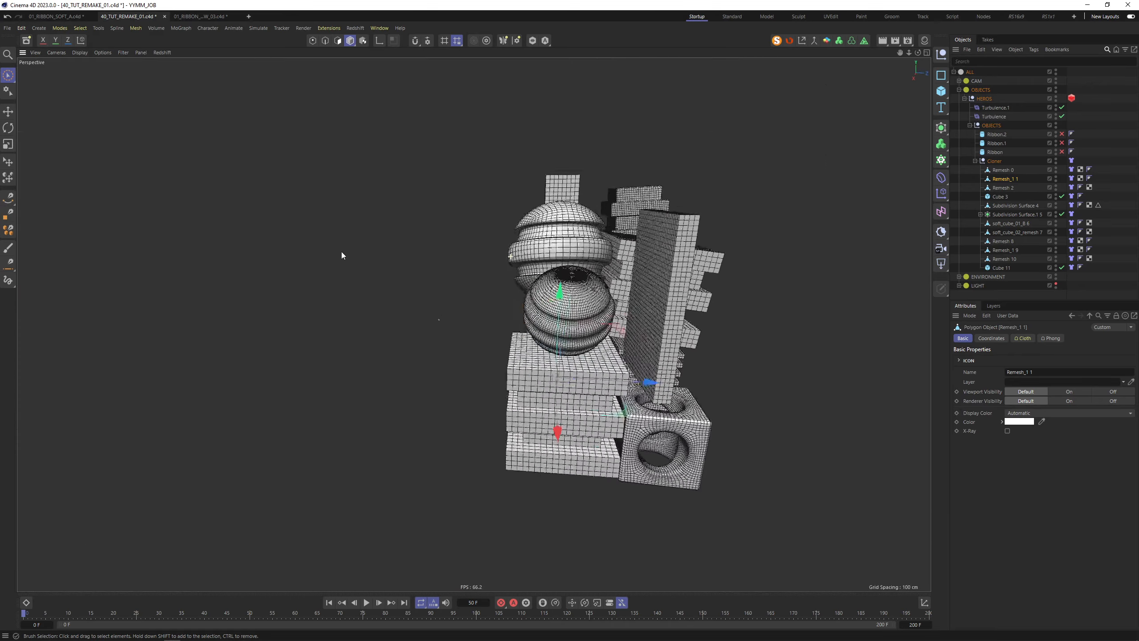
click(579, 346)
key(t)
mouse_move(620, 346)
mouse_down()
mouse_move(523, 358)
mouse_move(575, 360)
mouse_up()
key(space)
alt+drag(576, 360, 525, 337)
alt+right_drag(525, 337, 579, 343)
alt+drag(576, 351, 506, 315)
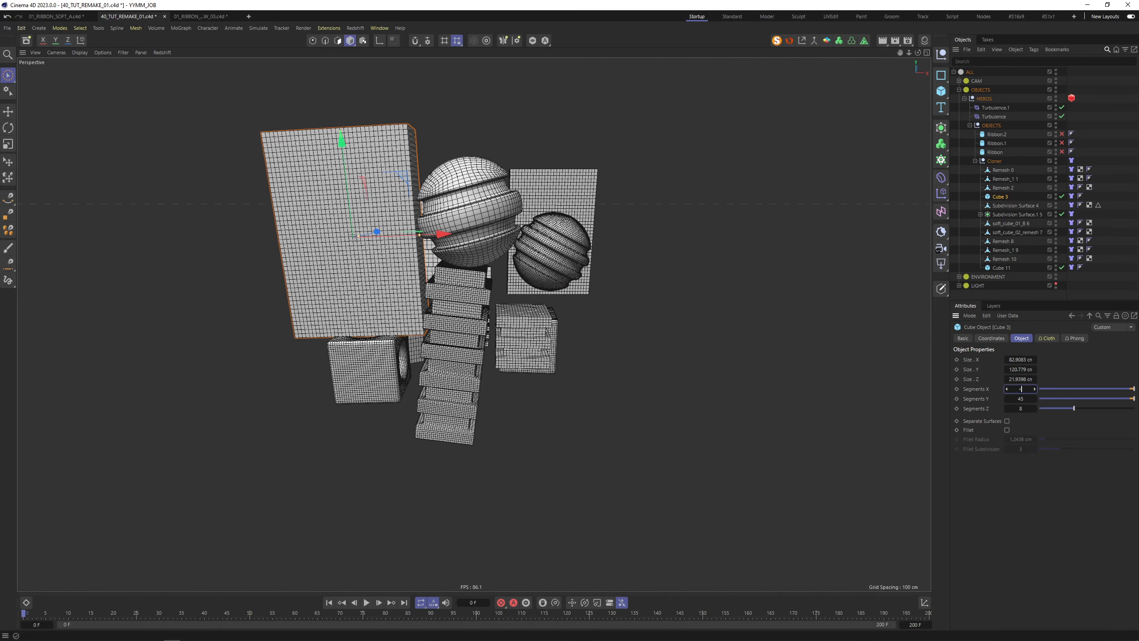
Set Cube 3's segments to 45 by 55 and delete Cube 11
text(5)
key(Tab)
key(Return)
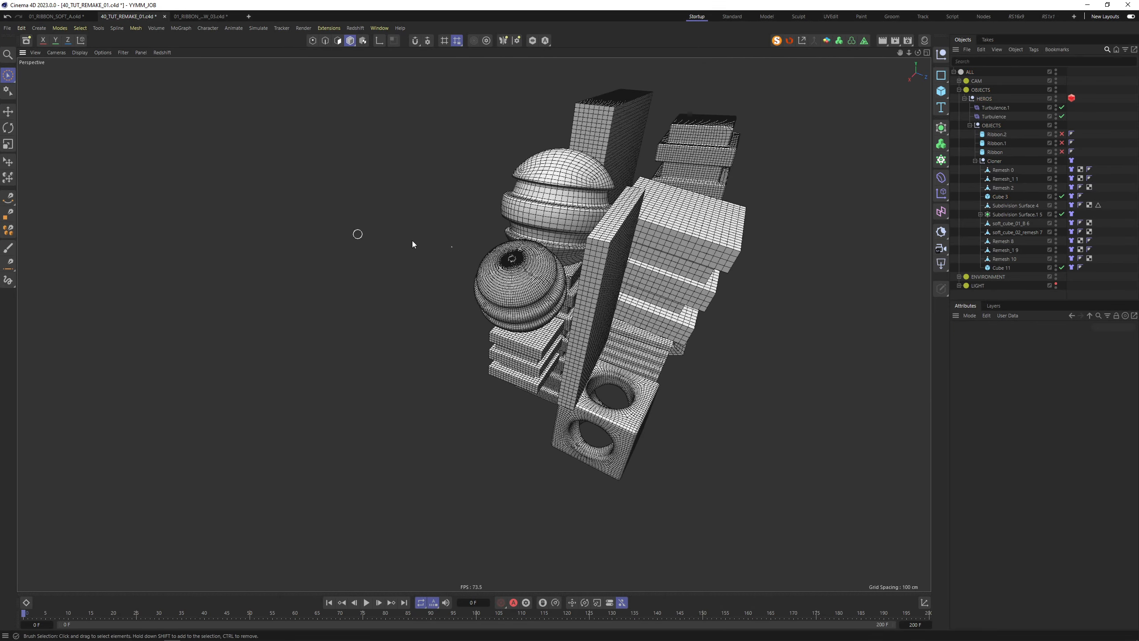
alt+drag(412, 241, 568, 258)
key(Delete)
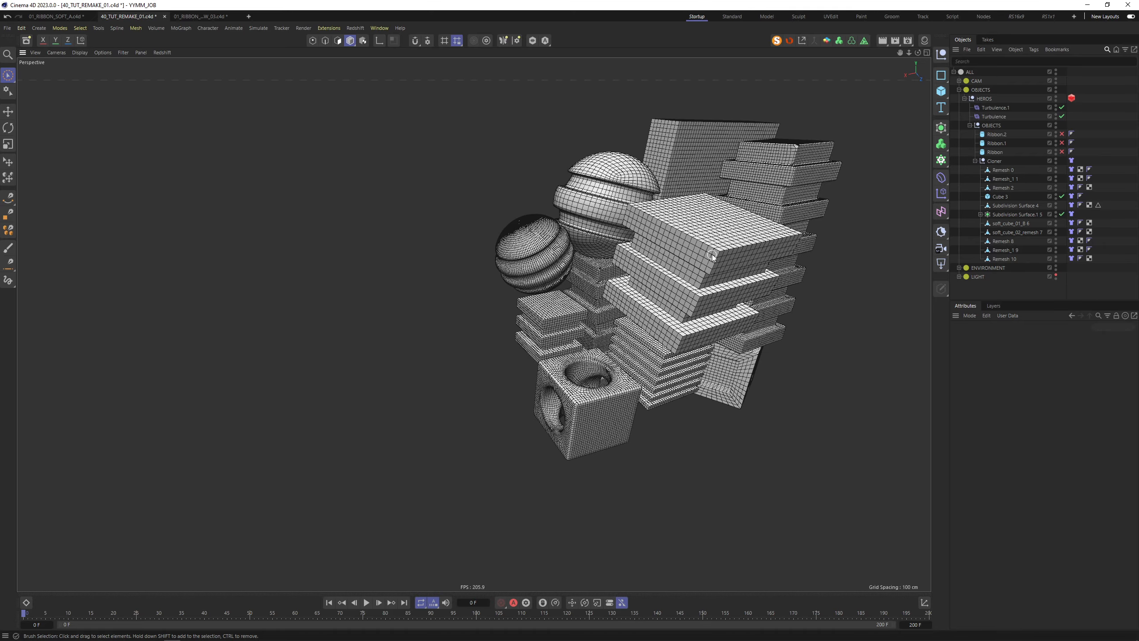
Scale down the ribbed sphere in Subdivision Surface 4
alt+drag(713, 255, 580, 448)
click(589, 403)
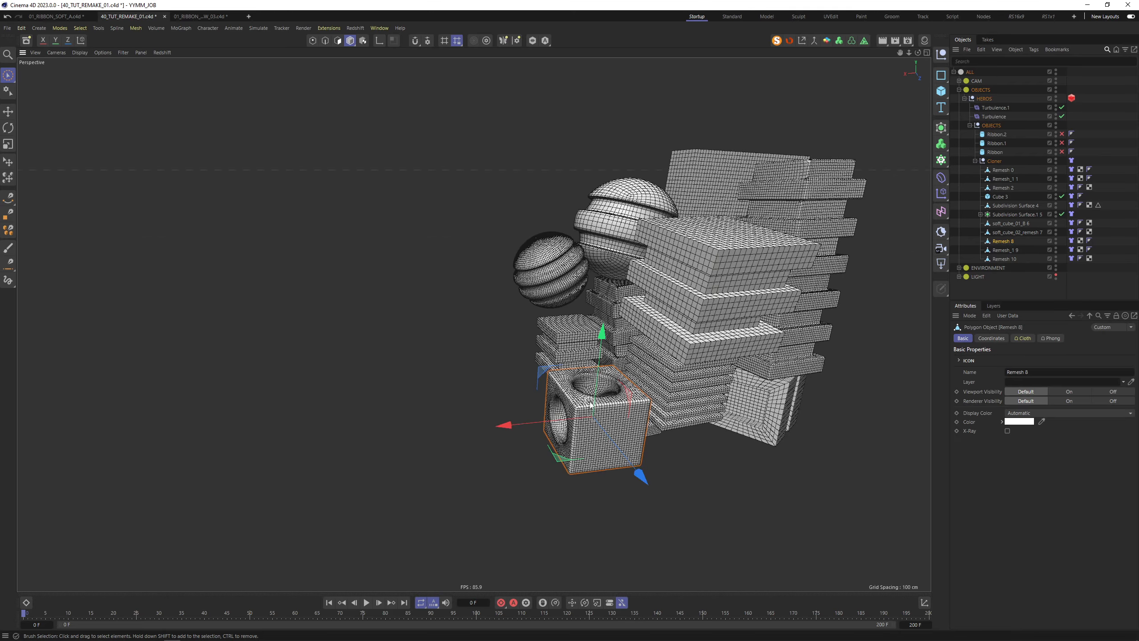
alt+drag(591, 404, 614, 267)
click(673, 249)
key(t)
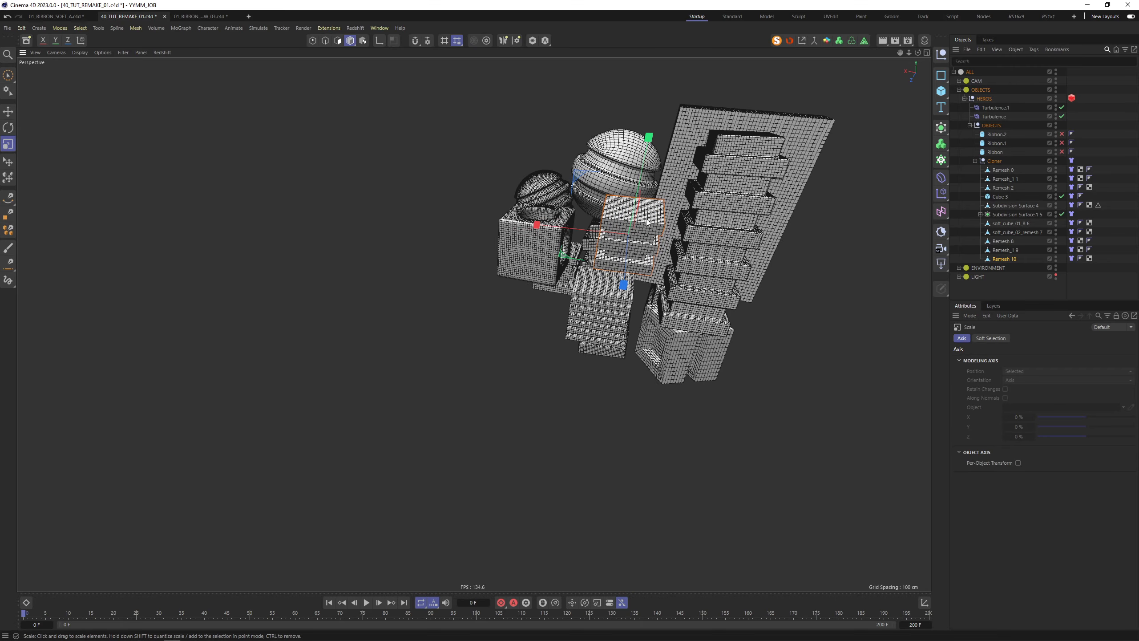
alt+drag(647, 221, 757, 234)
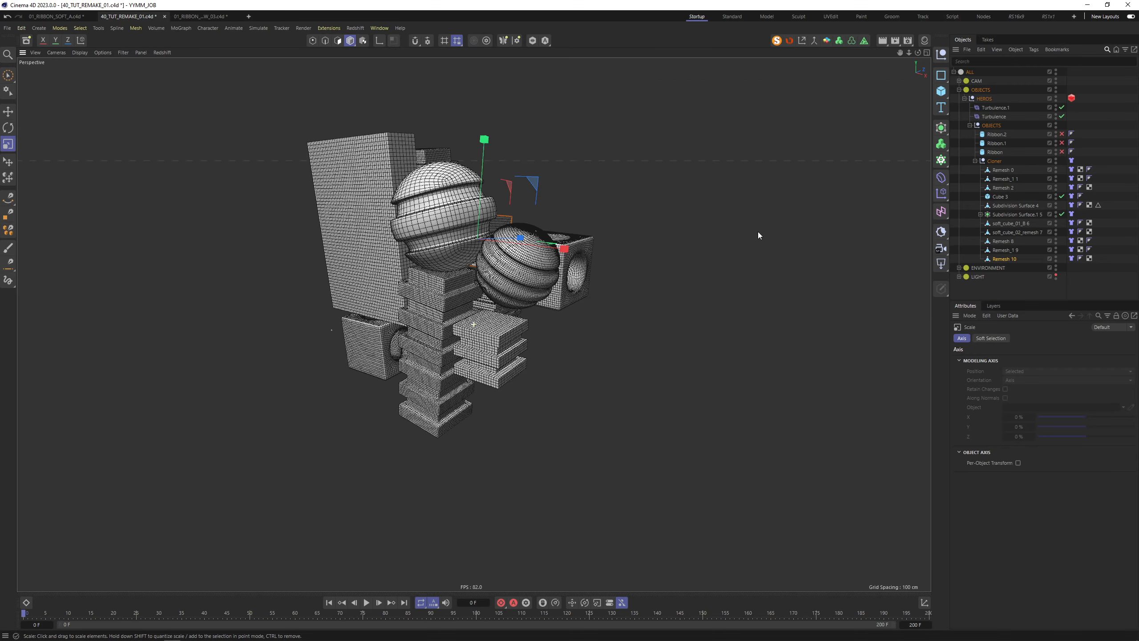
click(465, 220)
drag(561, 178, 511, 192)
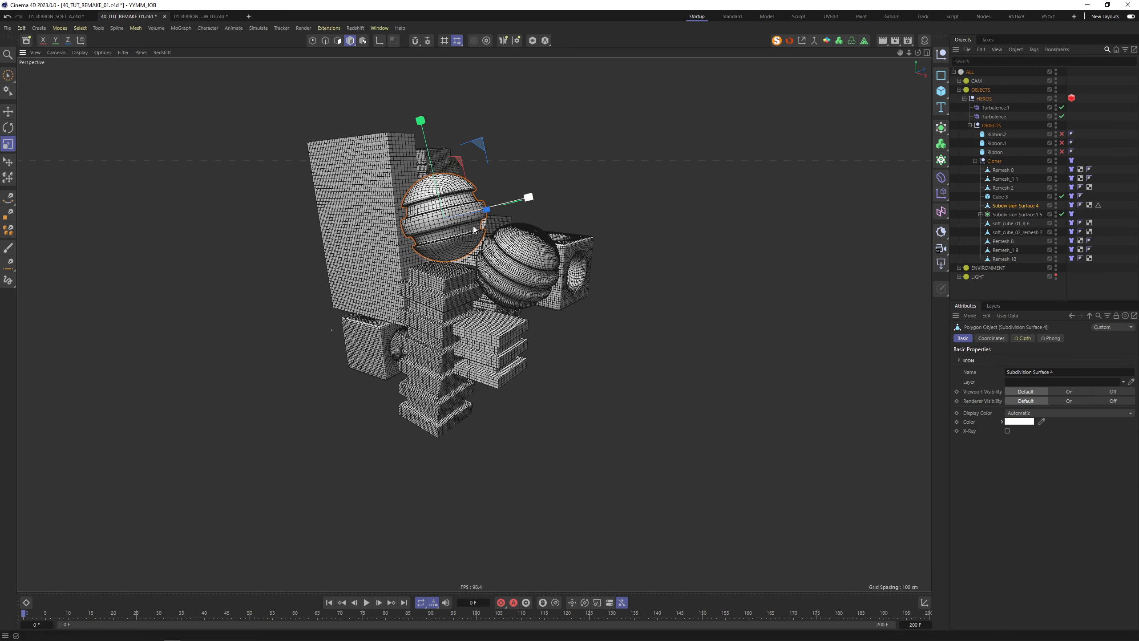
Save the scene and replay the cloth simulation from frame 0
alt+drag(473, 229, 409, 261)
click(389, 211)
alt+drag(435, 200, 456, 262)
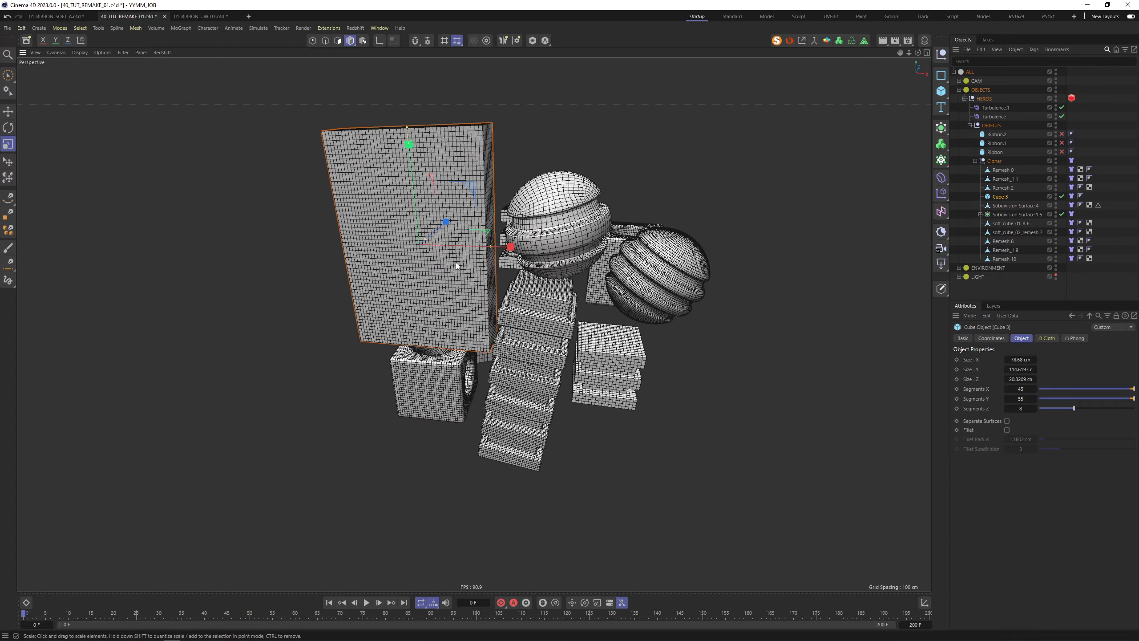
key(ctrl+s)
click(367, 602)
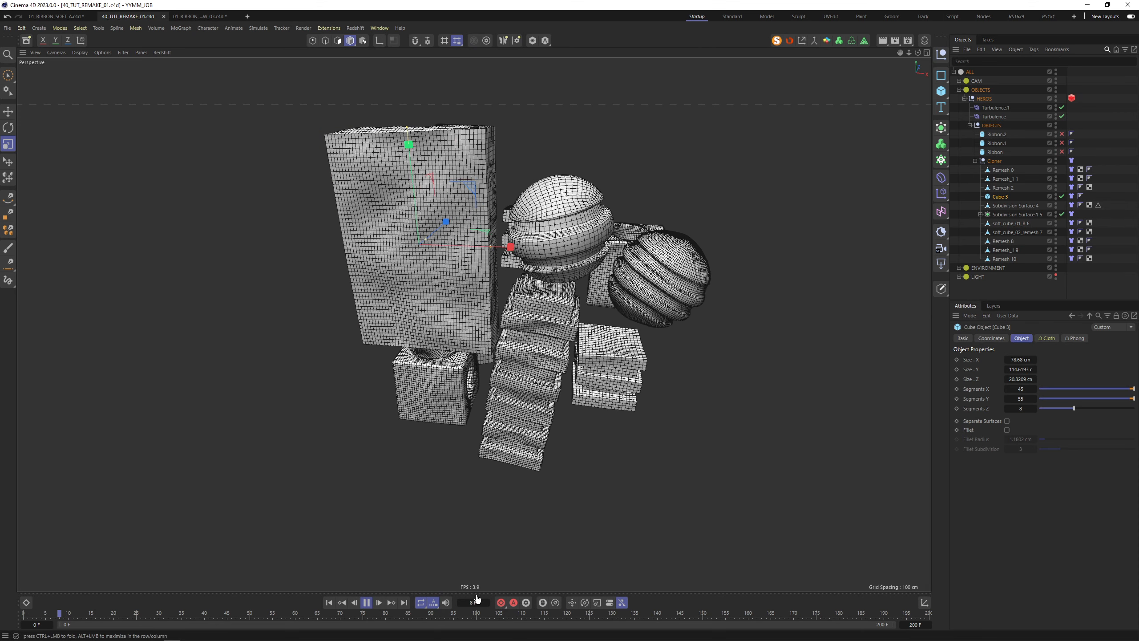
Rewind to the start and delete the right block tower Remesh_1 9
click(366, 603)
click(329, 602)
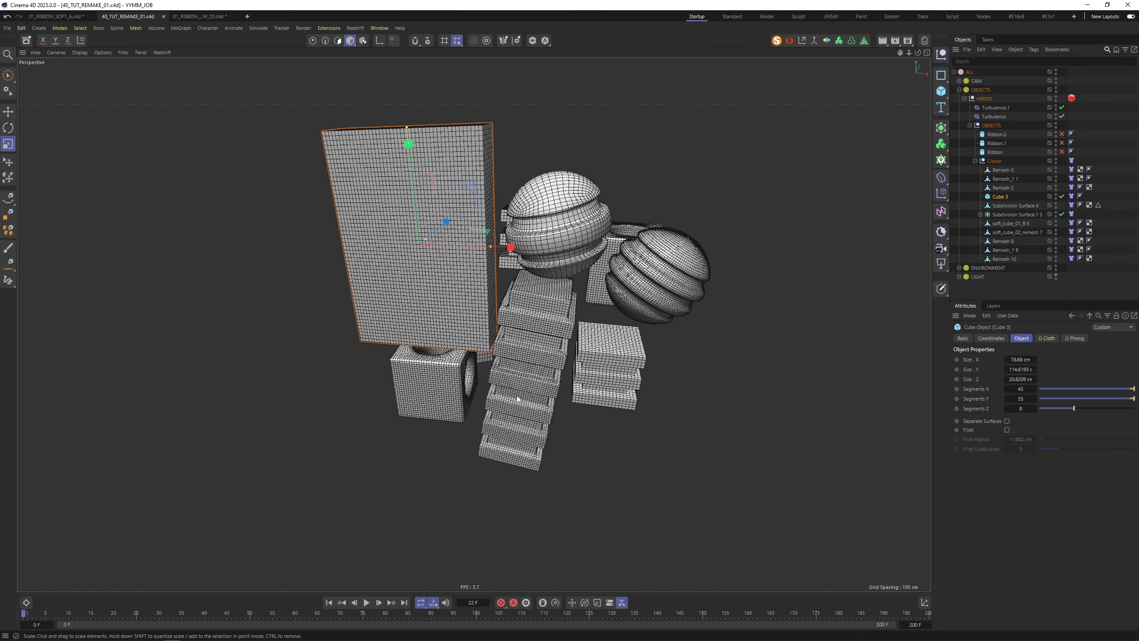
click(517, 398)
alt+drag(517, 398, 562, 382)
click(668, 304)
key(Delete)
Preview the simulation to frame 53, rewind, and select the Turbulence force
click(366, 603)
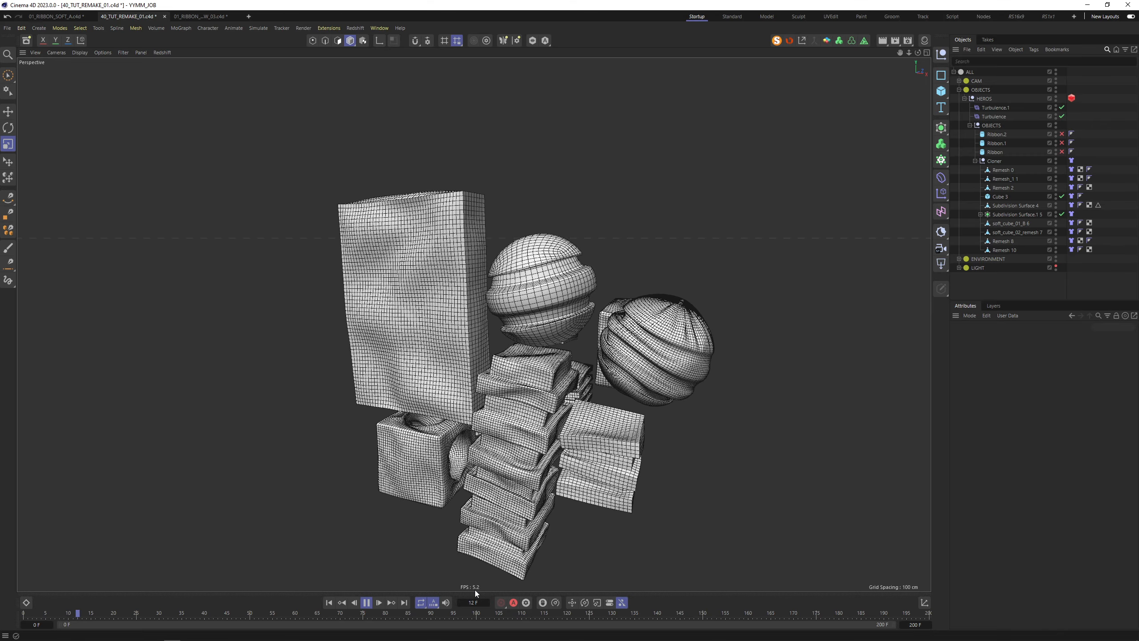
click(366, 602)
scroll(615, 425, down, 6)
mouse_move(557, 403)
alt+mouse_down()
mouse_move(477, 377)
mouse_move(559, 381)
alt+mouse_up()
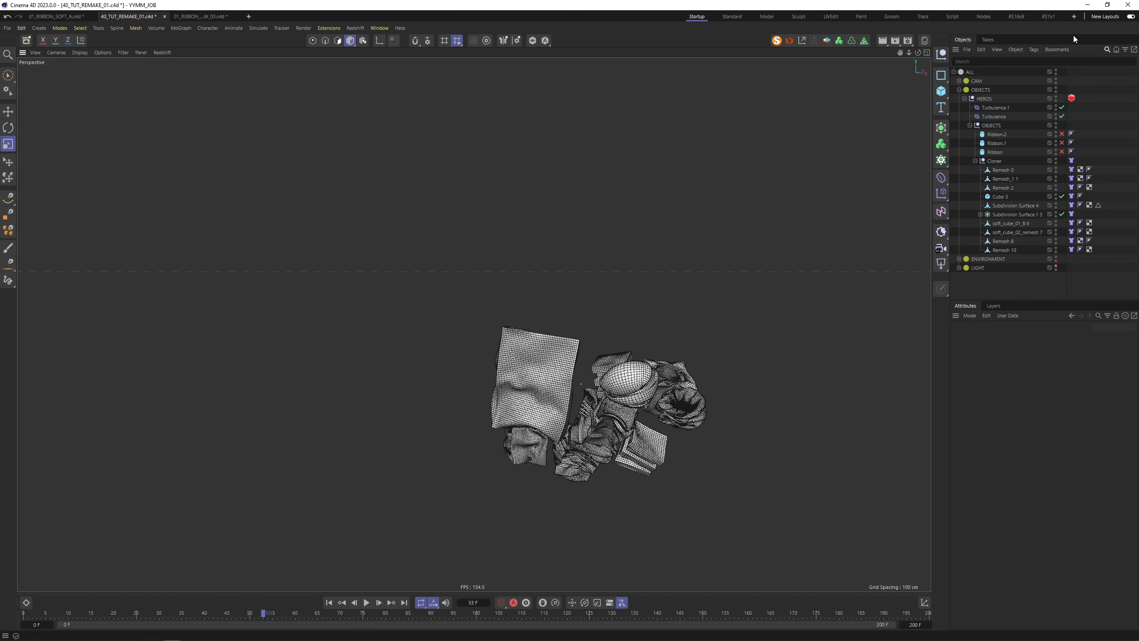
click(329, 602)
click(997, 117)
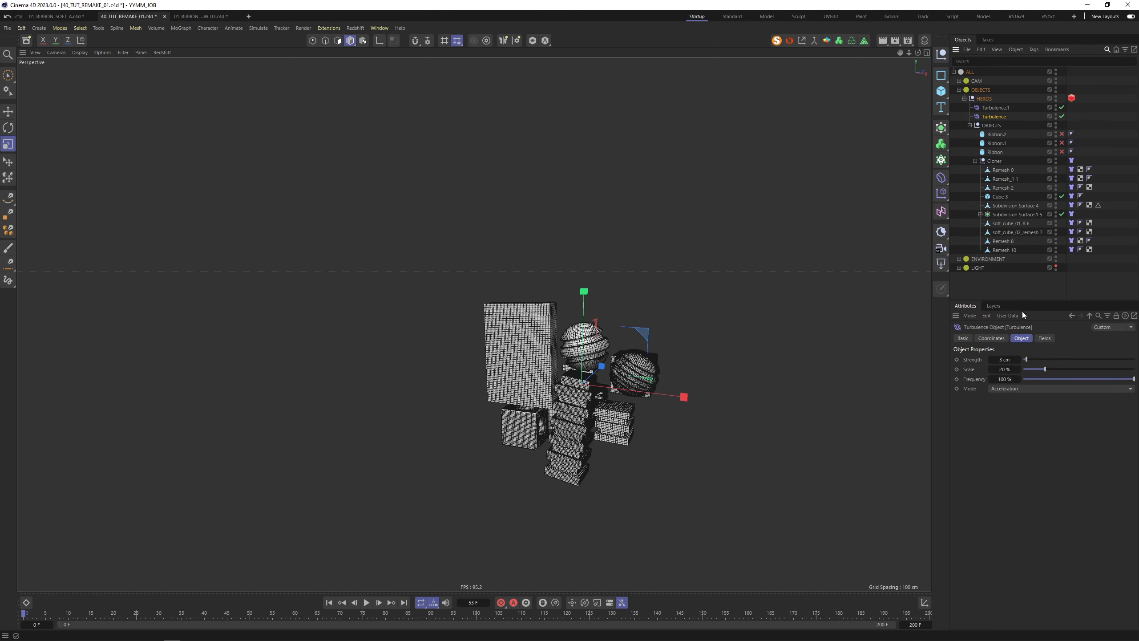
Add a Random Field to both Turbulence and Turbulence.1
click(1047, 339)
click(978, 426)
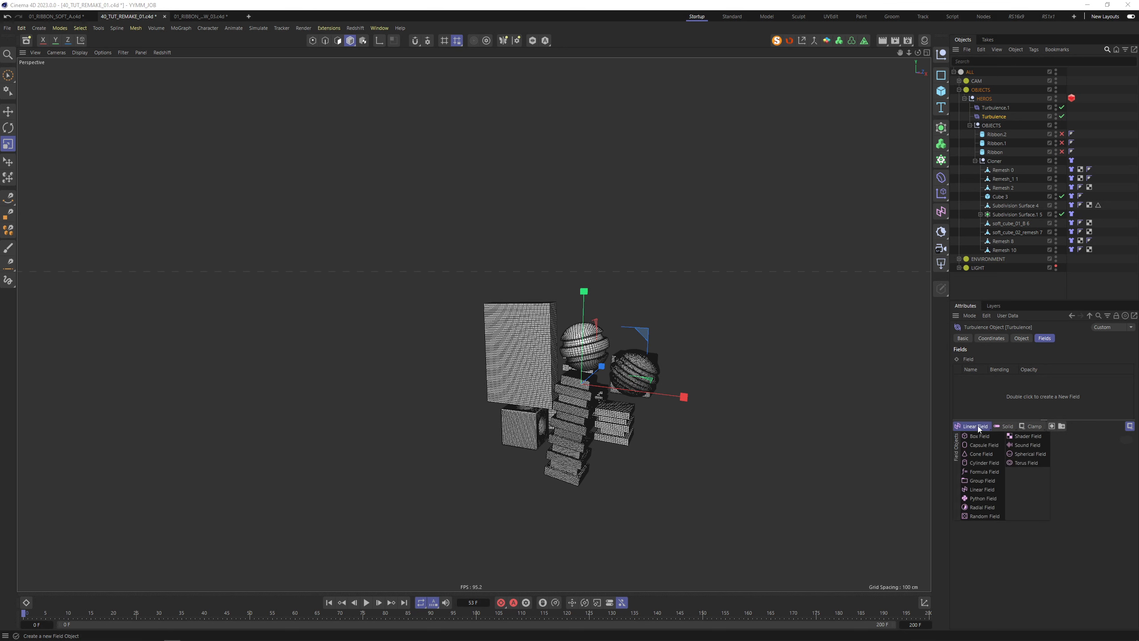
click(984, 516)
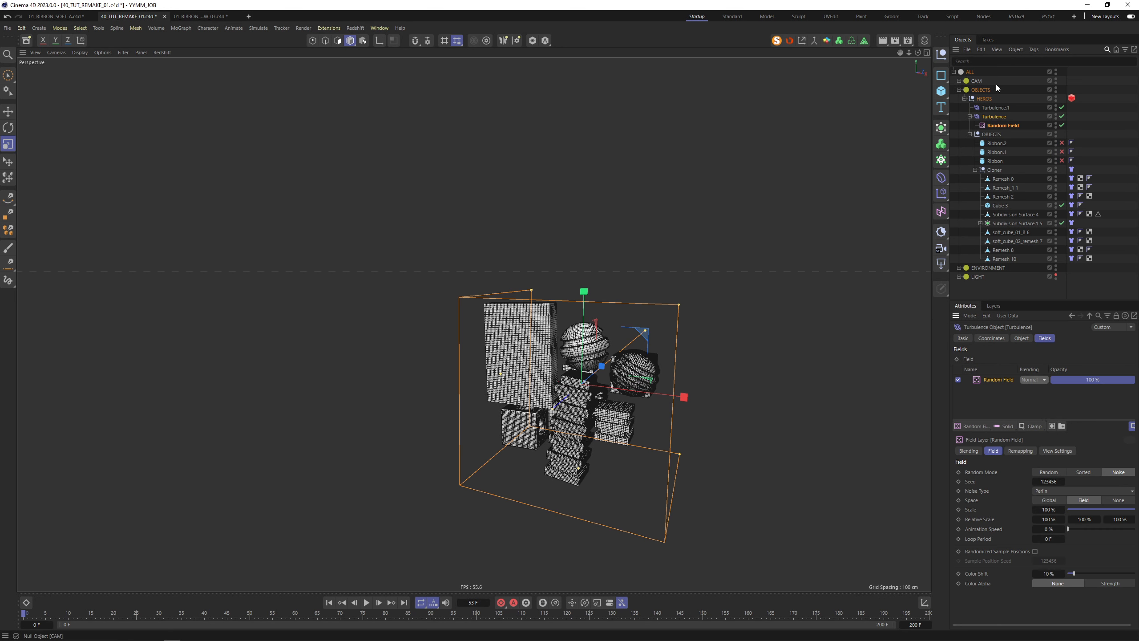
click(997, 107)
click(977, 425)
click(976, 406)
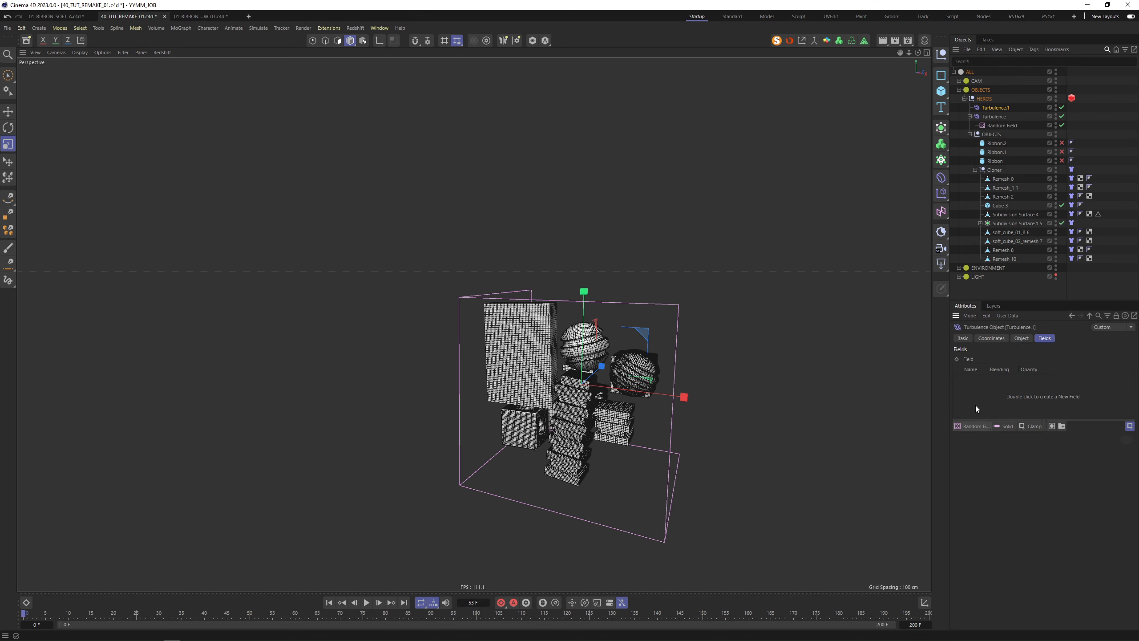
double_click(974, 407)
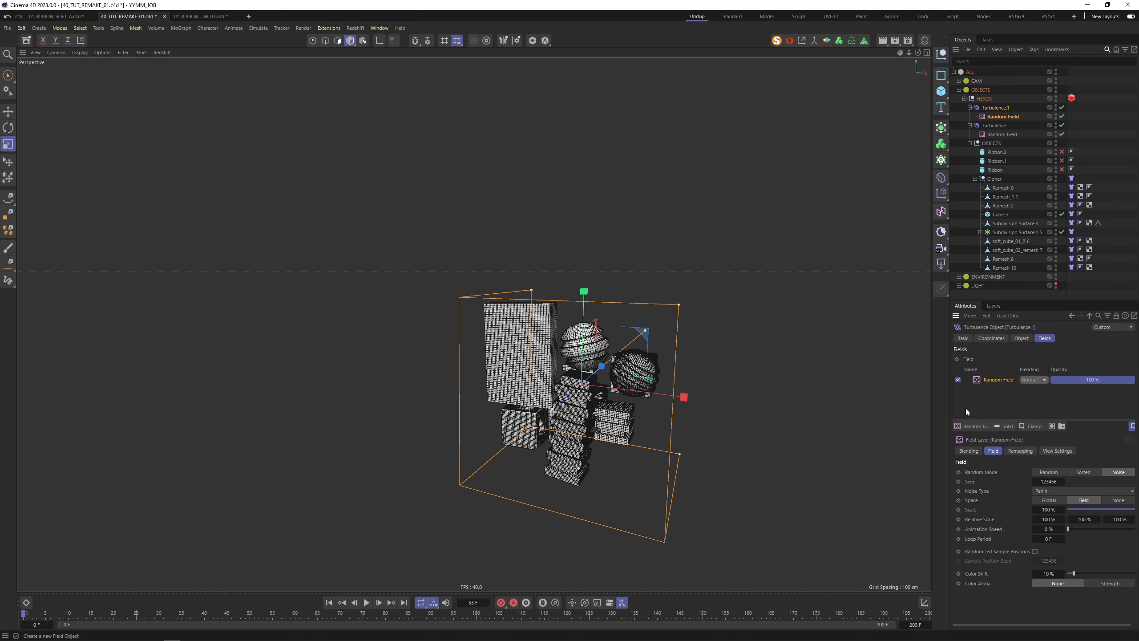
Set both Random Fields' contour mode to Curve and ease the remap curve
click(999, 131)
ctrl+click(1003, 117)
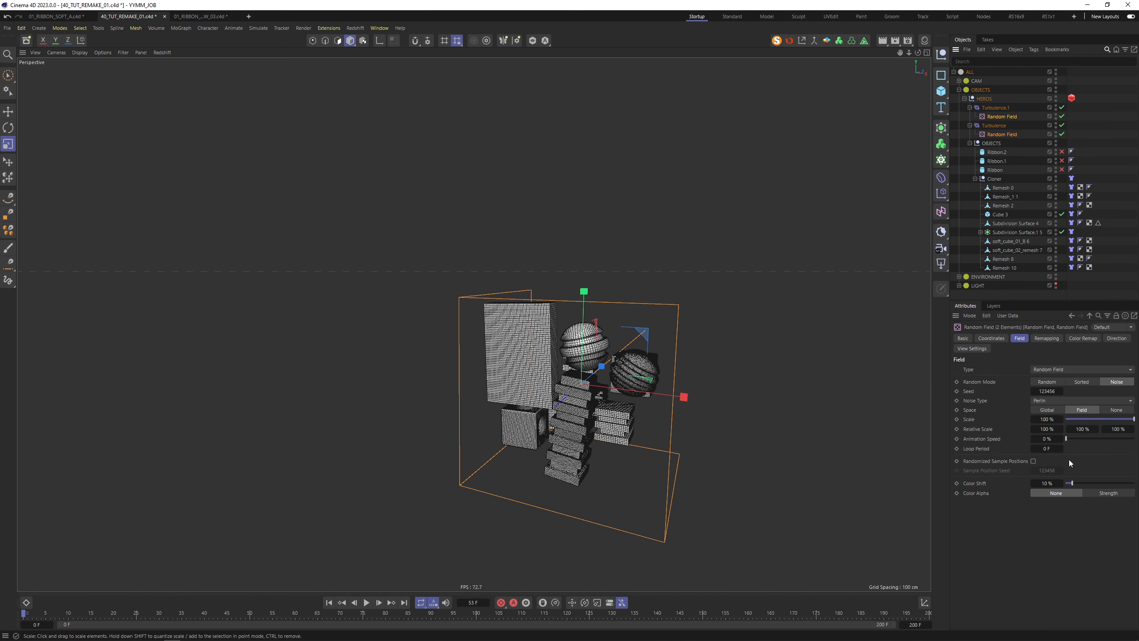
click(1046, 339)
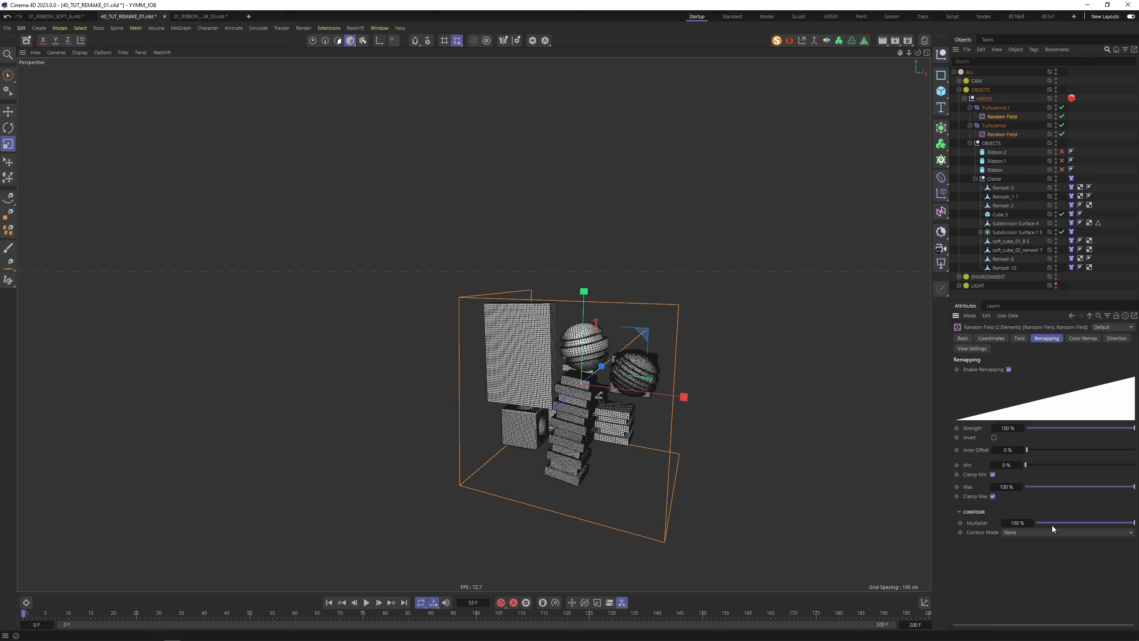
click(1024, 533)
click(1025, 584)
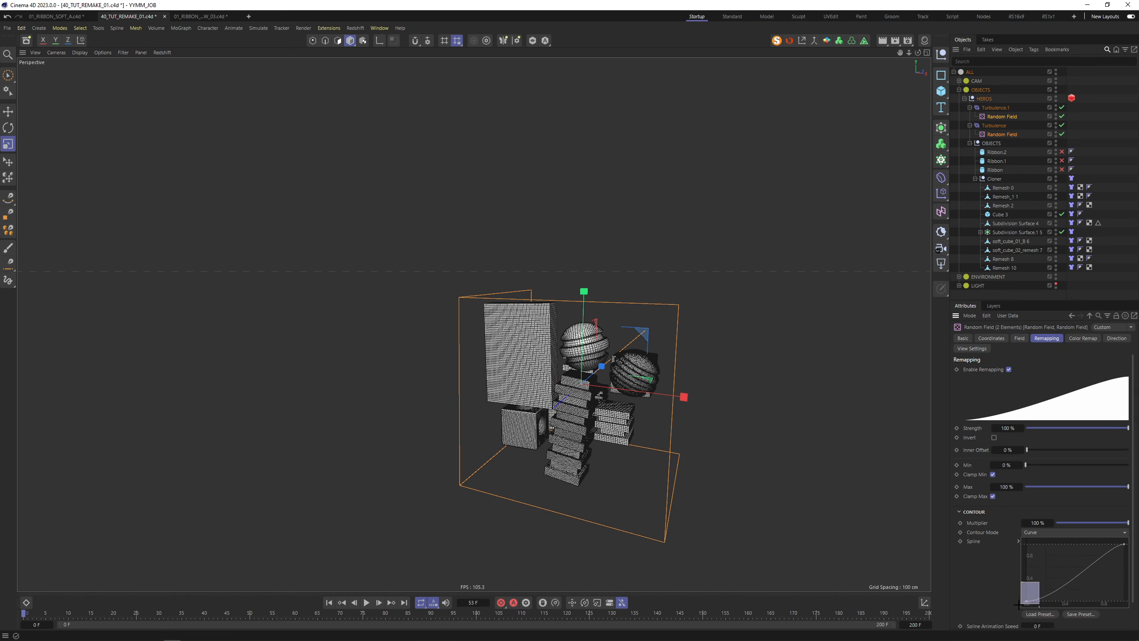
drag(1072, 600, 1075, 600)
mouse_move(1077, 560)
mouse_down()
mouse_move(1130, 535)
mouse_move(1074, 545)
mouse_up()
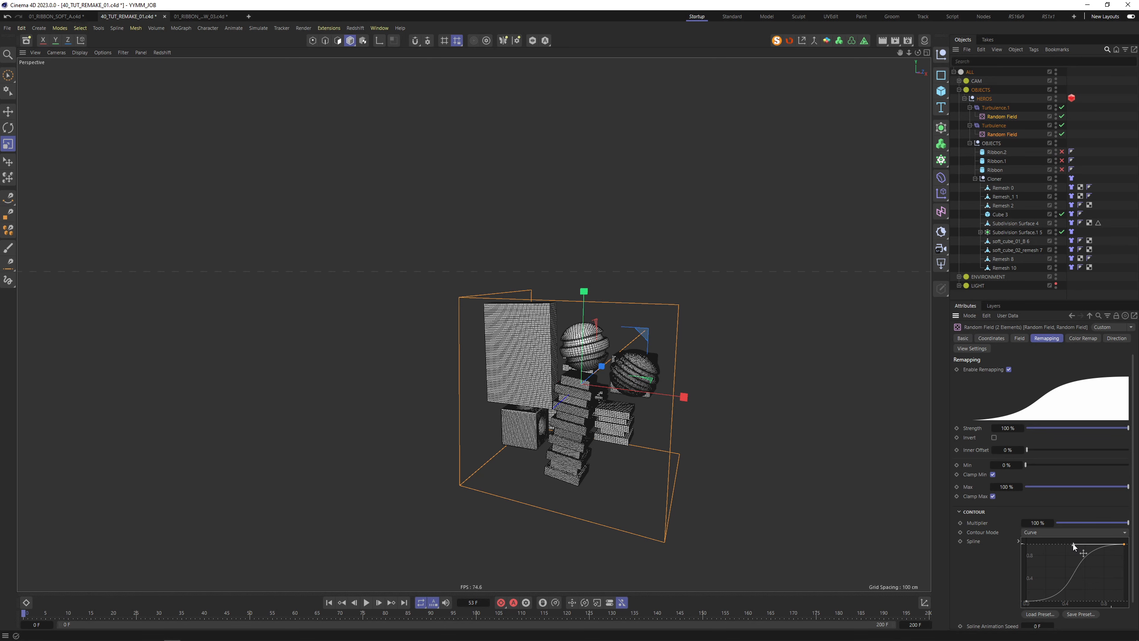
Select both Turbulence forces together to inspect their 2 cm strength, scale and frequency
click(1027, 120)
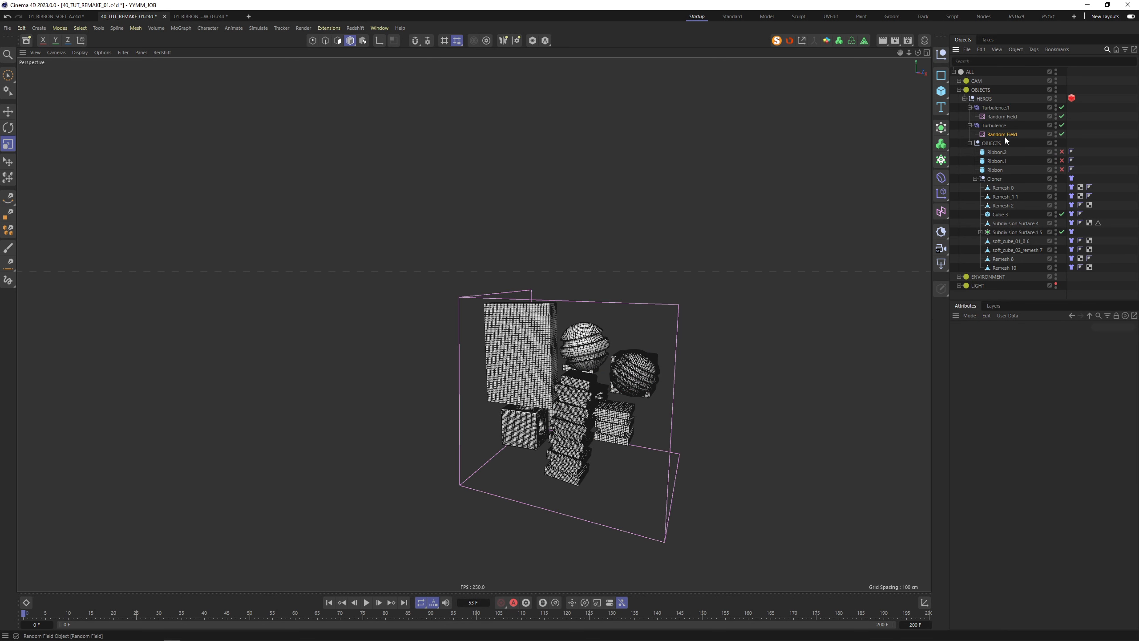
click(1003, 135)
click(1017, 339)
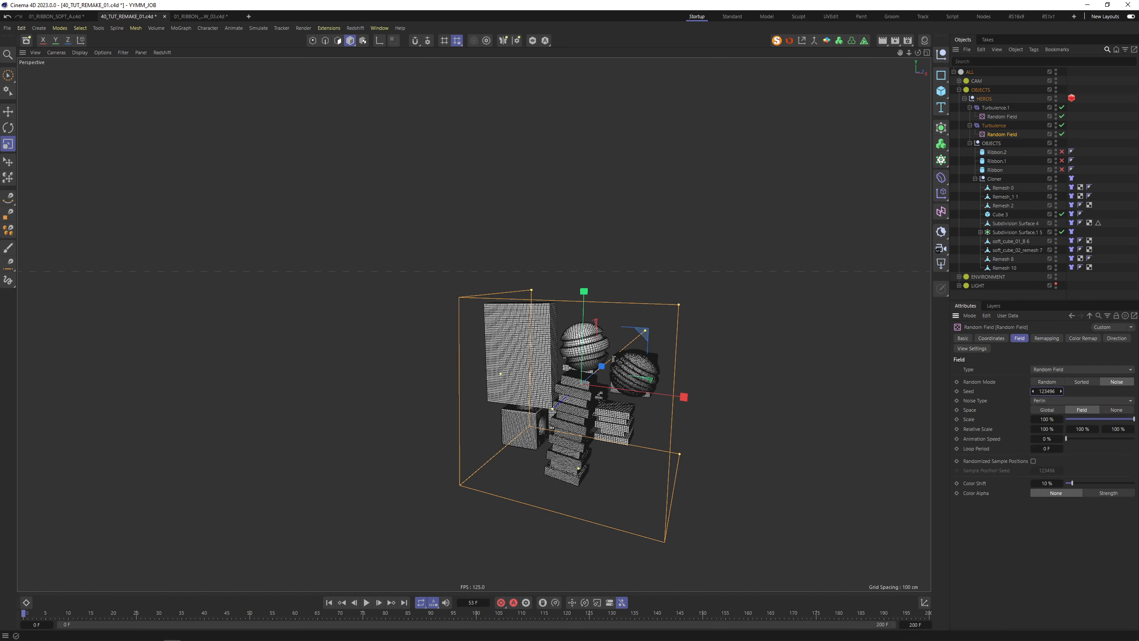
click(994, 116)
shift+click(994, 108)
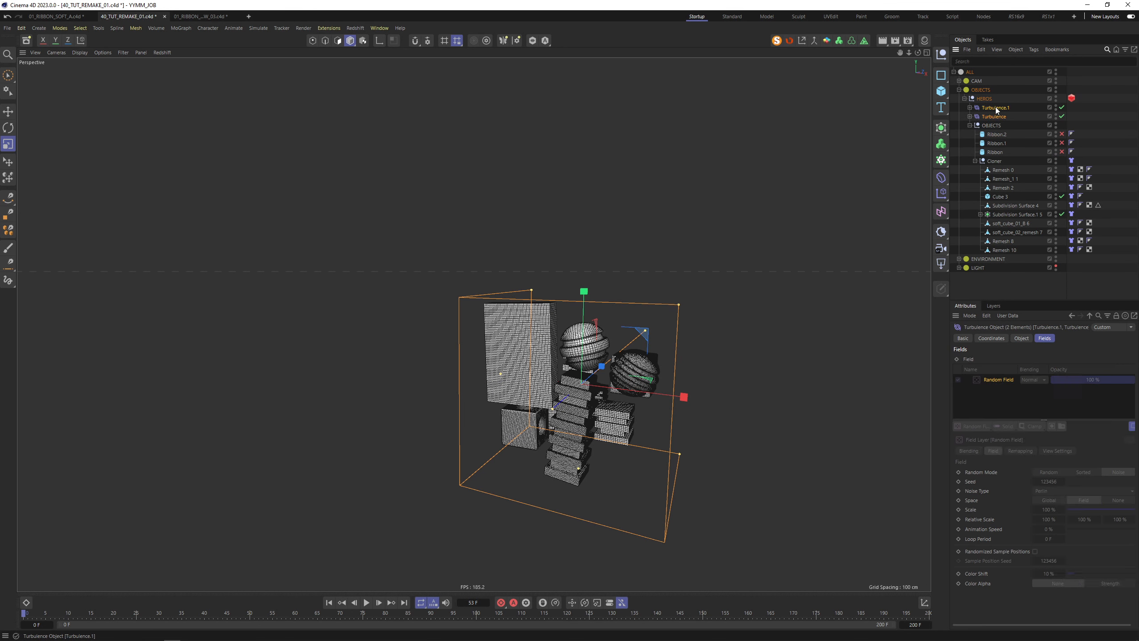
click(992, 339)
click(1021, 339)
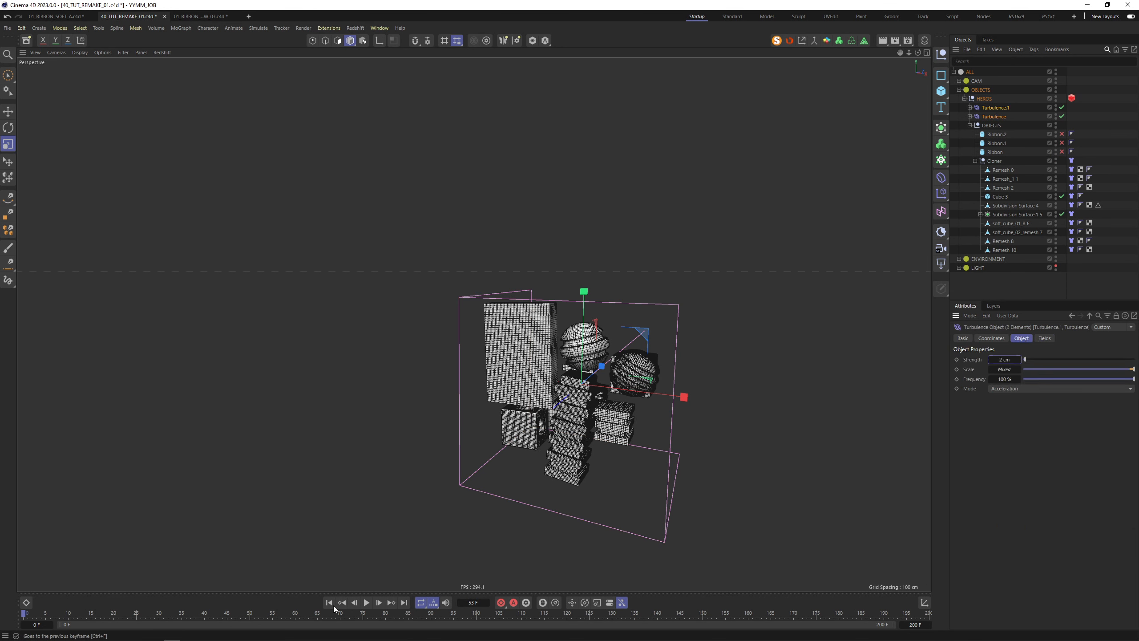
Play the cloth simulation to frame 56, stop, and rewind to the first frame
click(367, 602)
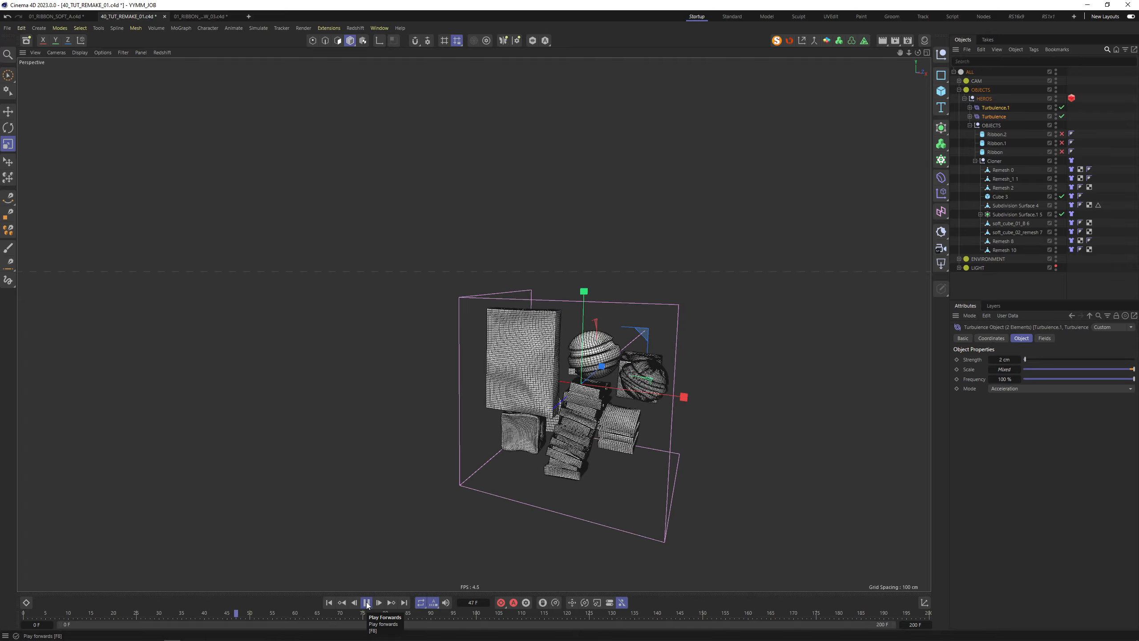
click(367, 602)
alt+drag(618, 358, 632, 382)
click(327, 604)
scroll(574, 392, up, 5)
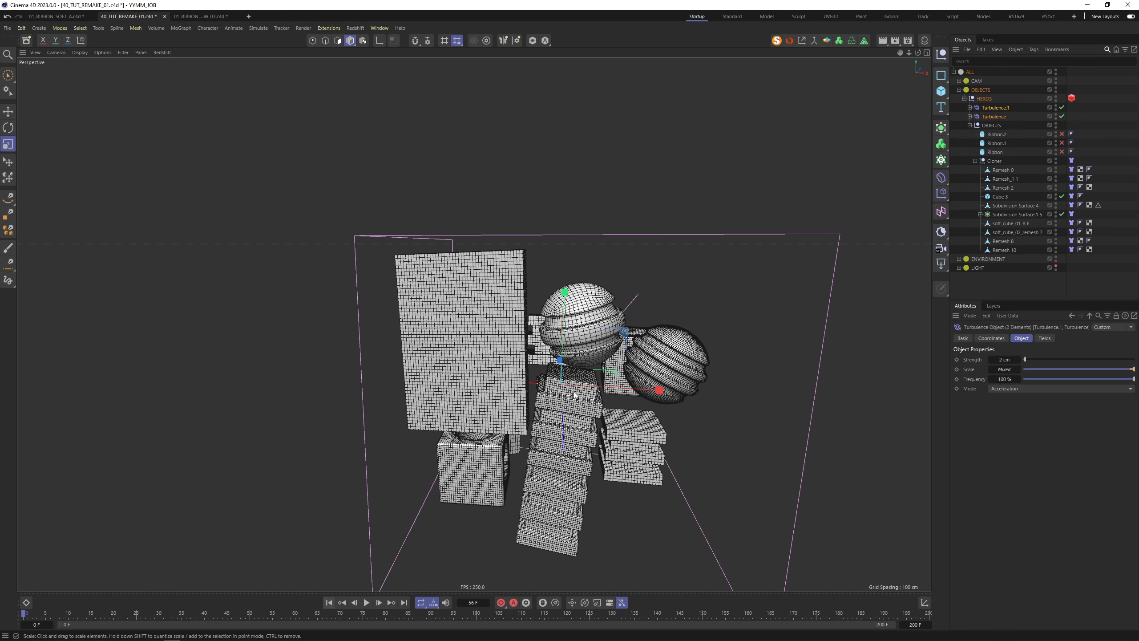
Enable the three Ribbon cylinders and set Ribbon's height to 20 cm
click(975, 161)
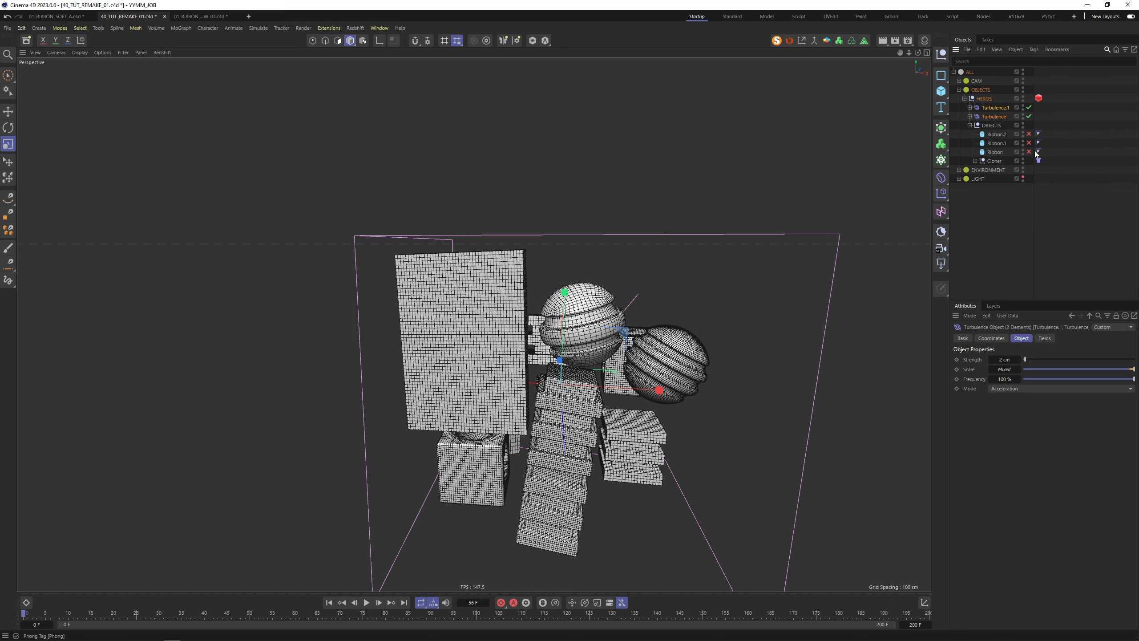
drag(1029, 151, 1031, 134)
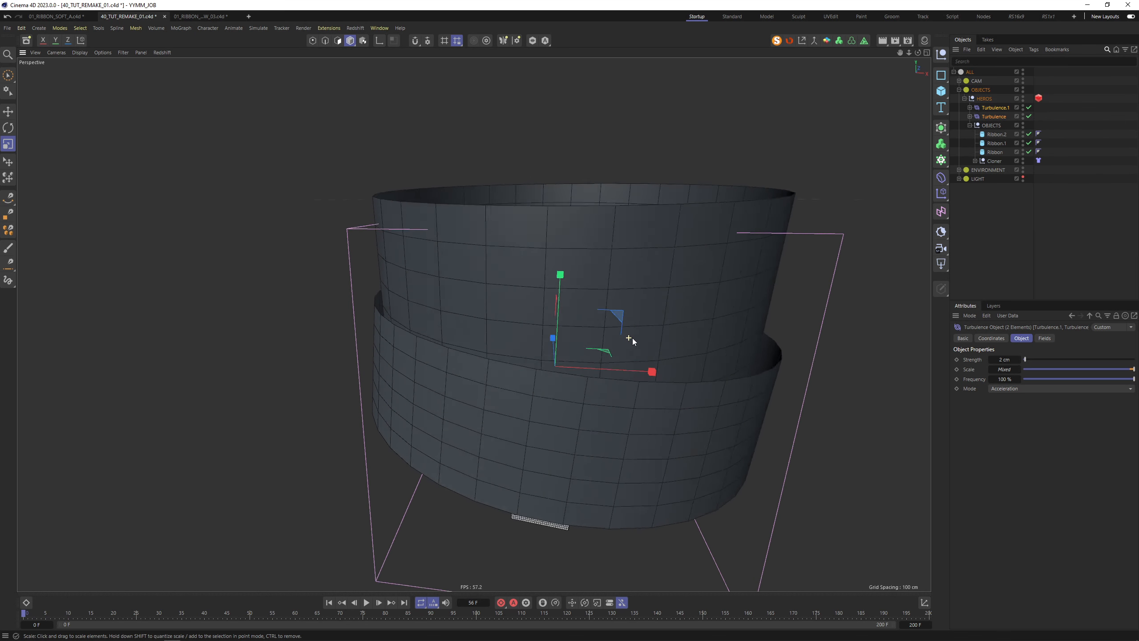
click(995, 152)
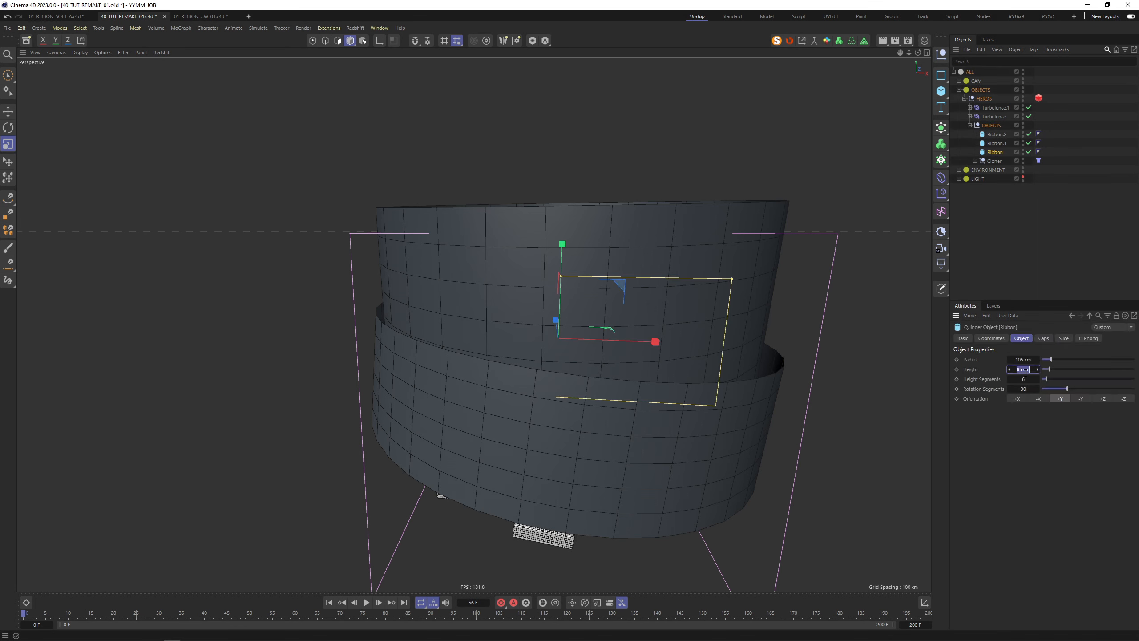
key(Return)
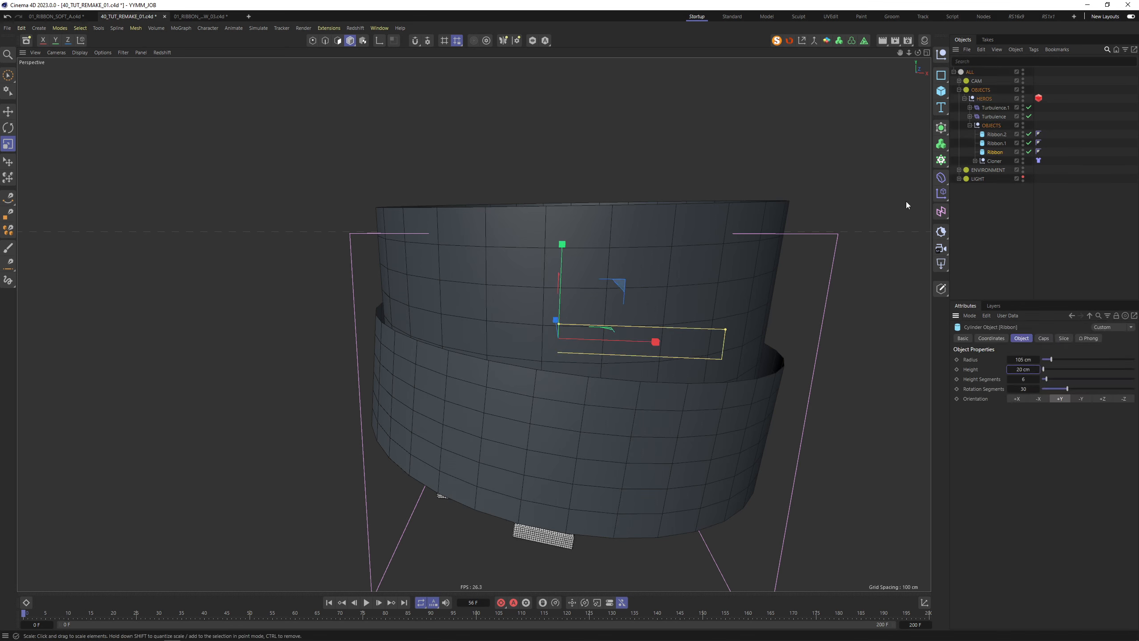
Slide the Ribbon band slightly left along X
click(1002, 143)
shift+click(999, 135)
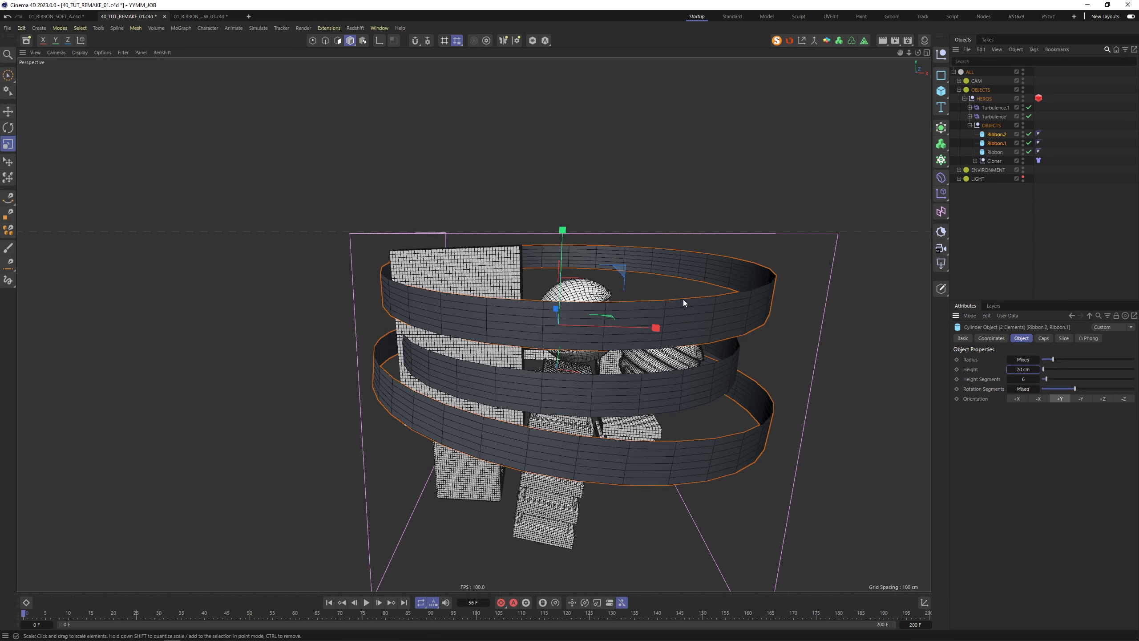
click(633, 387)
key(space)
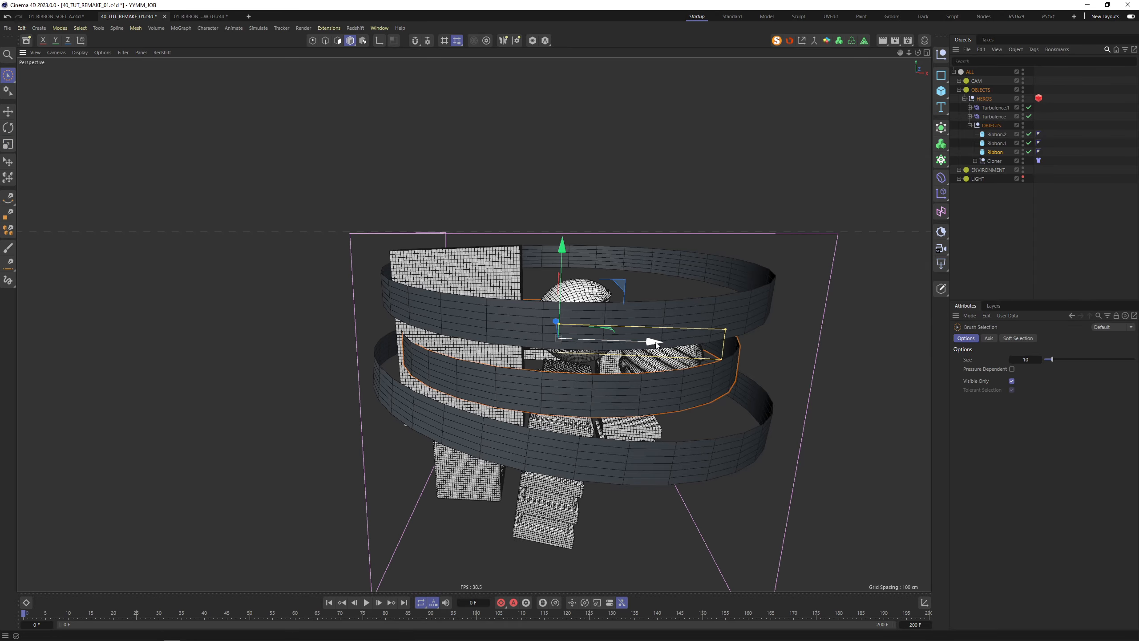
drag(656, 341, 639, 344)
alt+drag(462, 348, 261, 274)
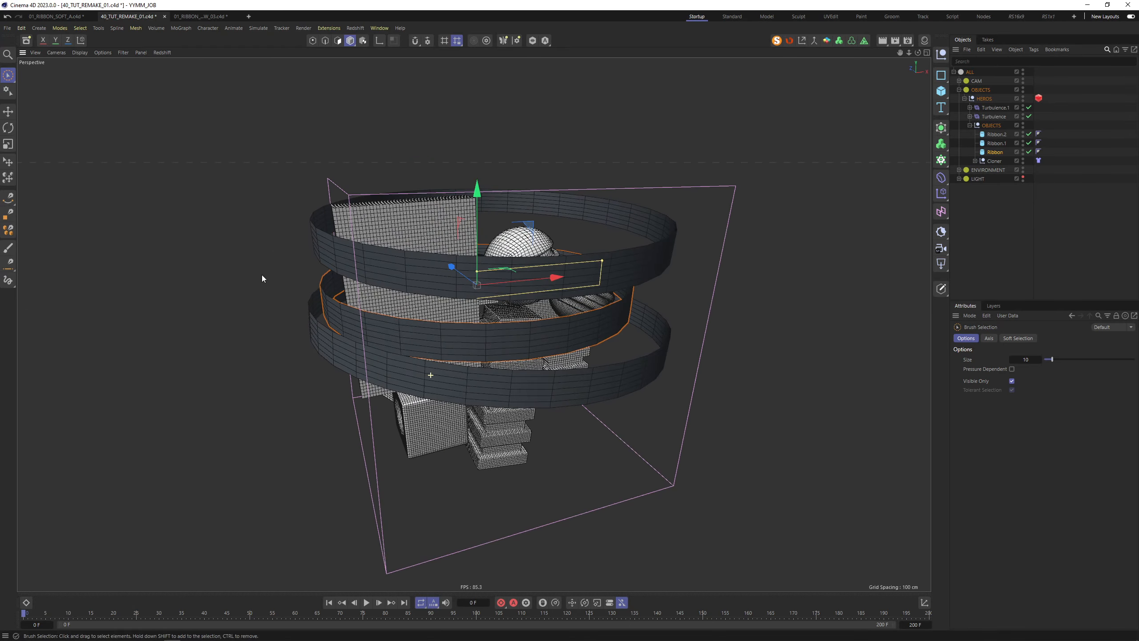
Give all three ribbons 200 rotation segments and 9 height segments
ctrl+click(996, 143)
ctrl+click(995, 153)
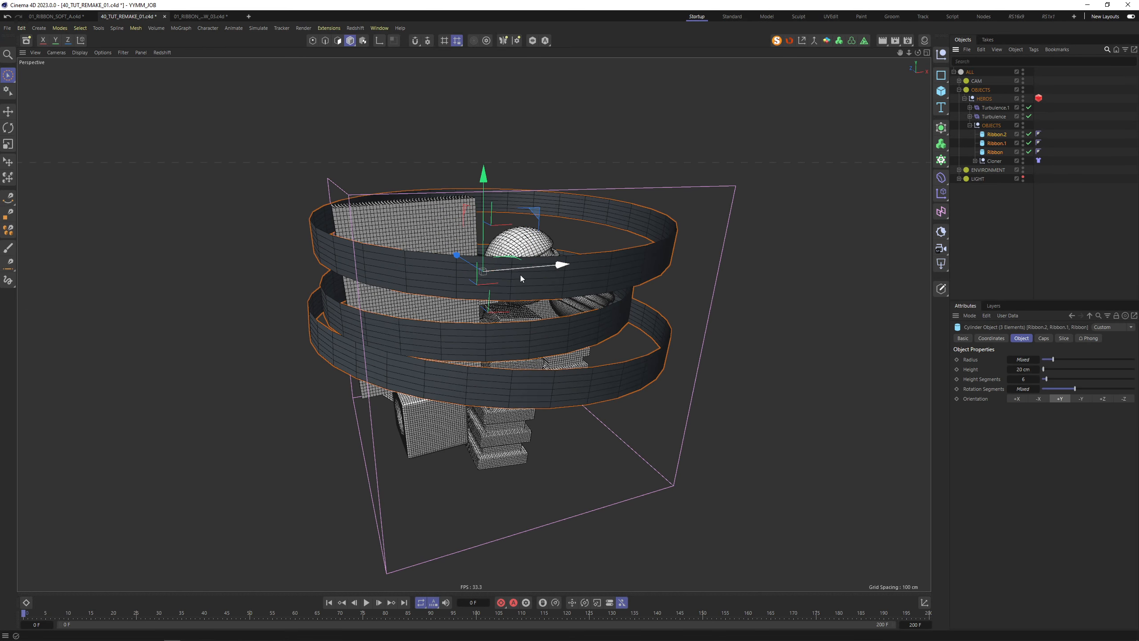
scroll(547, 274, up, 4)
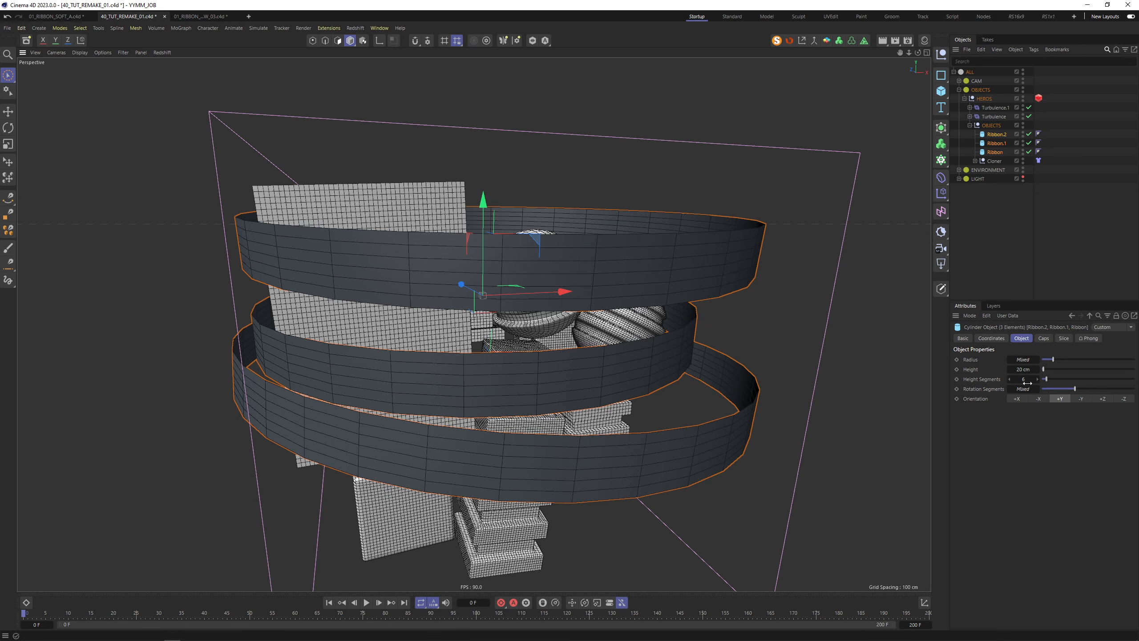
drag(1029, 379, 1024, 379)
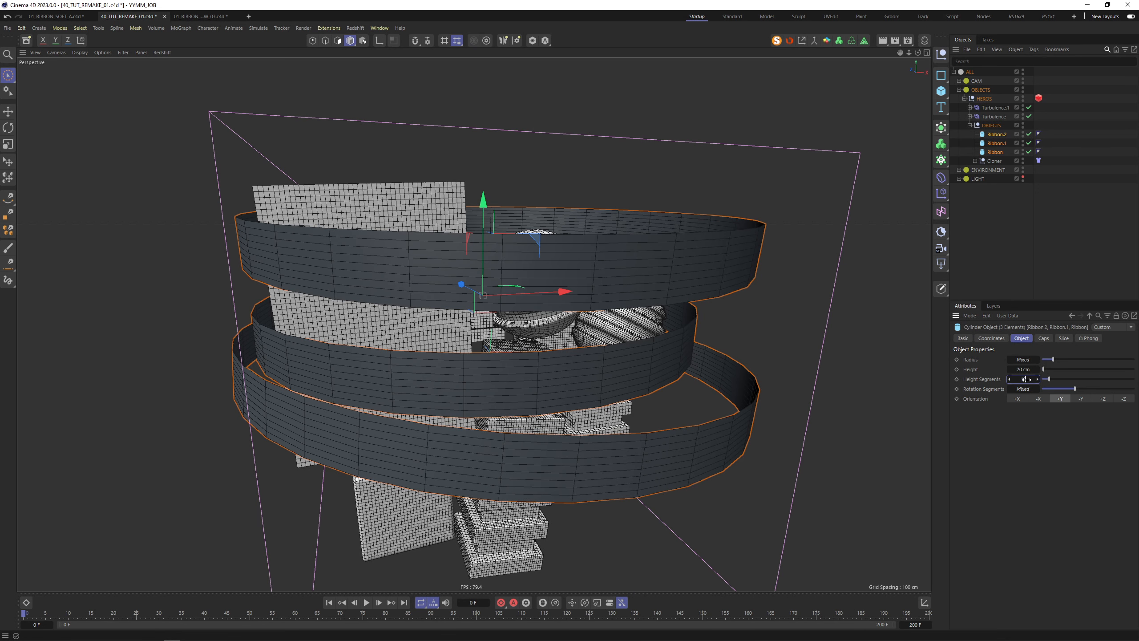
key(Tab)
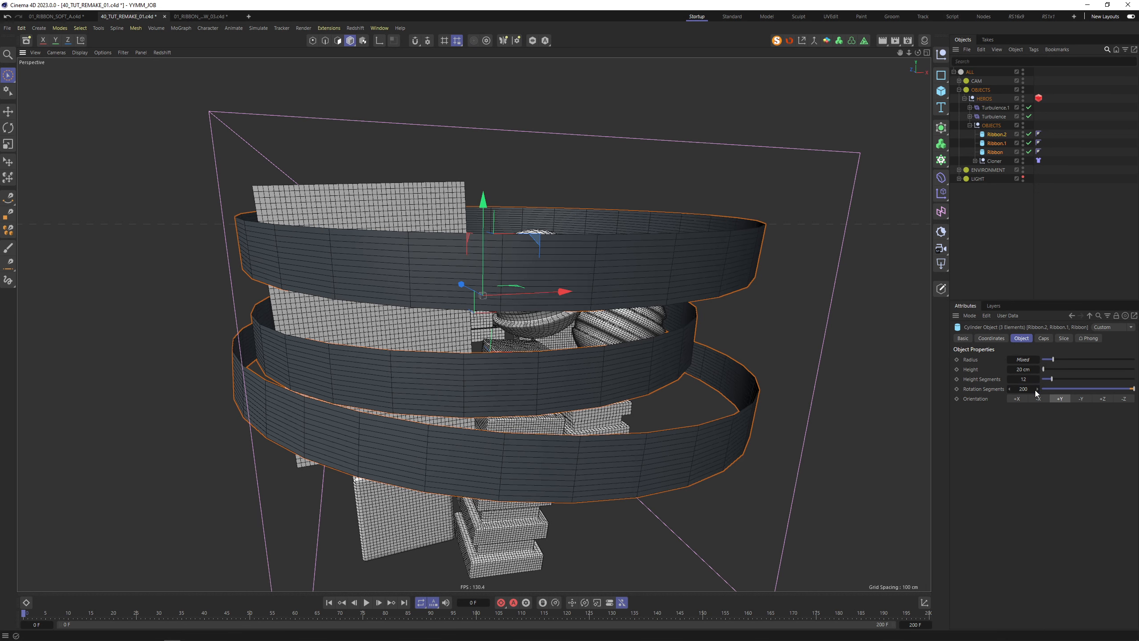
text(10)
key(Tab)
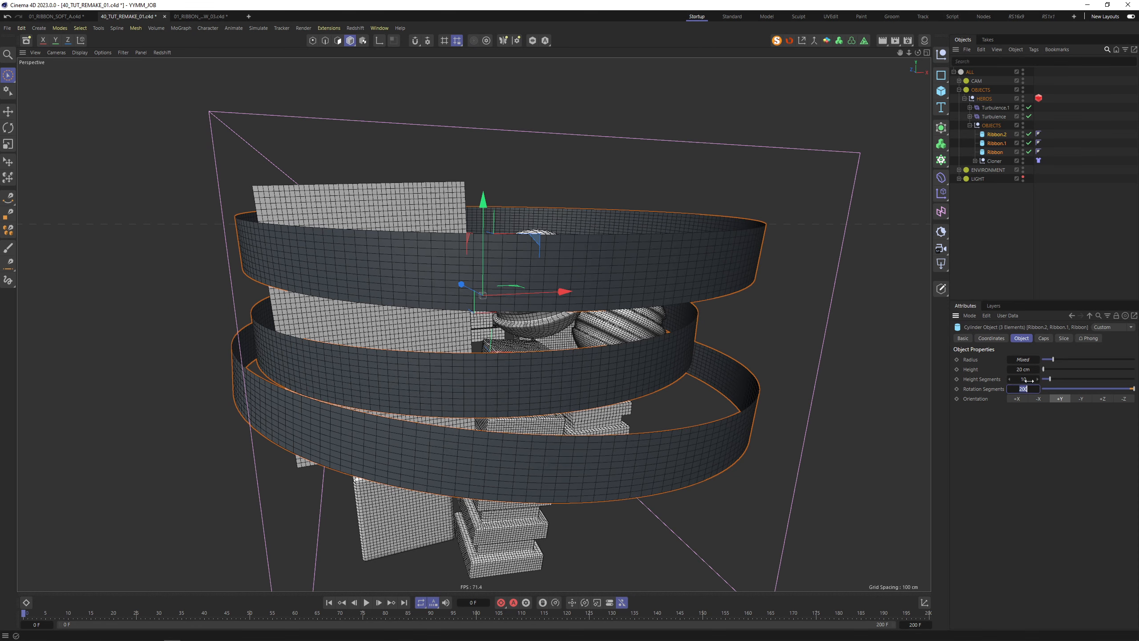
drag(1029, 381, 1025, 380)
mouse_move(608, 462)
alt+mouse_down()
mouse_move(592, 420)
mouse_move(605, 461)
alt+mouse_up()
Add a Cloth tag to each of the three Ribbon cylinders
right_click(991, 153)
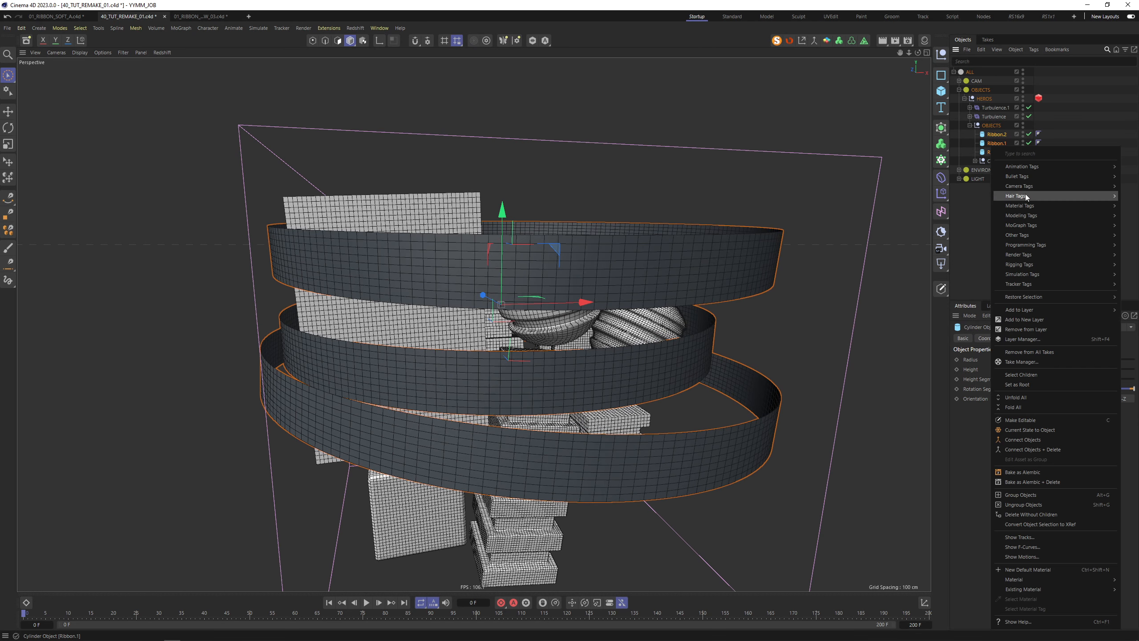
mouse_move(1028, 278)
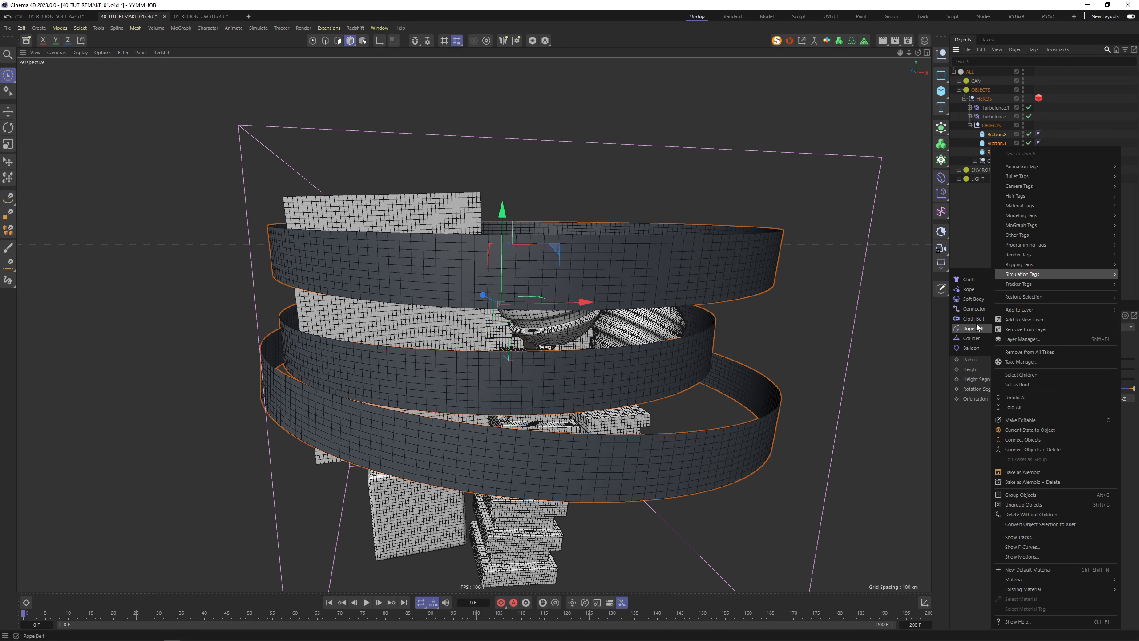
click(969, 279)
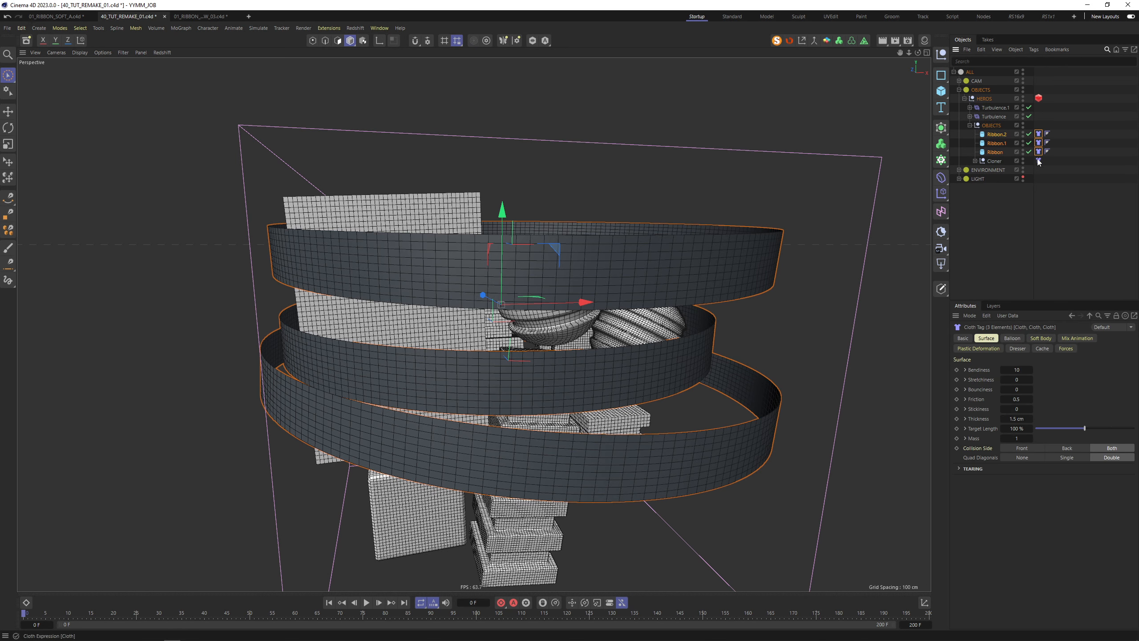
Select all eleven Cloth tags and enable Soft Body on them
click(976, 161)
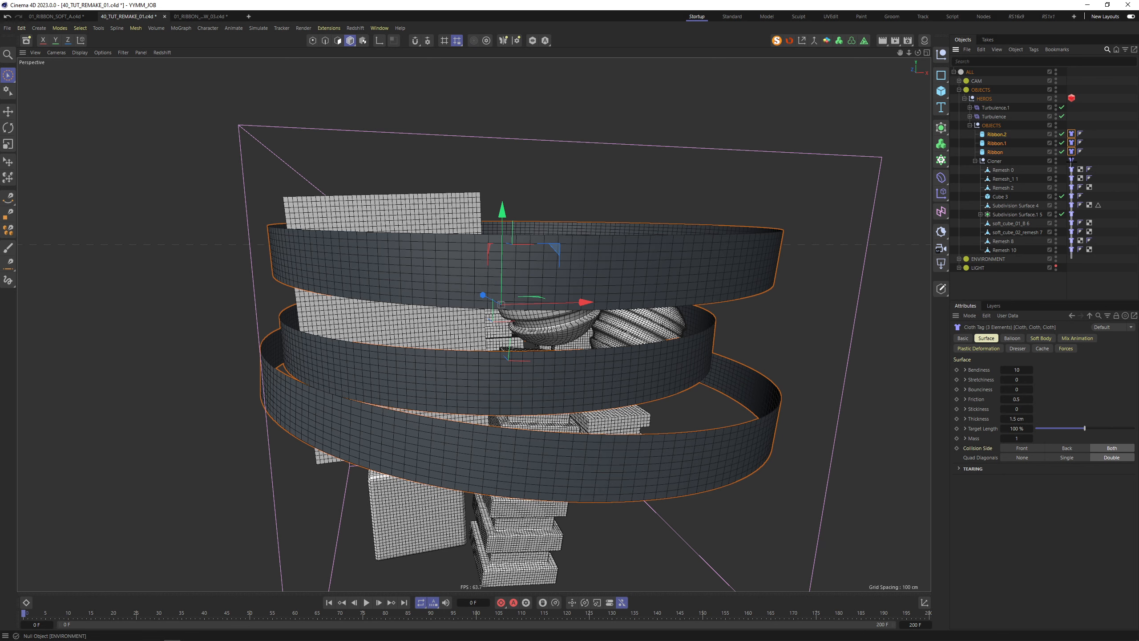
drag(1072, 160, 1071, 160)
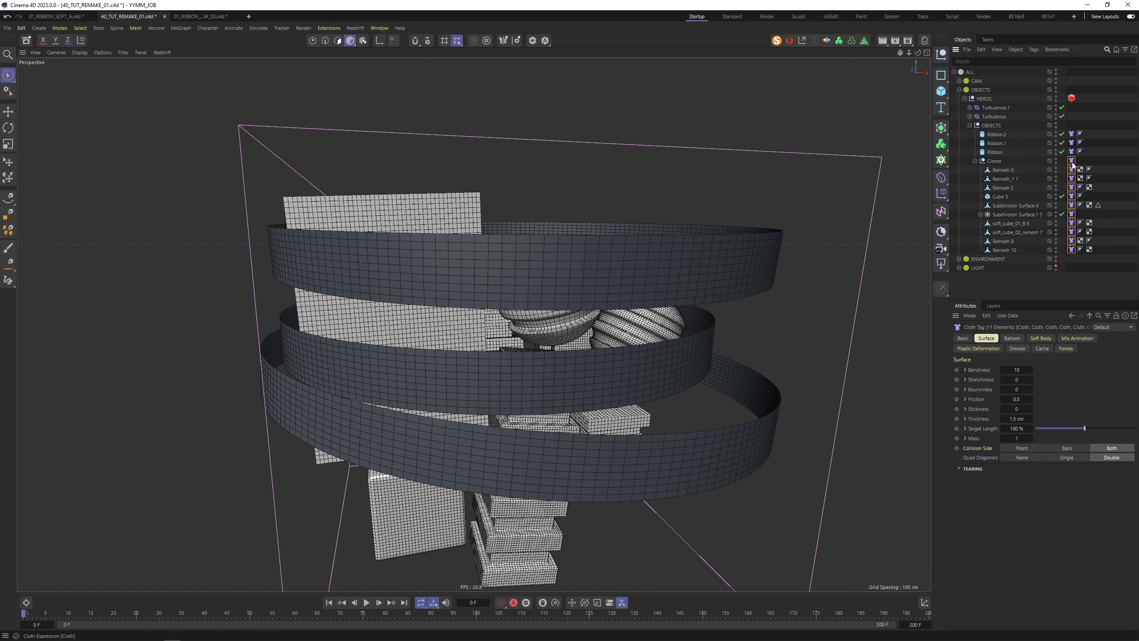
click(1041, 339)
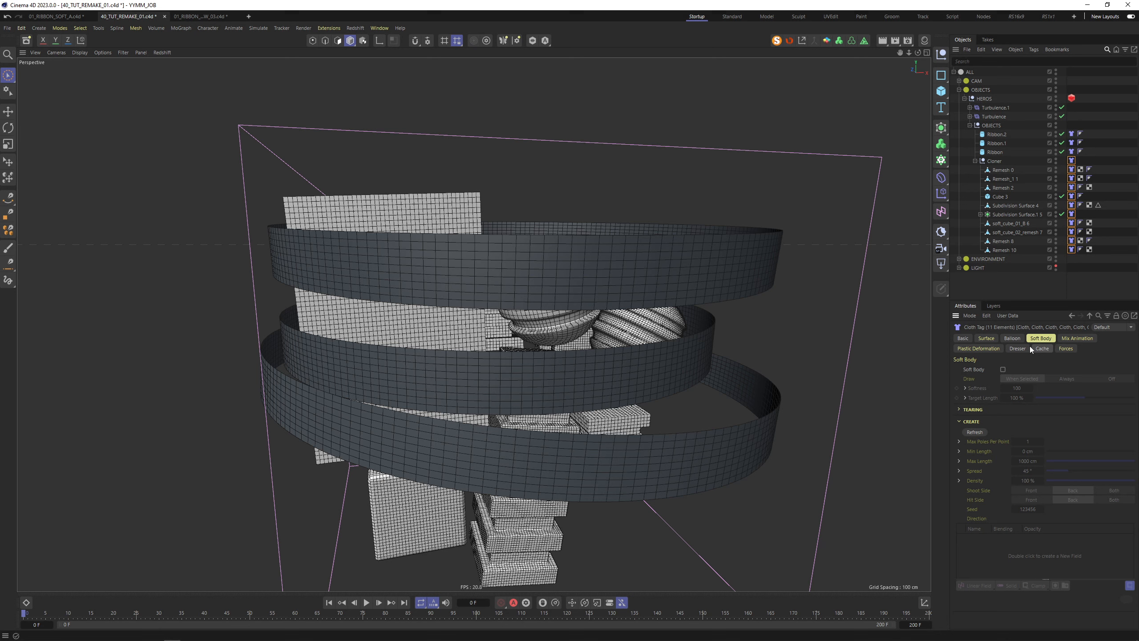
click(1003, 369)
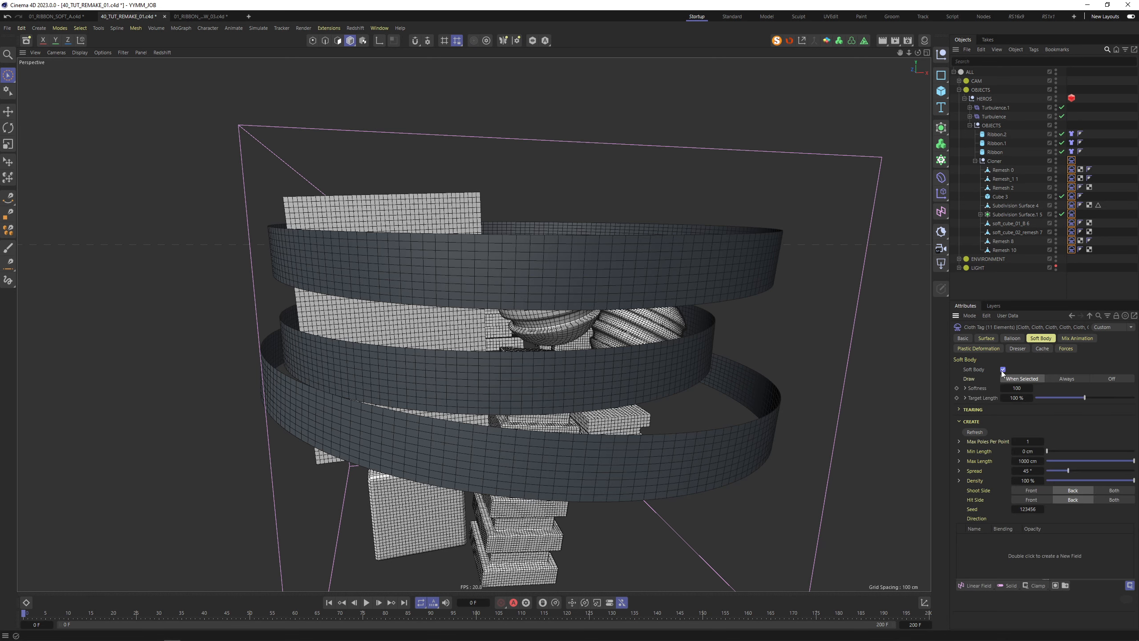
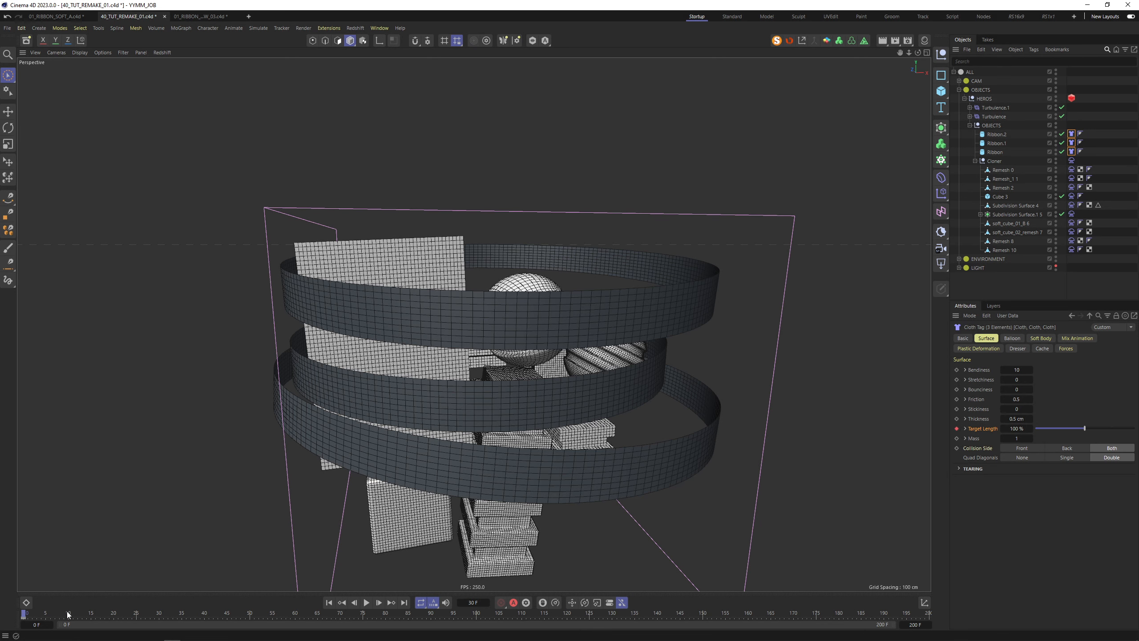
Keyframe the ribbons' cloth Target Length at 100% and 50% on the timeline, then return to frame 0
click(1016, 428)
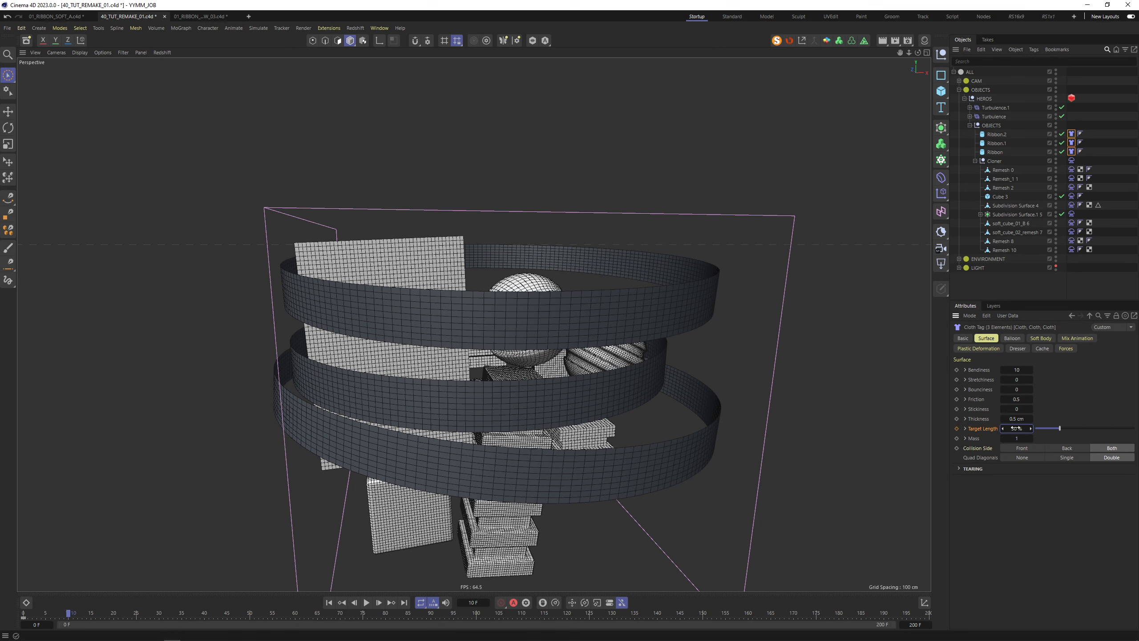
click(928, 613)
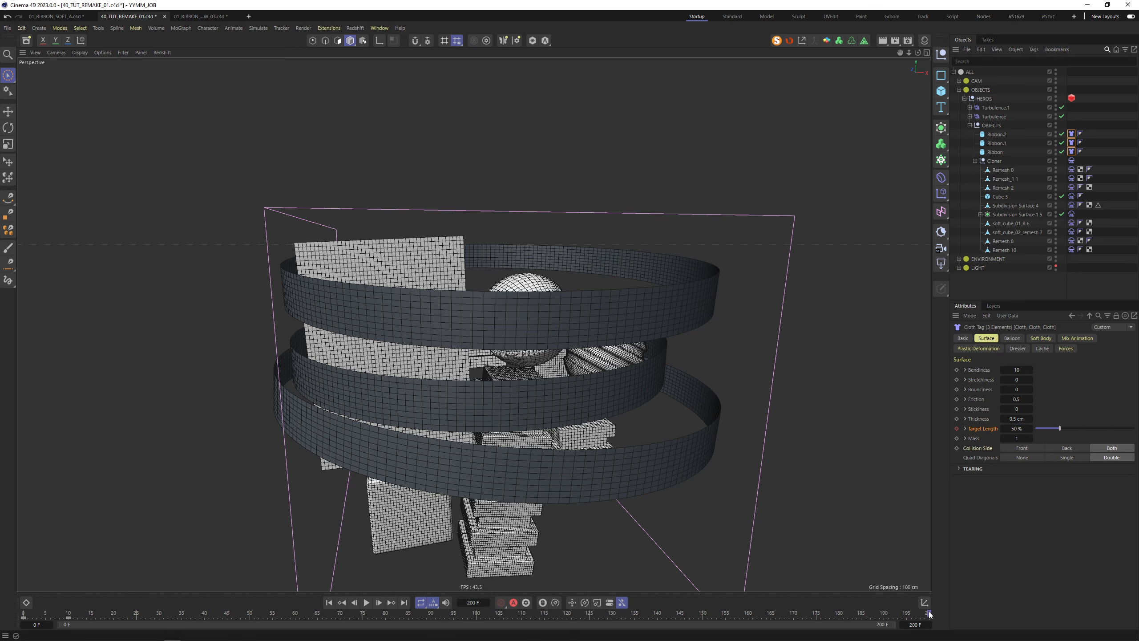
click(1015, 428)
click(329, 602)
Set the ribbon cloth Mass to 2 and test-play the simulation, then rewind
click(1015, 438)
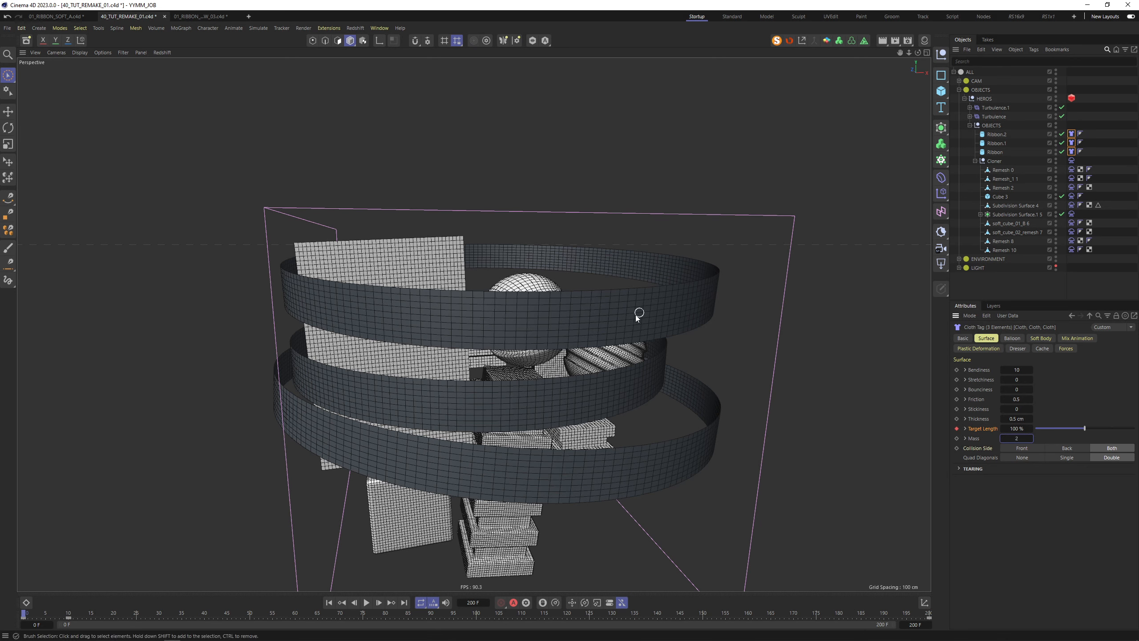
key(F8)
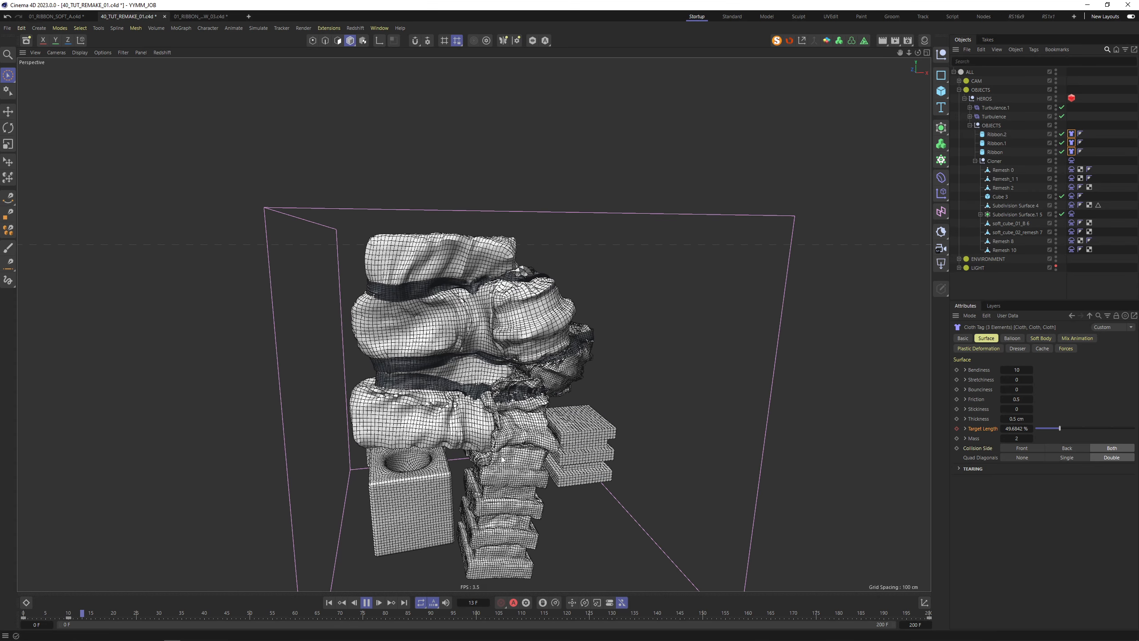
click(366, 602)
click(330, 602)
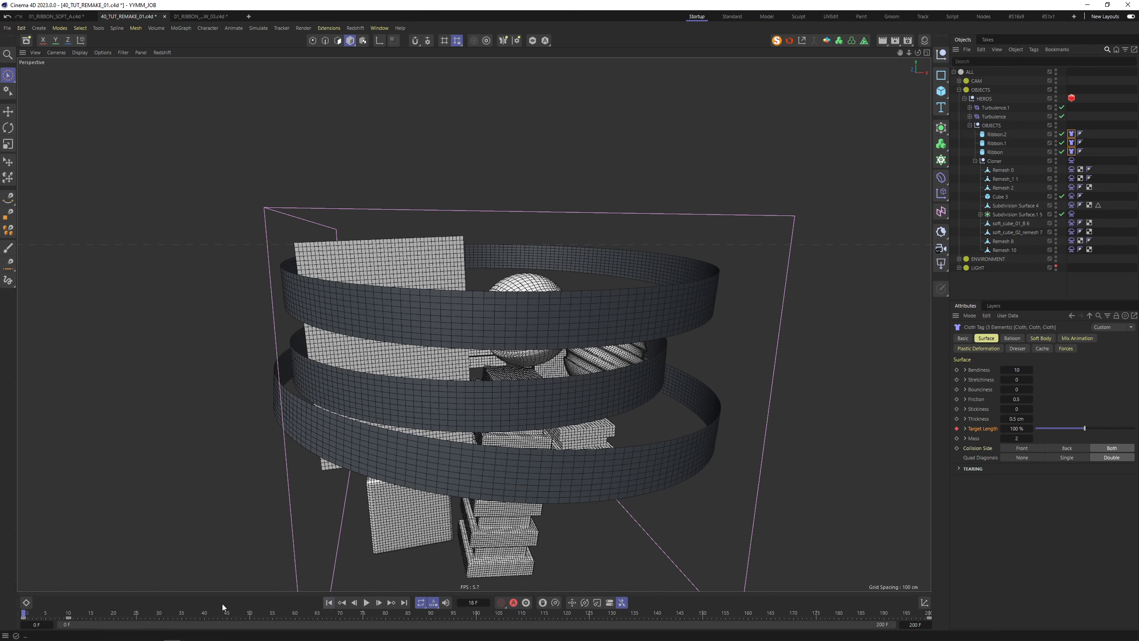
Move the 50% Target Length key to frame 30 and check the tighter wrapping from two angles
drag(68, 619, 145, 623)
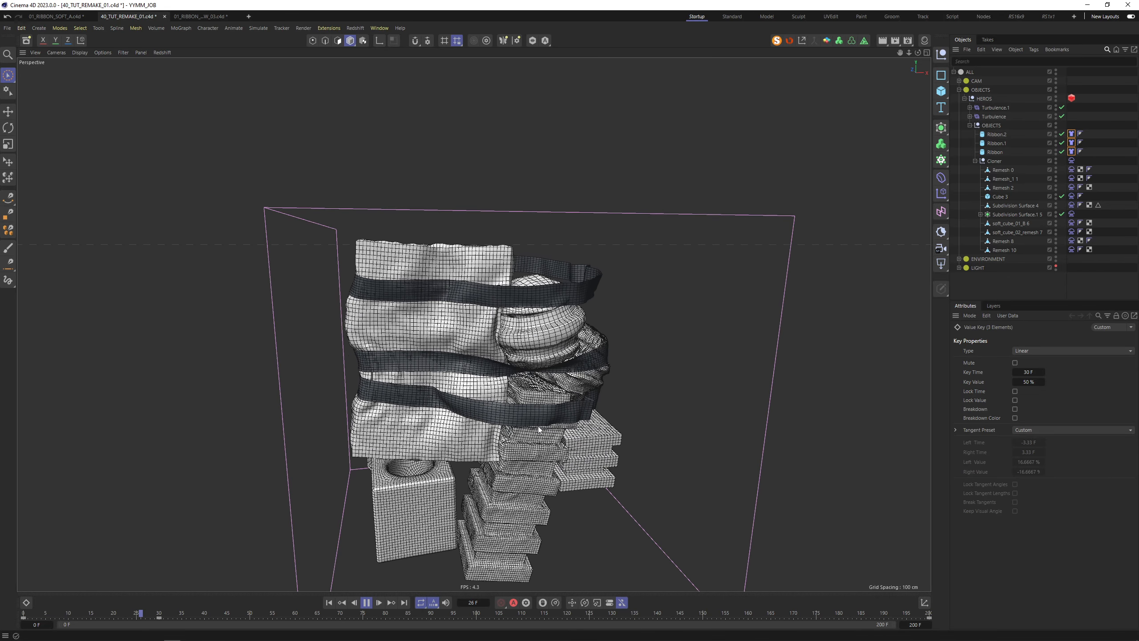
click(366, 602)
alt+drag(618, 390, 663, 261)
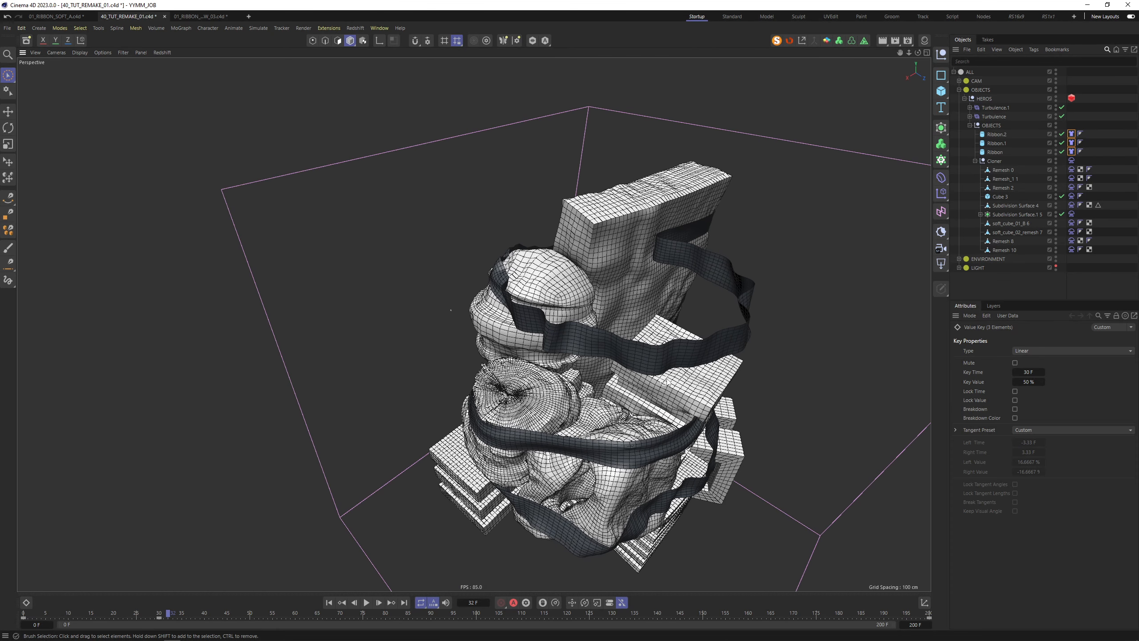
mouse_move(586, 419)
alt+mouse_down()
mouse_move(594, 394)
mouse_move(749, 344)
mouse_move(760, 353)
alt+mouse_up()
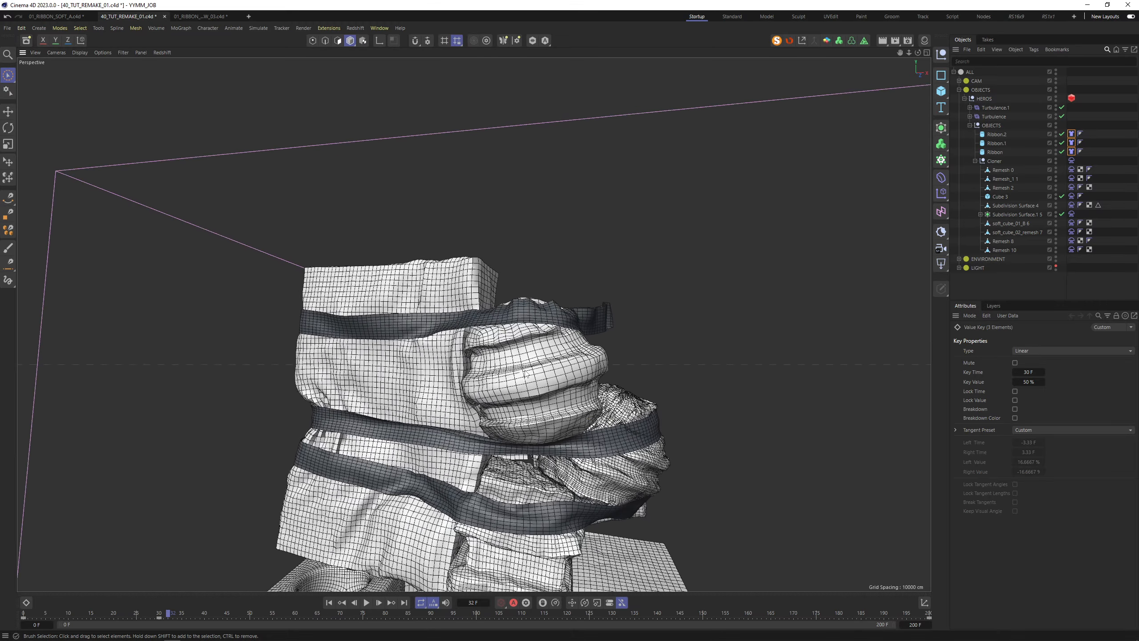
click(329, 603)
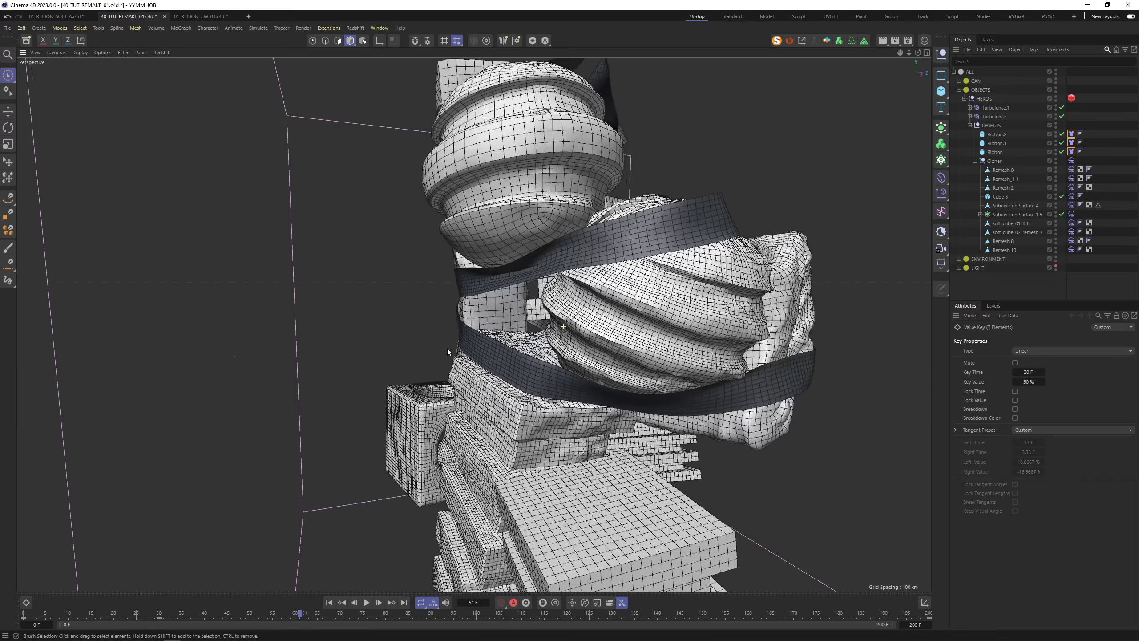
alt+drag(447, 348, 415, 422)
scroll(634, 309, up, 5)
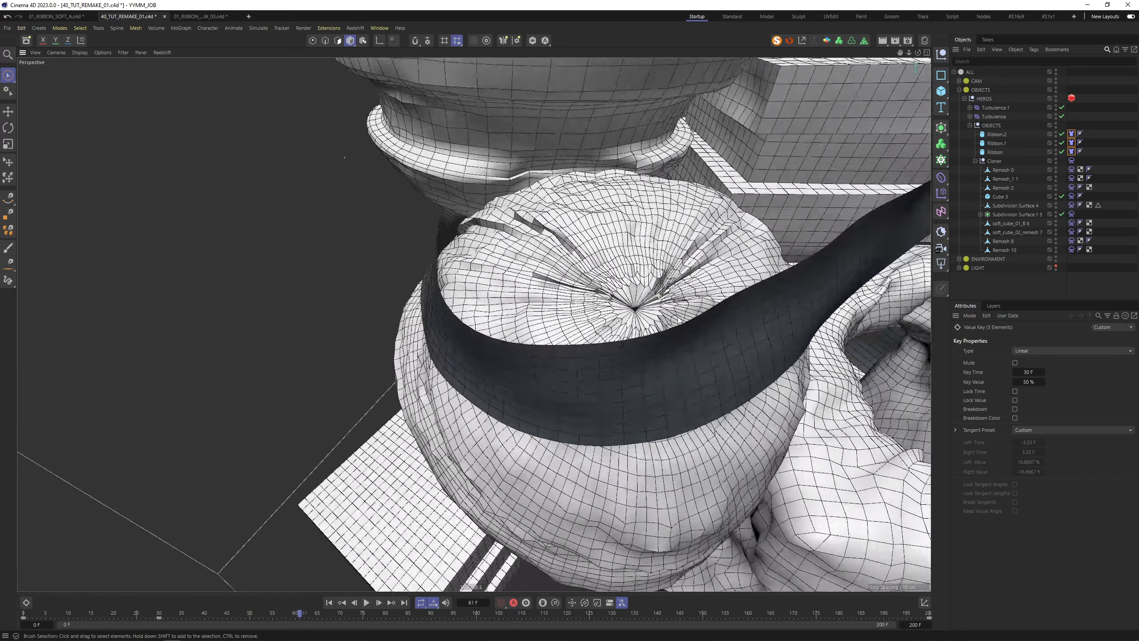
alt+drag(633, 278, 632, 309)
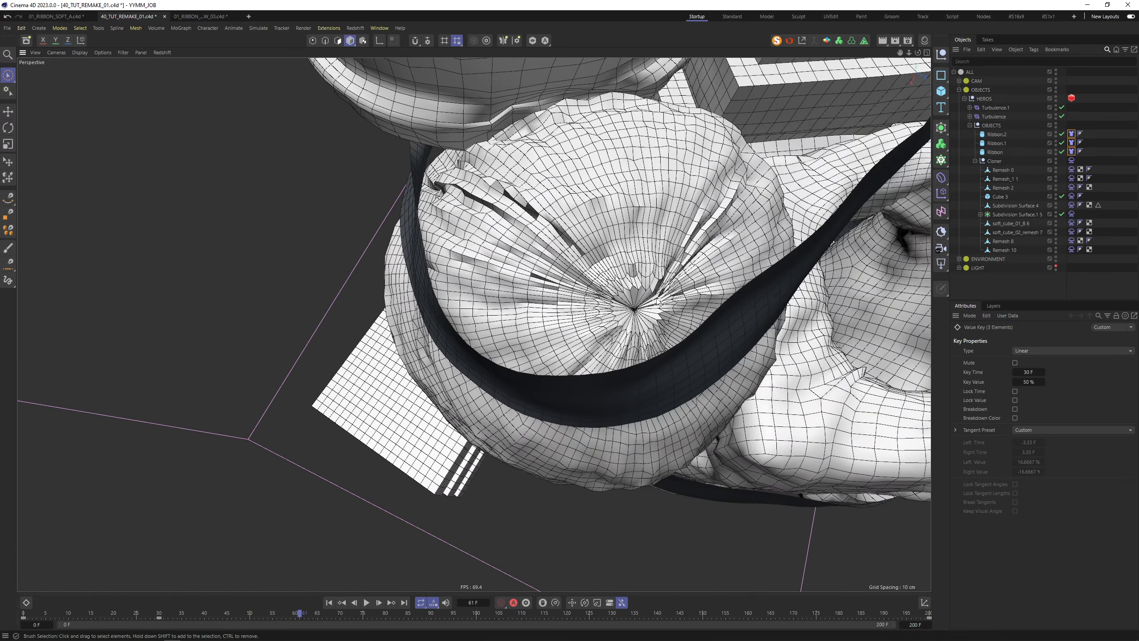
scroll(647, 285, down, 8)
alt+drag(640, 274, 732, 155)
scroll(668, 253, up, 4)
alt+drag(668, 253, 639, 261)
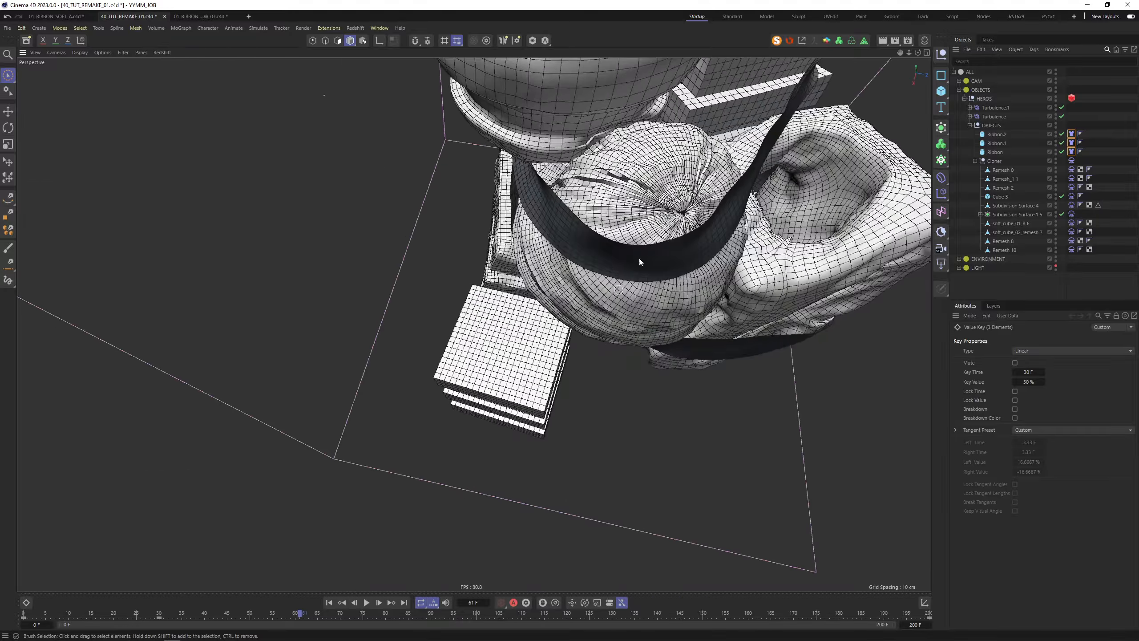
alt+drag(698, 215, 677, 179)
scroll(606, 224, down, 5)
alt+drag(519, 341, 594, 277)
key(shift+f)
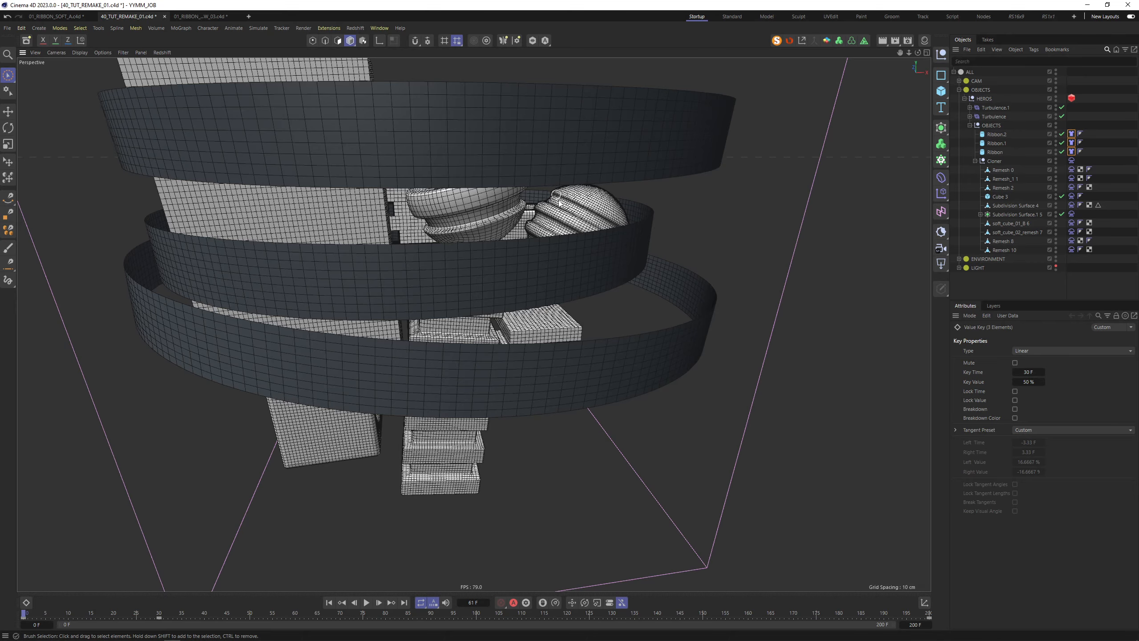
Wrap the small sphere's Subdivision Surface.1 5 in a Remesh object
alt+drag(559, 203, 602, 318)
scroll(621, 290, up, 4)
click(625, 289)
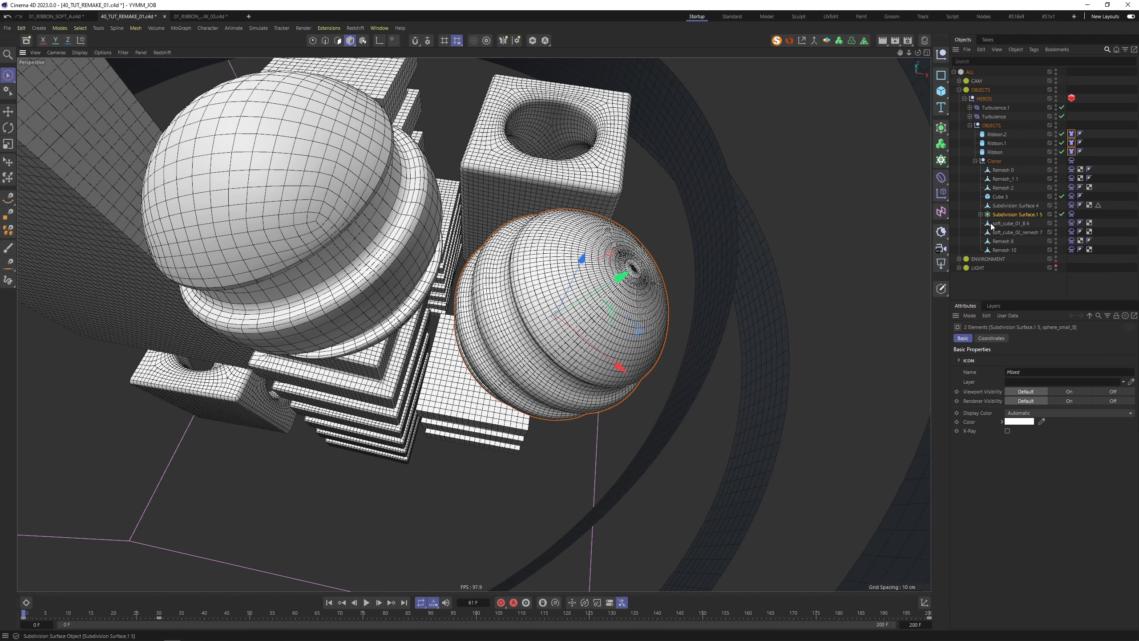
click(981, 214)
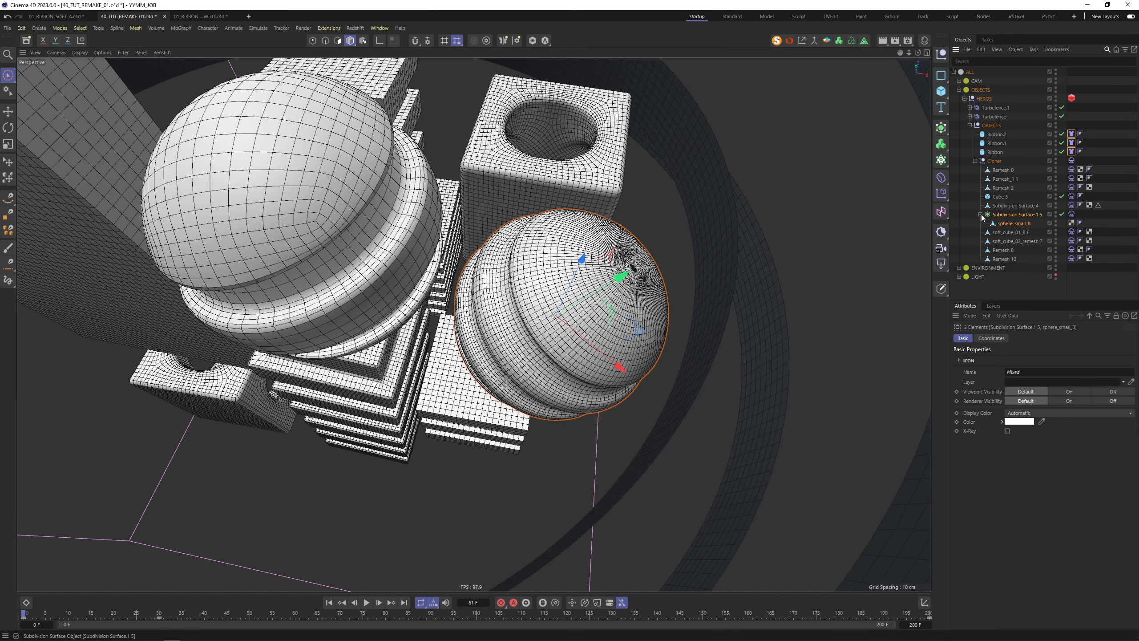
alt+click(864, 41)
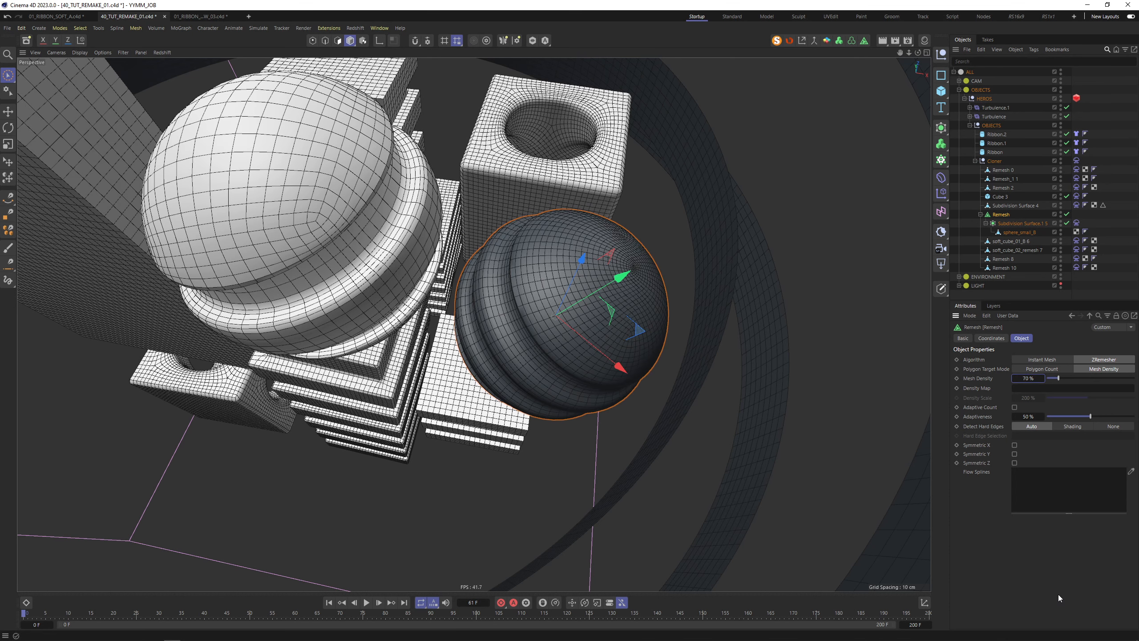
Try Remesh Mesh Density values of 60%, 50%, 45% and 40% on the sphere
scroll(594, 293, up, 3)
text(60)
key(Return)
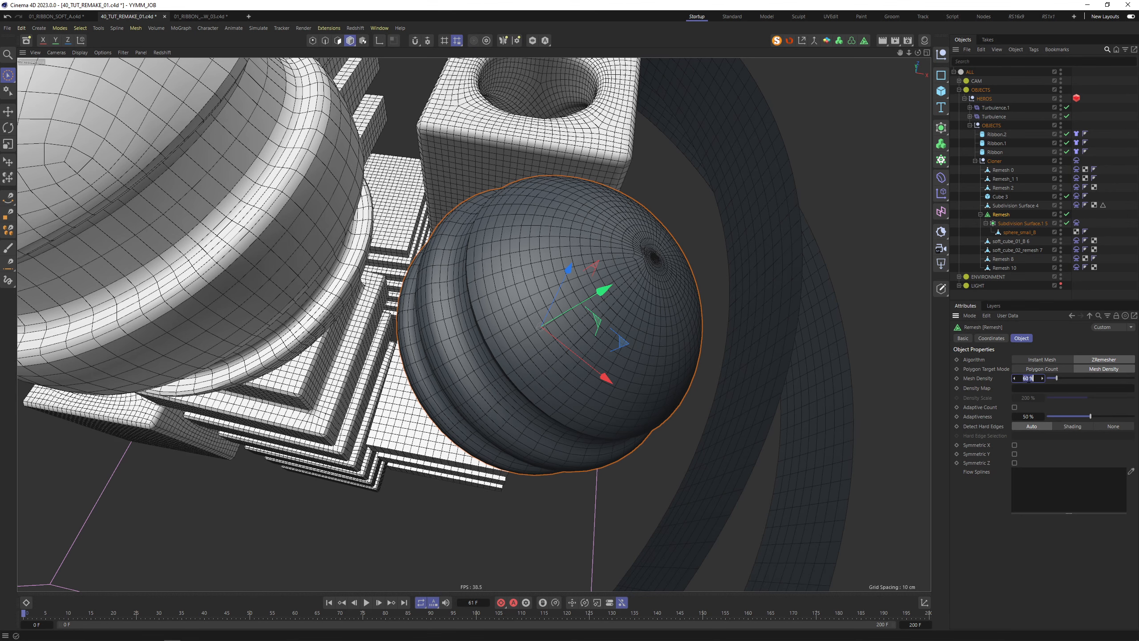
text(50)
key(Return)
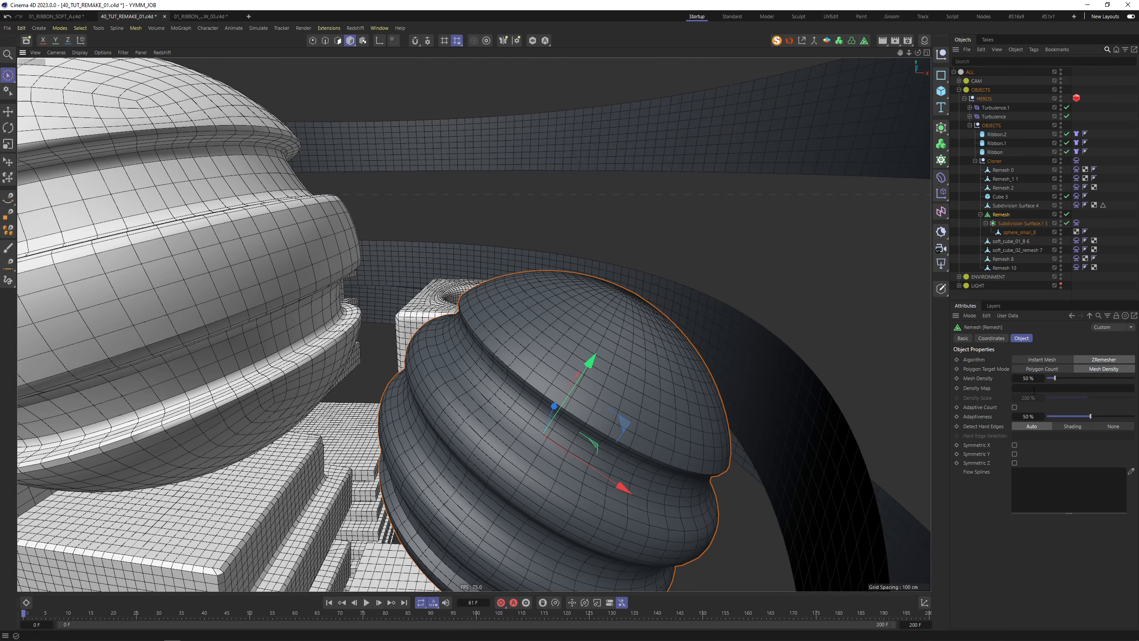
double_click(1032, 379)
text(45)
key(Return)
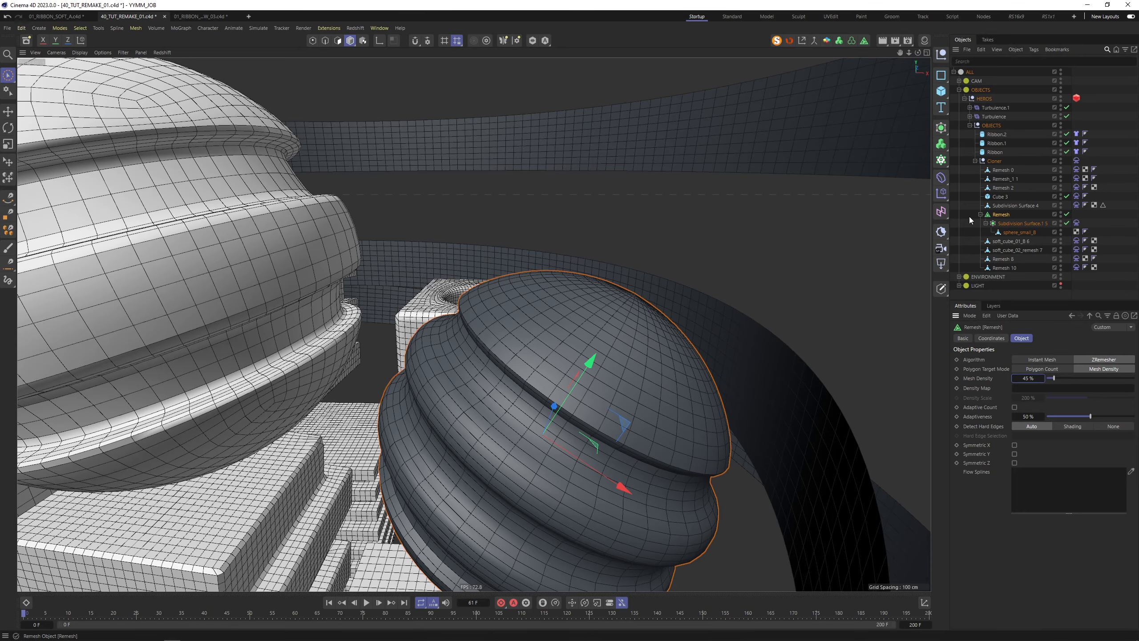
alt+drag(583, 369, 713, 305)
click(1029, 378)
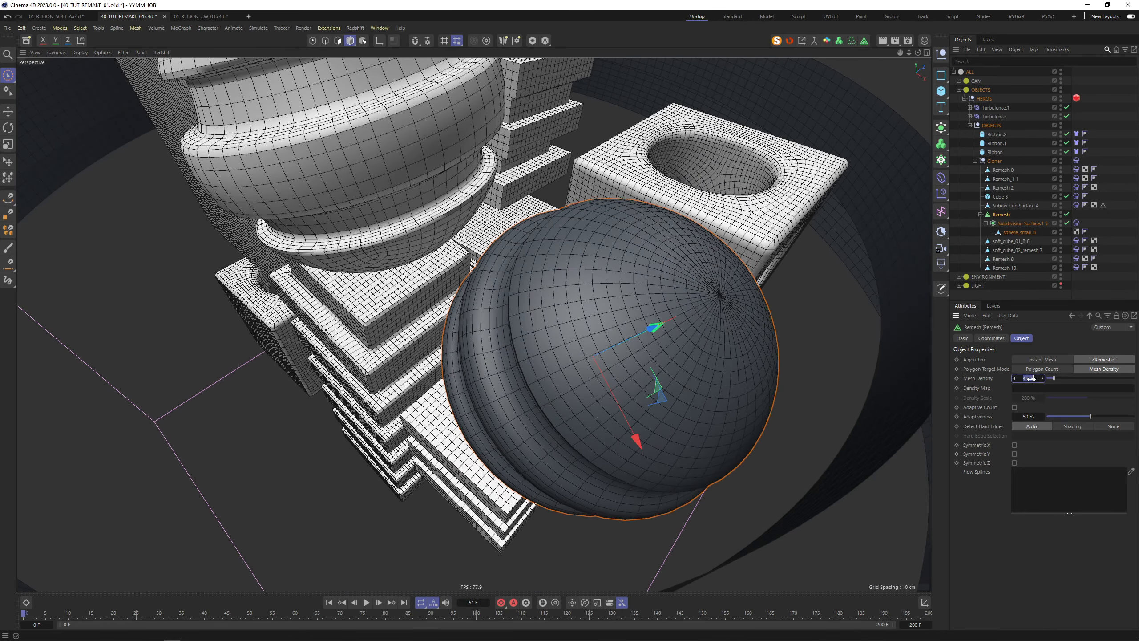
text(40)
key(Return)
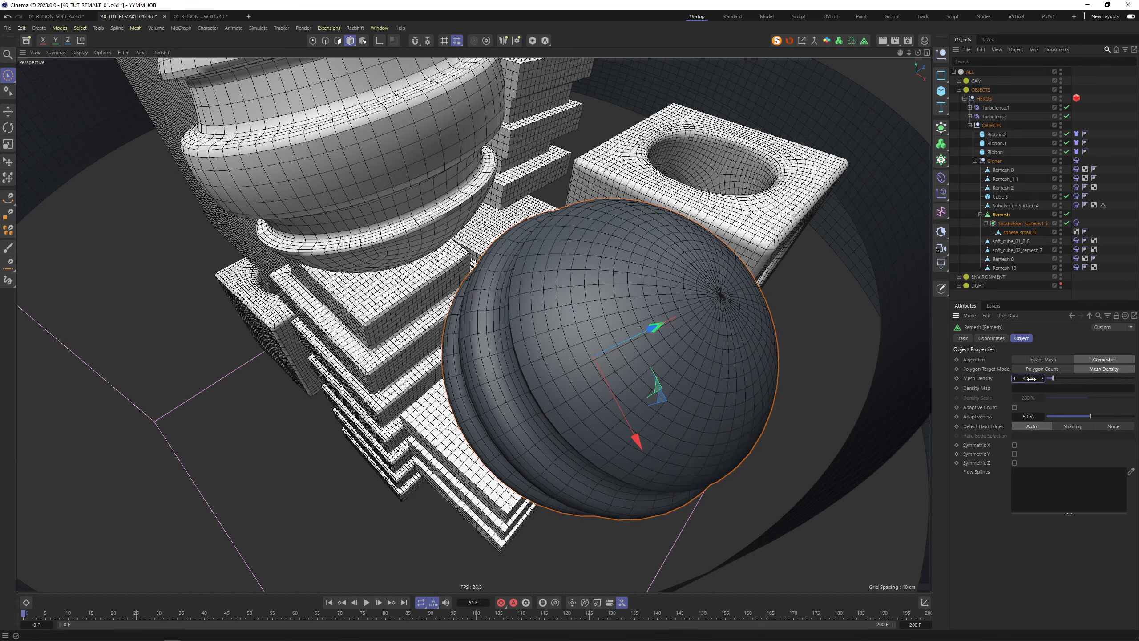
Set the sphere's subdivision viewport and render levels to 1
click(1025, 223)
click(1028, 369)
text(1)
key(Tab)
text(1)
key(Return)
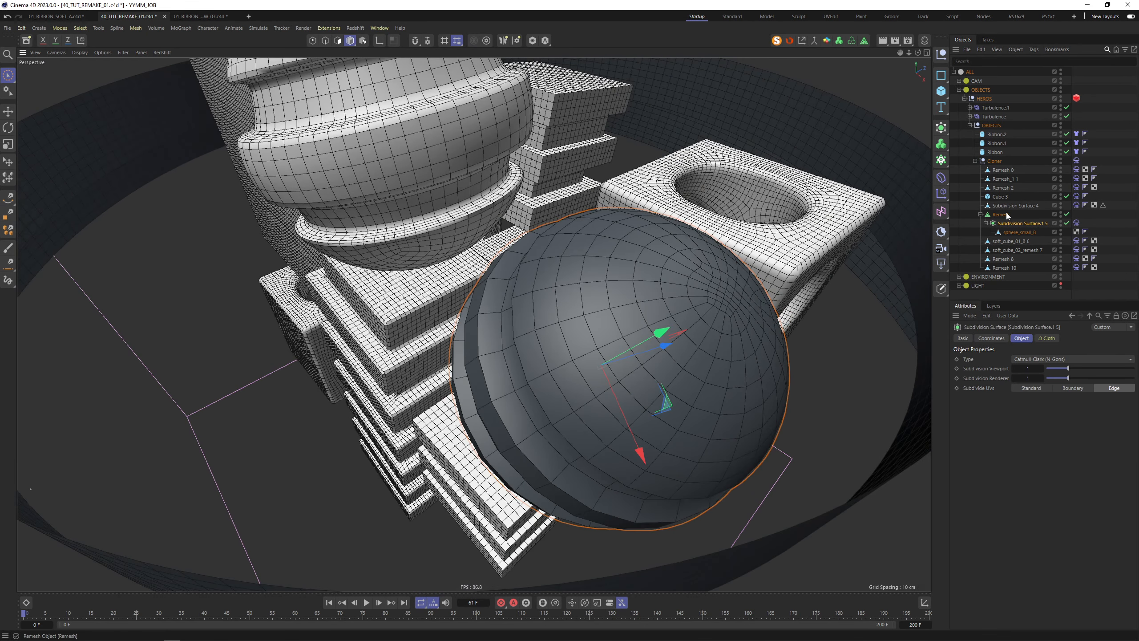
Raise the Remesh Mesh Density to 95% and bake the sphere into editable polygons
click(1001, 215)
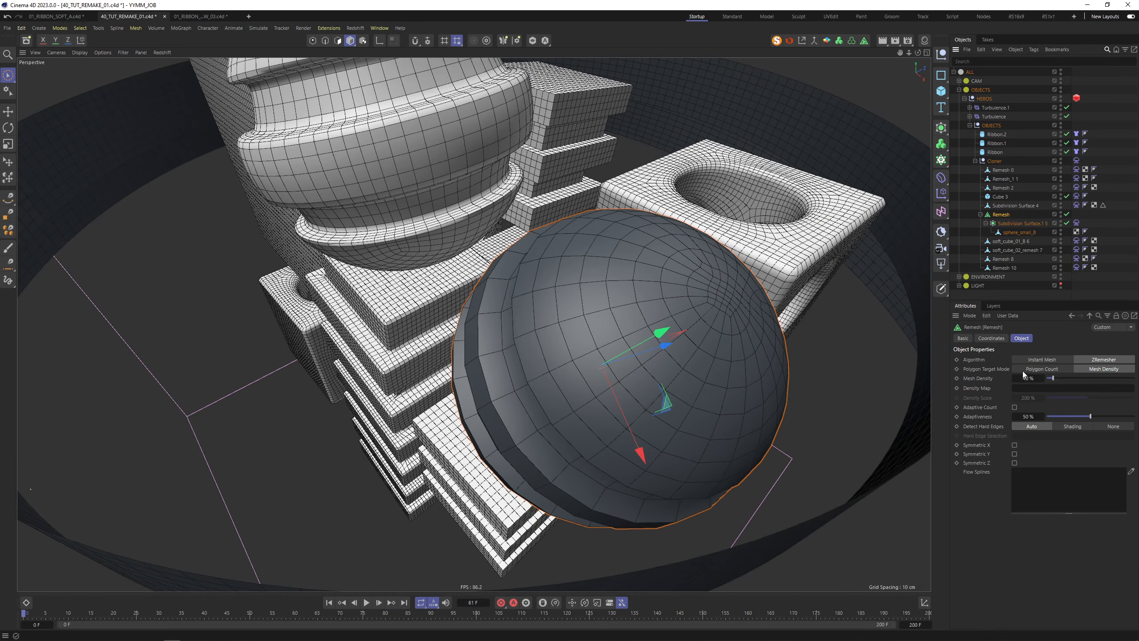
click(1027, 379)
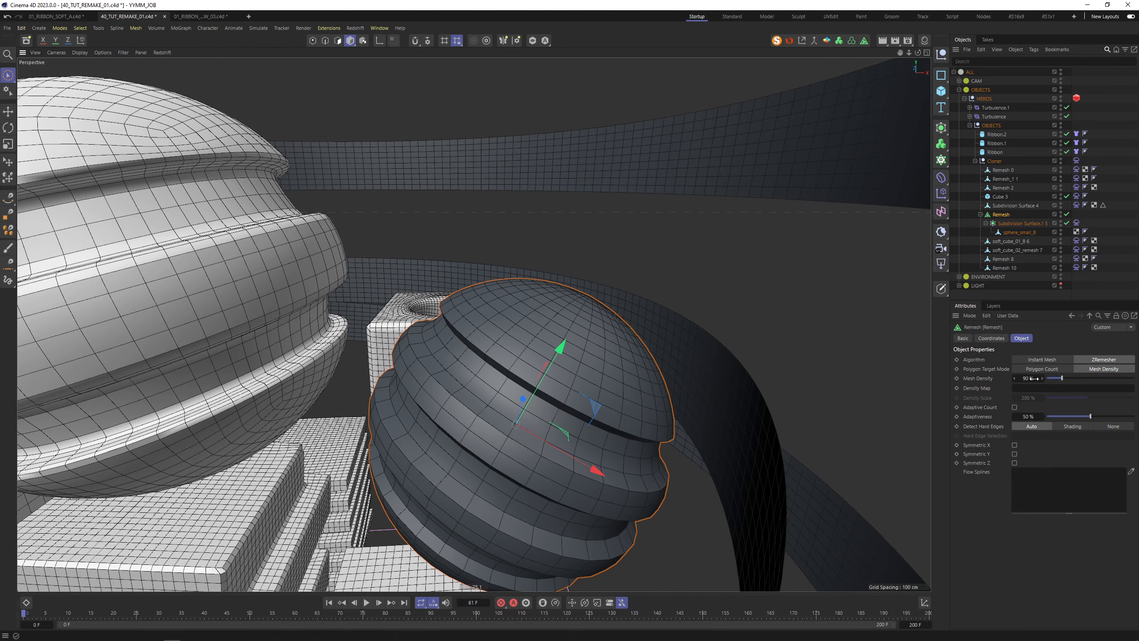
click(1027, 378)
drag(1028, 378, 1062, 377)
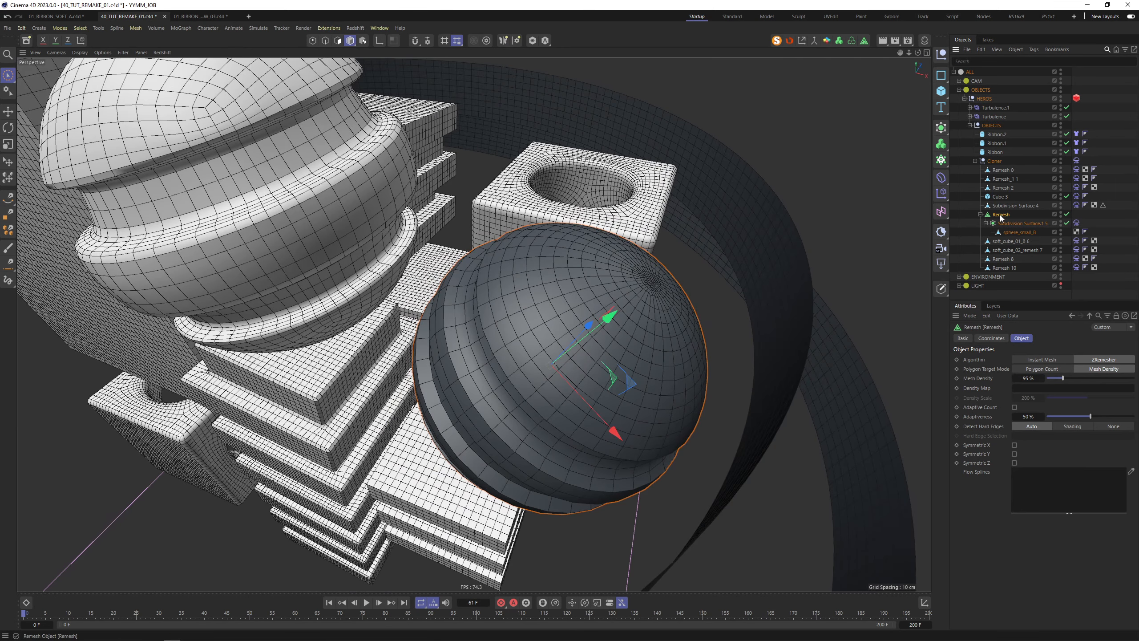
key(c)
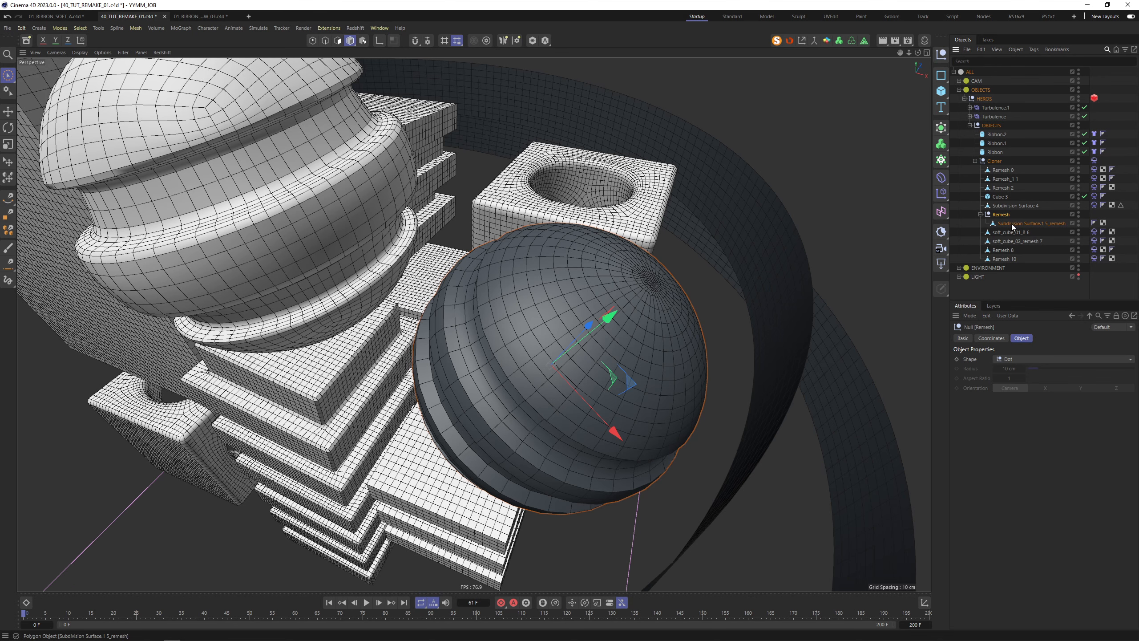
drag(1005, 223, 1002, 211)
click(997, 223)
key(Delete)
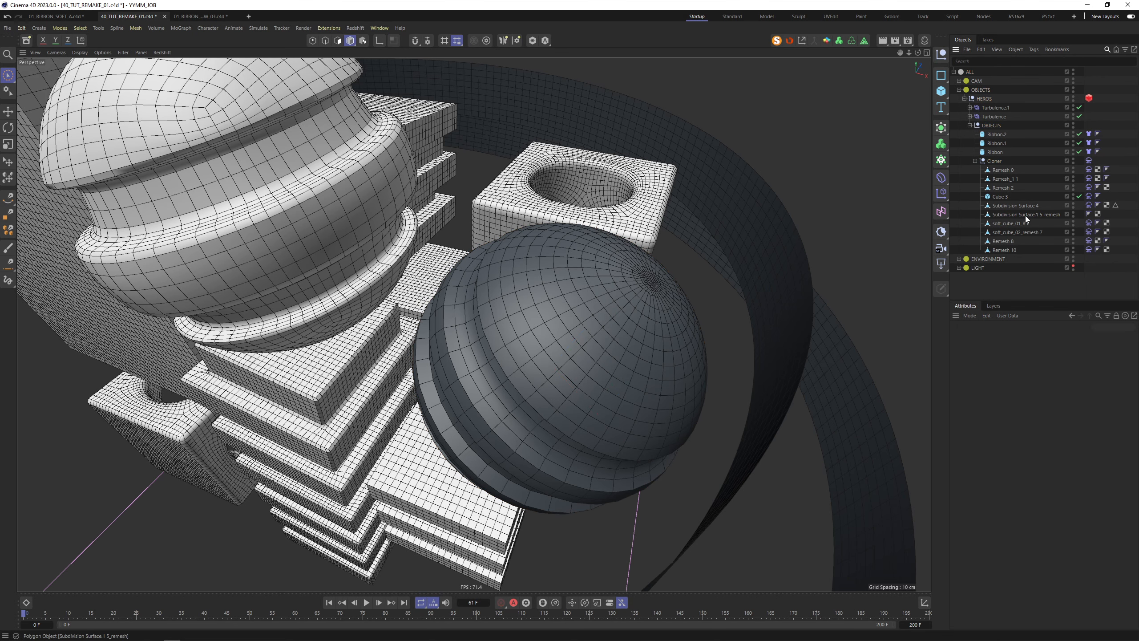
click(1025, 214)
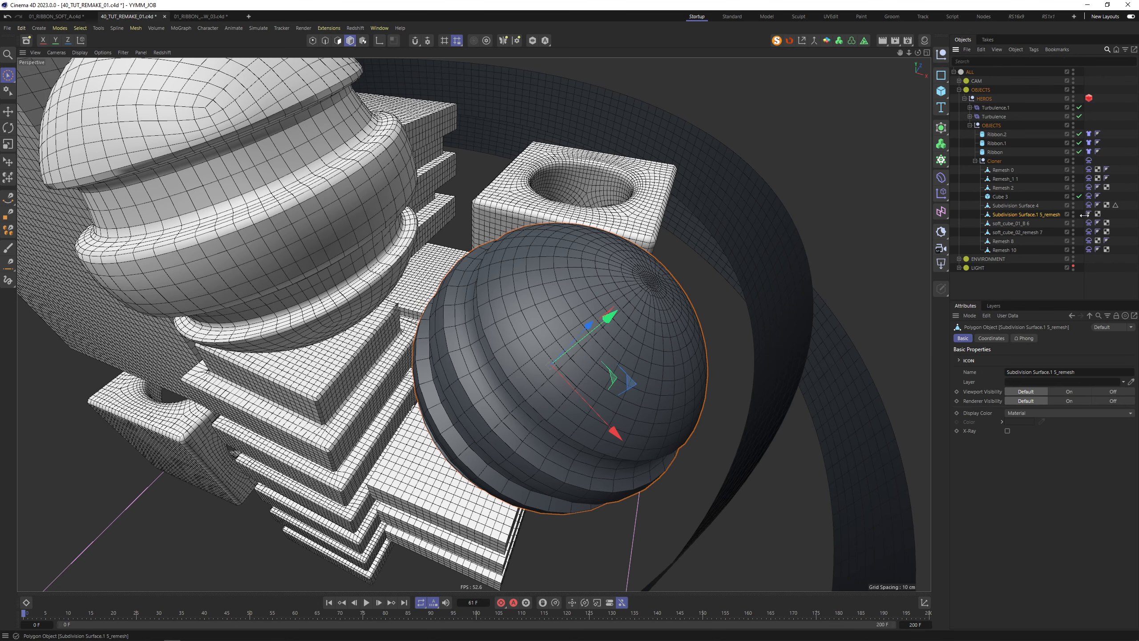
click(924, 40)
drag(1026, 216, 1026, 215)
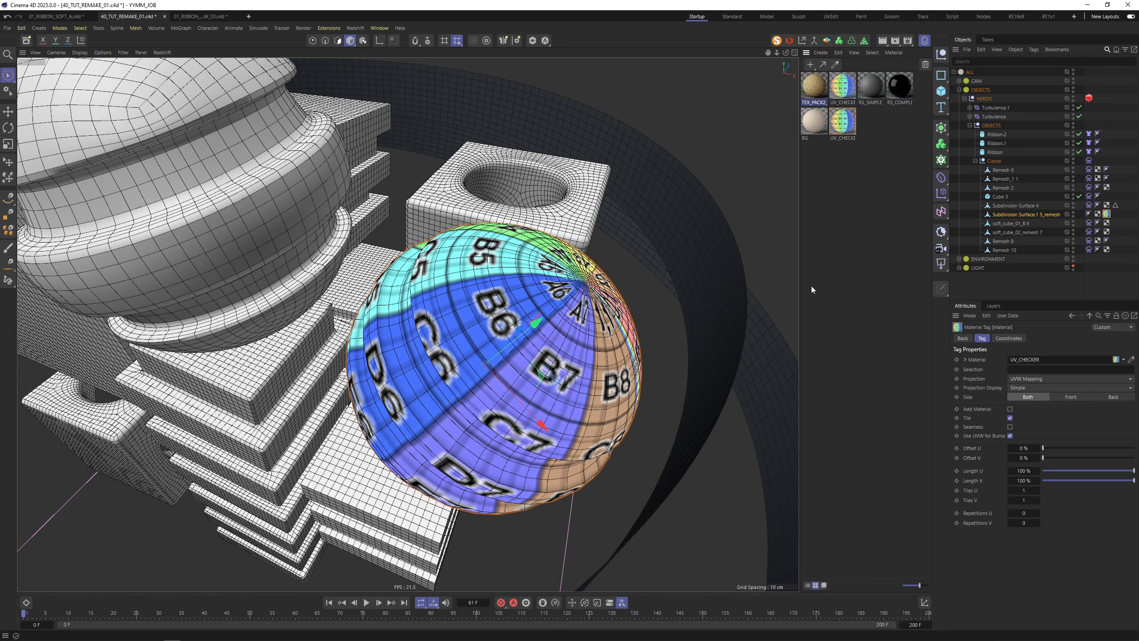
alt+drag(594, 295, 585, 319)
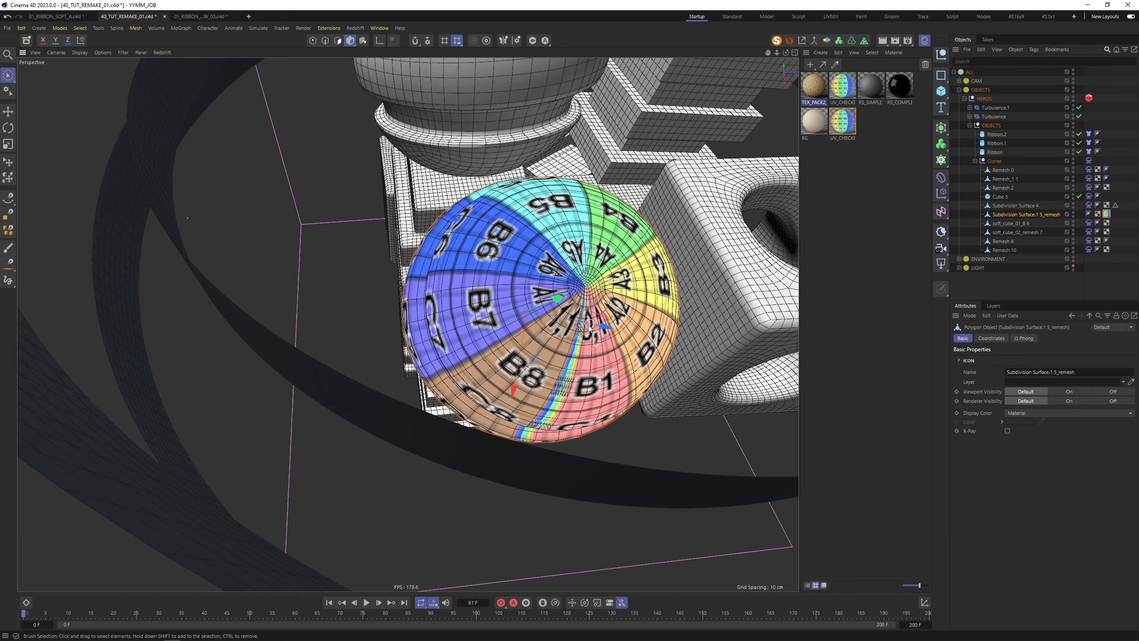
alt+drag(554, 284, 659, 252)
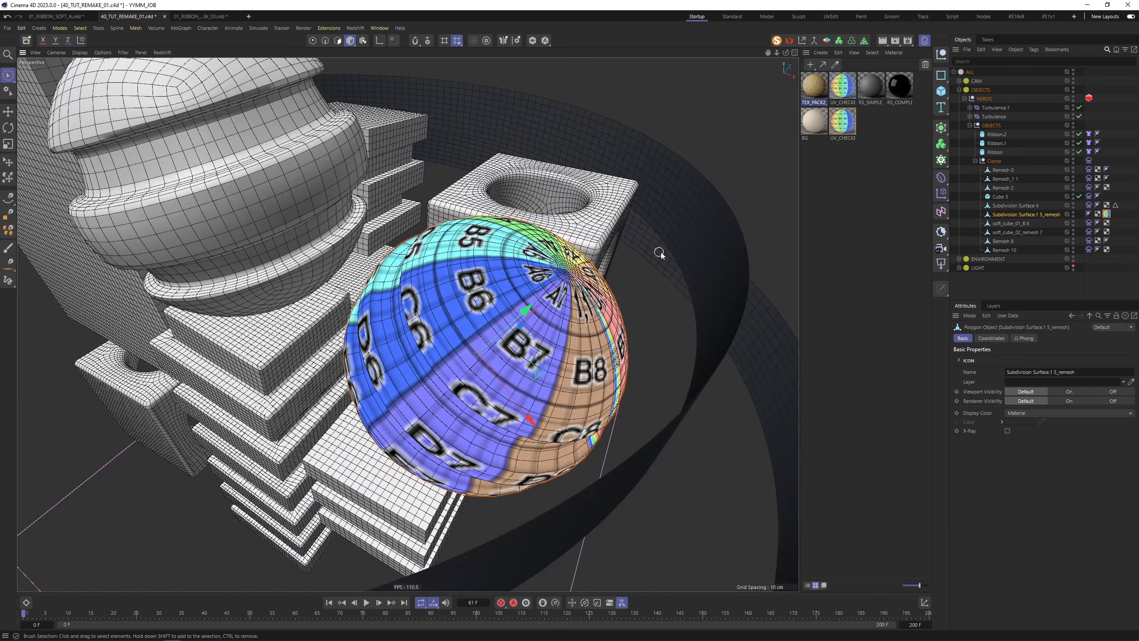
Automatically unwrap the remeshed sphere's UVs in the UVEdit layout, trying UV packing before re-unwrapping
click(831, 17)
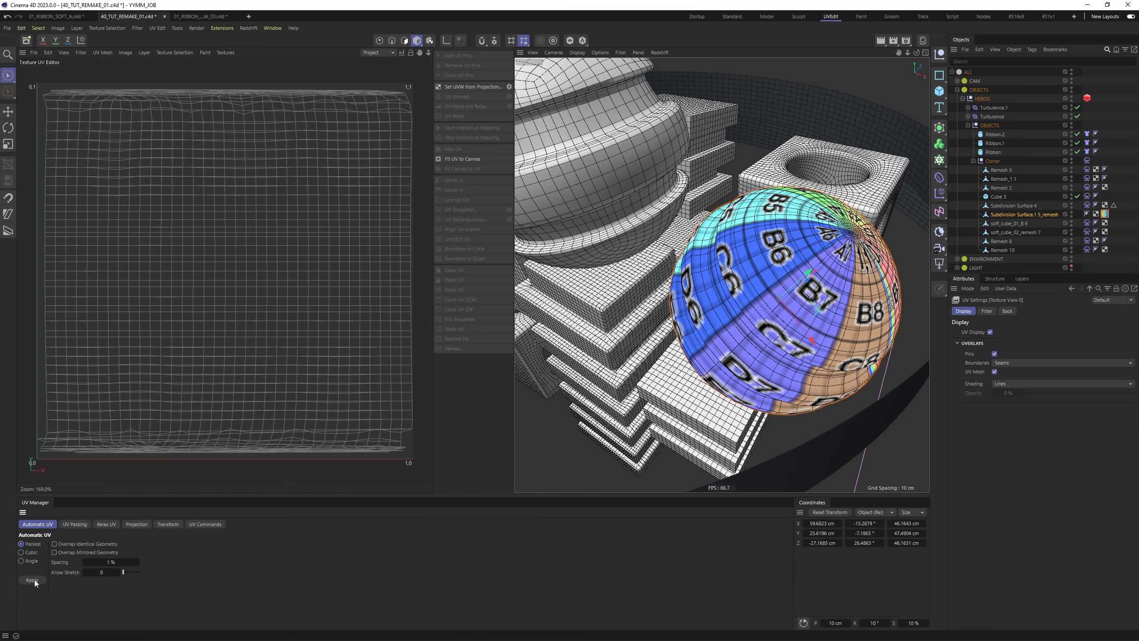
click(32, 581)
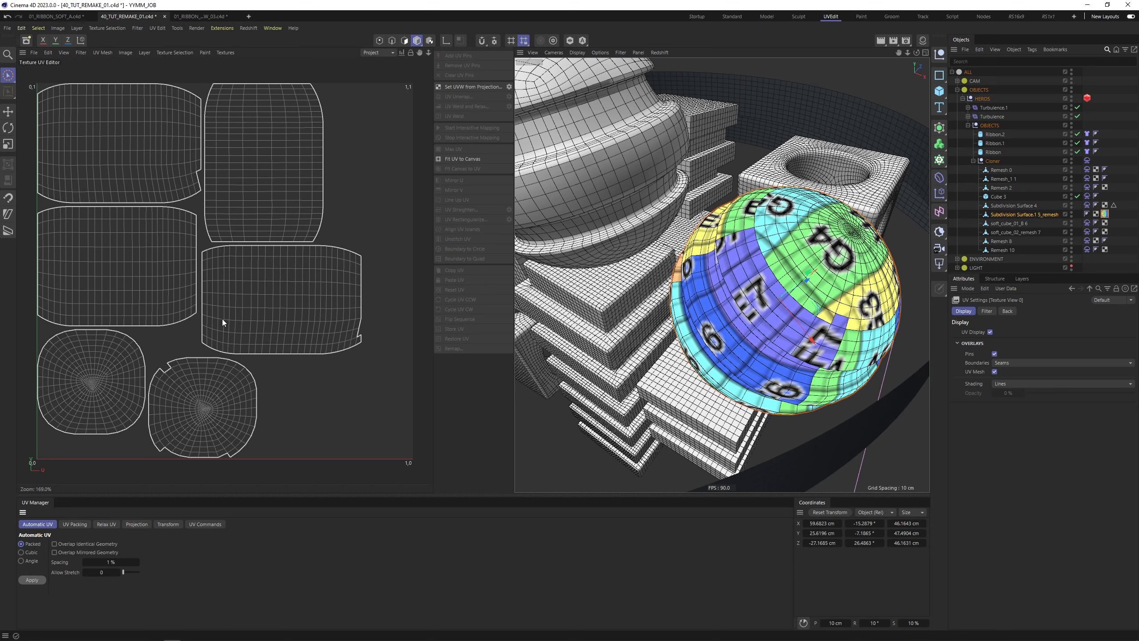
click(82, 525)
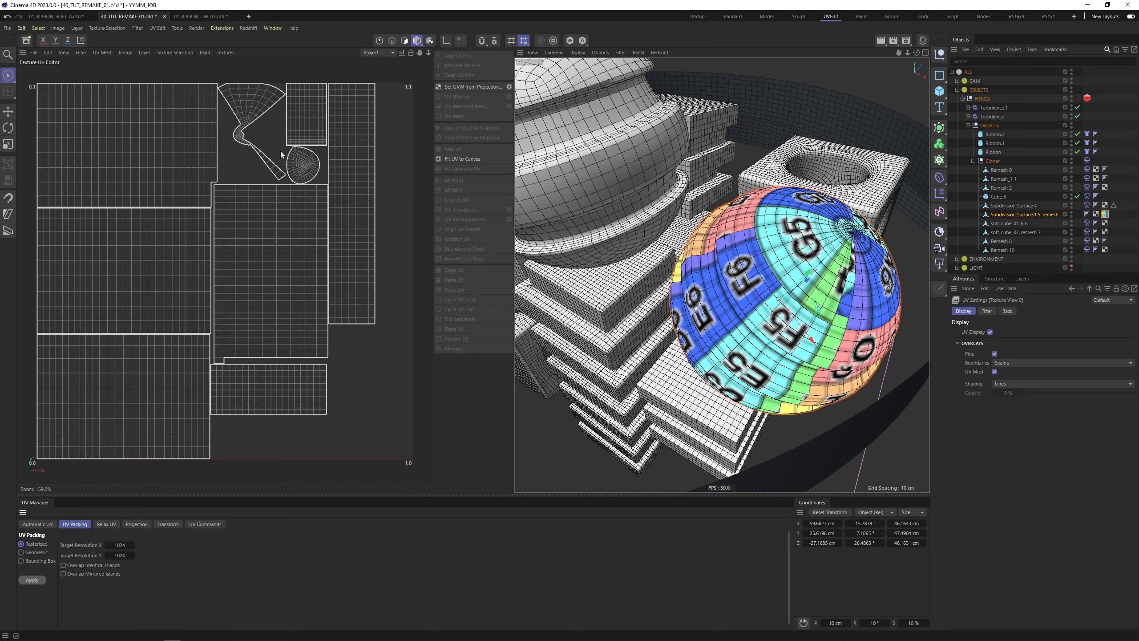
click(38, 525)
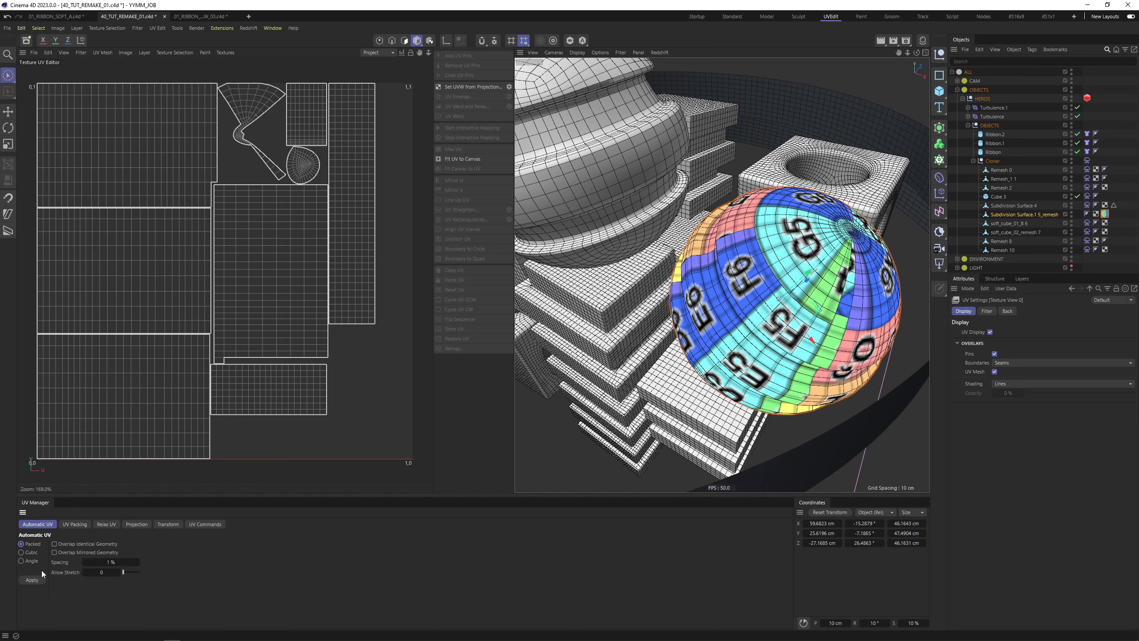
click(39, 579)
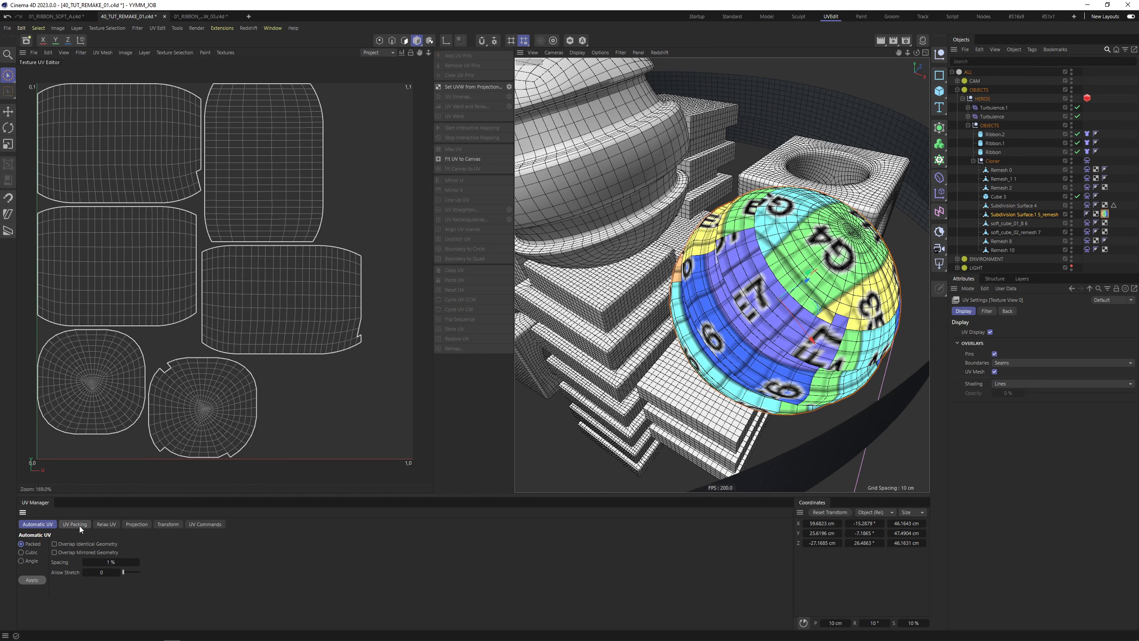
Back in the Startup layout, delete the sphere's texture tag and copy a Cloth tag onto it
click(698, 17)
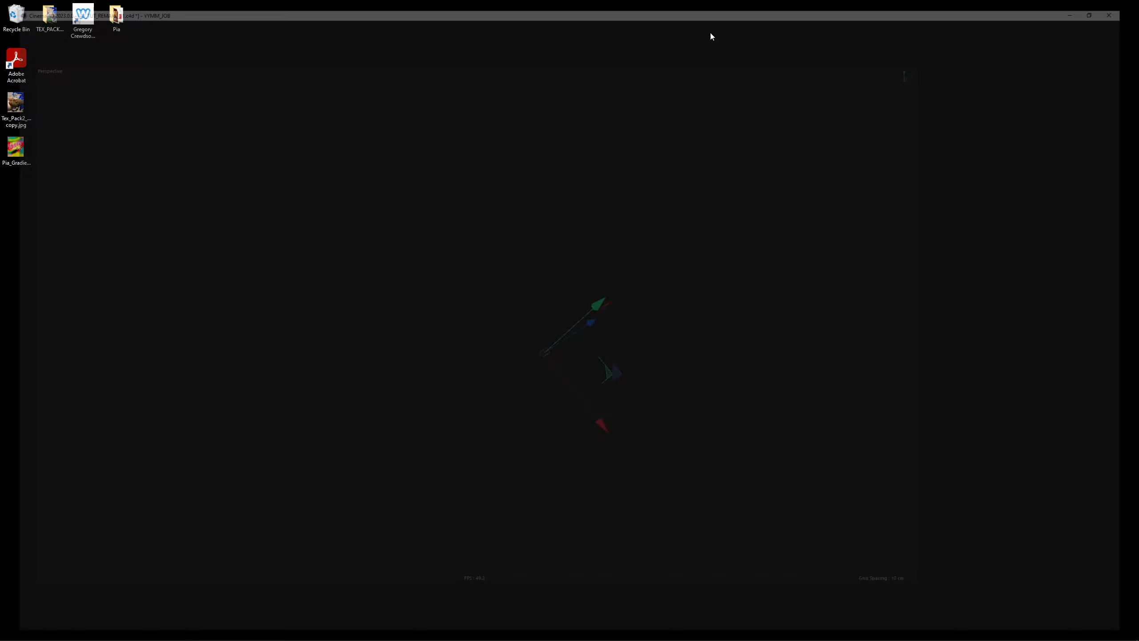
scroll(514, 347, down, 10)
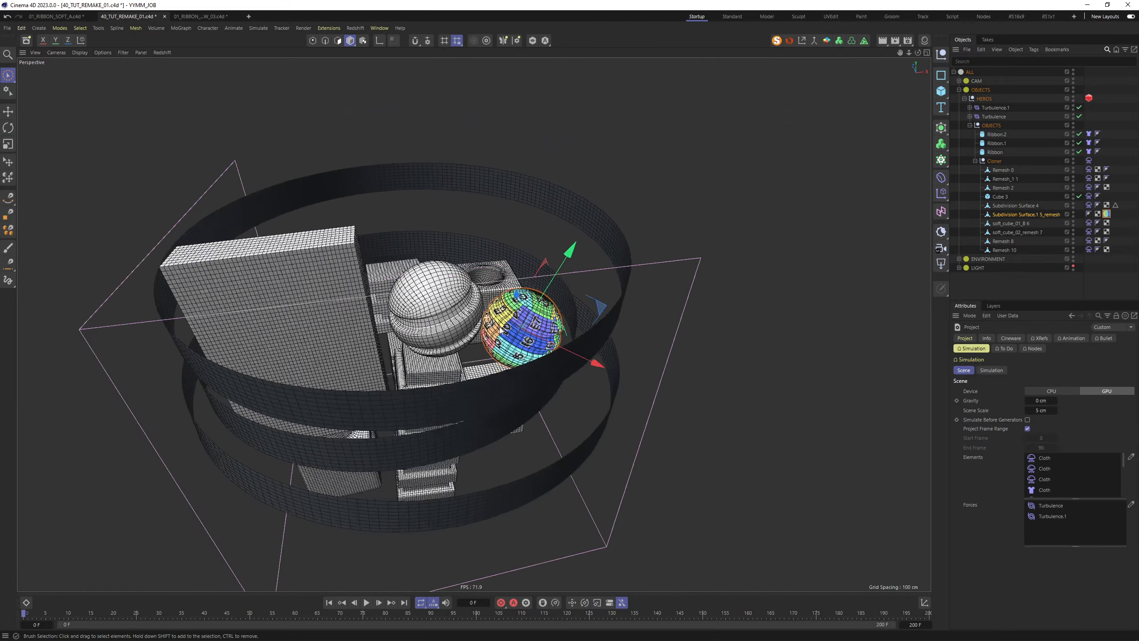
alt+drag(500, 330, 508, 290)
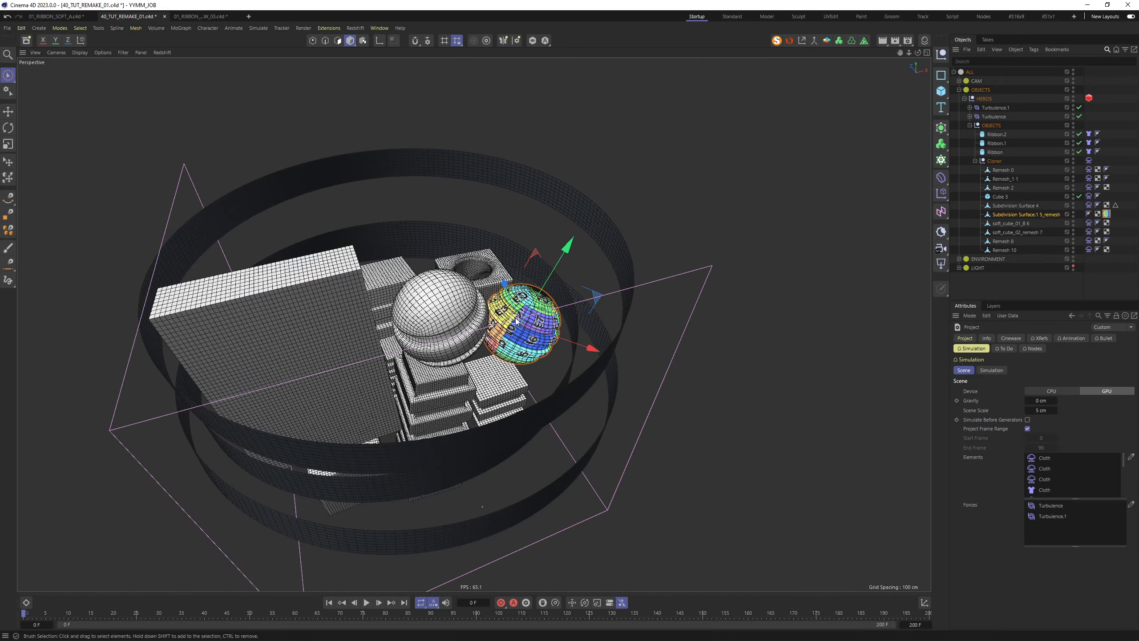
scroll(516, 321, up, 5)
click(1107, 214)
key(Delete)
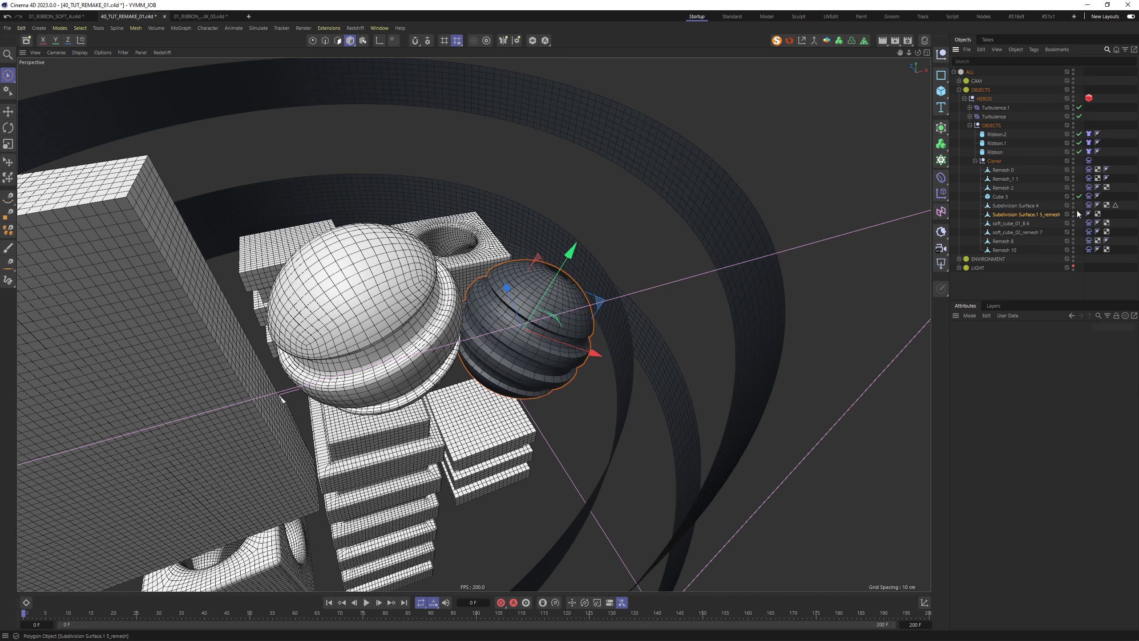
ctrl+drag(1108, 216, 1107, 214)
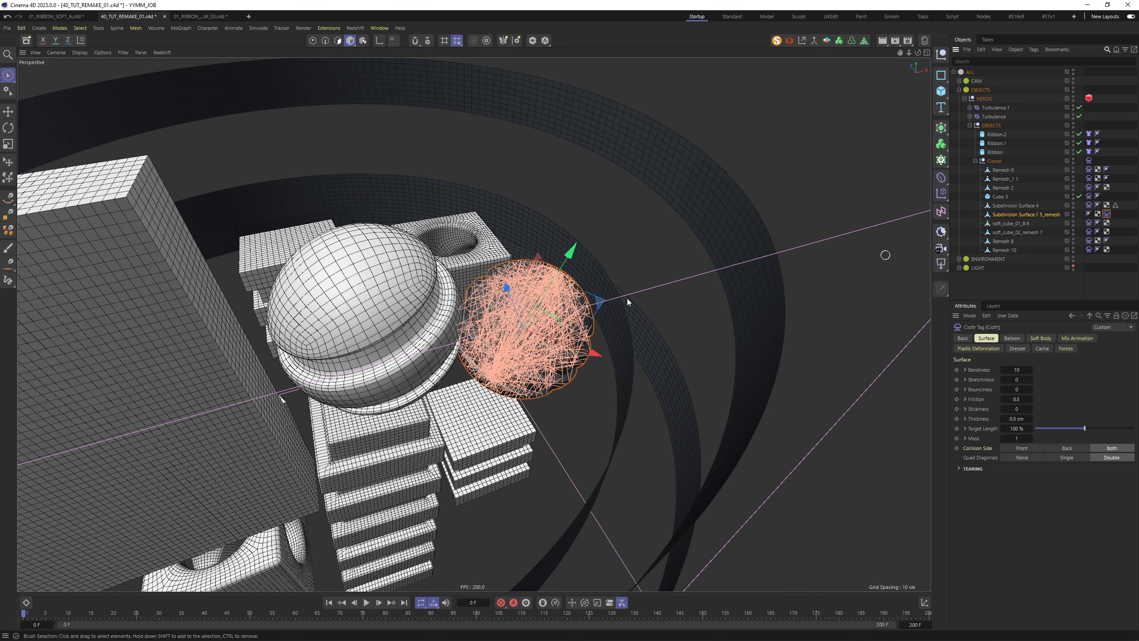
Save the scene and start the simulation playing
click(620, 224)
scroll(601, 235, down, 4)
key(ctrl+s)
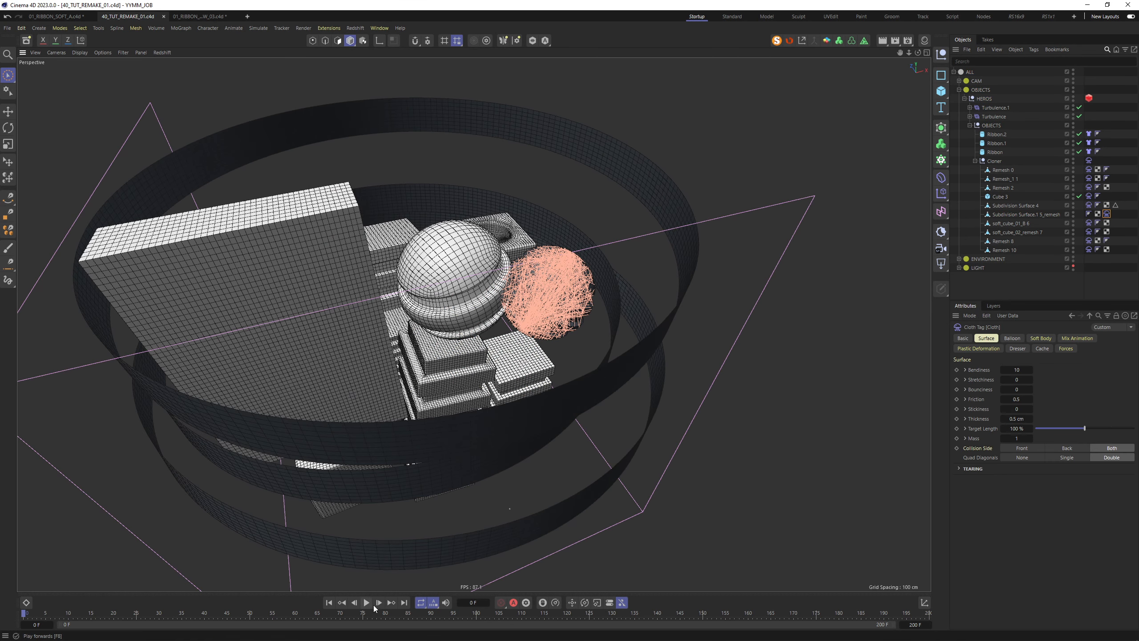
key(Return)
click(367, 602)
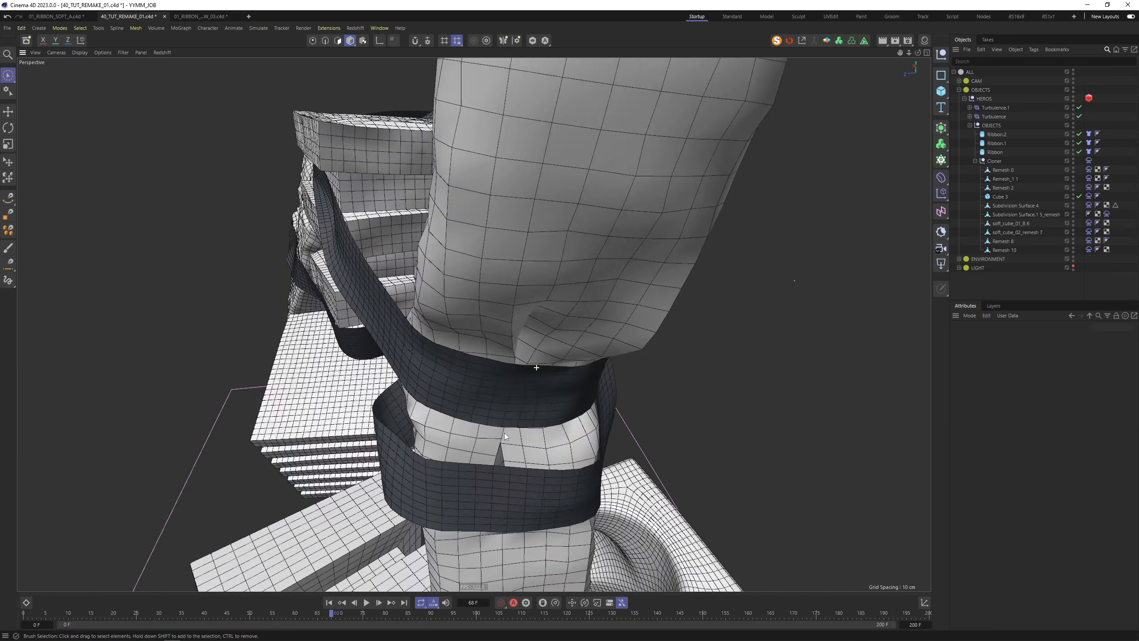
Inspect the cloth folds, edges and corners from several angles, then rewind to frame 0
alt+right_drag(536, 368, 625, 436)
alt+drag(625, 436, 673, 436)
alt+right_drag(619, 458, 688, 413)
alt+drag(596, 421, 445, 403)
alt+right_drag(445, 402, 427, 420)
alt+drag(426, 420, 208, 281)
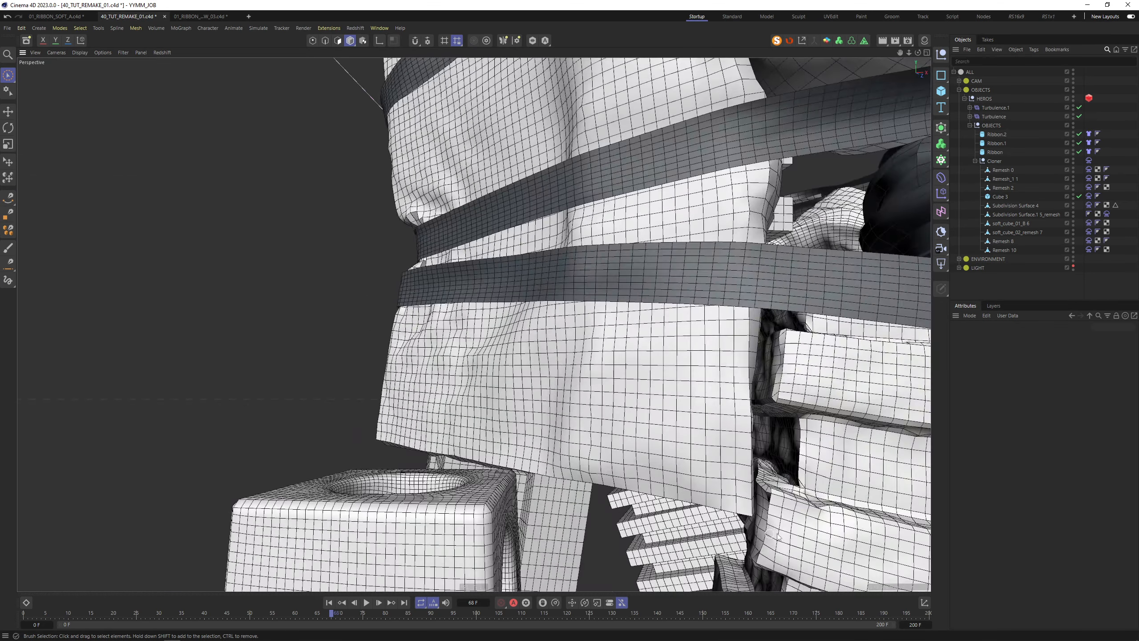
alt+right_drag(761, 496, 803, 498)
alt+middle_drag(767, 498, 717, 382)
alt+right_drag(714, 458, 740, 463)
alt+drag(739, 464, 759, 471)
alt+right_drag(754, 345, 830, 312)
alt+drag(473, 323, 506, 329)
alt+right_drag(506, 330, 462, 340)
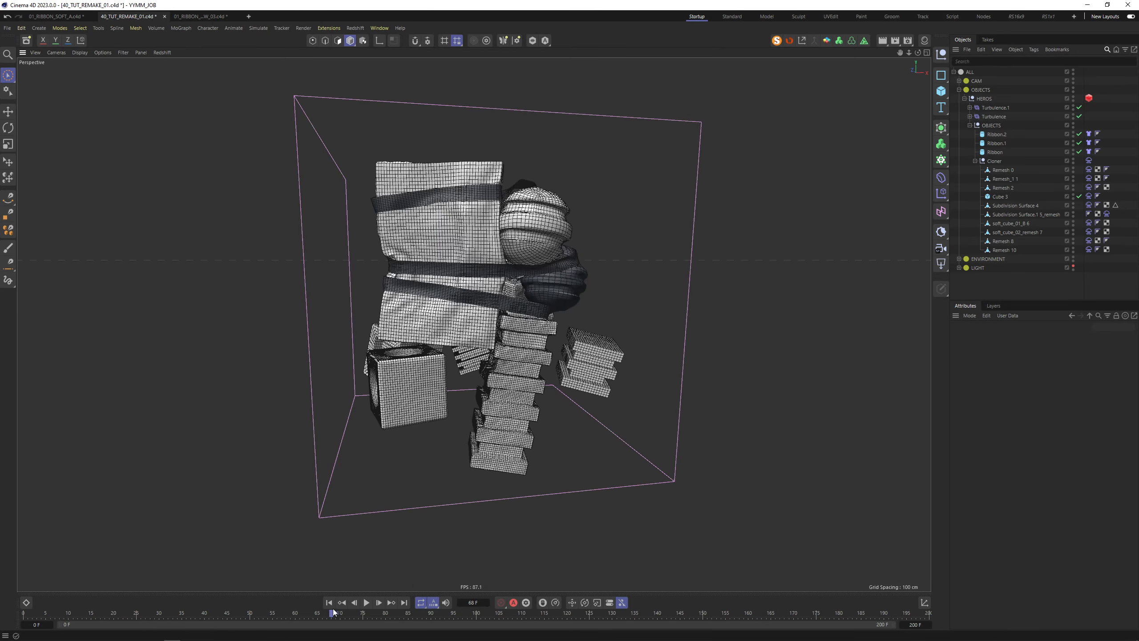
click(329, 602)
Duplicate the three ribbons downward and scale the lowest copy smaller
drag(1016, 132, 986, 154)
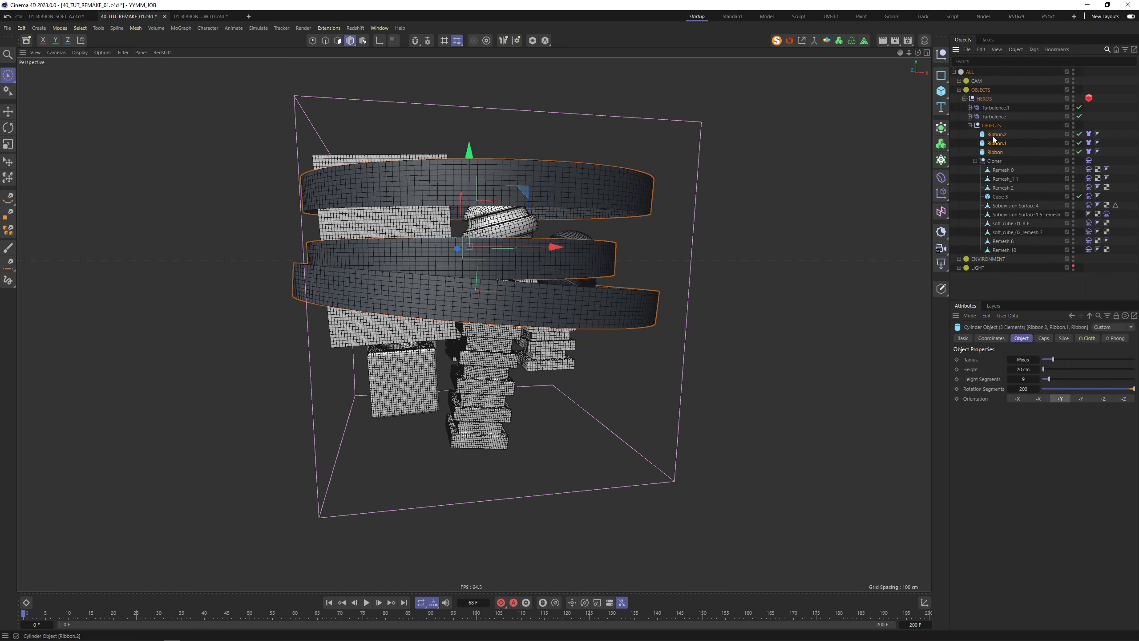
ctrl+drag(469, 155, 481, 281)
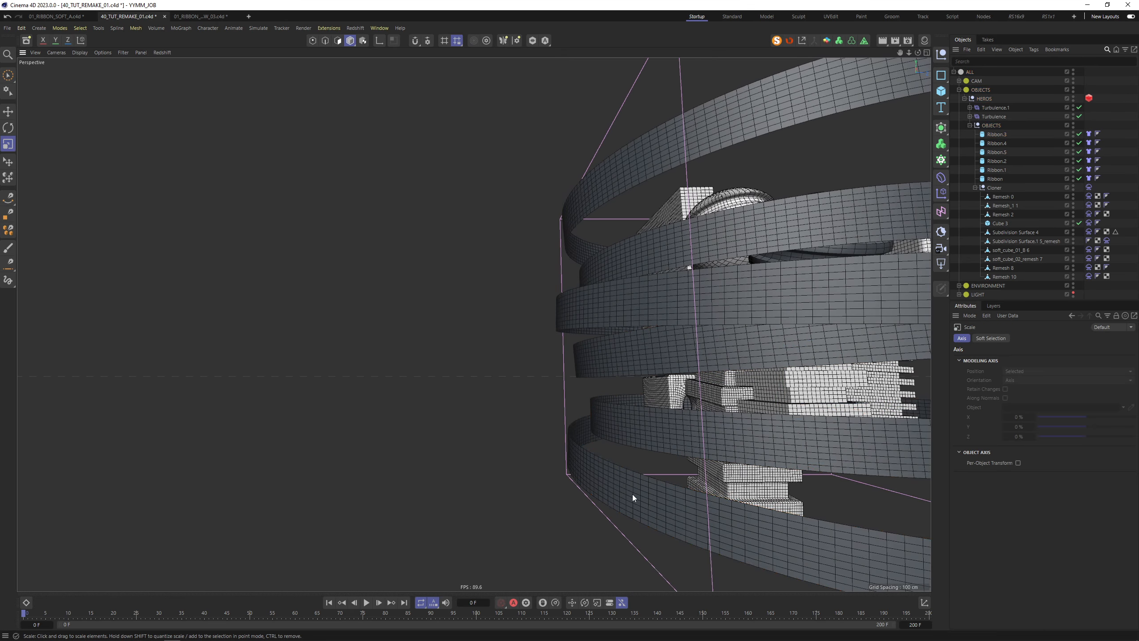
click(632, 495)
drag(874, 472, 714, 492)
alt+middle_drag(707, 386, 718, 274)
alt+drag(766, 274, 667, 323)
alt+right_drag(667, 323, 776, 395)
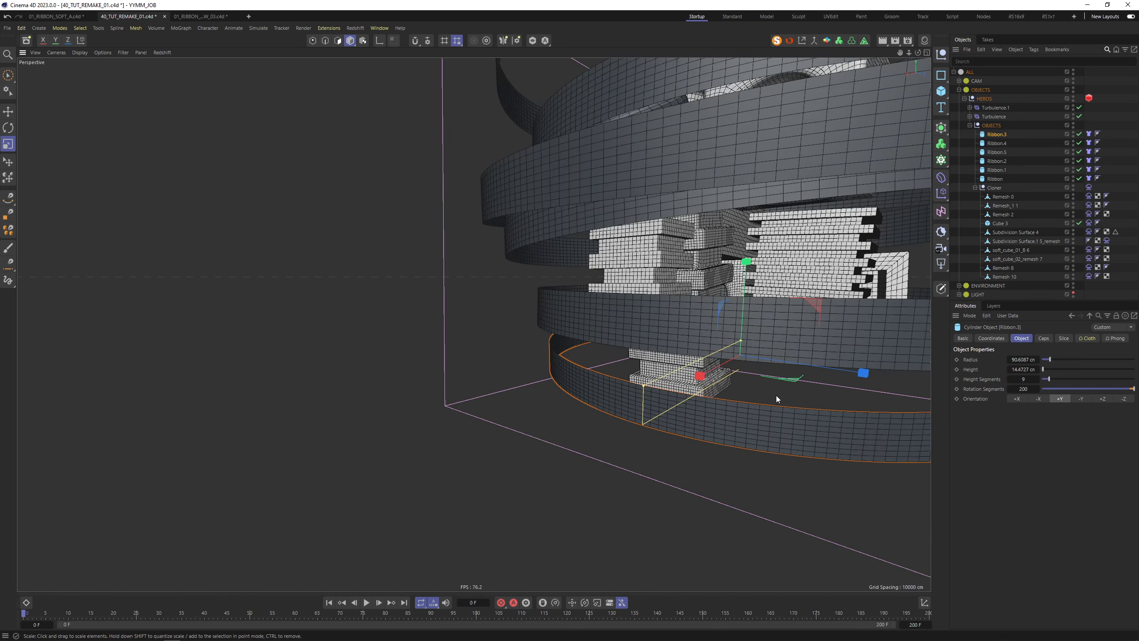
key(9)
Hide the Turbulence deformers in the viewport and deselect the bottom ribbon
mouse_move(836, 349)
alt+mouse_down()
mouse_move(532, 304)
mouse_move(299, 233)
mouse_move(335, 252)
mouse_move(189, 264)
mouse_move(228, 341)
alt+mouse_up()
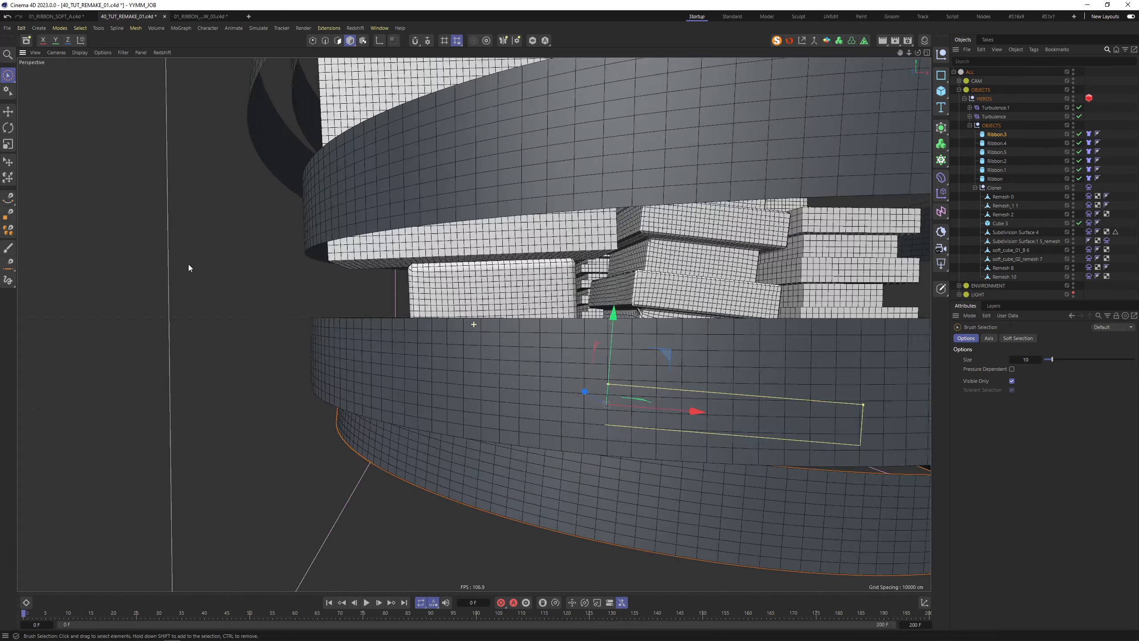
scroll(300, 325, down, 6)
alt+drag(300, 326, 369, 322)
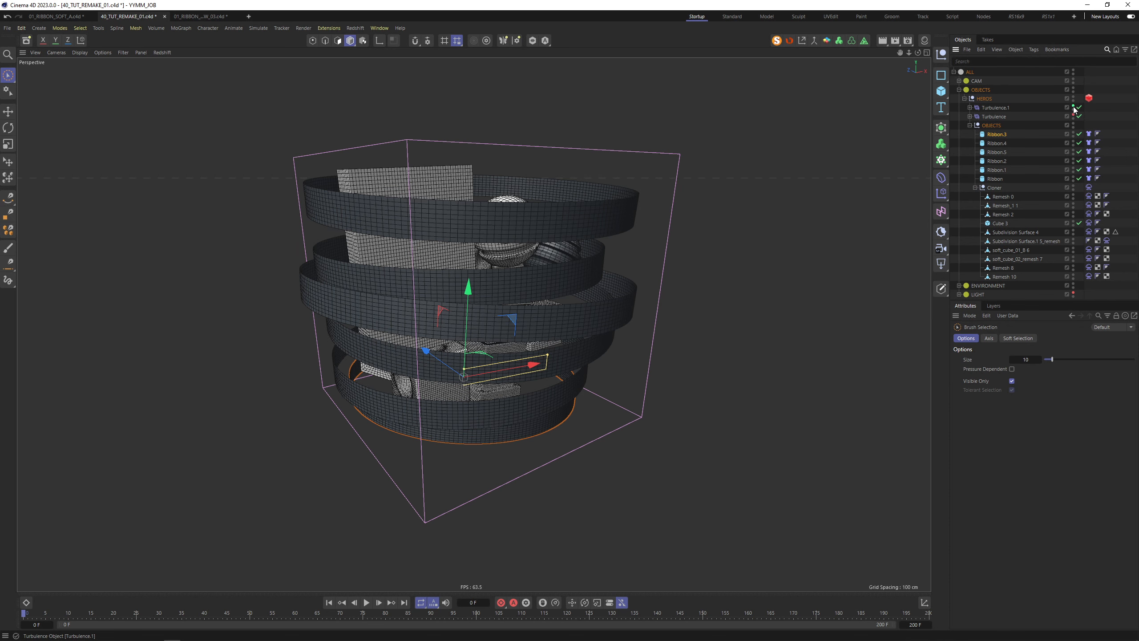
click(1073, 108)
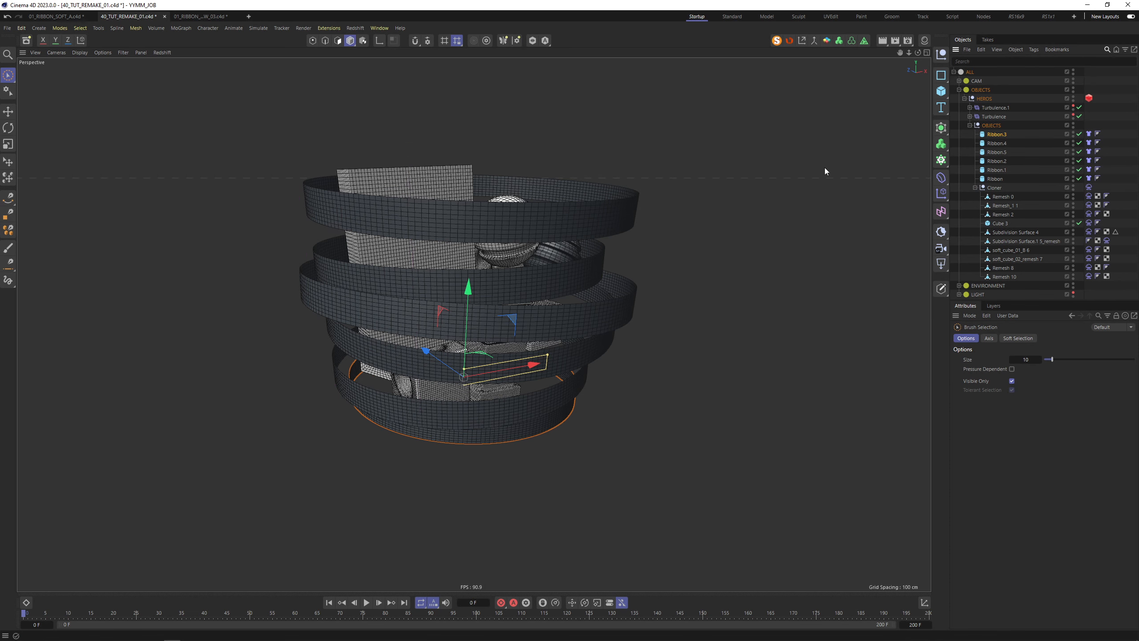
click(653, 275)
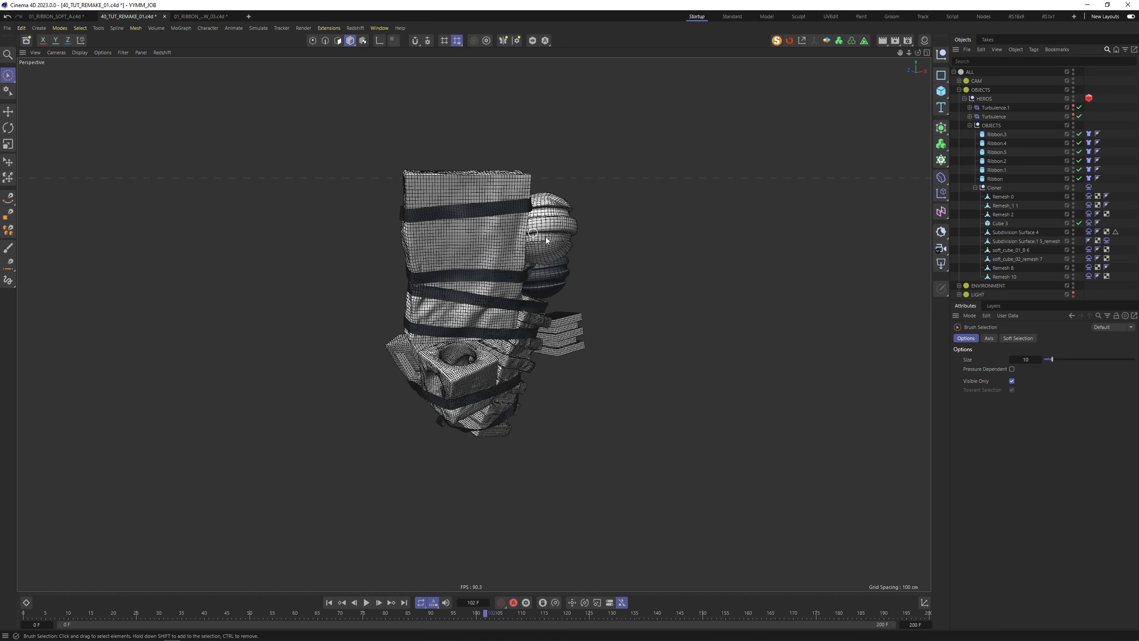
alt+drag(546, 240, 393, 393)
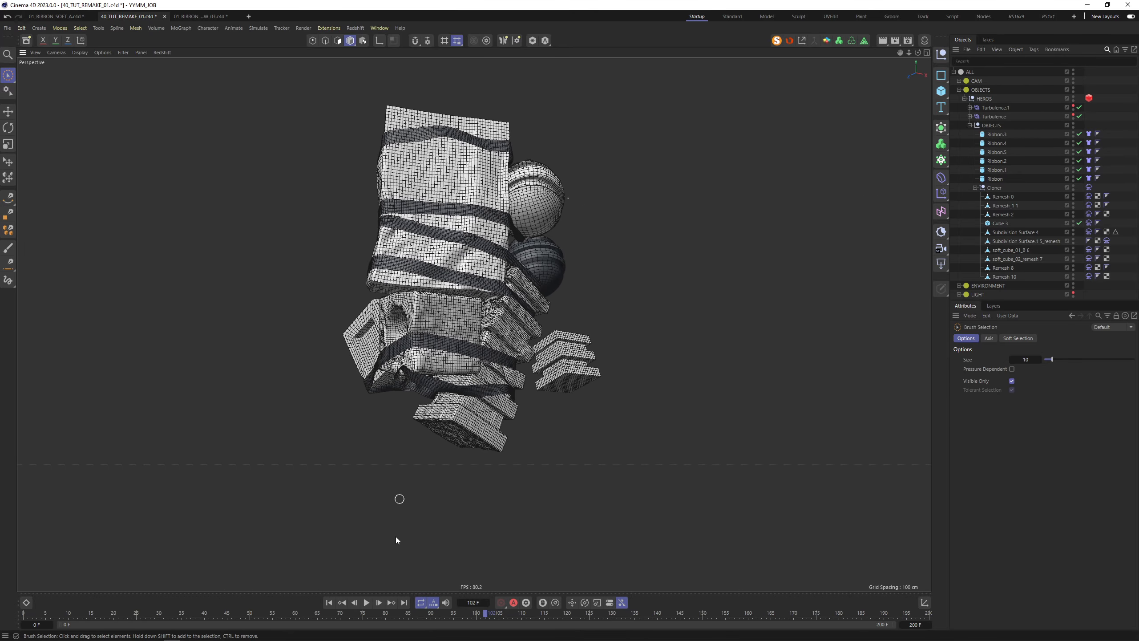
click(327, 603)
alt+drag(566, 366, 521, 346)
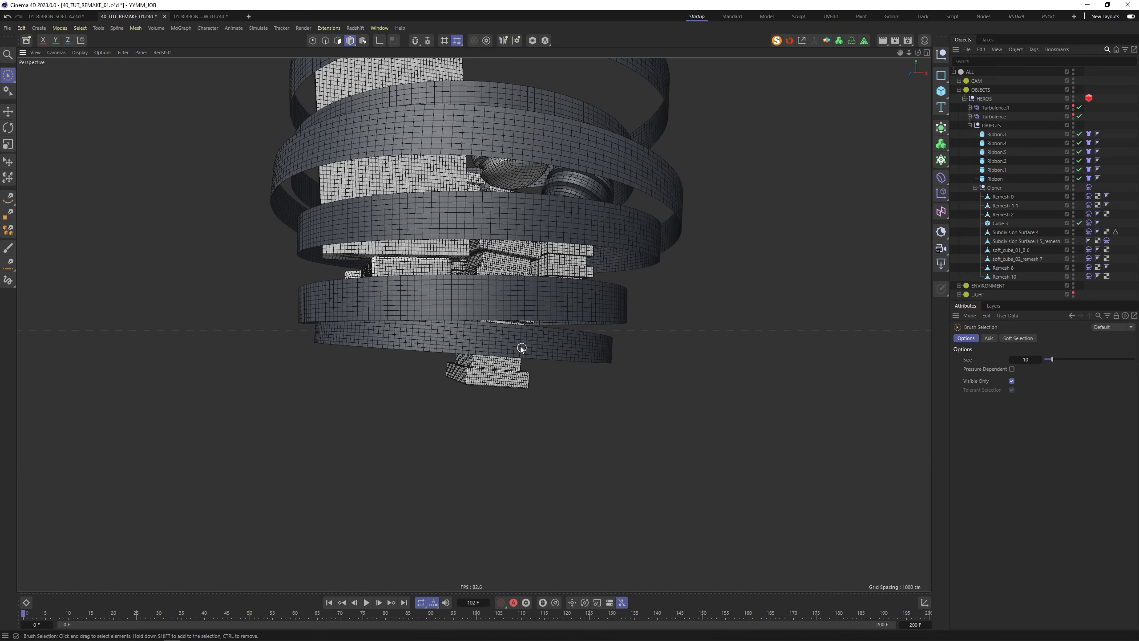
alt+drag(468, 311, 513, 341)
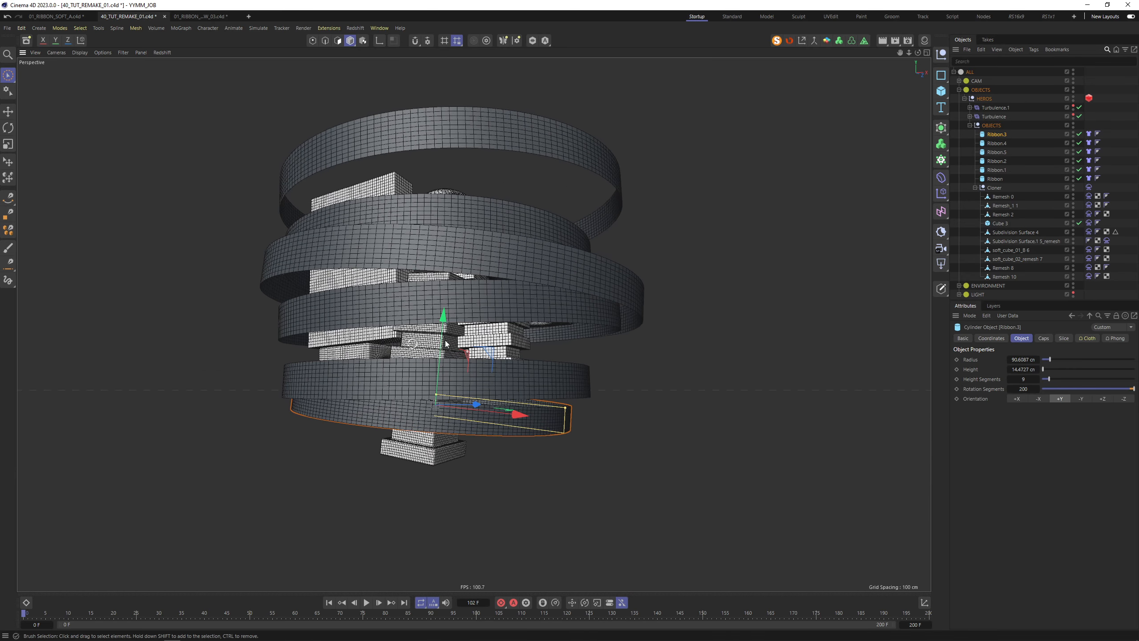
click(510, 342)
alt+drag(596, 234, 529, 314)
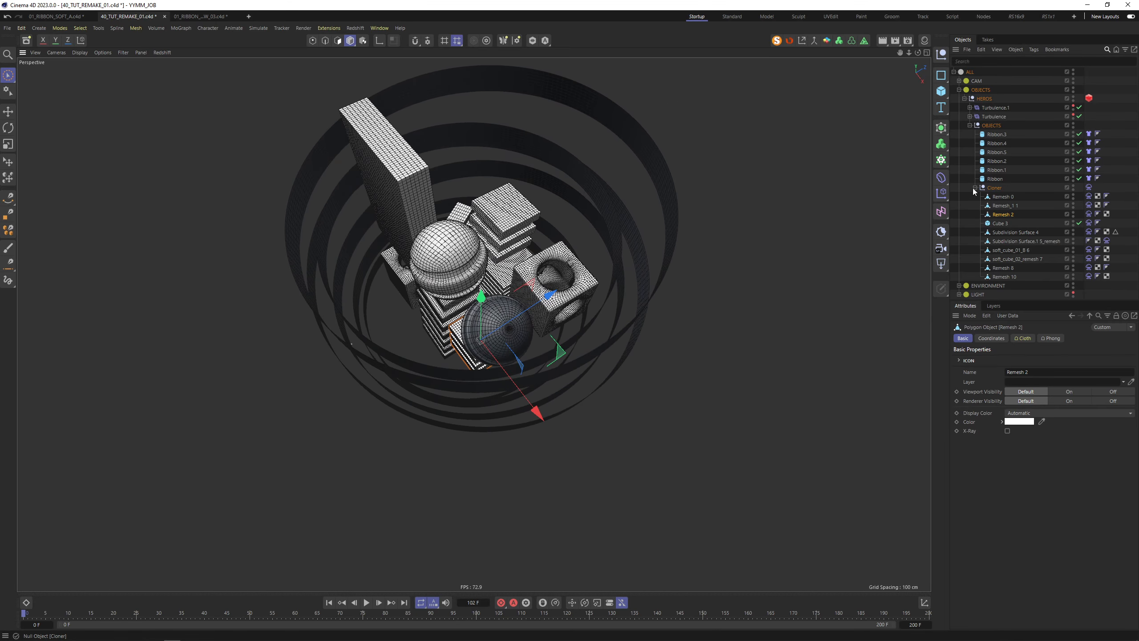
Select all six ribbon Cloth tags and view the cluster from a near-horizontal side
drag(1039, 184, 1040, 187)
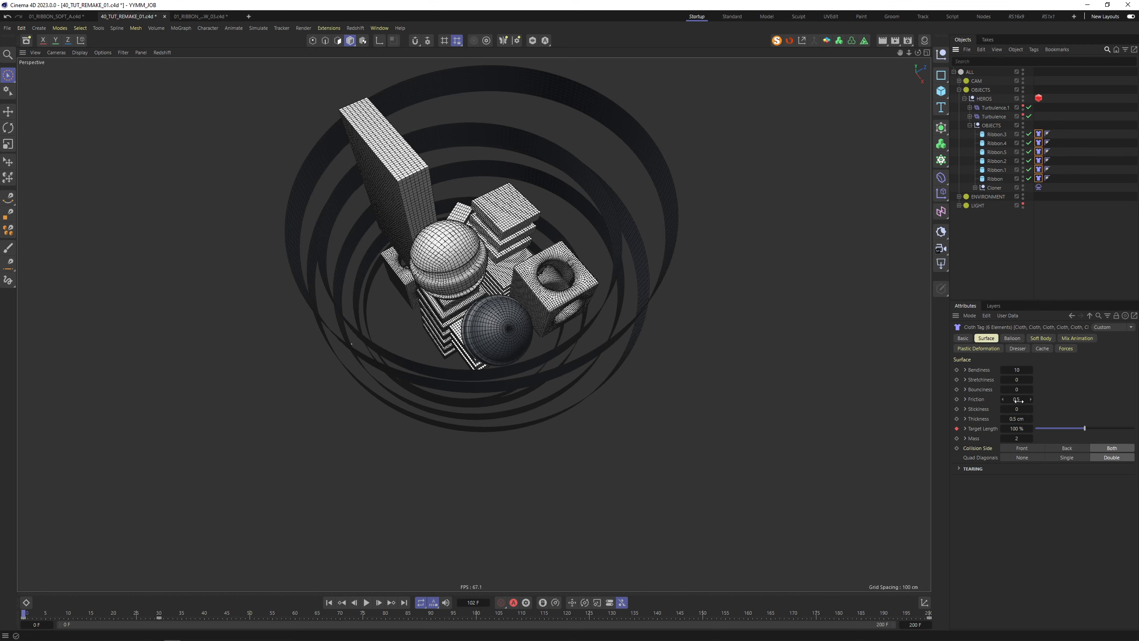
alt+drag(612, 356, 639, 260)
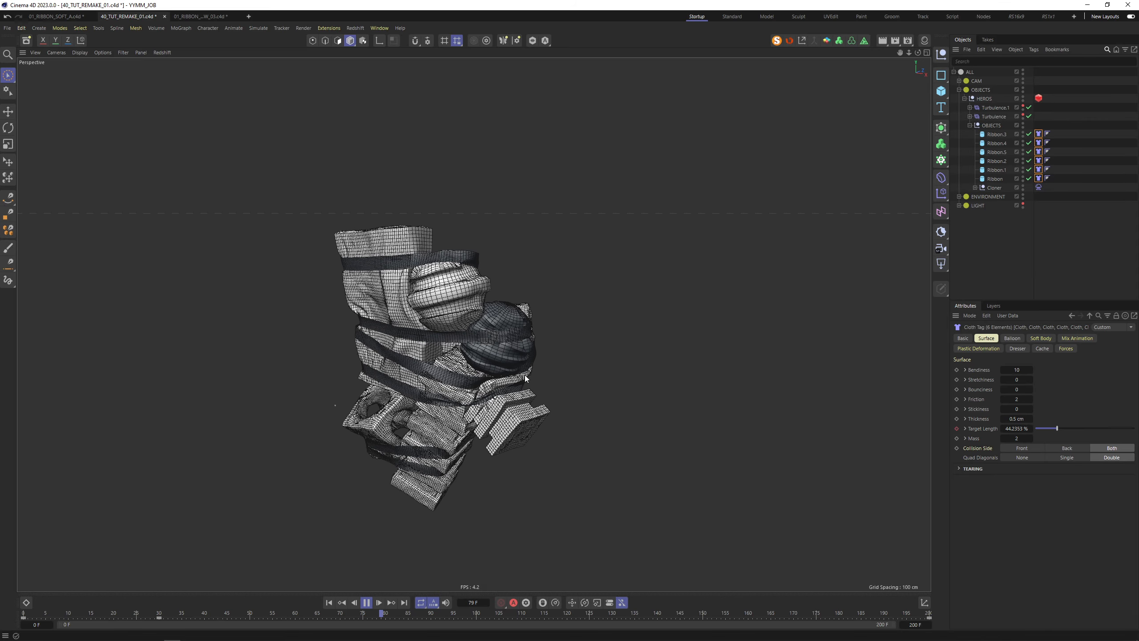
Stop playback, inspect the crumpled wrapped bundle from many angles, and show the project simulation settings
key(F8)
alt+right_drag(444, 426, 490, 398)
alt+drag(489, 398, 540, 360)
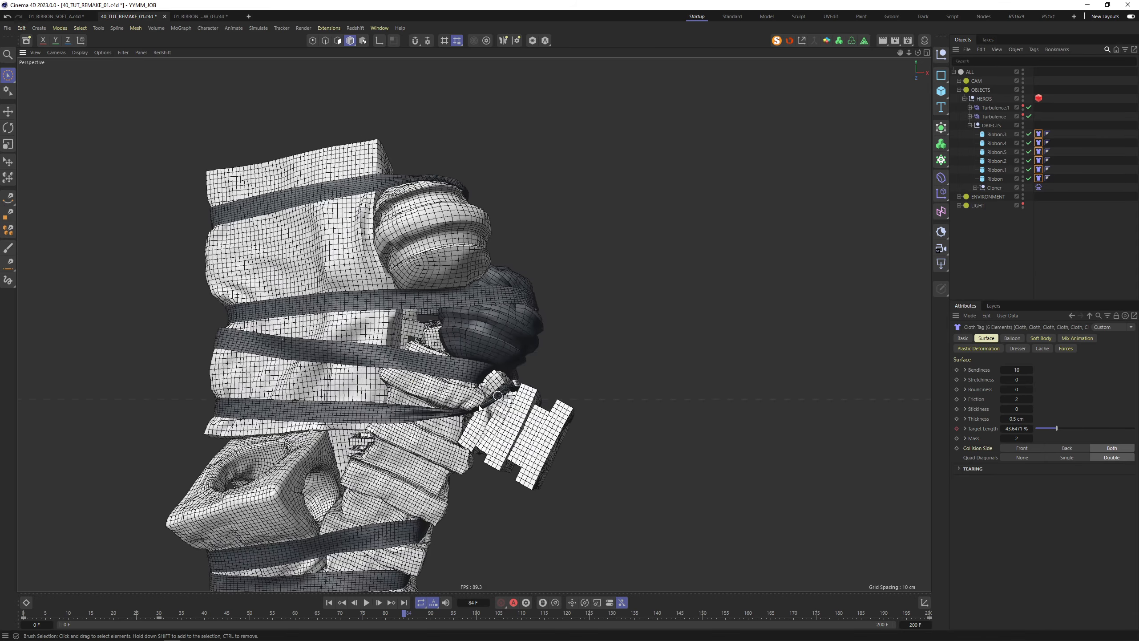
alt+drag(479, 406, 499, 395)
alt+right_drag(499, 395, 533, 376)
alt+drag(533, 375, 512, 360)
alt+right_drag(511, 360, 527, 285)
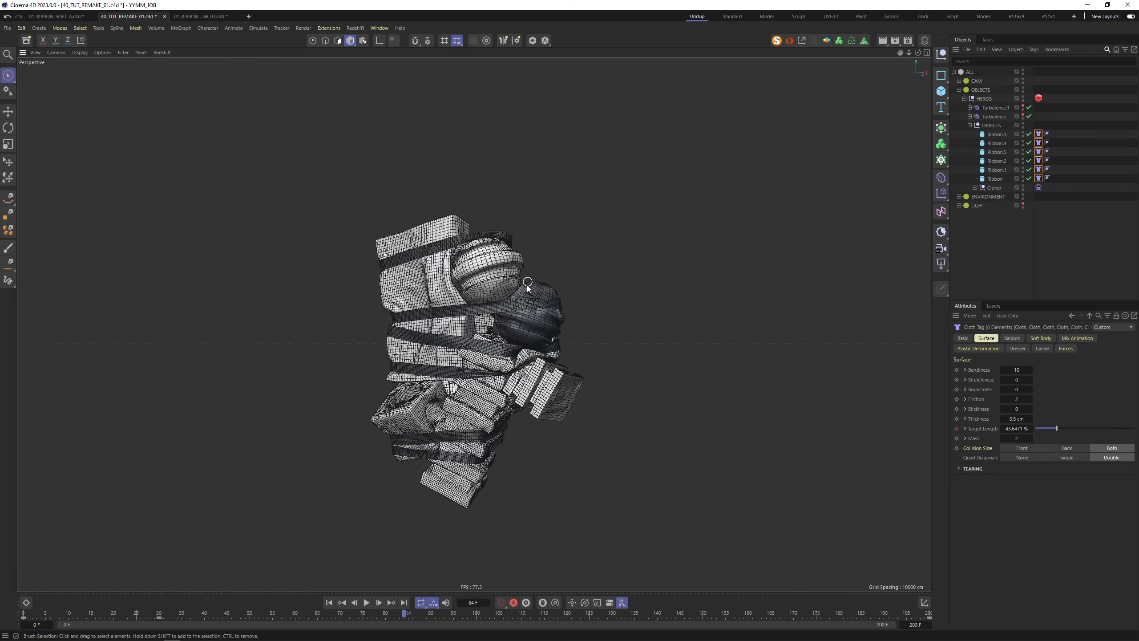
alt+drag(527, 285, 752, 274)
alt+right_drag(752, 275, 645, 429)
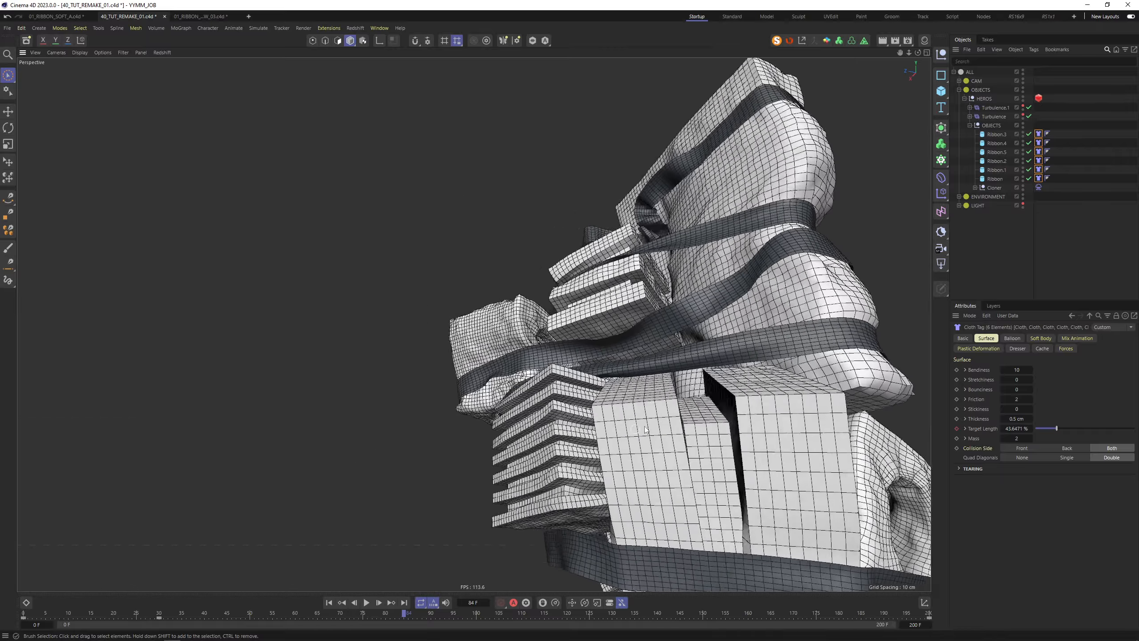
alt+drag(644, 430, 497, 374)
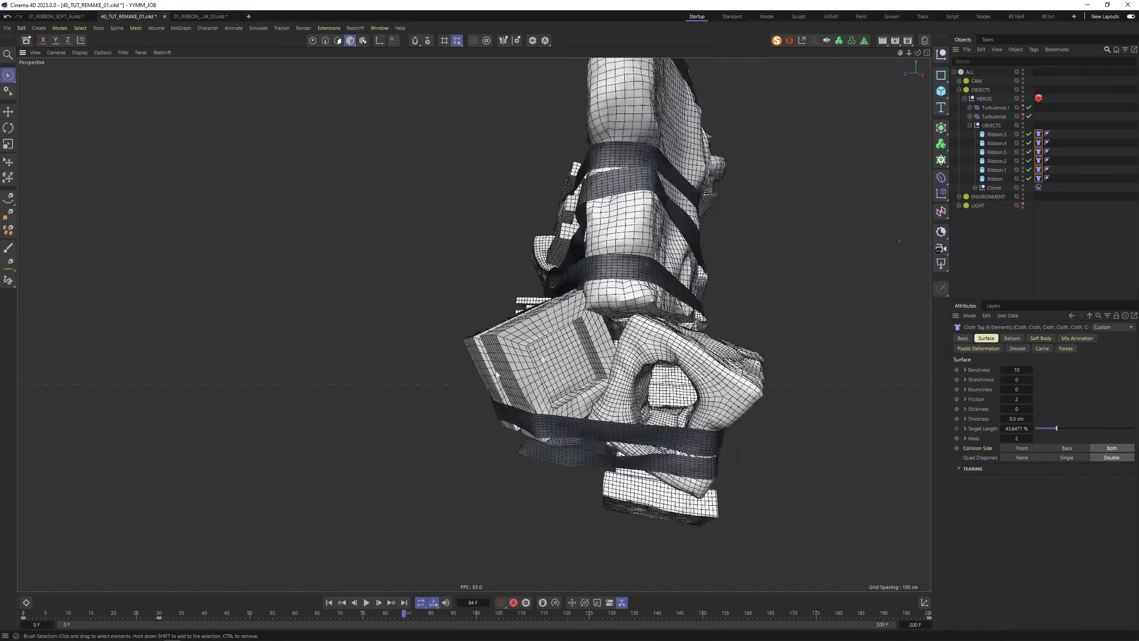
alt+right_drag(496, 374, 461, 381)
alt+drag(593, 317, 432, 338)
alt+middle_drag(641, 289, 413, 314)
alt+drag(413, 315, 469, 458)
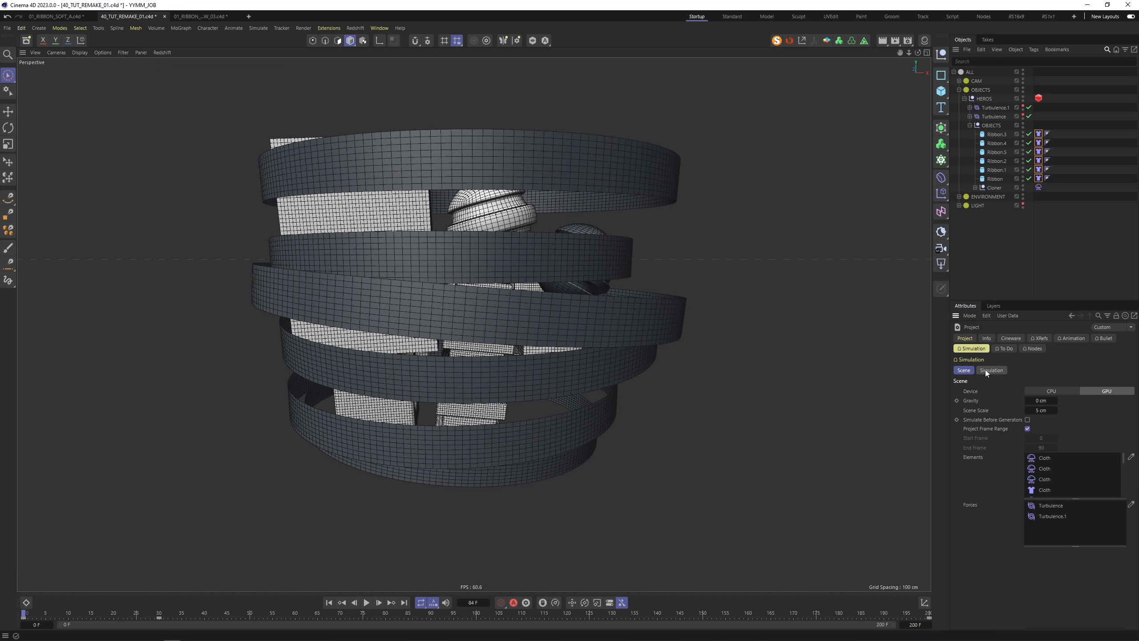
click(986, 370)
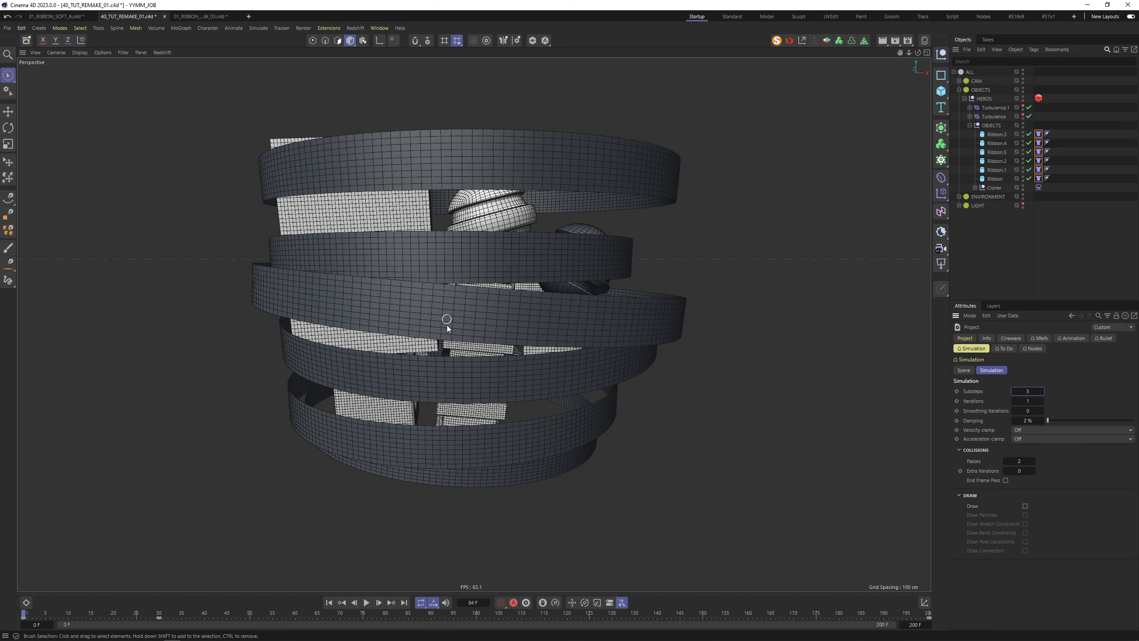
alt+drag(461, 278, 391, 272)
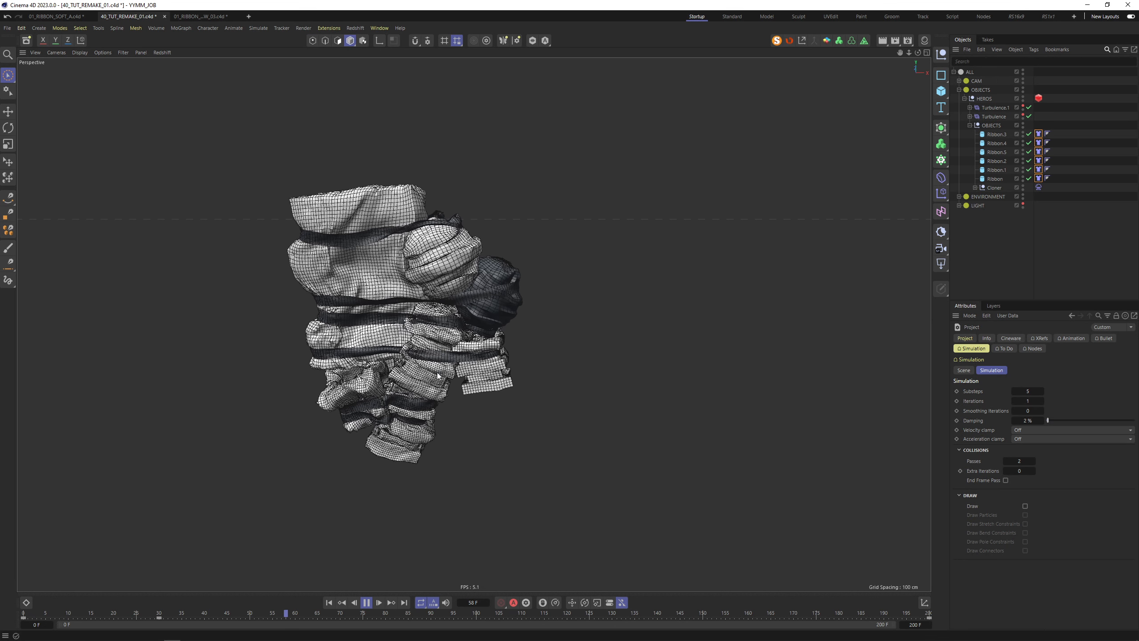
Stop playback and select all the Cloth tags together
click(366, 602)
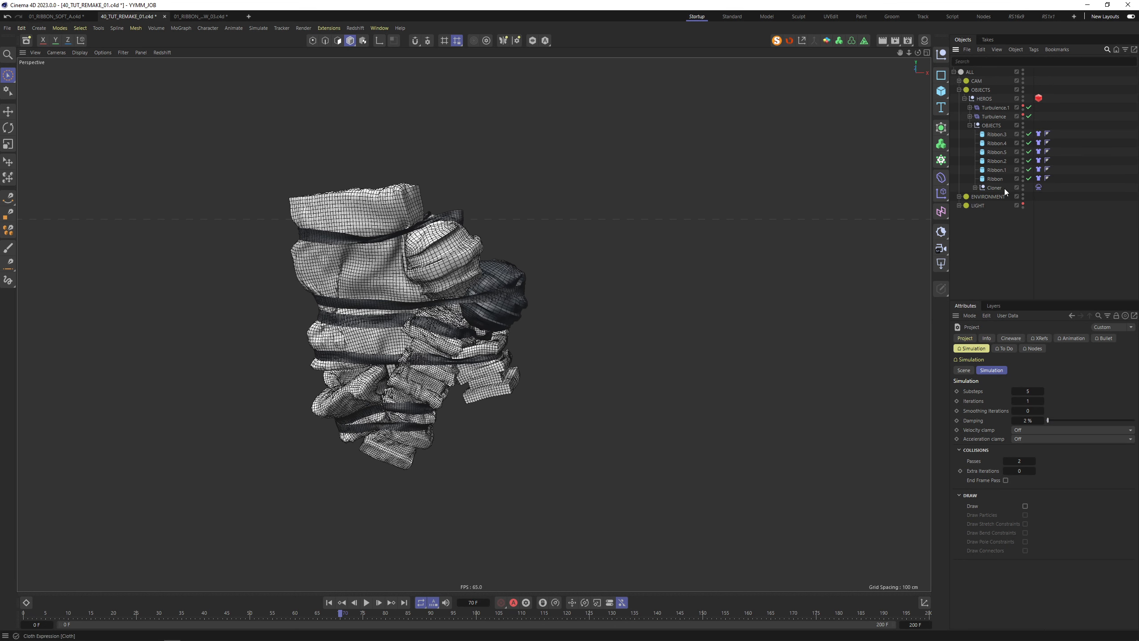
click(1089, 187)
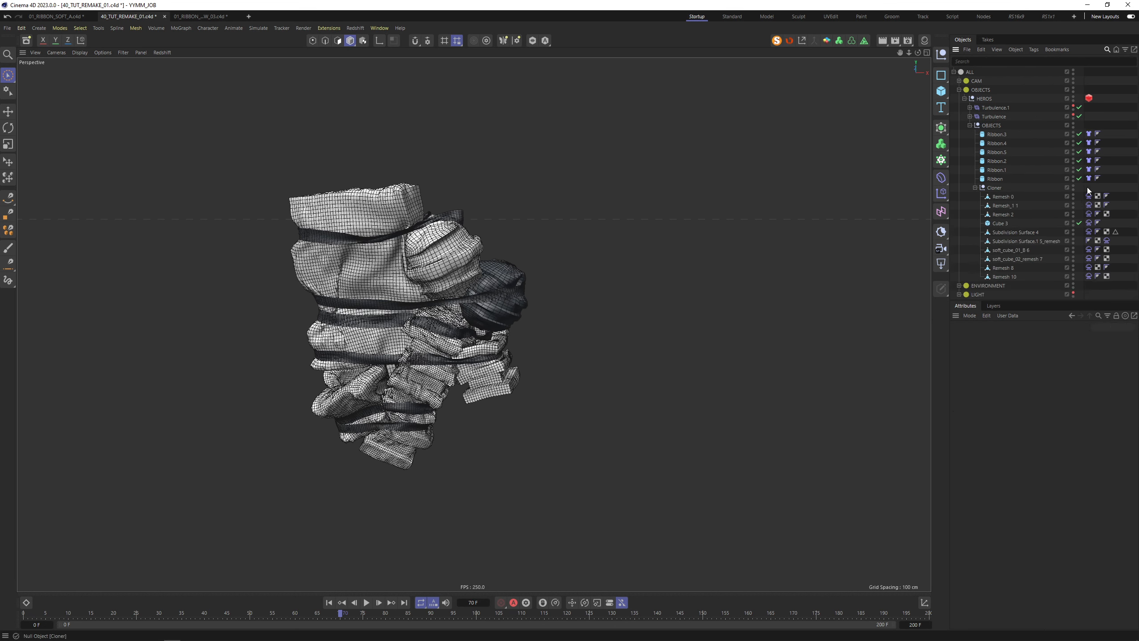
click(1088, 241)
drag(1089, 191, 1091, 282)
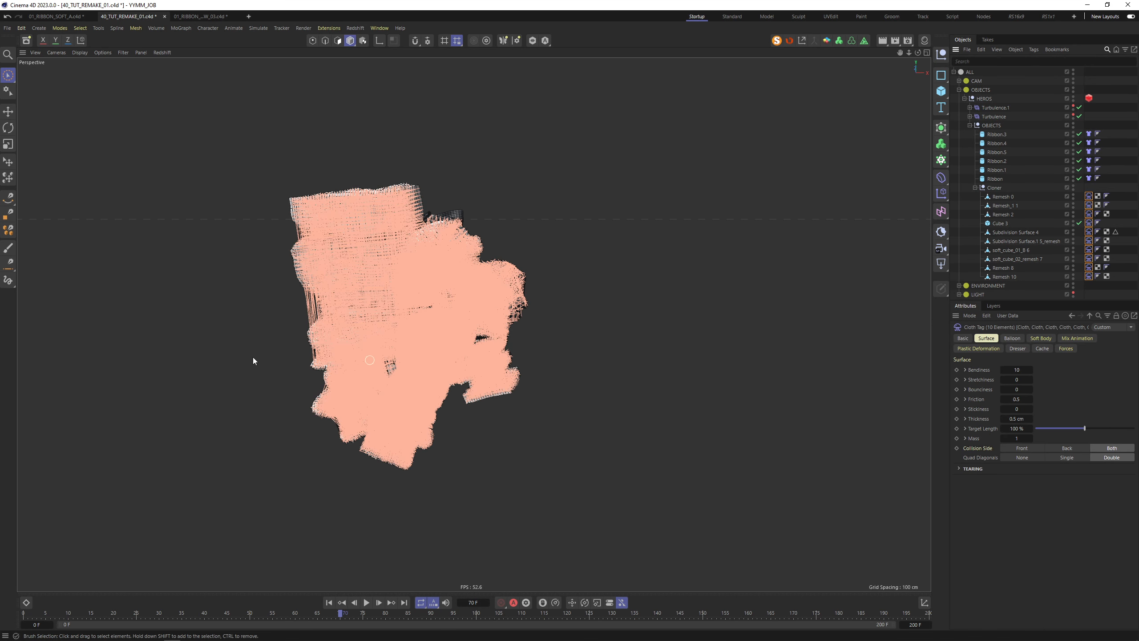
Set soft-body Draw to Off and Softness to 1 on all Cloth tags, then rewind
click(1041, 339)
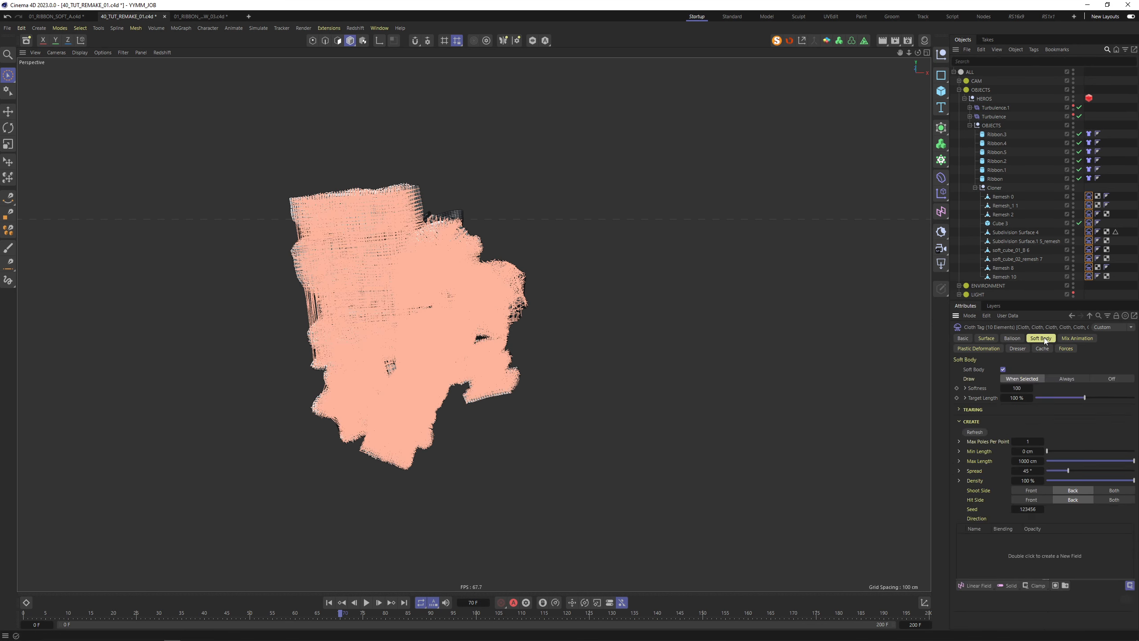
click(1113, 379)
click(986, 339)
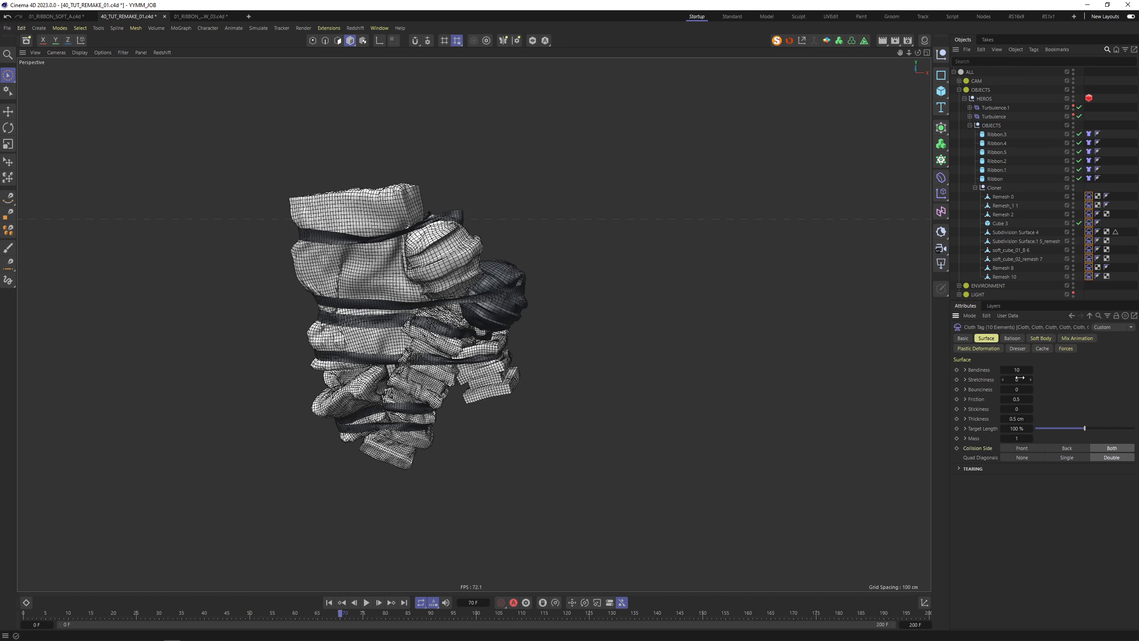
click(1038, 339)
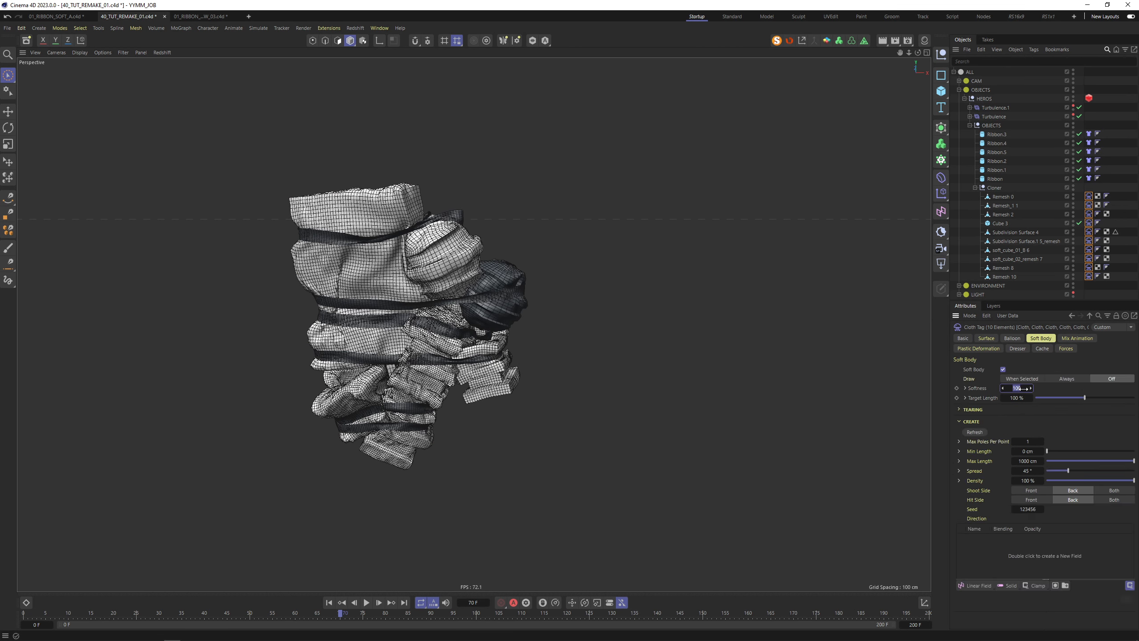
text(1)
click(987, 339)
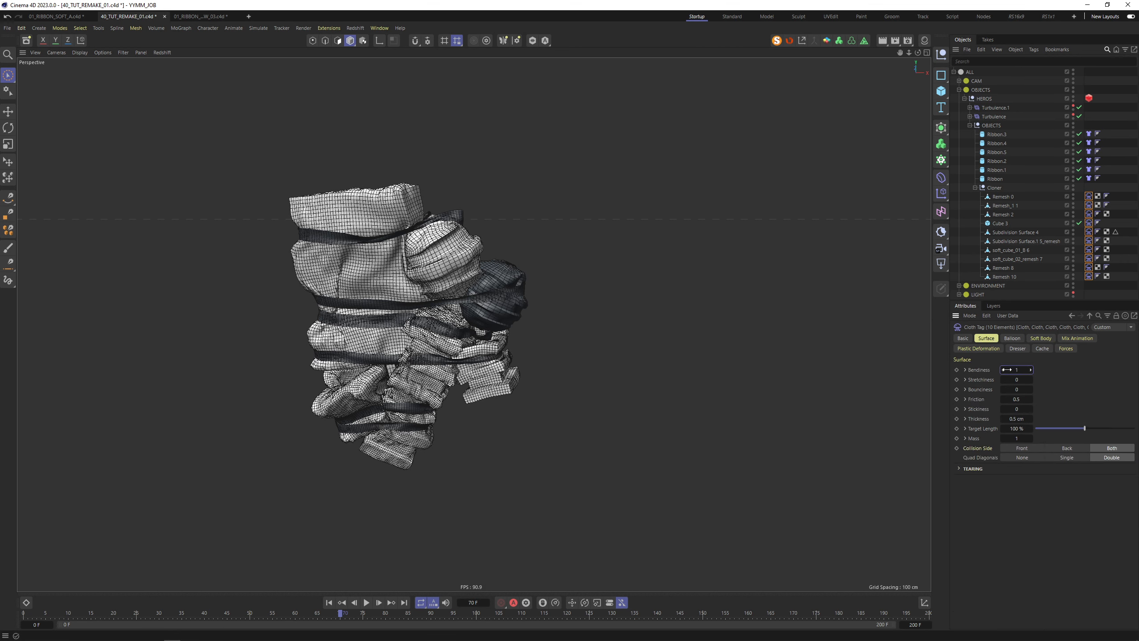
click(1041, 340)
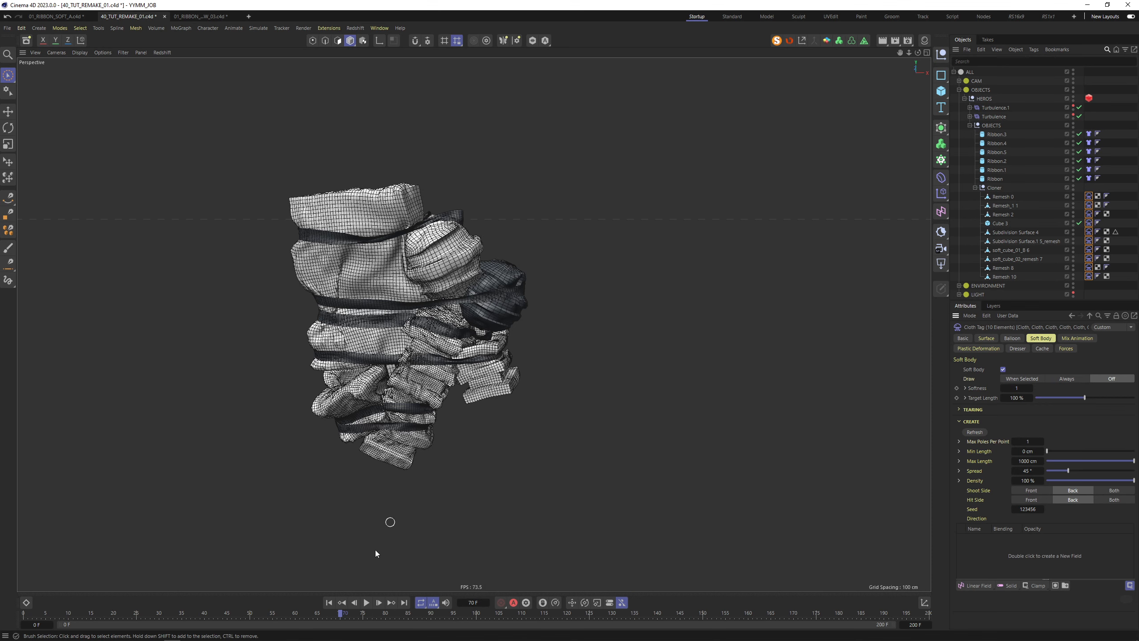
click(328, 602)
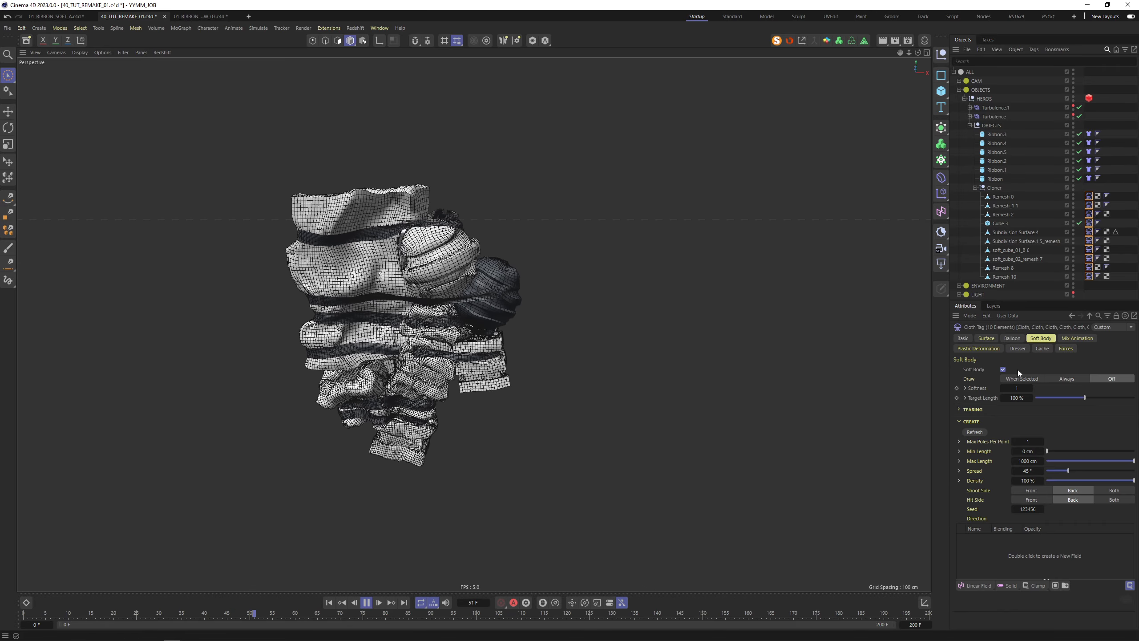
Set the project simulation Substeps to 50, check the replay from another side, and rewind
key(ctrl+d)
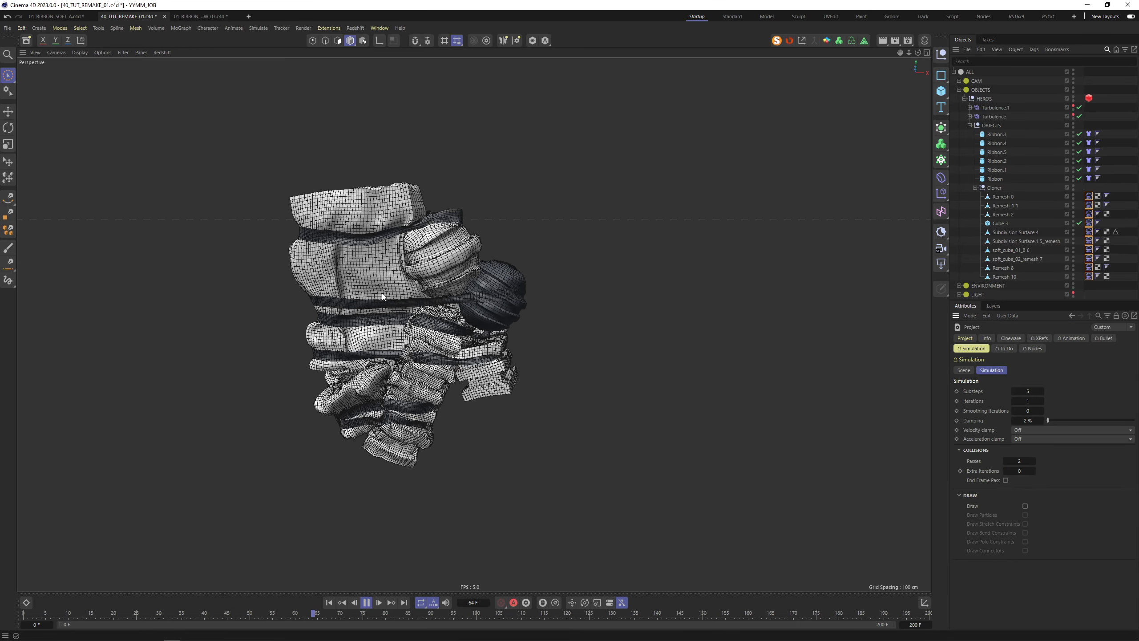
click(366, 602)
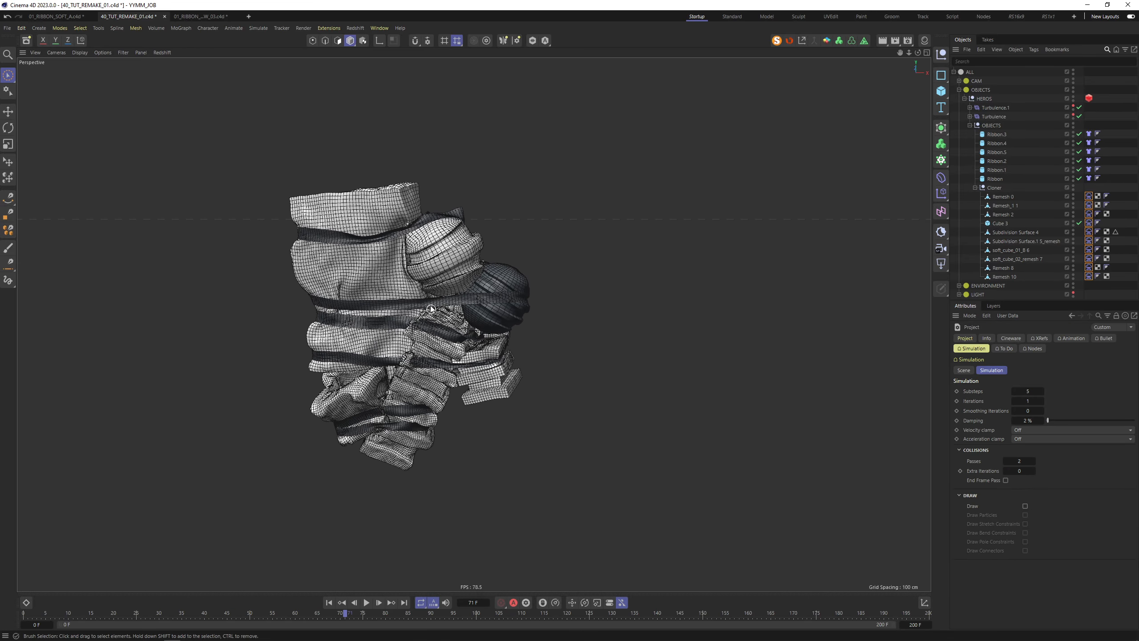
scroll(406, 309, up, 5)
mouse_move(404, 308)
alt+mouse_down()
mouse_move(696, 277)
mouse_move(397, 309)
alt+mouse_up()
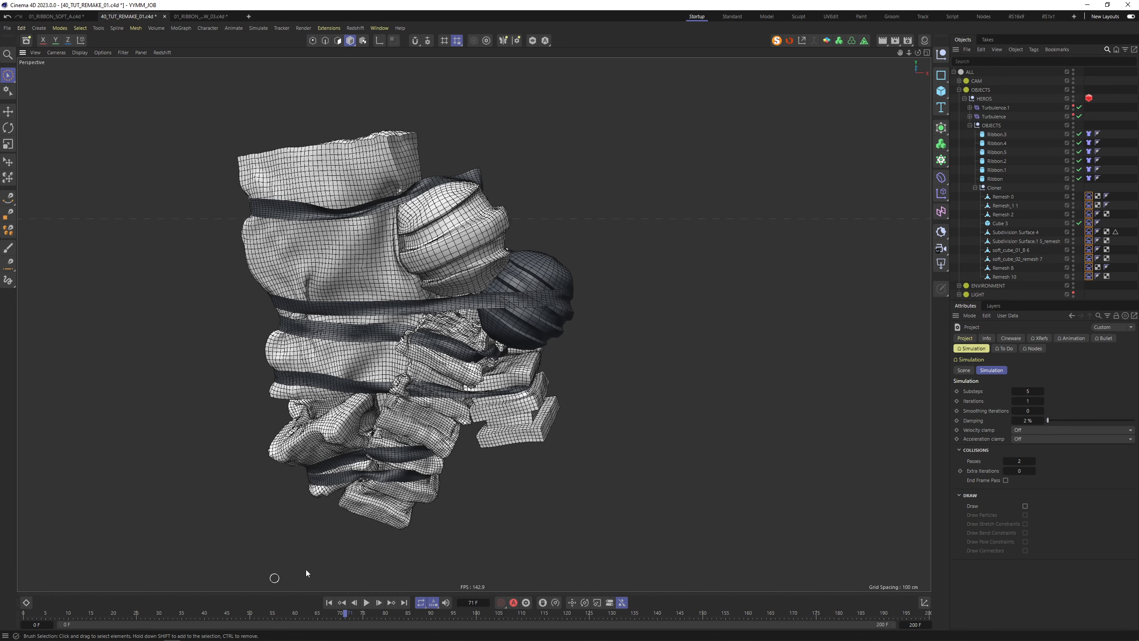
click(330, 603)
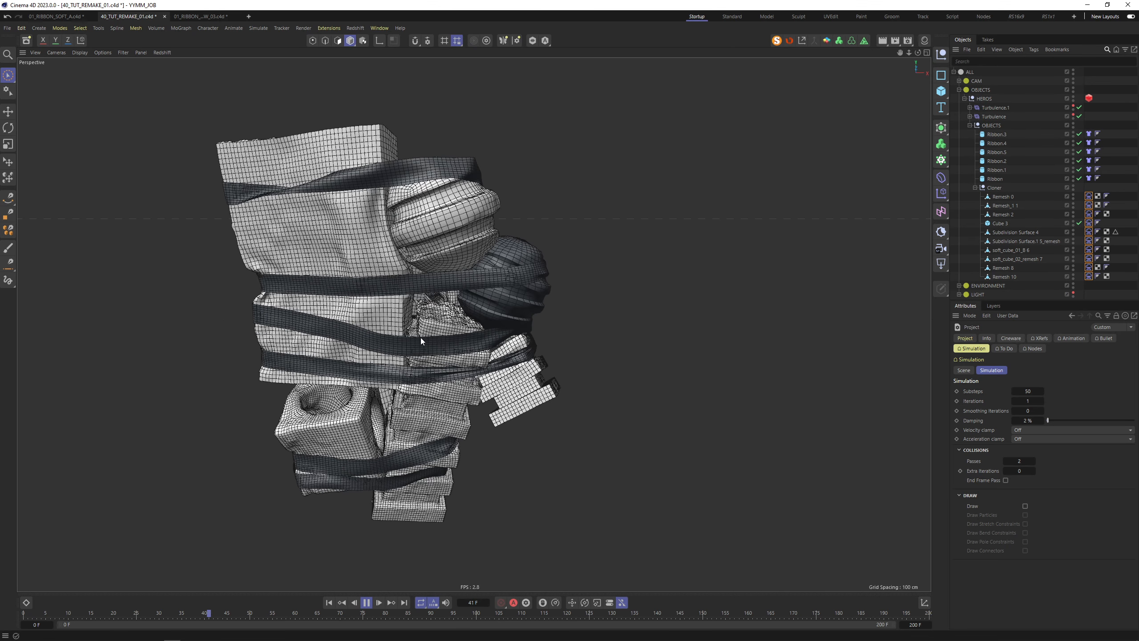
Stop playback and set simulation Iterations to 2 and Smoothing Iterations to 1
click(366, 602)
alt+drag(384, 289, 618, 434)
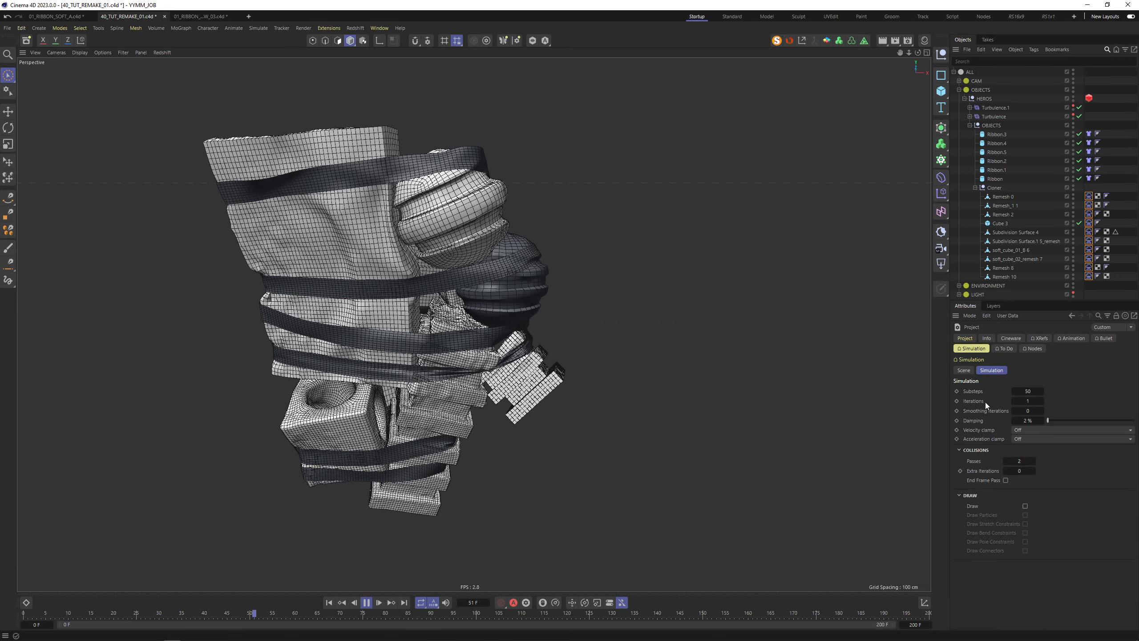
double_click(1028, 402)
text(2)
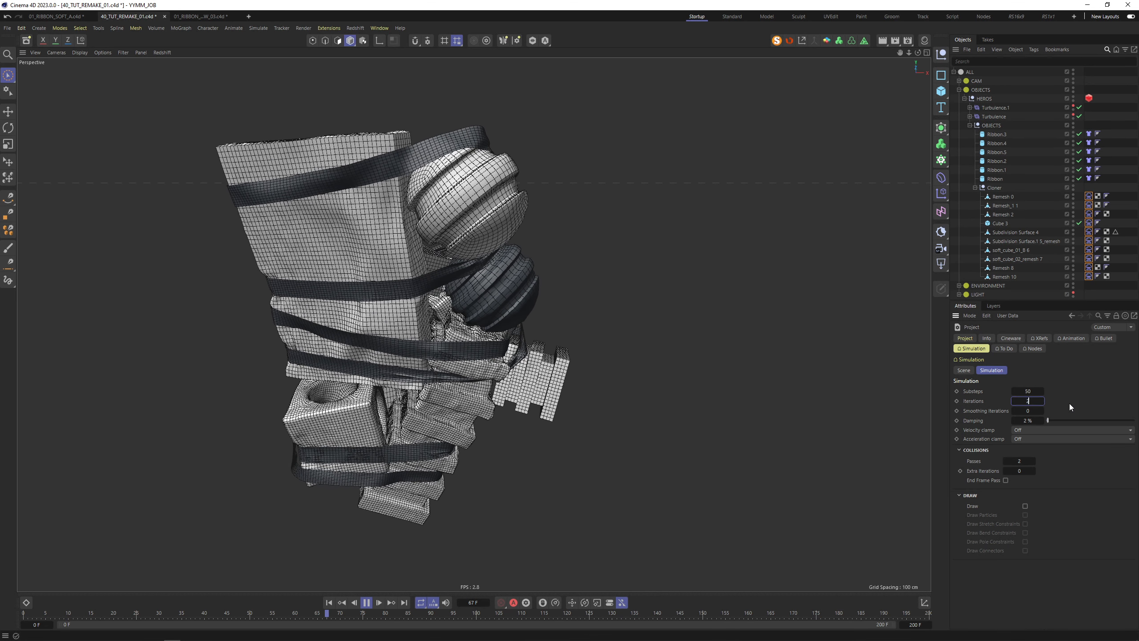
key(Tab)
text(1)
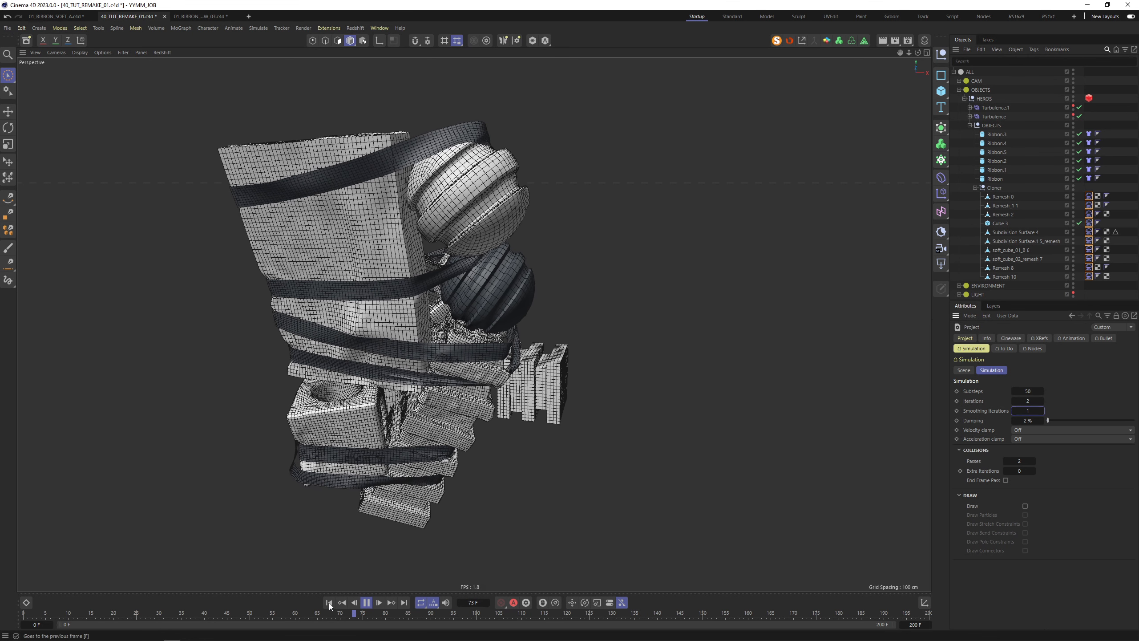
Rewind and replay the simulation, then stop it and switch to another window
click(328, 603)
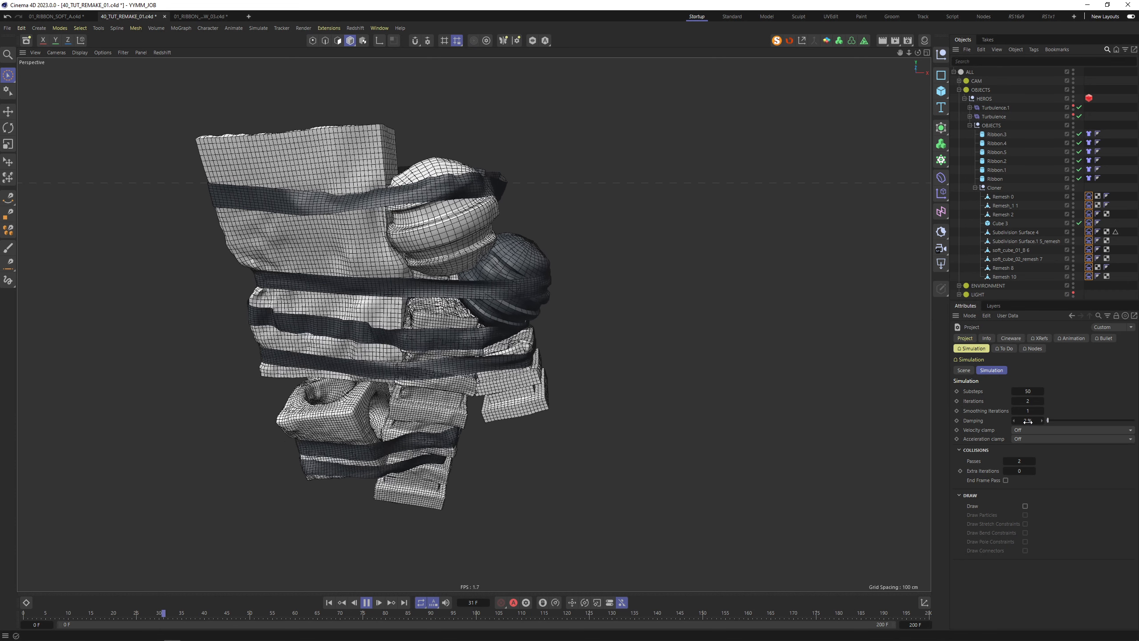
click(366, 602)
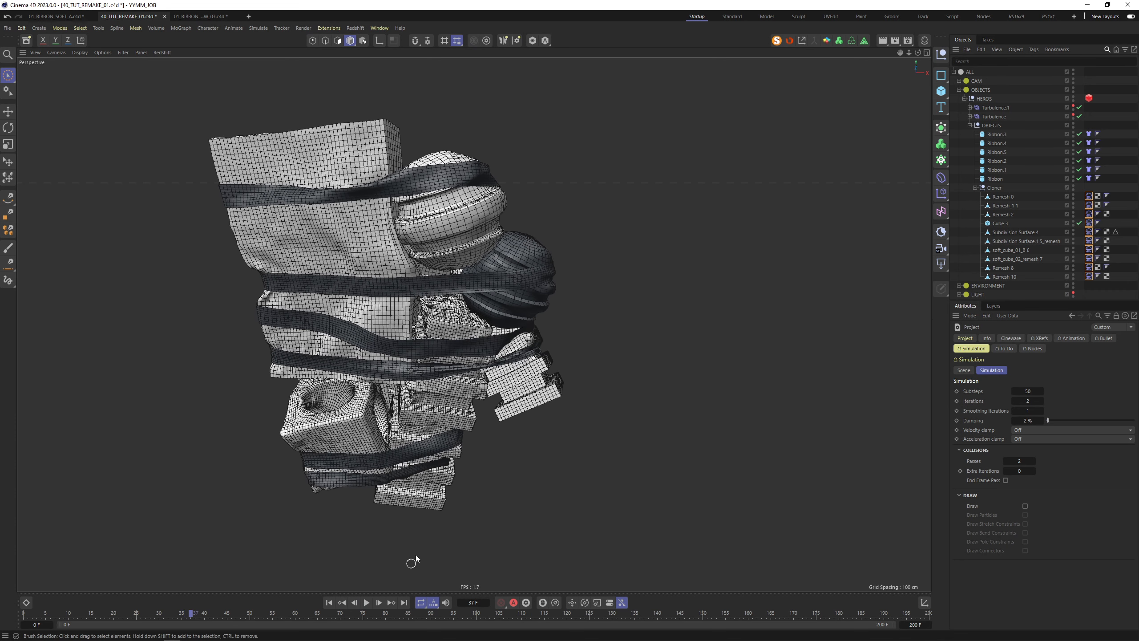
key(alt+Tab)
click(511, 326)
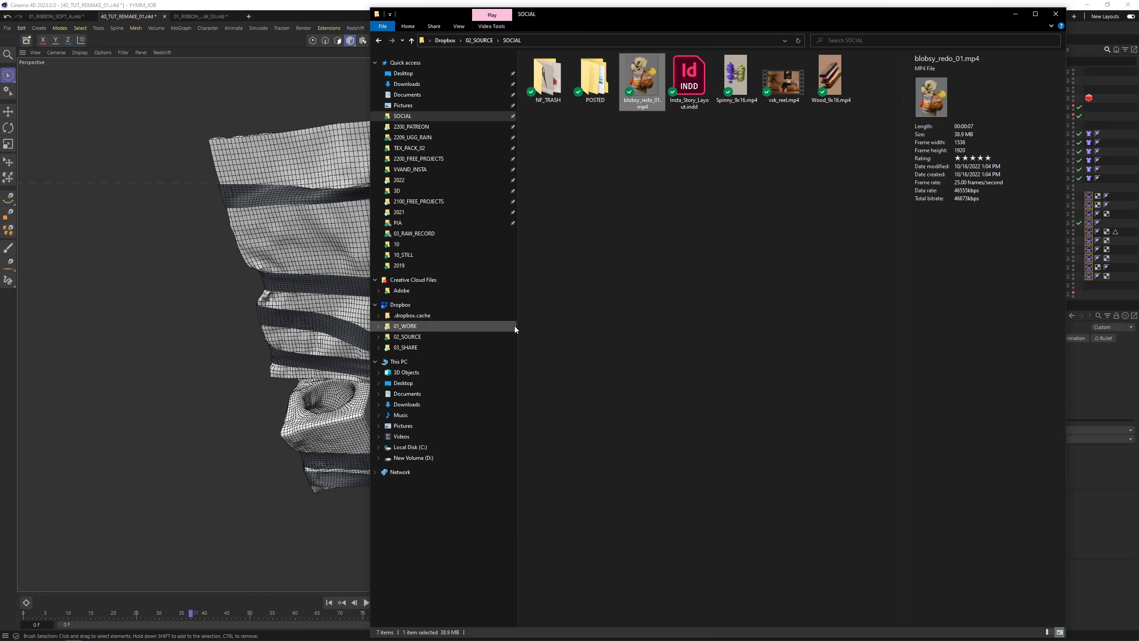
double_click(654, 79)
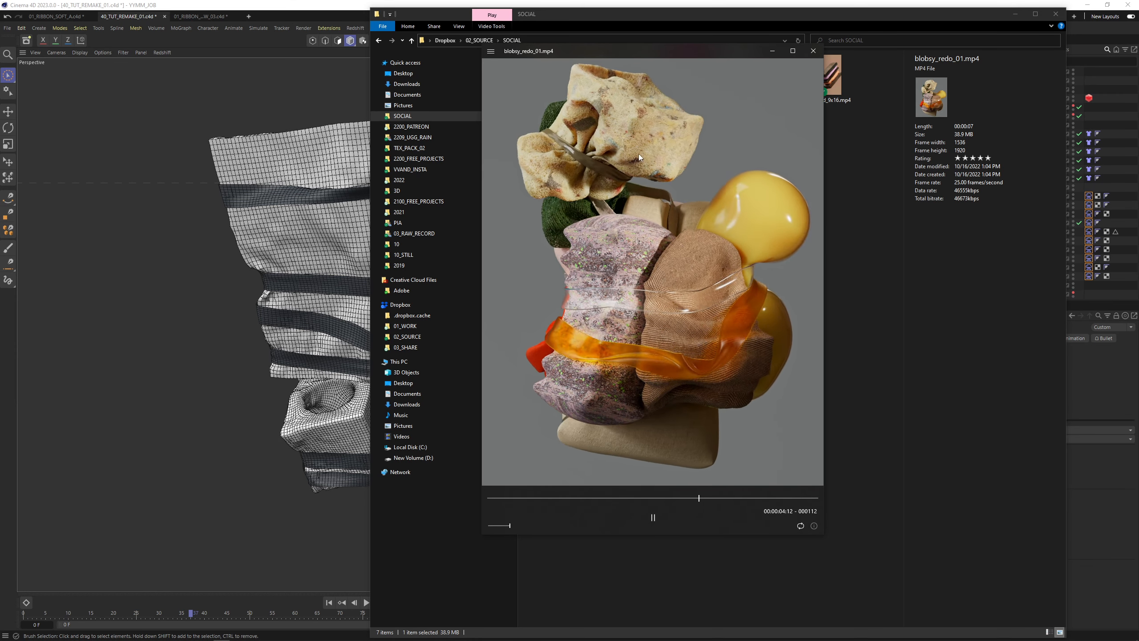
click(813, 52)
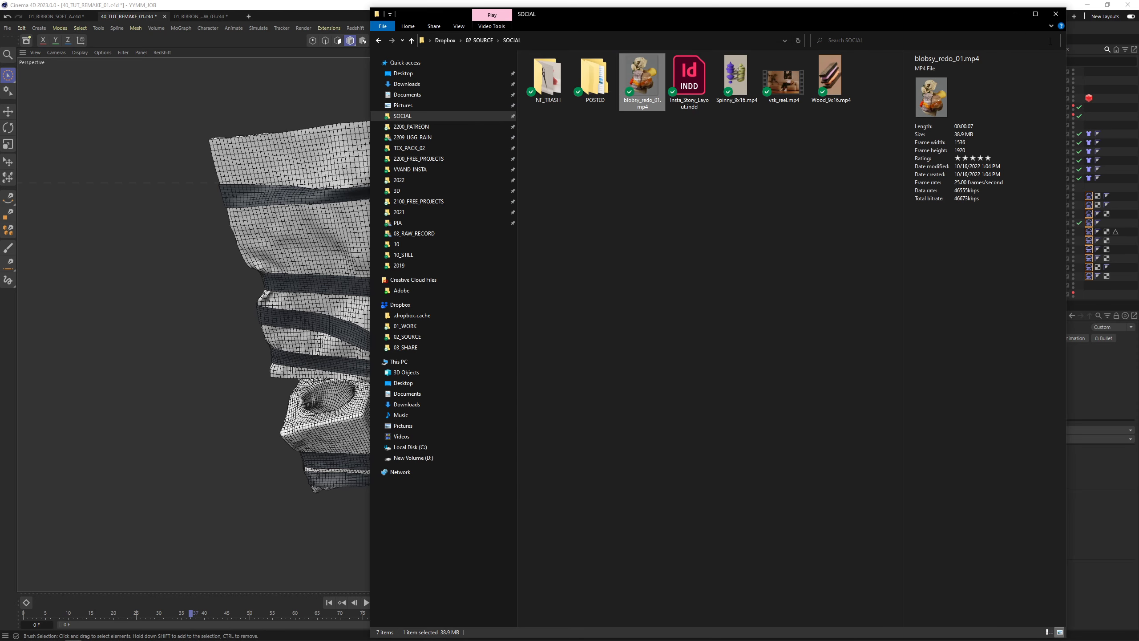
Minimize File Explorer and pause the cloth simulation at frame 48
click(1015, 15)
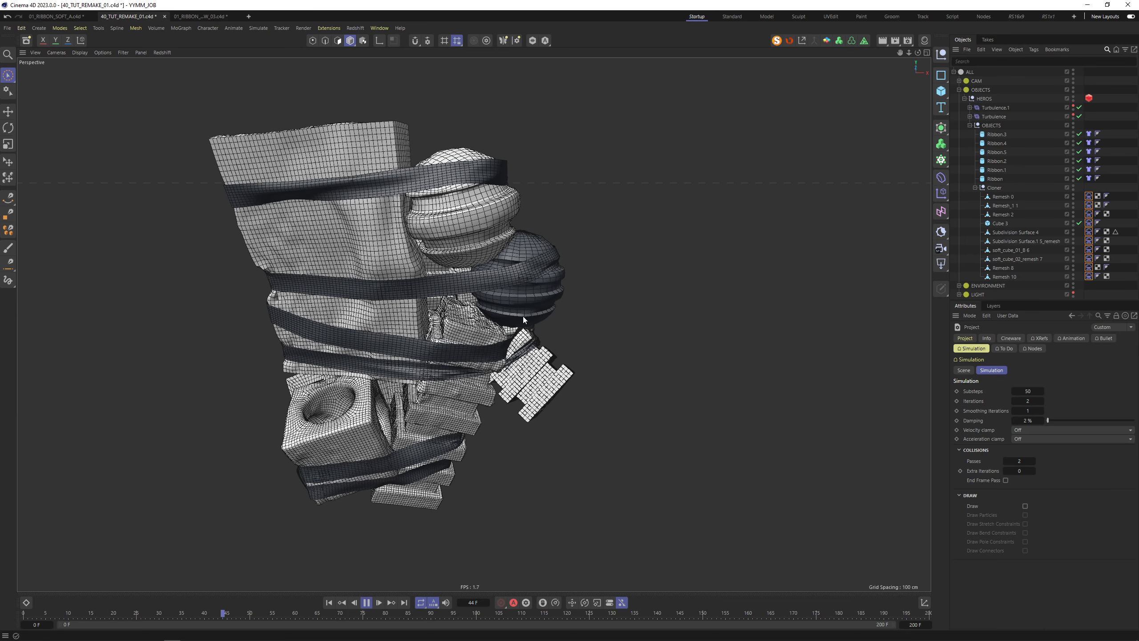
click(366, 602)
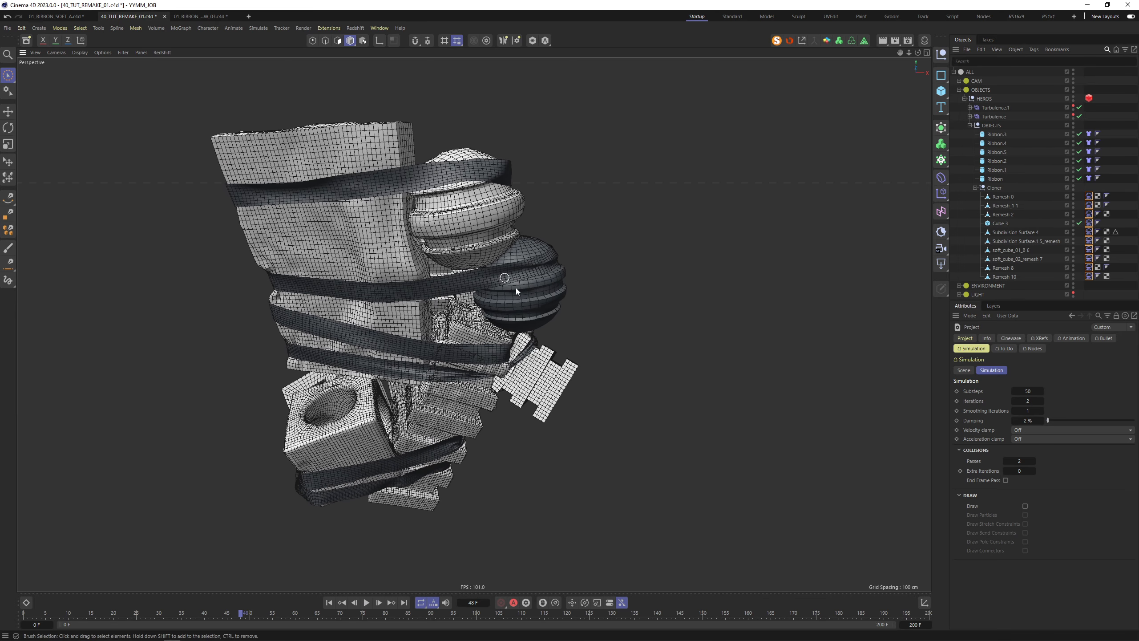
scroll(538, 269, up, 10)
Orbit around the cluster to inspect the cloth over the left slabs
alt+drag(589, 245, 662, 371)
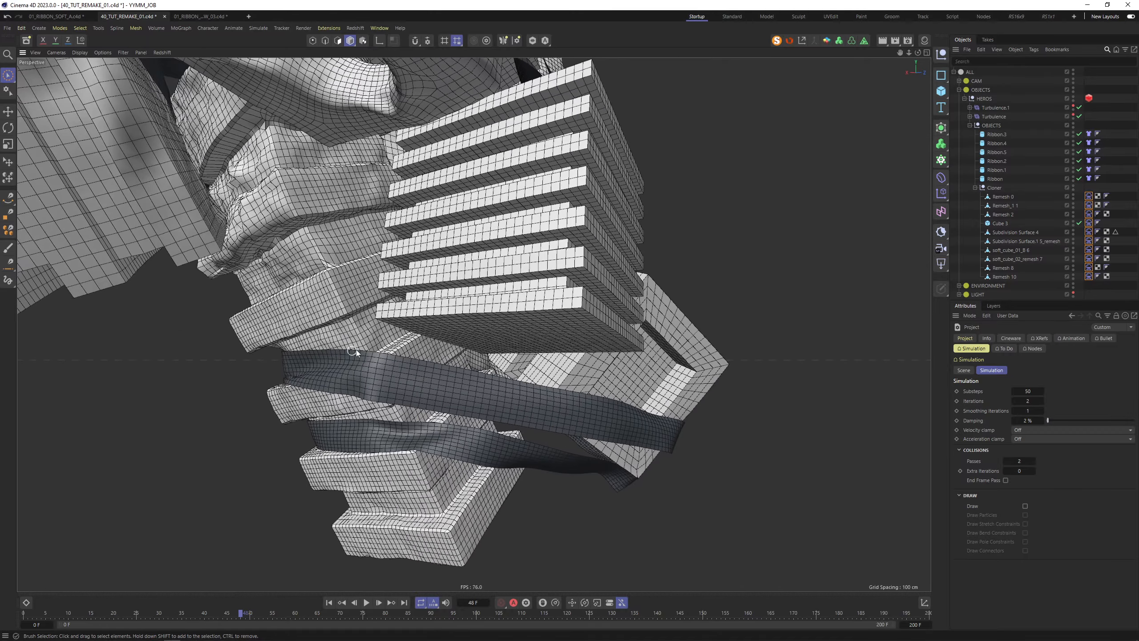
alt+drag(356, 350, 331, 365)
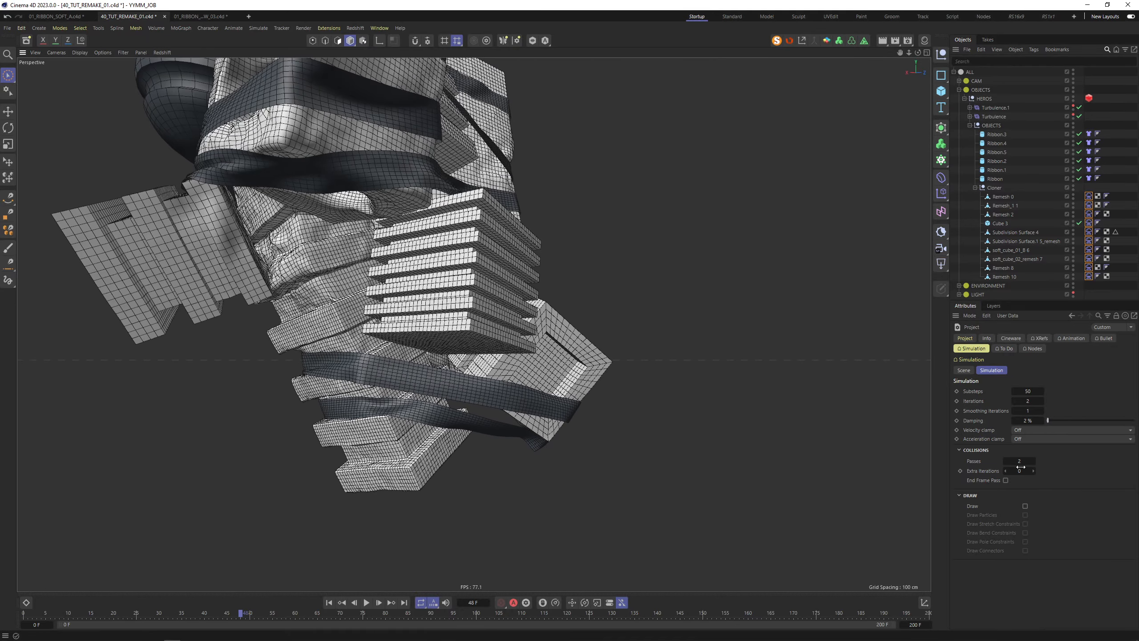
alt+drag(215, 243, 308, 231)
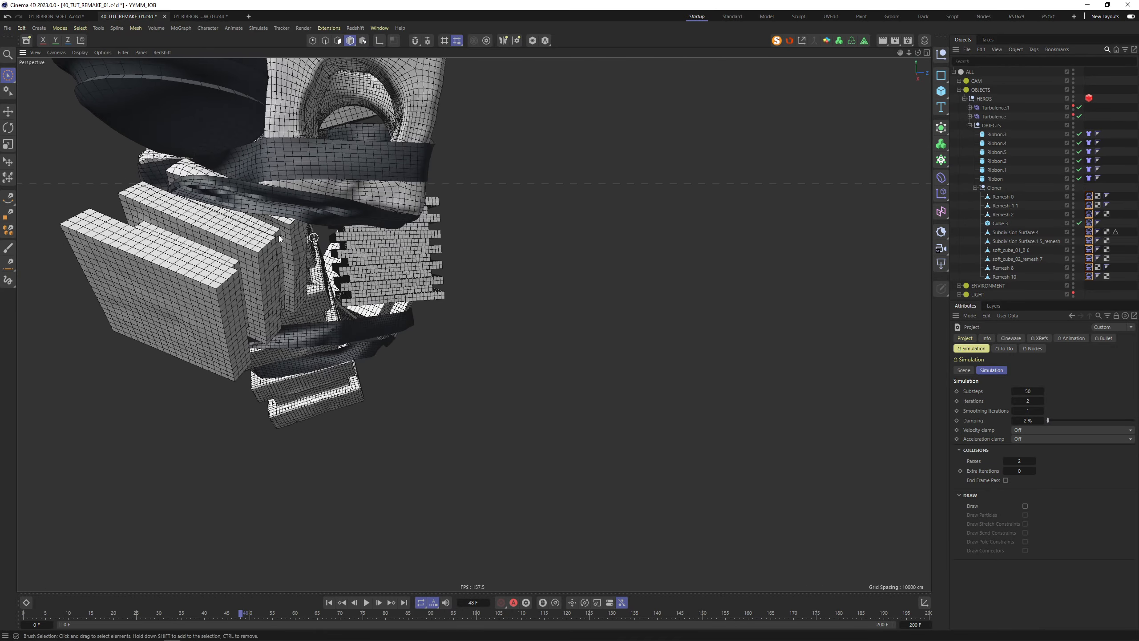
alt+drag(210, 182, 382, 296)
alt+right_drag(388, 197, 393, 294)
alt+middle_drag(356, 155, 458, 323)
Zoom in on the ribbon over the ribbed sphere, then frame the whole assembly
alt+right_drag(482, 311, 388, 251)
alt+middle_drag(354, 179, 364, 210)
alt+right_drag(438, 291, 552, 267)
alt+drag(504, 286, 537, 357)
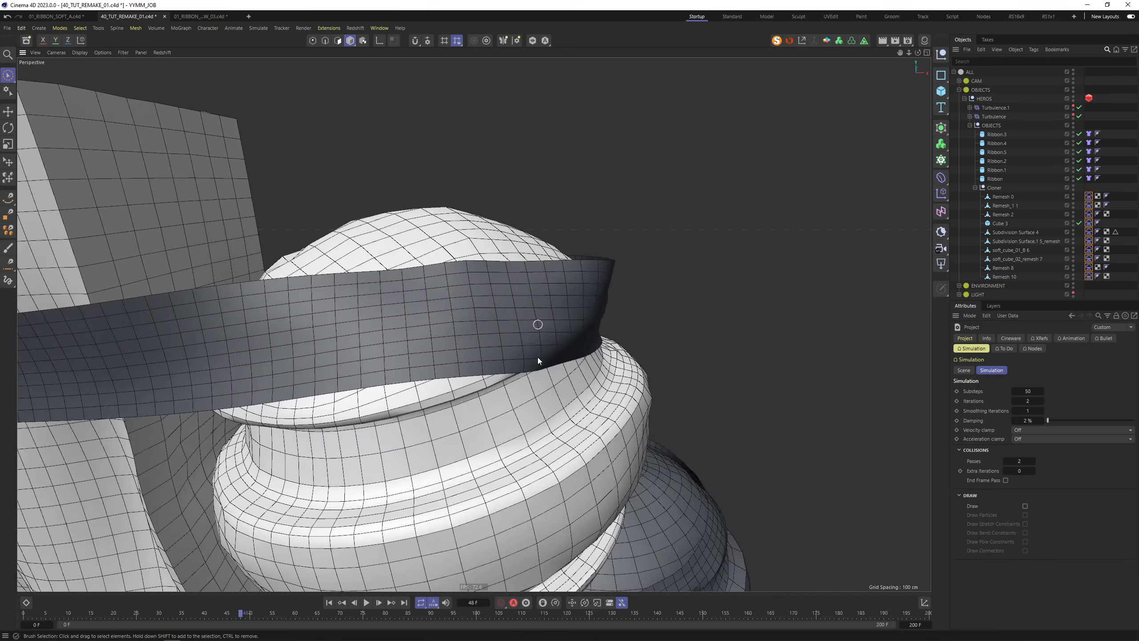
mouse_move(537, 357)
alt+right_down()
mouse_move(589, 335)
mouse_move(545, 348)
alt+right_up()
alt+drag(439, 372, 514, 286)
key(h)
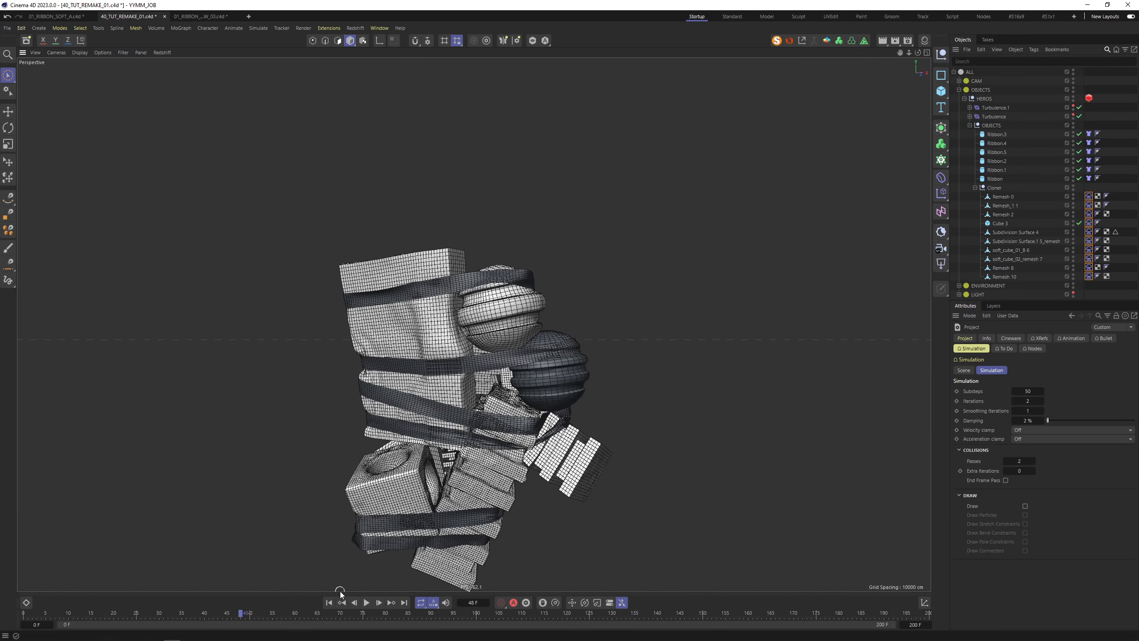
Select all cloth tags, show their Surface settings, and bring up Project Simulation settings with Ctrl+D
drag(1086, 166, 1091, 290)
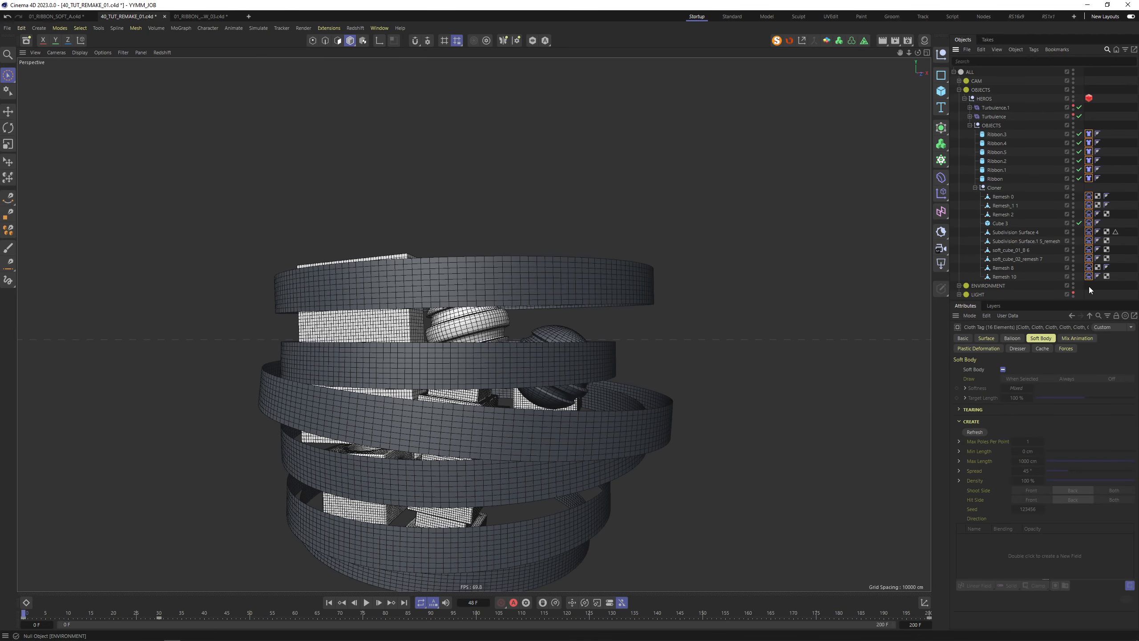
click(986, 337)
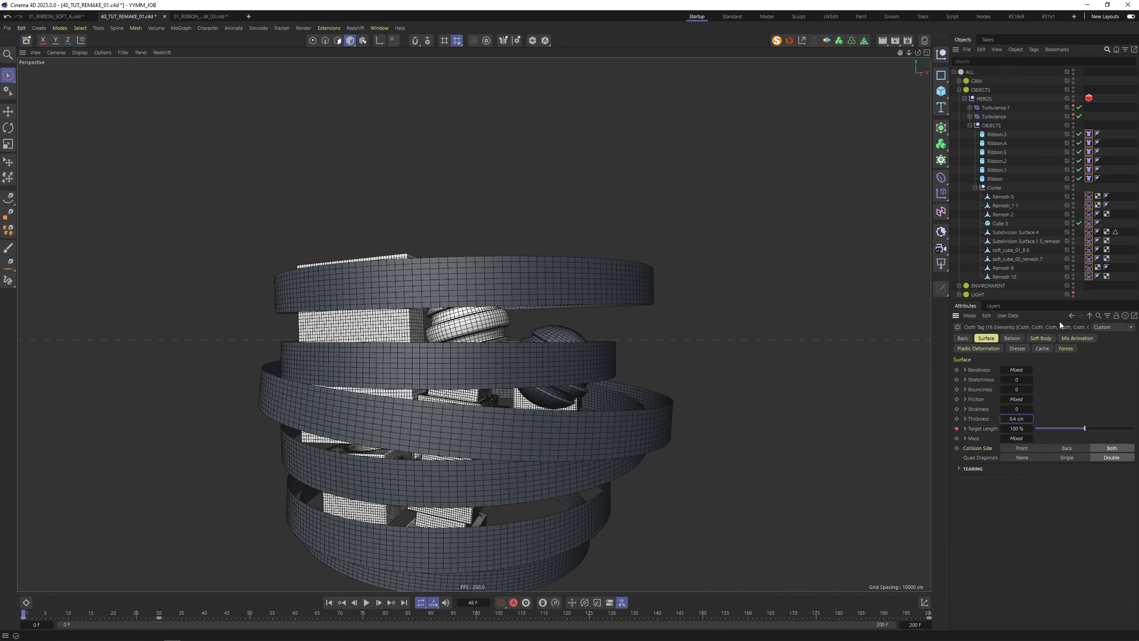
key(ctrl+d)
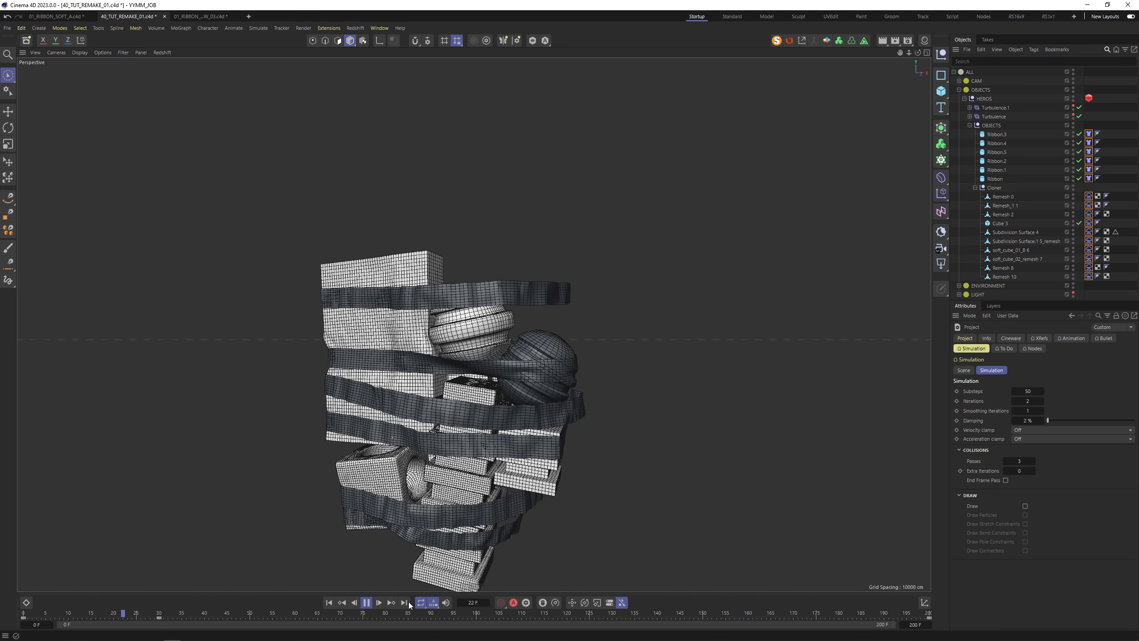
Stop, rewind and replay the cloth simulation from the start
click(368, 602)
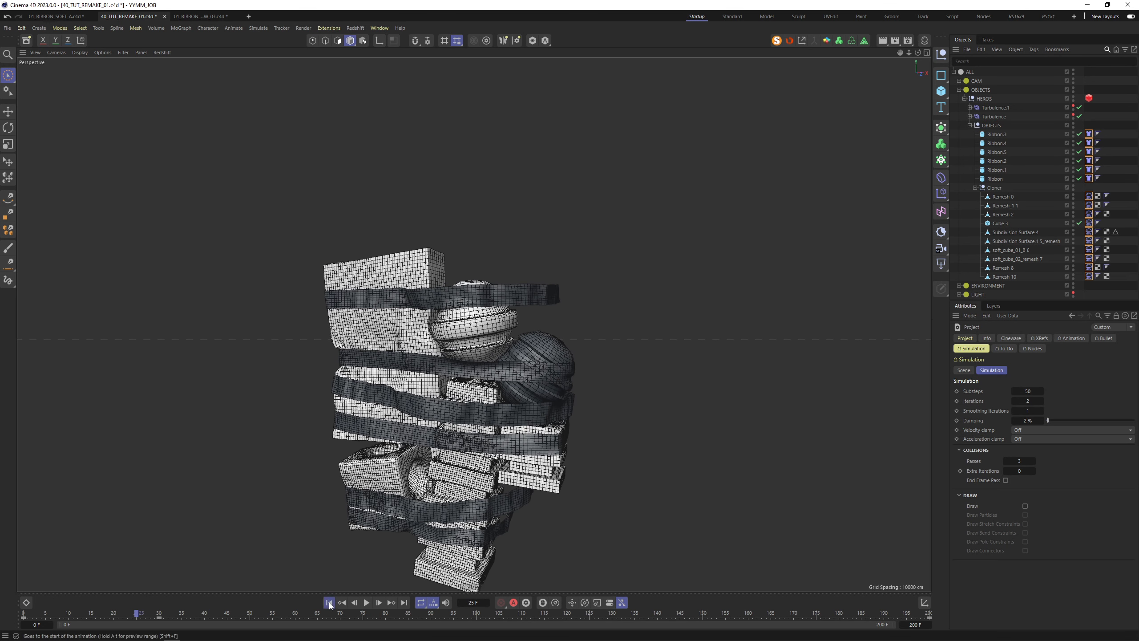
click(329, 602)
click(366, 602)
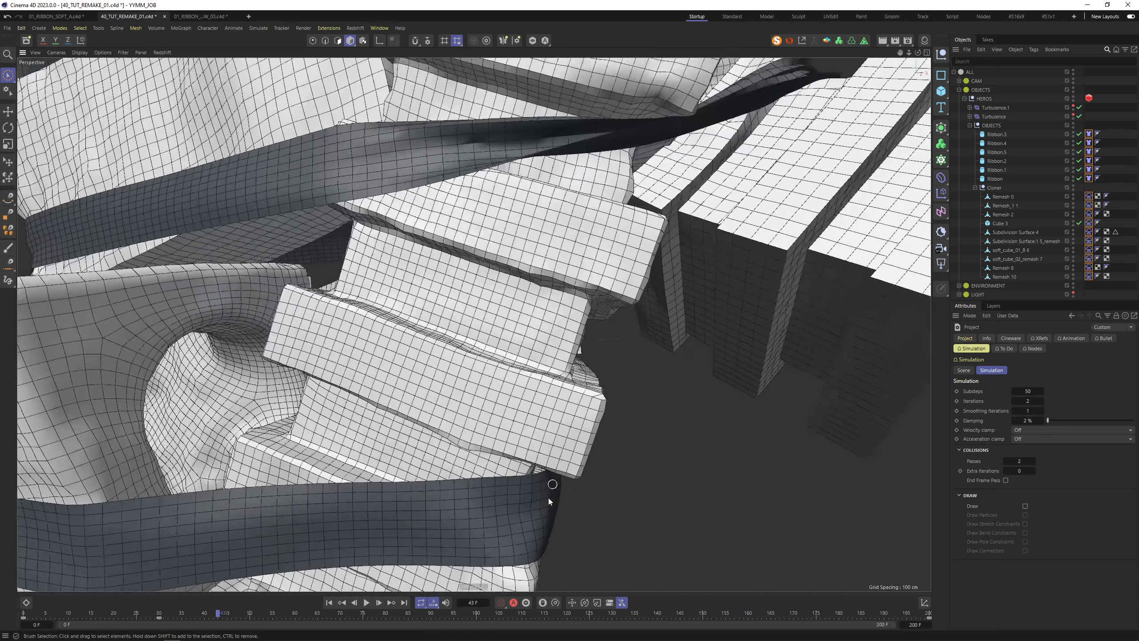
Zoom in and select the torn ribbon Ribbon.4 to inspect it closely
alt+middle_drag(548, 496, 518, 296)
alt+drag(518, 296, 495, 332)
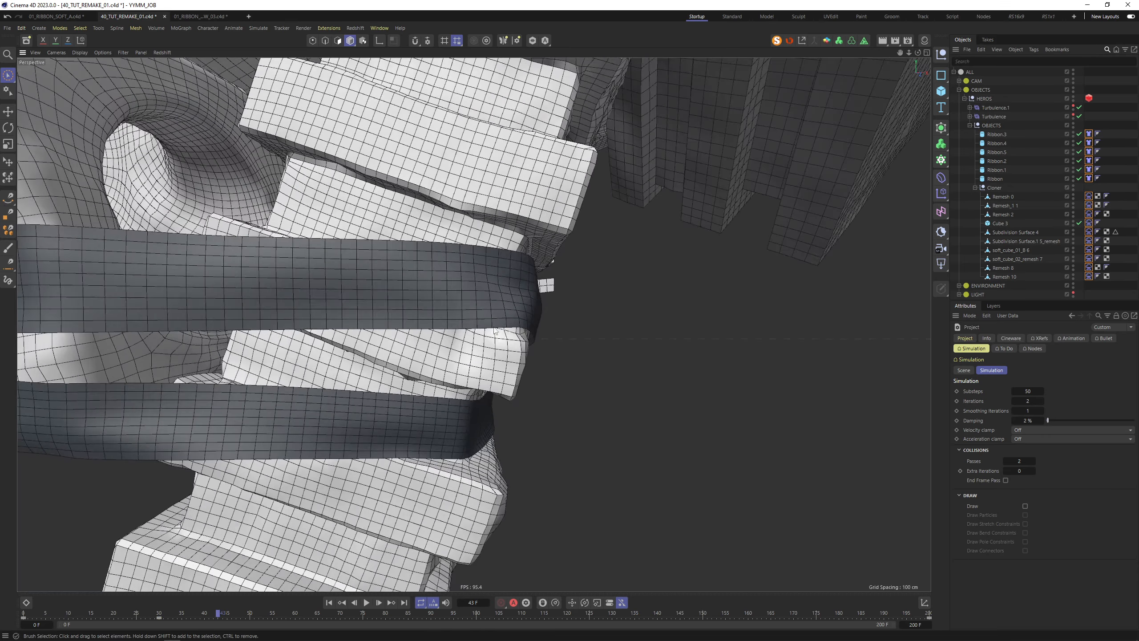
scroll(539, 265, down, 6)
scroll(580, 145, up, 12)
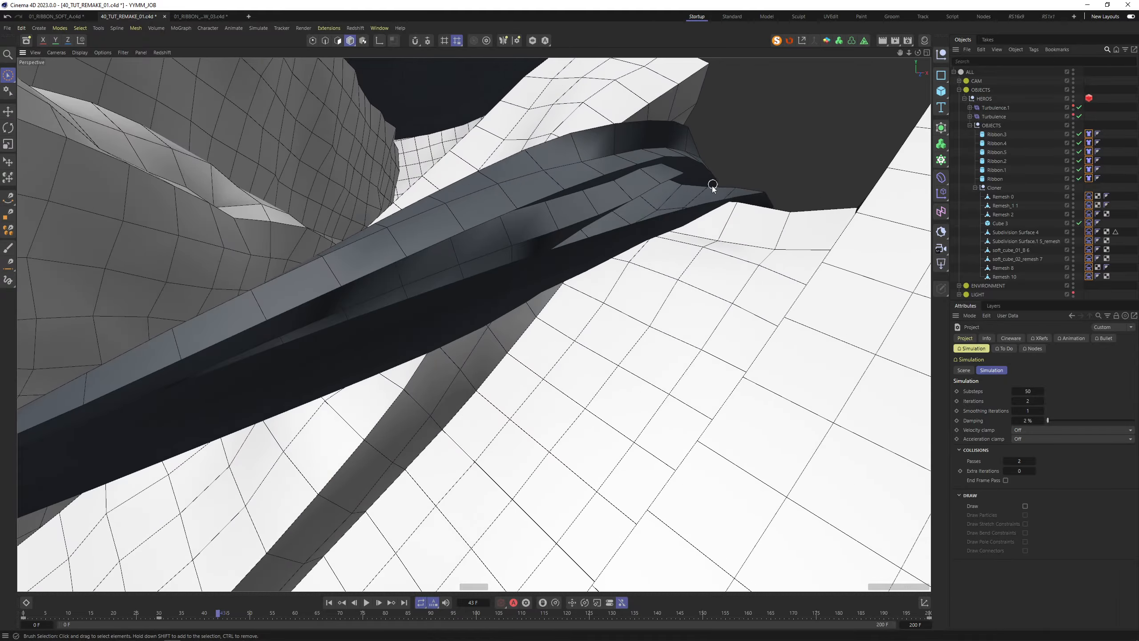
scroll(711, 186, down, 2)
scroll(706, 189, up, 5)
alt+drag(692, 262, 673, 277)
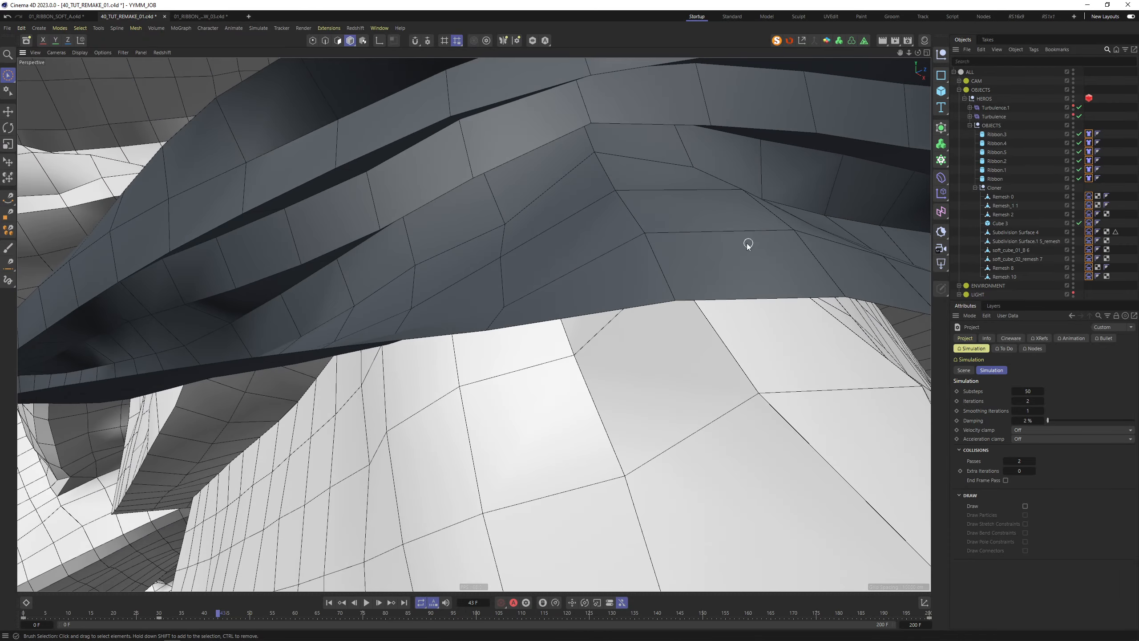
scroll(748, 244, down, 10)
click(727, 234)
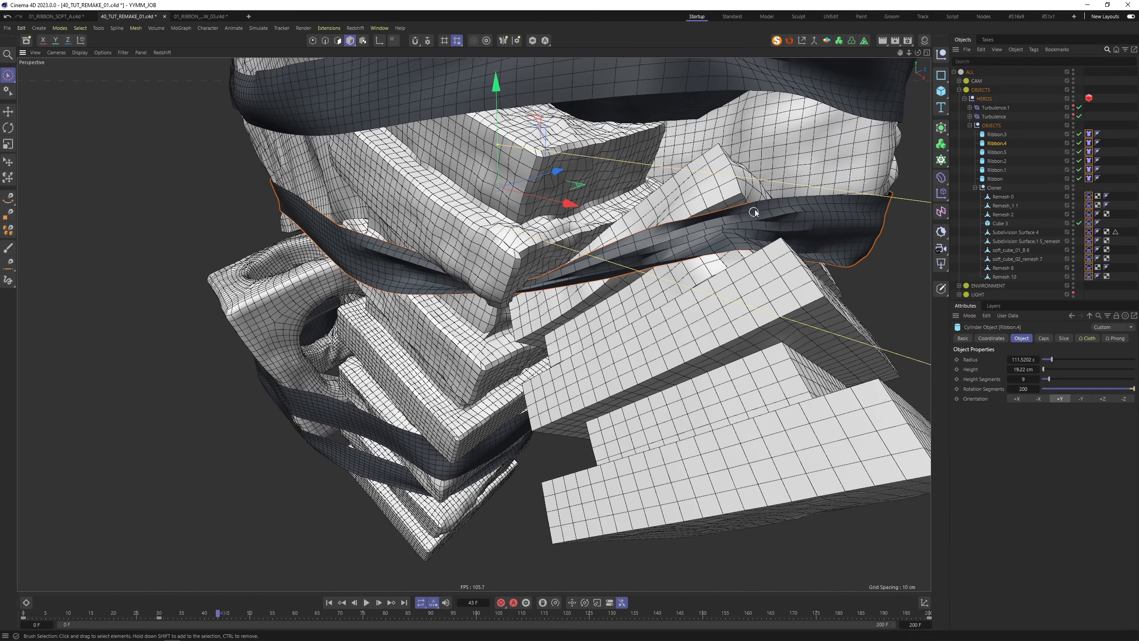
scroll(733, 239, up, 8)
alt+drag(732, 239, 820, 220)
alt+drag(752, 275, 870, 273)
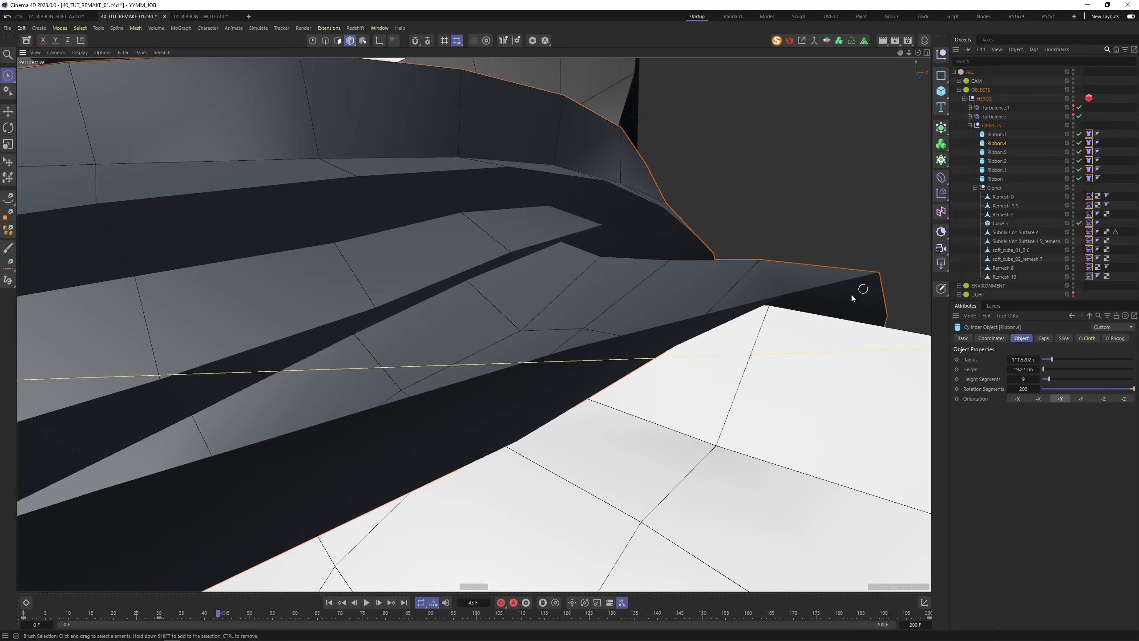
Orbit in on the hole in the upper ribbon from front and side views
alt+drag(850, 215, 709, 245)
alt+middle_drag(709, 245, 656, 346)
alt+right_drag(727, 115, 747, 73)
alt+middle_drag(747, 73, 710, 178)
alt+right_drag(709, 178, 807, 173)
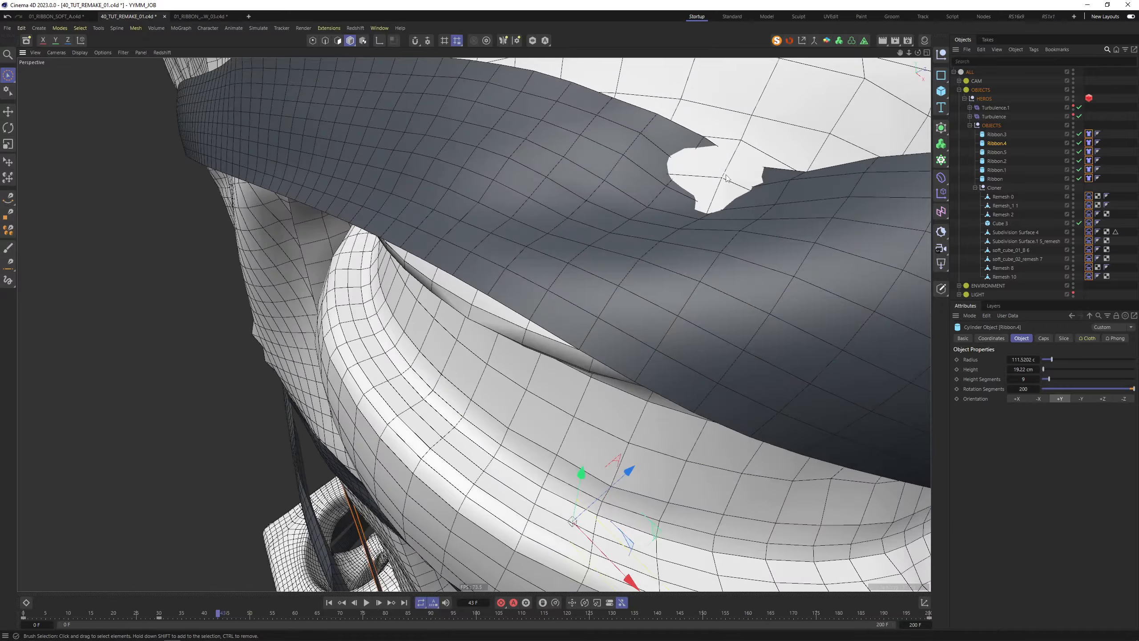
alt+drag(725, 173, 765, 172)
alt+right_drag(781, 174, 645, 165)
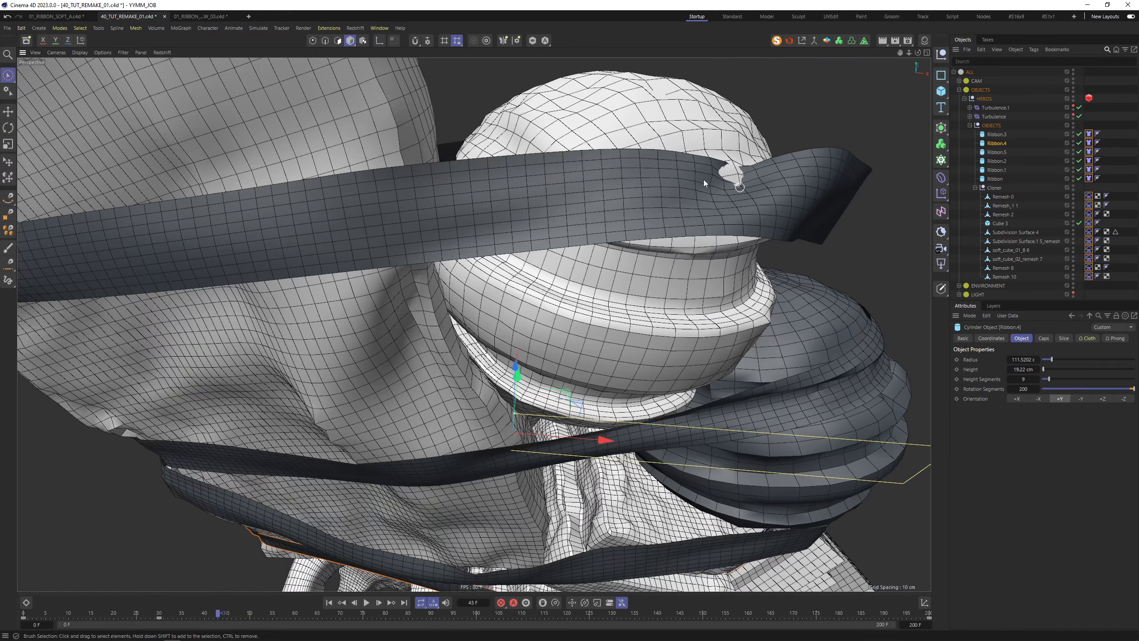
alt+drag(703, 180, 709, 230)
Pull back around the white cloth and ribbon hole, then bring up Project settings
alt+right_drag(709, 229, 634, 243)
alt+middle_drag(700, 287, 634, 274)
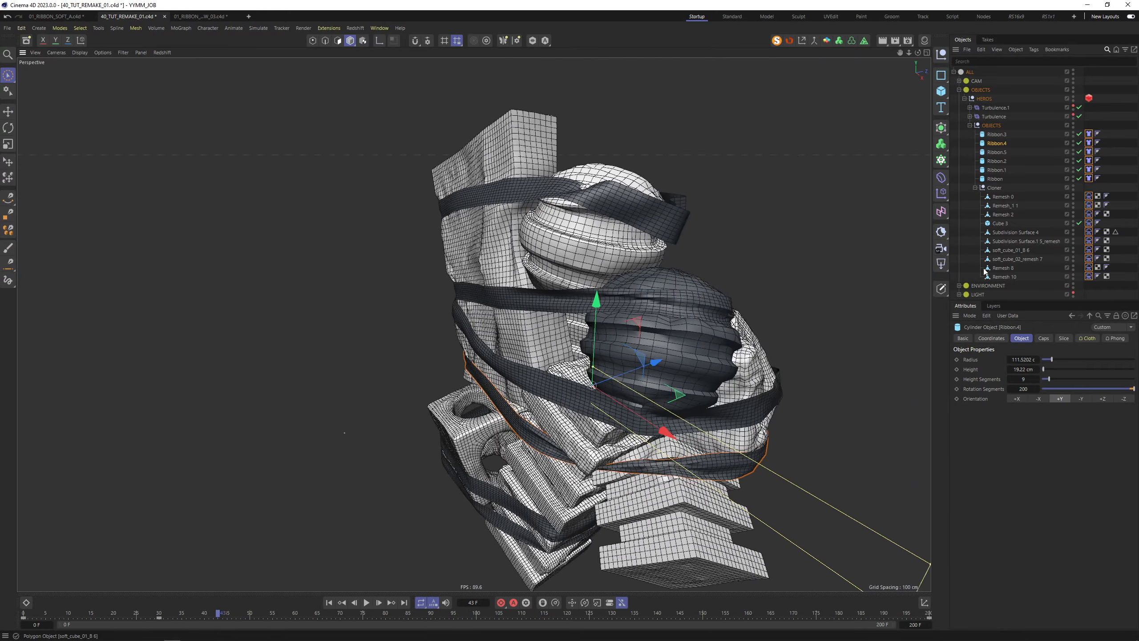
alt+drag(778, 368, 682, 381)
alt+right_drag(681, 381, 731, 393)
alt+middle_drag(732, 393, 604, 270)
alt+drag(650, 295, 511, 321)
alt+right_drag(706, 294, 750, 267)
alt+drag(750, 267, 668, 281)
key(ctrl+d)
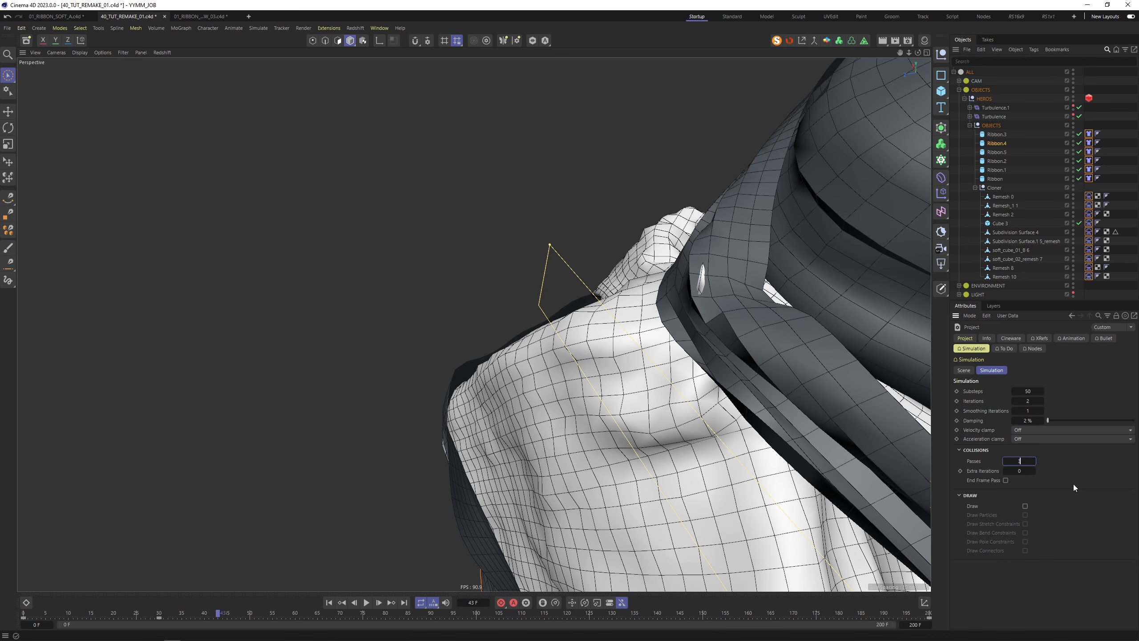
Set collision Passes 3, Extra Iterations 1 and Substeps 25, then replay from frame 0
click(1016, 470)
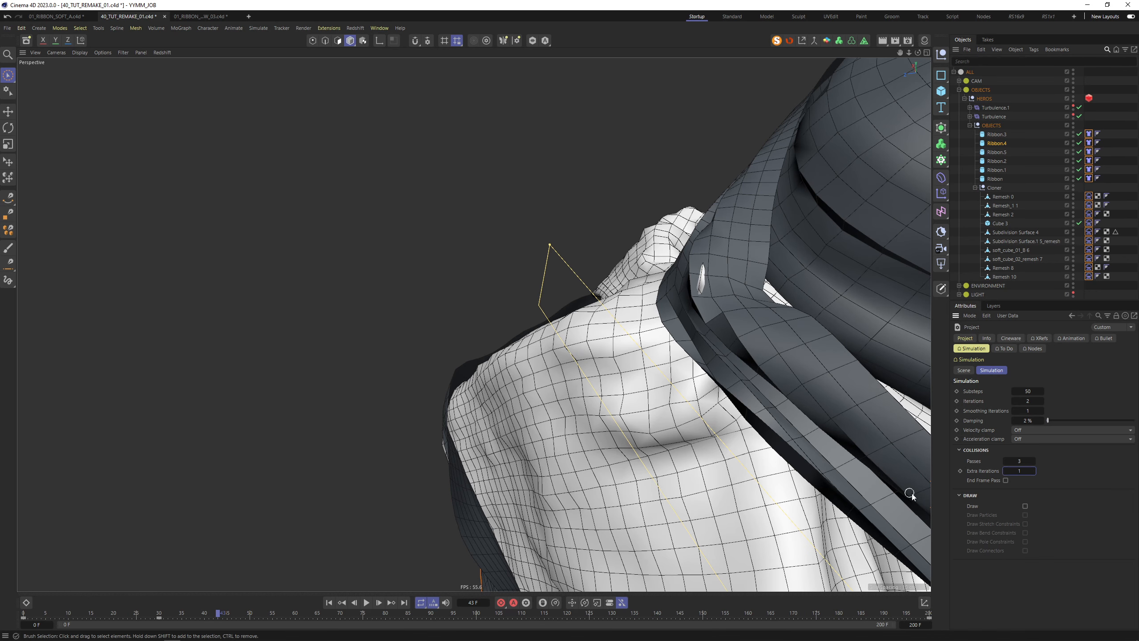
click(366, 603)
click(365, 603)
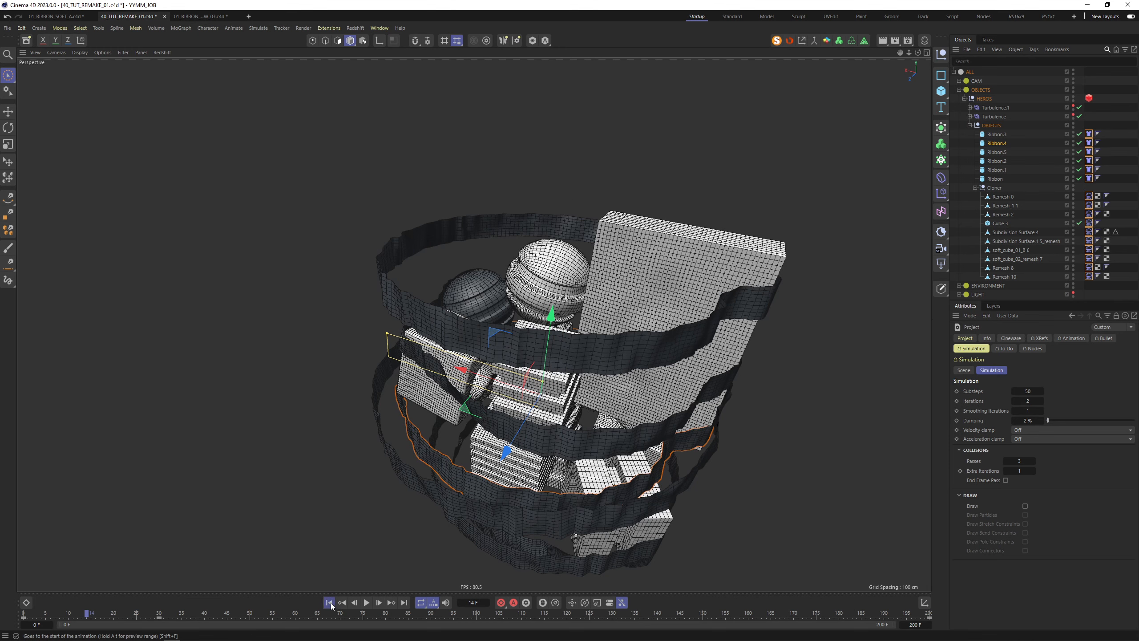
click(330, 603)
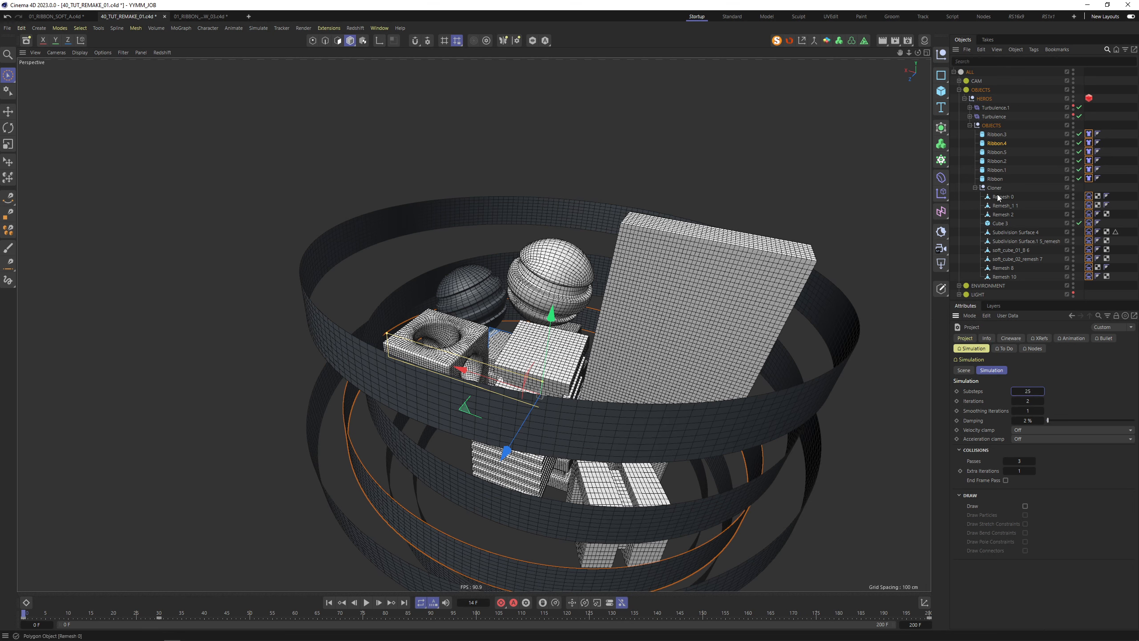
key(shift+f)
key(F8)
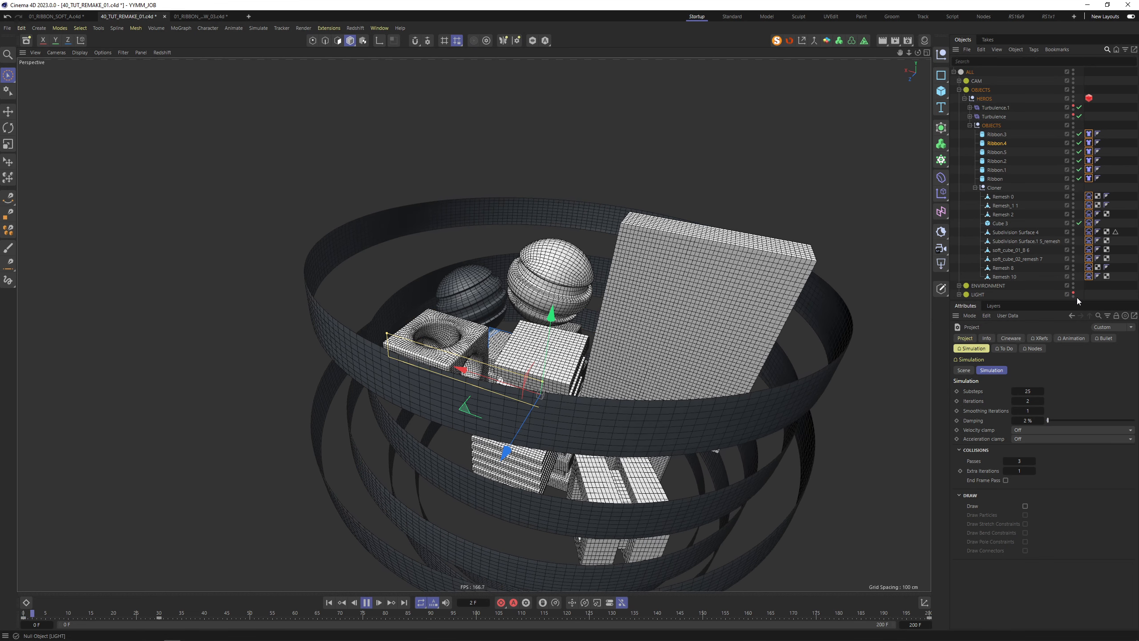
Select all ten cloth tags and show their Soft Body settings
click(1089, 268)
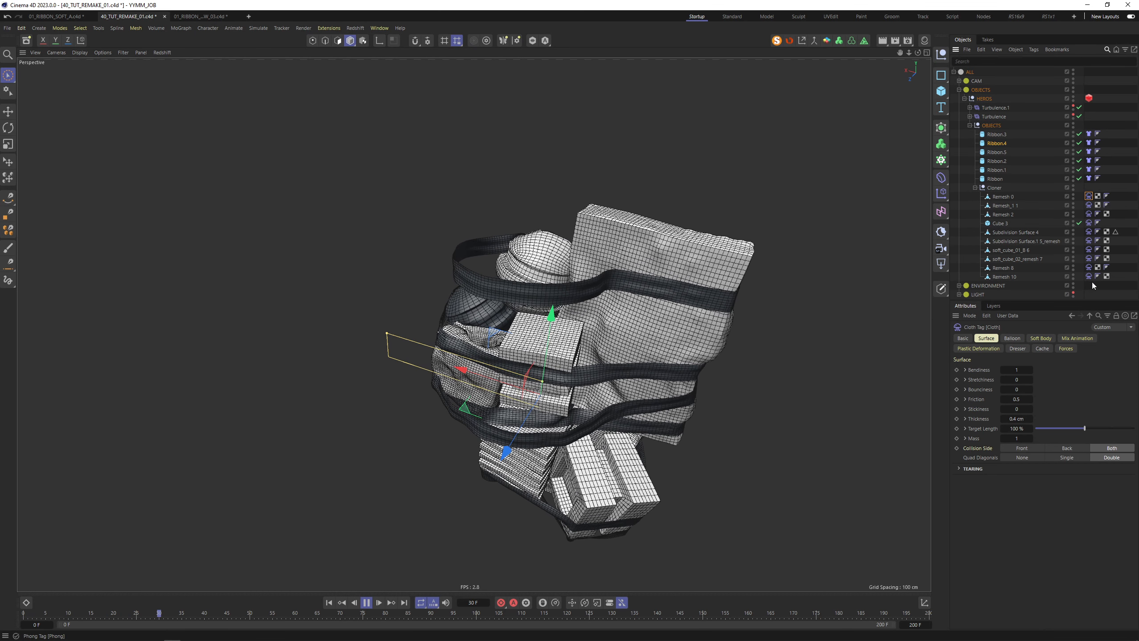
drag(1093, 286, 1087, 129)
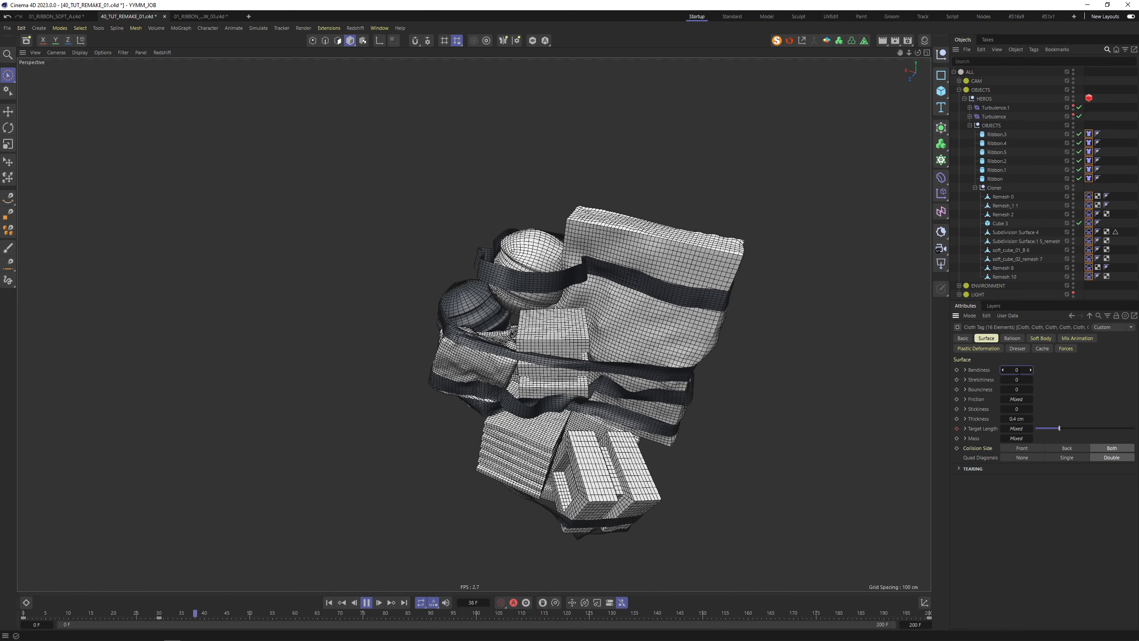
click(1041, 337)
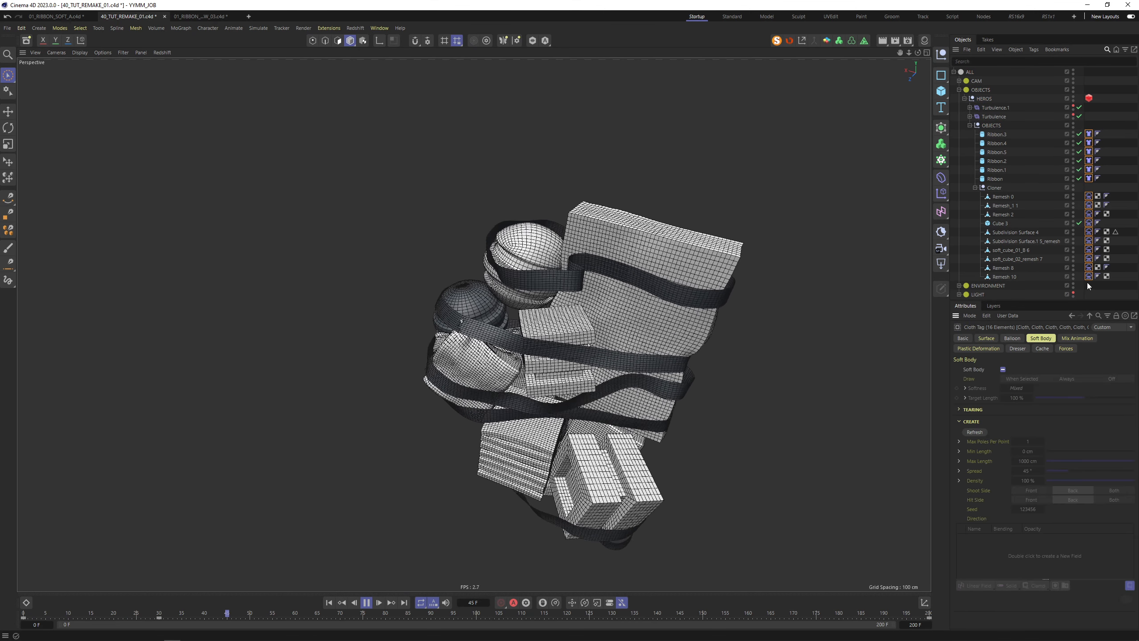
Pause and rewind the simulation to frame 0, then reselect all ten cloth tags
click(773, 376)
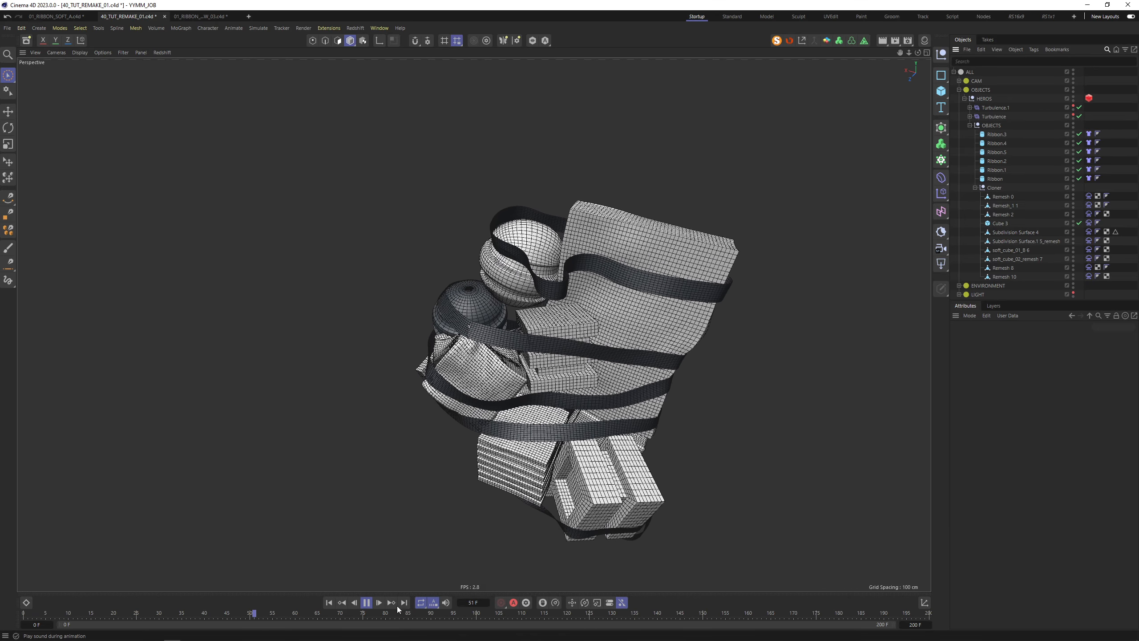
click(366, 602)
scroll(466, 316, up, 15)
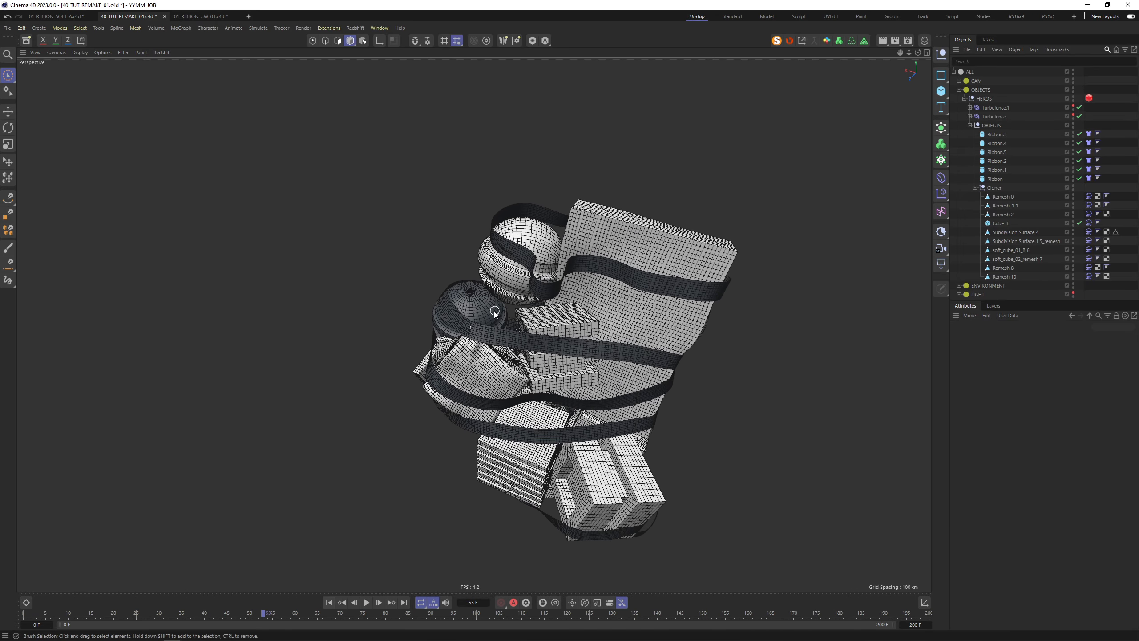
scroll(446, 324, down, 15)
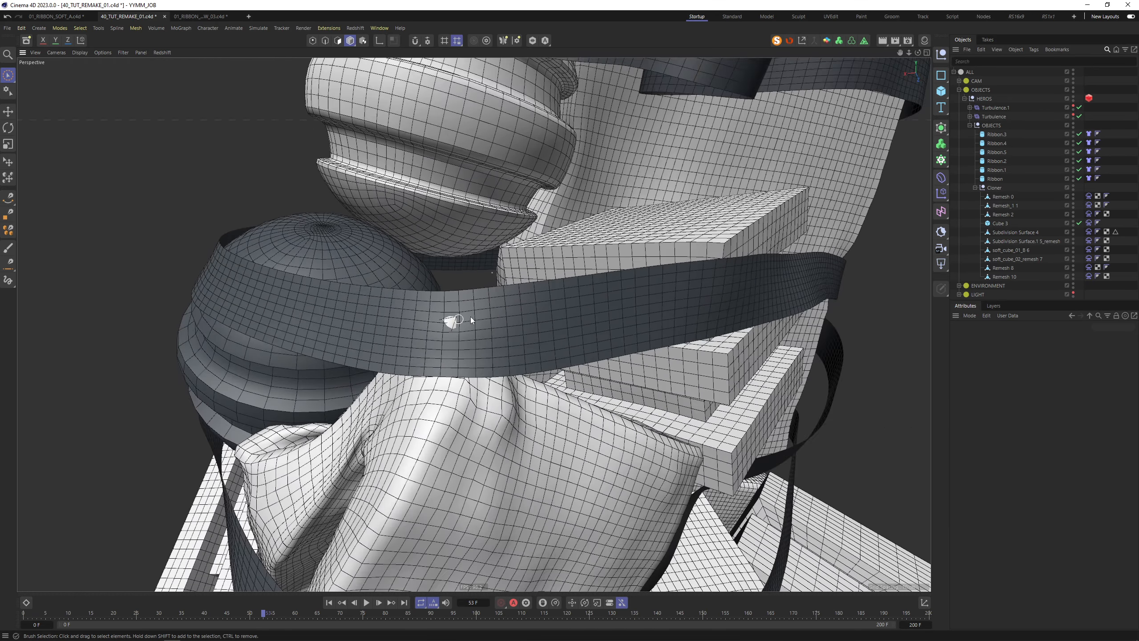
click(329, 602)
drag(1092, 285, 1082, 193)
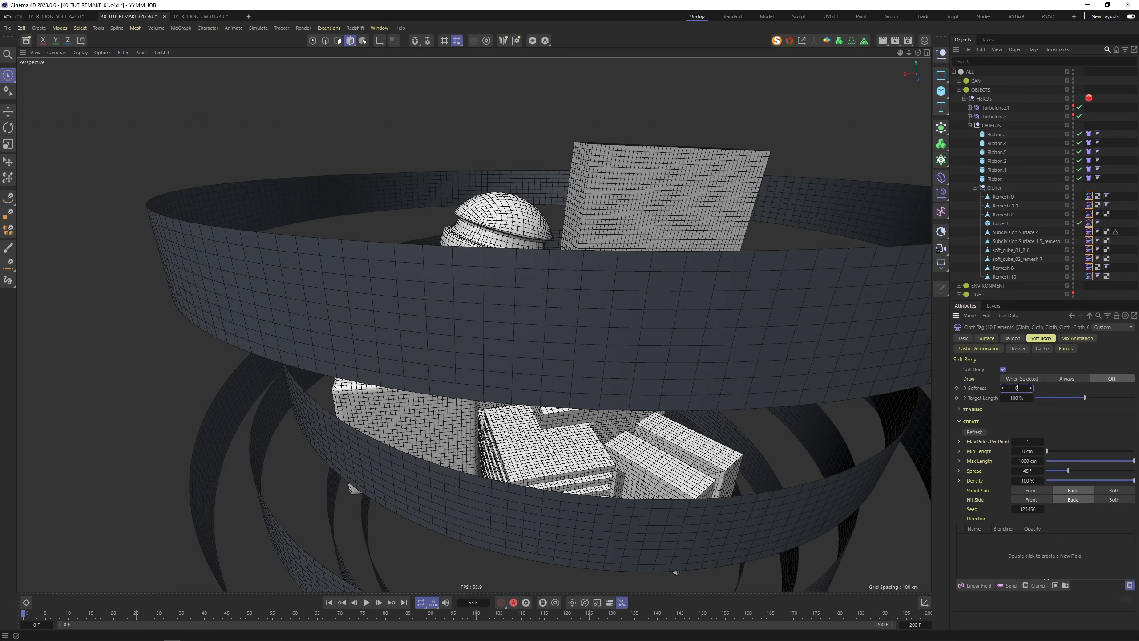
Play the Softness 0 simulation, stopping at frame 52 to inspect ribbons and cubes
key(F8)
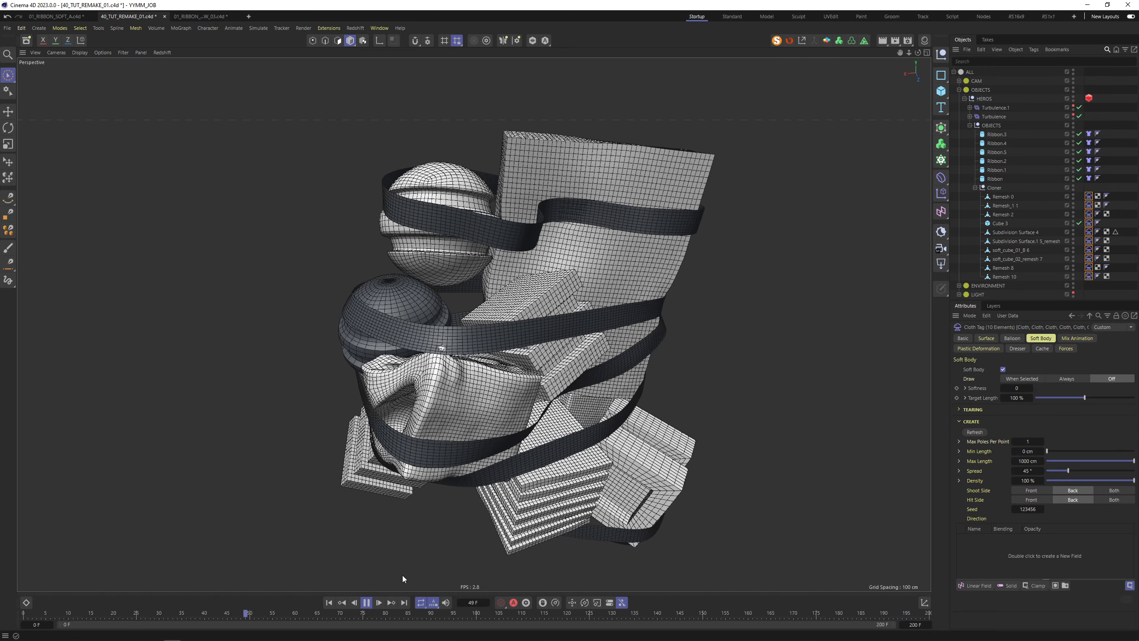
click(367, 603)
scroll(513, 324, down, 5)
alt+drag(501, 310, 419, 316)
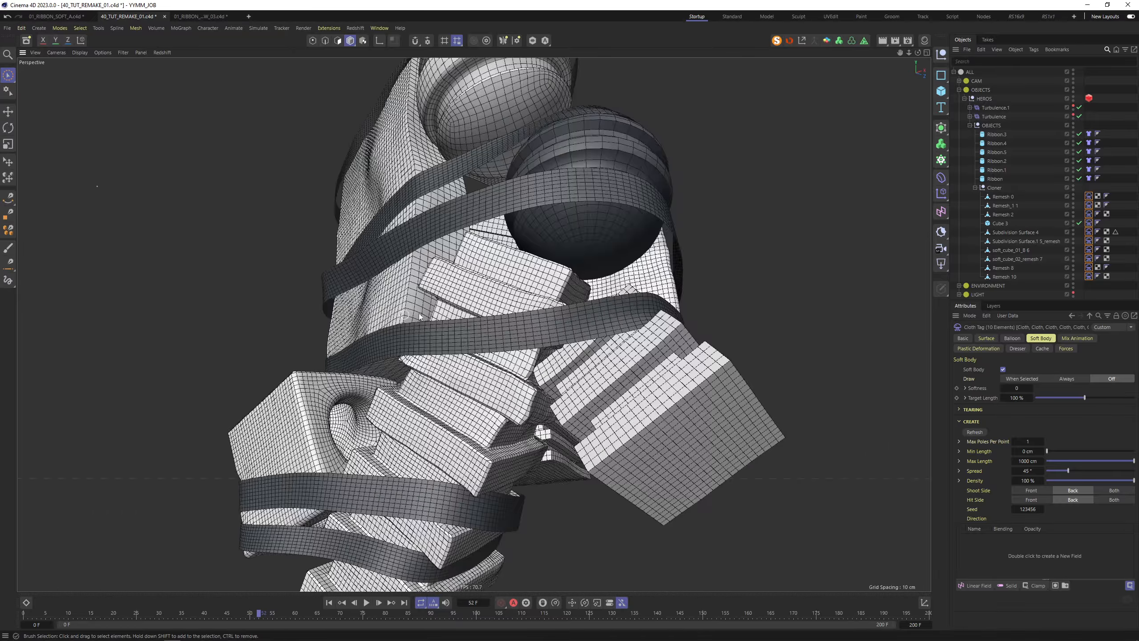
mouse_move(582, 264)
alt+mouse_down()
mouse_move(438, 281)
mouse_move(269, 335)
mouse_move(514, 175)
alt+mouse_up()
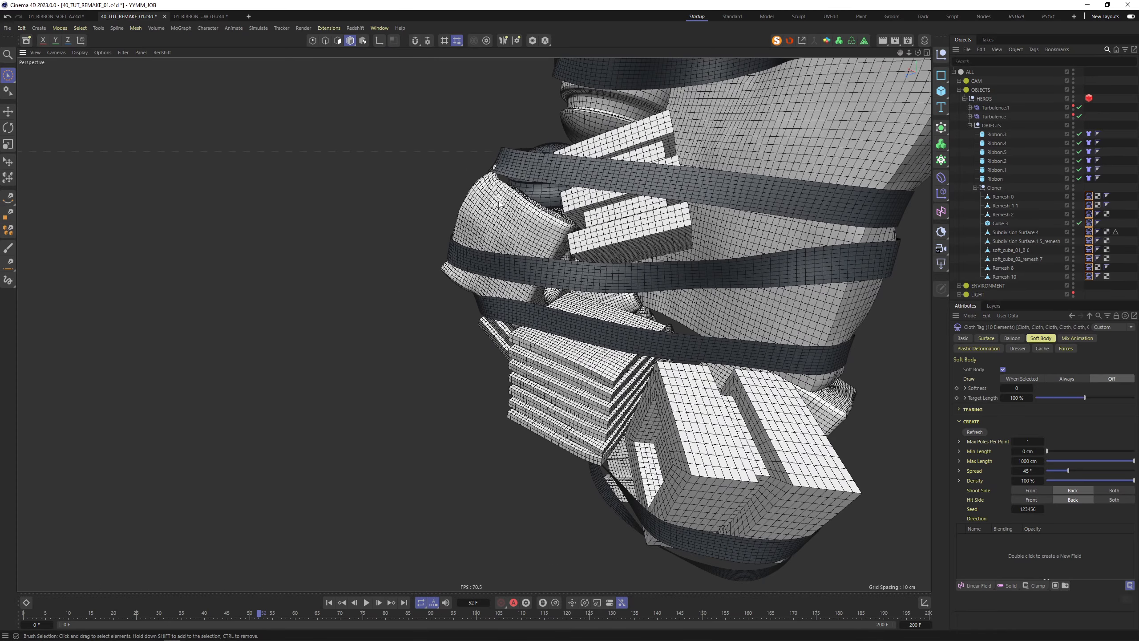
Reset to frame 0 and view the undeformed rings from above
click(329, 602)
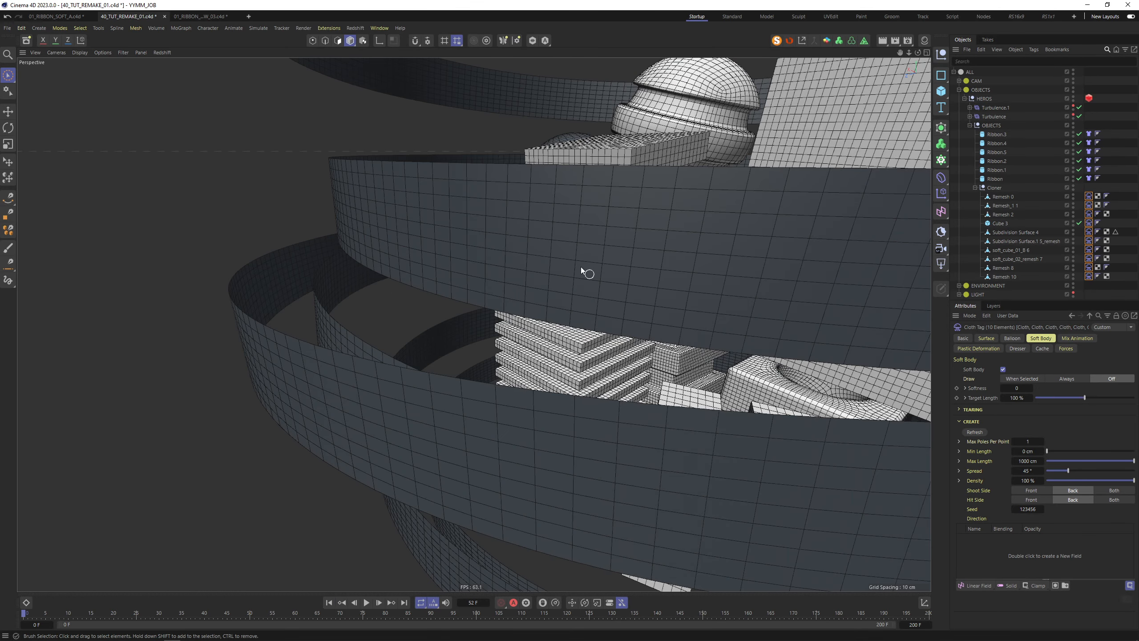
mouse_move(580, 267)
alt+mouse_down()
mouse_move(639, 158)
mouse_move(437, 234)
mouse_move(366, 293)
mouse_move(448, 204)
mouse_move(452, 236)
alt+mouse_up()
alt+drag(509, 242, 533, 254)
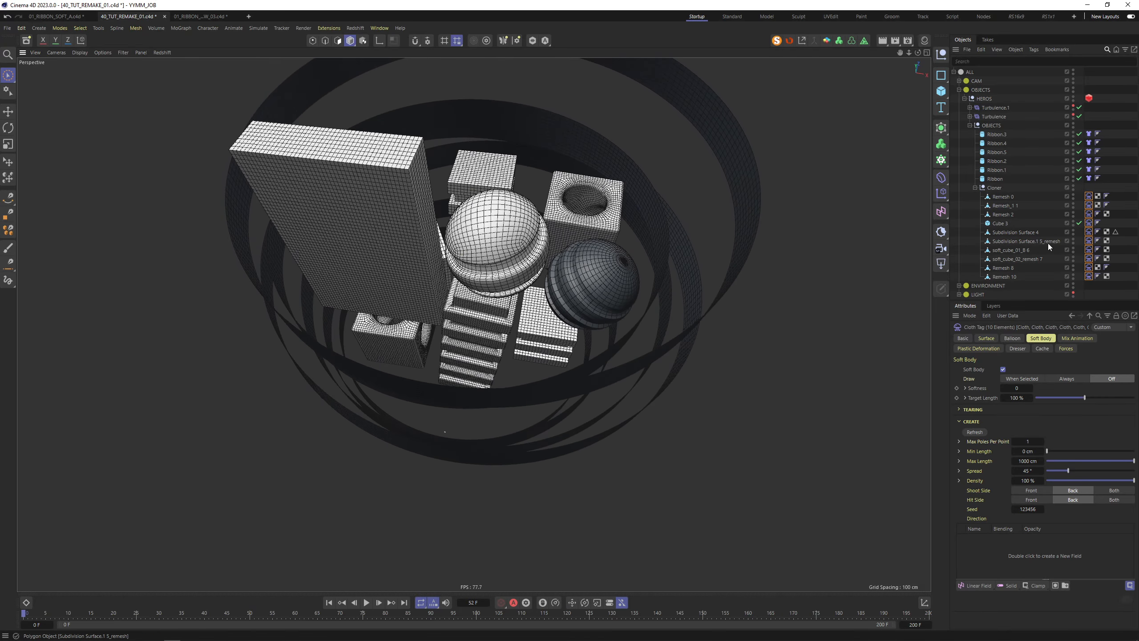
Isolate Subdivision Surface 4 with MagicSolo, play its simulation, then rewind to frame 0
click(1015, 231)
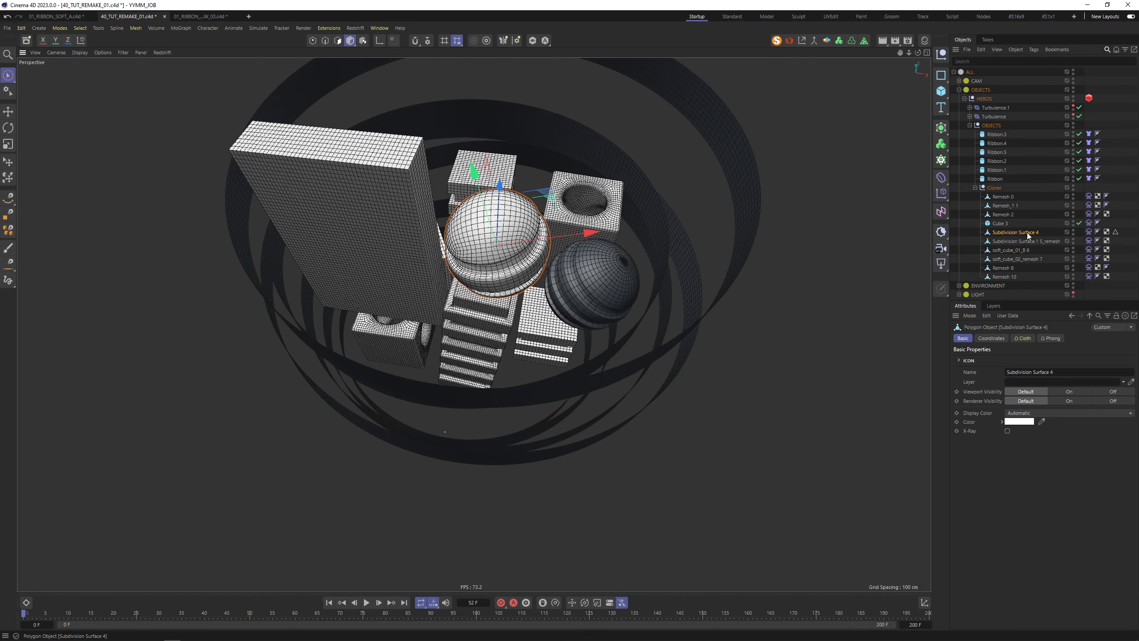
click(777, 41)
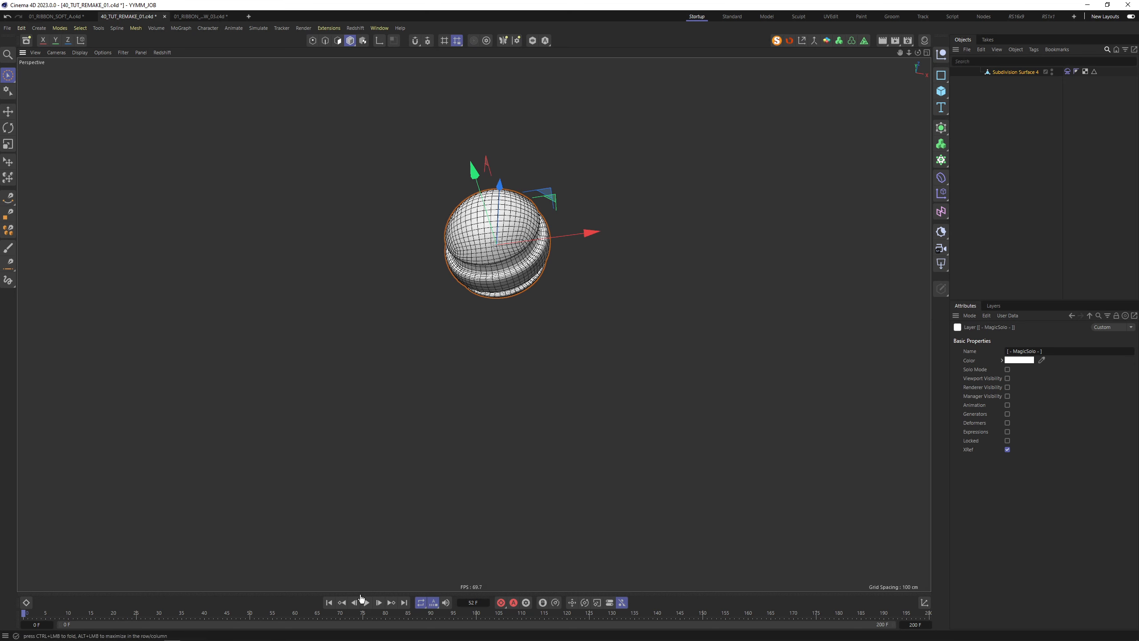
click(366, 602)
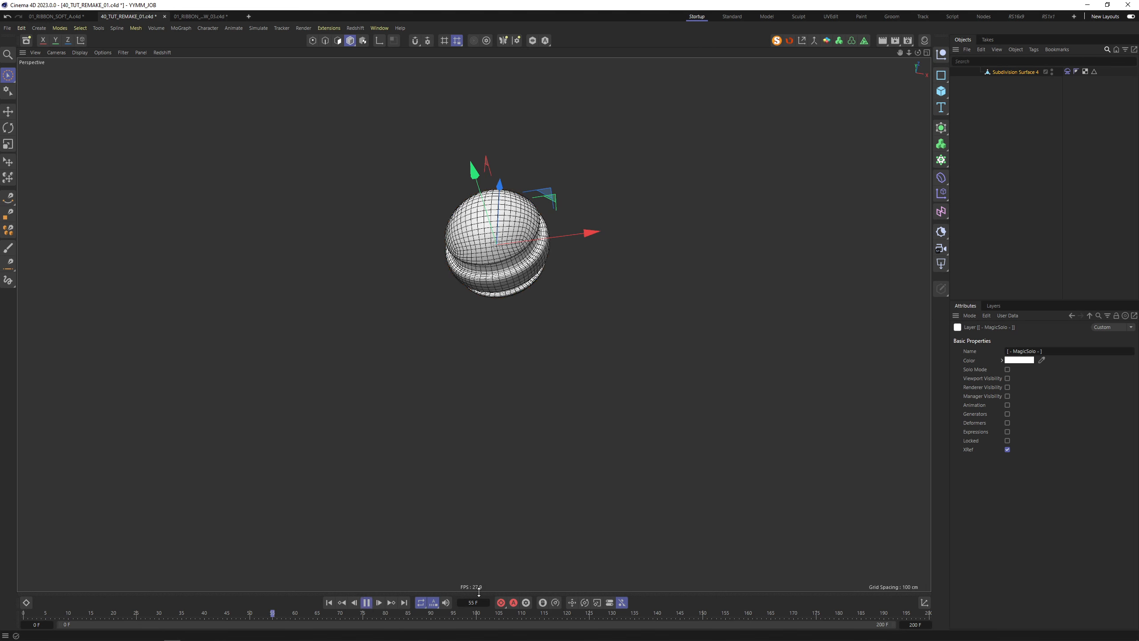
click(365, 602)
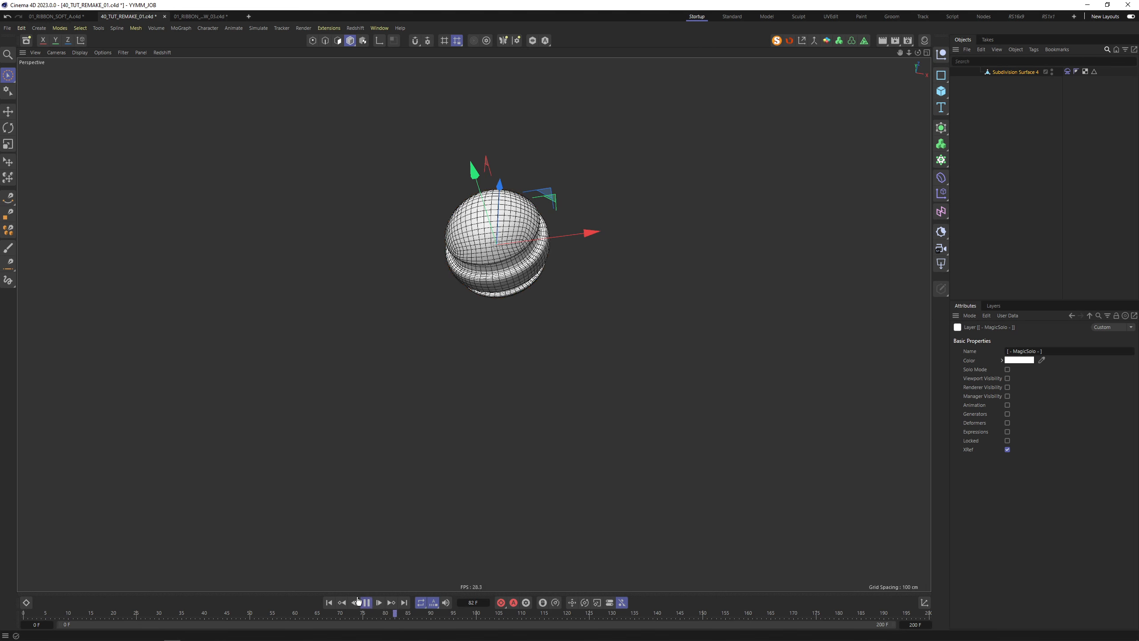
click(327, 604)
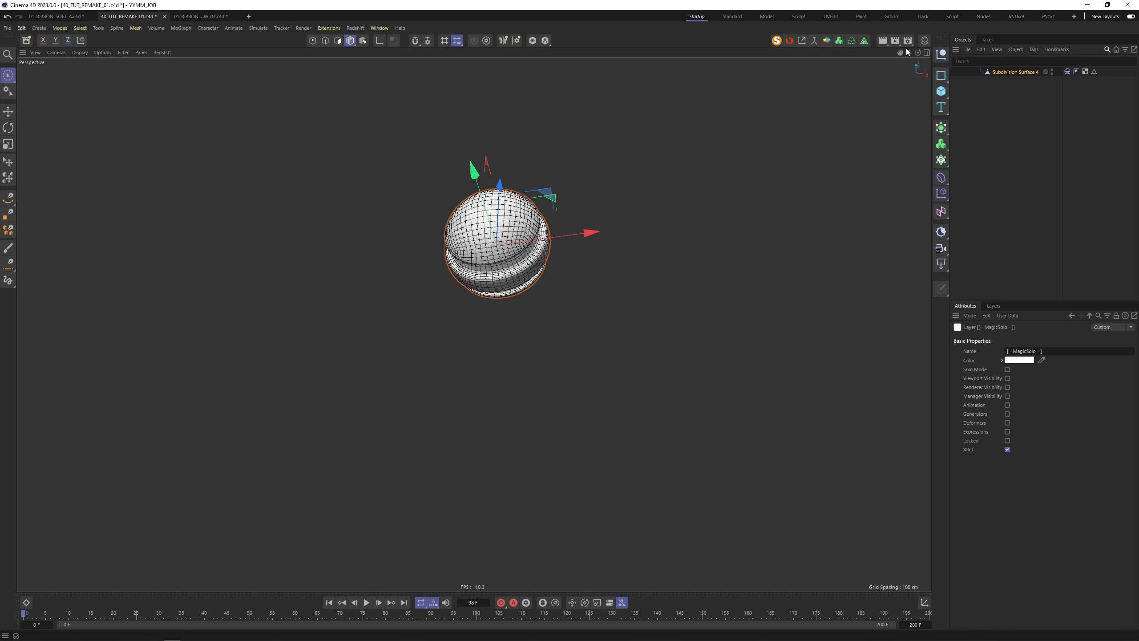
Turn MagicSolo off and select Subdivision Surface 4 together with Turbulence
click(789, 44)
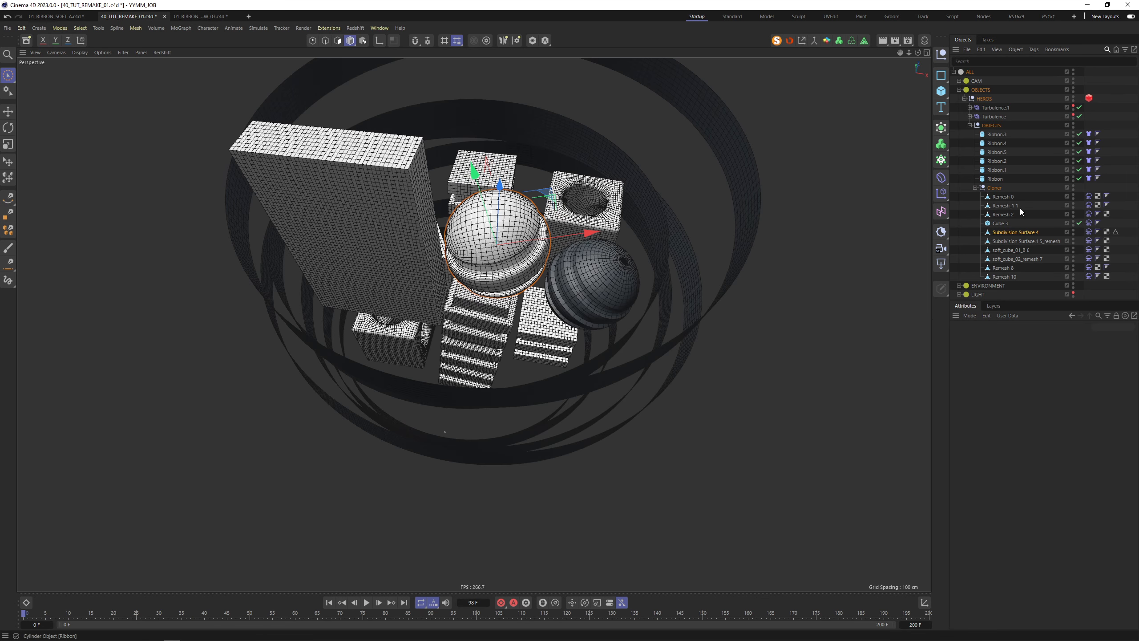
click(1009, 232)
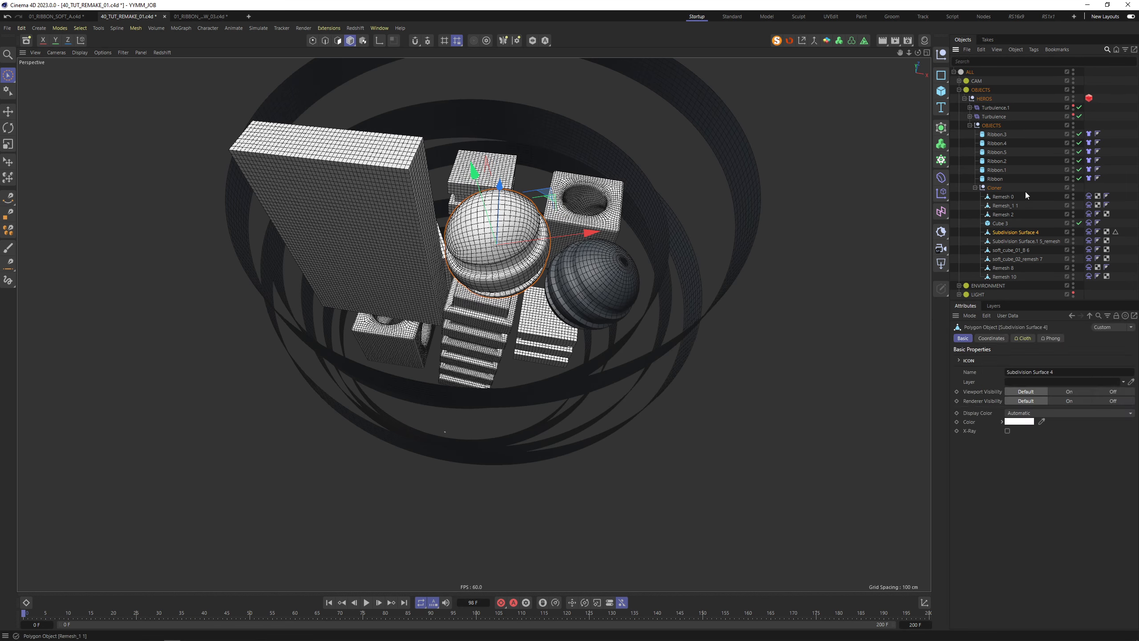
ctrl+click(997, 117)
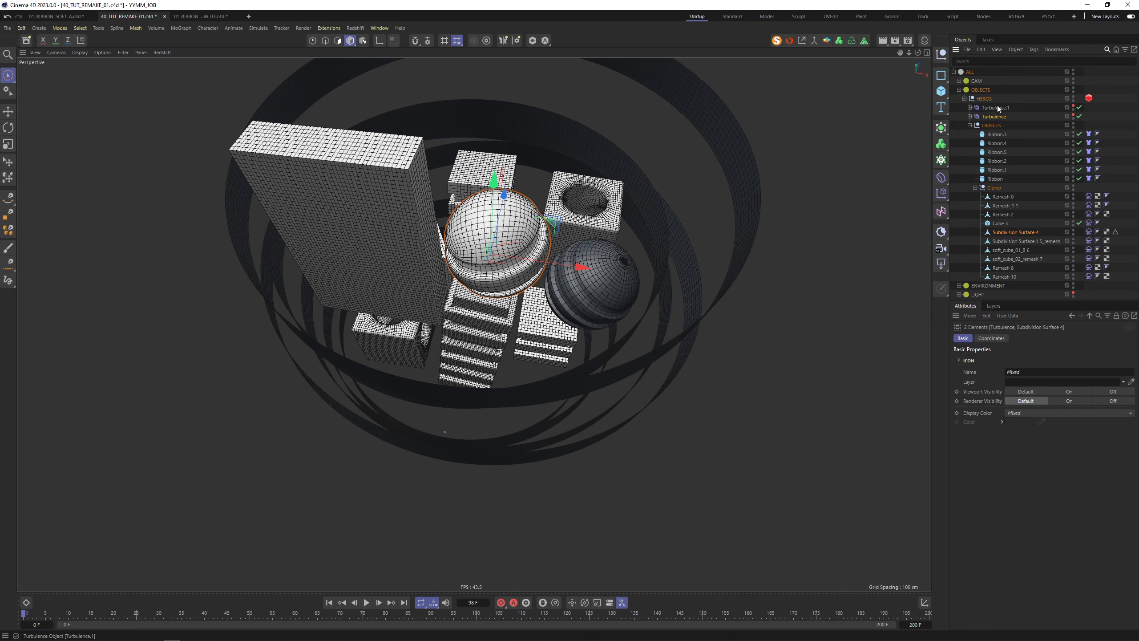
click(777, 41)
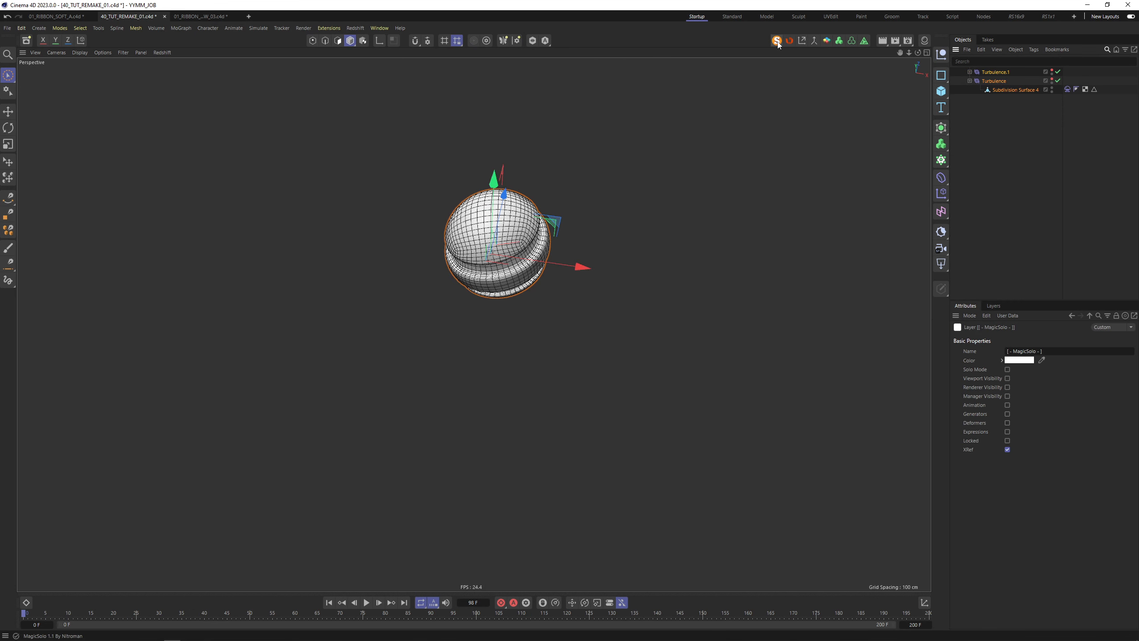
scroll(507, 206, up, 3)
click(366, 602)
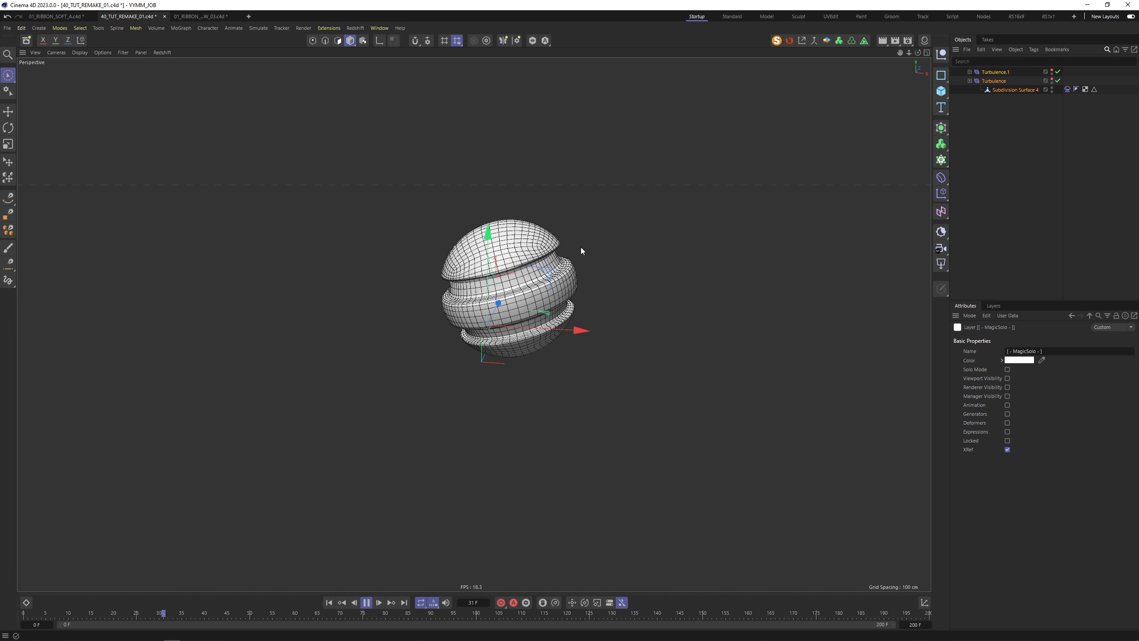
click(368, 602)
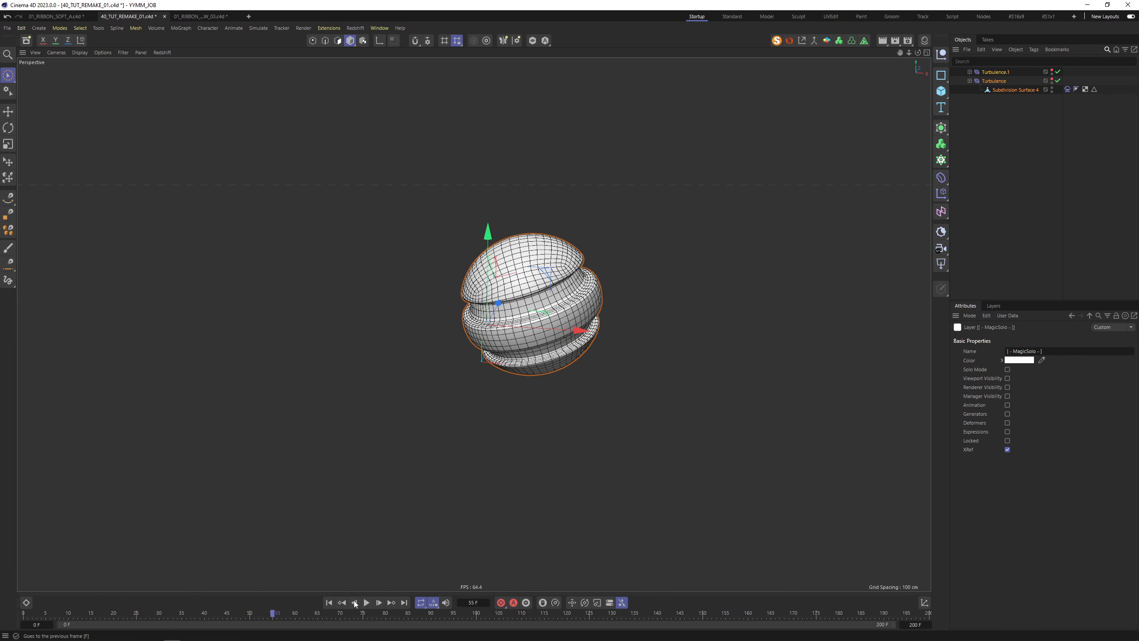
click(329, 602)
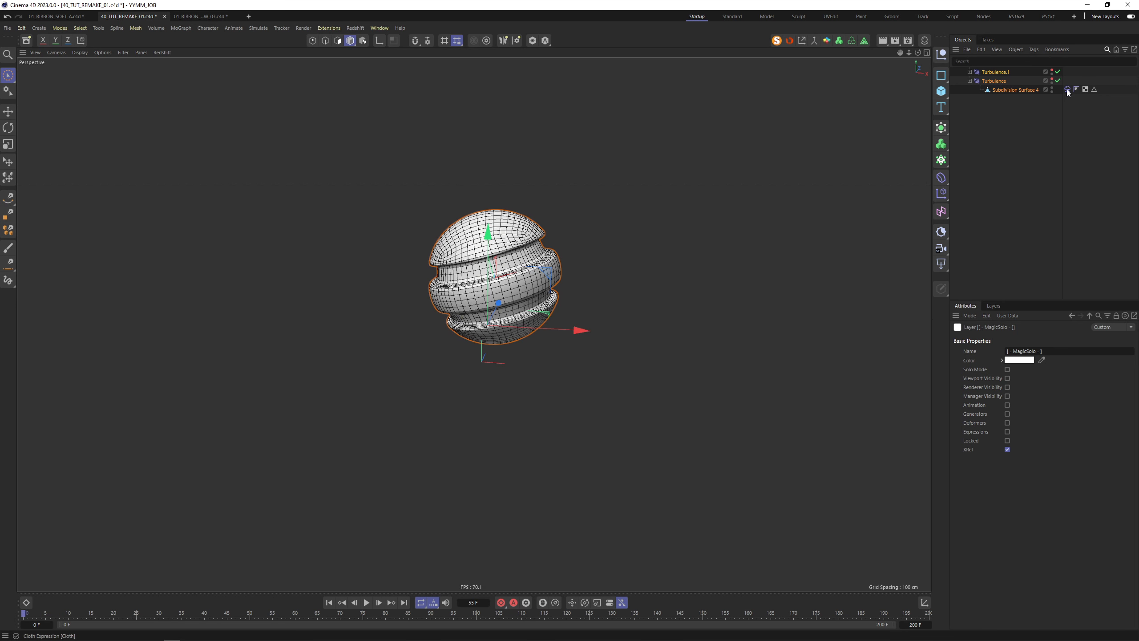
click(779, 42)
alt+drag(595, 349, 478, 281)
shift+click(234, 338)
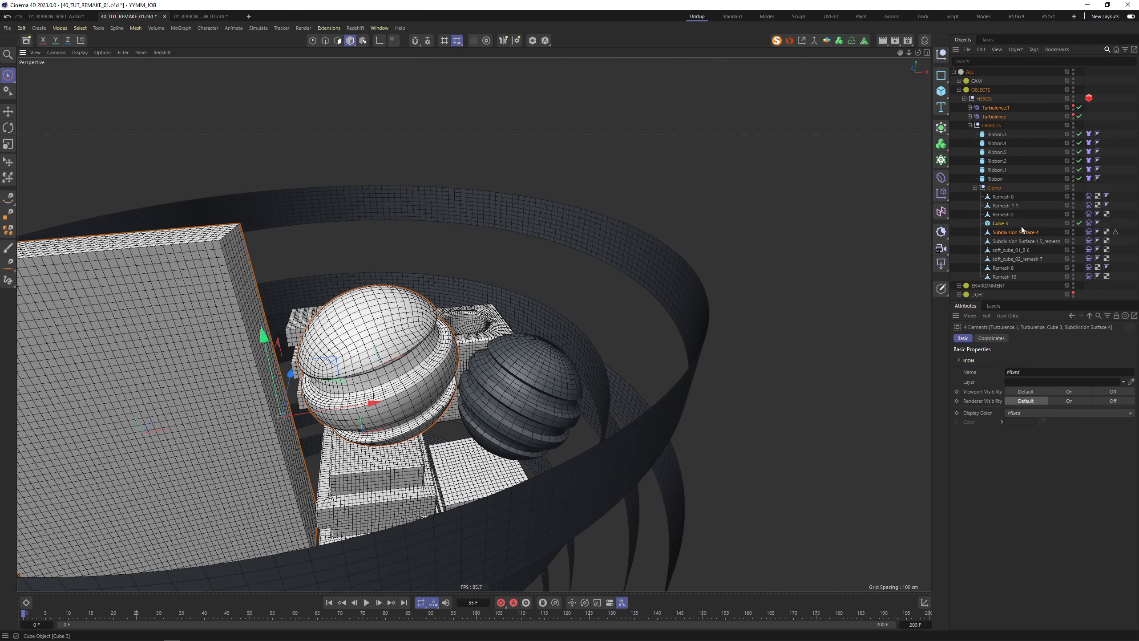
Isolate the block, sphere and Turbulence, reframe the view, and briefly play the simulation
click(777, 40)
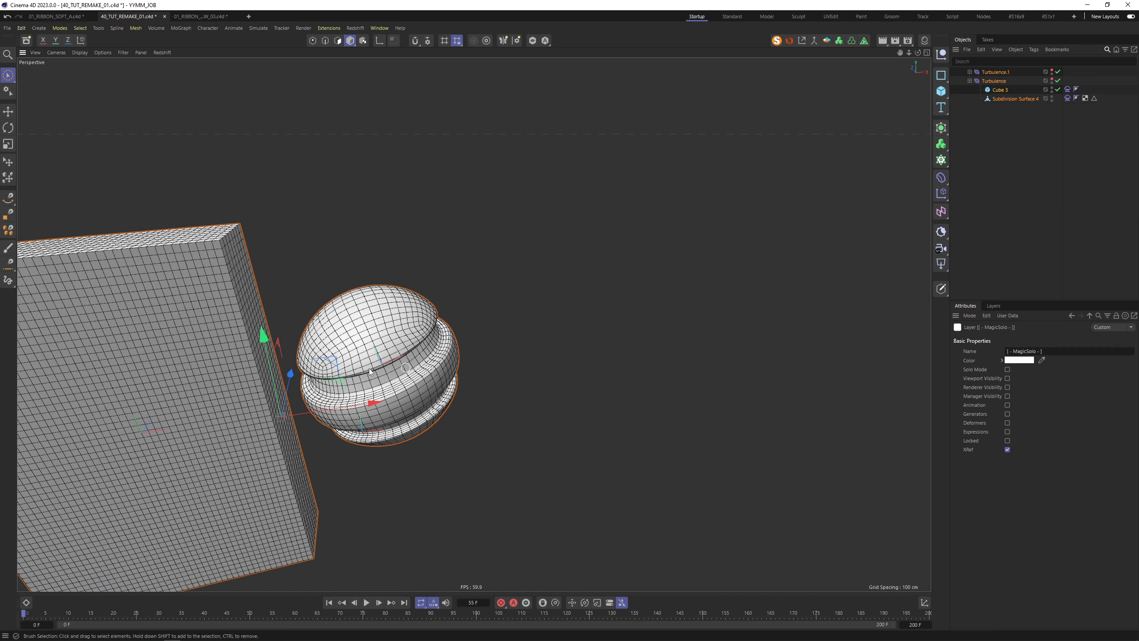
alt+middle_drag(291, 350, 426, 303)
alt+drag(426, 303, 399, 295)
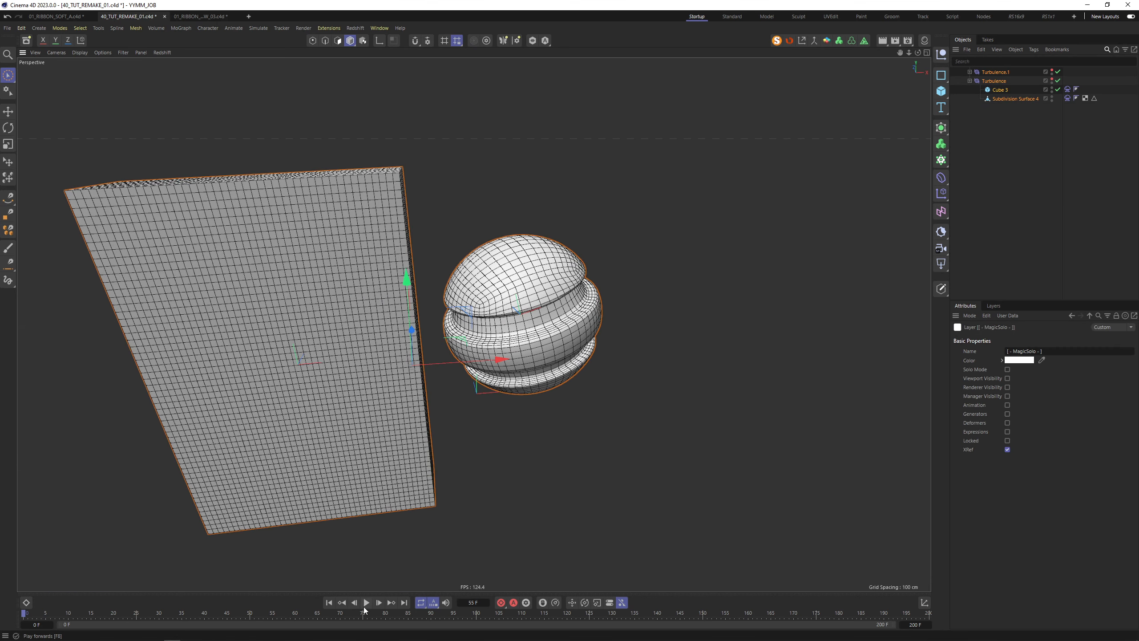
click(365, 602)
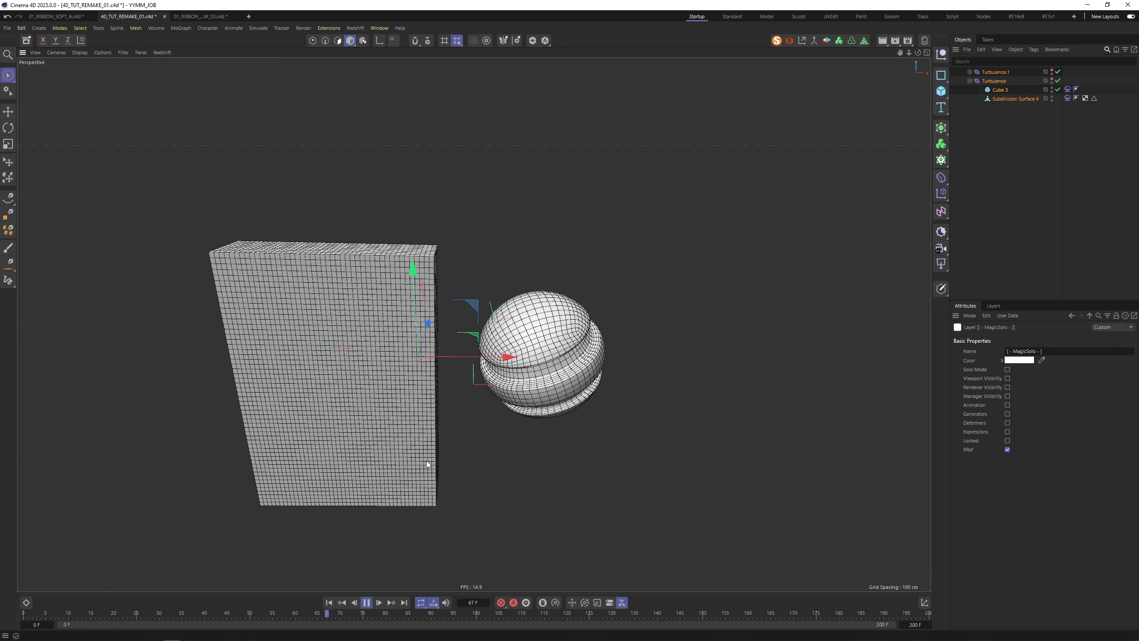
click(366, 603)
Select the sphere's Cloth tag and bring up its Balloon settings
click(574, 377)
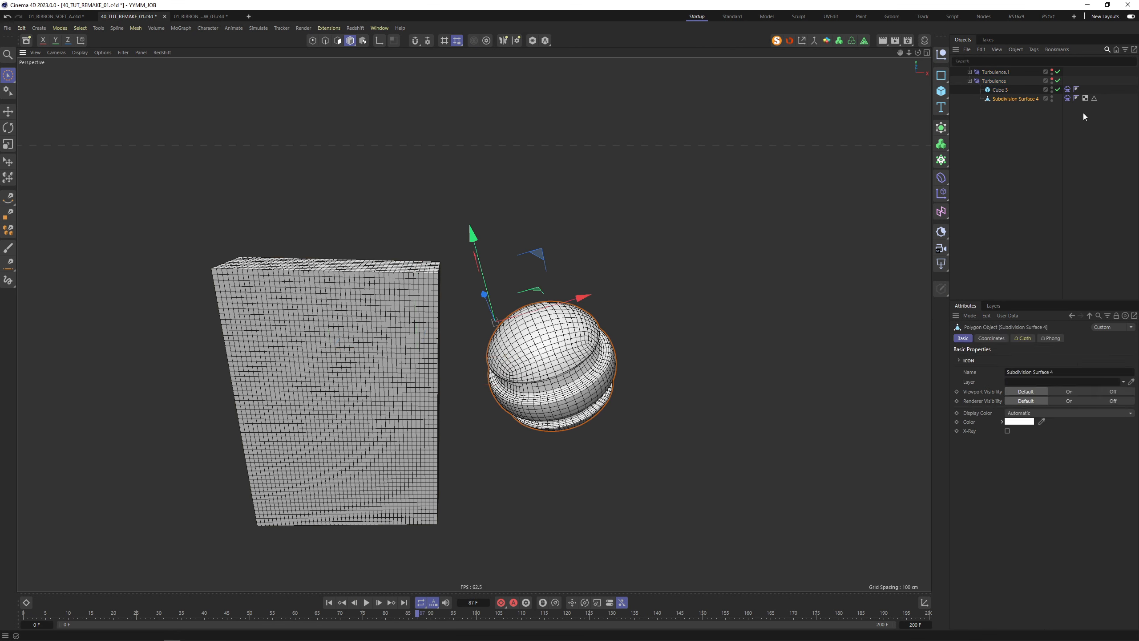
click(1068, 98)
click(1013, 338)
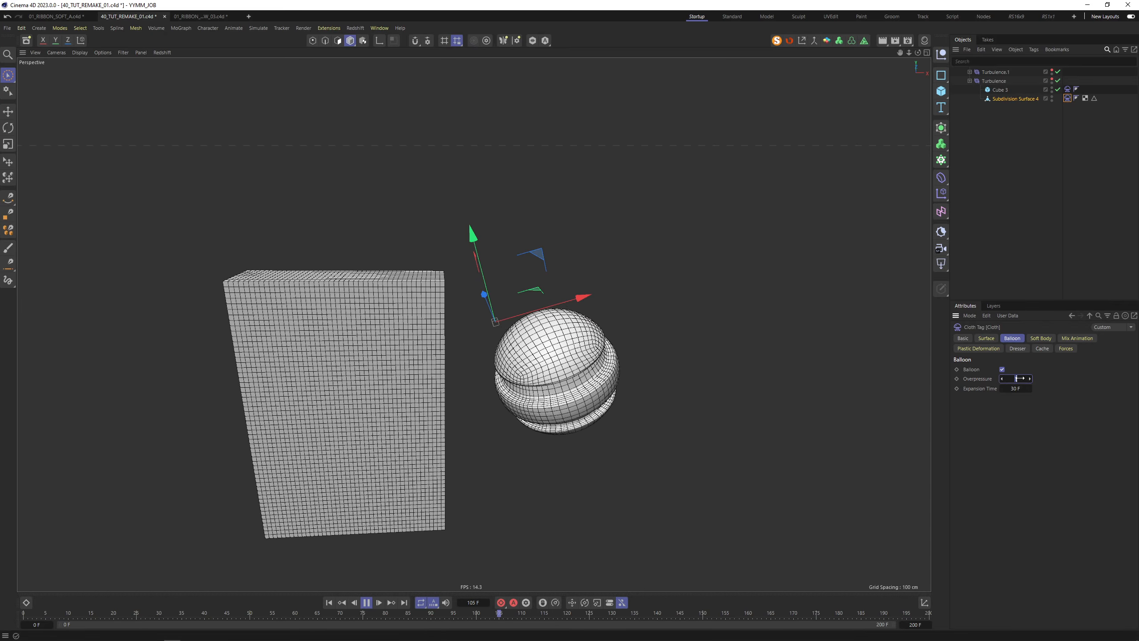
Set Balloon Overpressure to 0.5, test it, rewind, and save the scene
text(0.5)
key(Return)
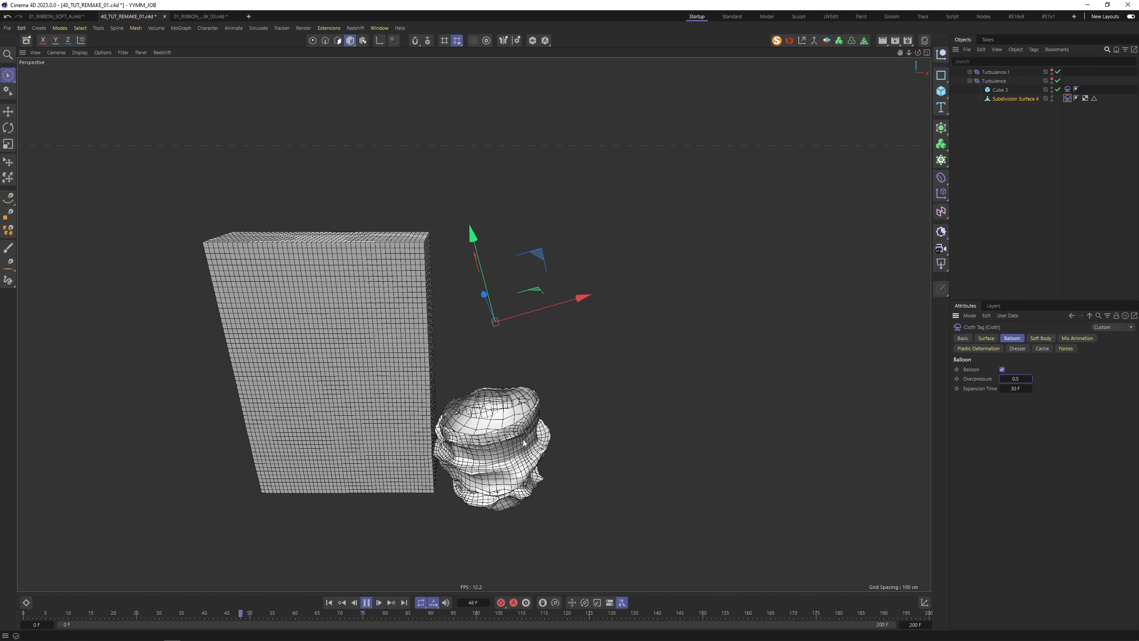
click(366, 602)
click(329, 602)
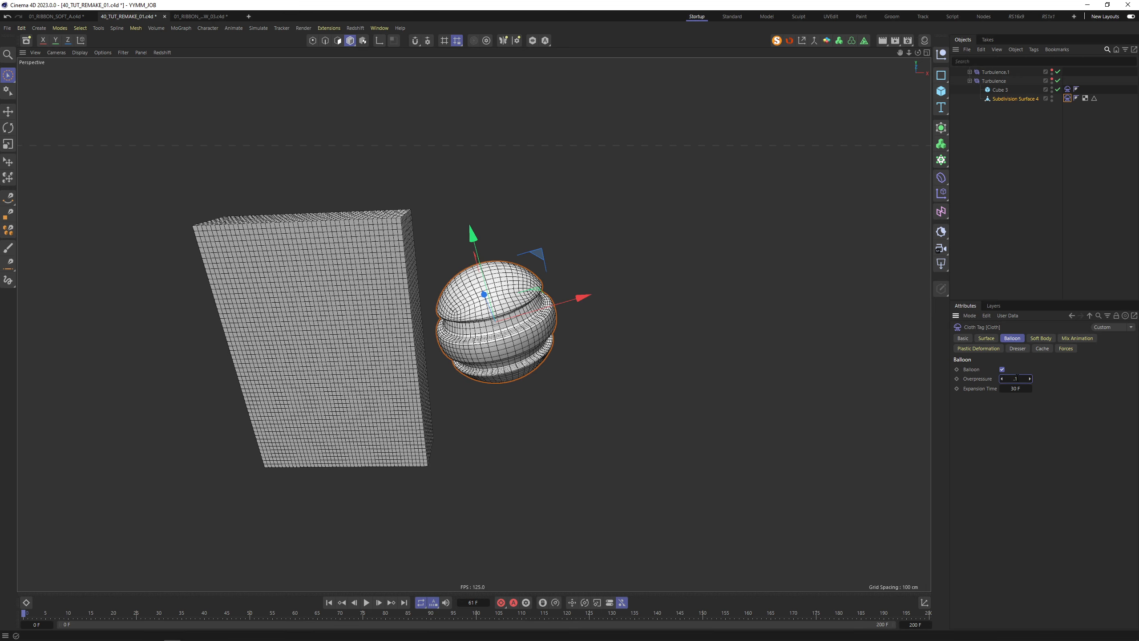
key(ctrl+s)
Try further Overpressure values, ending at 1.5, replaying and rewinding after each
click(366, 602)
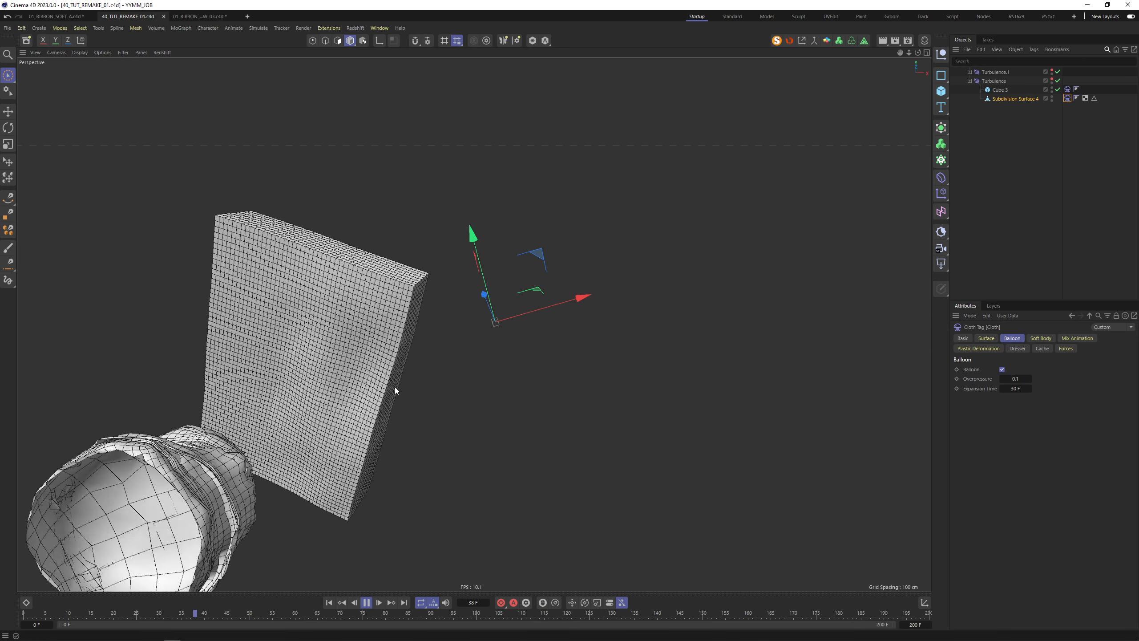
click(366, 602)
click(329, 602)
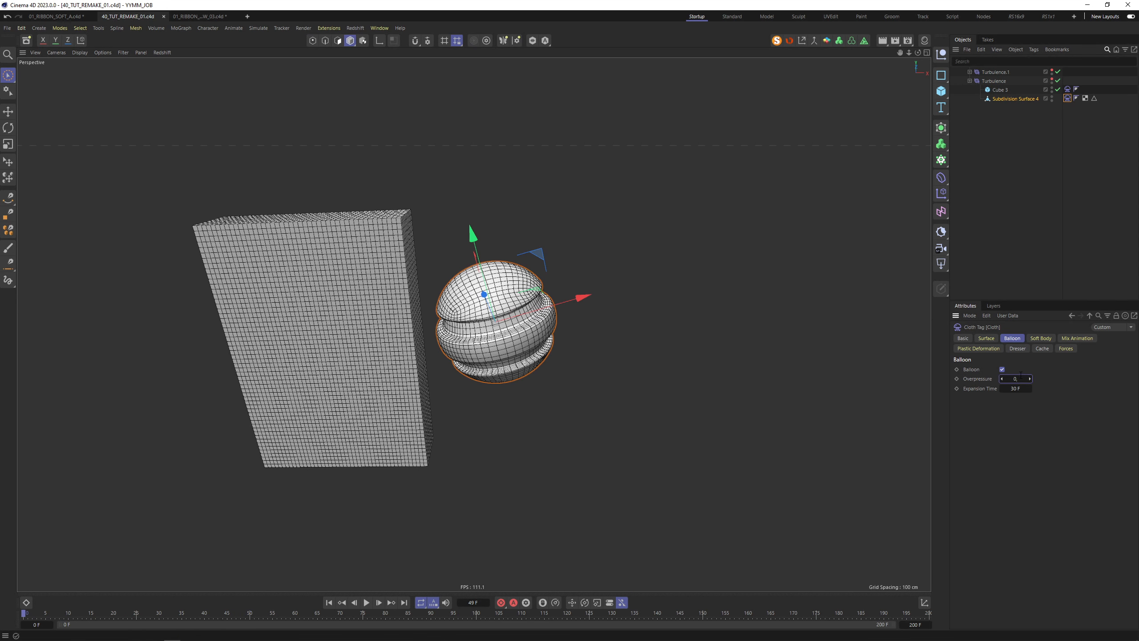
key(Return)
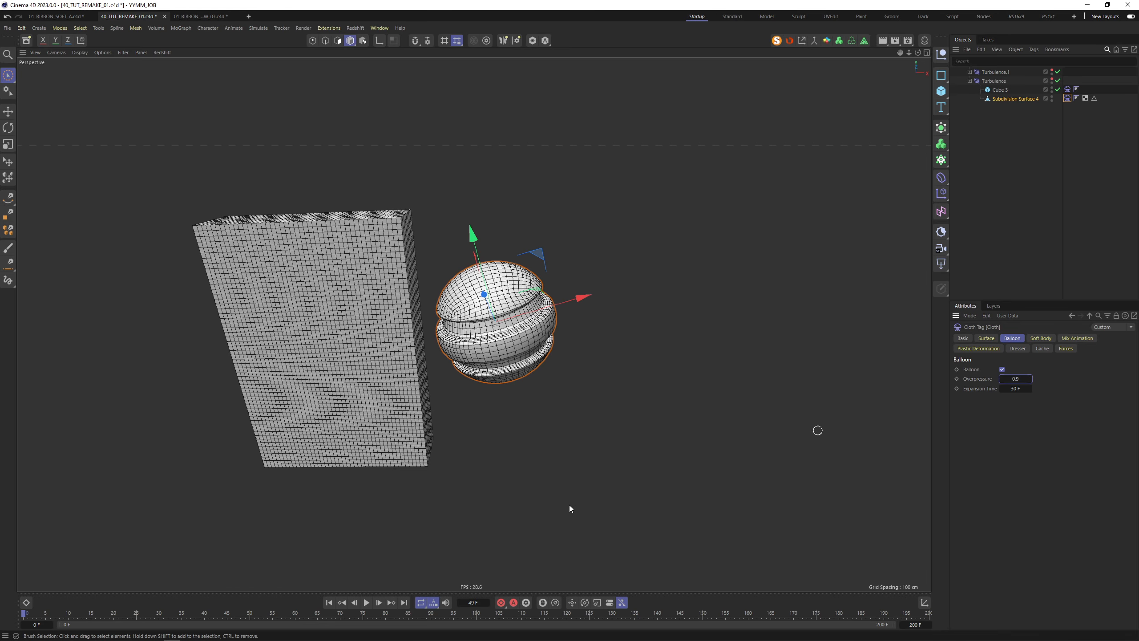
click(366, 602)
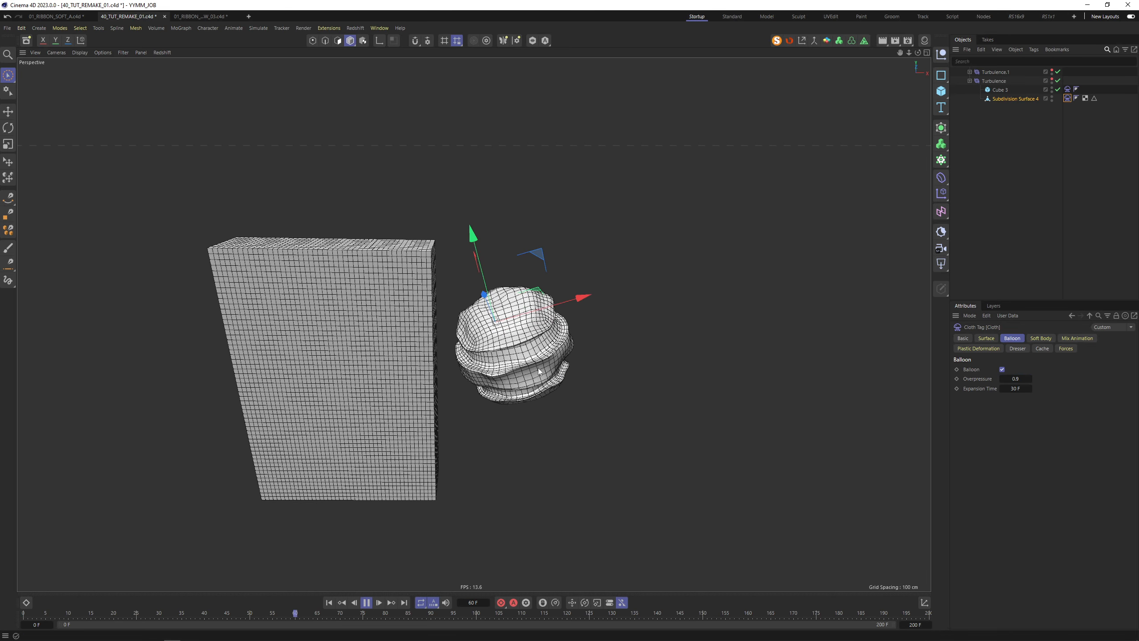
alt+drag(536, 373, 529, 345)
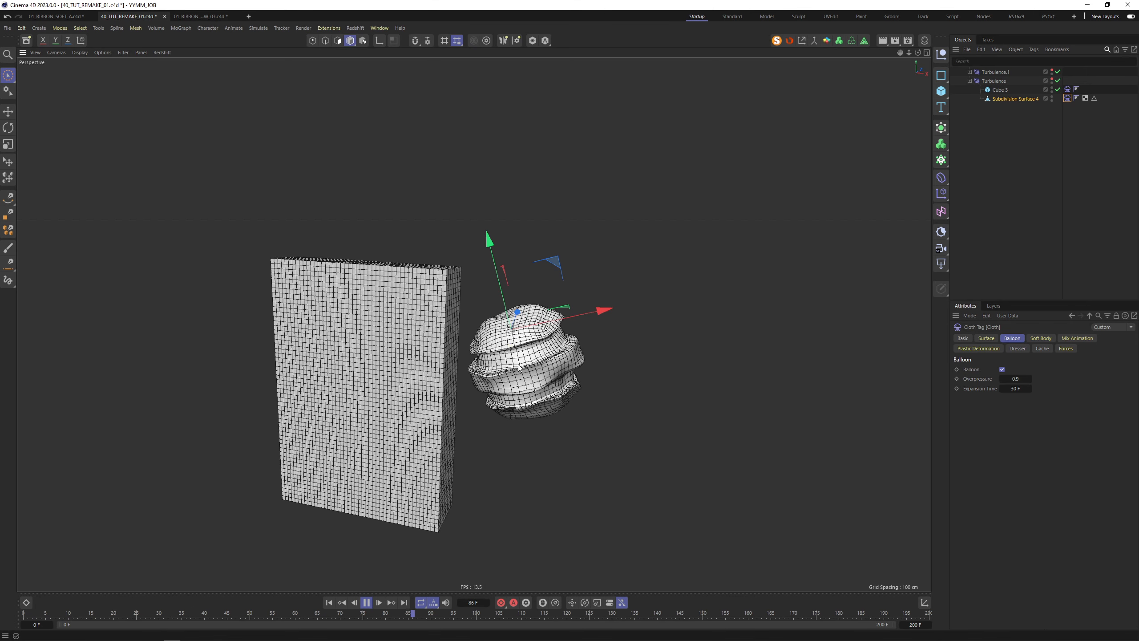
click(329, 602)
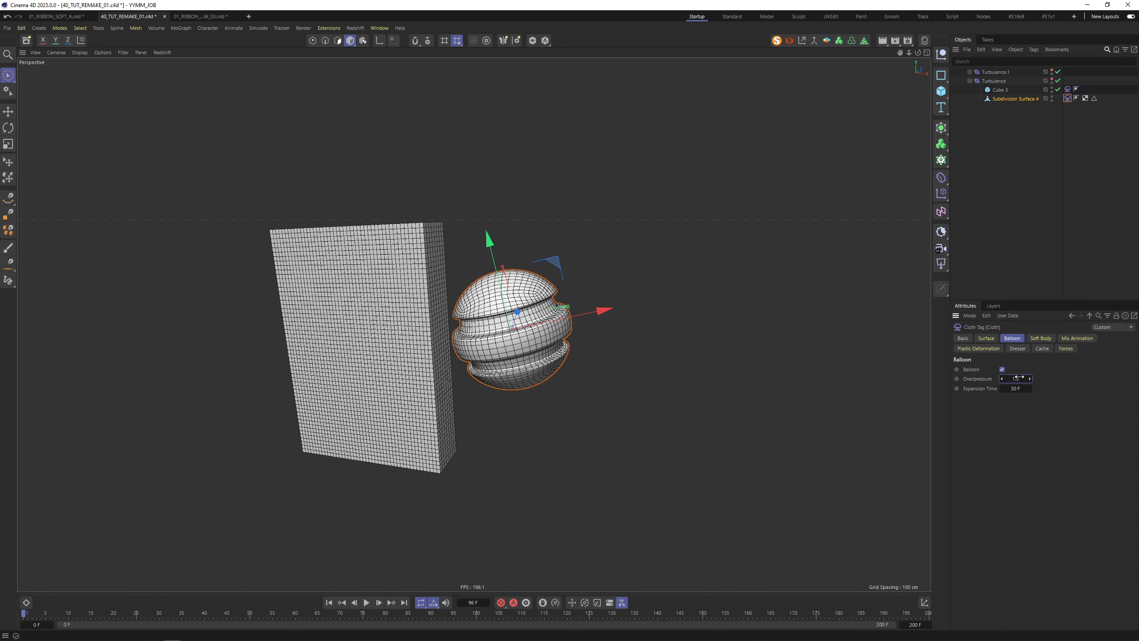
key(F8)
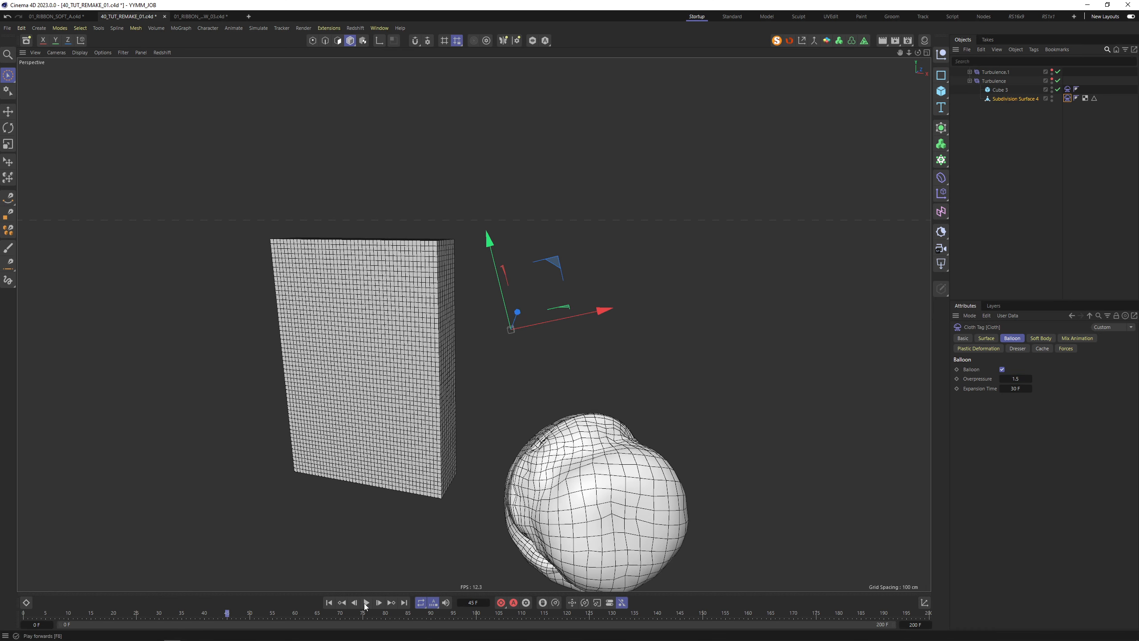
click(366, 603)
click(329, 602)
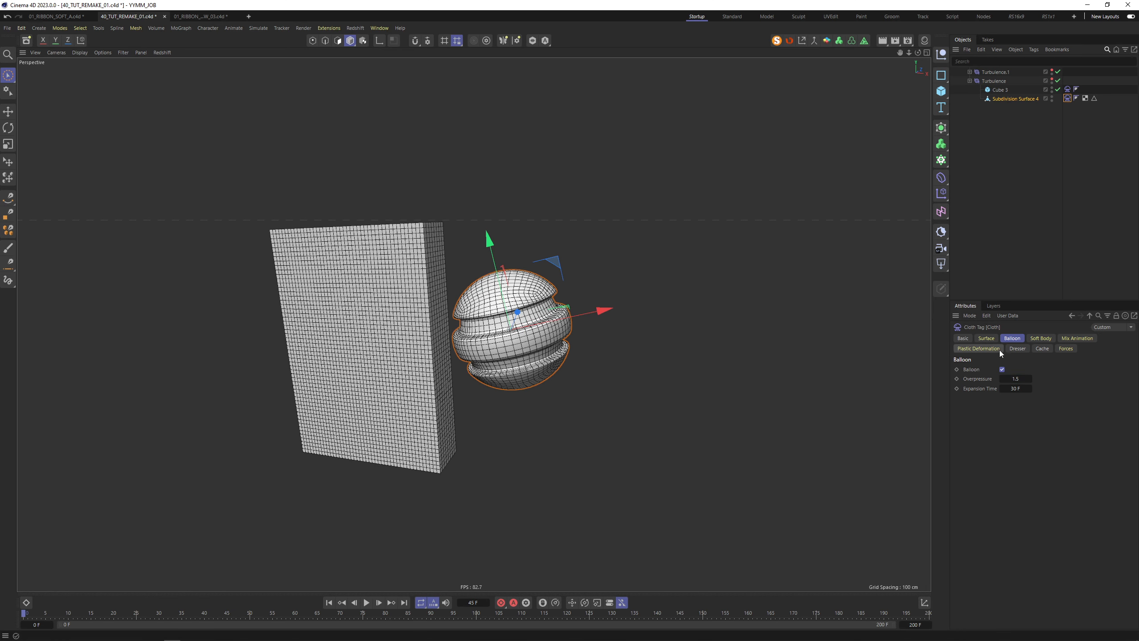
Set the sphere cloth's Surface Bendiness to 500 and Stretchiness to 0
click(986, 338)
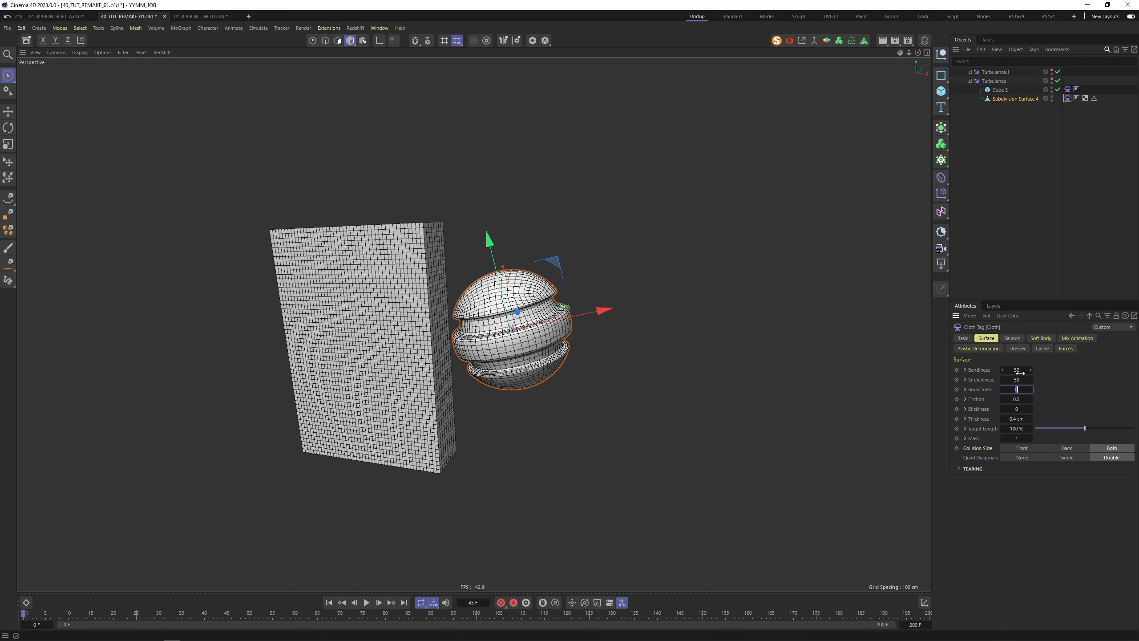
click(1041, 339)
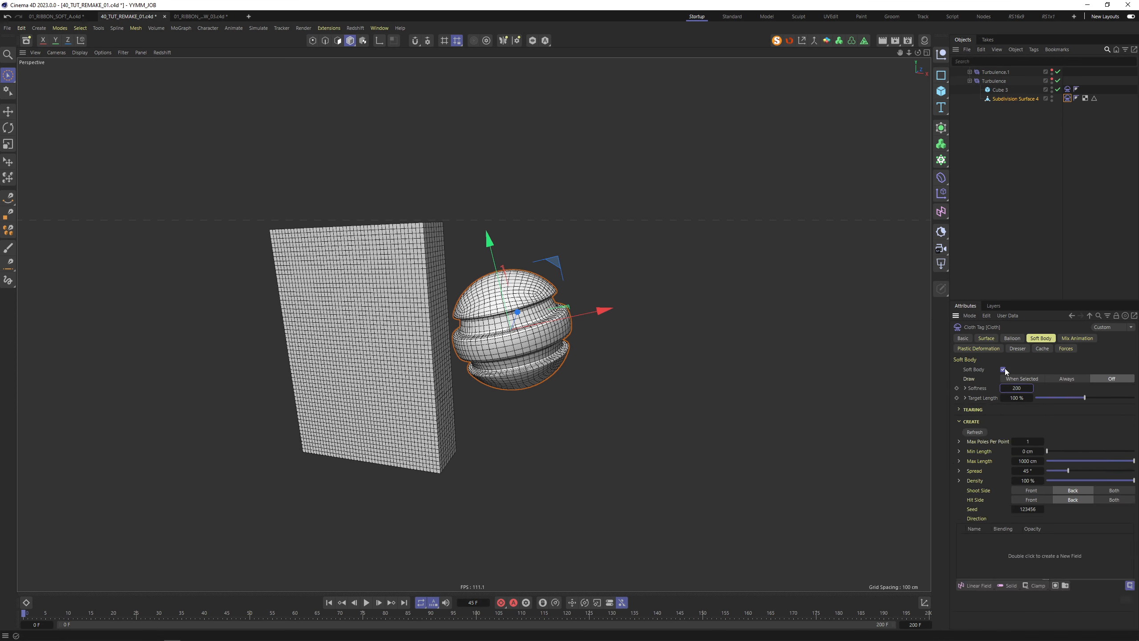
click(992, 338)
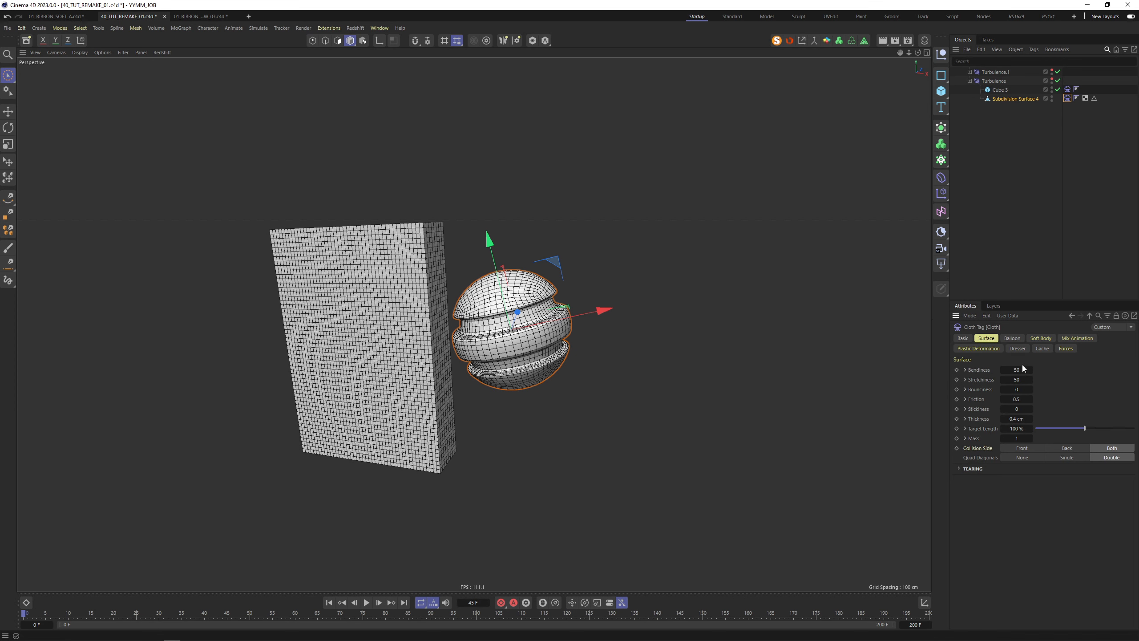
Play the simulation to watch the sphere deform, then rewind to frame 0
click(367, 603)
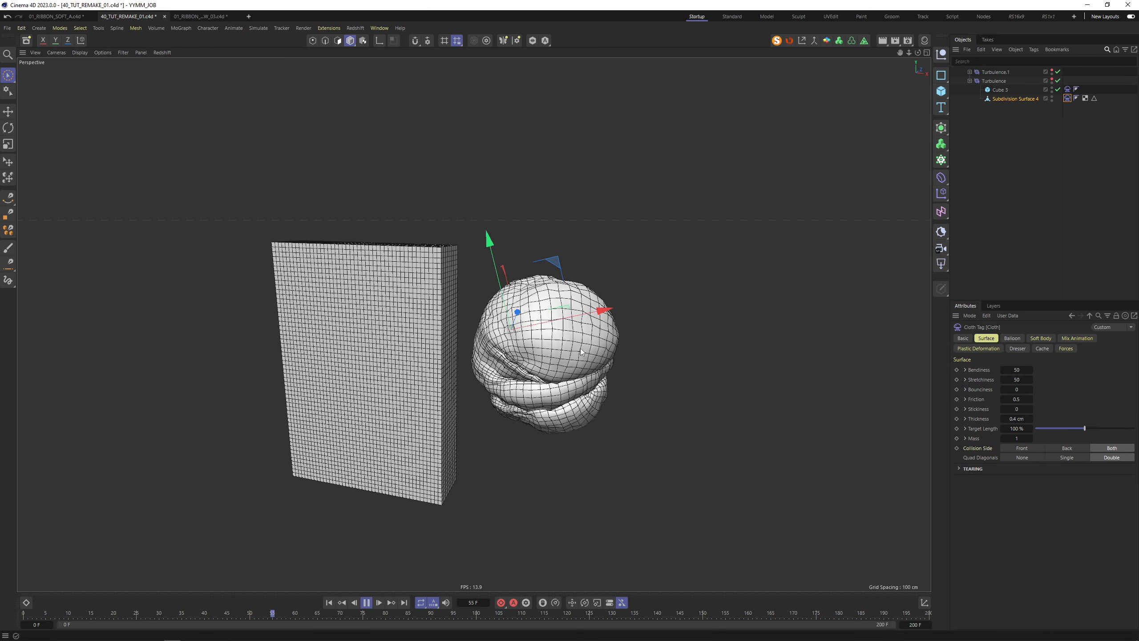
alt+drag(577, 352, 420, 570)
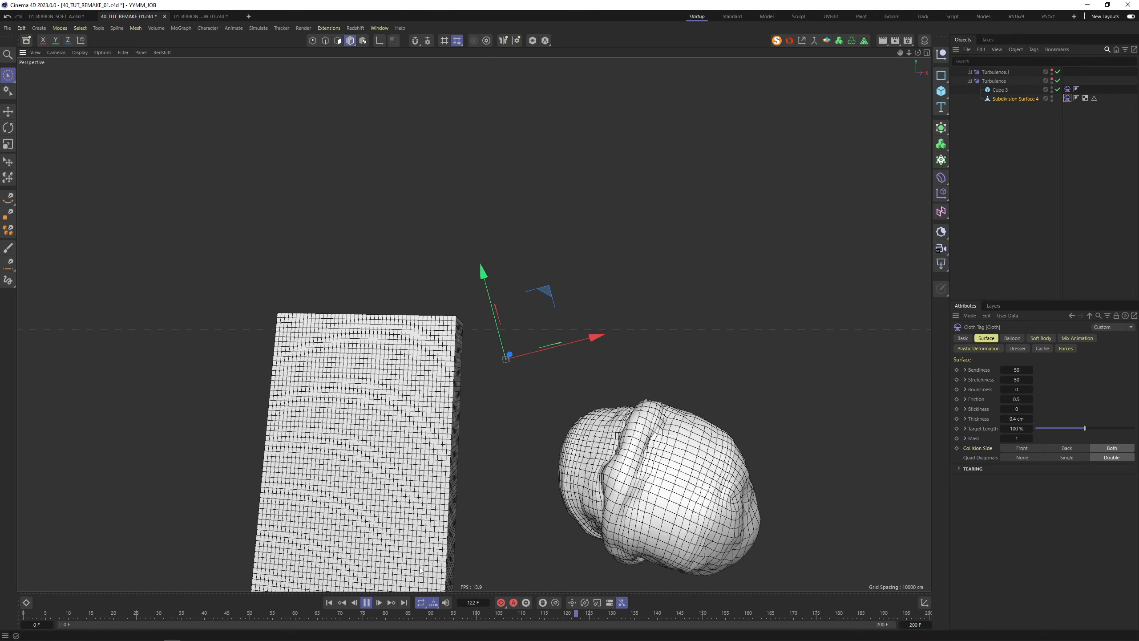
click(329, 603)
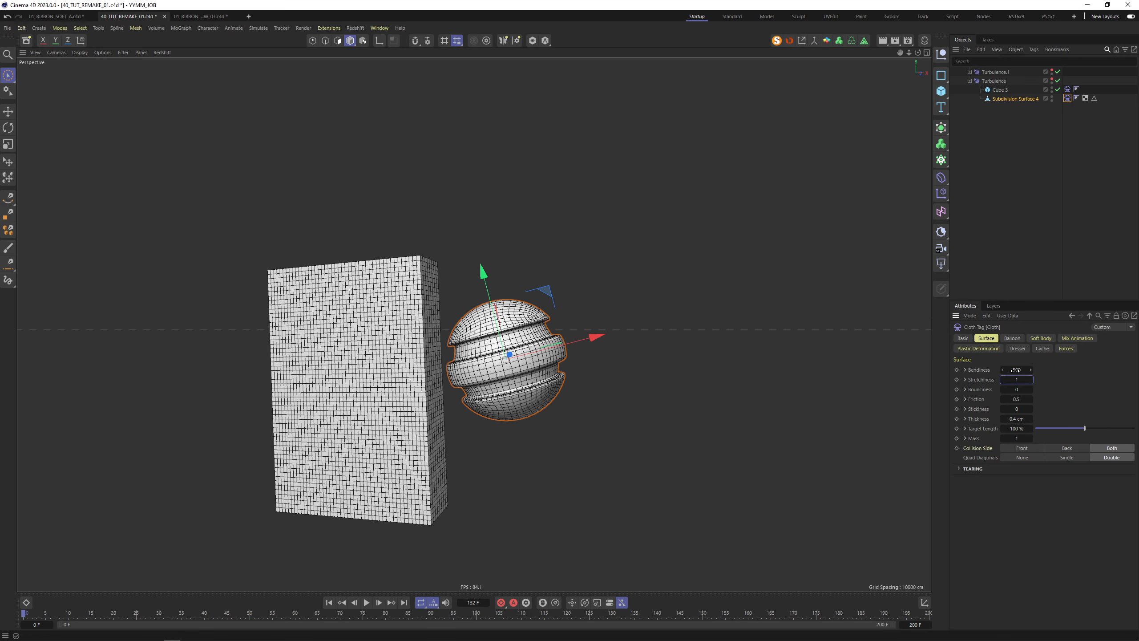
alt+drag(458, 318, 472, 322)
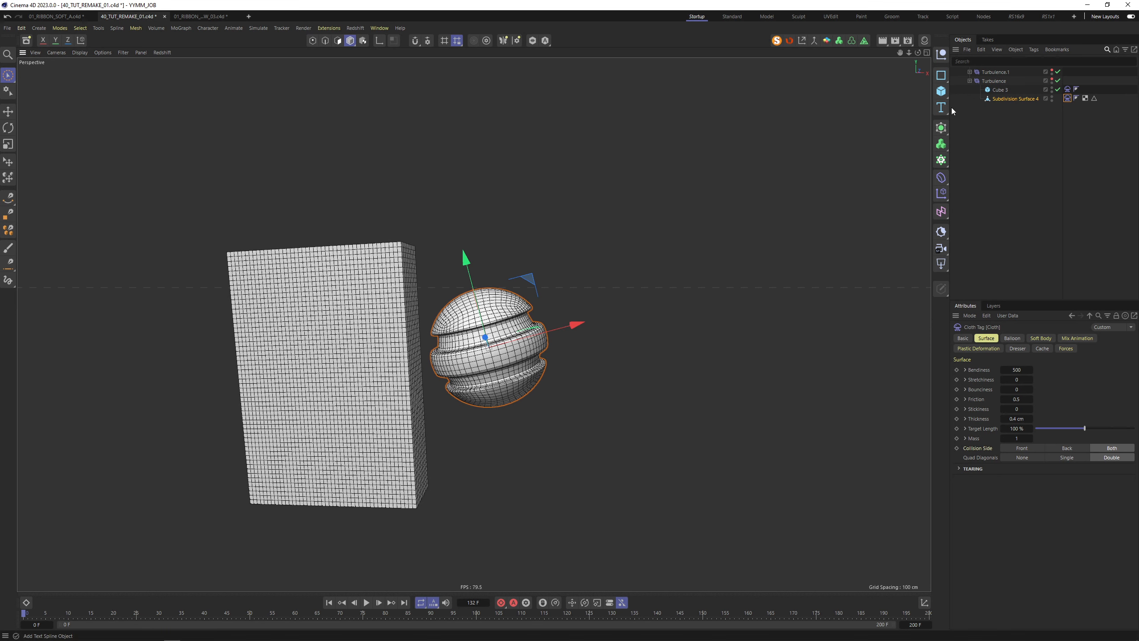
Isolate the Subdivision Surface 4 sphere with Turbulence and Turbulence.1 using MagicSolo
click(777, 41)
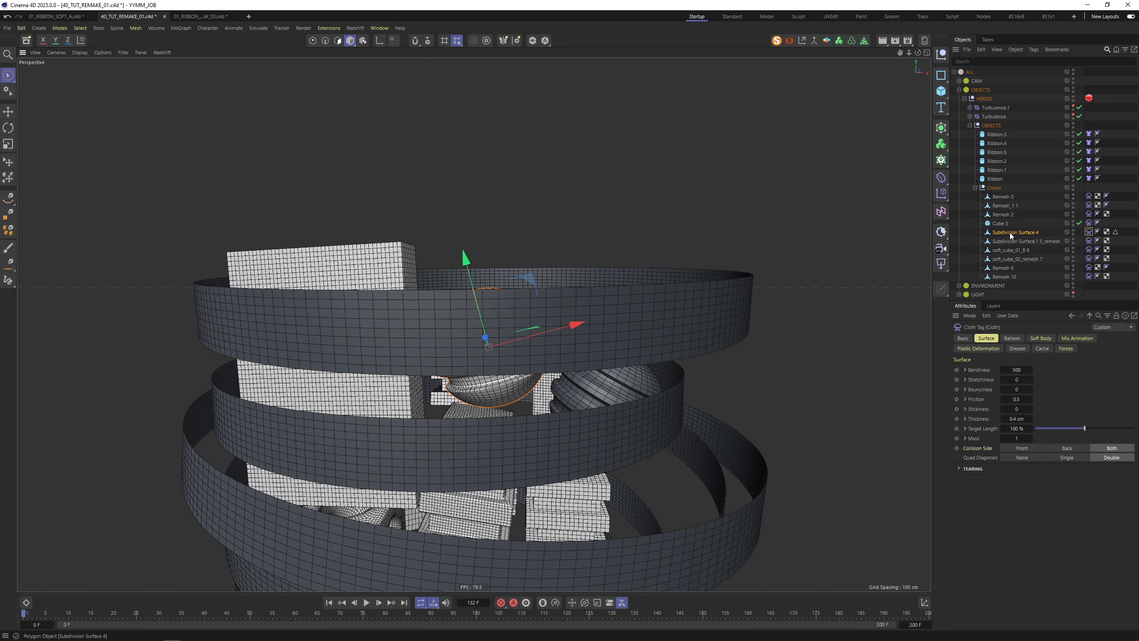
click(1011, 233)
ctrl+click(999, 117)
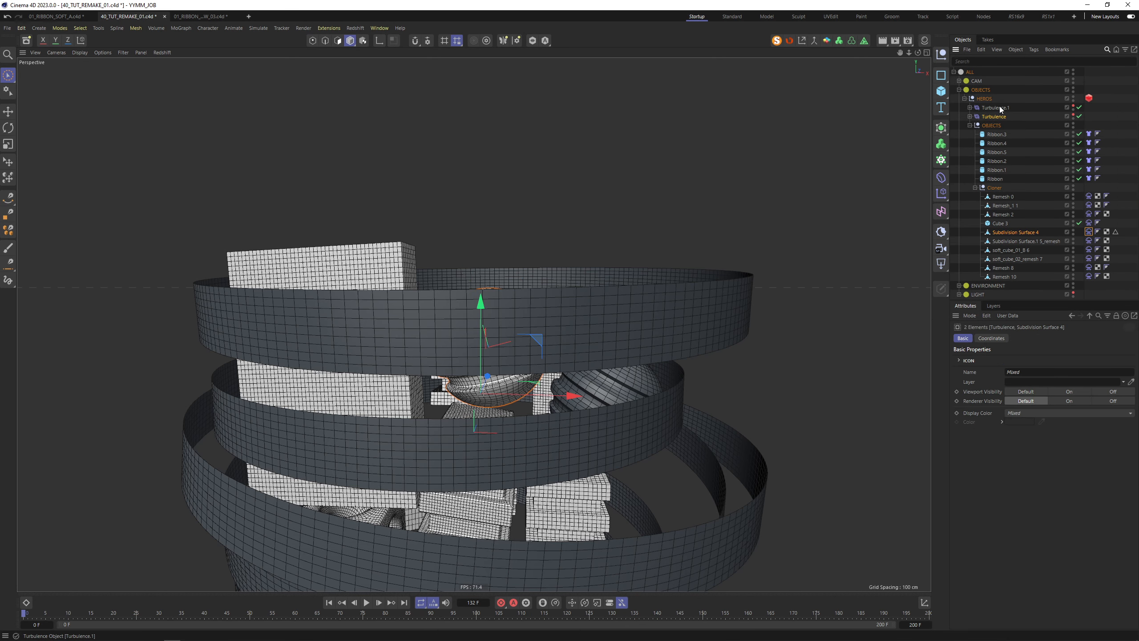
ctrl+click(995, 108)
click(777, 40)
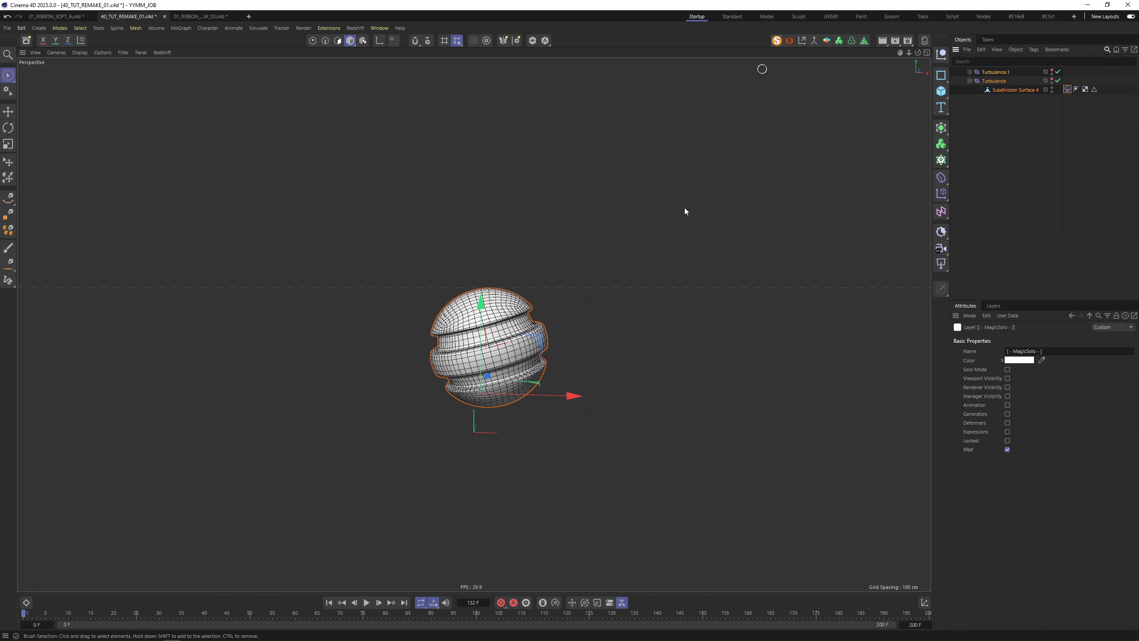
Play the isolated sphere simulation, then rewind it and select Turbulence.1
click(329, 602)
click(366, 602)
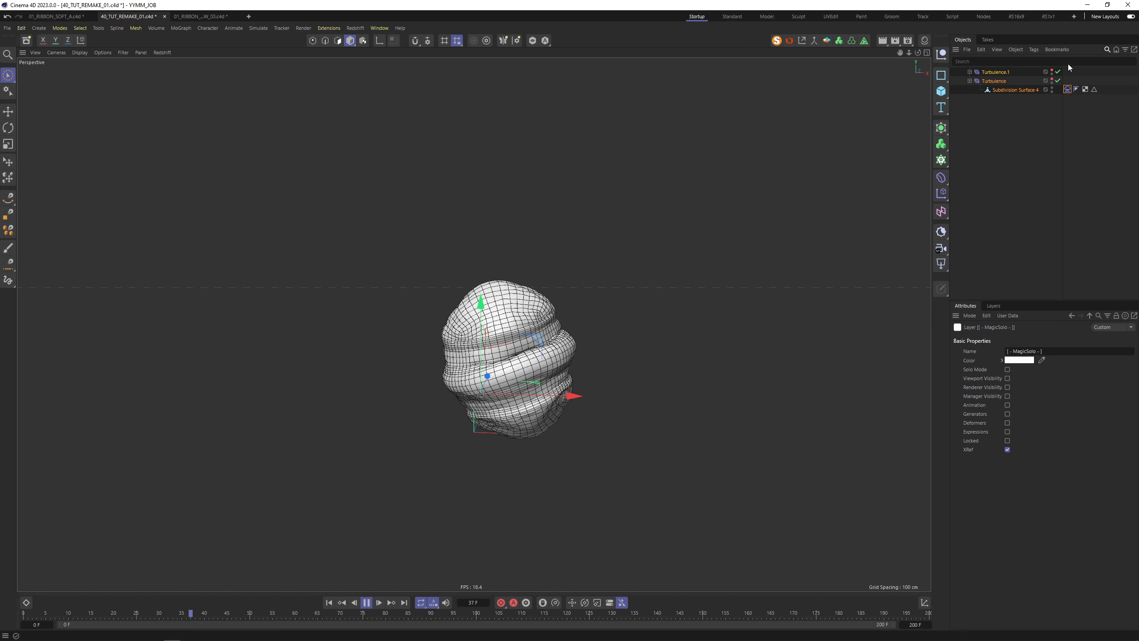
click(1068, 89)
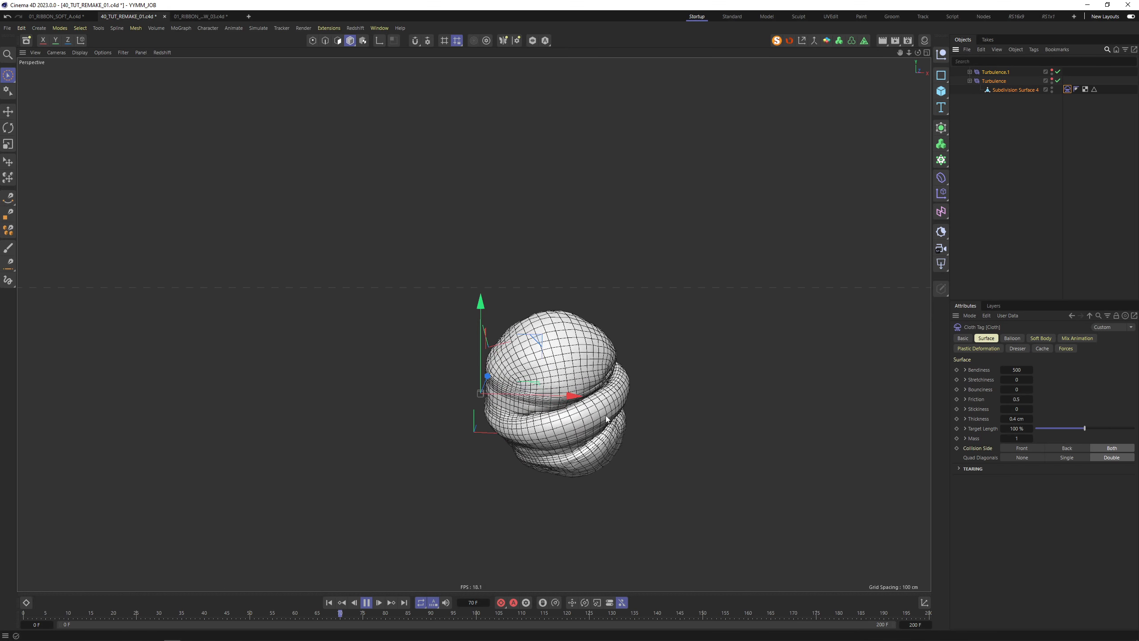
click(366, 603)
click(329, 603)
click(995, 72)
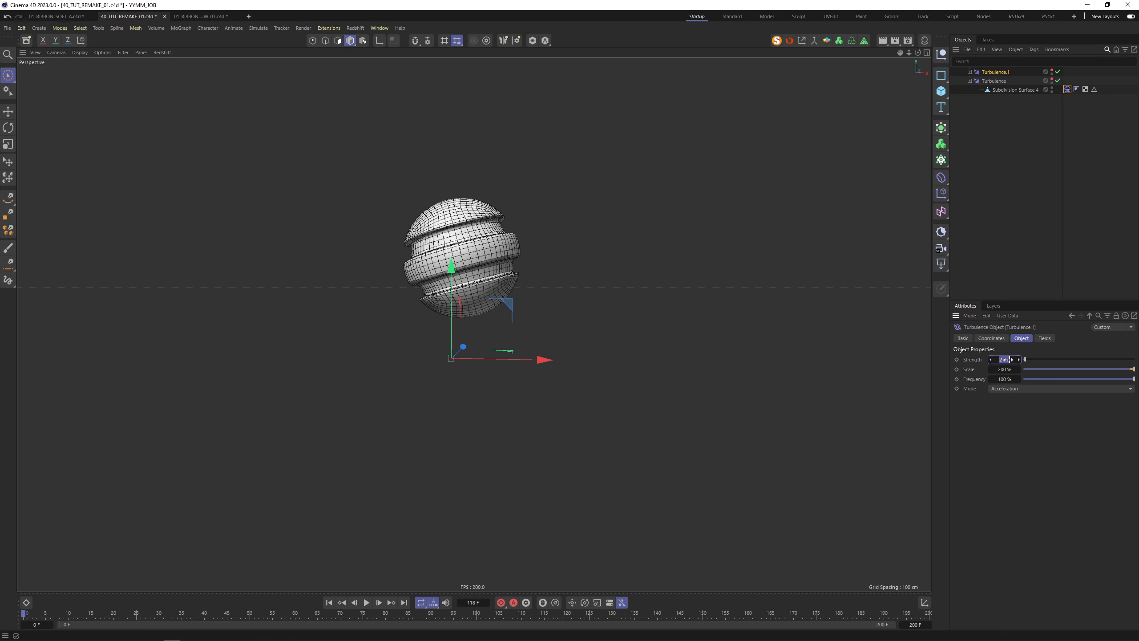
Set the Turbulence force's Scale to 10 % and replay the simulation
click(994, 81)
click(1005, 369)
text(10)
key(Tab)
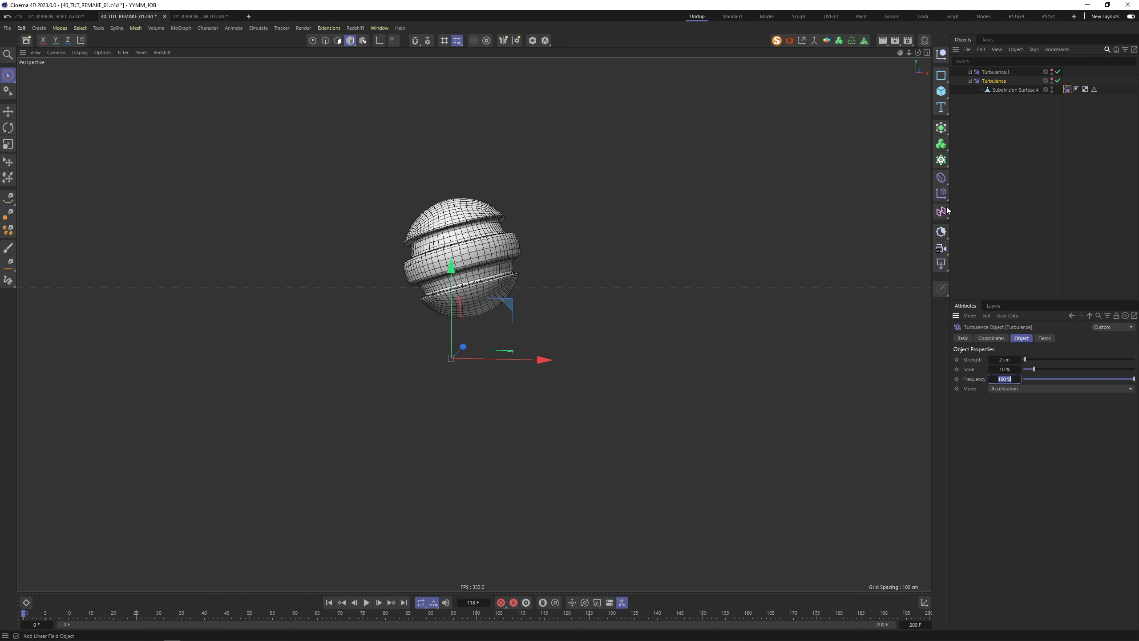
click(367, 603)
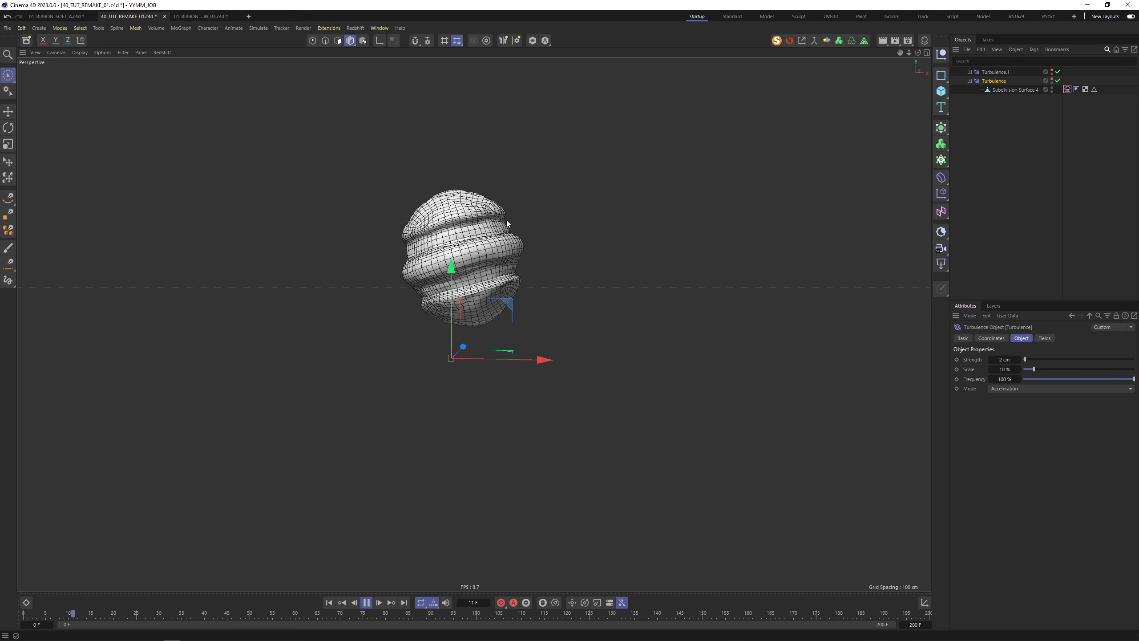
Toggle both Turbulence forces off and back on to compare, then select the sphere's Cloth tag
click(1058, 72)
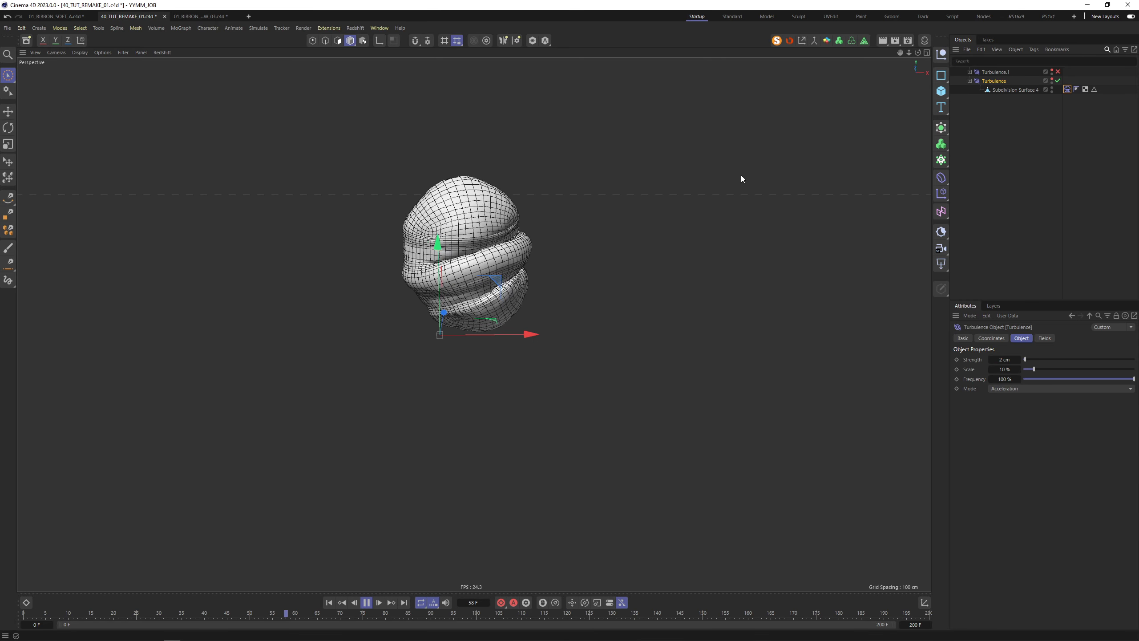
click(1058, 81)
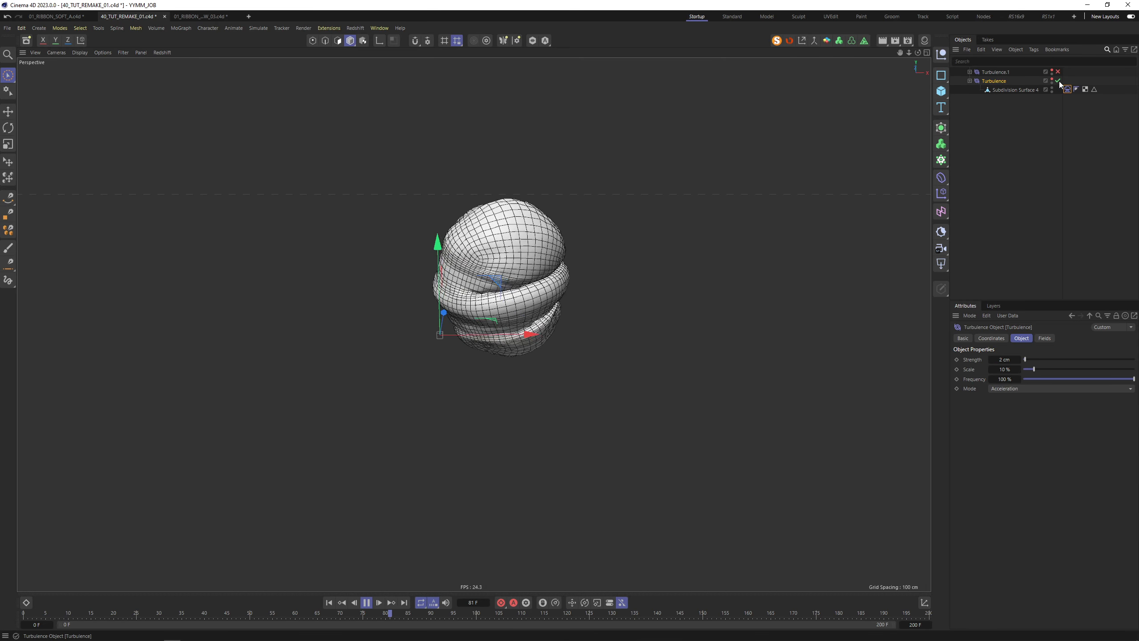
click(329, 602)
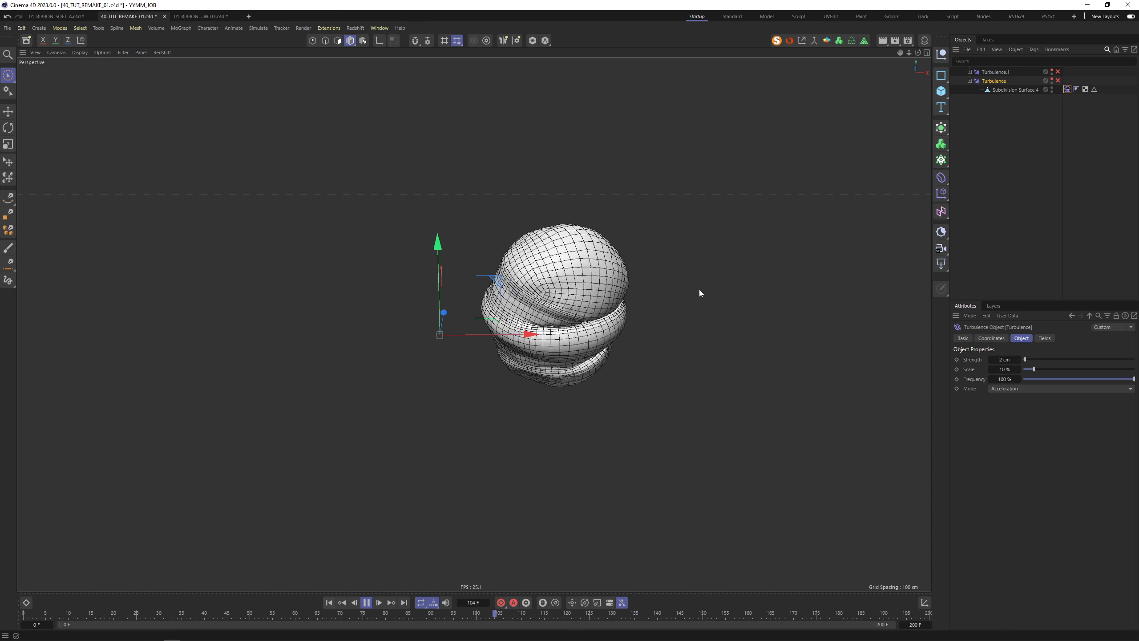
click(1058, 81)
click(1058, 72)
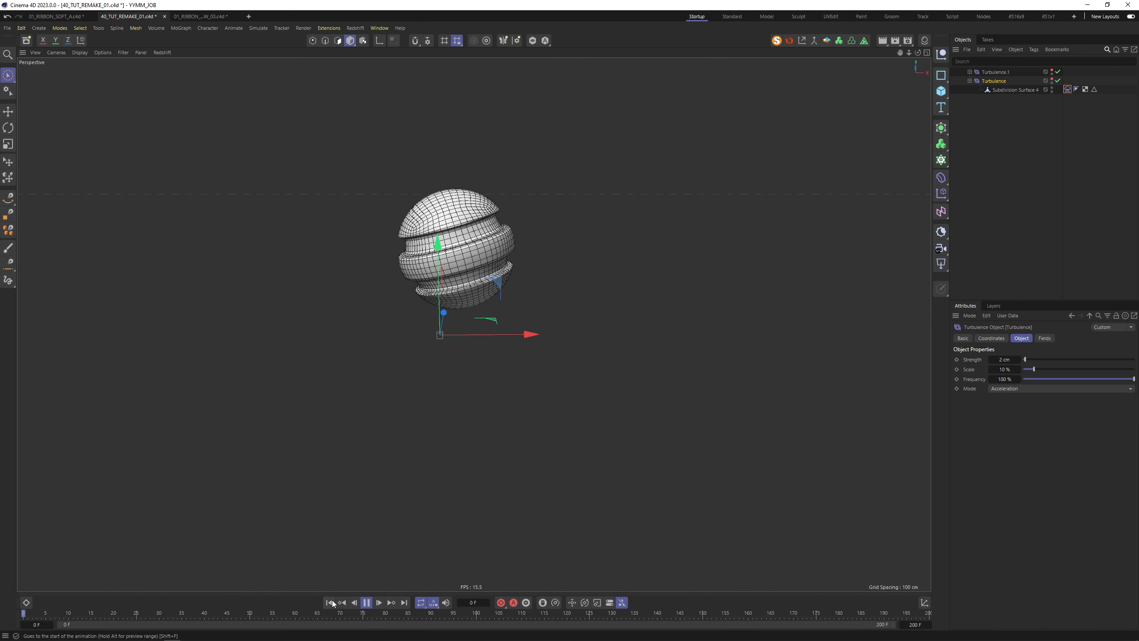
click(1072, 124)
click(1068, 90)
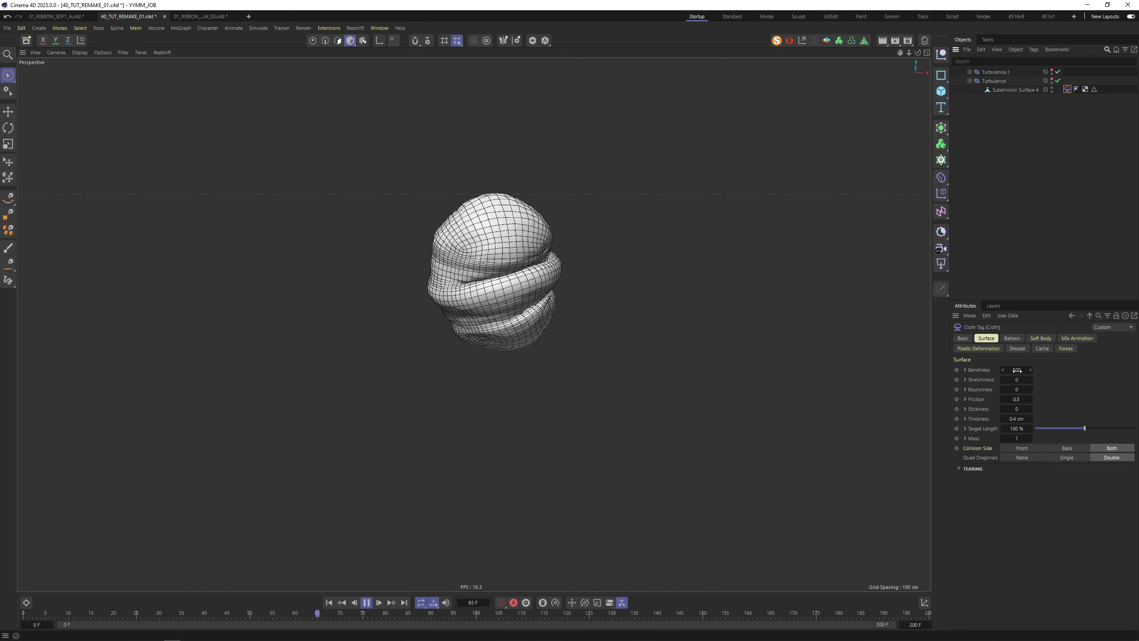
Try cloth Bendiness 0 and Stretchiness 500, replaying from the first frame
double_click(1017, 369)
text(0)
key(Tab)
text(5)
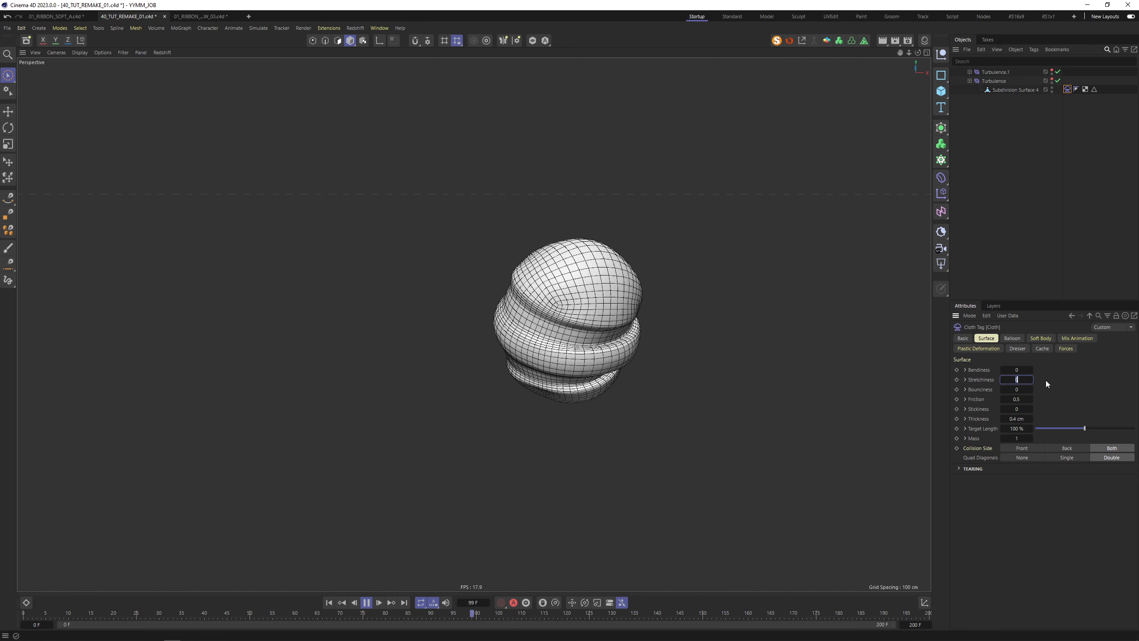
text(00)
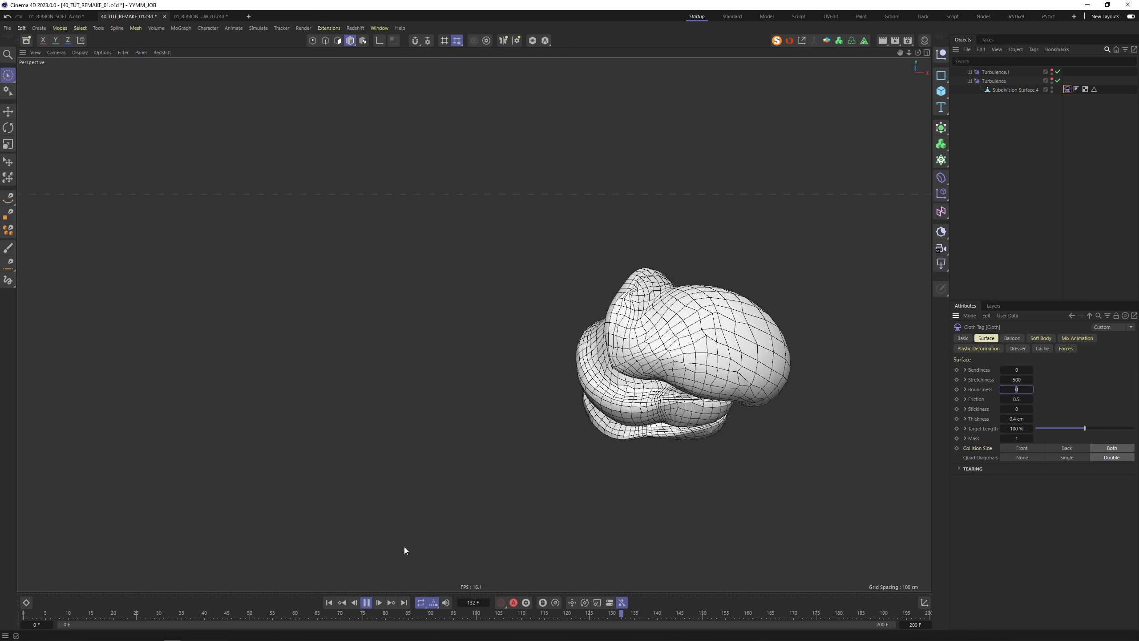
click(329, 602)
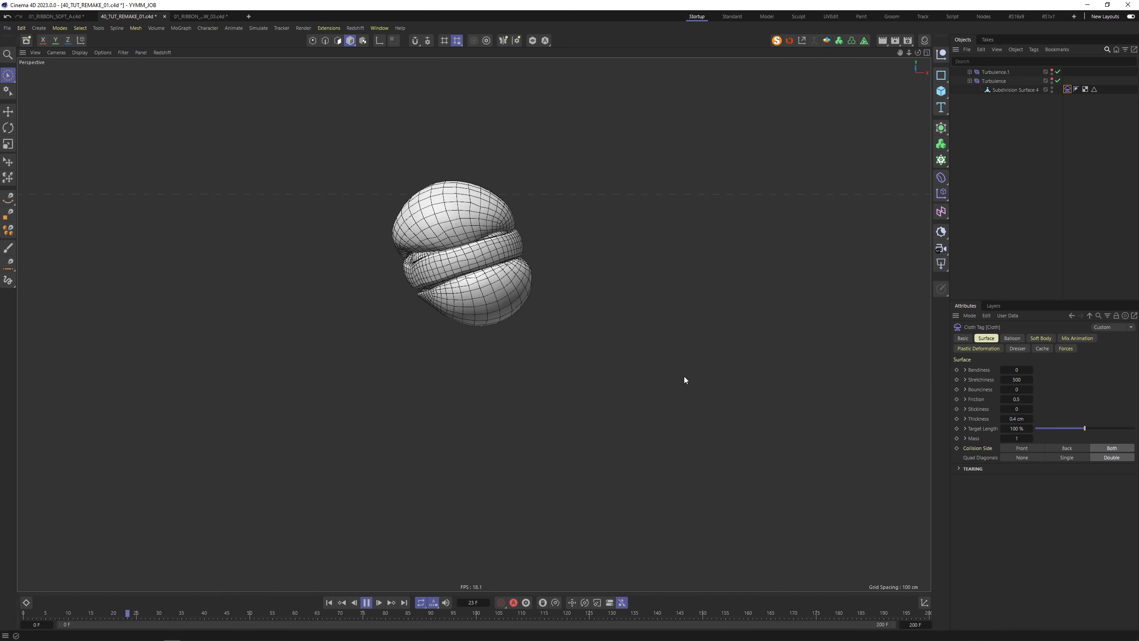
Reselect the Cloth tag, retry with Stretchiness 200, and replay the simulation from the start
click(486, 222)
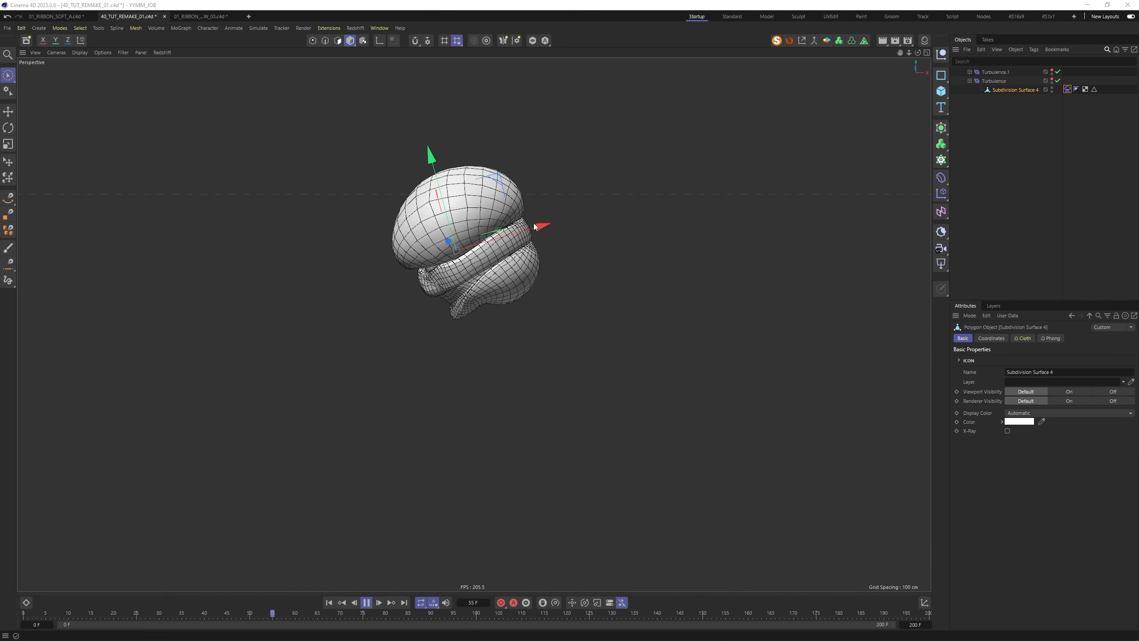
click(584, 208)
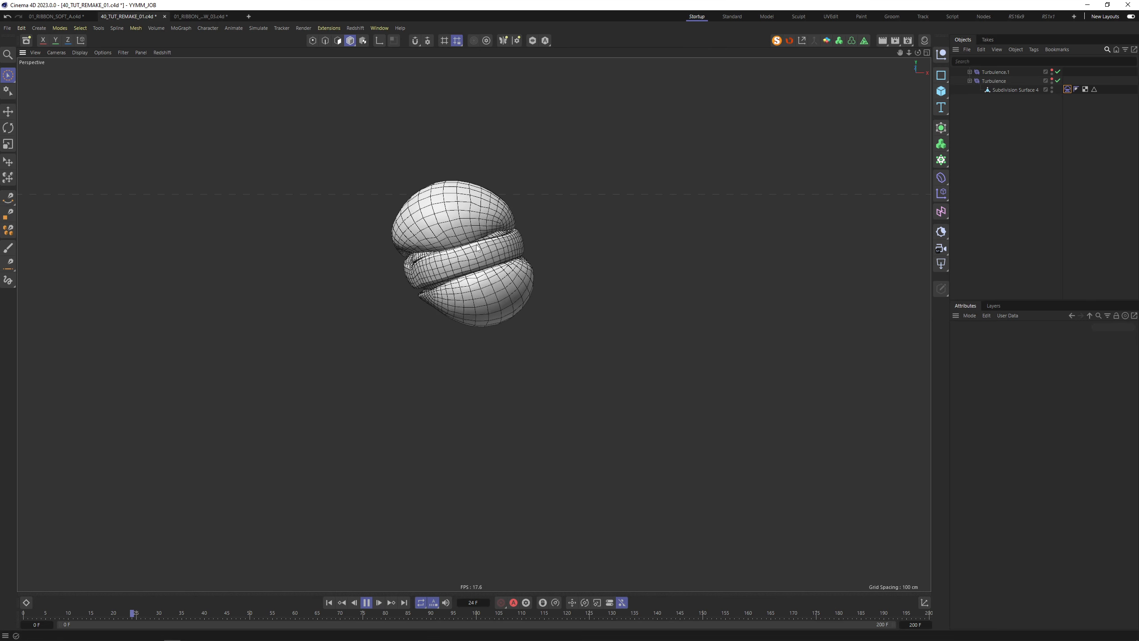
click(1068, 89)
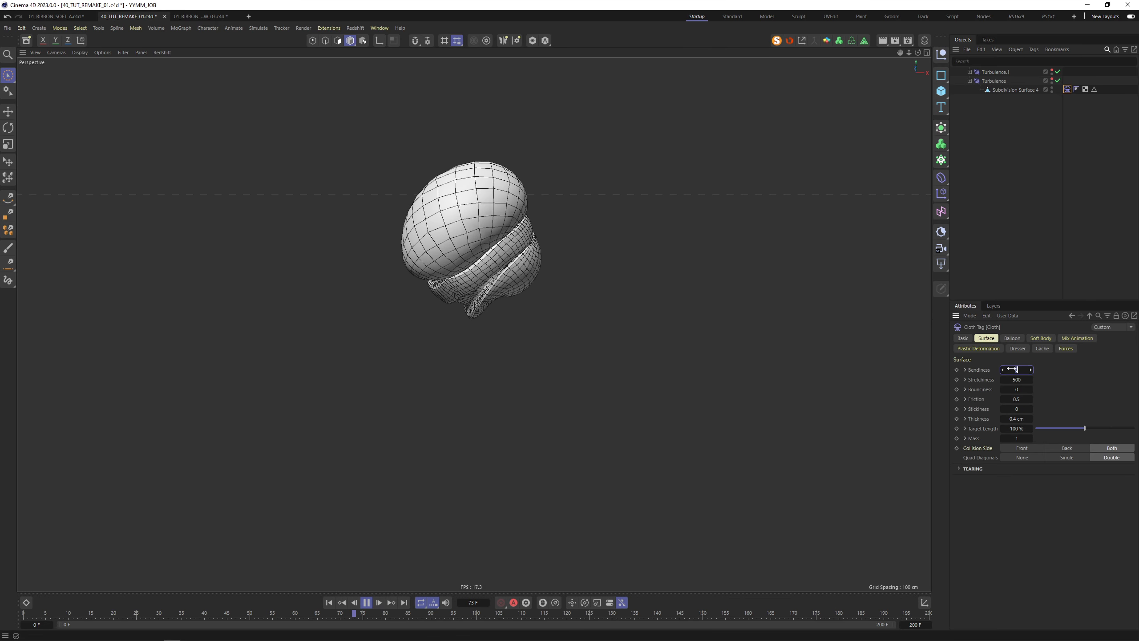
key(Tab)
text(200)
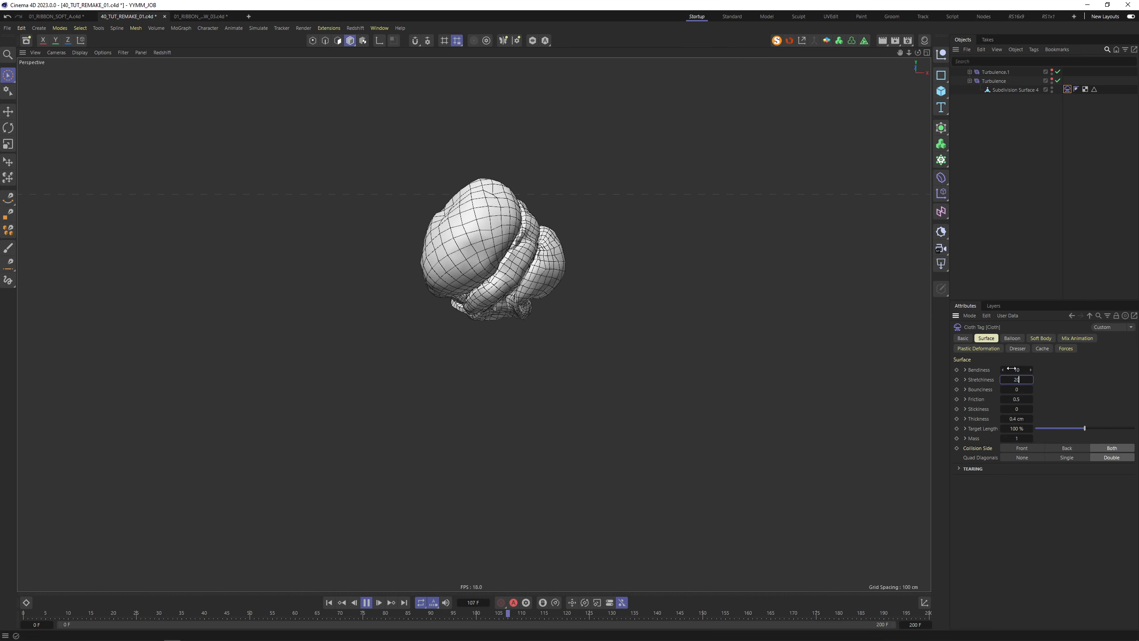
key(Tab)
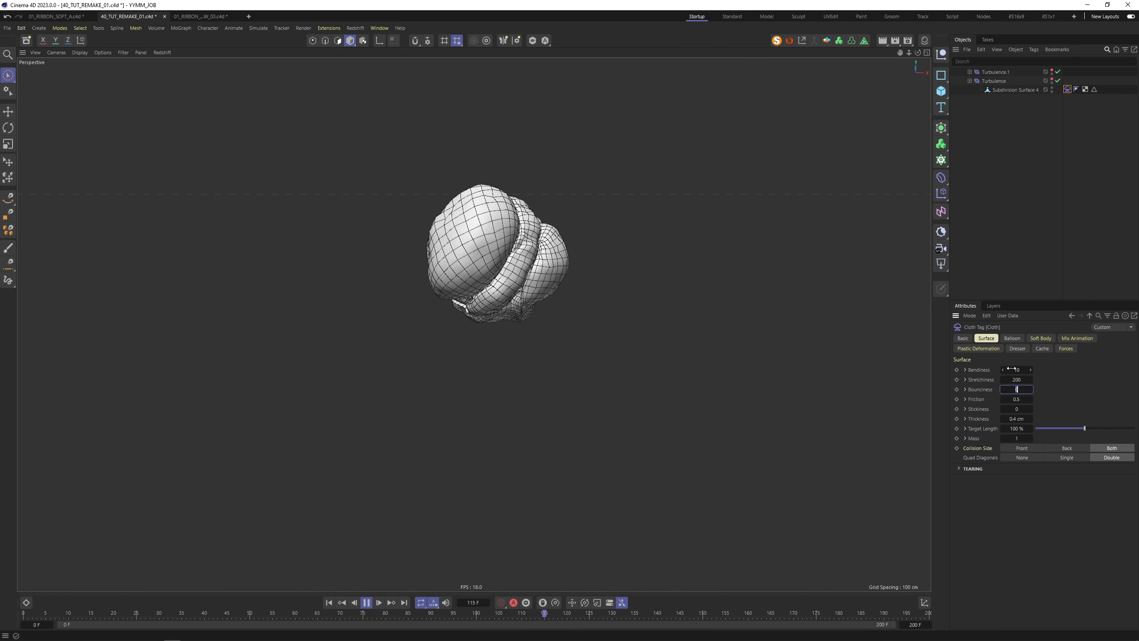
click(329, 602)
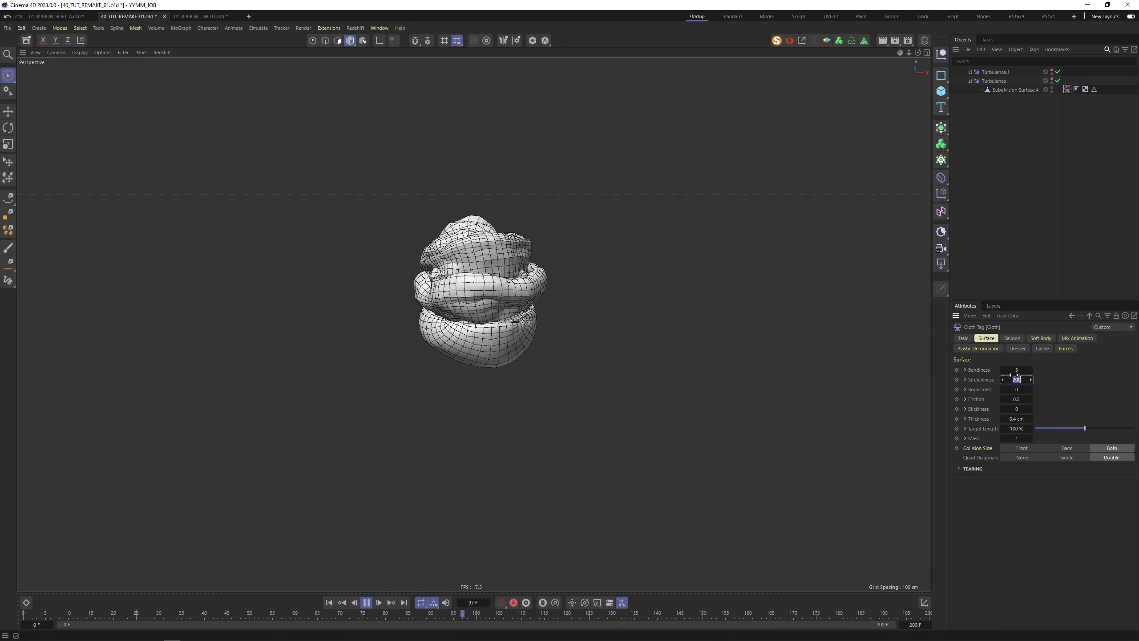
click(341, 603)
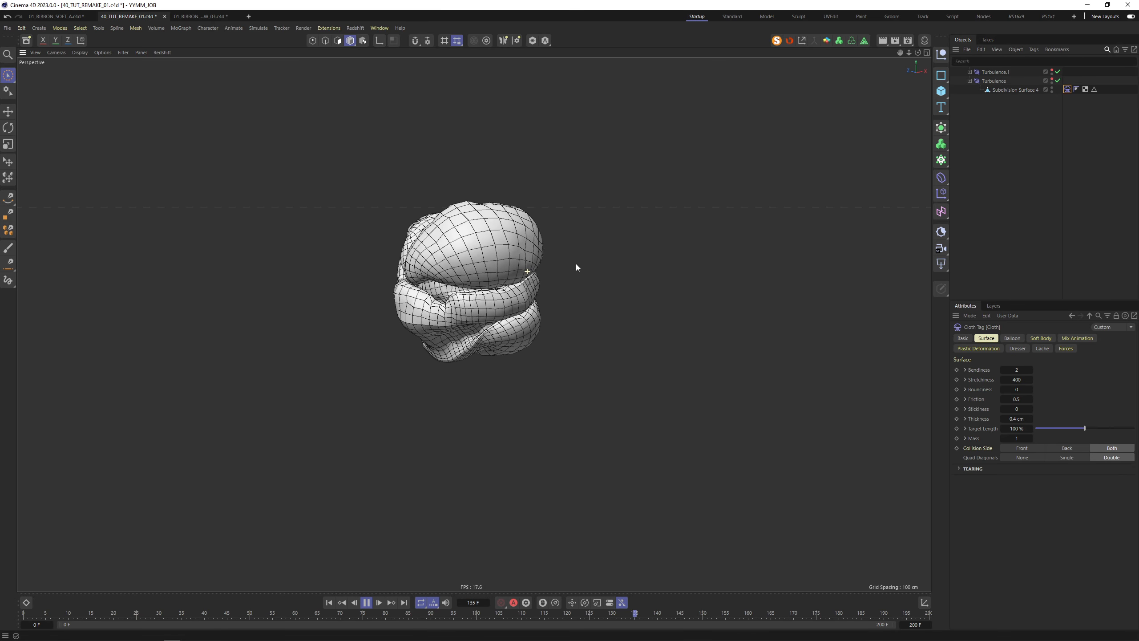
click(1040, 338)
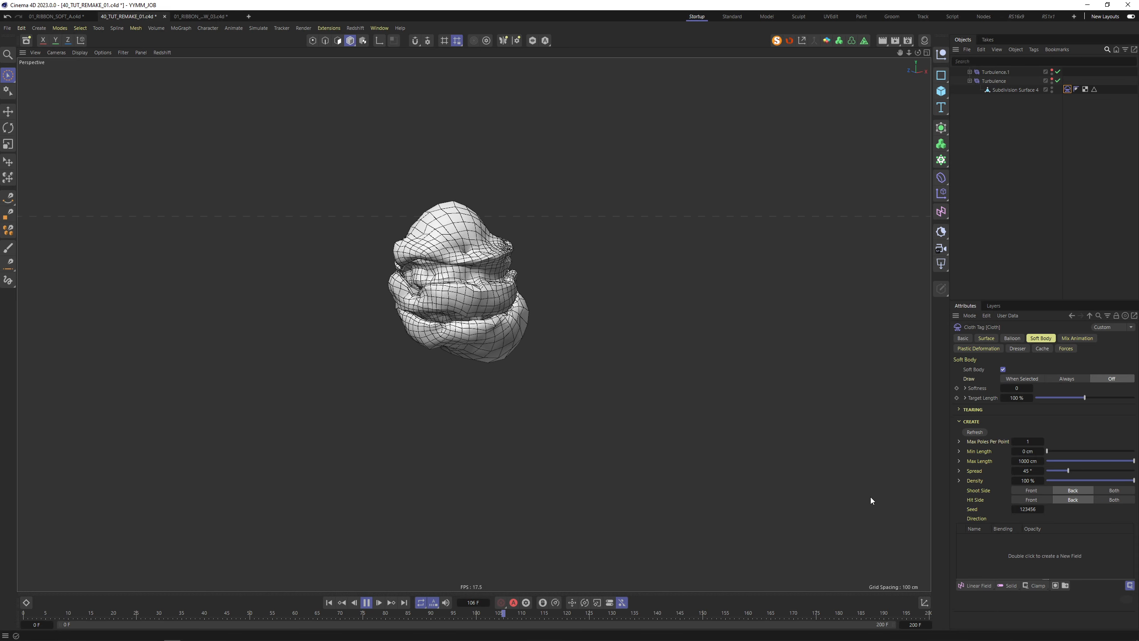
Try soft-body Softness 800 and then 0, replaying from the first frame
click(1024, 389)
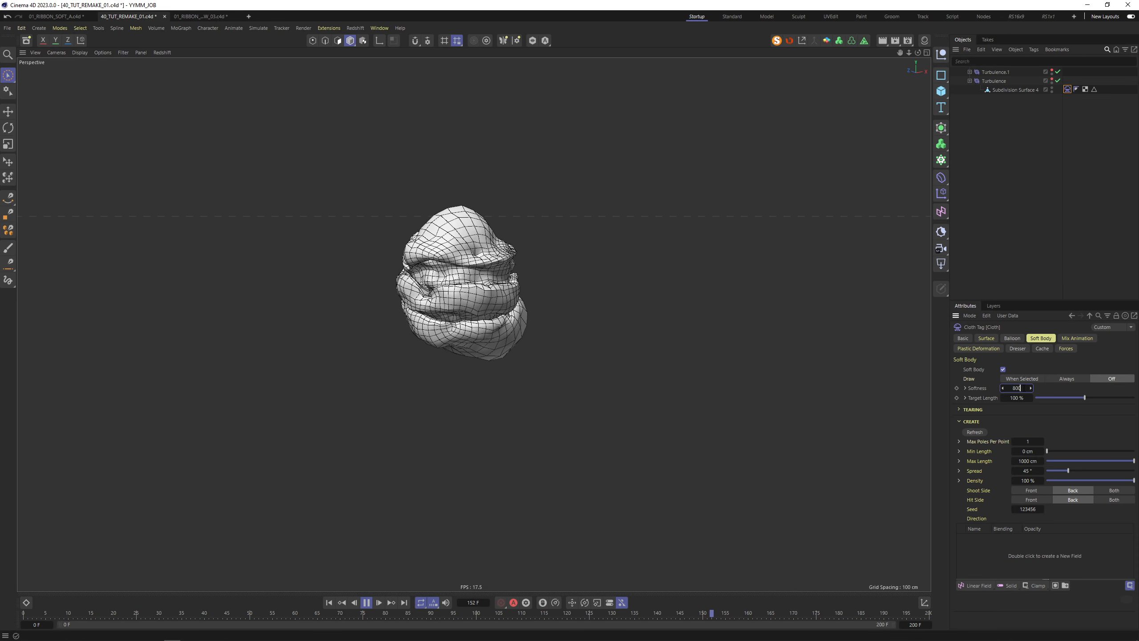
key(Return)
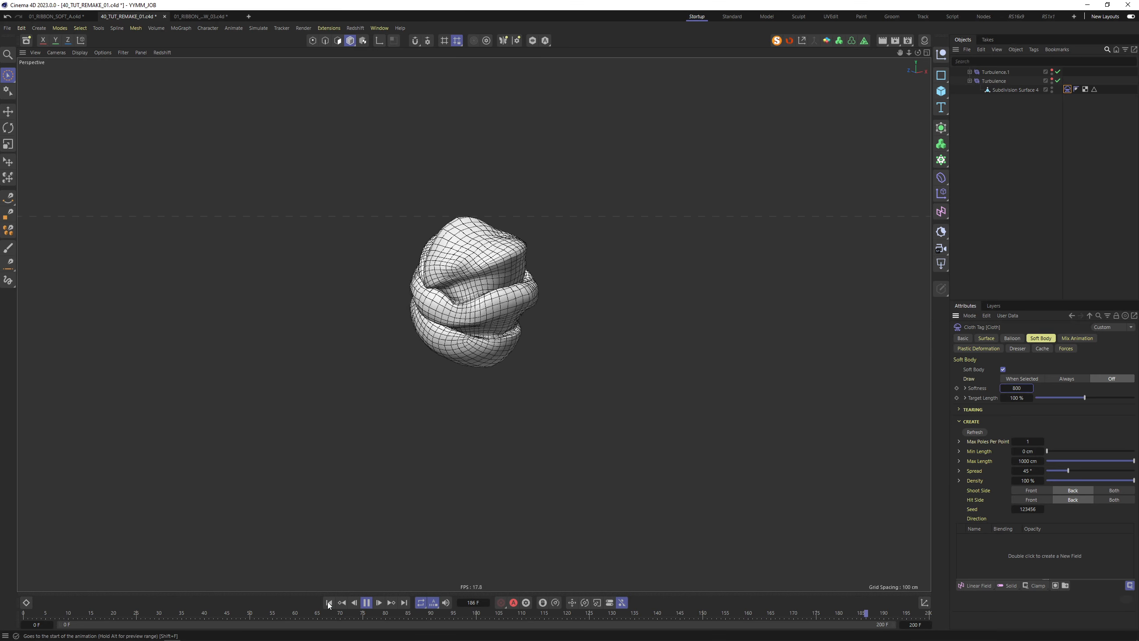
click(329, 604)
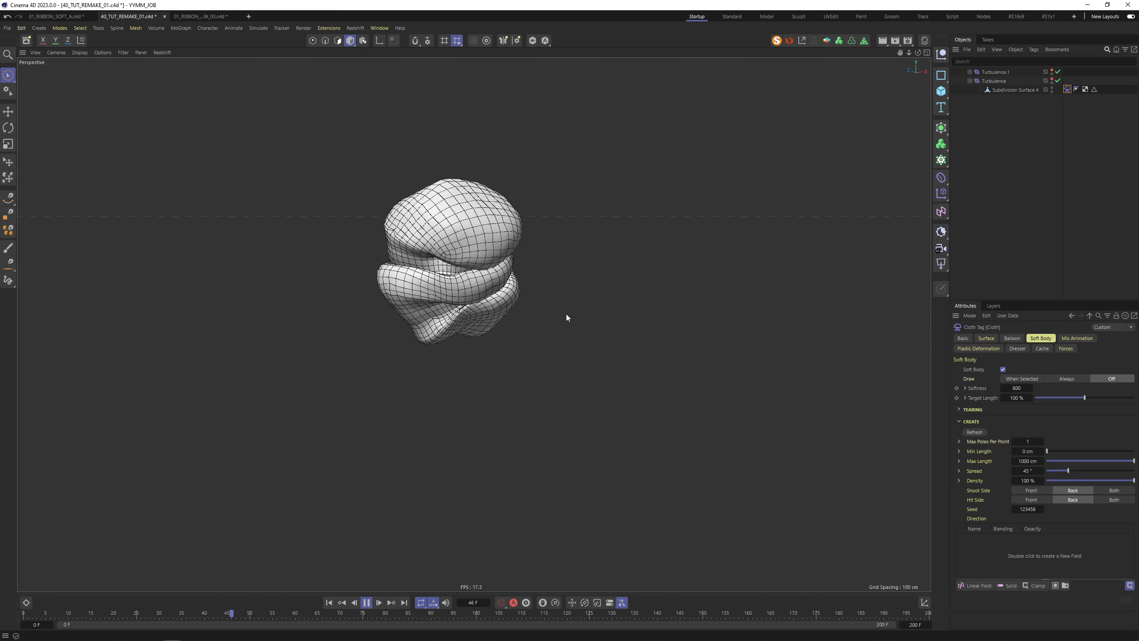
double_click(1021, 389)
text(0)
key(Tab)
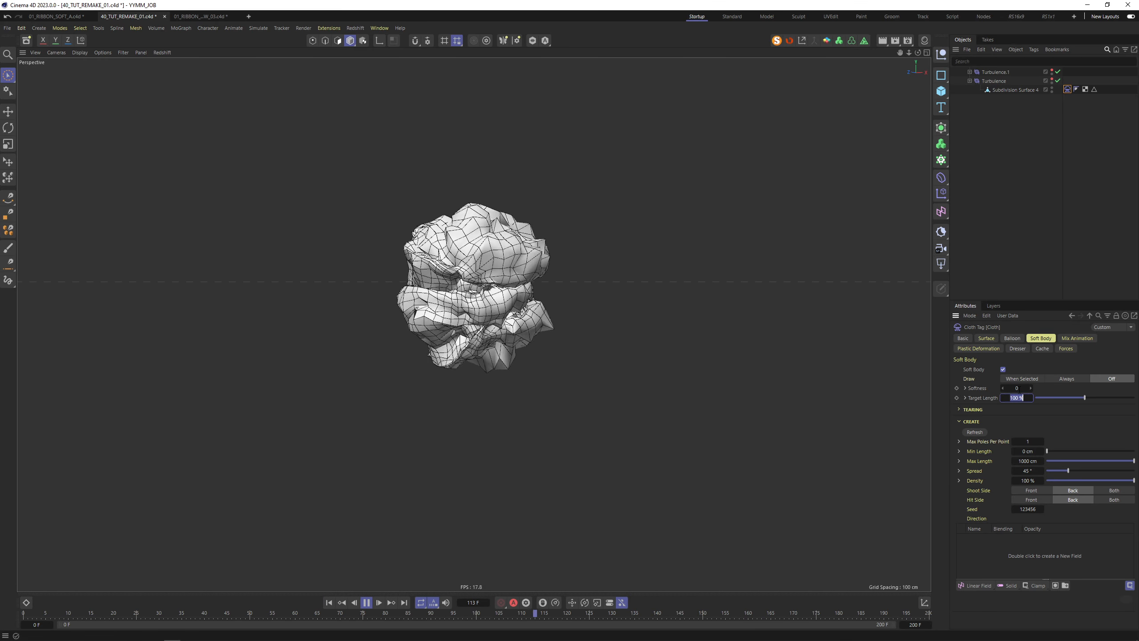
click(331, 604)
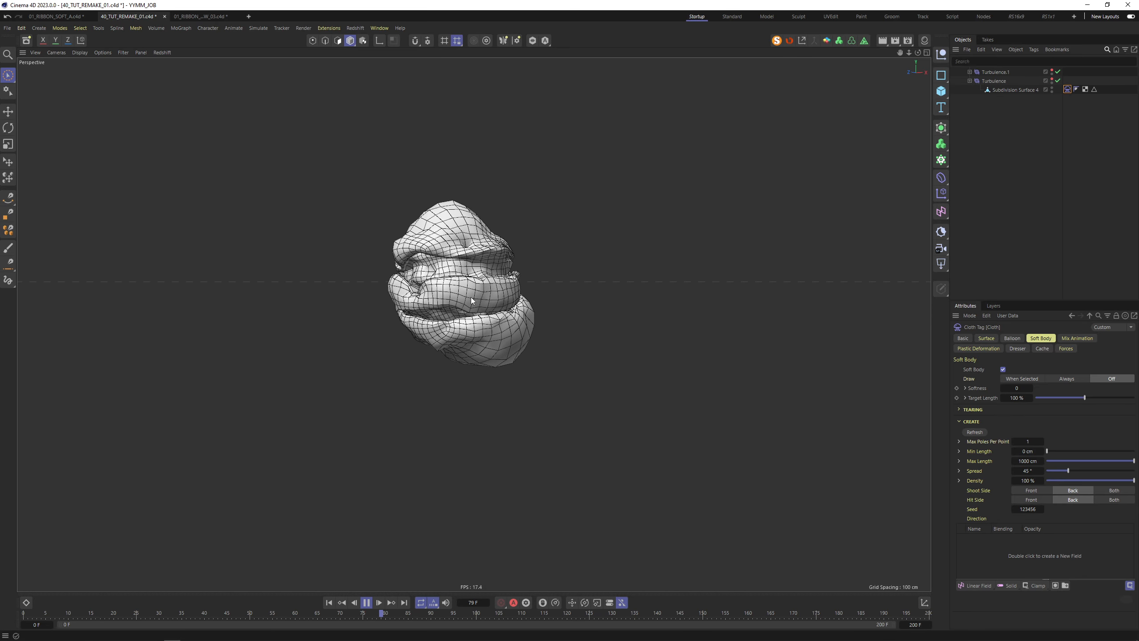
Try Softness 10000 with a replay, then set it back to 0
double_click(1017, 387)
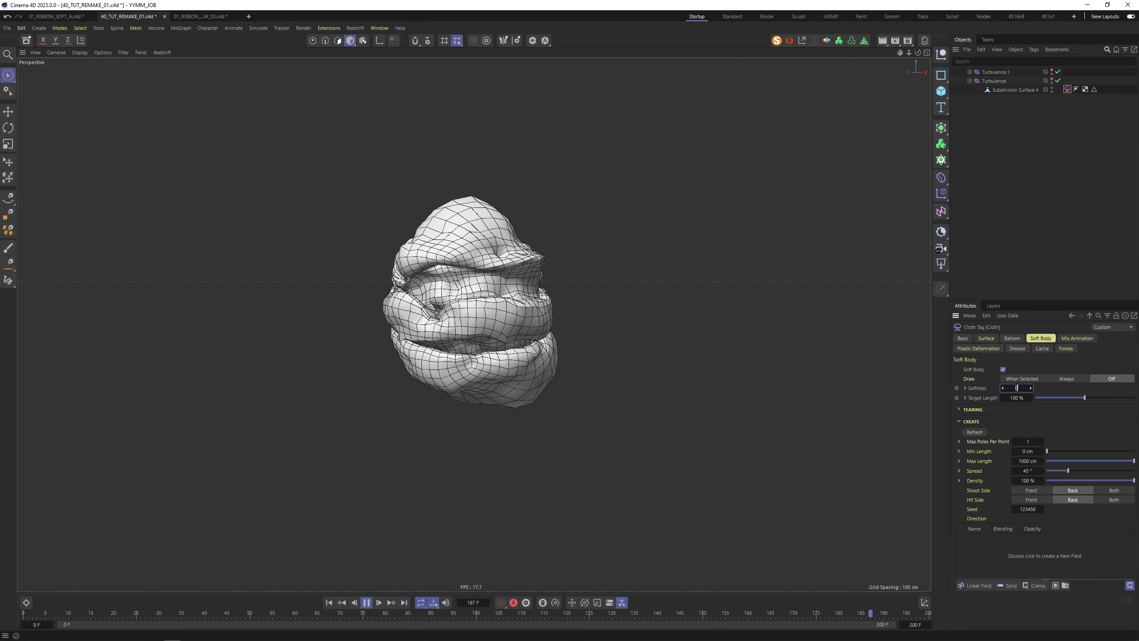
text(10000)
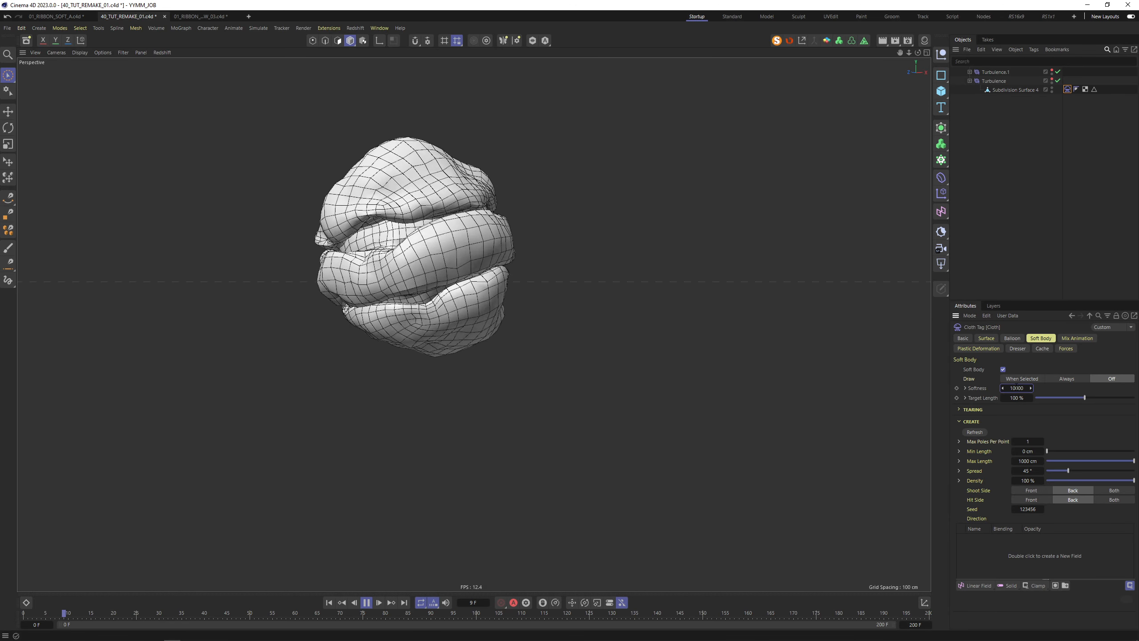
key(Return)
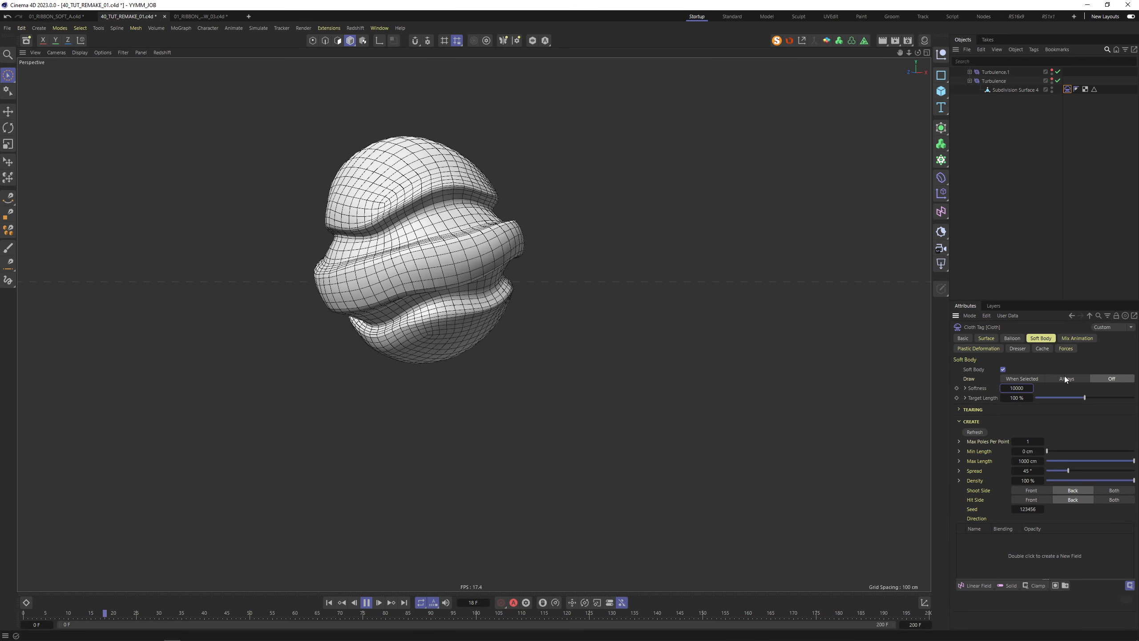
click(329, 602)
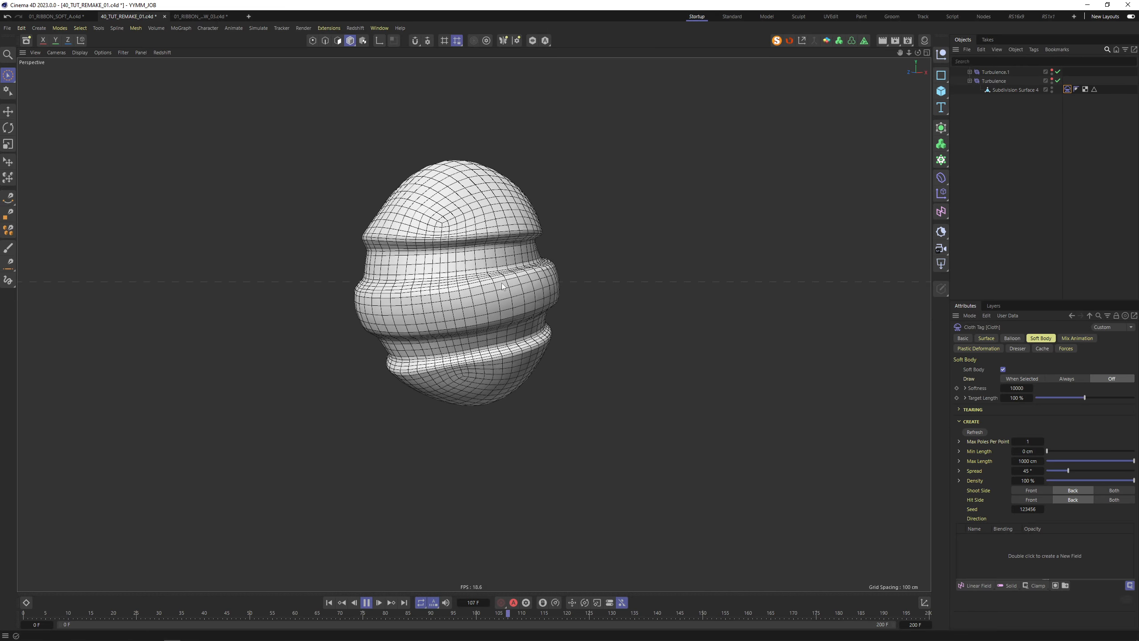
double_click(1017, 387)
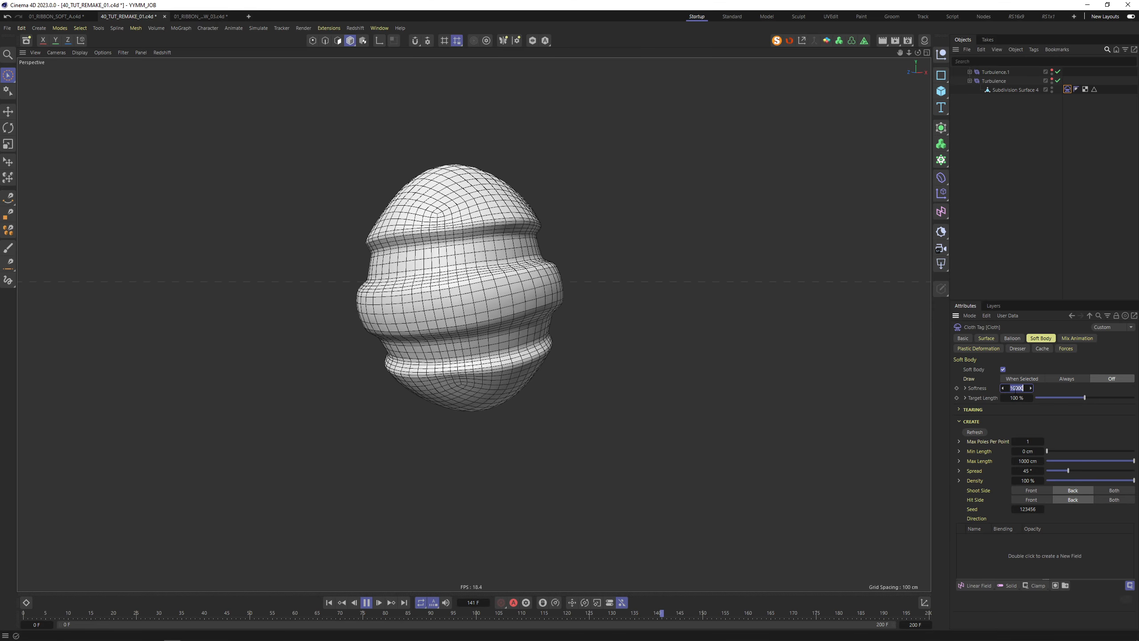
text(0)
key(Return)
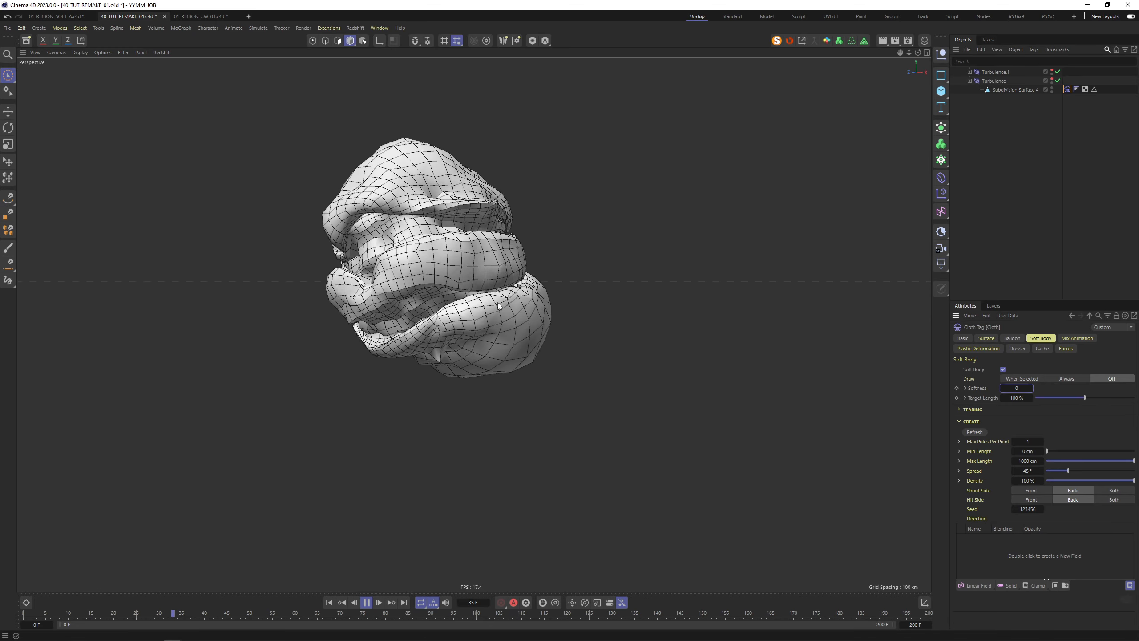
Try Softness 100, turn spring drawing off, and settle on Softness 300
double_click(1022, 388)
text(100)
key(Return)
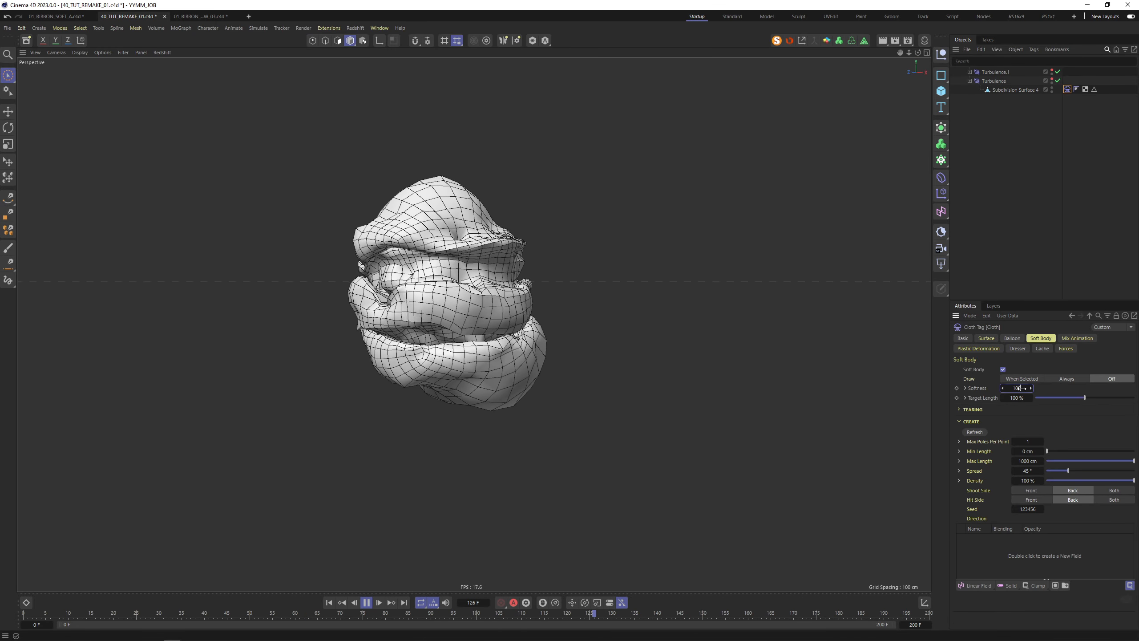
click(329, 602)
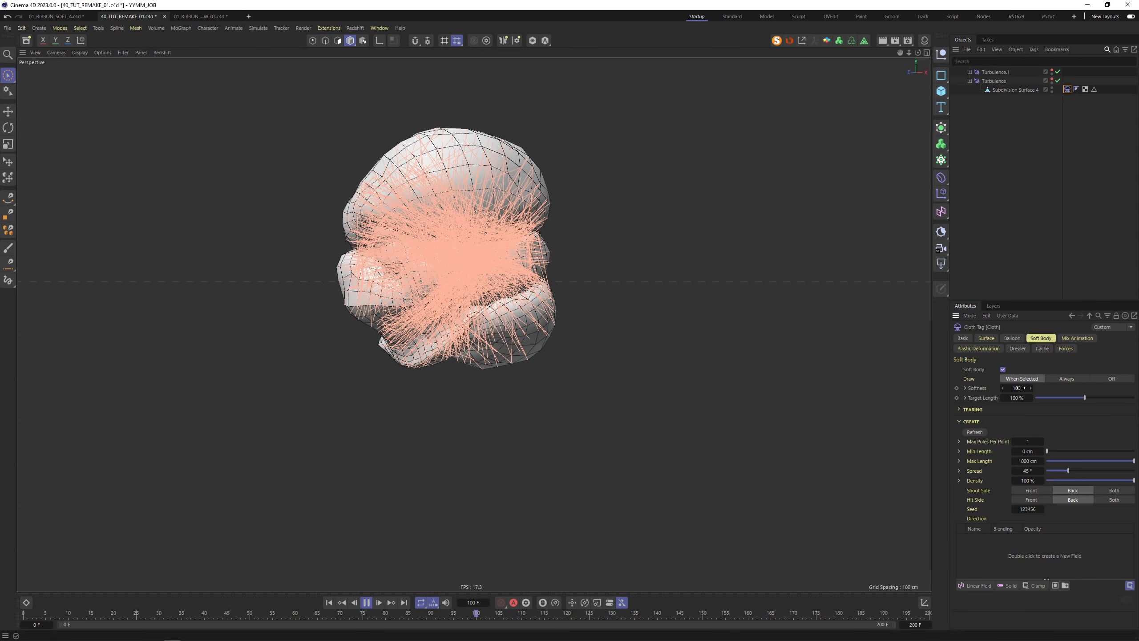
click(1111, 378)
text(300)
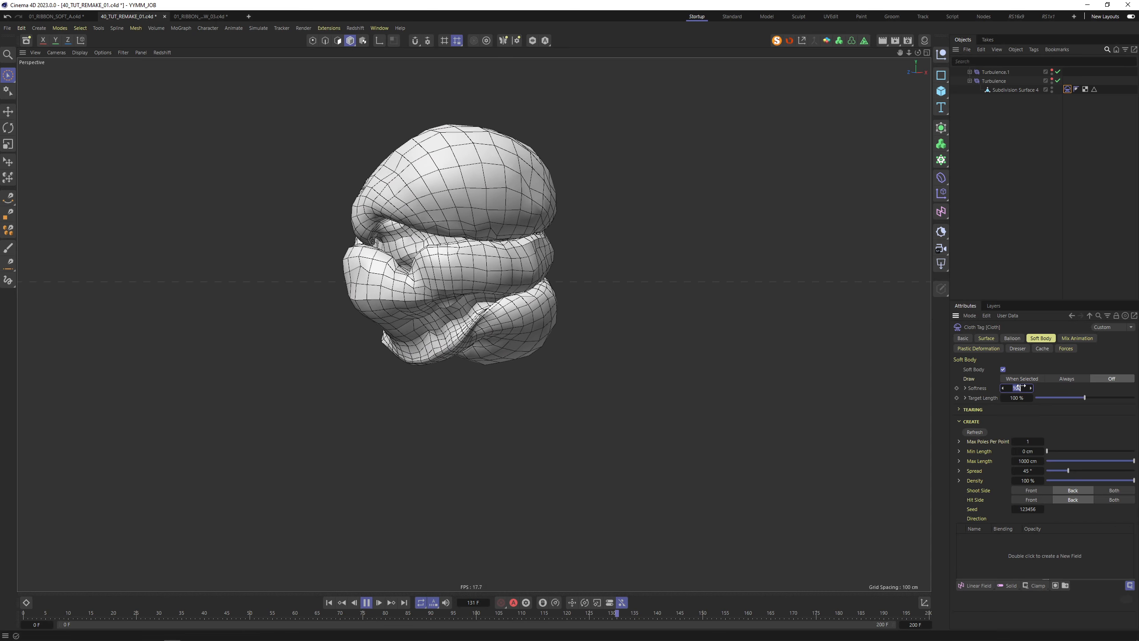
key(Tab)
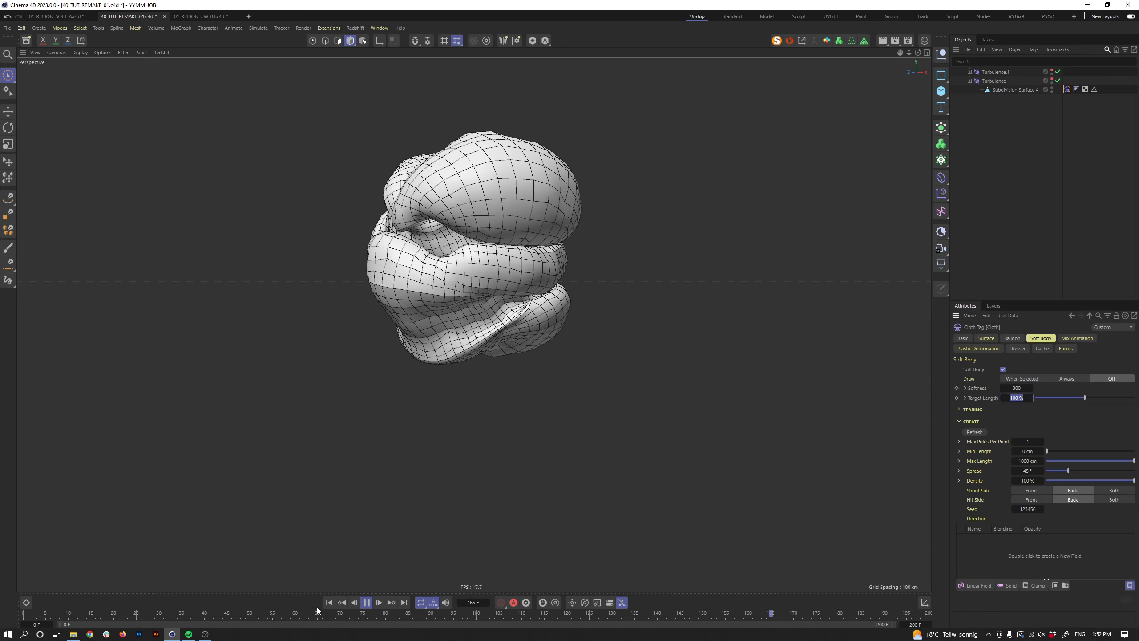
click(329, 602)
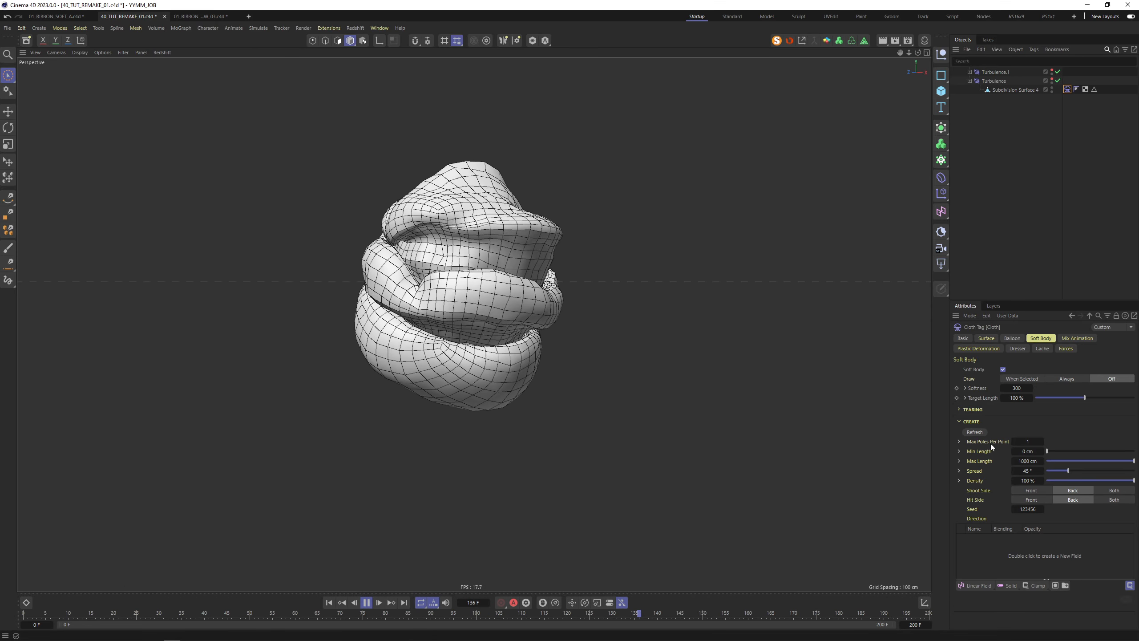
Adjust the soft body's Max Poles Per Point and replay the simulation from frame 0
click(330, 603)
double_click(1028, 441)
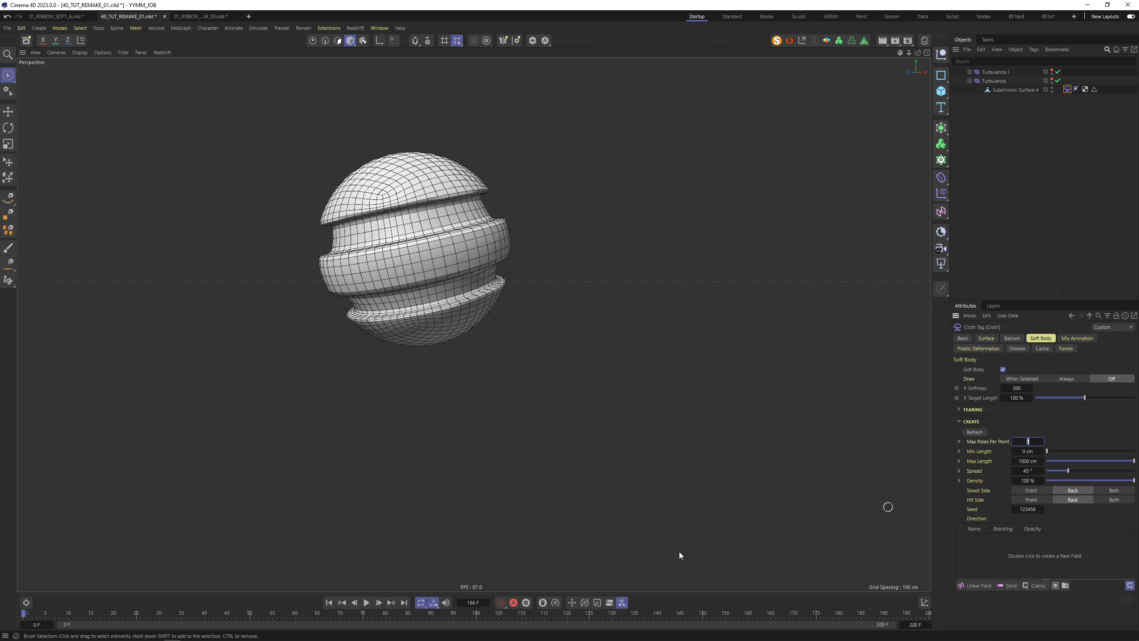
click(366, 602)
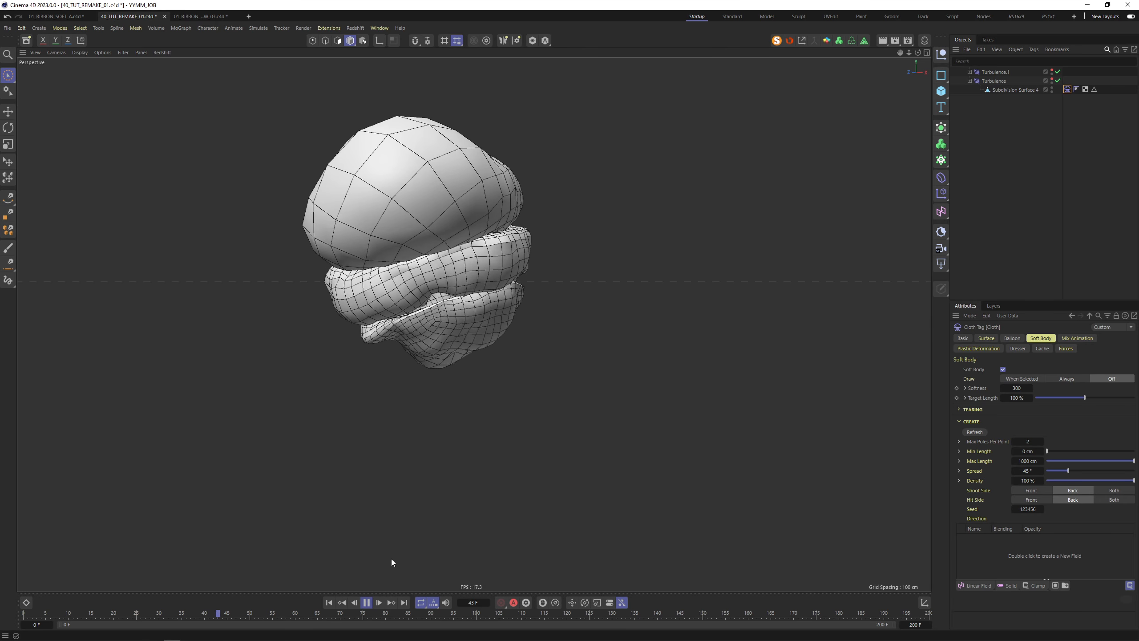
click(1032, 441)
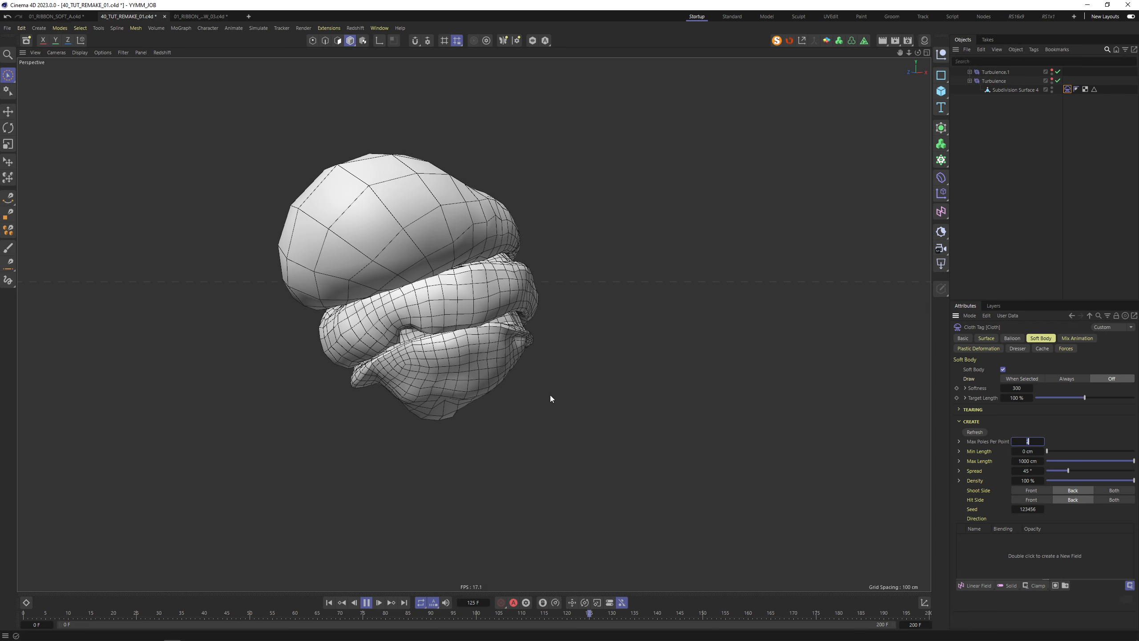
click(328, 603)
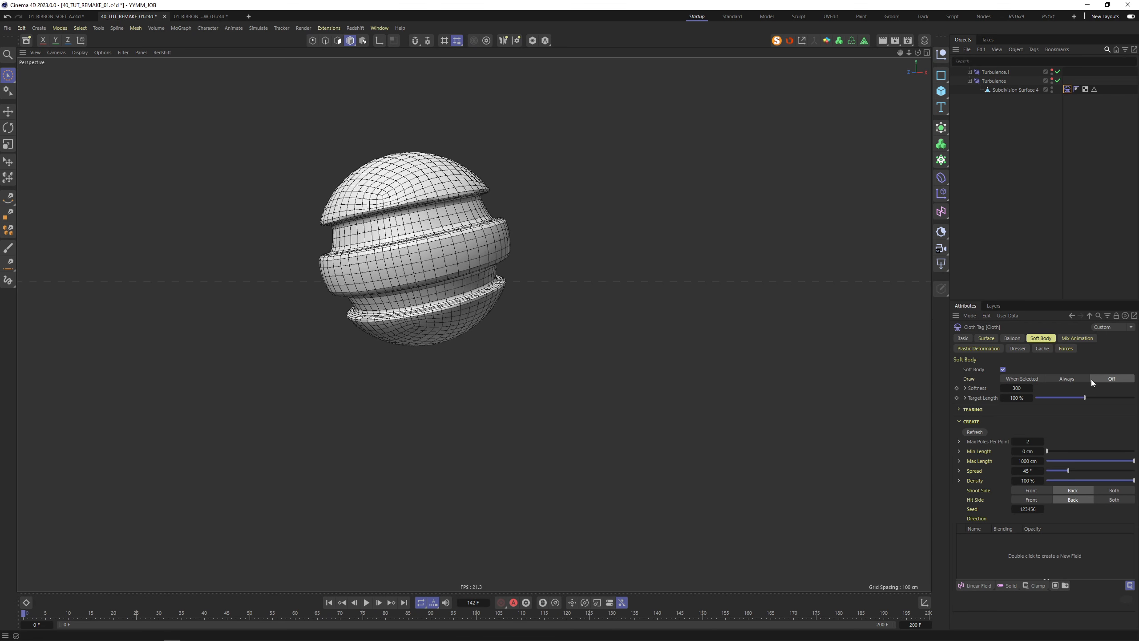
Show the soft-body springs to inspect the sphere, then hide them again
click(1024, 380)
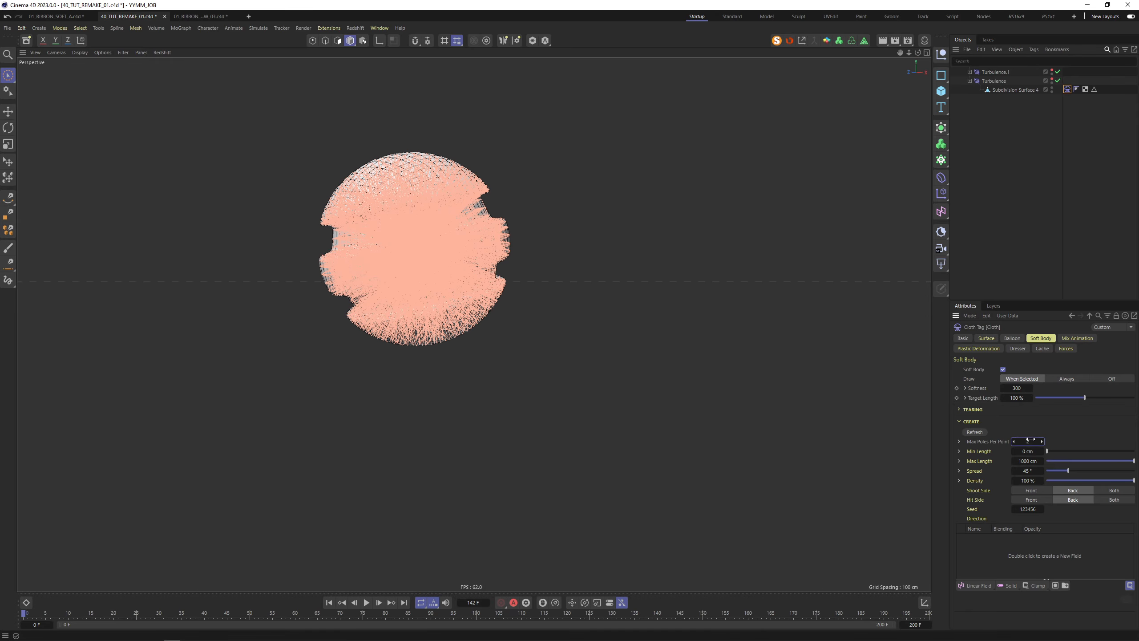
scroll(609, 352, up, 3)
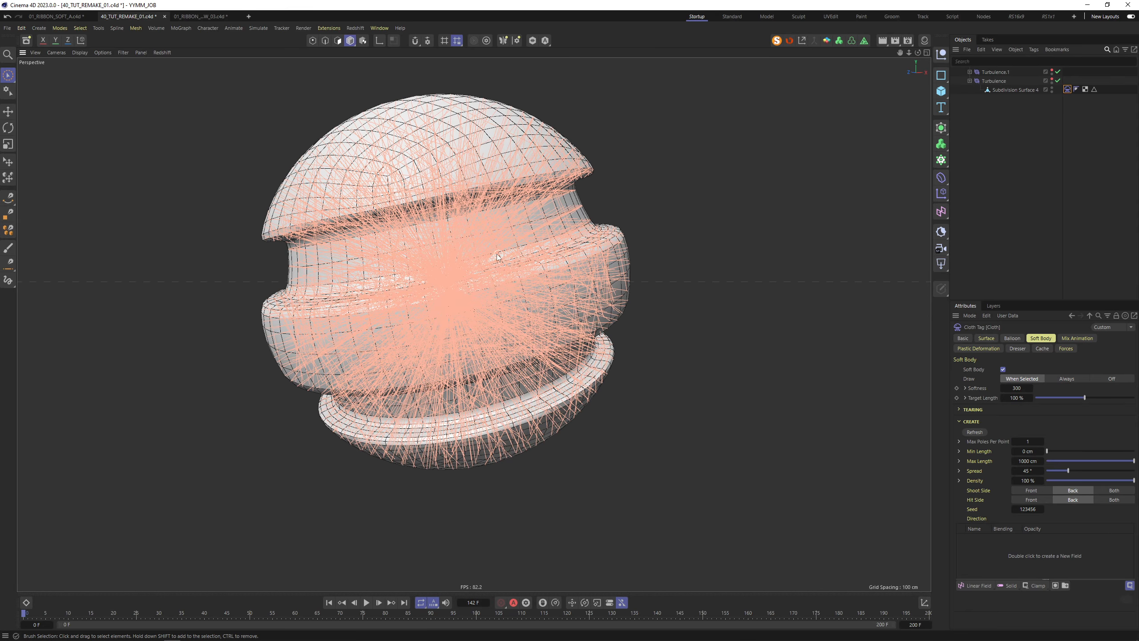
alt+drag(528, 192, 485, 198)
scroll(626, 319, down, 5)
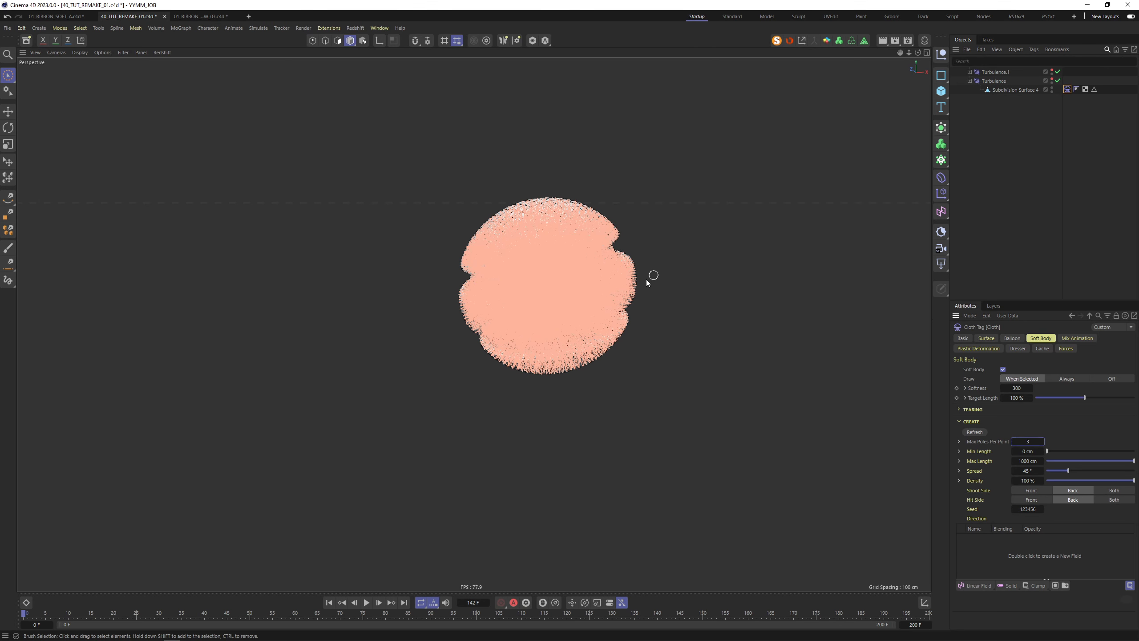
click(1113, 379)
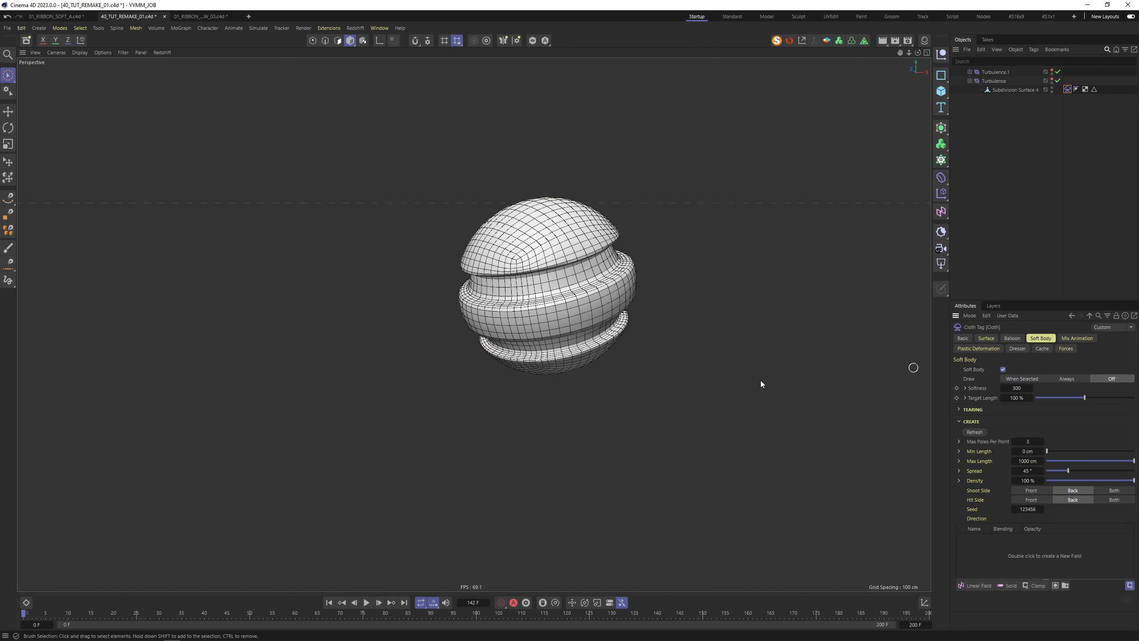
alt+middle_drag(393, 460, 374, 475)
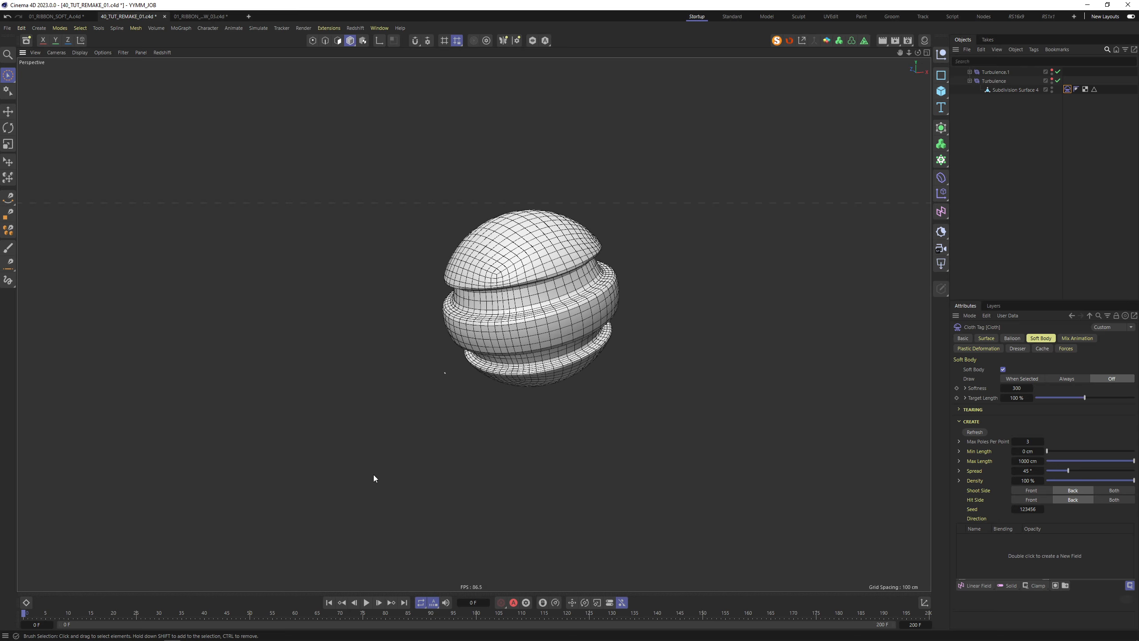
Replay the sphere simulation from the start several times to check its motion
click(367, 602)
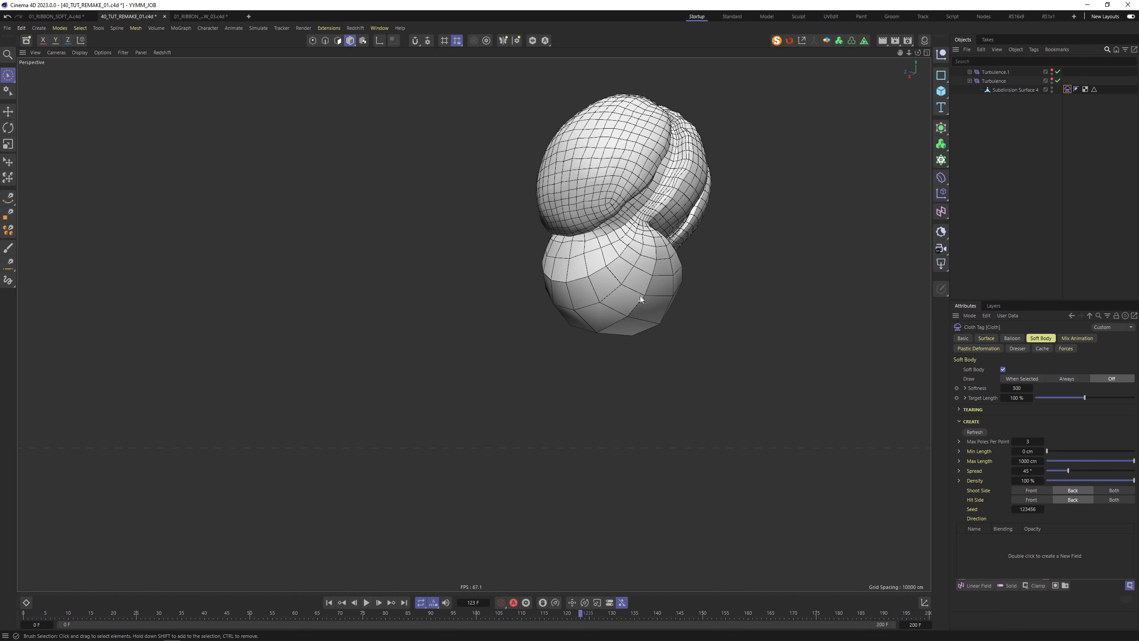
click(330, 603)
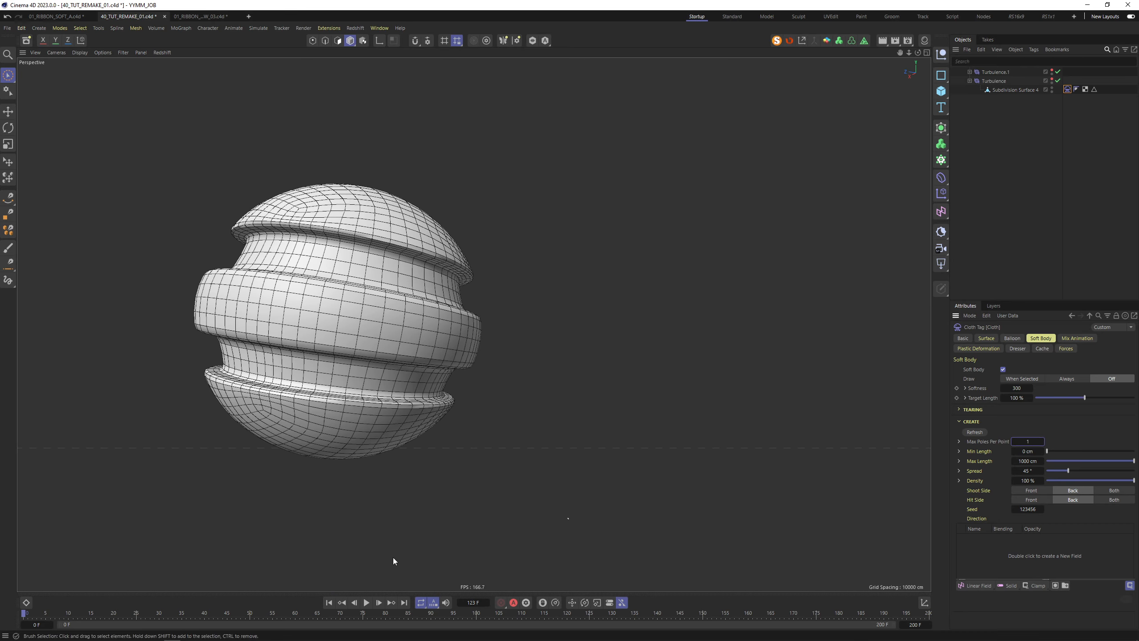
click(368, 602)
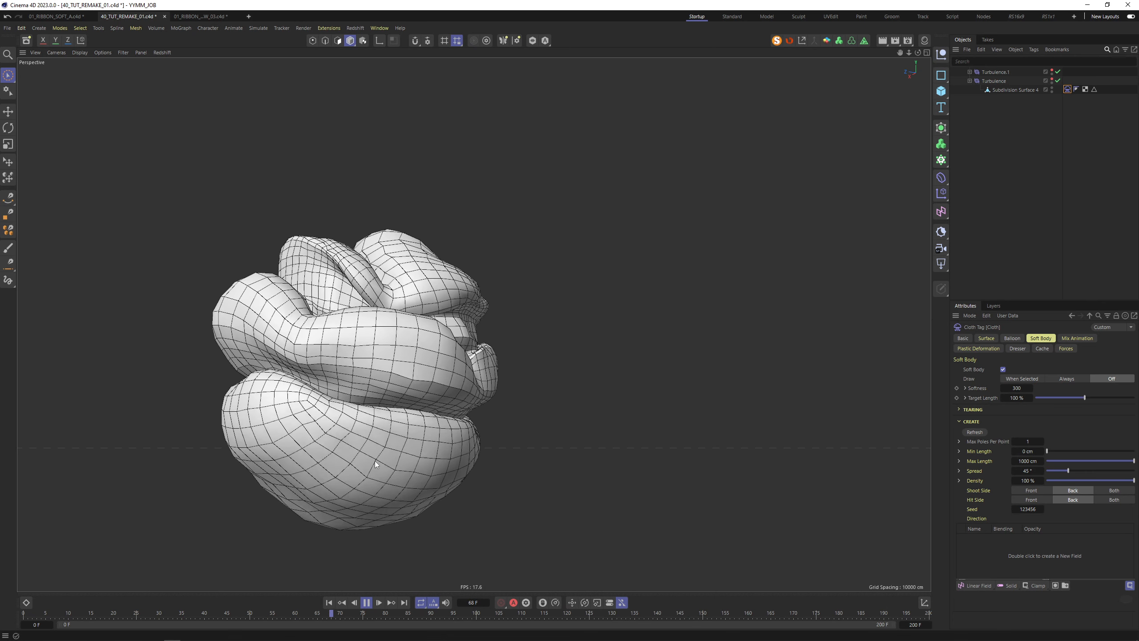
click(367, 602)
click(330, 603)
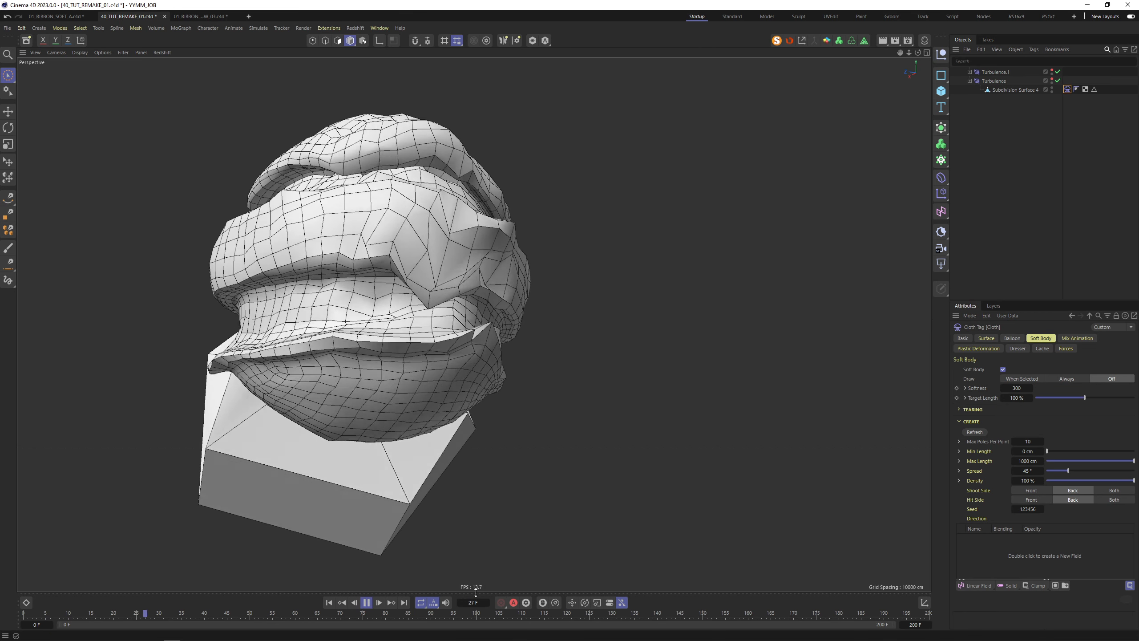
click(366, 603)
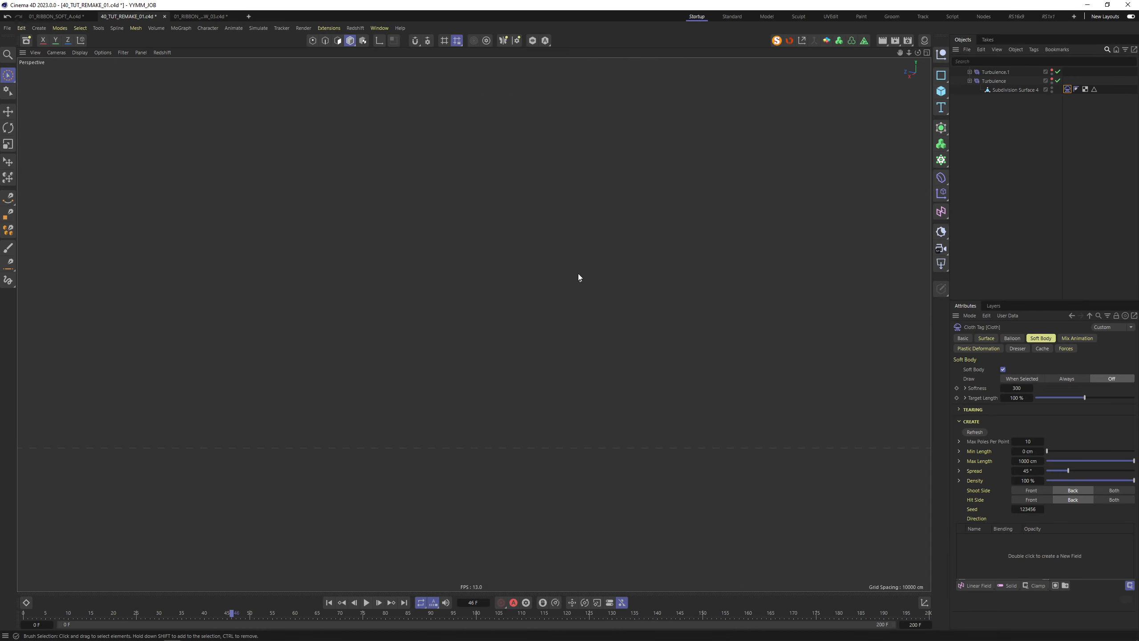
Inspect the mesh top at frame 0 and show the Cloth tag's Balloon settings (Overpressure 1.4)
alt+drag(546, 189, 620, 232)
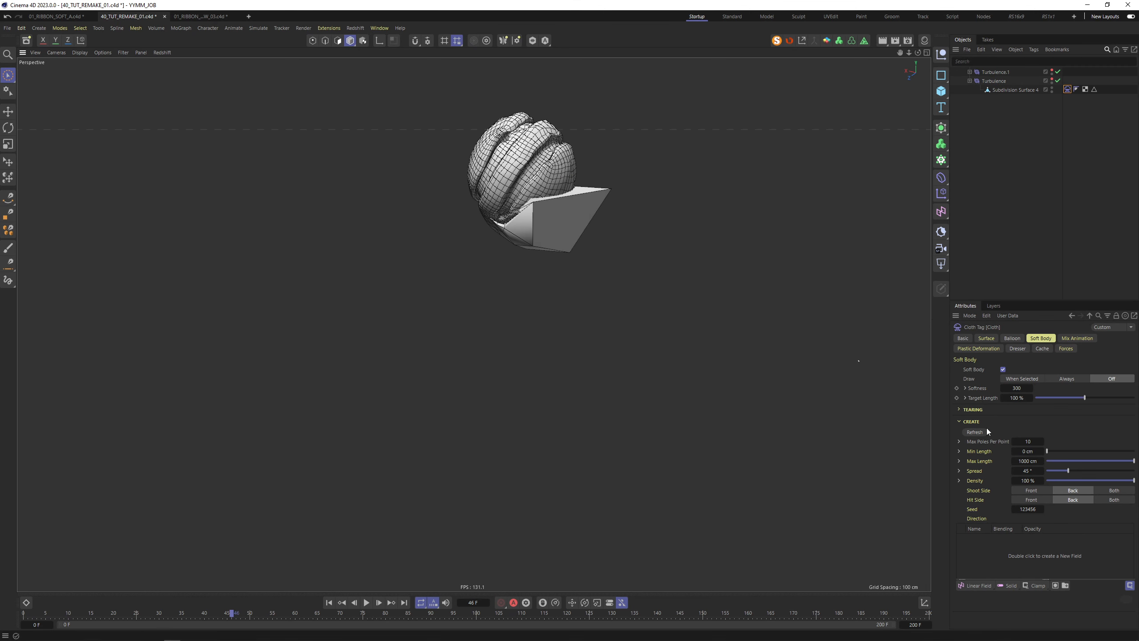
click(329, 602)
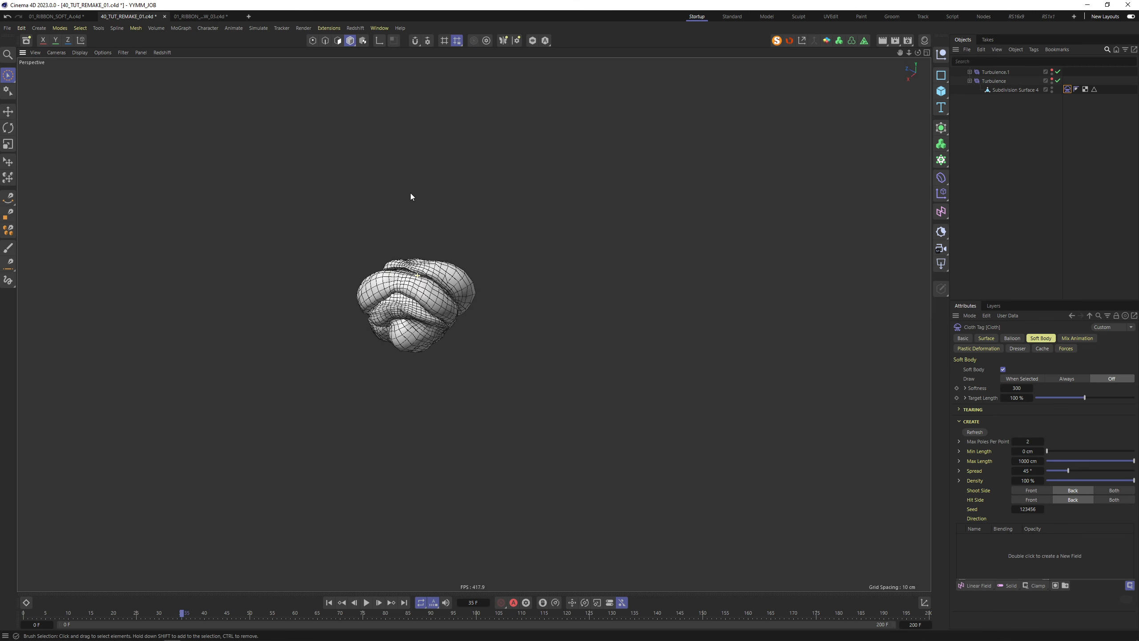
alt+drag(411, 194, 315, 265)
click(1012, 338)
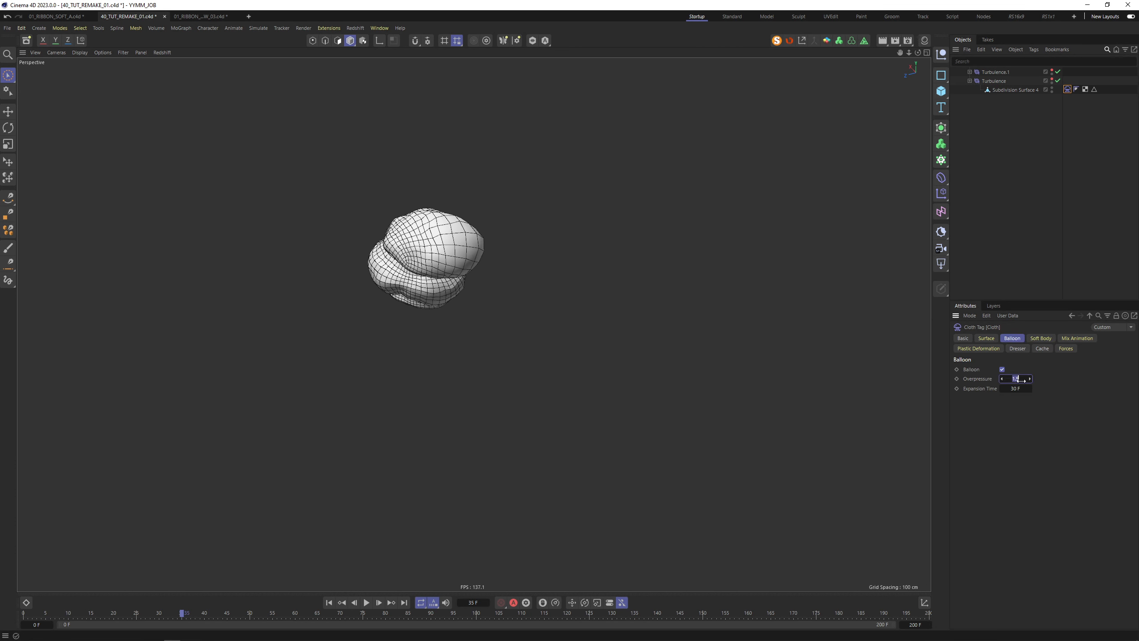
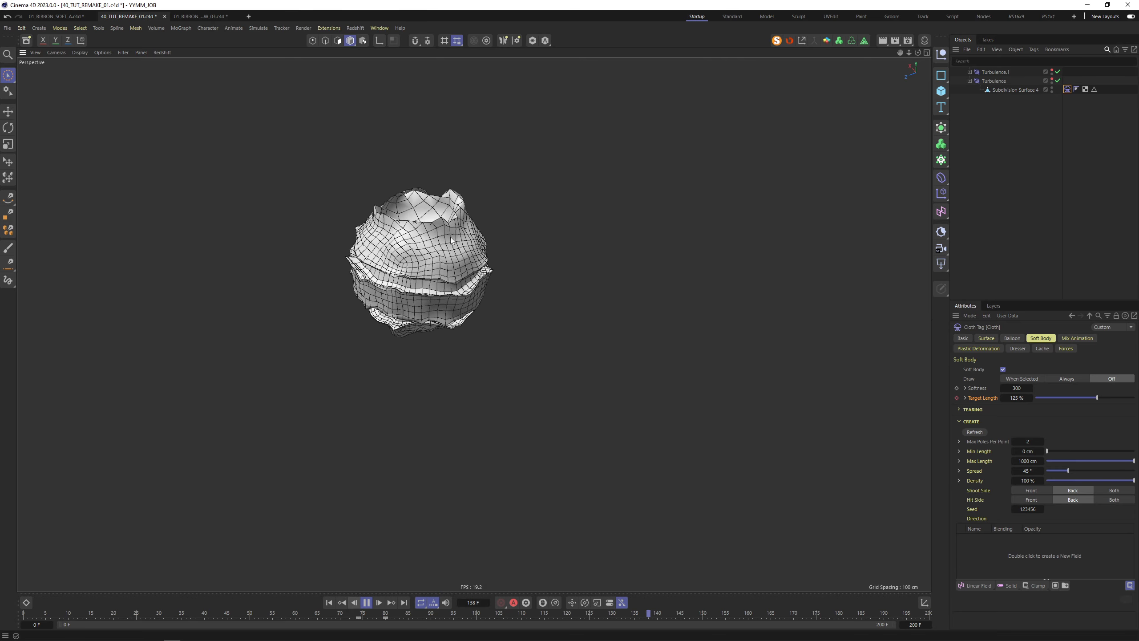
Replay the sphere simulation from below and level views, checking its Balloon and Soft Body settings
mouse_move(434, 227)
alt+mouse_down()
mouse_move(451, 220)
mouse_move(445, 136)
mouse_move(436, 239)
alt+mouse_up()
click(1012, 338)
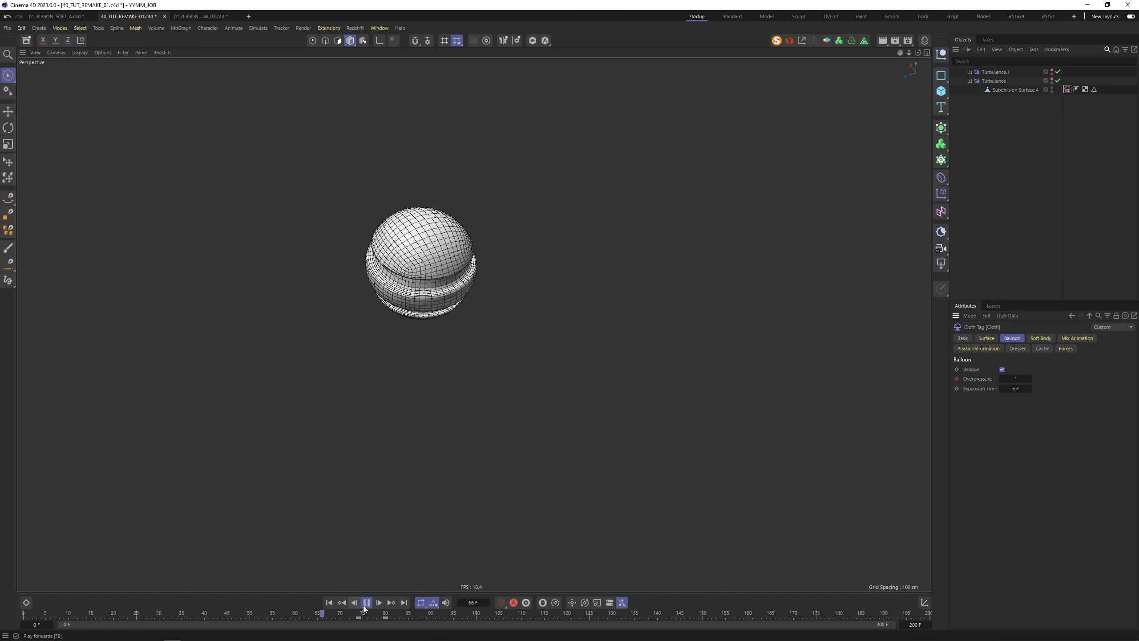
key(F8)
click(1040, 337)
alt+drag(596, 341, 594, 290)
click(371, 603)
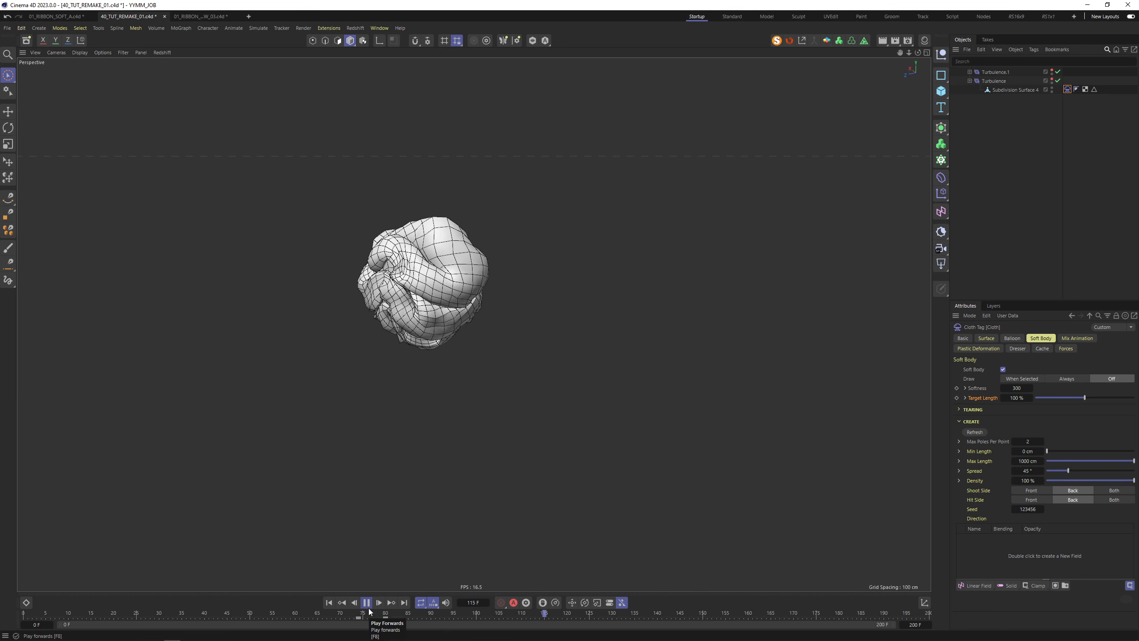
click(367, 603)
Keyframe the sphere's soft-body Target Length at 100% on frame 73, then set it to 175%
click(986, 339)
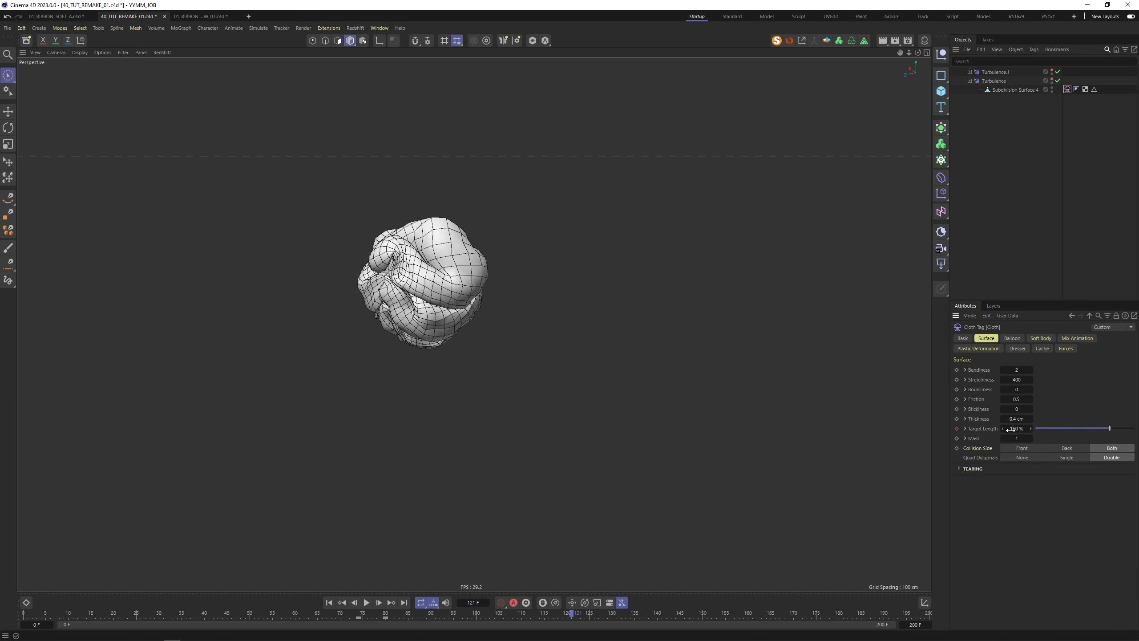
click(358, 617)
click(1041, 338)
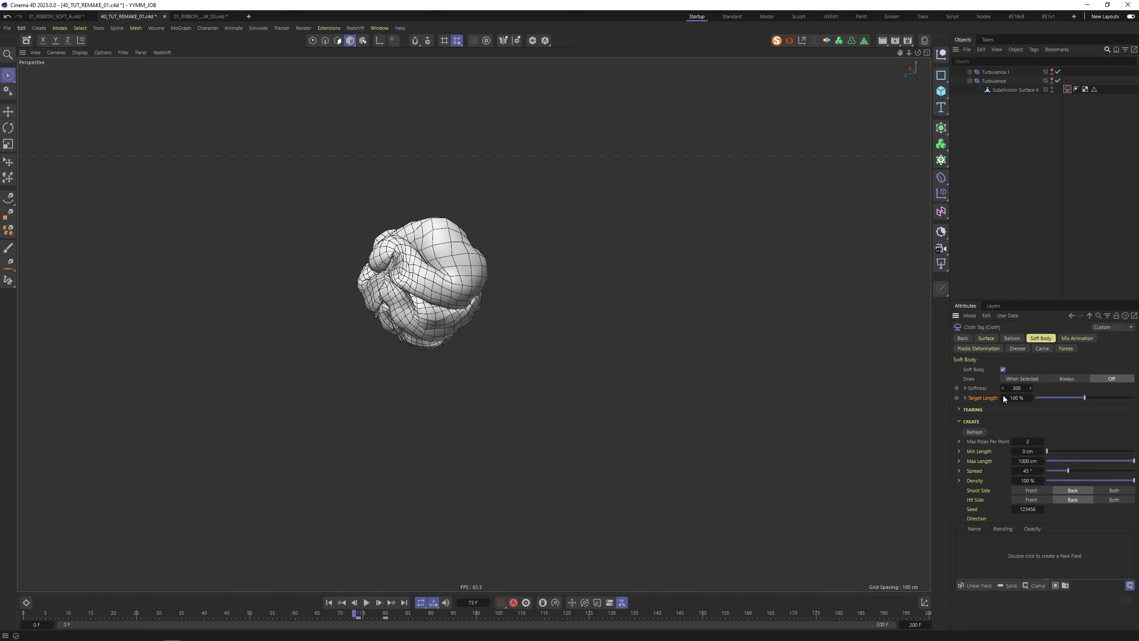
click(957, 397)
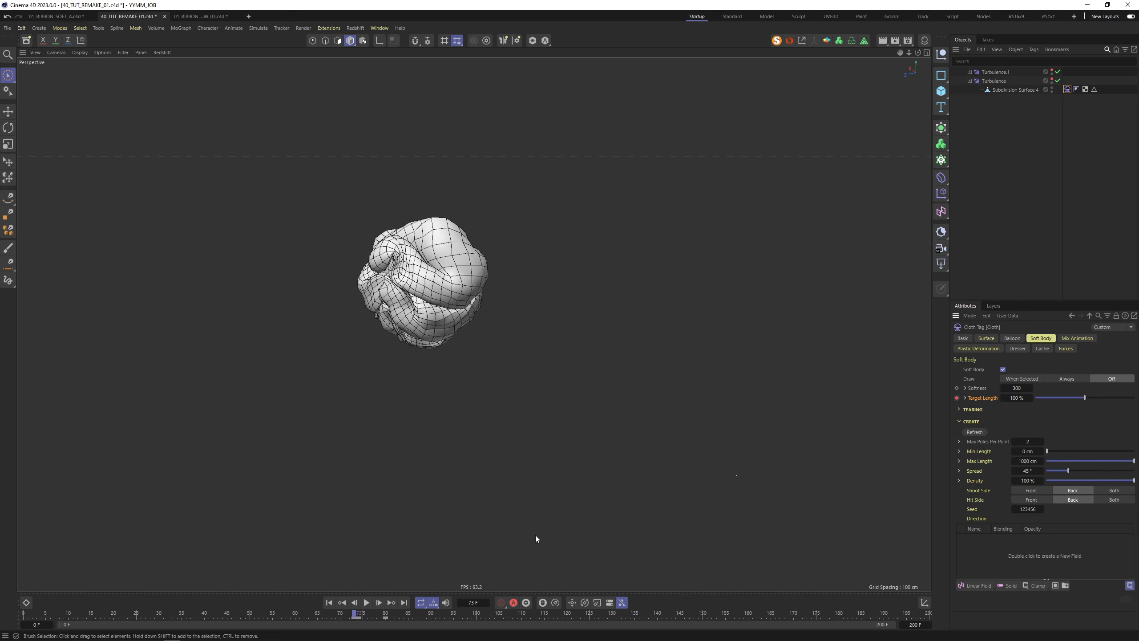
click(1014, 398)
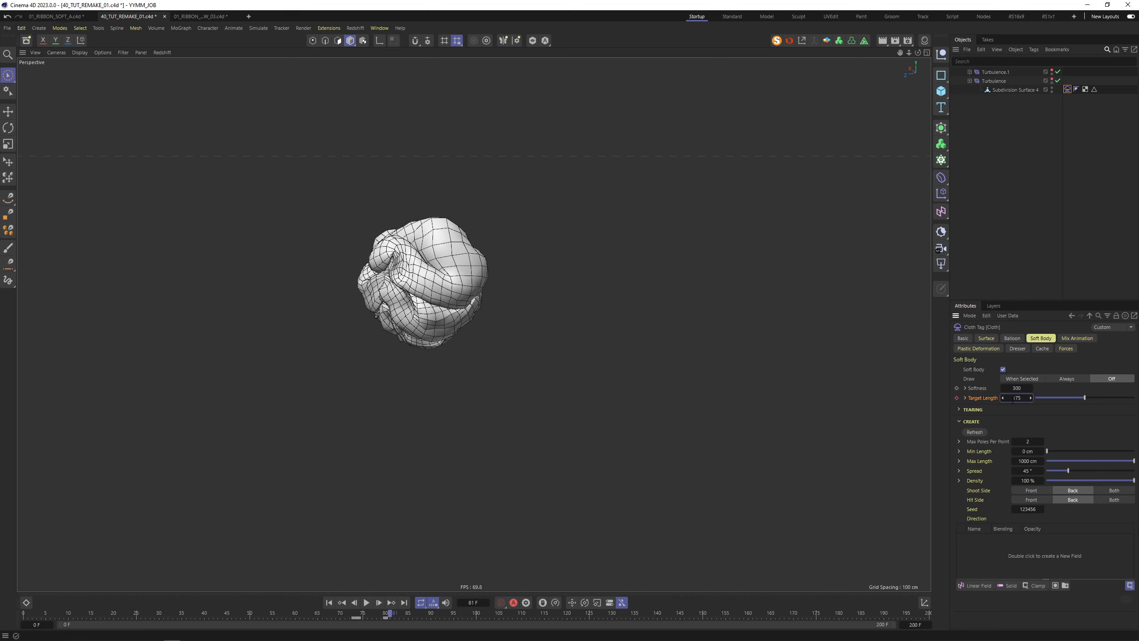
text(175)
key(Return)
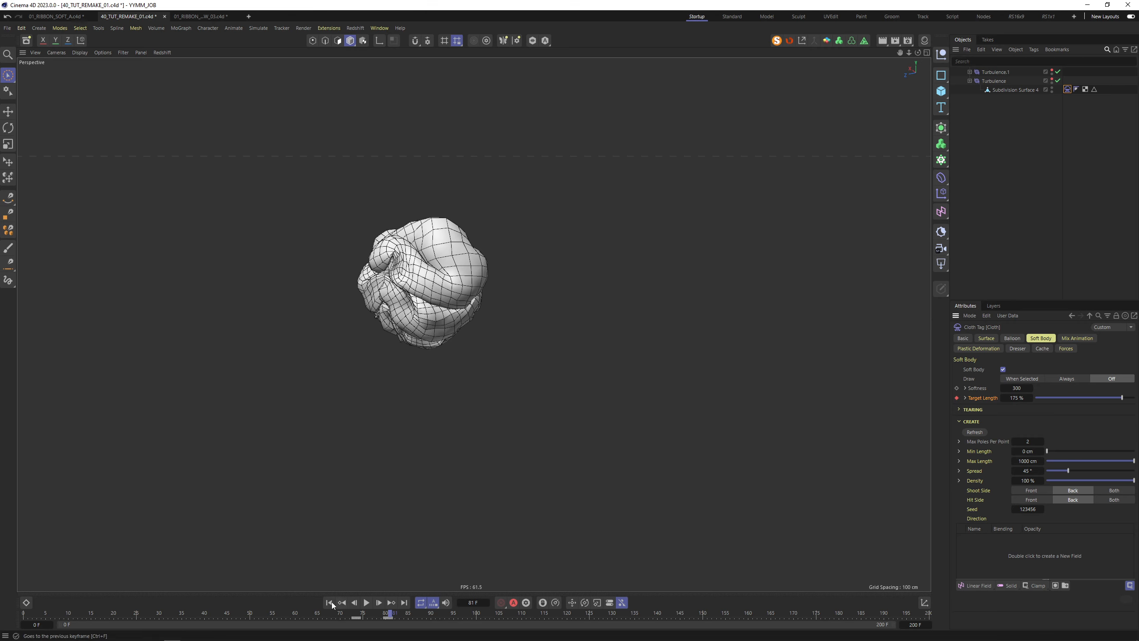
Replay the swelling from frame 0 and review the Surface, Mix Animation, Forces and Dresser tabs
click(329, 602)
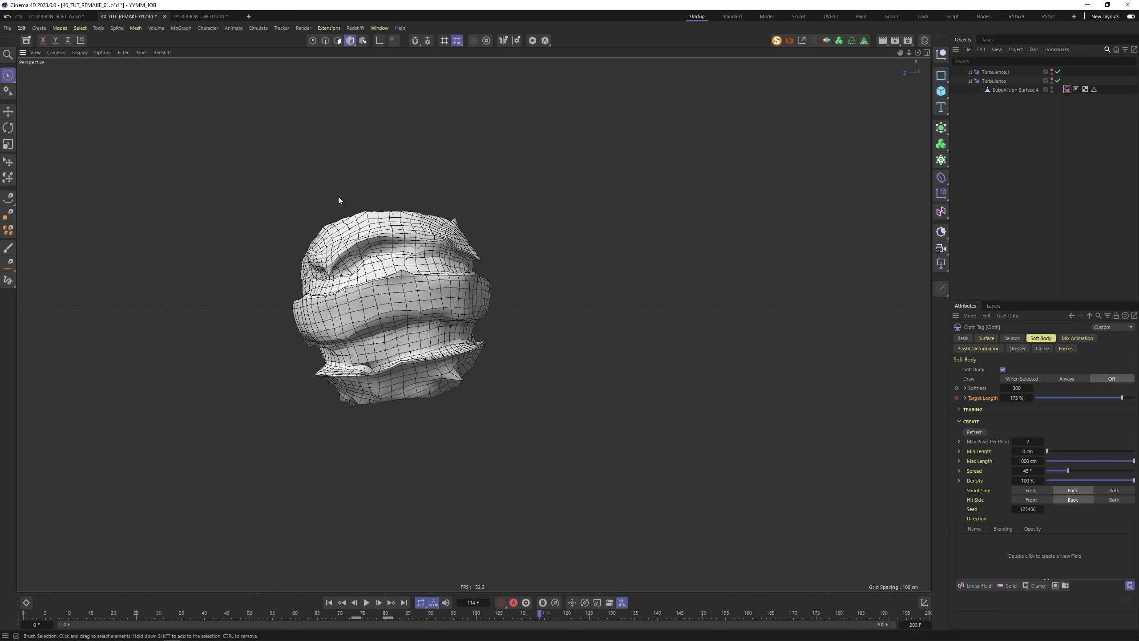
alt+drag(341, 199, 307, 196)
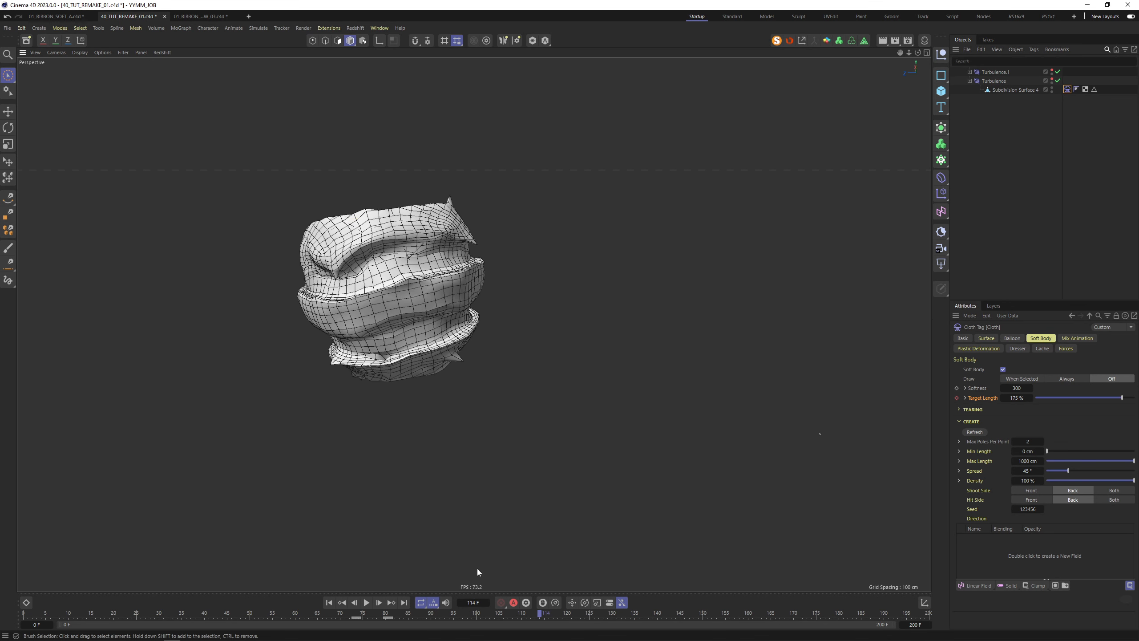
key(shift+f)
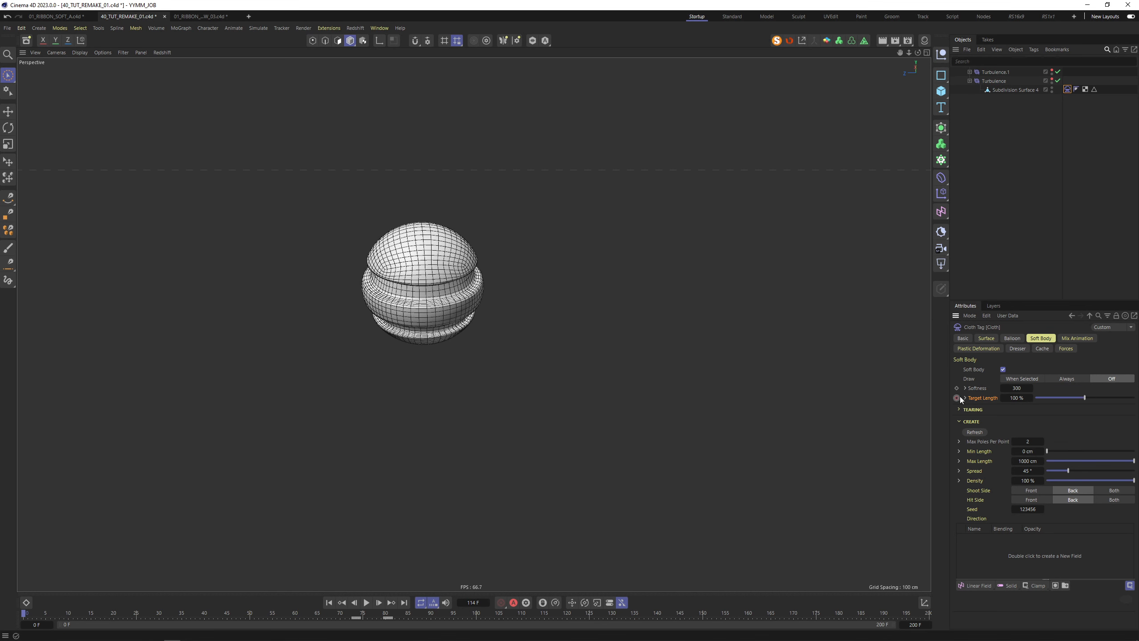
click(986, 339)
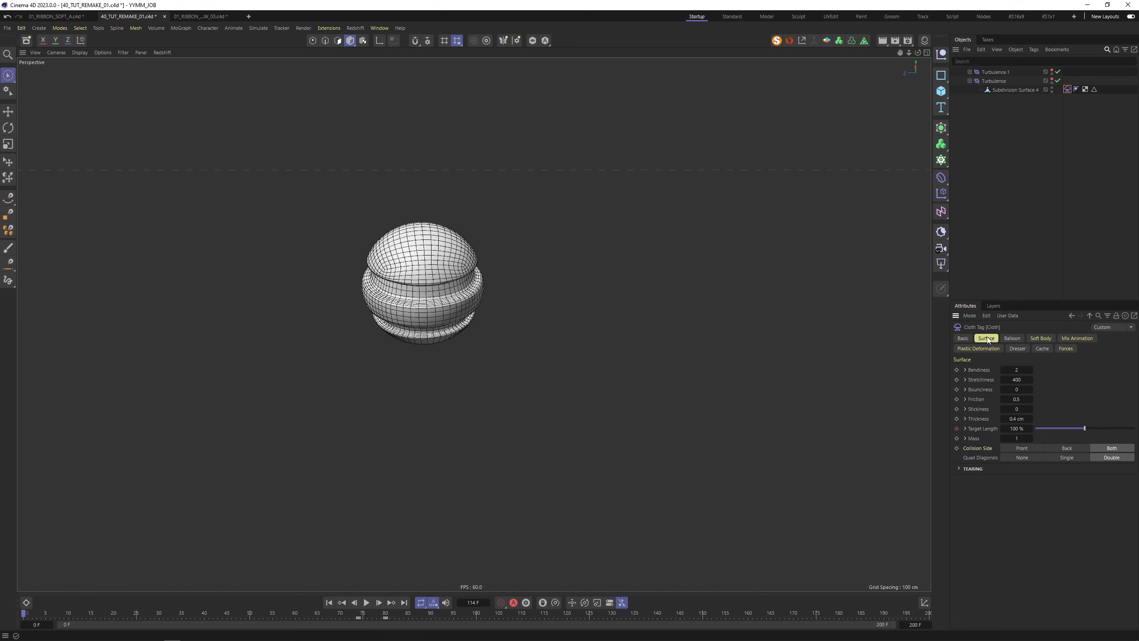
click(1074, 341)
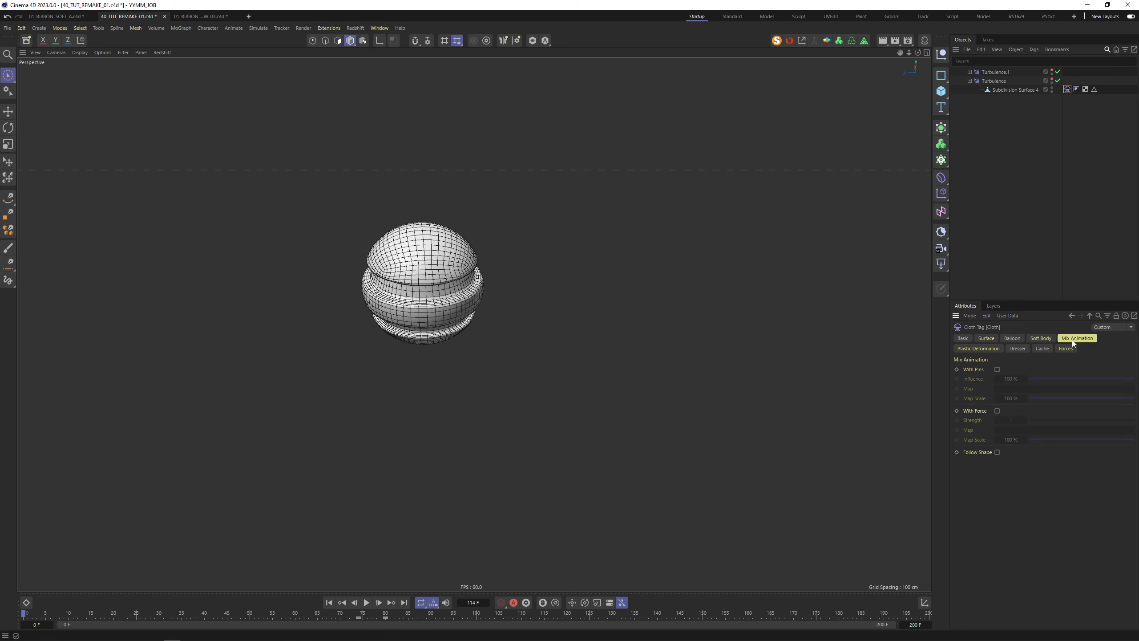
click(1067, 348)
click(1026, 350)
click(989, 339)
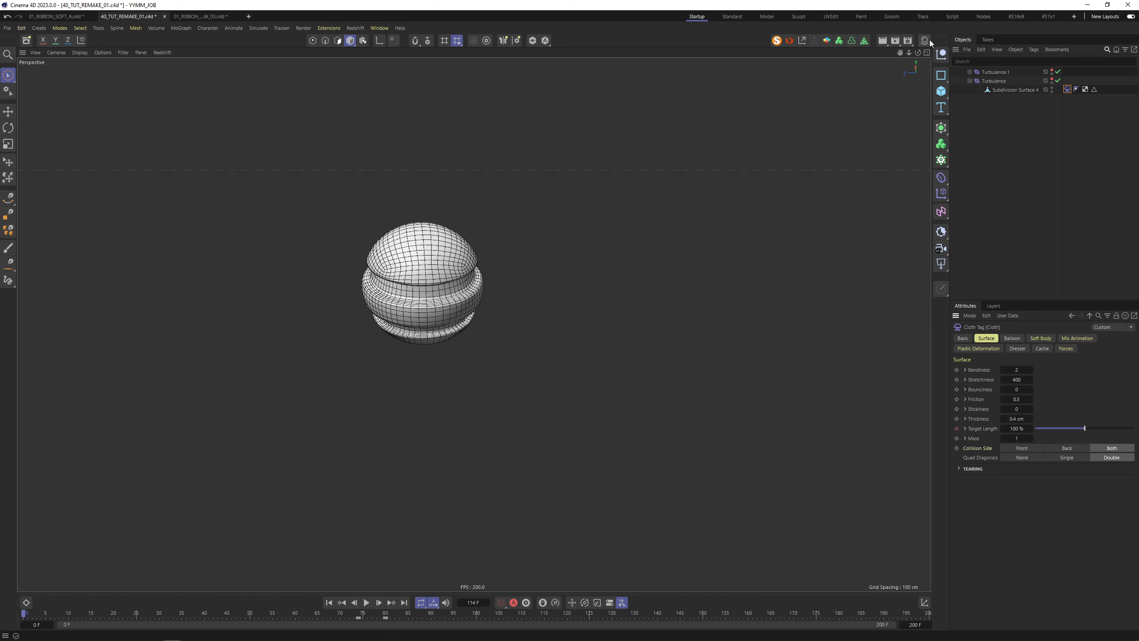
Turn off viewport solo to show the whole scene and zoom into the block cluster
click(778, 42)
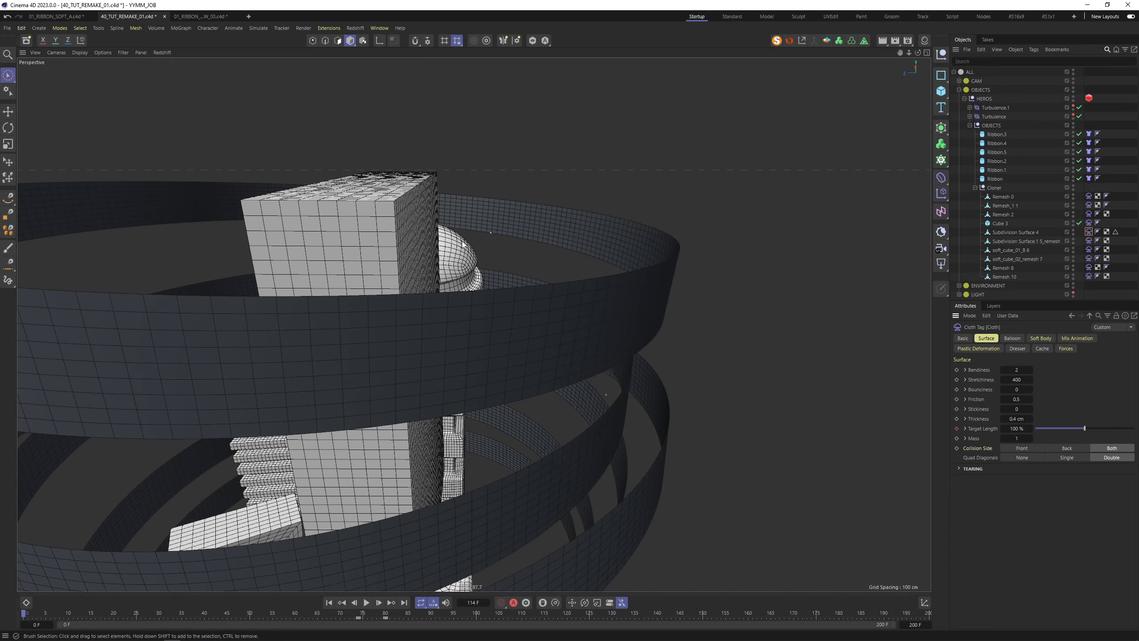
alt+drag(409, 311, 514, 221)
scroll(465, 250, up, 3)
alt+drag(465, 250, 453, 302)
scroll(515, 274, up, 4)
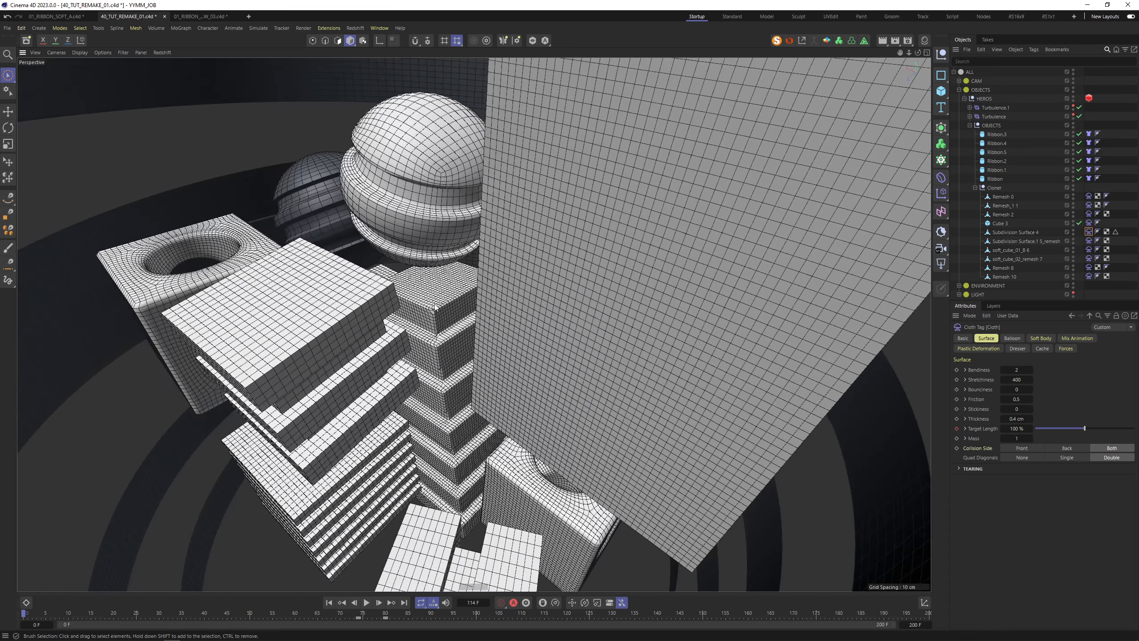
Set the stepped tower Remesh_1 1's cloth Bendiness and Stretchiness to 20
click(453, 302)
click(1089, 205)
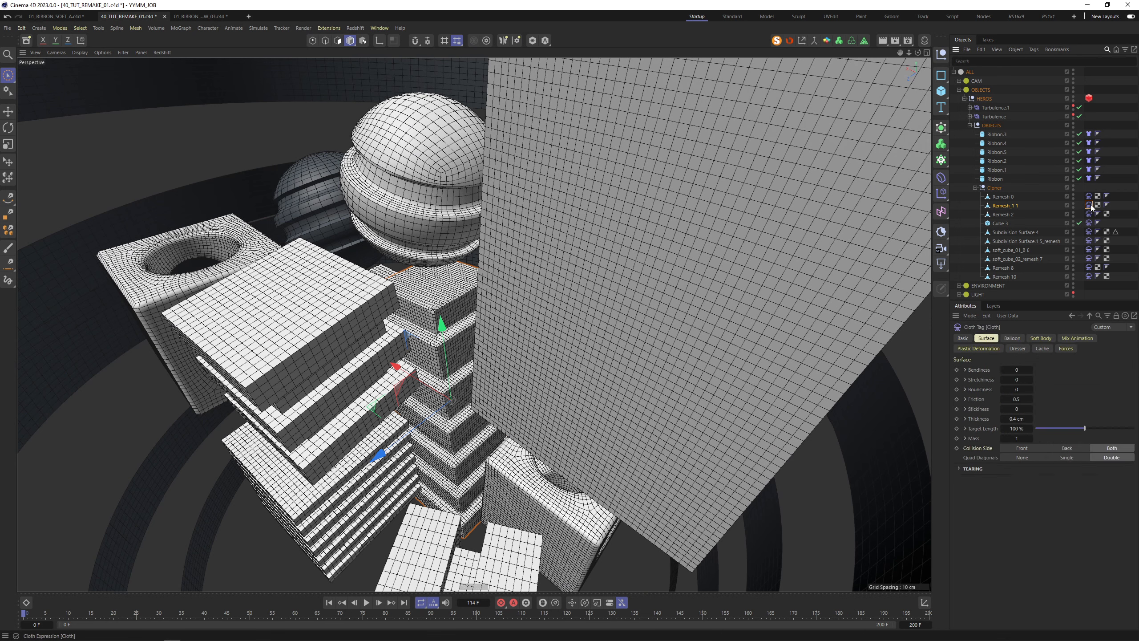
text(20)
key(Tab)
text(20)
key(Tab)
click(1040, 338)
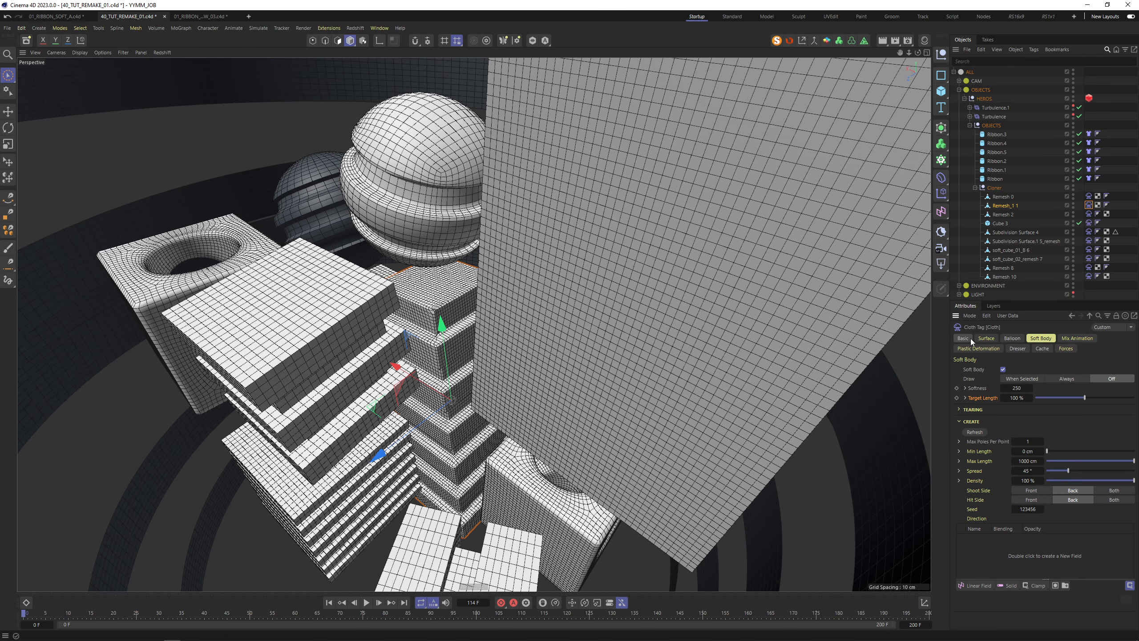
Enable Stretch Deform under Plastic Deformation on the tall plate Cube 3's Cloth tag
click(674, 270)
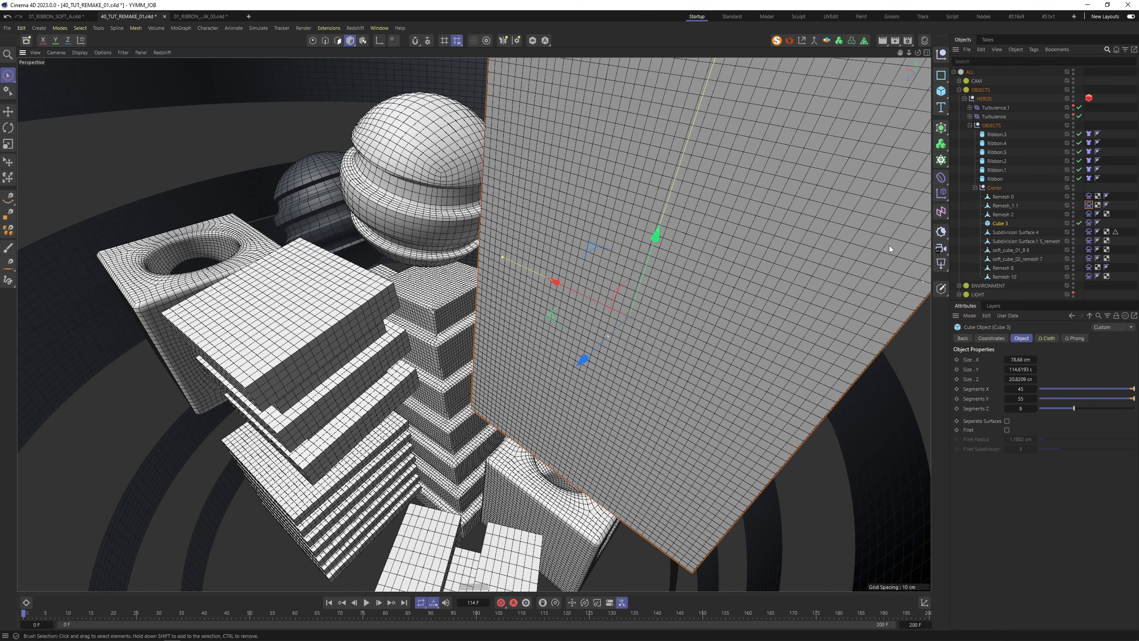
alt+middle_drag(748, 270, 688, 300)
click(1089, 223)
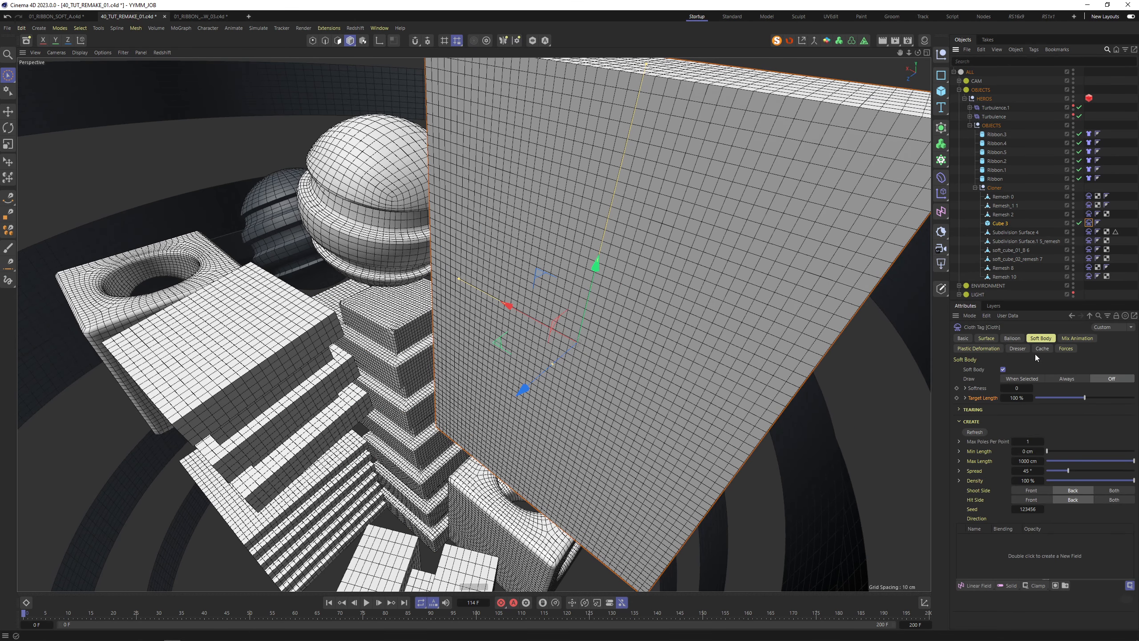
click(982, 349)
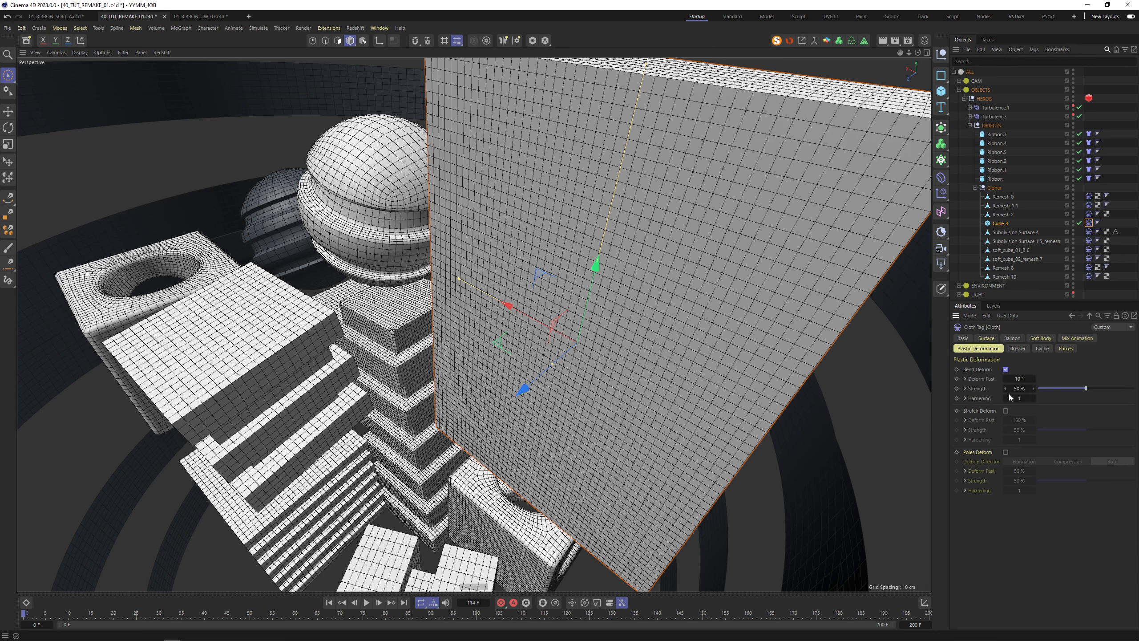
click(1005, 410)
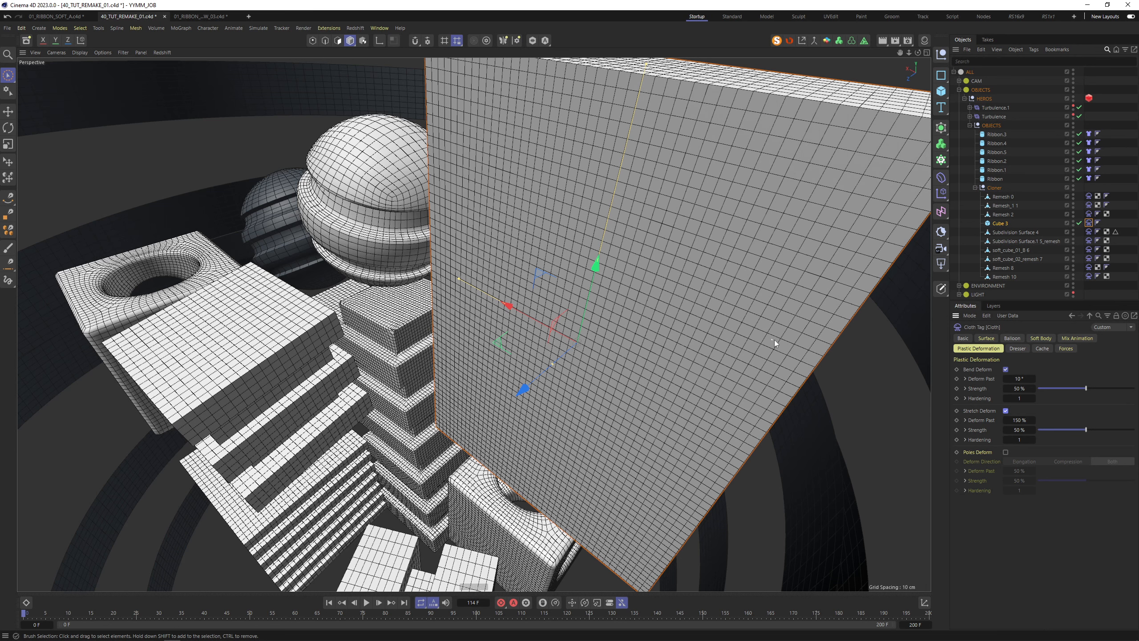
Give Cube 3 Stretchiness 0, soft-body Softness 10 and Max Poles Per Point 2
click(986, 337)
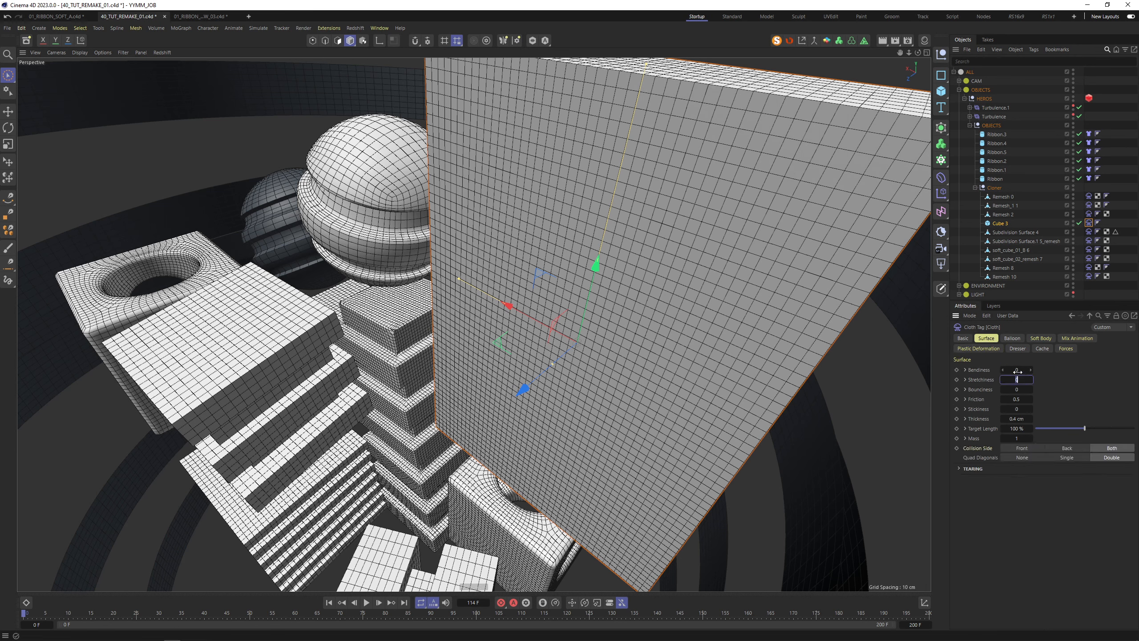
click(1016, 370)
click(1040, 338)
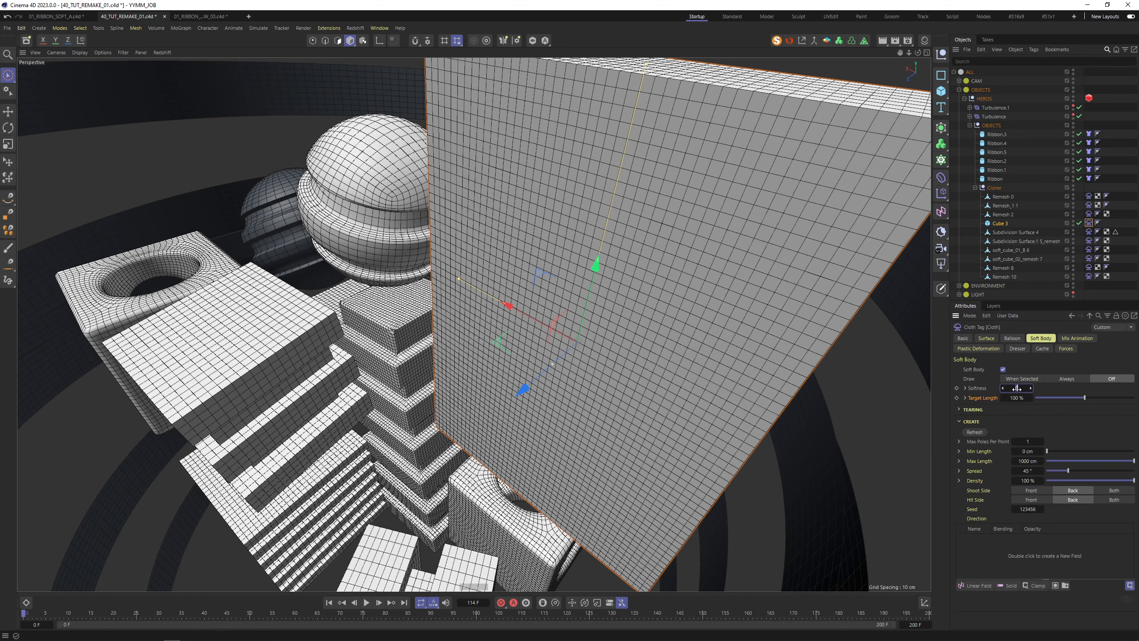
key(Tab)
click(1029, 442)
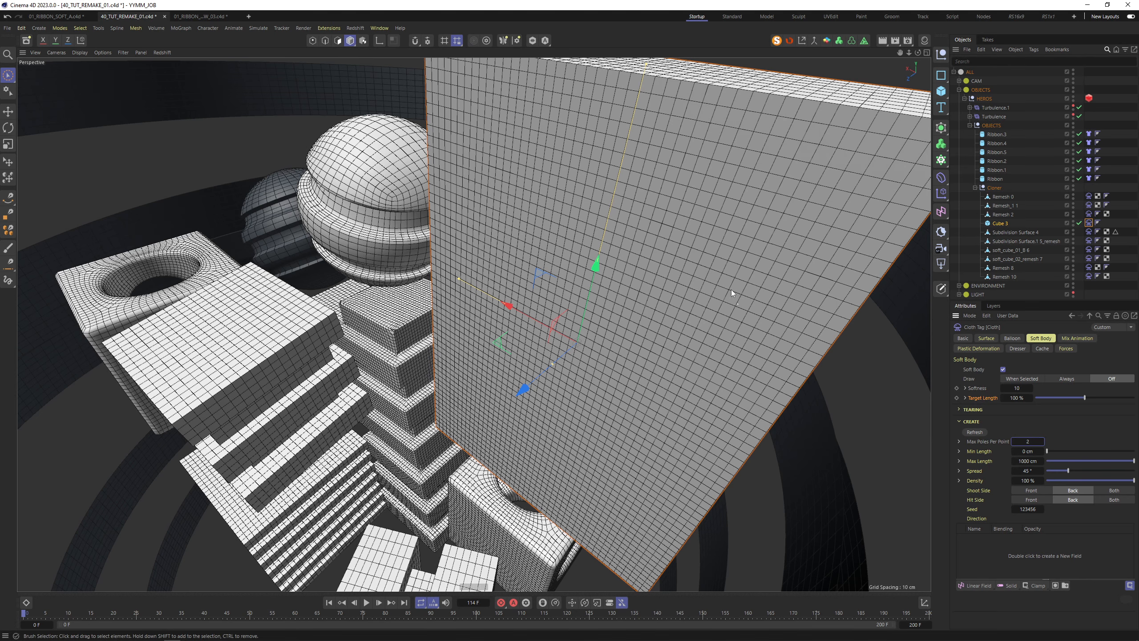
alt+right_drag(591, 358, 341, 332)
alt+drag(341, 332, 449, 359)
alt+right_drag(359, 350, 422, 334)
Adjust the hollow cube Remesh 8's soft-body values, set Balloon Overpressure 2.4, and save the scene
alt+drag(423, 334, 431, 339)
click(430, 339)
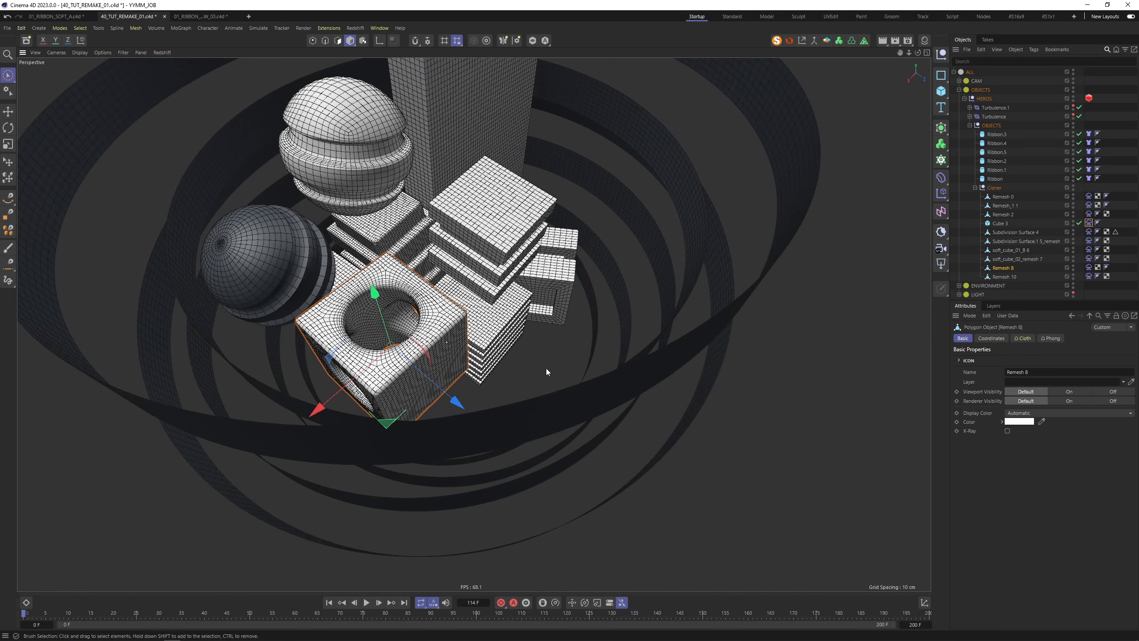
click(1089, 267)
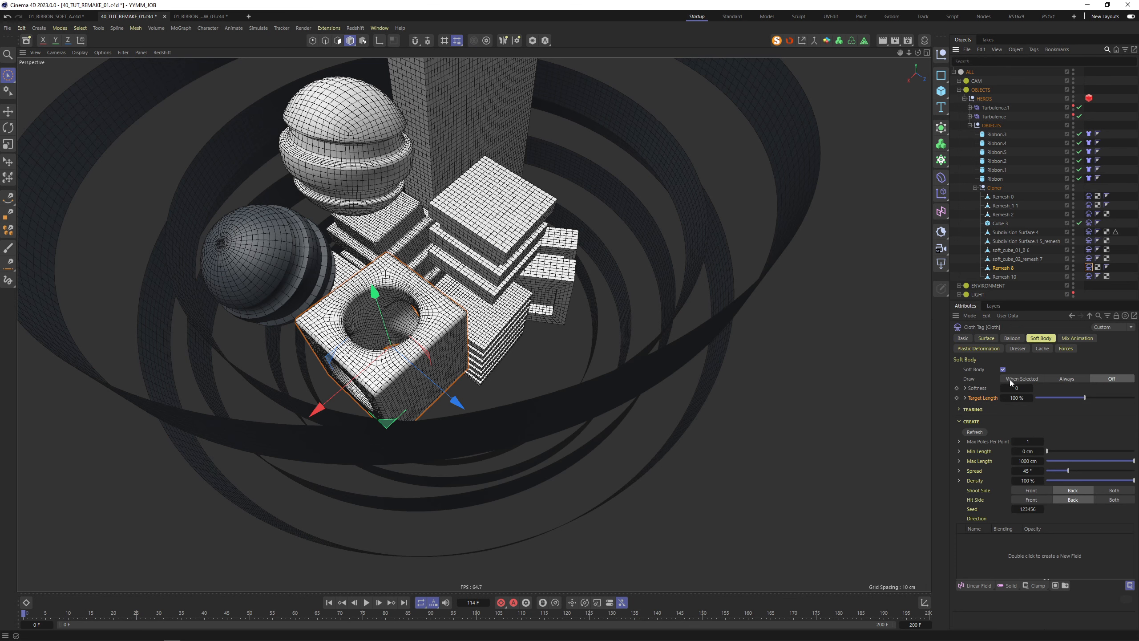
click(1040, 338)
click(1017, 397)
click(1017, 388)
click(1013, 338)
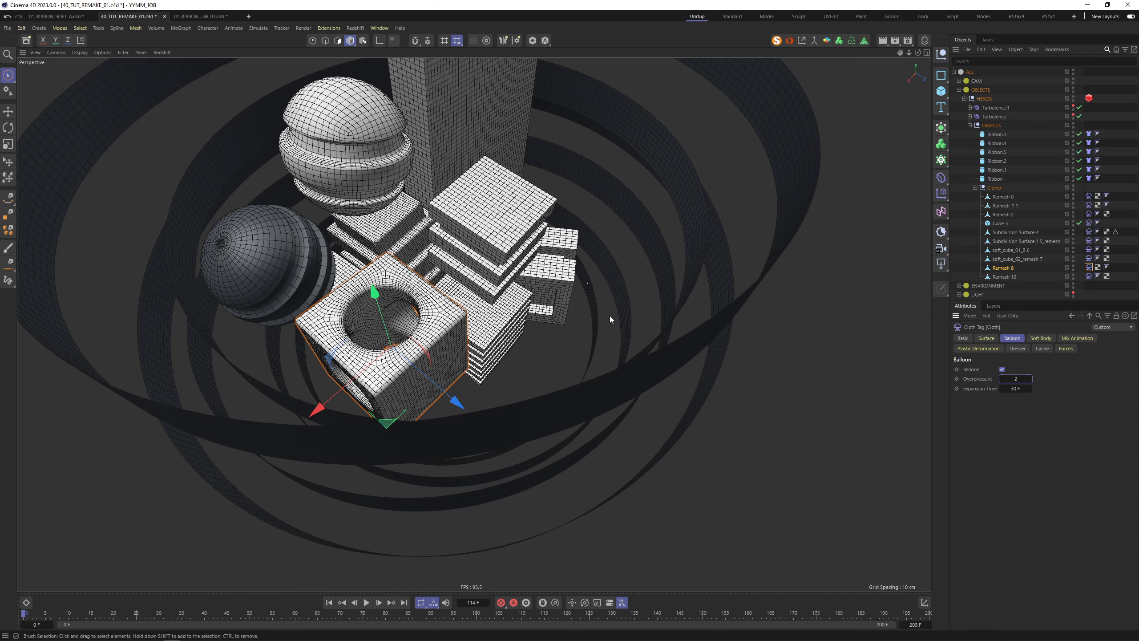
alt+drag(610, 315, 556, 260)
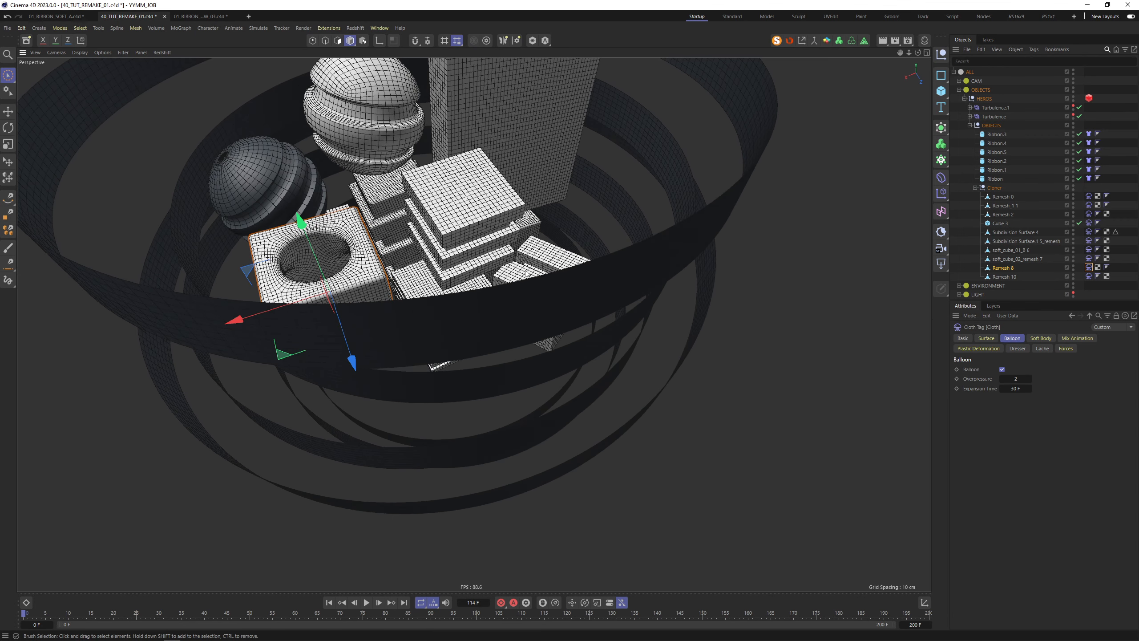
key(ctrl+s)
Play the simulation and inspect the inflating hollow cube Remesh 8 from several angles
click(366, 602)
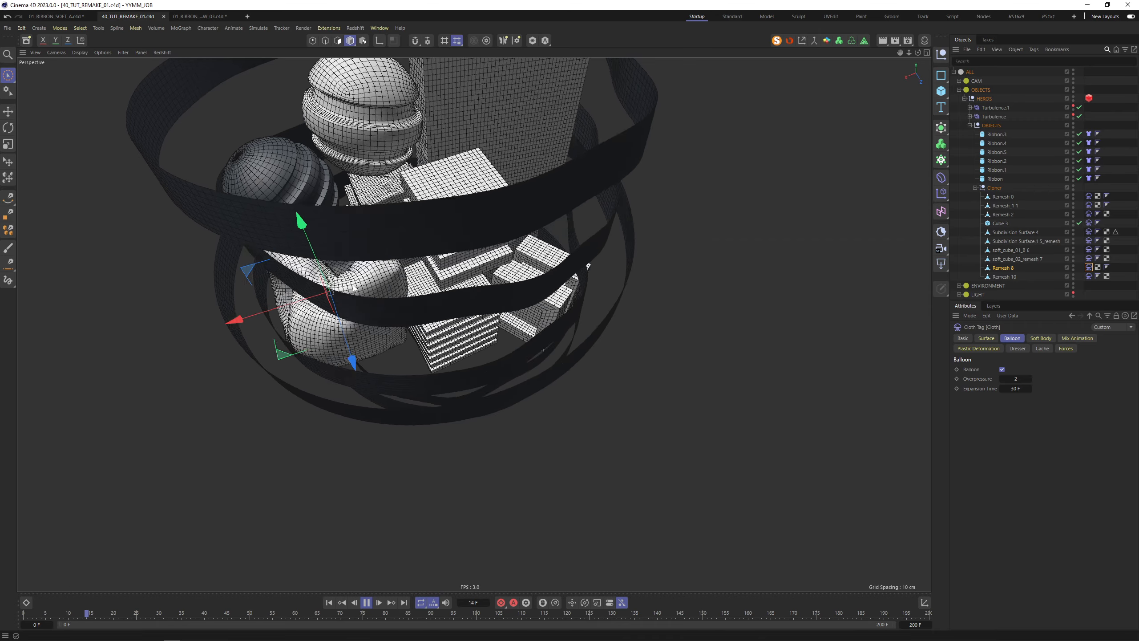
alt+drag(305, 303, 393, 297)
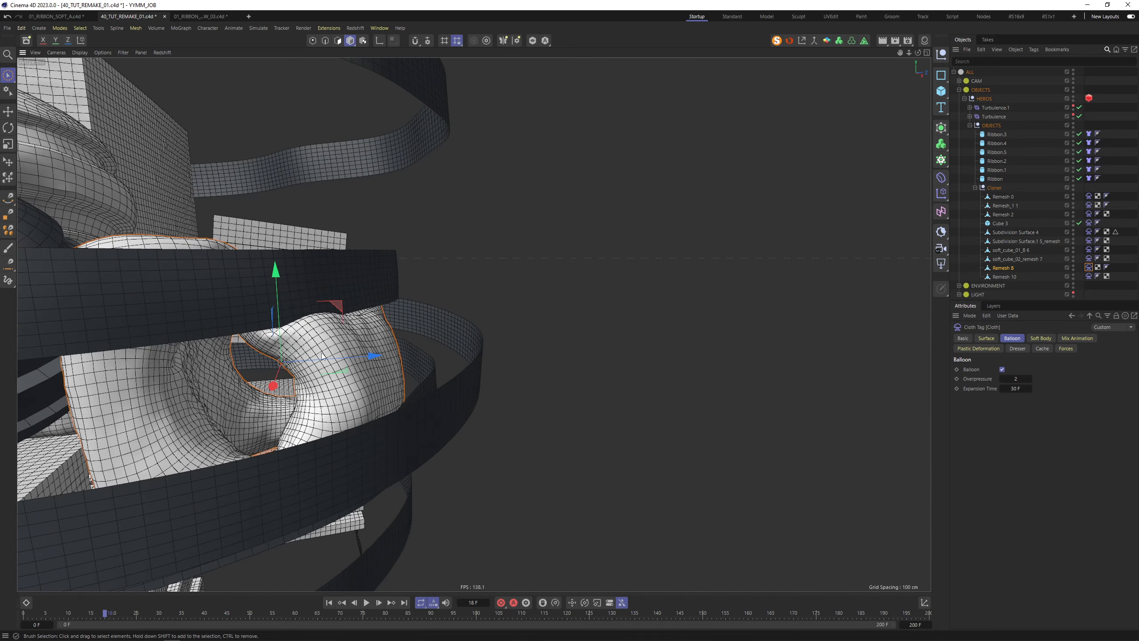
alt+drag(322, 355, 372, 248)
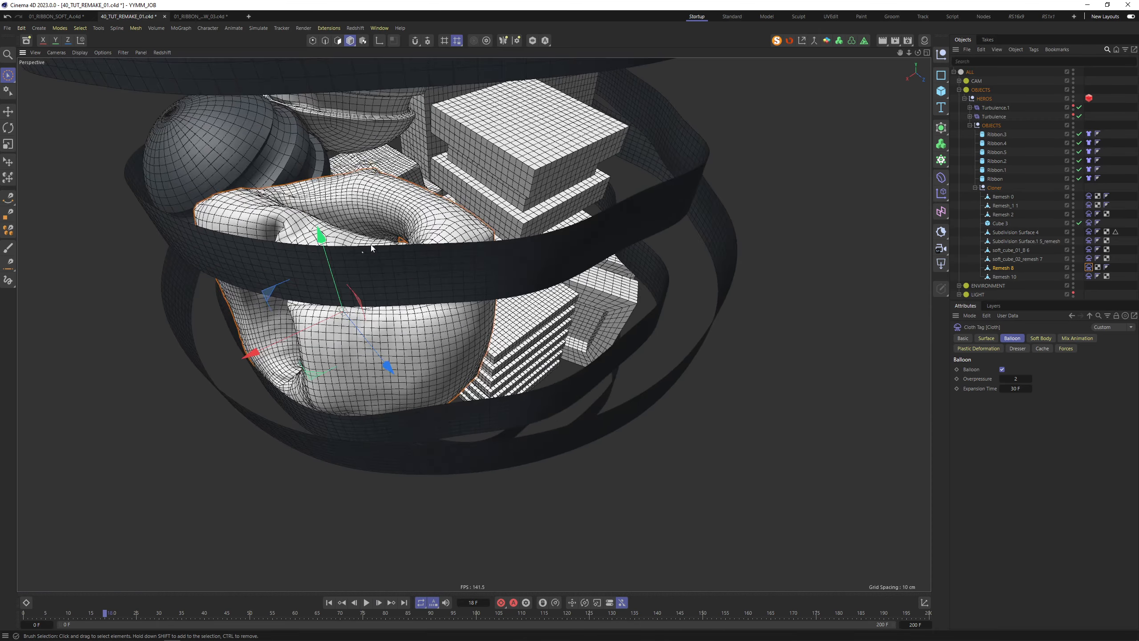
click(417, 332)
alt+drag(426, 323, 461, 317)
Raise Remesh 8's cloth Bendiness and Stretchiness to 100
click(1089, 268)
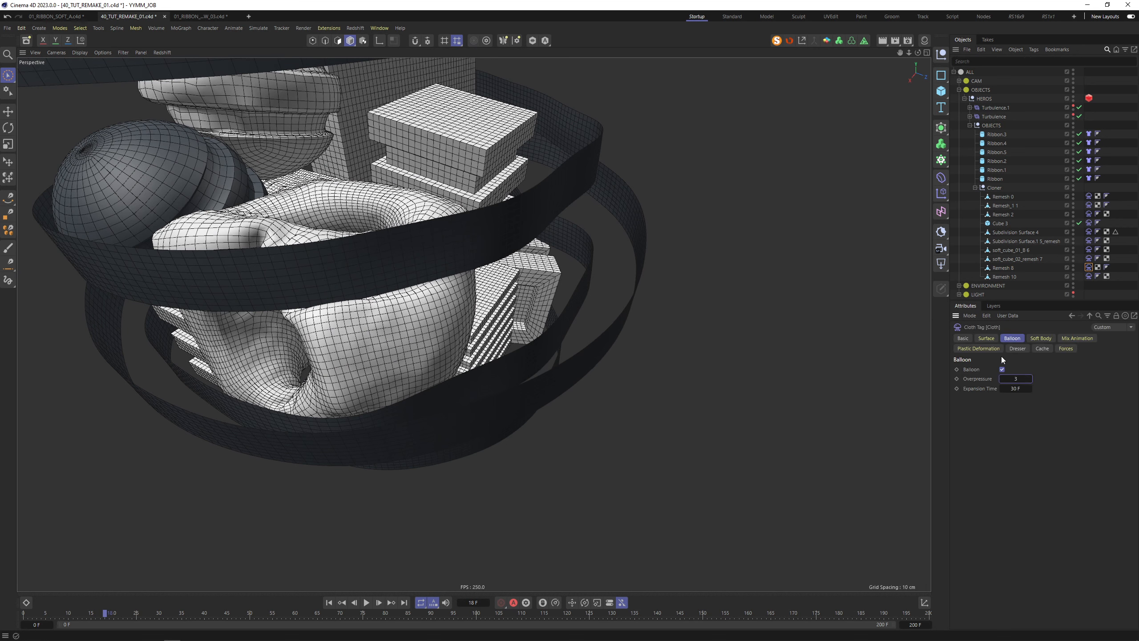
click(992, 339)
click(1016, 370)
text(100)
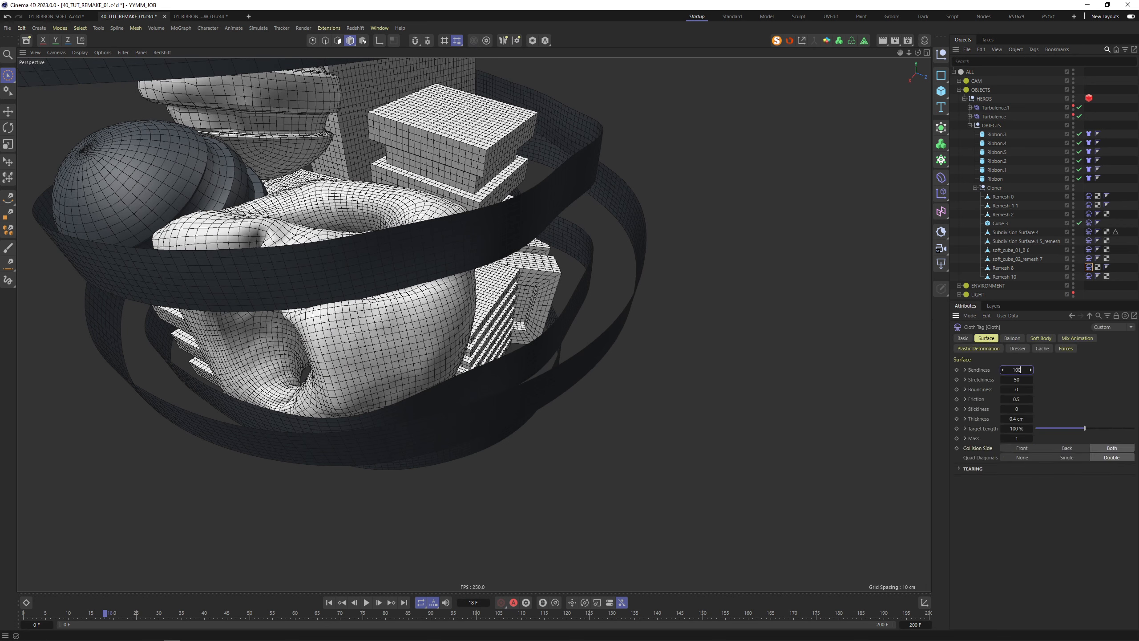
key(Tab)
text(100)
click(1040, 338)
Replay the simulation to check the swelling with Overpressure 2.4 and the stiffer surface
key(F8)
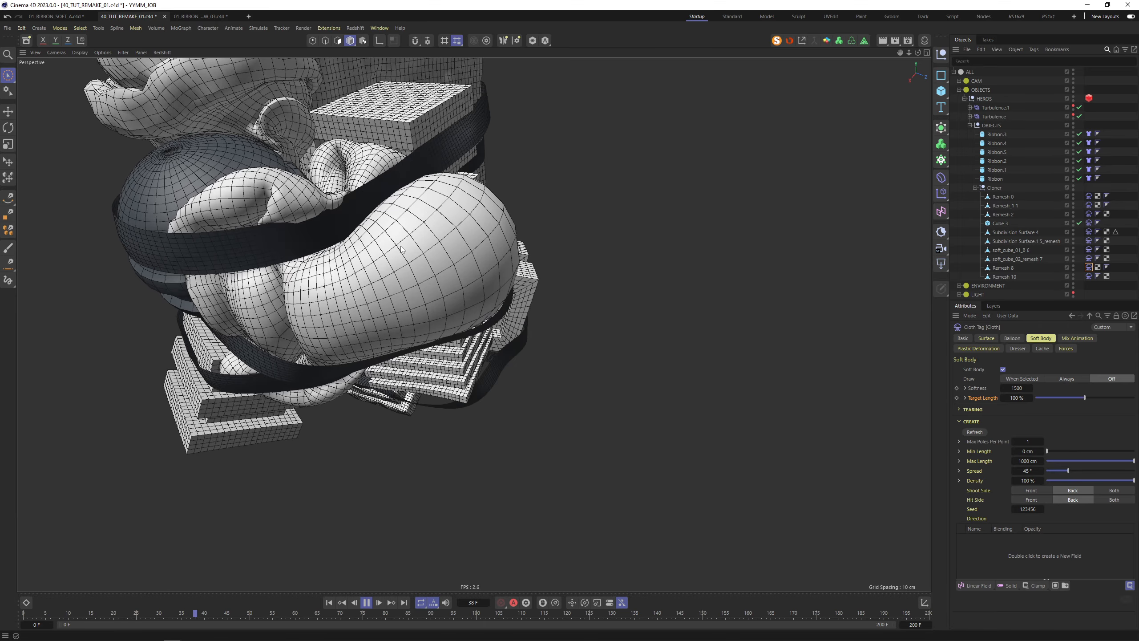
key(F8)
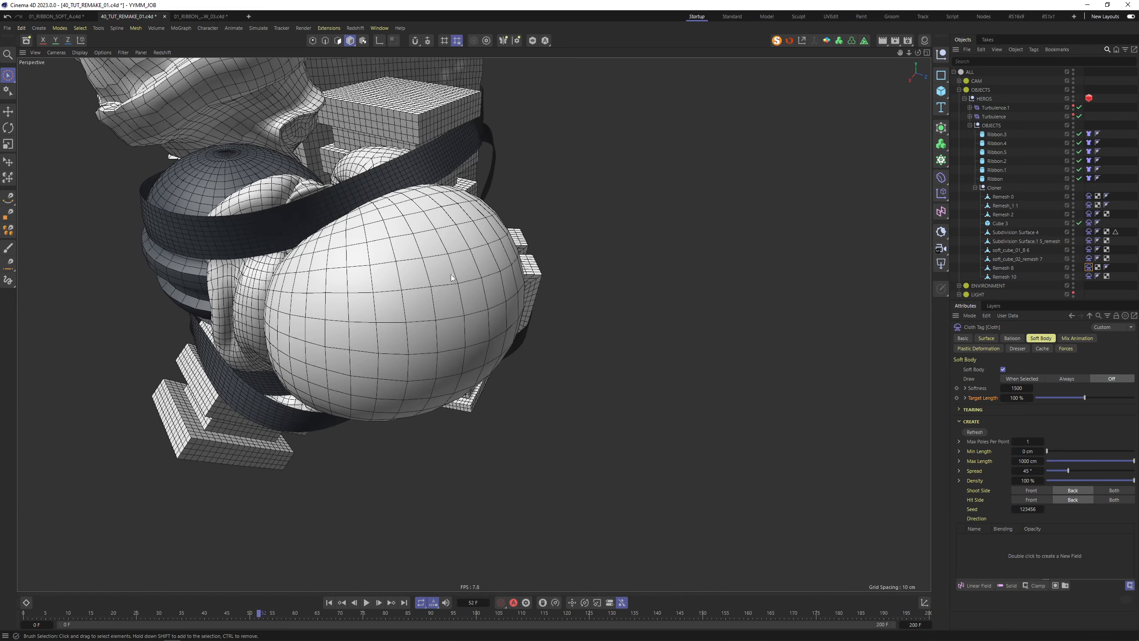
alt+drag(451, 277, 525, 264)
click(986, 338)
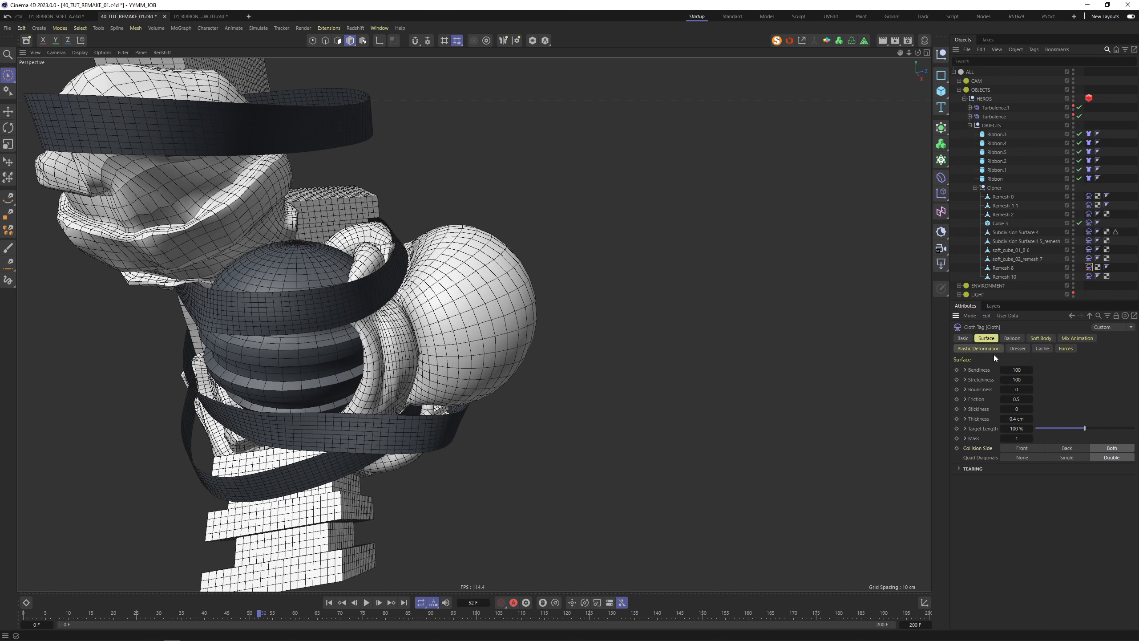
click(1012, 338)
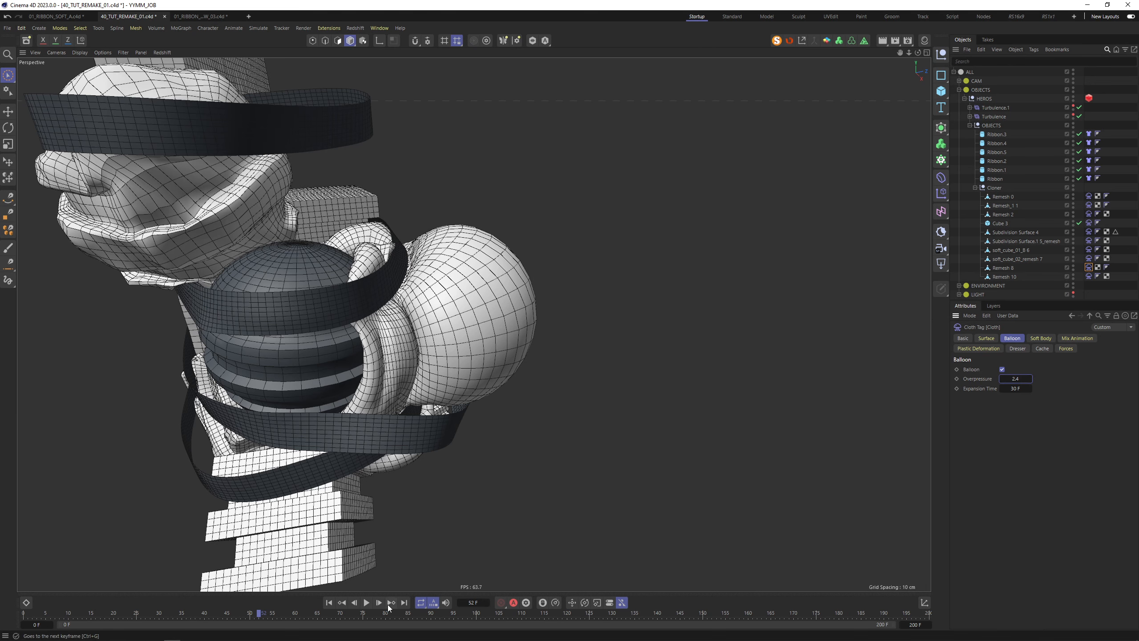
click(366, 602)
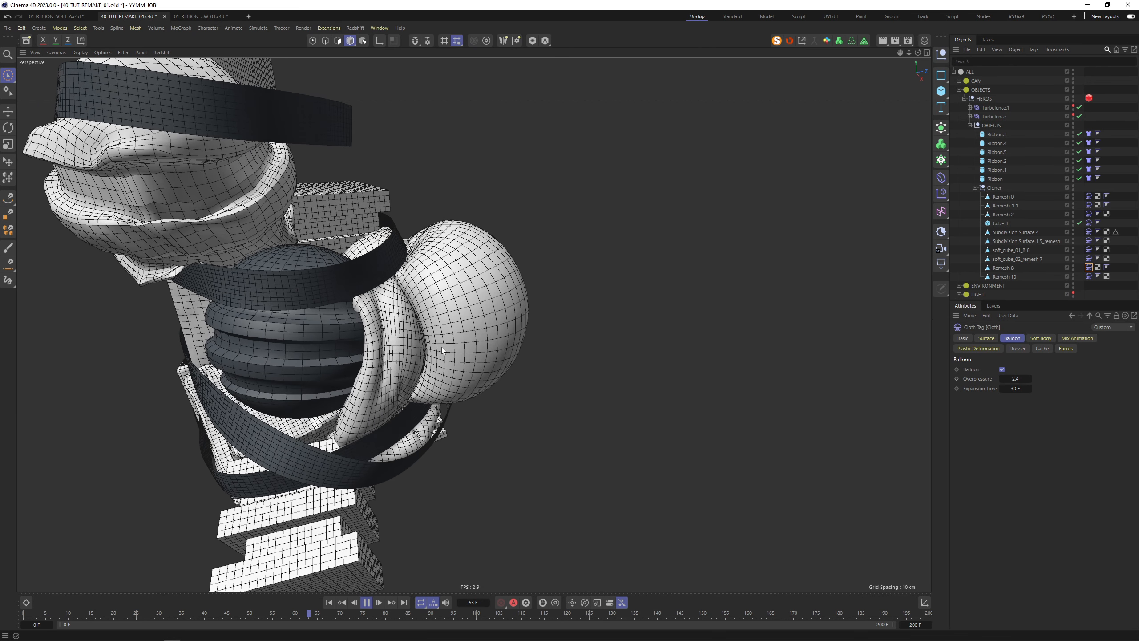
Replay the simulation from the far side and select Ribbon.2 to check its settings
key(F8)
scroll(466, 329, down, 3)
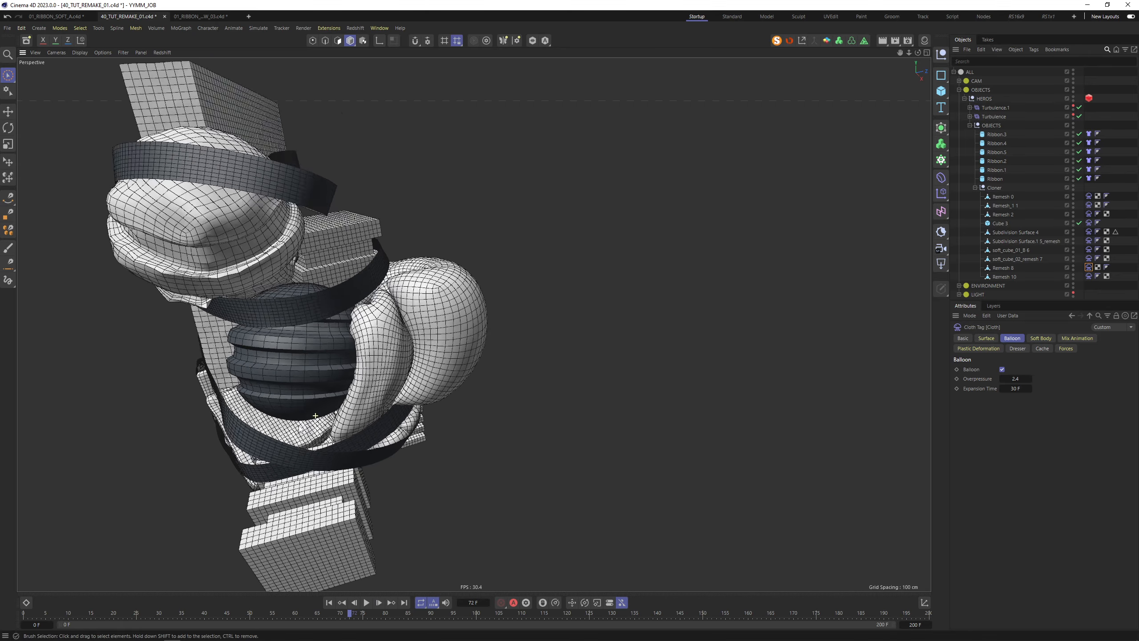
alt+drag(473, 324, 495, 255)
click(367, 603)
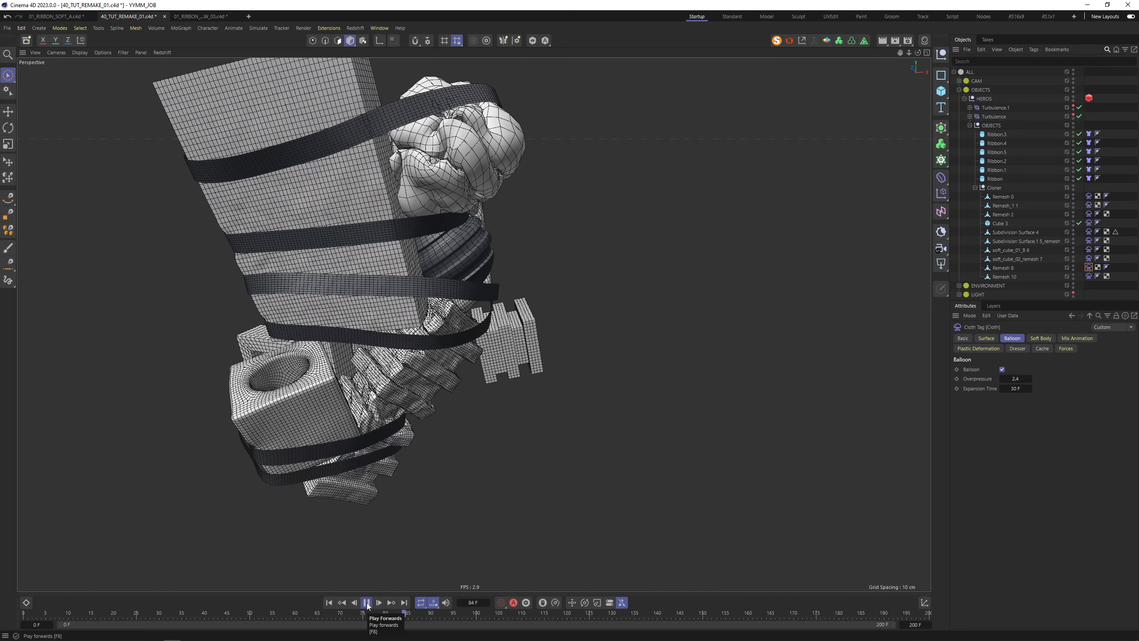
click(448, 298)
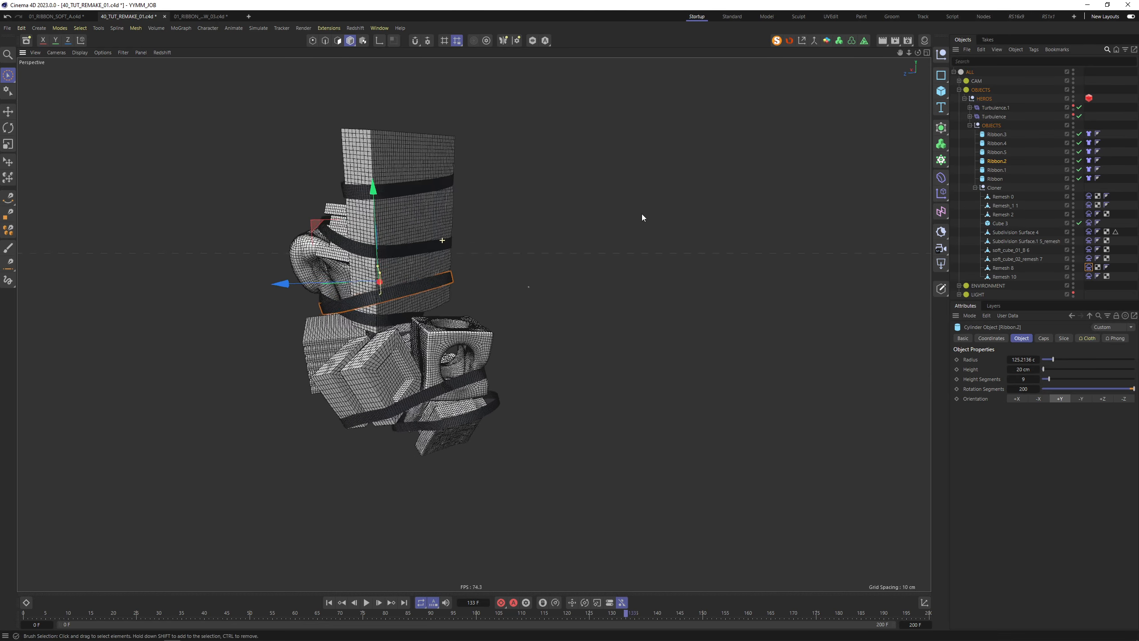
alt+drag(642, 218, 747, 278)
Check the project Simulation Substeps, then review the tall block Cube 3's soft body and balloon settings
key(ctrl+d)
double_click(1028, 391)
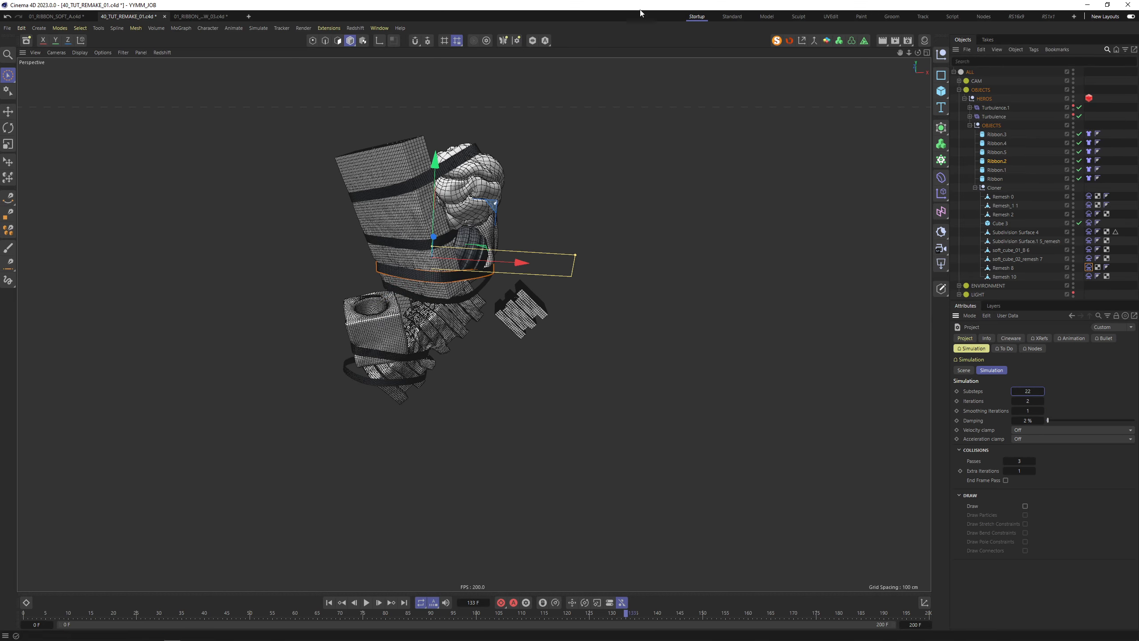
click(552, 206)
alt+drag(394, 254, 433, 233)
scroll(432, 234, up, 6)
click(481, 259)
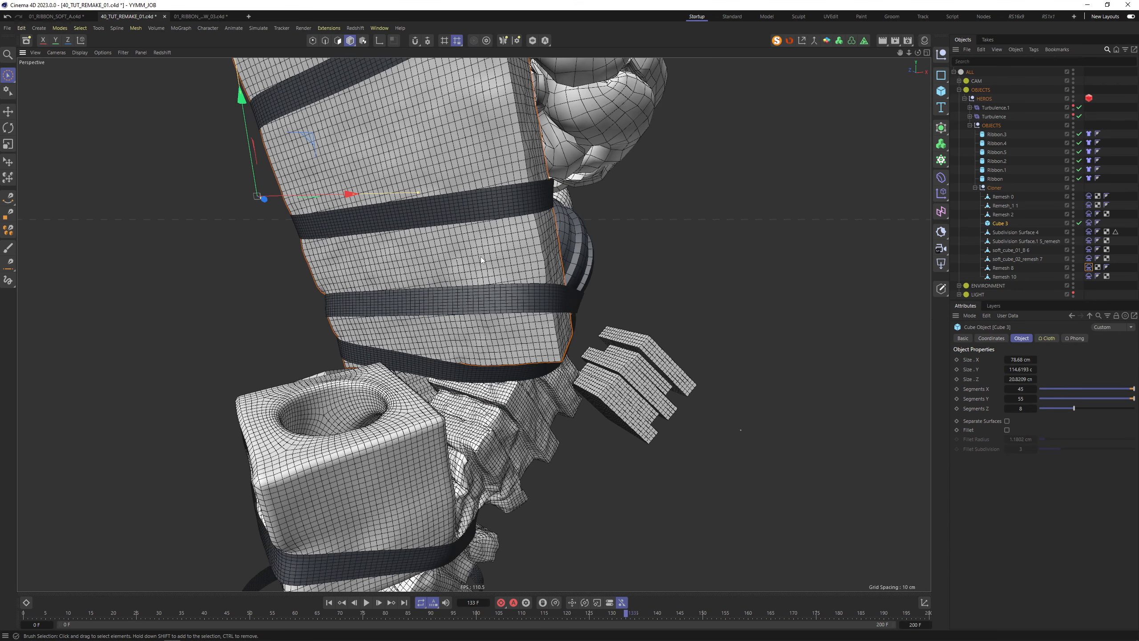
click(1090, 224)
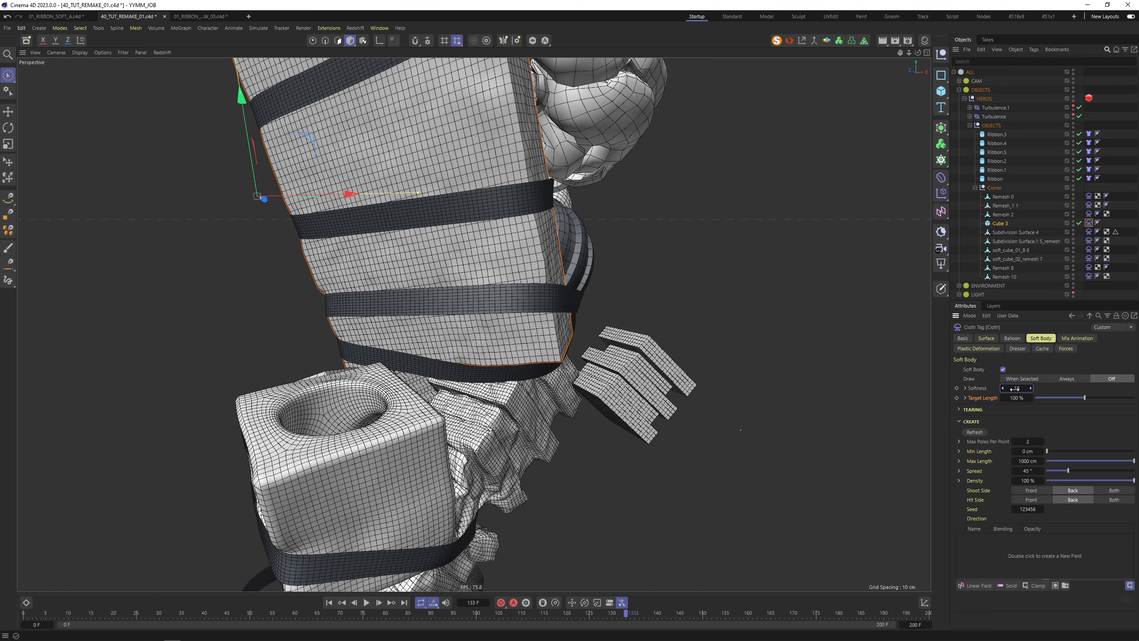
click(1027, 441)
click(1016, 337)
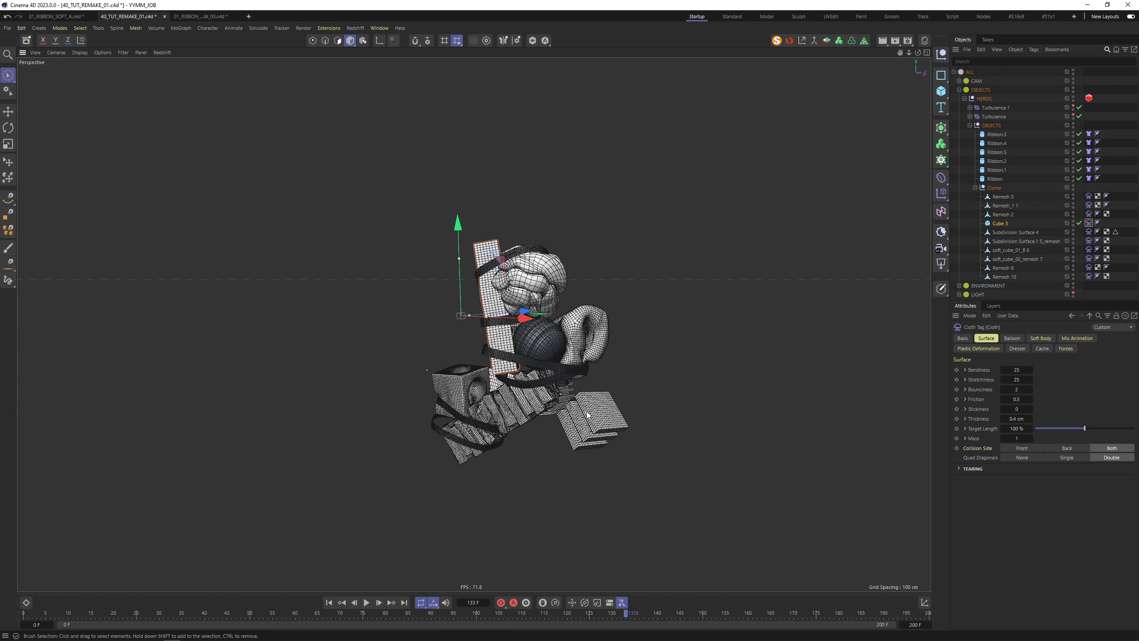
Open the small box piece Remesh 2's Cloth tag and give it Friction 2
click(587, 416)
alt+drag(854, 417, 702, 377)
click(1088, 213)
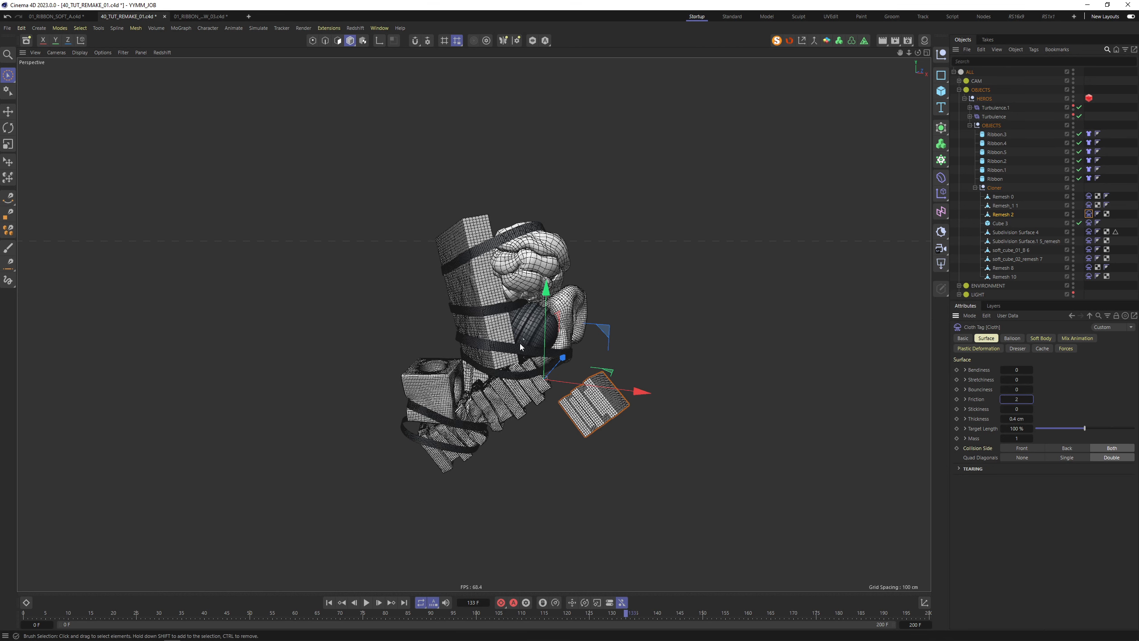
Set the small box piece Remesh 2's cloth Bendiness and Stretchiness to 15
click(534, 329)
click(572, 314)
click(604, 390)
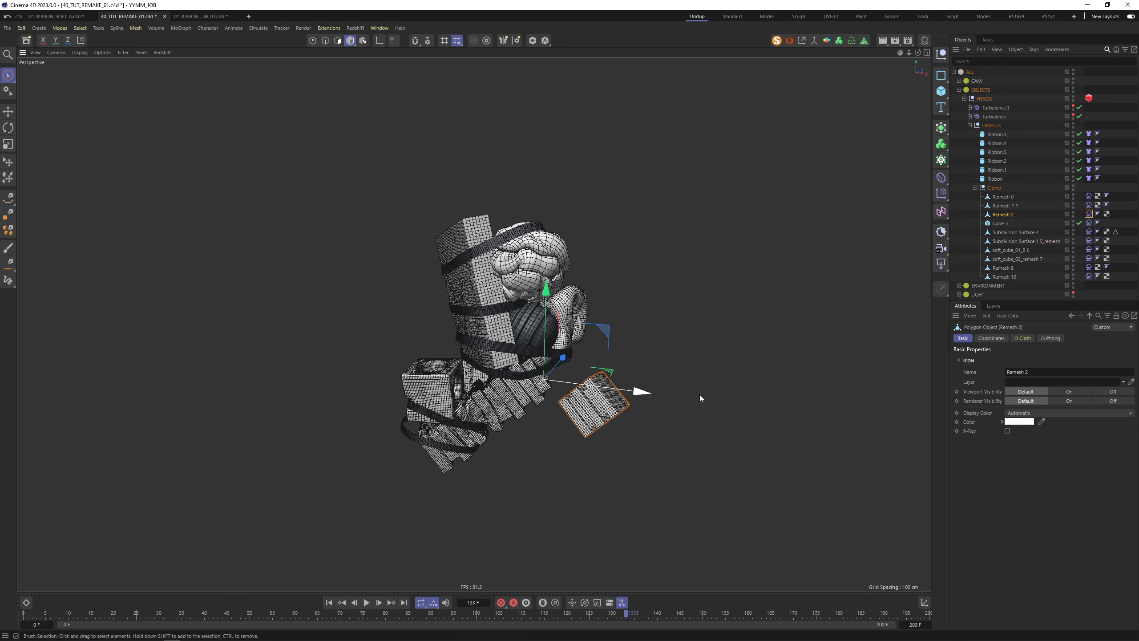
click(1089, 214)
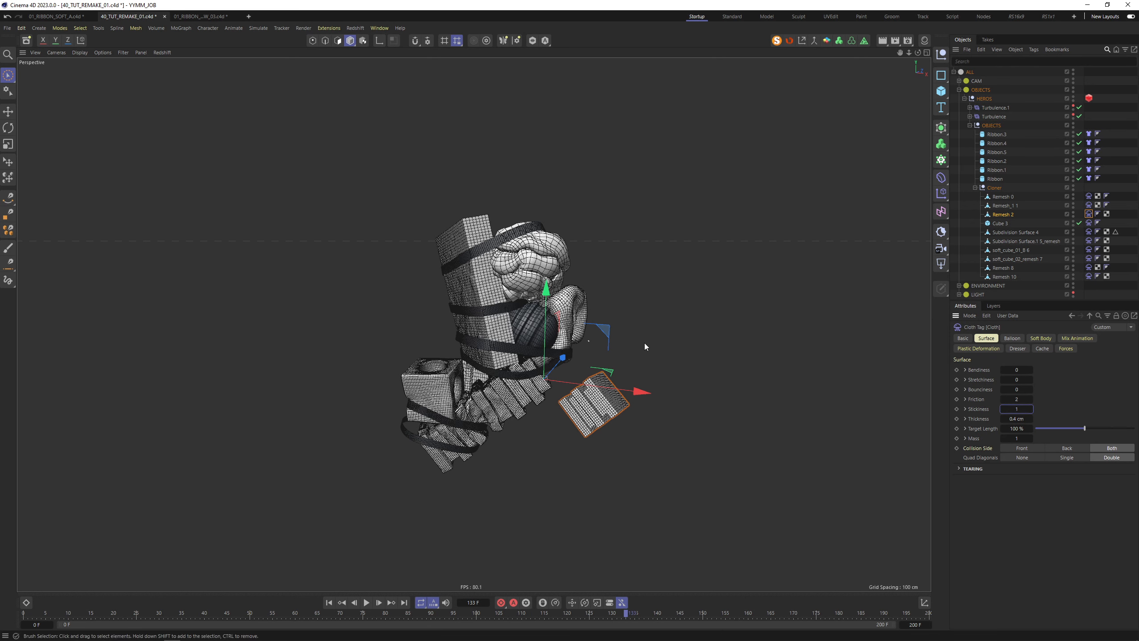
click(1016, 370)
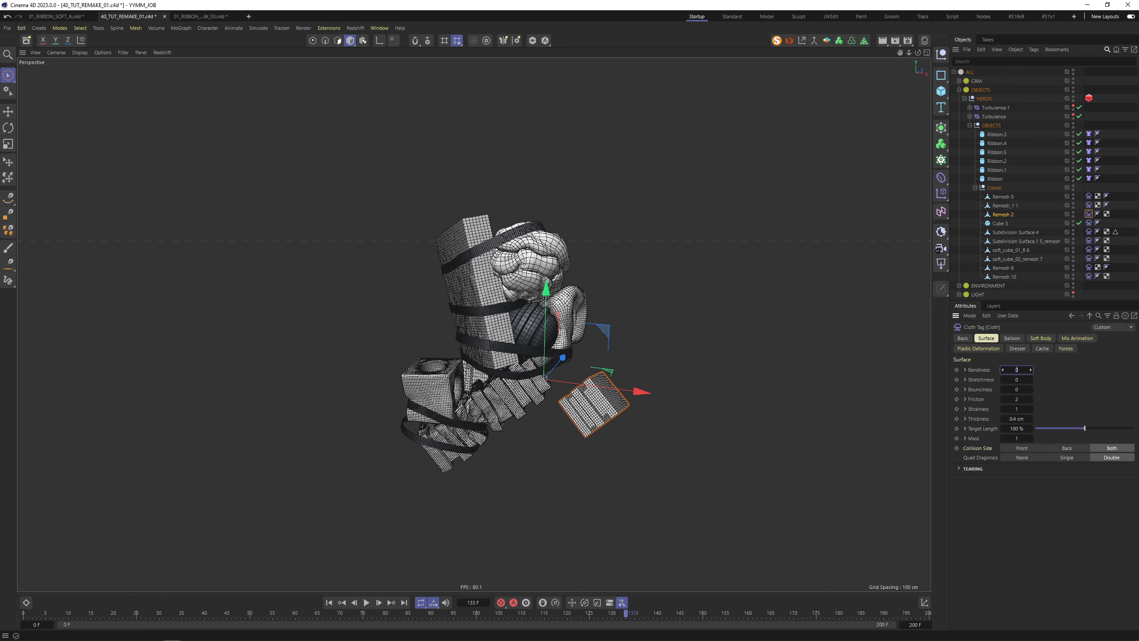
text(15)
key(Tab)
text(15)
key(Tab)
Review the Soft Body tab, deselect everything, and play the simulation to frame 79
click(1040, 338)
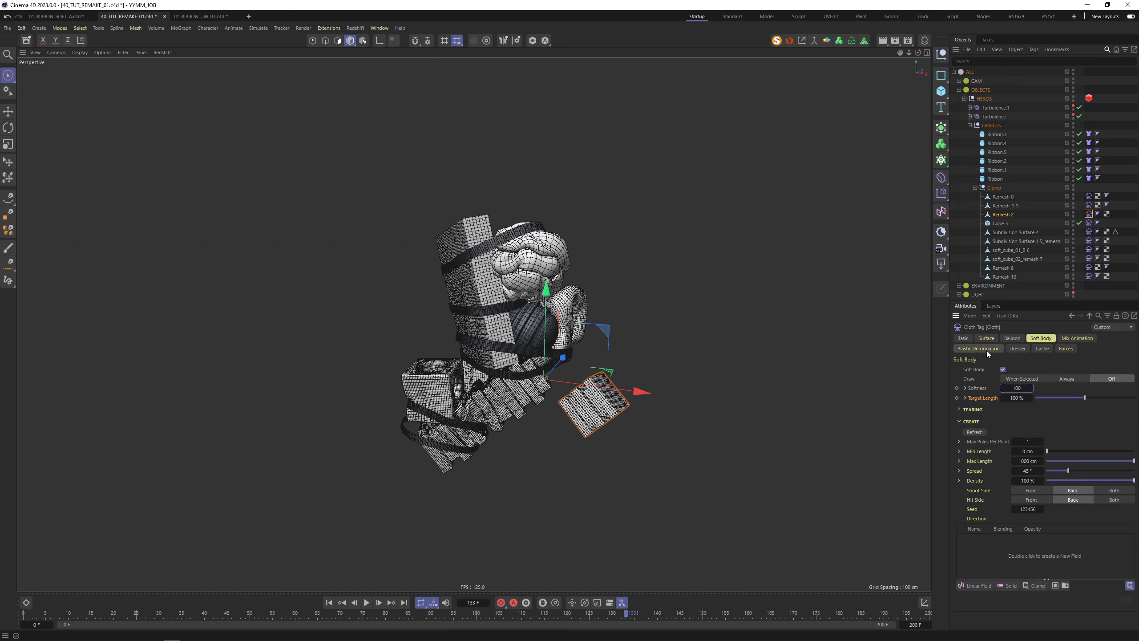
click(433, 540)
key(F8)
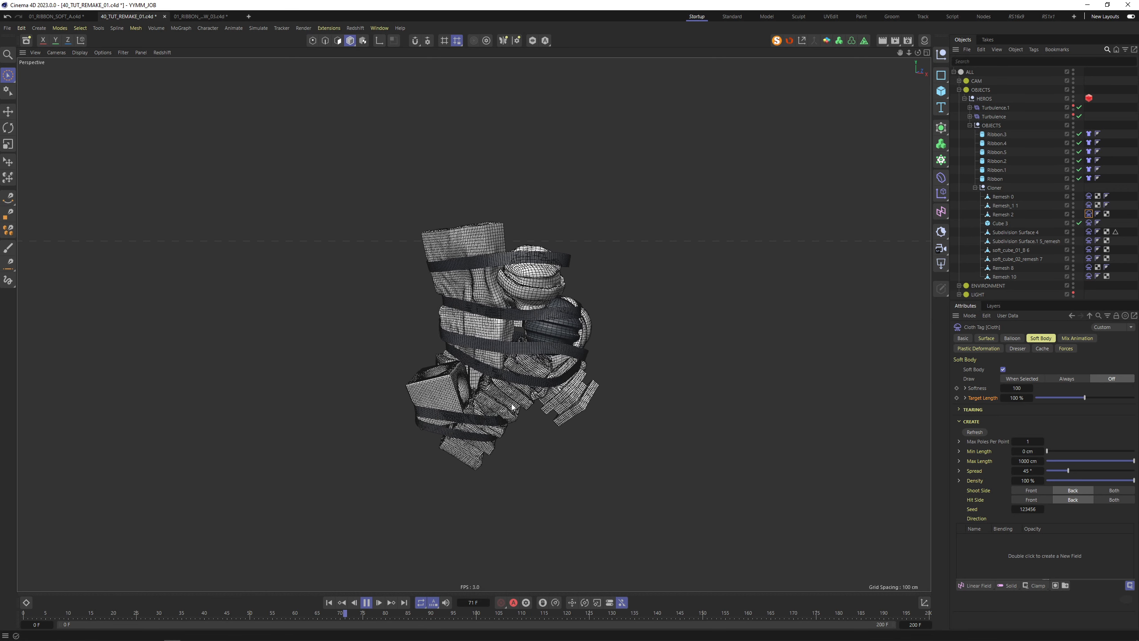
click(375, 602)
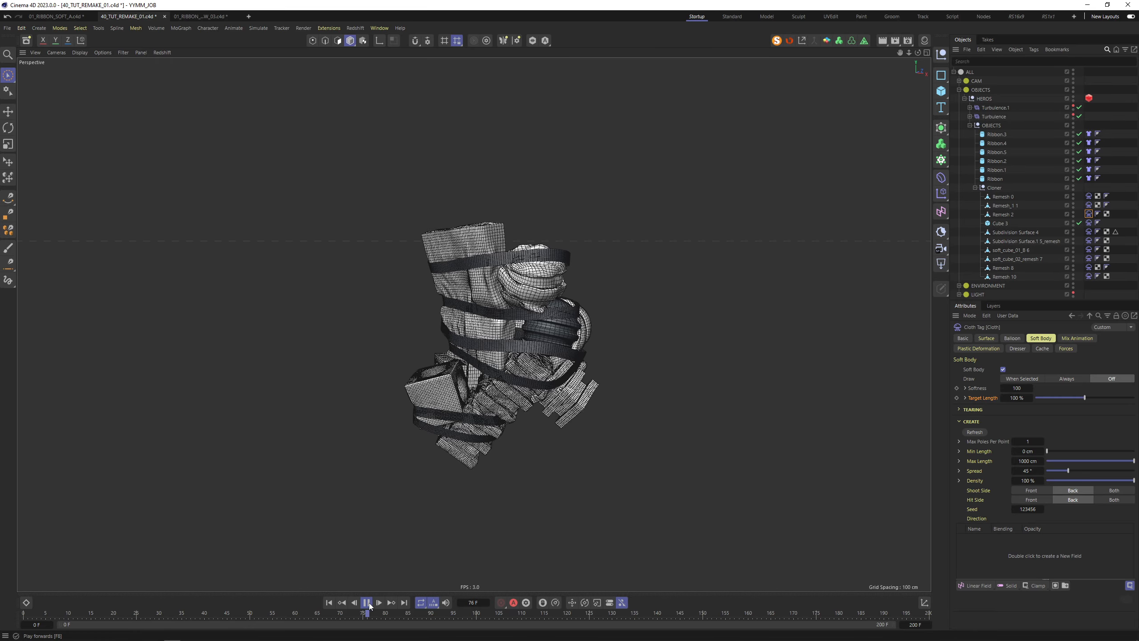
Orbit around the simulated cluster from several sides, then select the Remesh_1 1 piece
scroll(554, 368, up, 5)
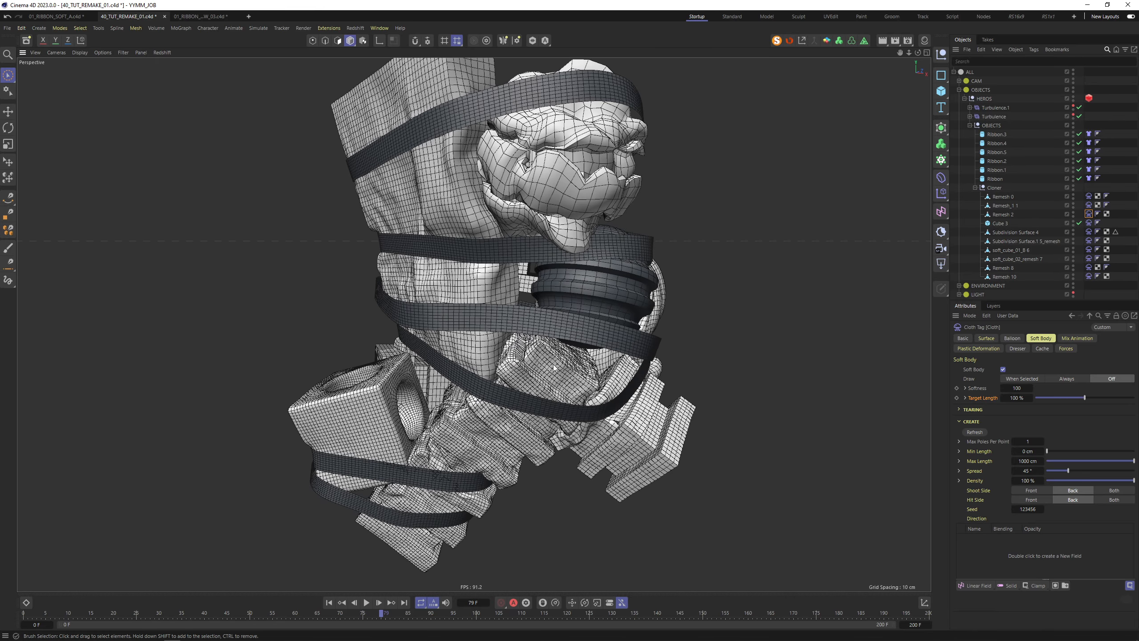
alt+drag(554, 368, 592, 160)
scroll(604, 180, down, 3)
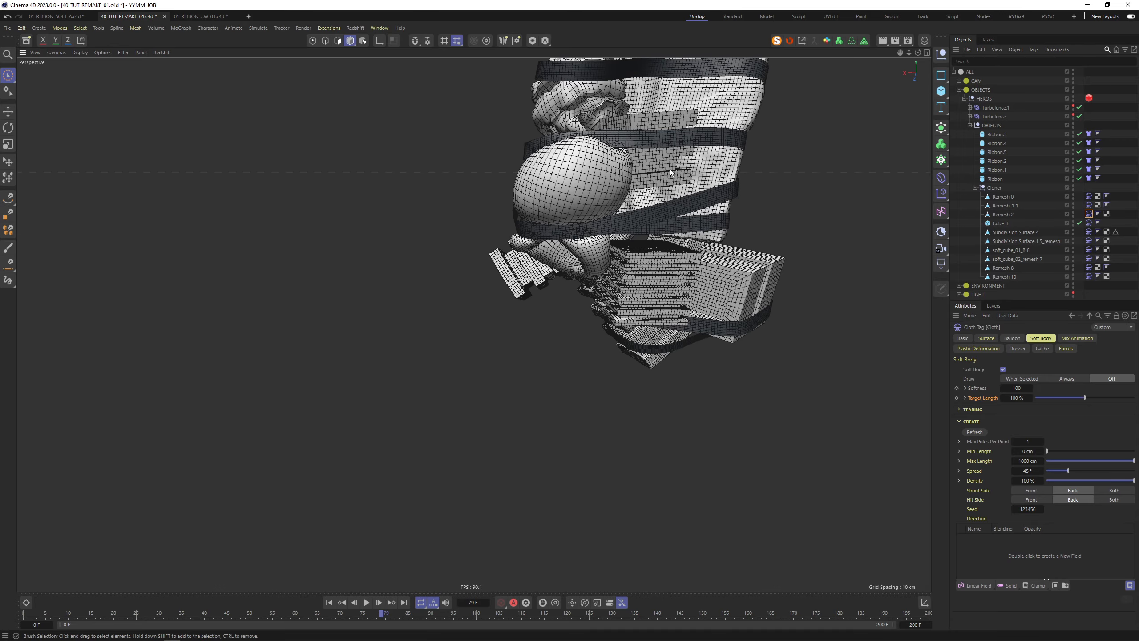
alt+drag(669, 169, 591, 165)
alt+drag(804, 235, 421, 267)
scroll(514, 236, up, 3)
alt+drag(712, 183, 762, 250)
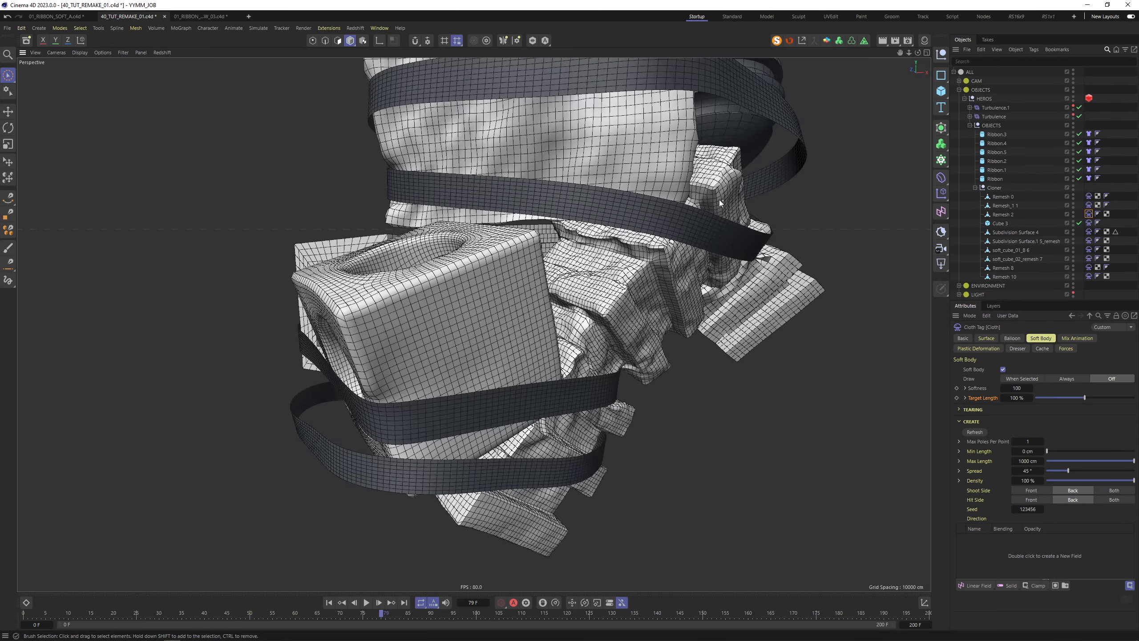
scroll(718, 202, down, 4)
click(566, 354)
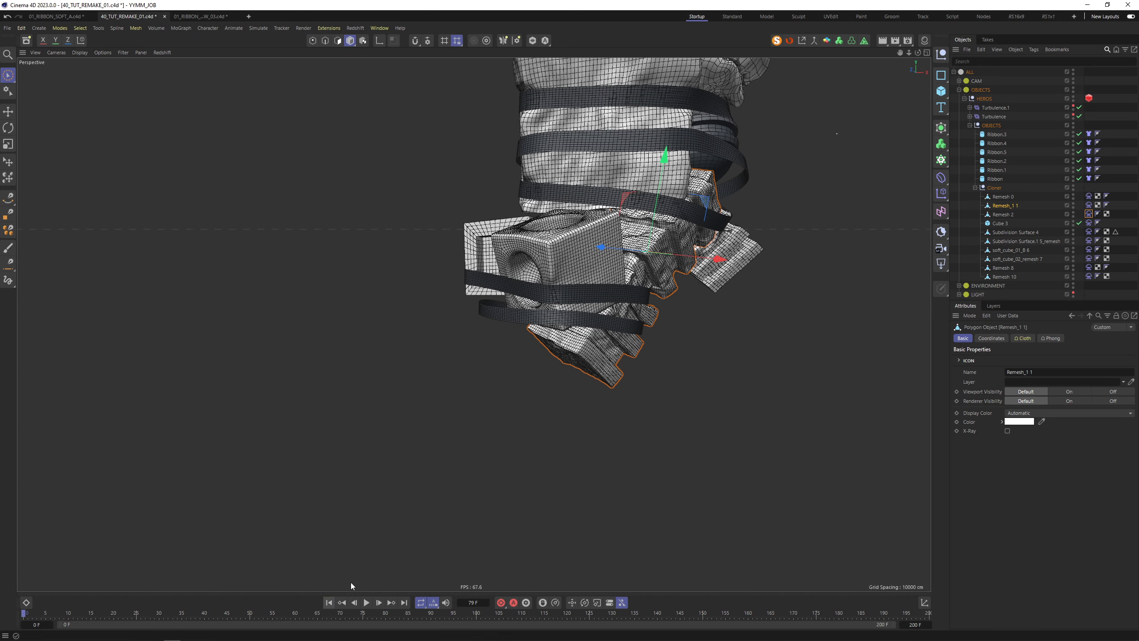
Enable Balloon on Remesh_1 1's Cloth tag with Overpressure 2 (Expansion Time 30 F), then replay the simulation
alt+drag(761, 278, 646, 287)
click(1089, 205)
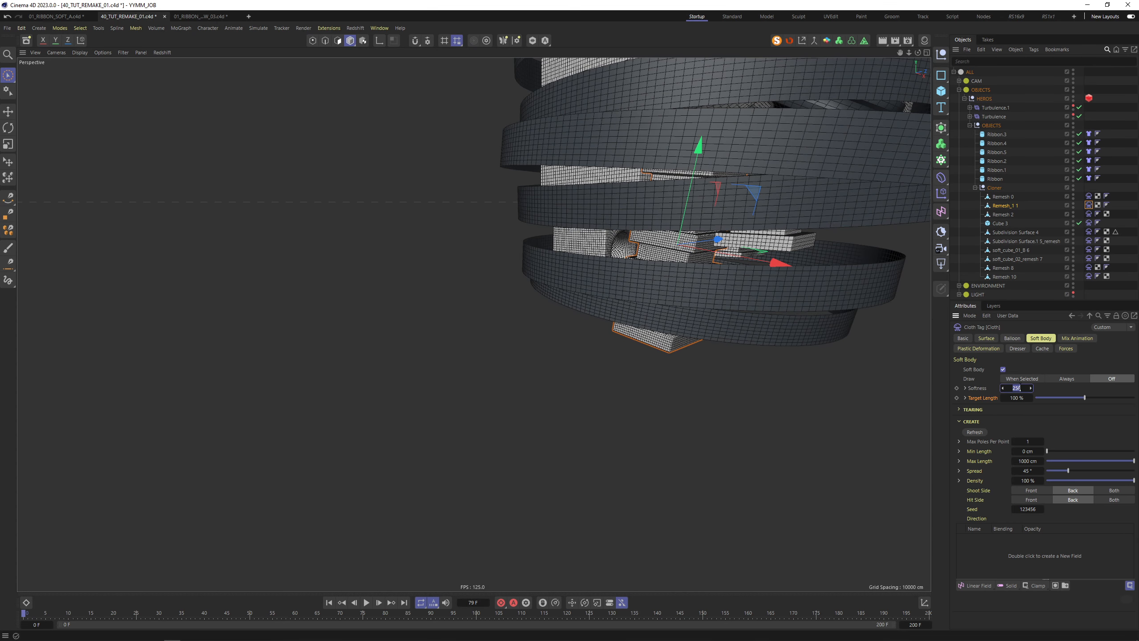
click(1015, 339)
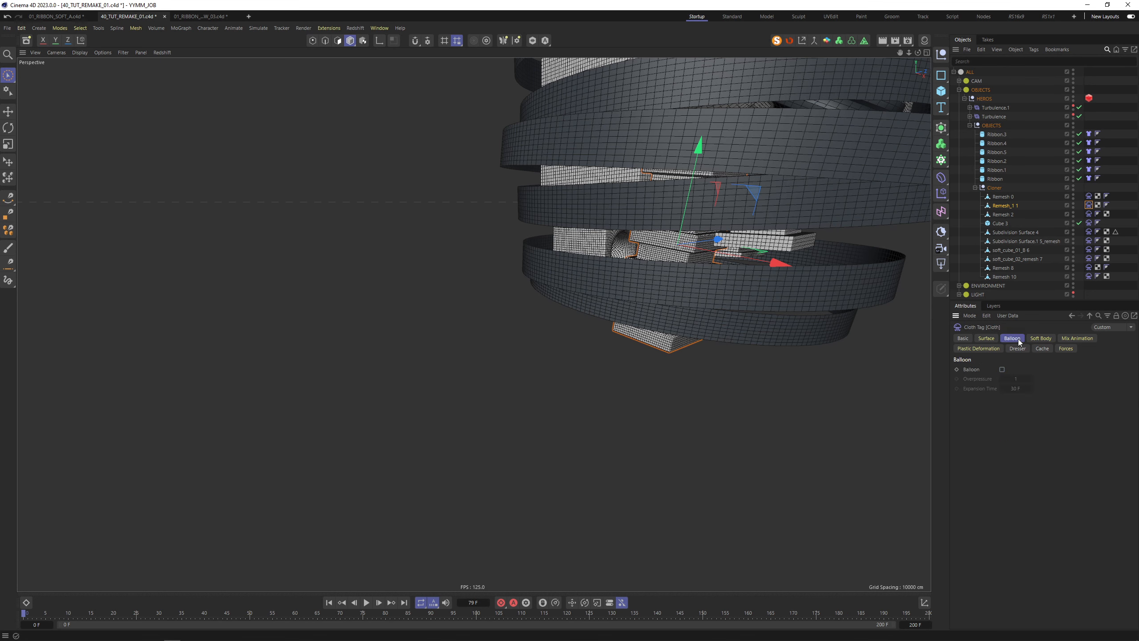
click(989, 339)
click(1005, 338)
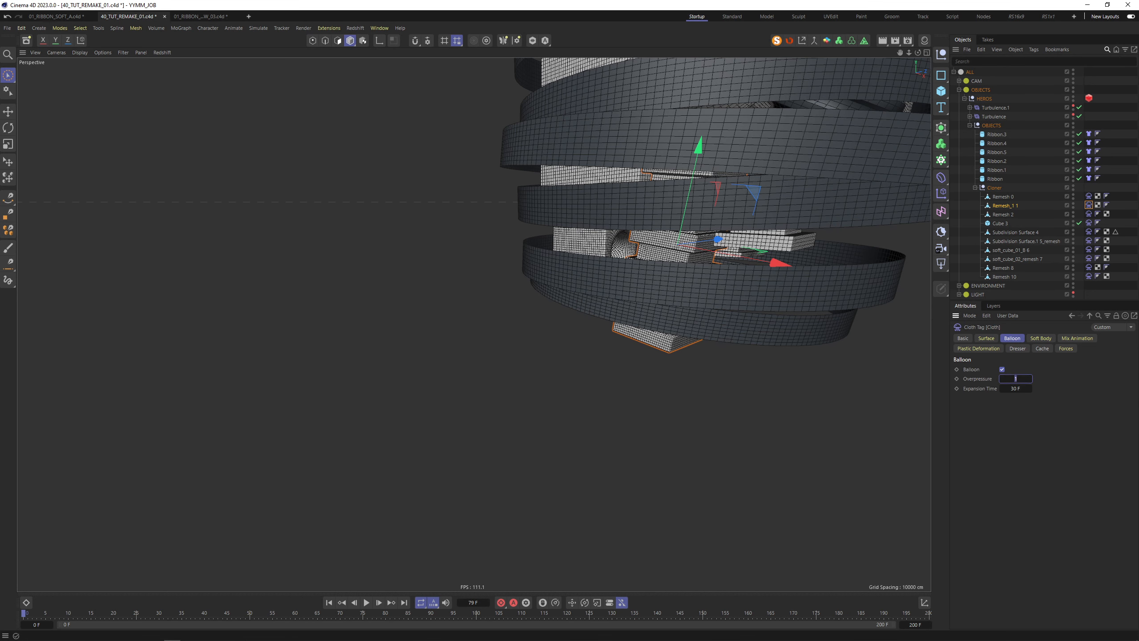
click(1040, 338)
click(986, 339)
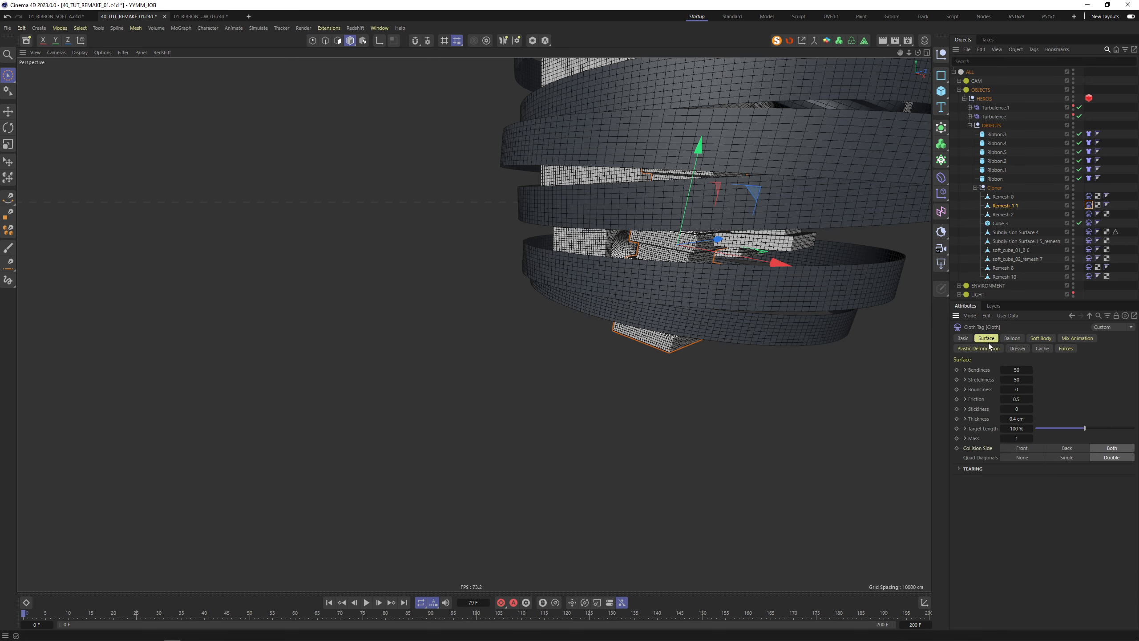
alt+middle_drag(915, 458, 868, 514)
alt+drag(868, 514, 600, 389)
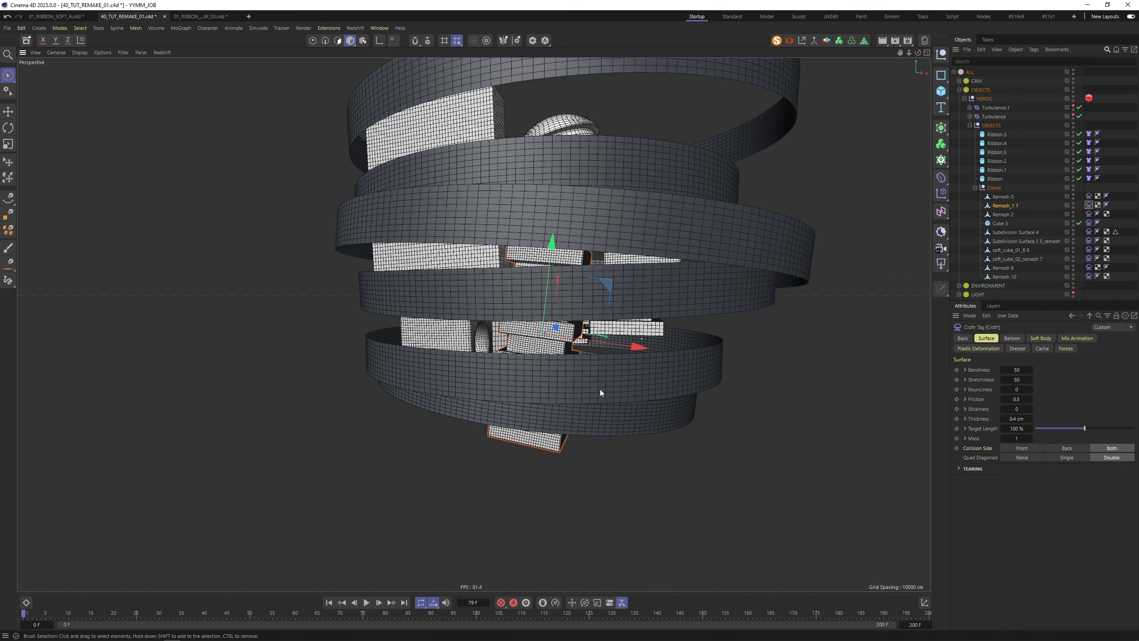
click(1012, 338)
key(F8)
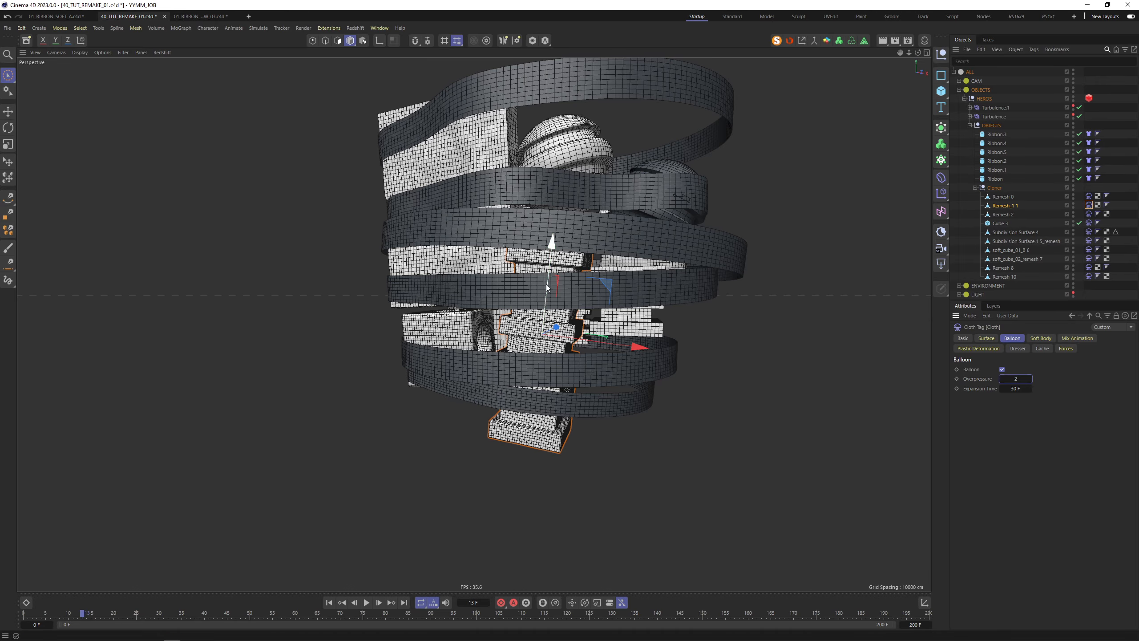
Let the simulation run to frame 41 and orbit around the inflating Remesh_1 1 piece
alt+middle_drag(547, 288, 546, 331)
alt+right_drag(546, 330, 578, 331)
alt+drag(579, 330, 547, 296)
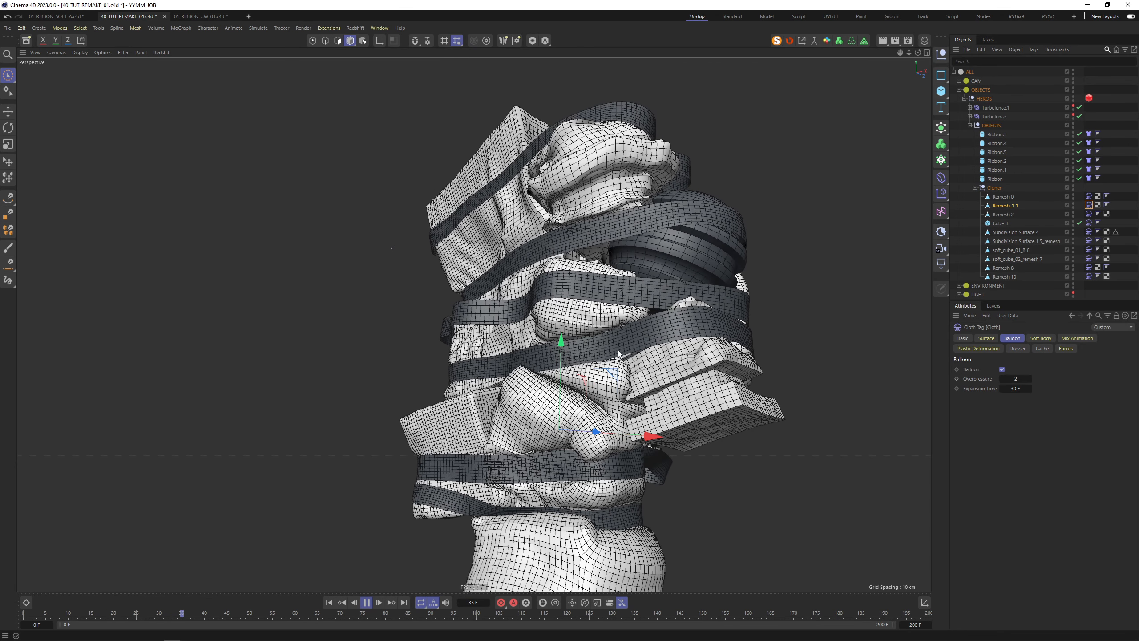
click(366, 603)
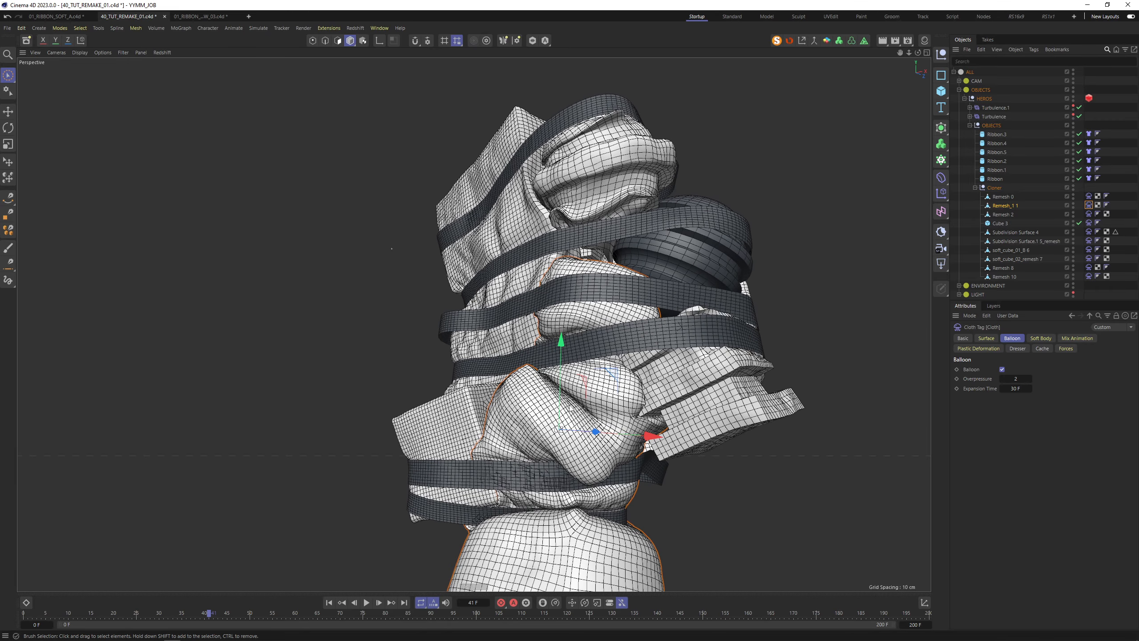
scroll(578, 354, down, 5)
alt+drag(579, 354, 628, 382)
scroll(568, 394, up, 7)
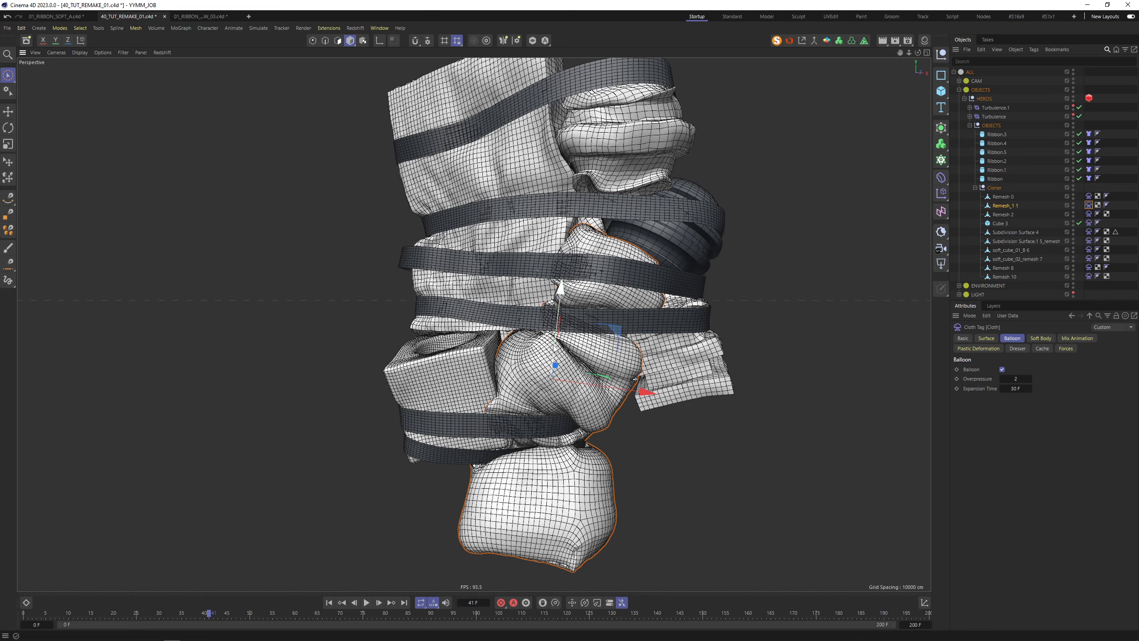
View the wrapped mesh from other sides, then resume playback and orbit the cloth tower
alt+drag(458, 379, 601, 350)
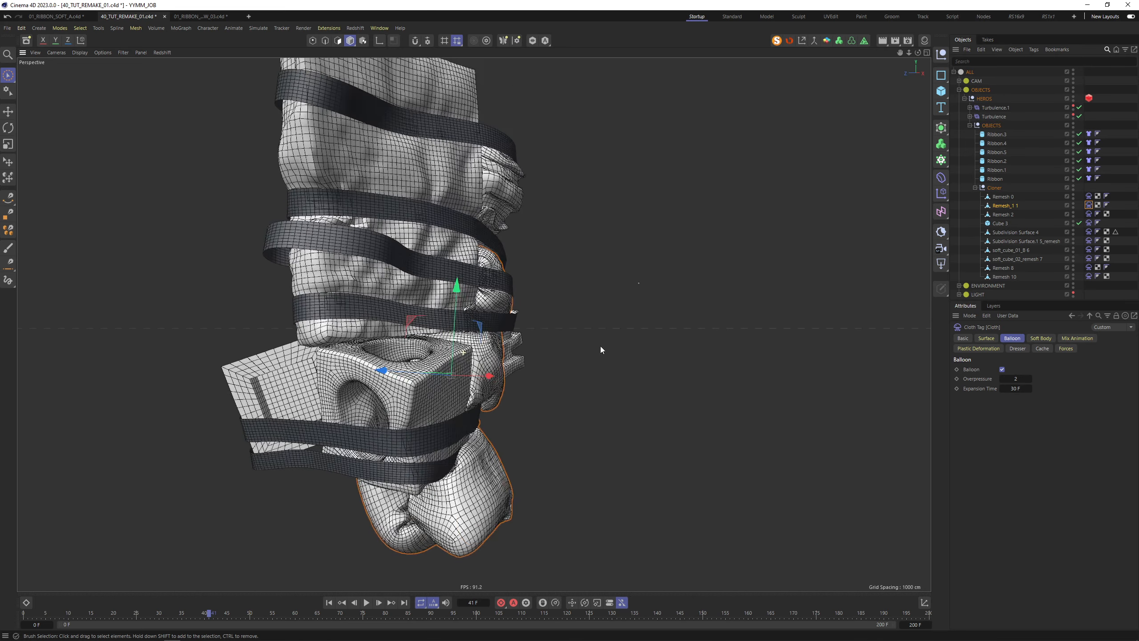
alt+drag(378, 362, 395, 376)
alt+drag(464, 359, 566, 328)
click(366, 606)
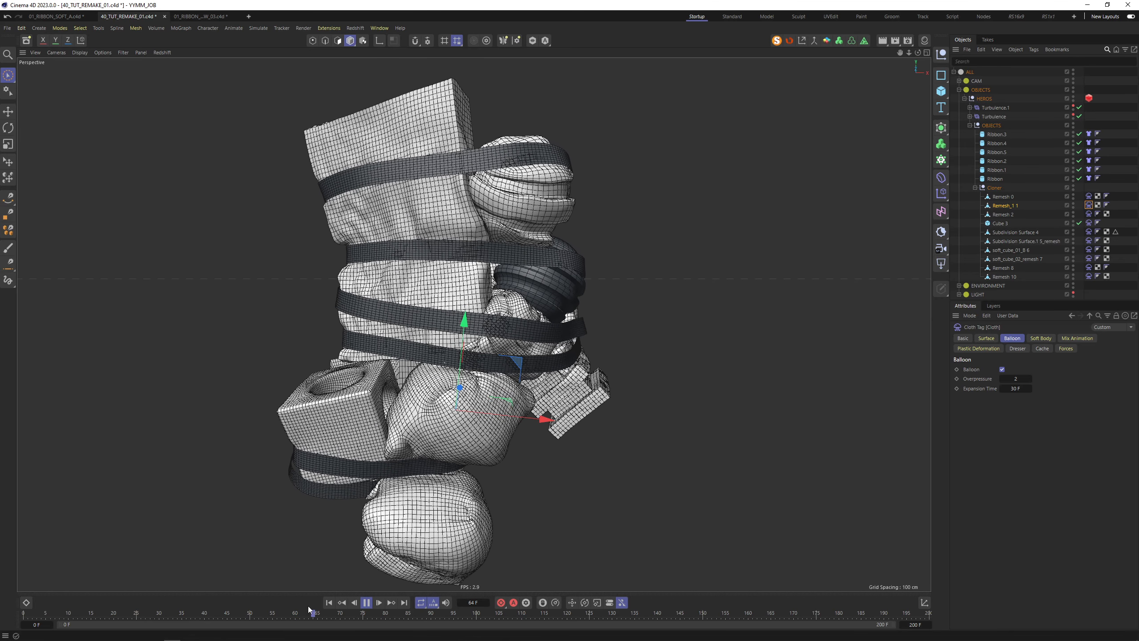
alt+drag(533, 386, 471, 435)
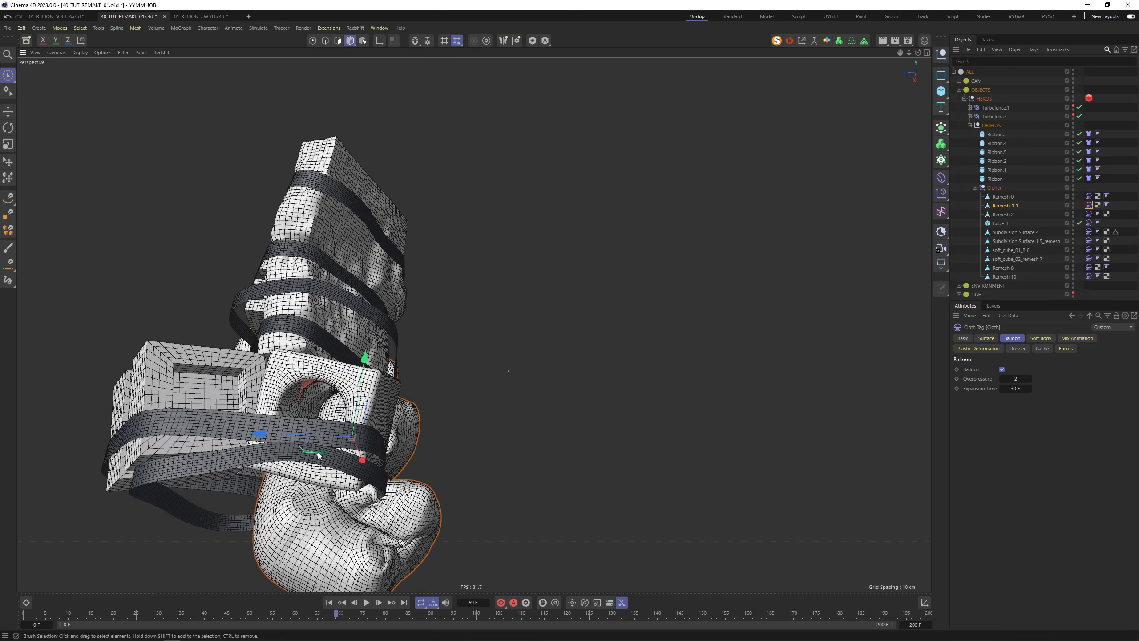
alt+drag(290, 467, 390, 431)
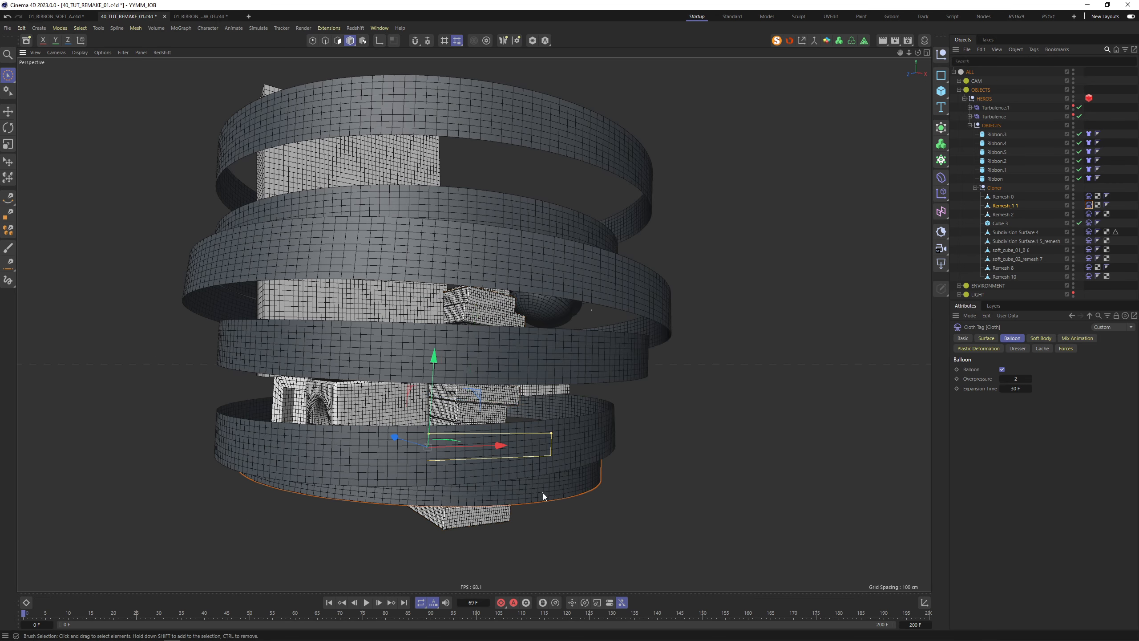
Raise Ribbon.3 slightly upward on Y
click(433, 422)
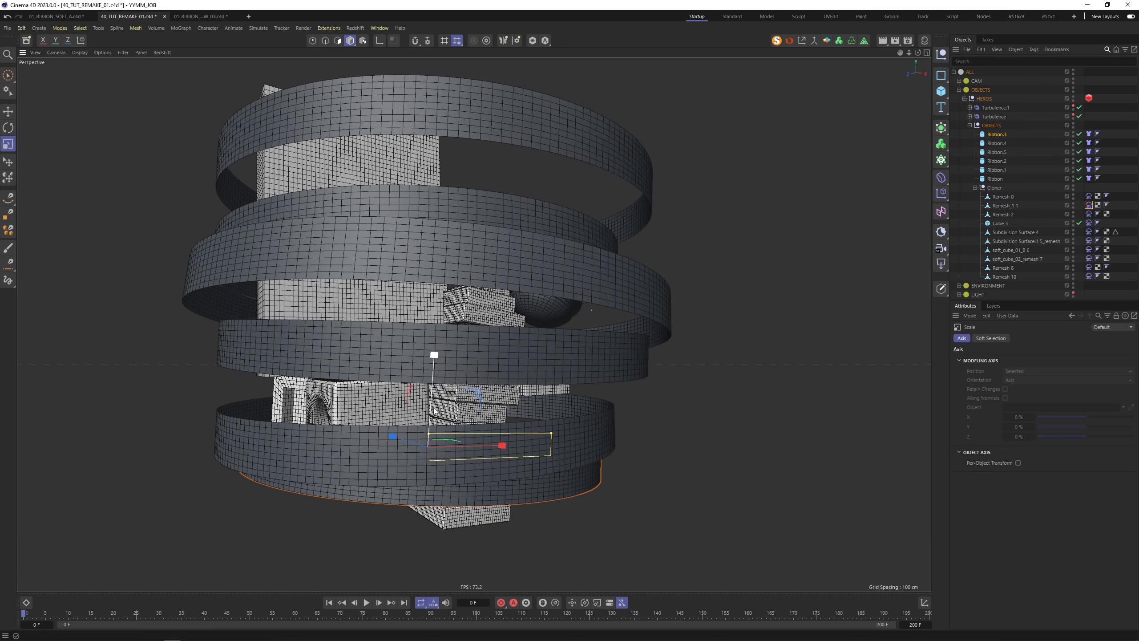
mouse_move(433, 422)
mouse_down()
mouse_move(433, 401)
mouse_move(410, 417)
mouse_move(239, 424)
mouse_up()
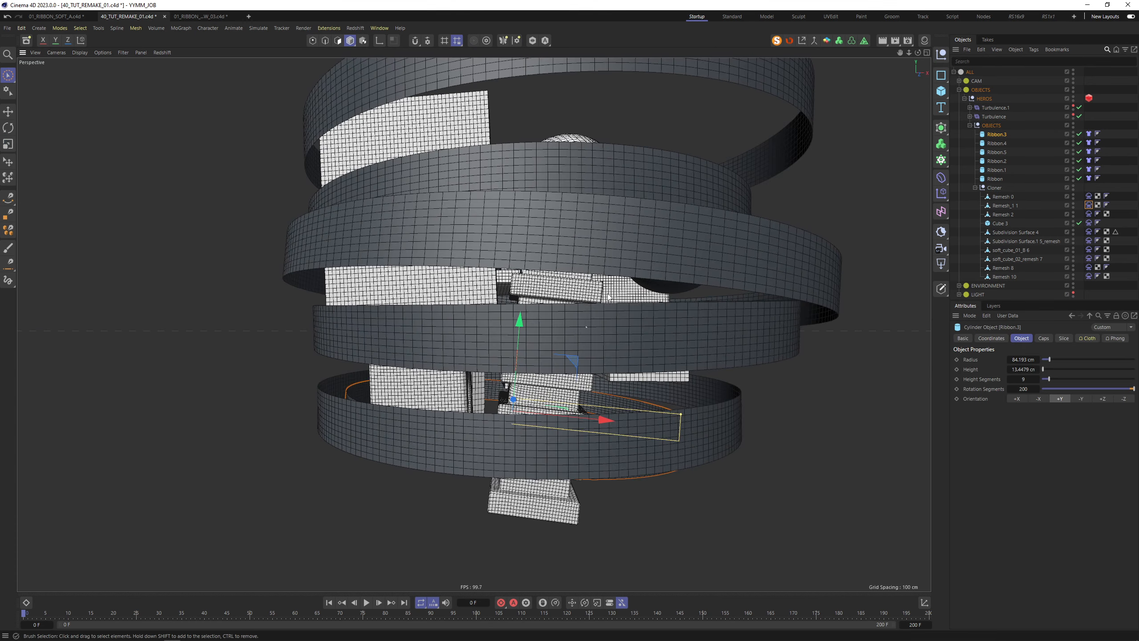
alt+middle_drag(608, 296, 615, 377)
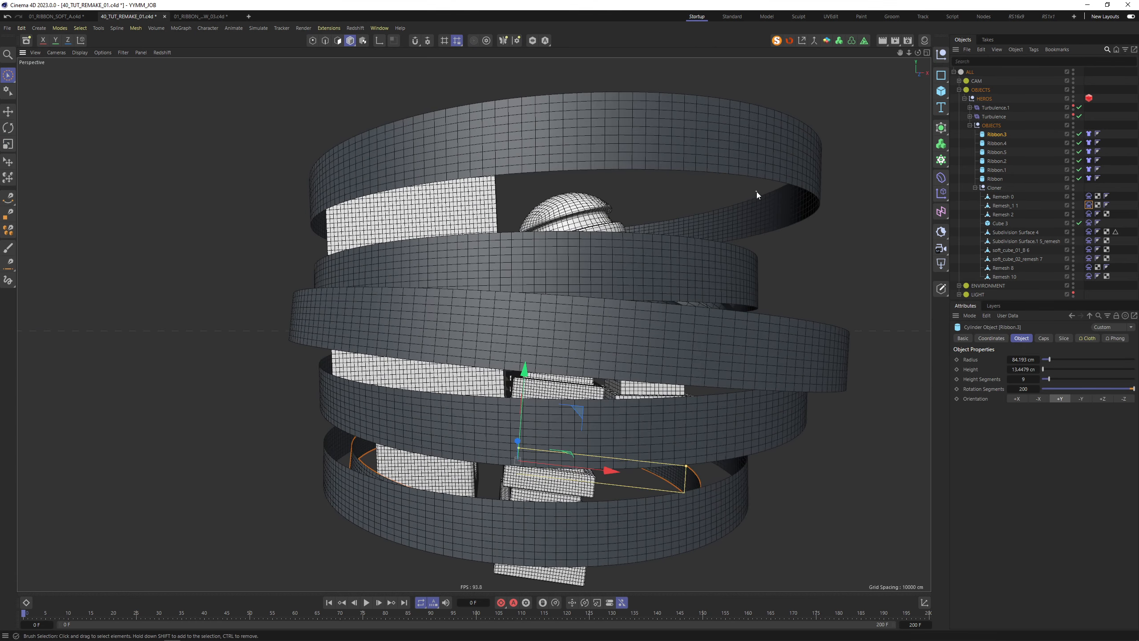
Shrink Ribbon.1 and shift it to the left along X
click(745, 187)
key(t)
drag(799, 161, 781, 165)
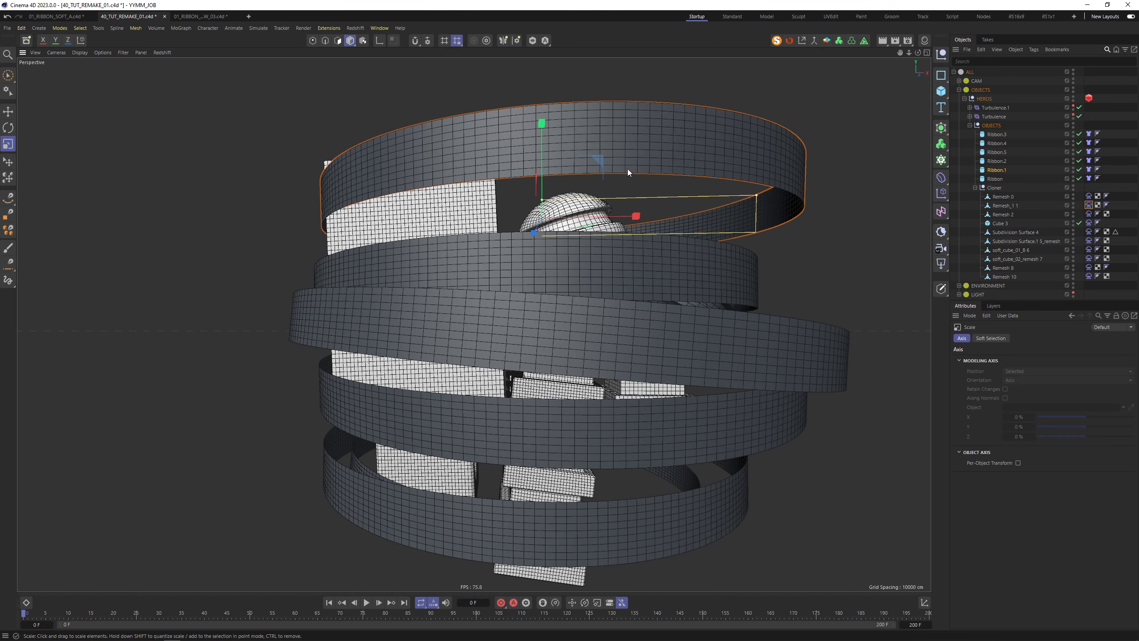
key(space)
mouse_move(632, 218)
mouse_down()
mouse_move(618, 218)
mouse_move(616, 274)
mouse_up()
drag(601, 157, 574, 164)
alt+drag(541, 206, 558, 149)
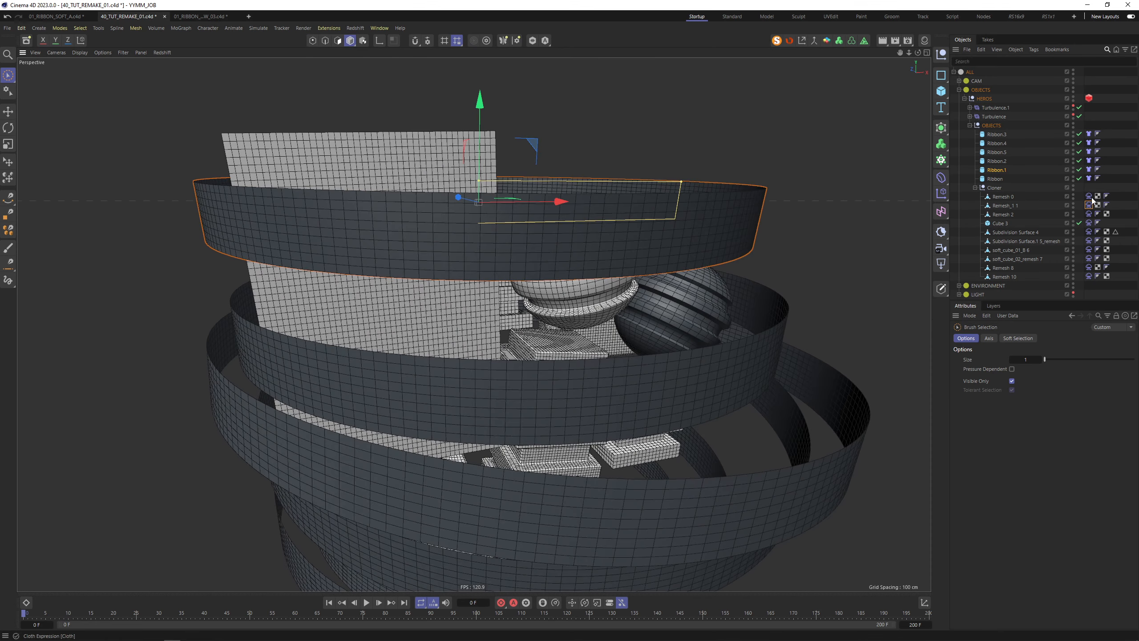
Select the three ribbons' Cloth tags together and open the Dope Sheet
shift+click(692, 360)
alt+drag(851, 409, 723, 362)
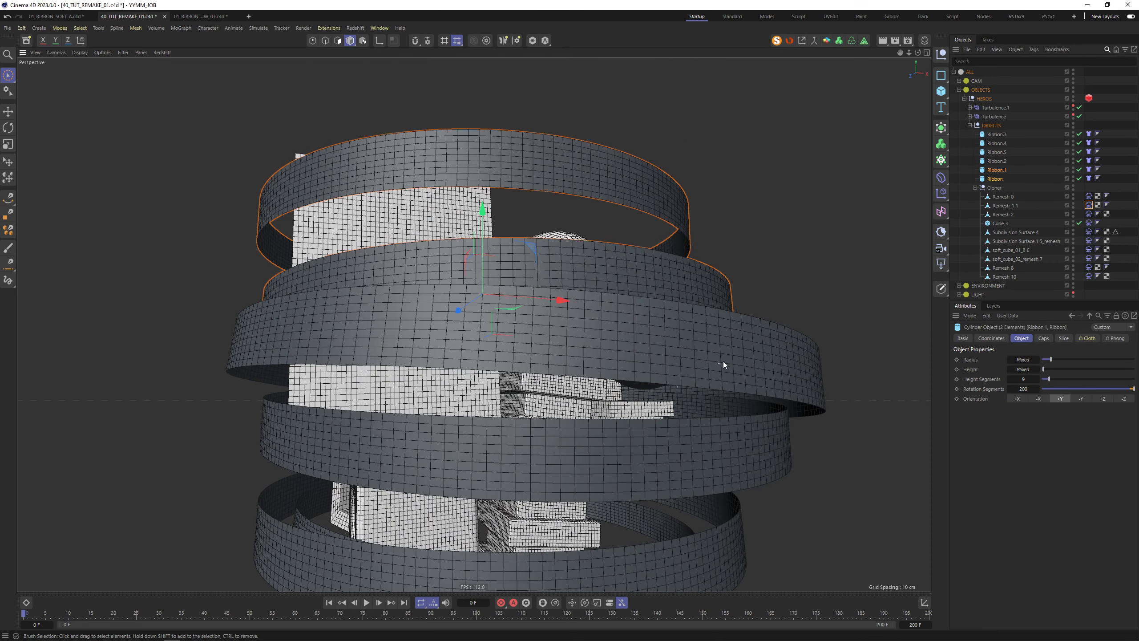
shift+click(723, 362)
drag(1091, 186, 1084, 160)
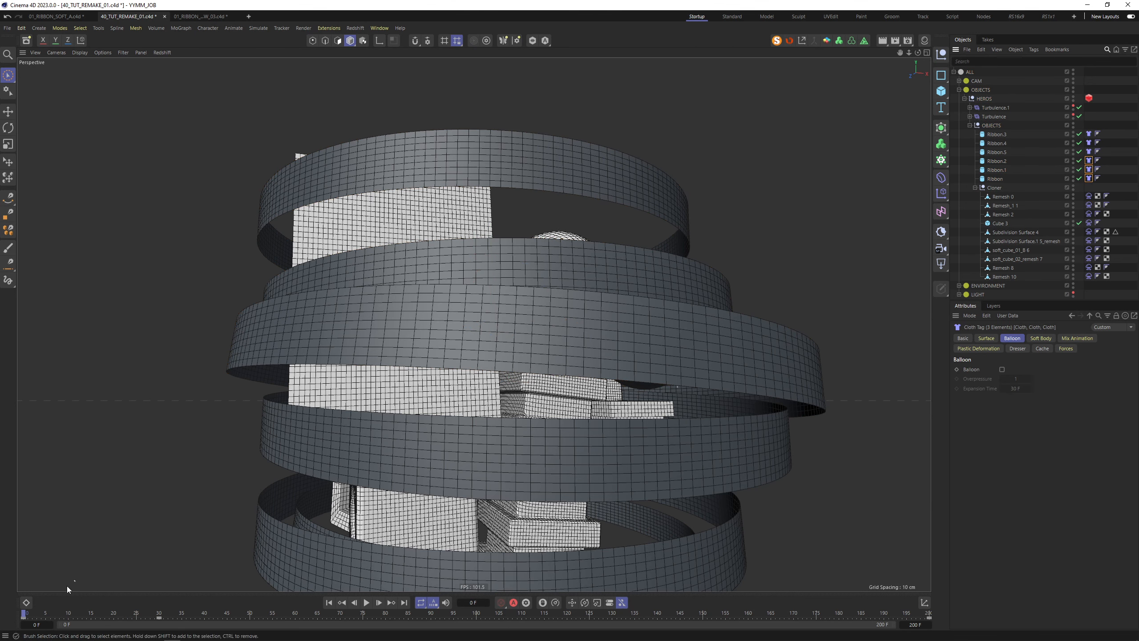
click(27, 603)
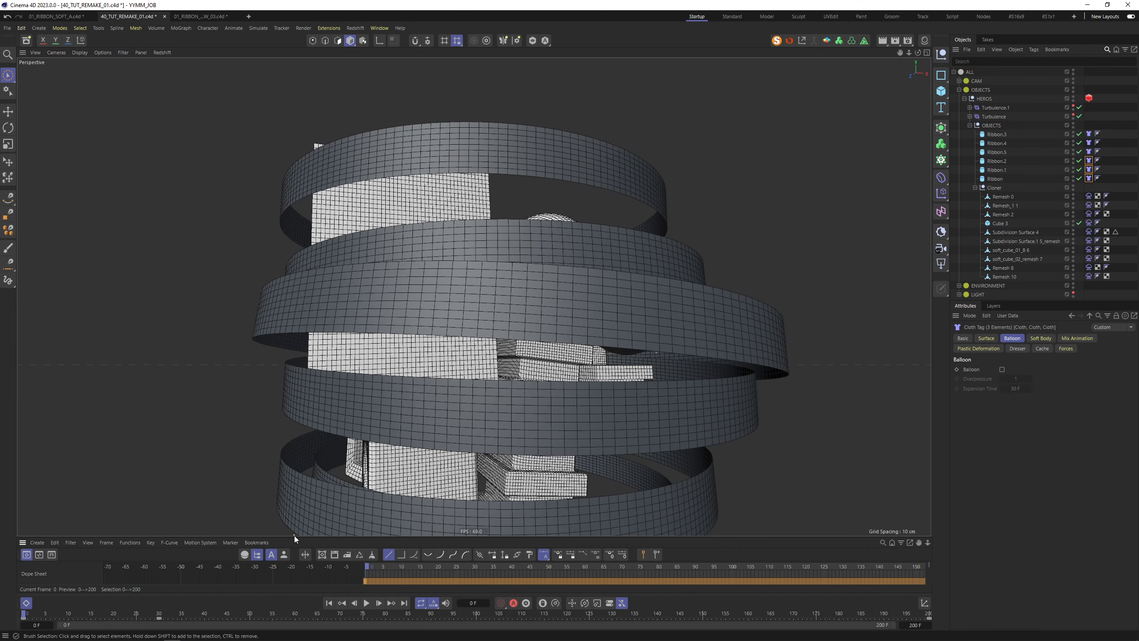
Set all keys on the cloth Target Length curve to Spline interpolation in F-Curve mode
drag(296, 538, 200, 393)
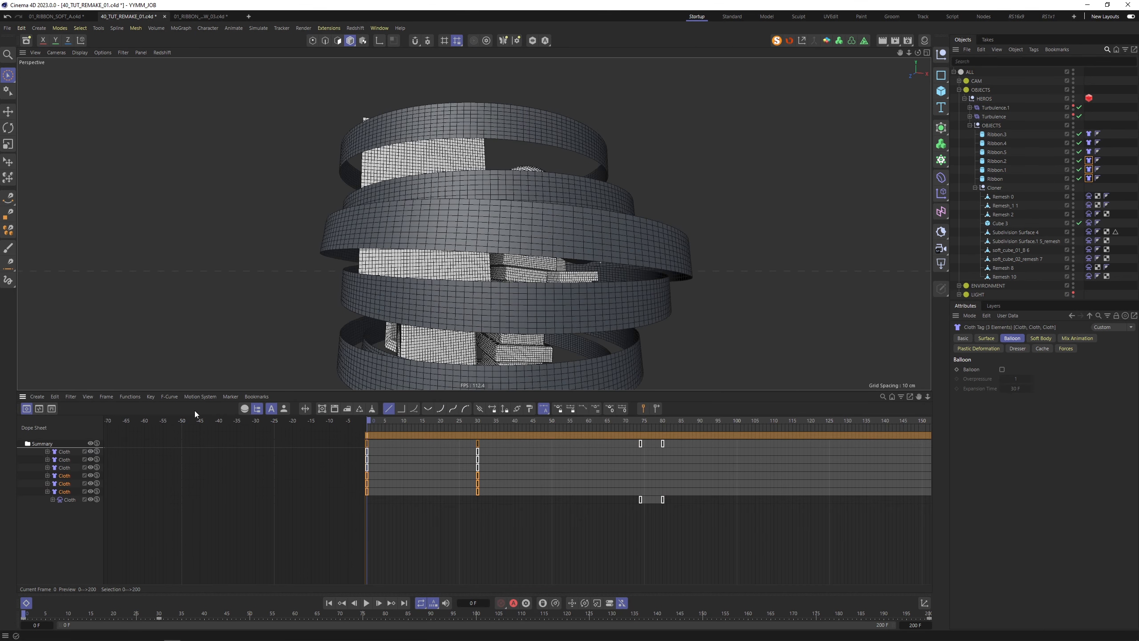
click(38, 409)
key(h)
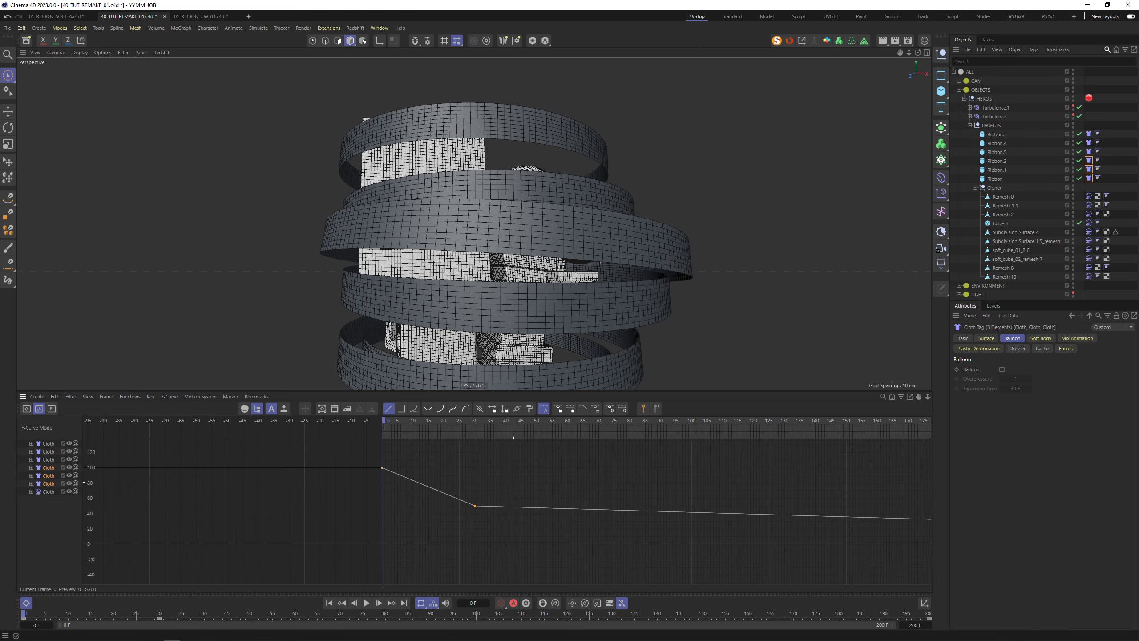
click(48, 485)
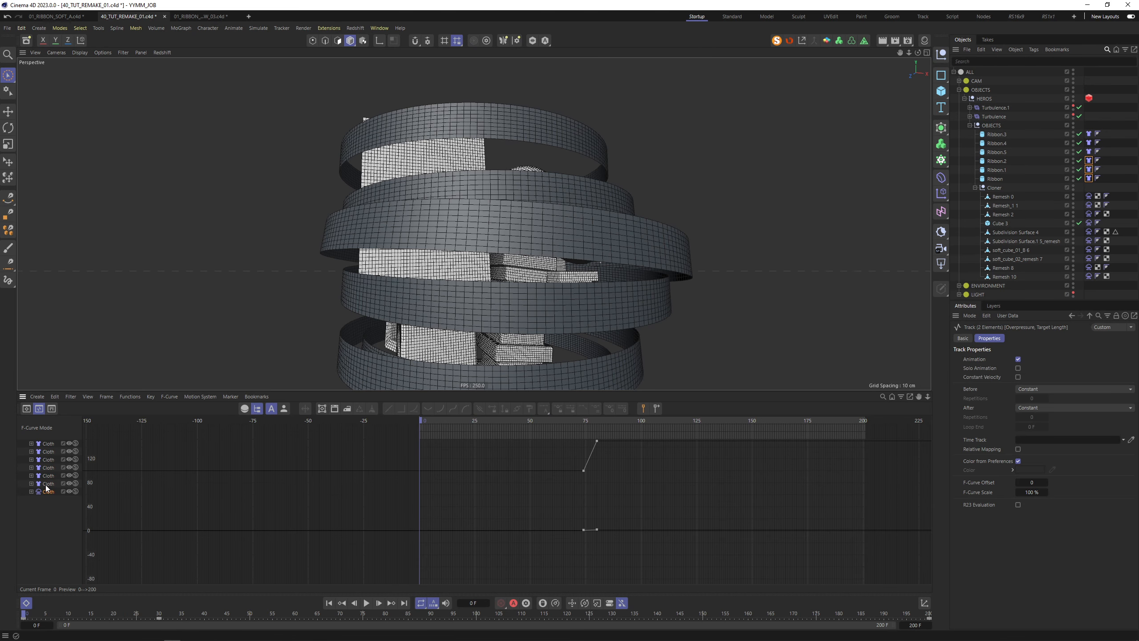
drag(363, 451, 941, 558)
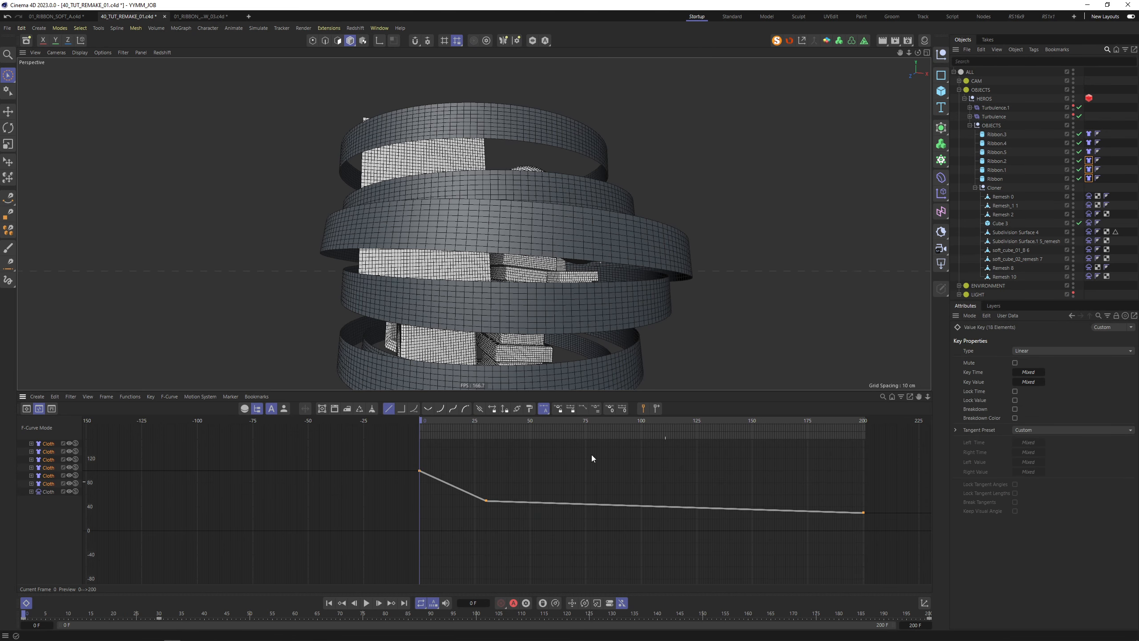
click(452, 410)
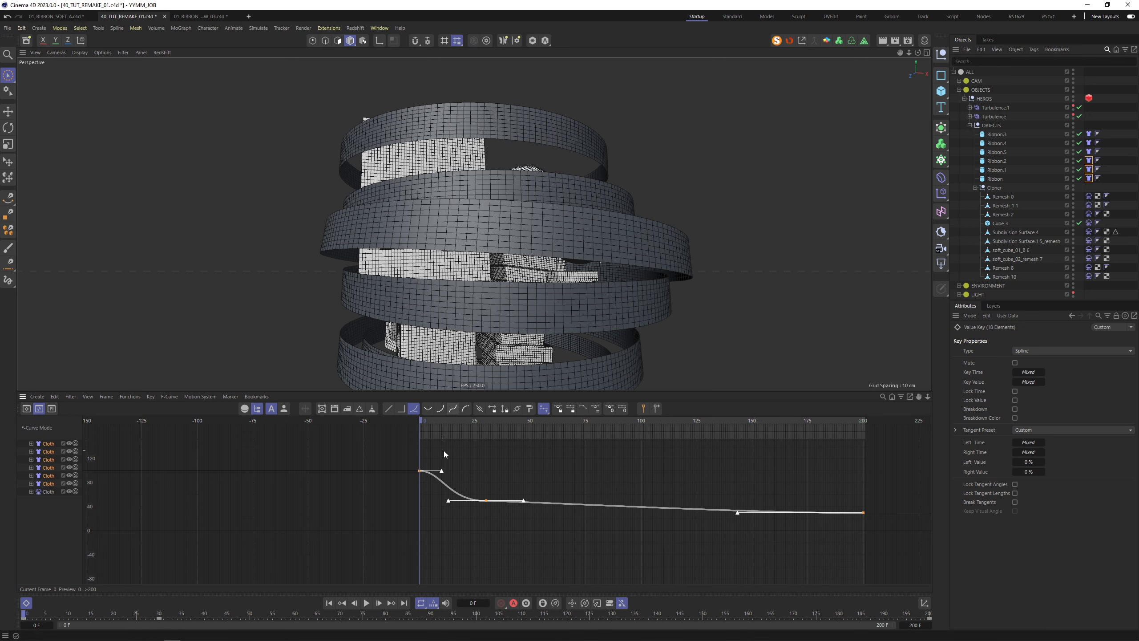
Reshape the frame-30 key's tangent and lower the frame-200 key to about 24%
drag(415, 445, 417, 472)
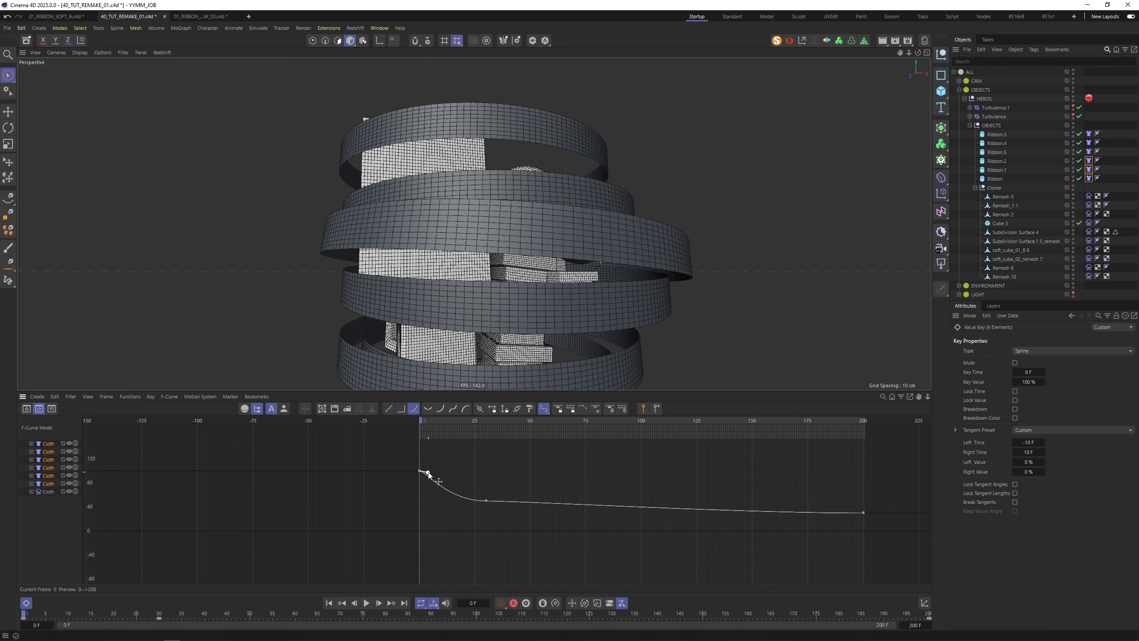
click(486, 500)
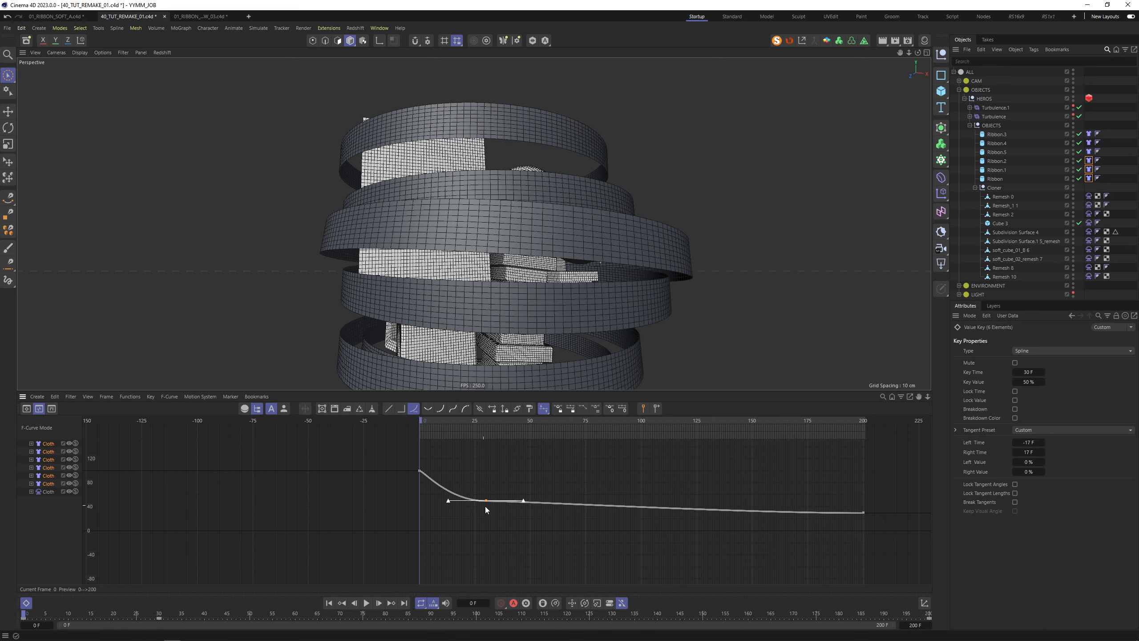
key(h)
drag(526, 522, 537, 529)
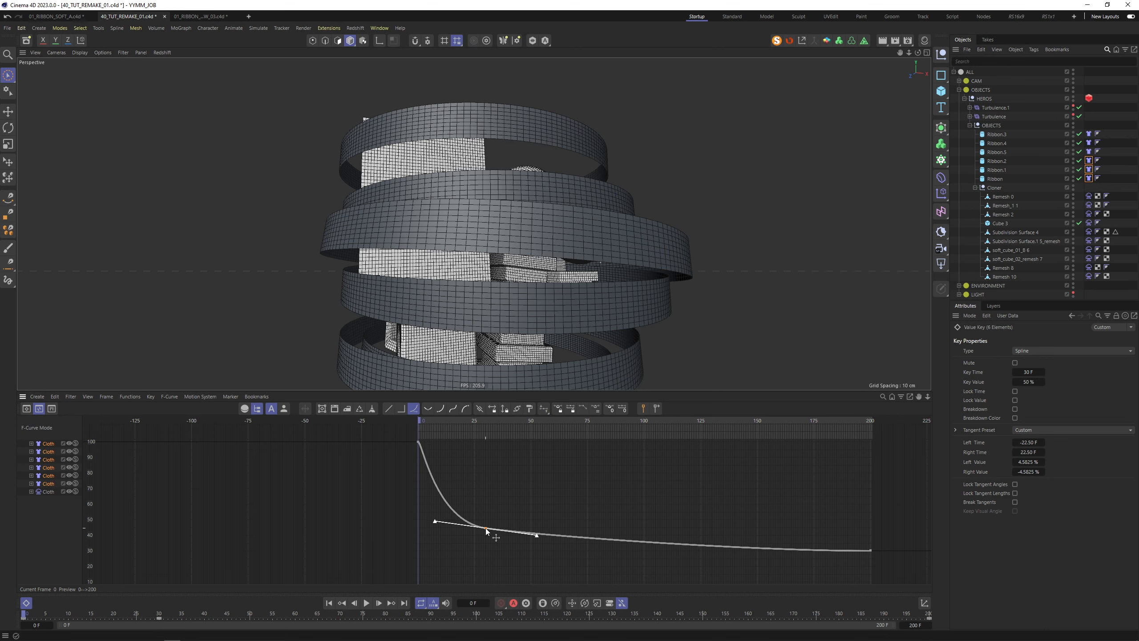
drag(783, 503, 931, 583)
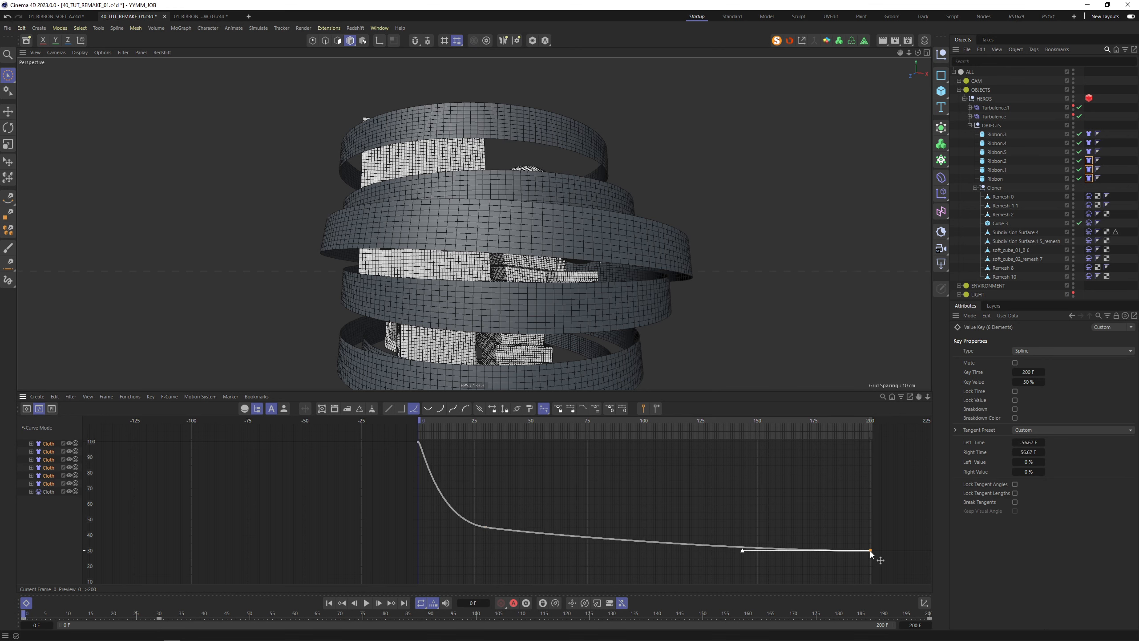
drag(871, 552, 876, 564)
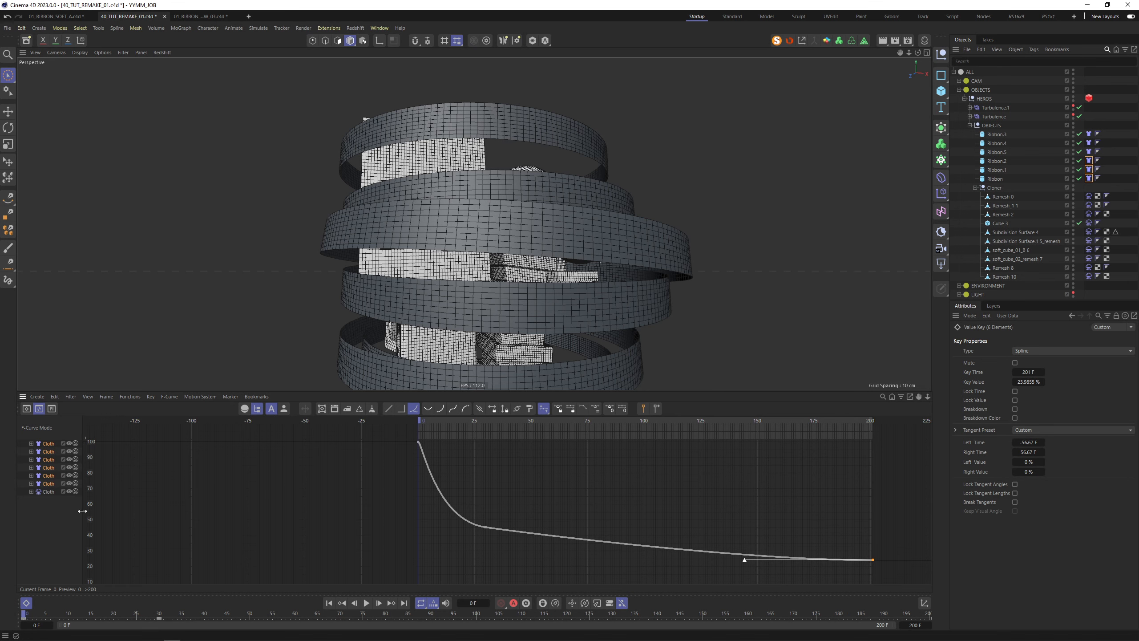
For Ribbon, Ribbon.1 and Ribbon.2, move the middle key to frame 31 at about 40%
click(314, 328)
click(585, 242)
shift+click(589, 197)
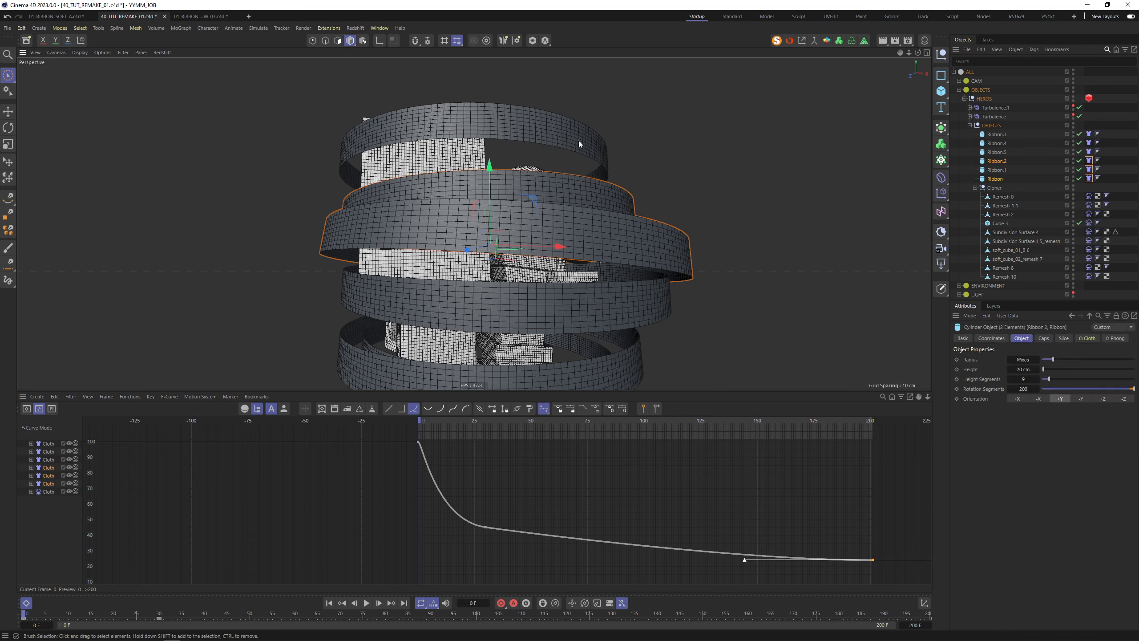
shift+click(578, 142)
click(482, 528)
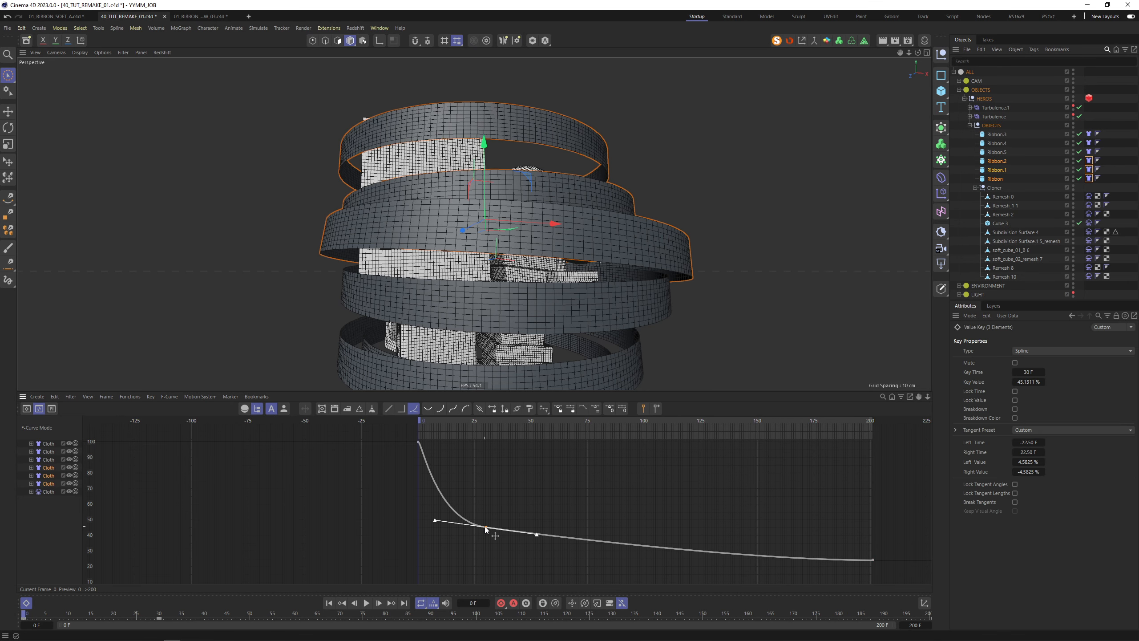
drag(485, 526, 488, 534)
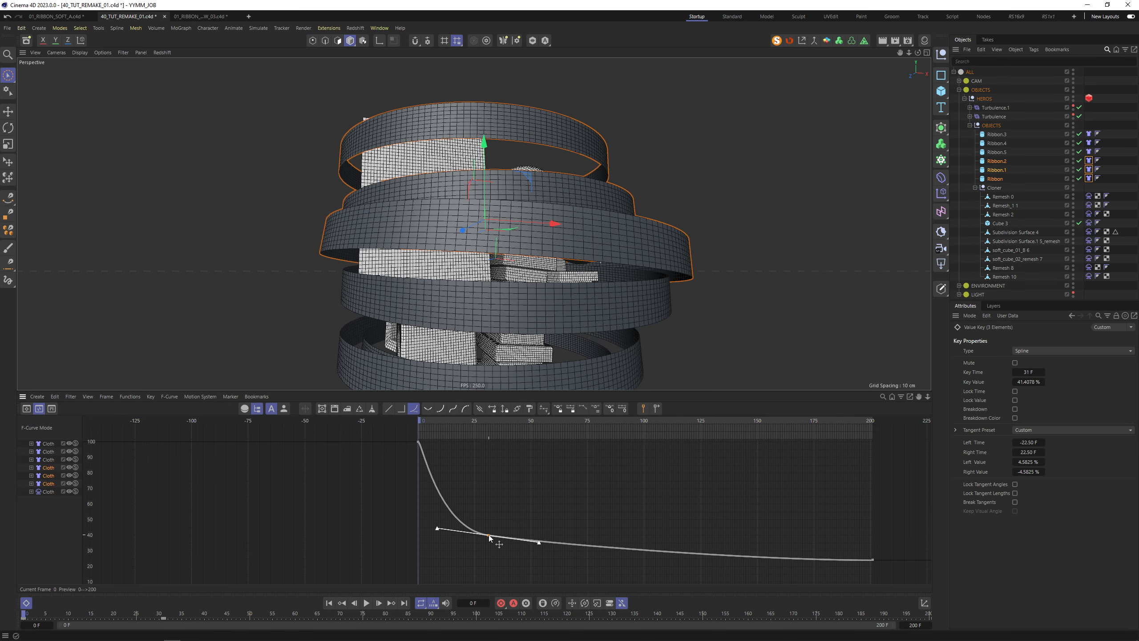
Hide the timeline and save the scene
click(746, 275)
alt+drag(669, 171, 667, 184)
click(26, 602)
key(ctrl+s)
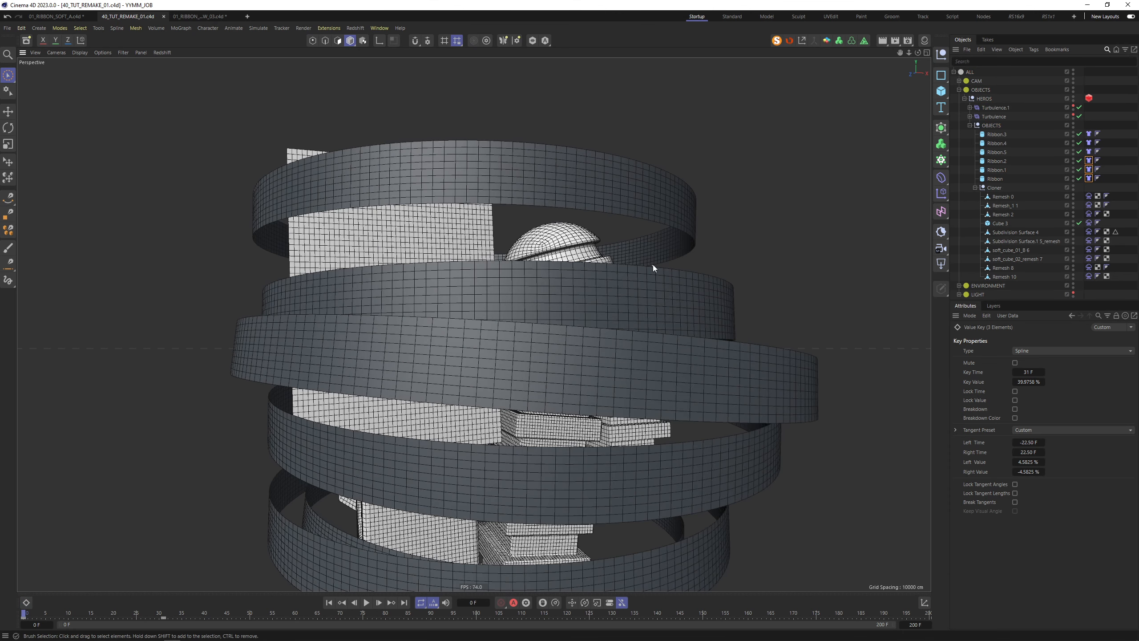
scroll(700, 190, down, 5)
alt+drag(687, 190, 574, 221)
click(367, 602)
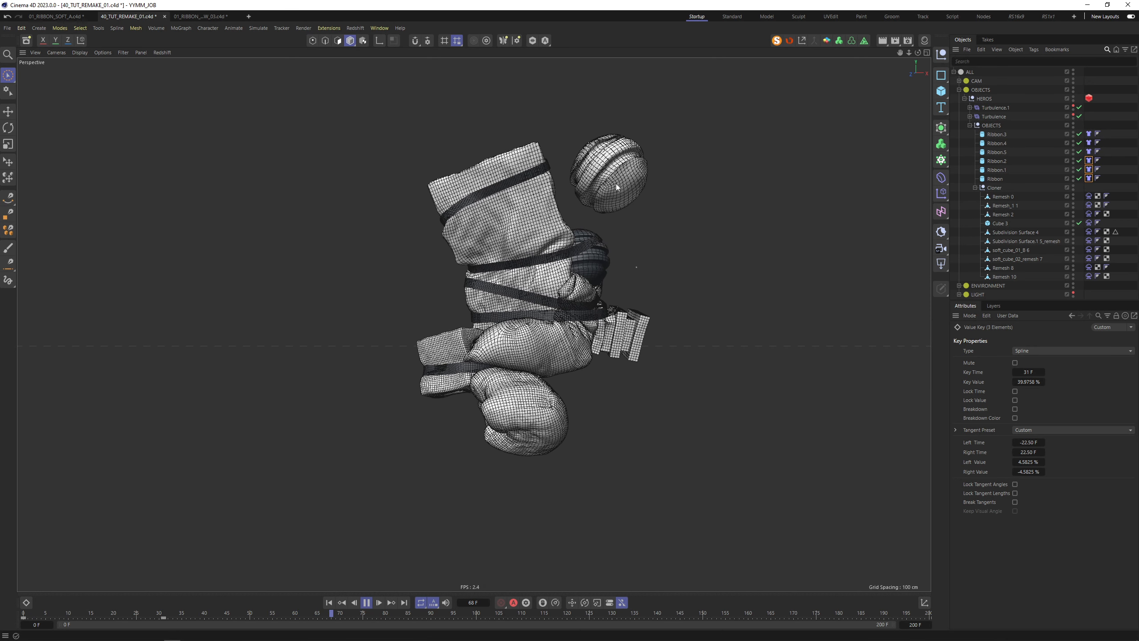
click(367, 603)
alt+drag(619, 213, 617, 345)
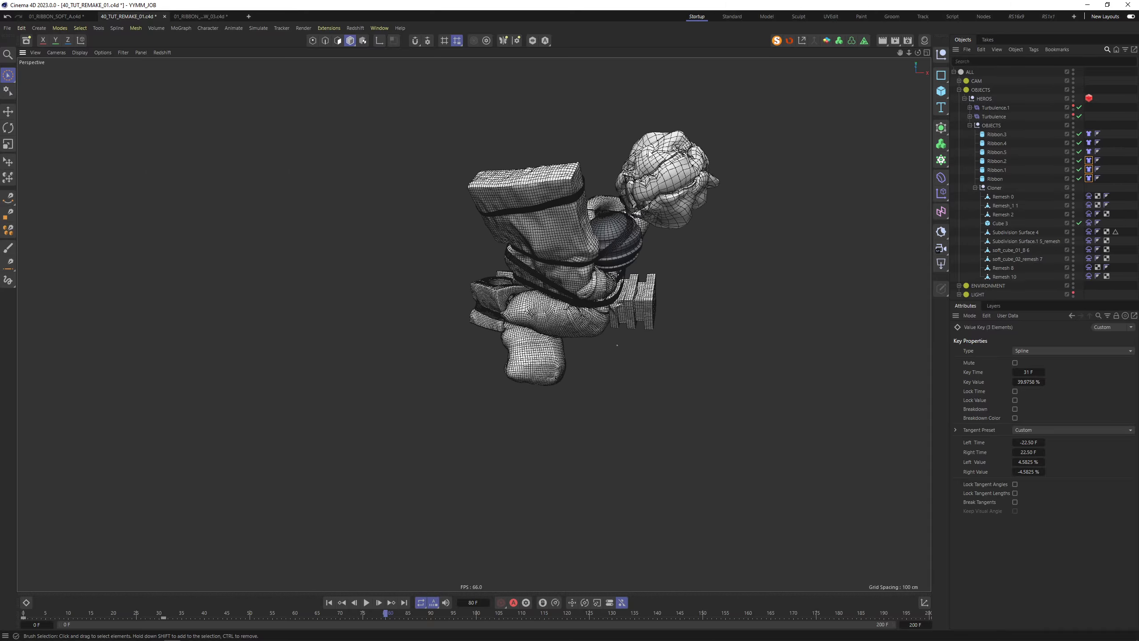
click(672, 179)
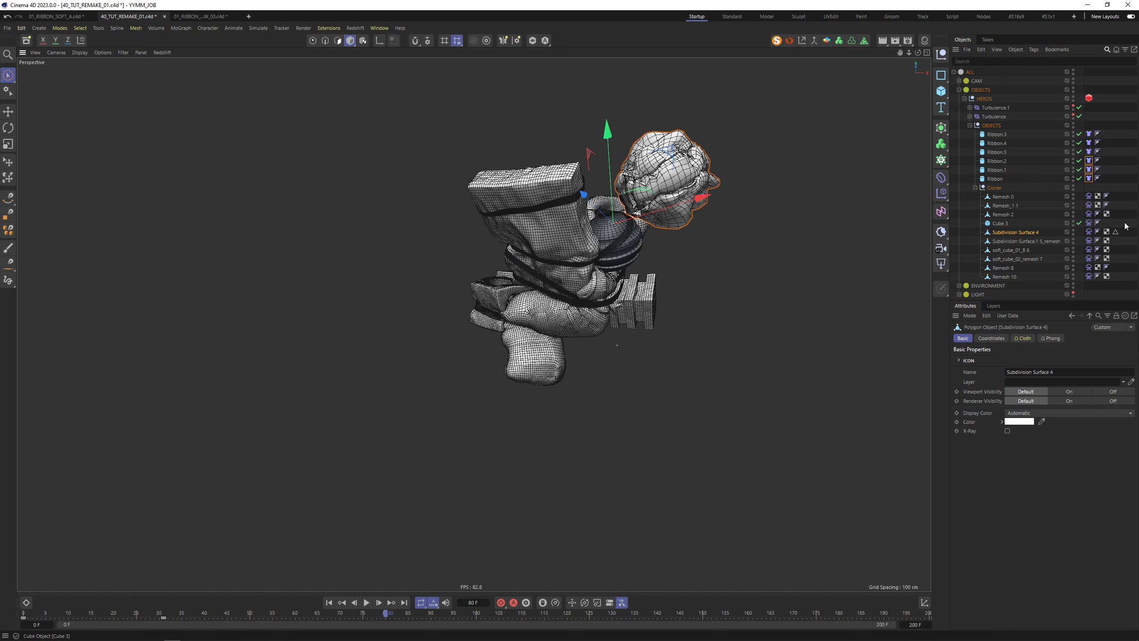
click(1089, 231)
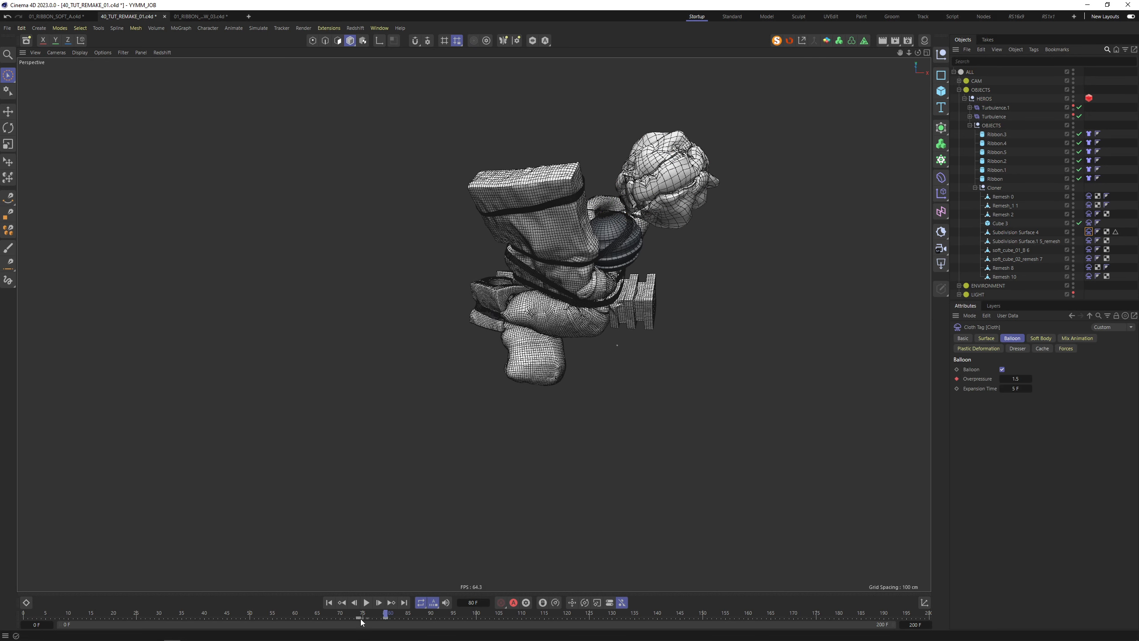
click(359, 618)
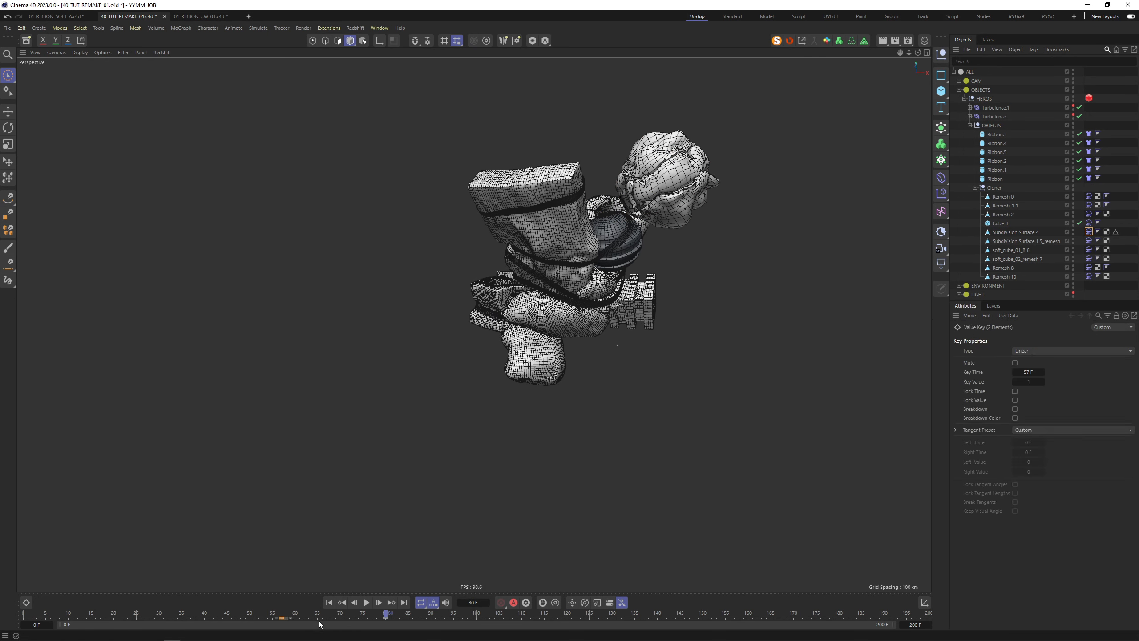
key(shift+f)
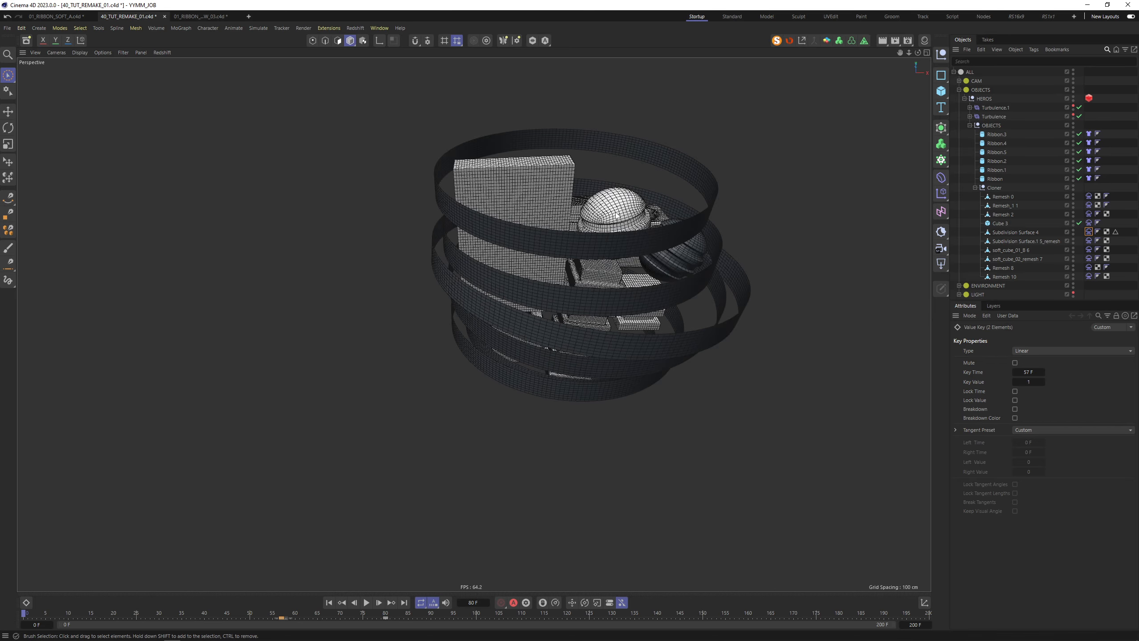
Move the sphere left and slightly down
click(651, 197)
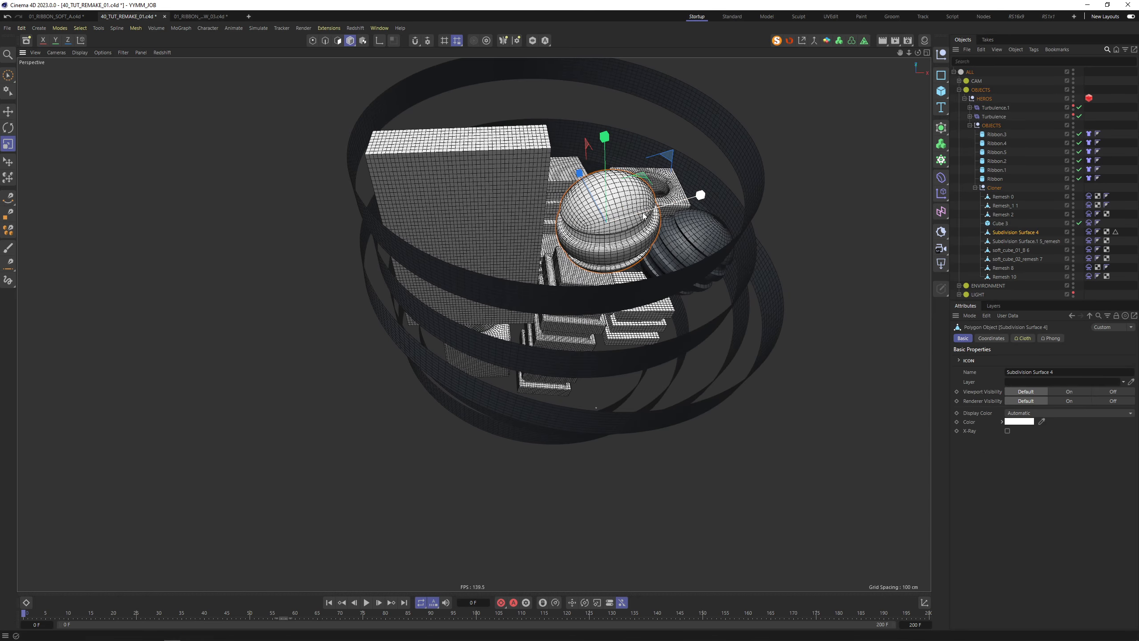
drag(644, 215, 610, 225)
alt+drag(639, 267, 661, 215)
alt+drag(668, 378, 579, 343)
Key the Remesh 2 block's Balloon Overpressure at frame 122, then advance to frame 150
click(557, 336)
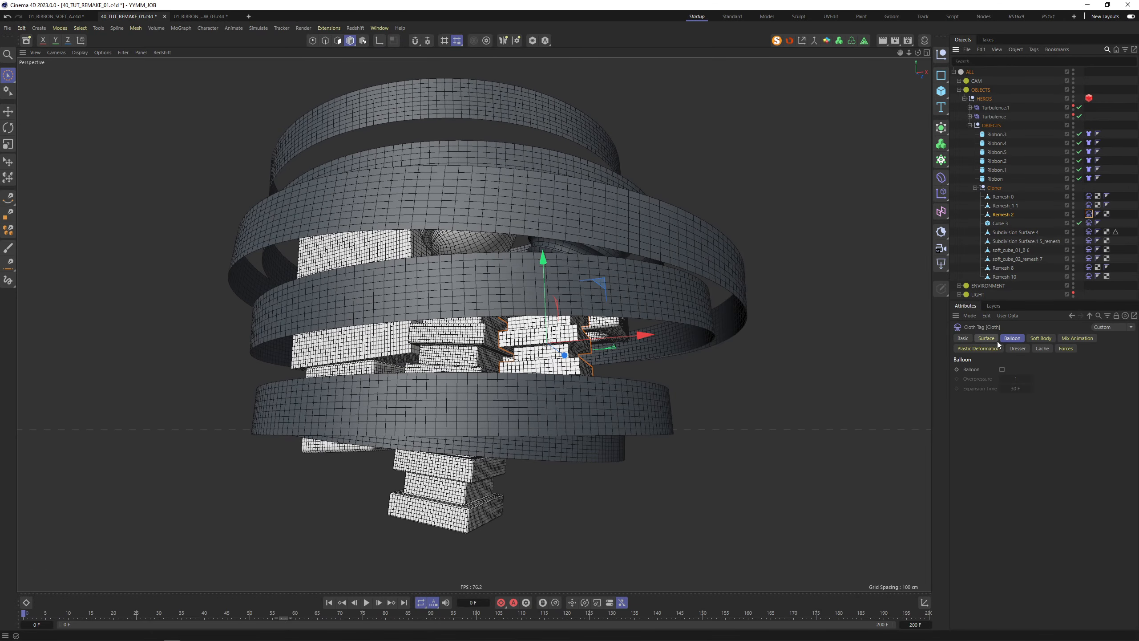
click(994, 340)
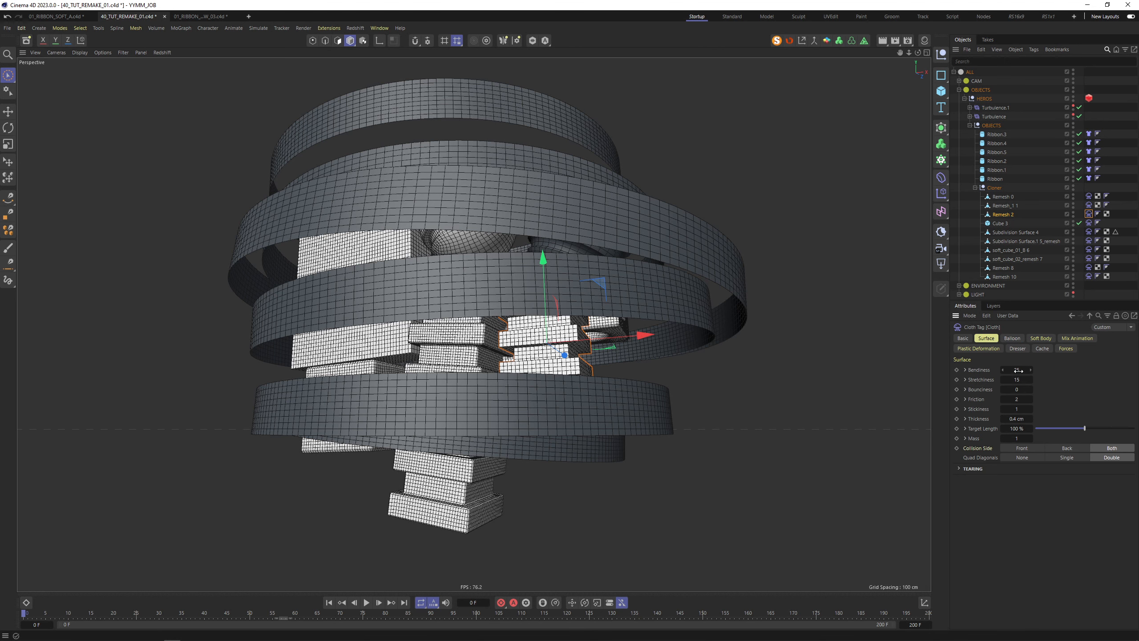
click(1040, 339)
click(1011, 339)
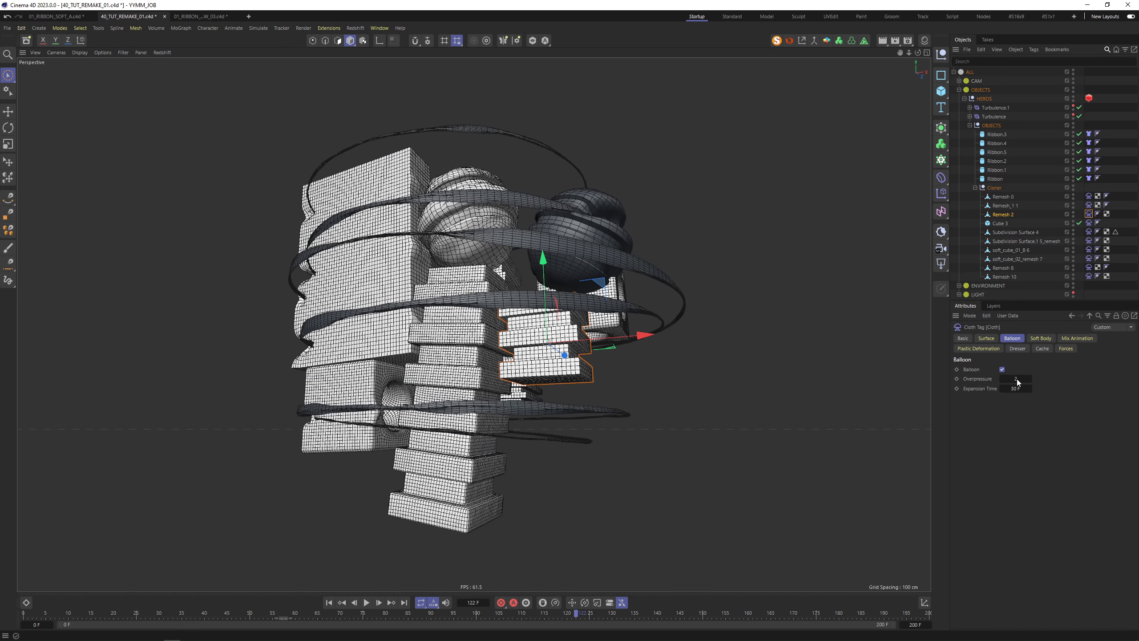
double_click(1016, 379)
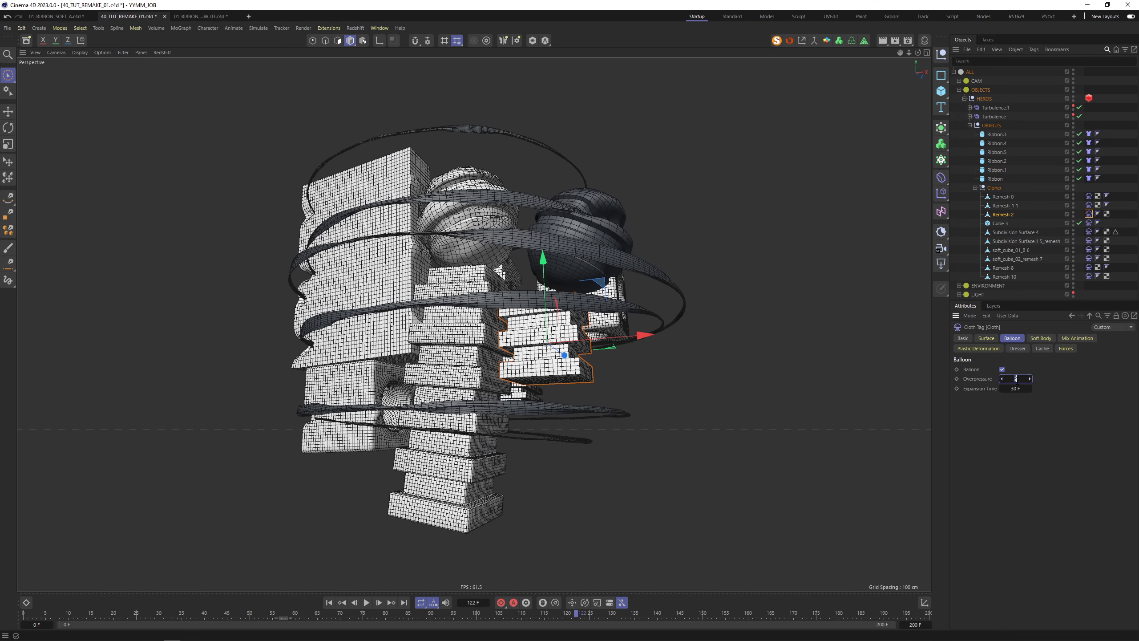
click(957, 379)
click(702, 613)
Set the block's cloth Surface Bendiness to 50 and move on to Stretchiness
click(995, 339)
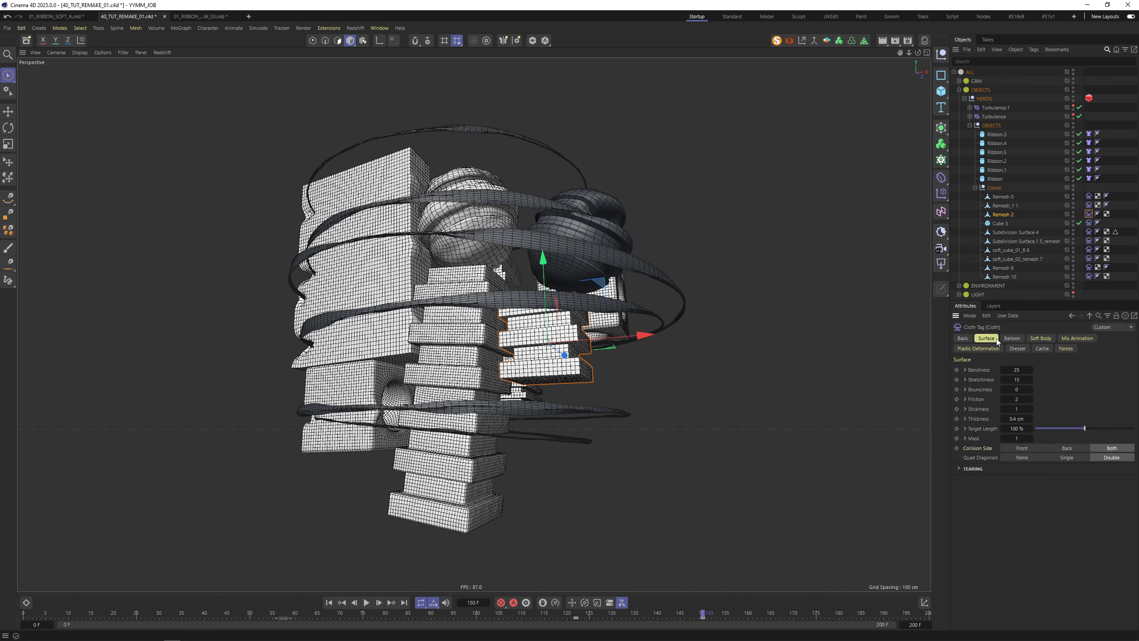
double_click(1018, 370)
text(50)
key(Tab)
text(50)
Play the cloth simulation and stop it at frame 69
alt+middle_drag(381, 345, 621, 270)
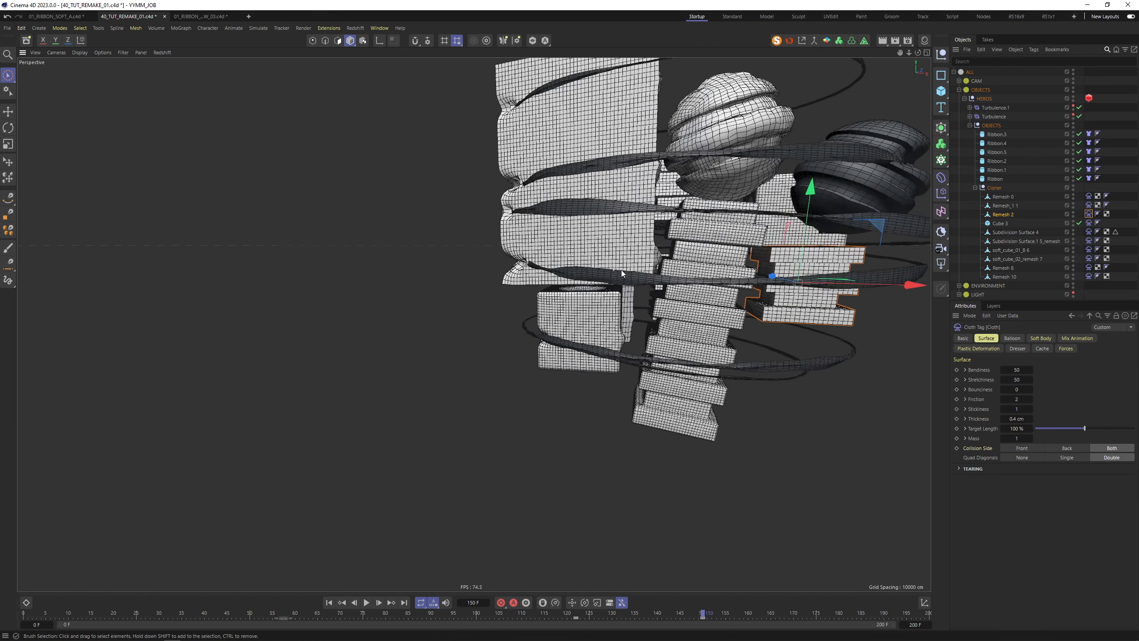
alt+drag(621, 270, 475, 332)
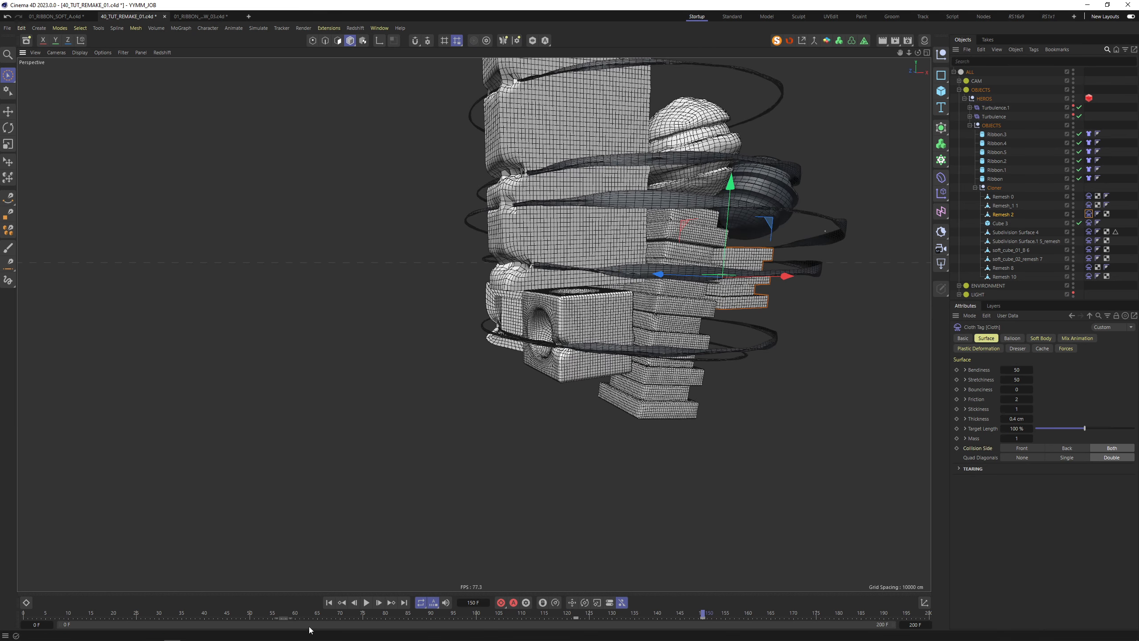
click(366, 602)
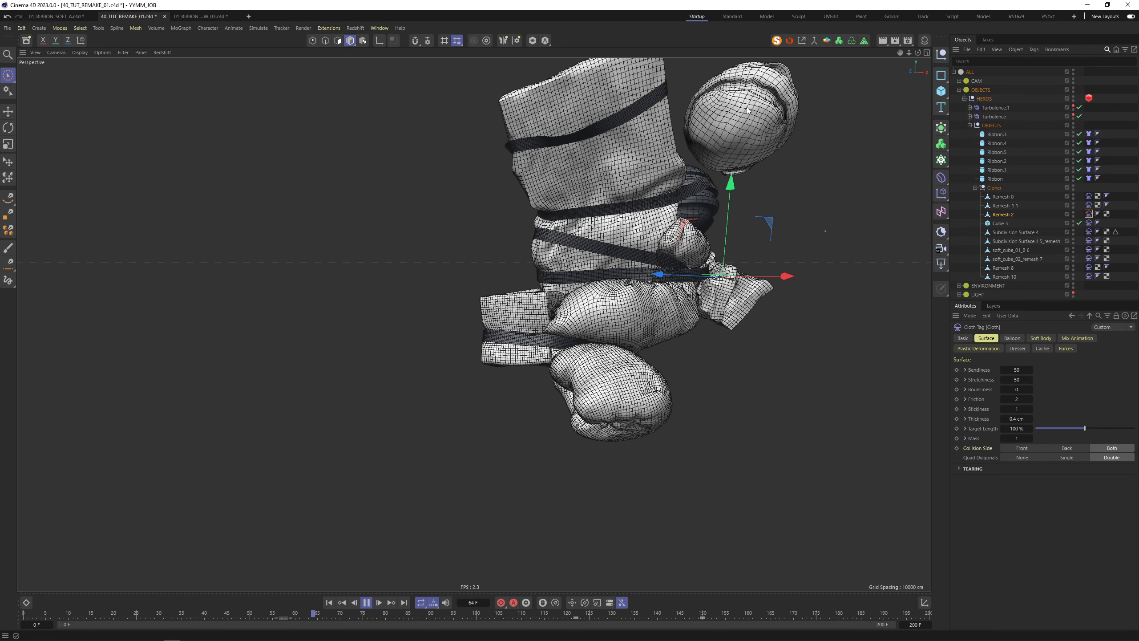
click(367, 602)
Inspect the deformed cluster from several angles, then select the dark sphere
scroll(662, 191, down, 2)
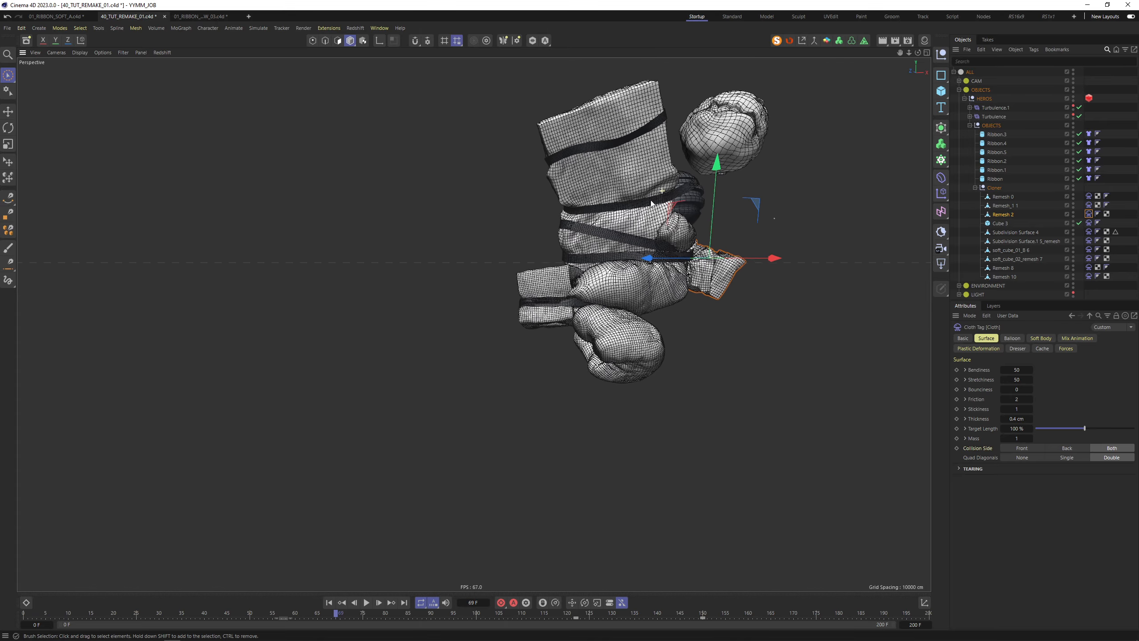
alt+drag(651, 203, 487, 211)
alt+right_drag(487, 211, 469, 242)
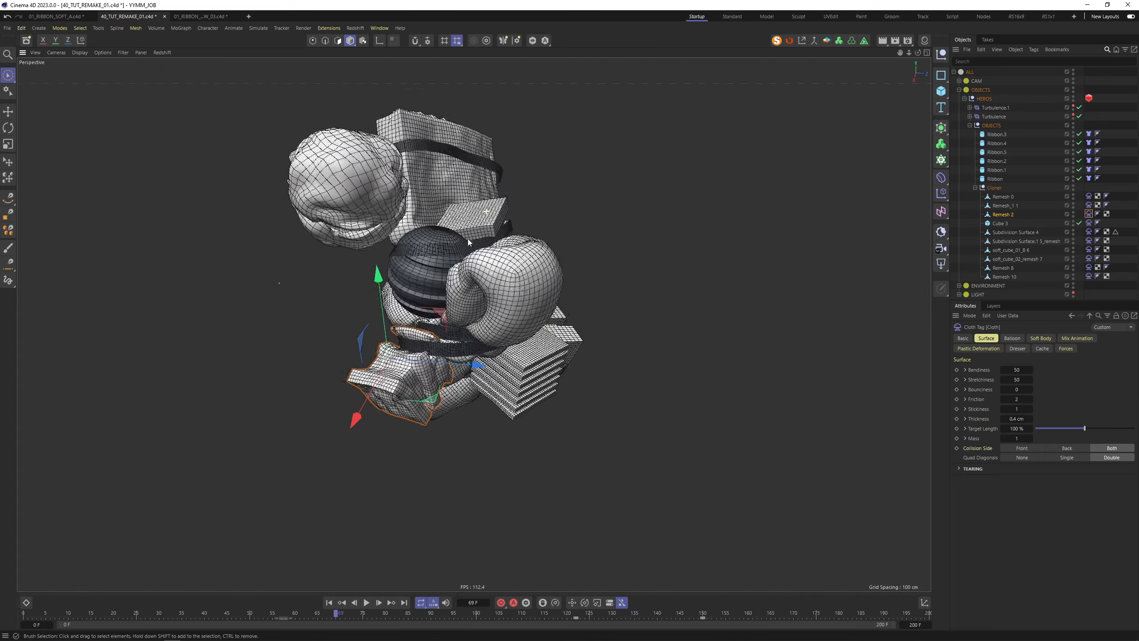
alt+drag(469, 243, 350, 385)
alt+drag(444, 375, 389, 374)
alt+drag(502, 354, 381, 340)
alt+middle_drag(660, 255, 601, 344)
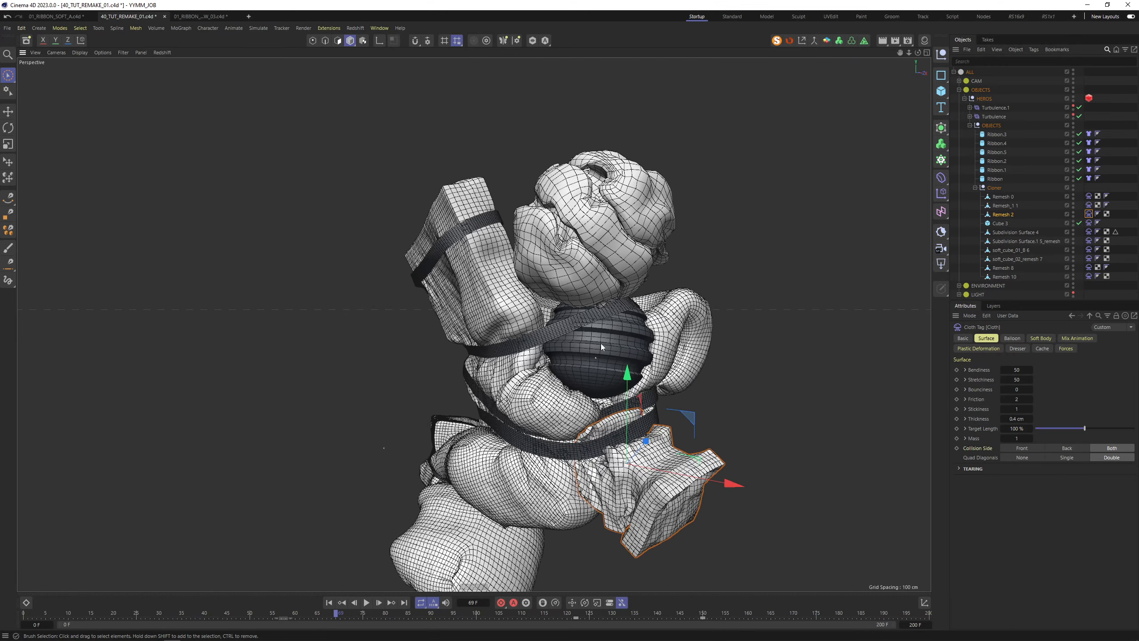
scroll(600, 344, up, 5)
click(589, 345)
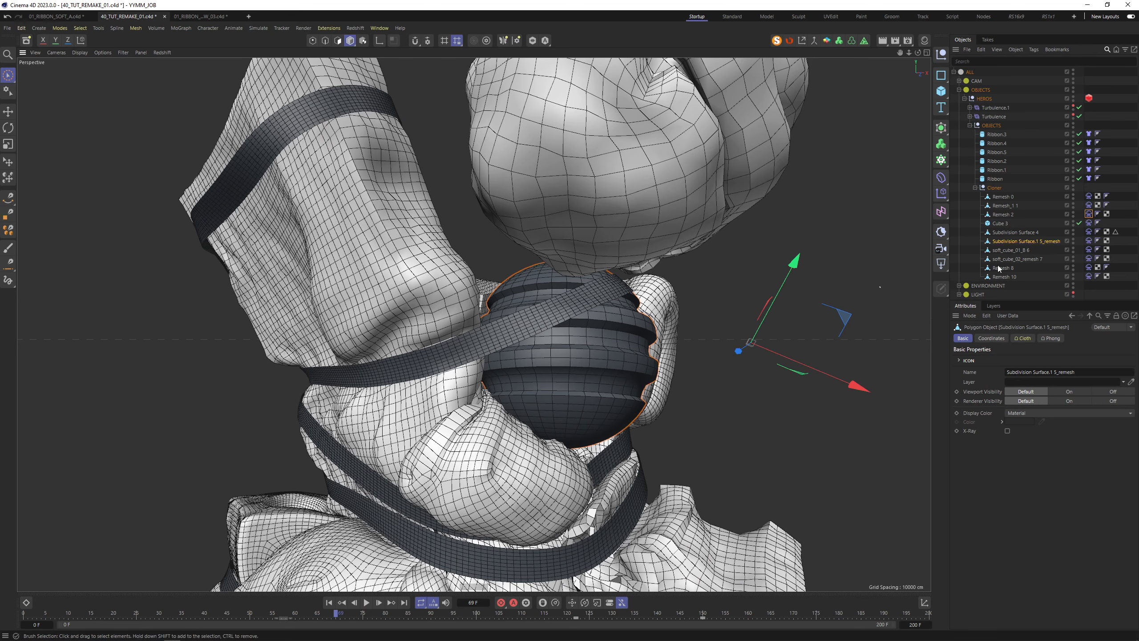
Open the dark sphere's Cloth tag and review its soft body and surface settings
click(1089, 242)
scroll(674, 272, up, 5)
mouse_move(674, 273)
alt+mouse_down()
mouse_move(577, 252)
mouse_move(623, 280)
mouse_move(678, 275)
alt+mouse_up()
scroll(650, 330, down, 1)
scroll(641, 339, down, 4)
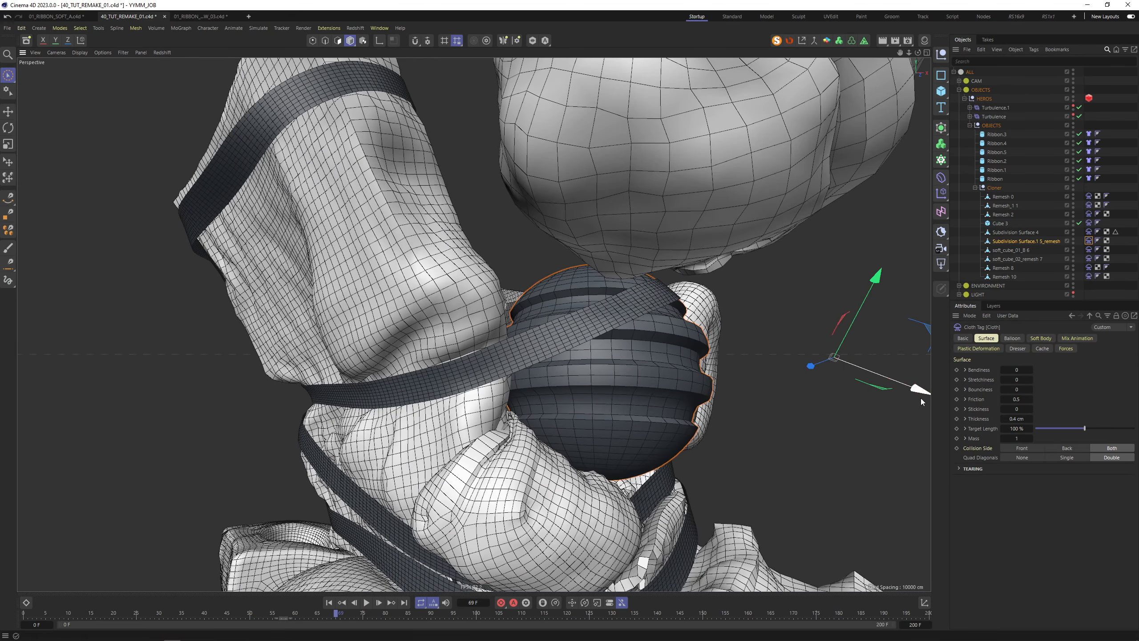
click(1044, 338)
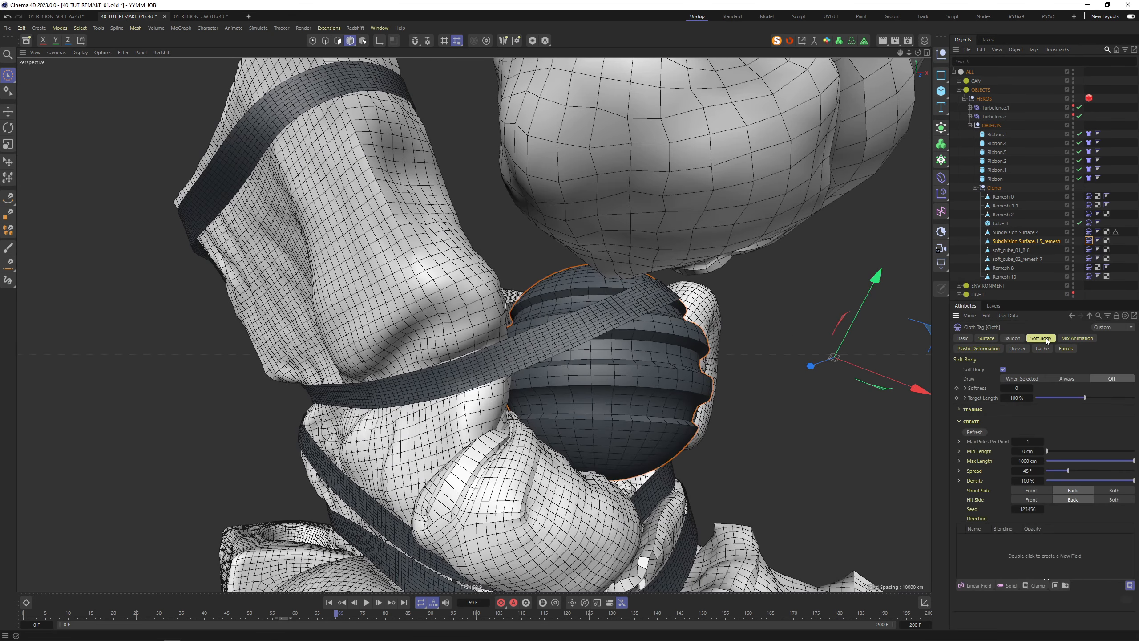
click(986, 338)
Set the sphere's Soft Body Softness to 1
scroll(649, 373, down, 4)
mouse_move(594, 344)
alt+mouse_down()
mouse_move(424, 361)
mouse_move(458, 391)
mouse_move(605, 380)
mouse_move(599, 351)
alt+mouse_up()
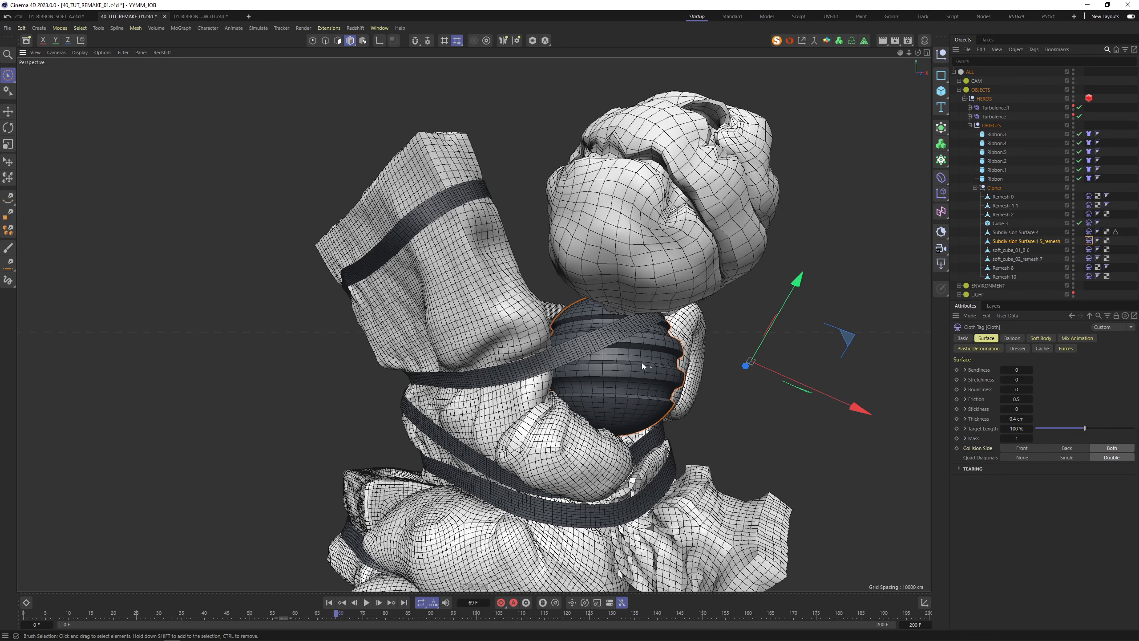
alt+drag(642, 363, 614, 367)
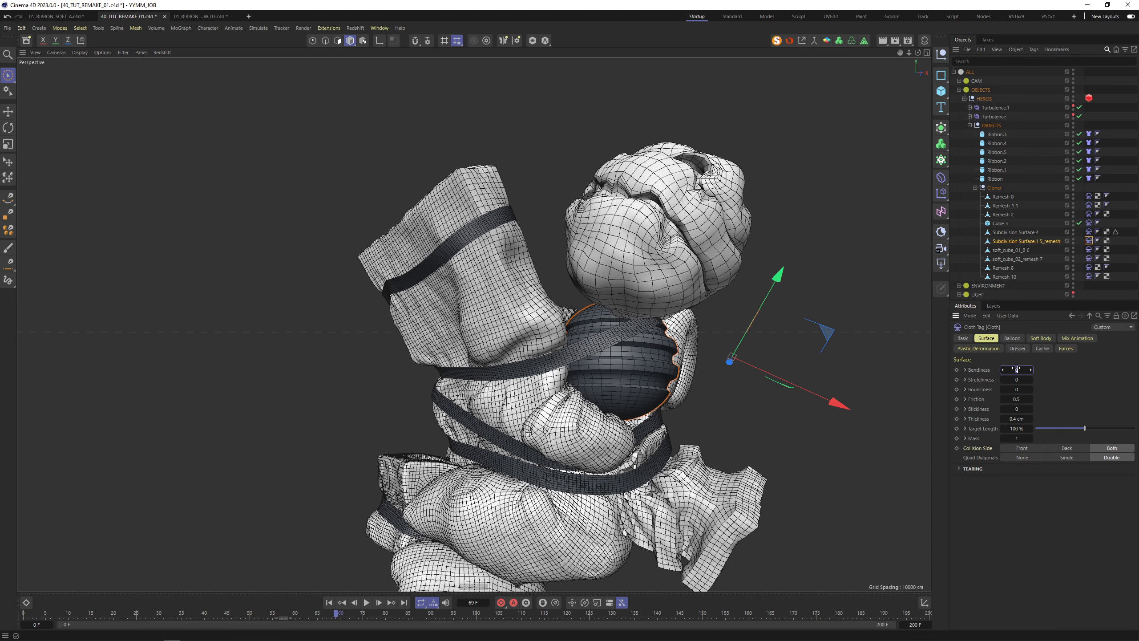
click(1041, 338)
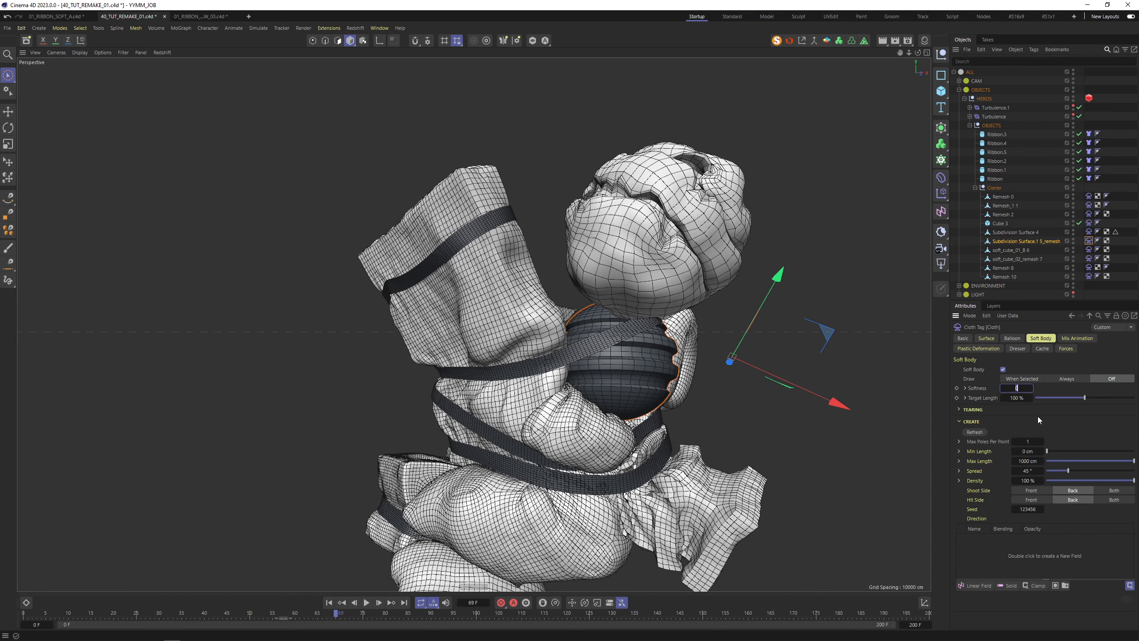
text(1)
key(Return)
Set the sphere's cloth Friction to 1
alt+drag(606, 392, 542, 340)
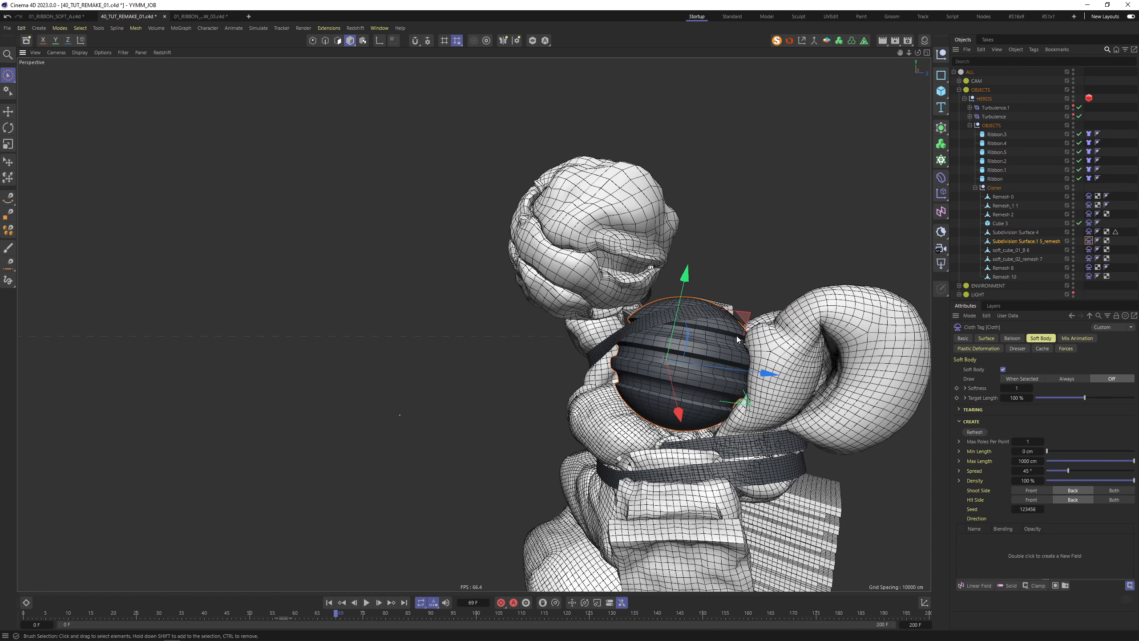
click(988, 339)
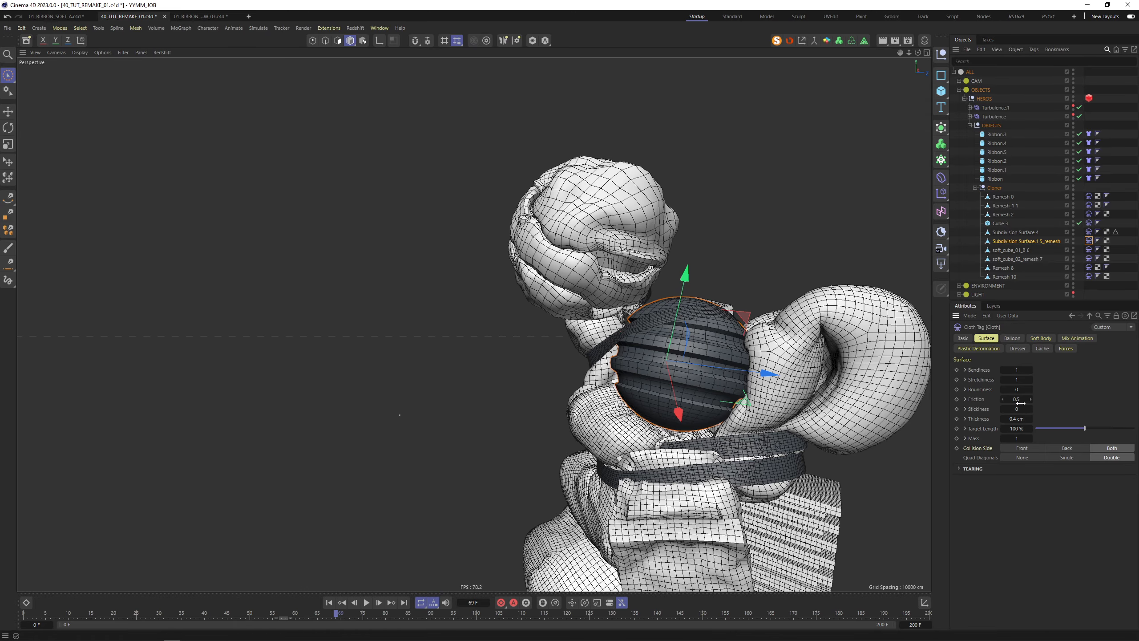
click(1017, 399)
text(1)
alt+drag(686, 326, 645, 280)
Select soft_cube_02_remesh 7 and open its Cloth tag's soft body and Balloon settings
click(645, 279)
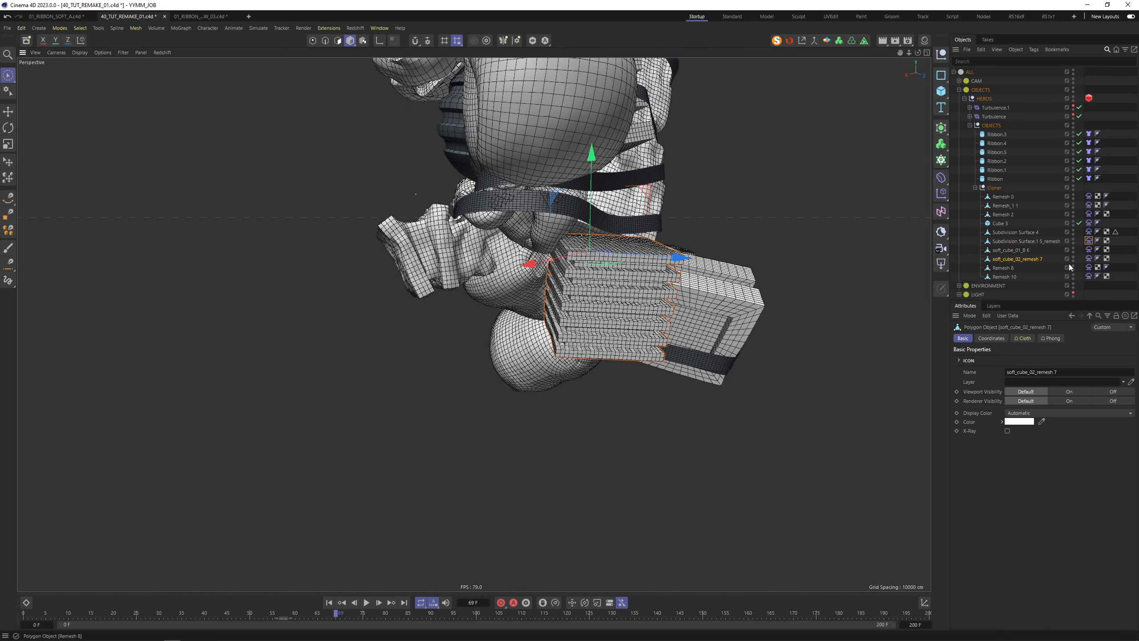
click(1088, 259)
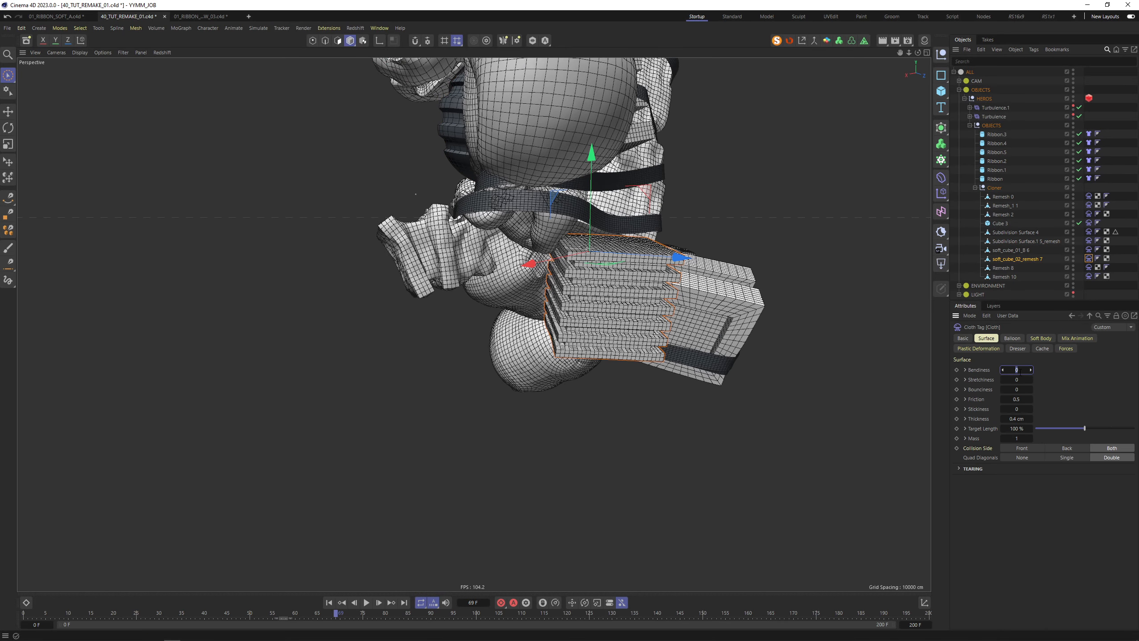
click(1040, 338)
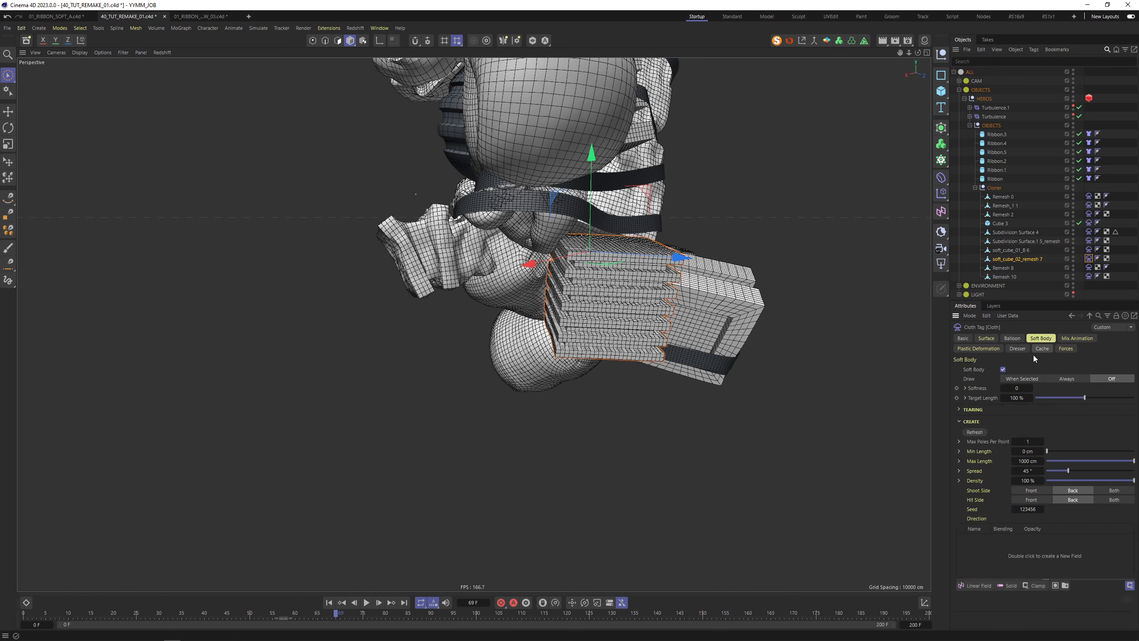
click(1016, 388)
click(1012, 338)
Key Balloon Overpressure 1 at frame 15
click(1016, 378)
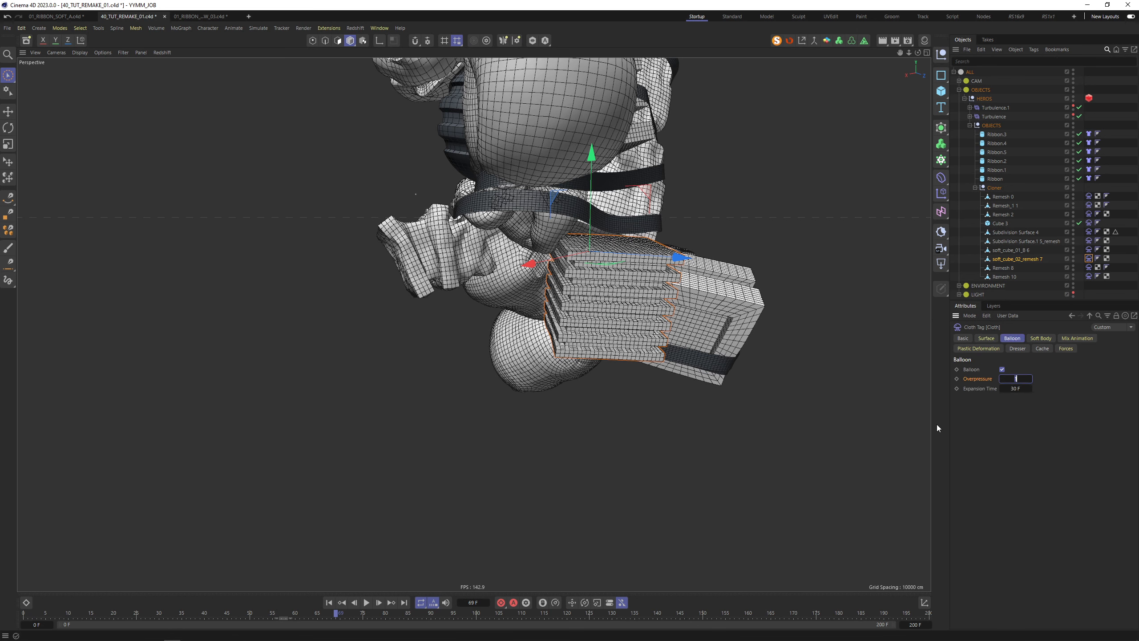
click(93, 613)
click(957, 379)
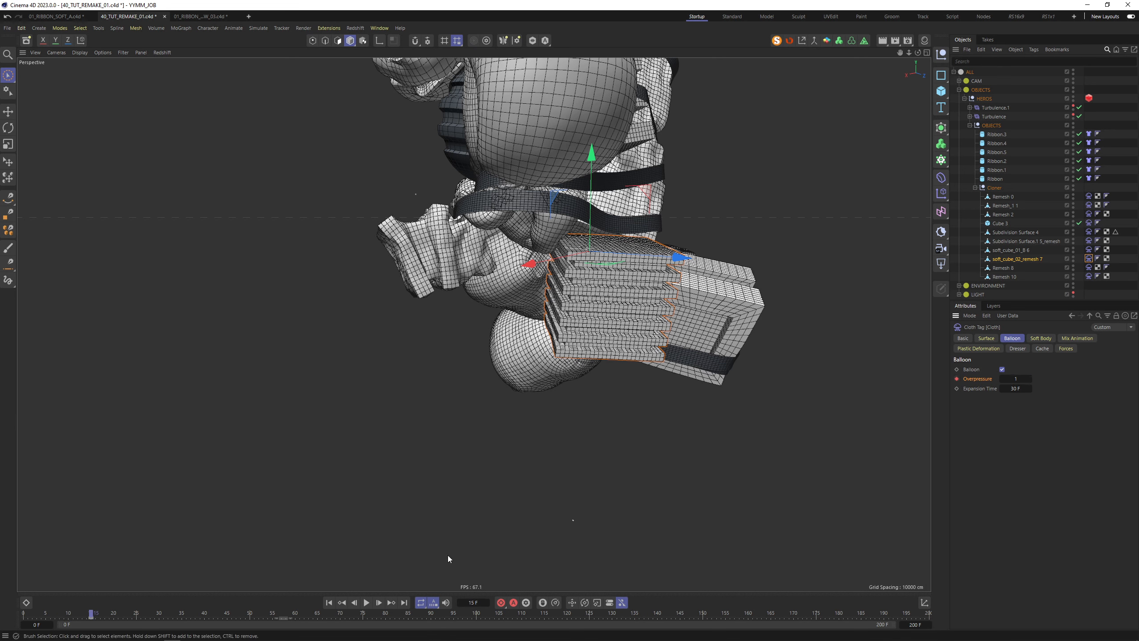
Key Overpressure 4 at frame 200, then rewind to frame 0
click(927, 614)
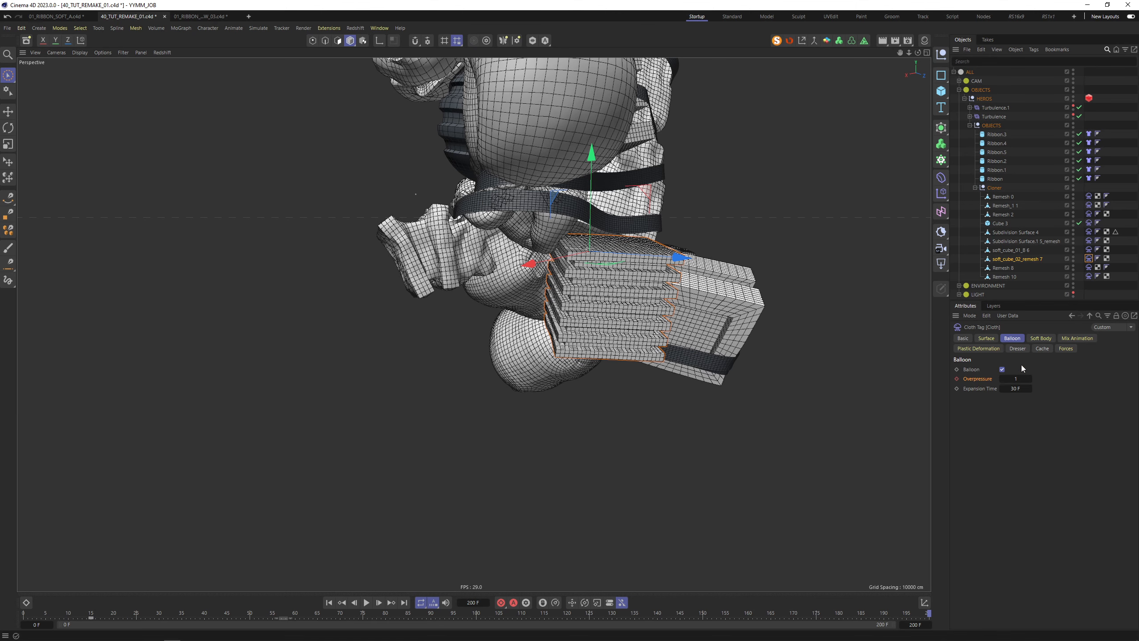
click(1017, 379)
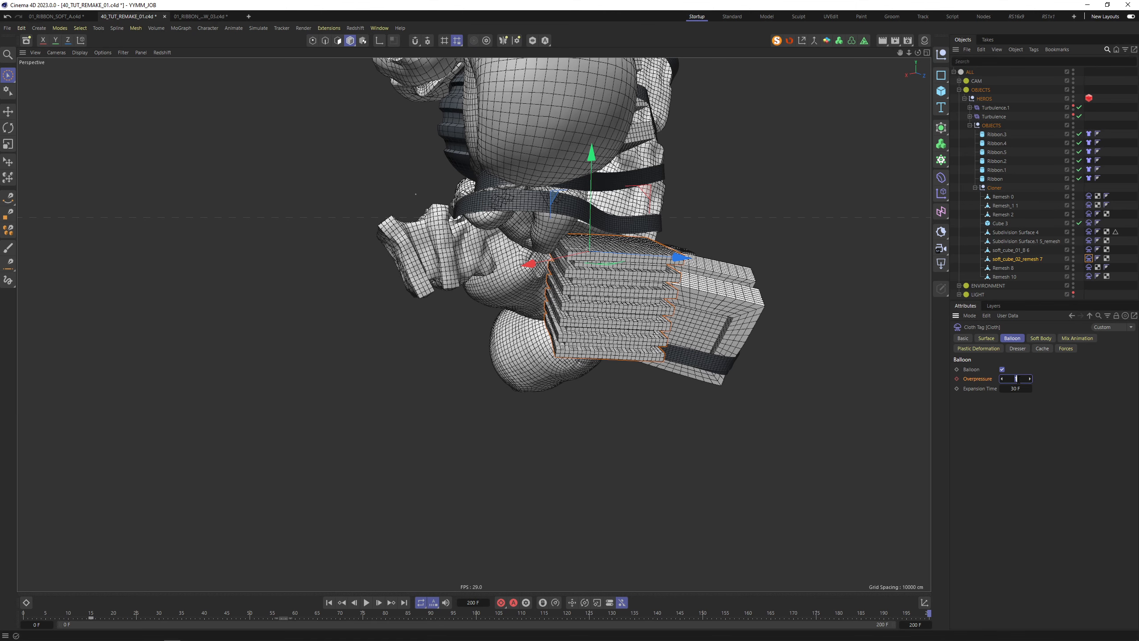
text(4)
click(957, 378)
alt+drag(718, 217, 614, 233)
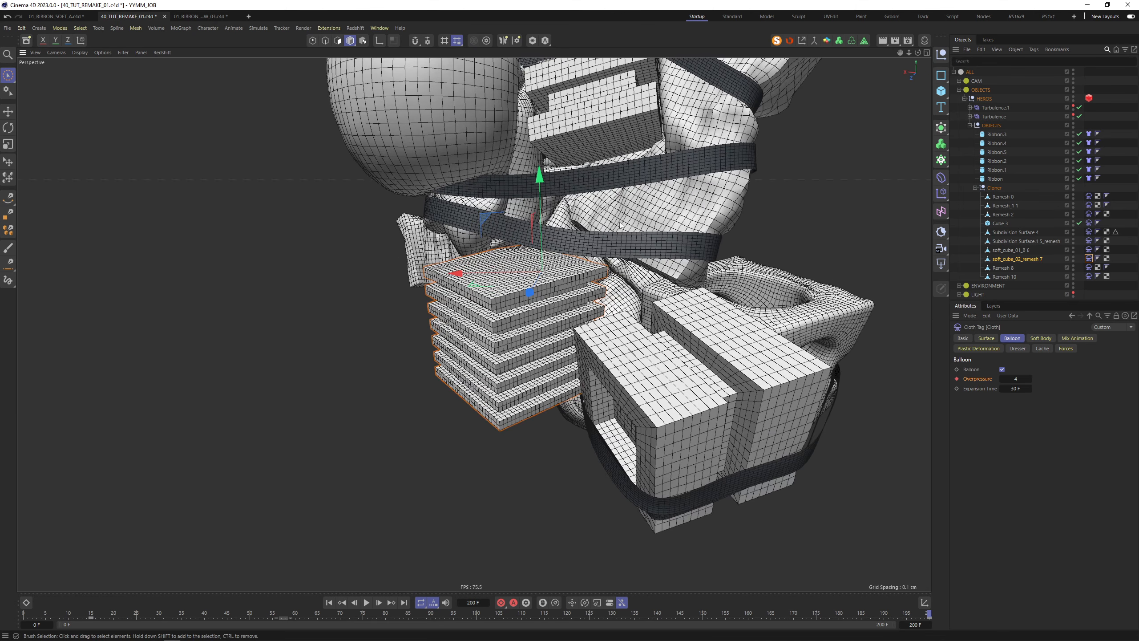
click(329, 602)
Run the simulation to frame 41 and orbit closely around the bundle and dark ball
key(h)
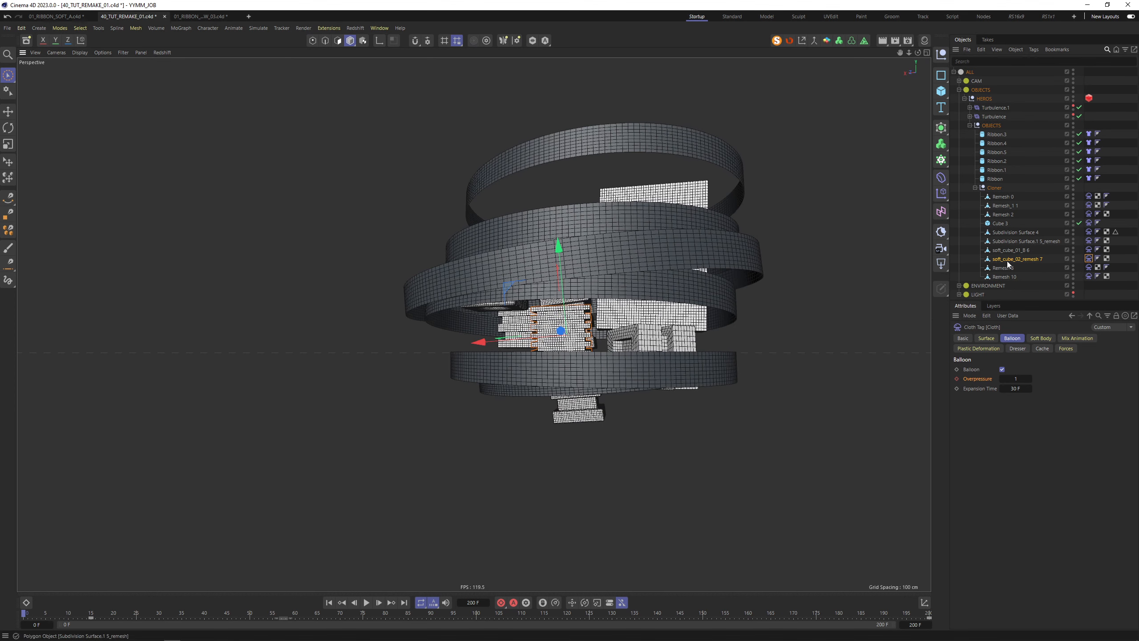
click(366, 602)
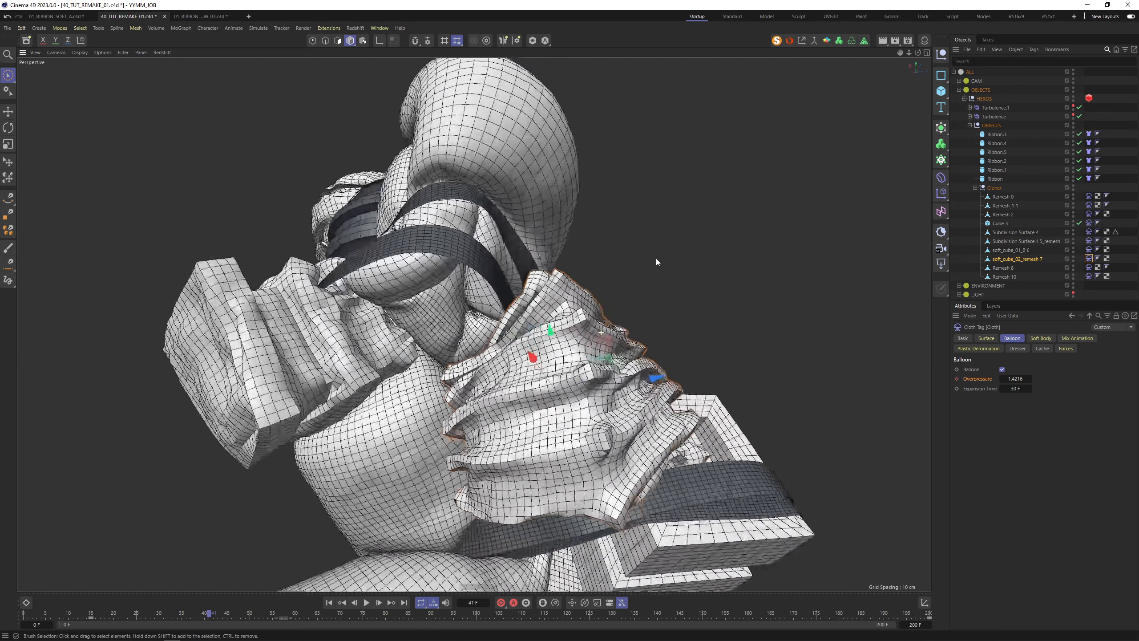
alt+drag(656, 258, 220, 297)
scroll(434, 228, up, 5)
alt+drag(436, 226, 481, 225)
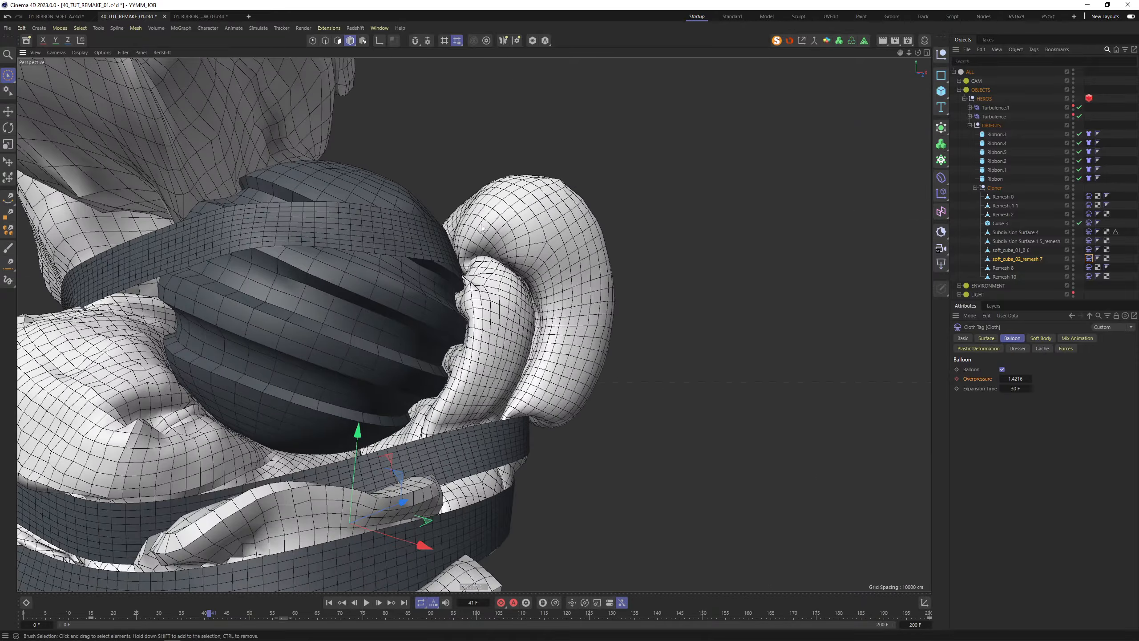
scroll(385, 210, up, 4)
alt+drag(386, 210, 399, 201)
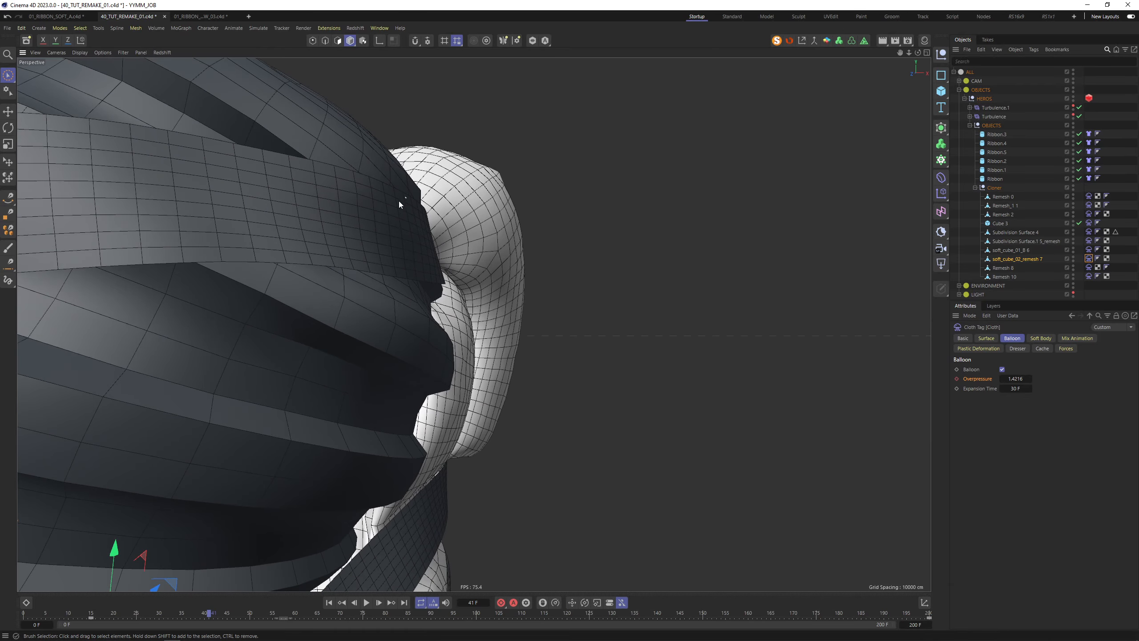
scroll(387, 240, down, 5)
alt+drag(360, 237, 312, 258)
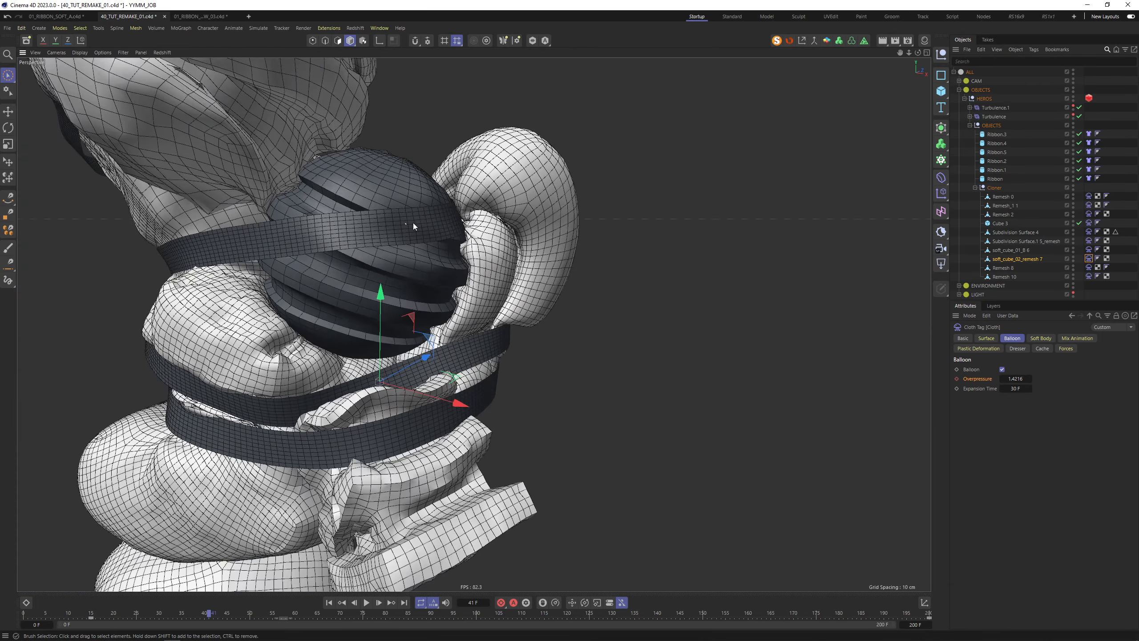
View the bundle from lower and higher angles, then select the Remesh 10 box stack
scroll(413, 223, down, 3)
mouse_move(437, 209)
alt+mouse_down()
mouse_move(350, 242)
mouse_move(444, 205)
mouse_move(274, 218)
mouse_move(419, 216)
alt+mouse_up()
alt+drag(505, 223, 516, 157)
alt+middle_drag(520, 394, 522, 243)
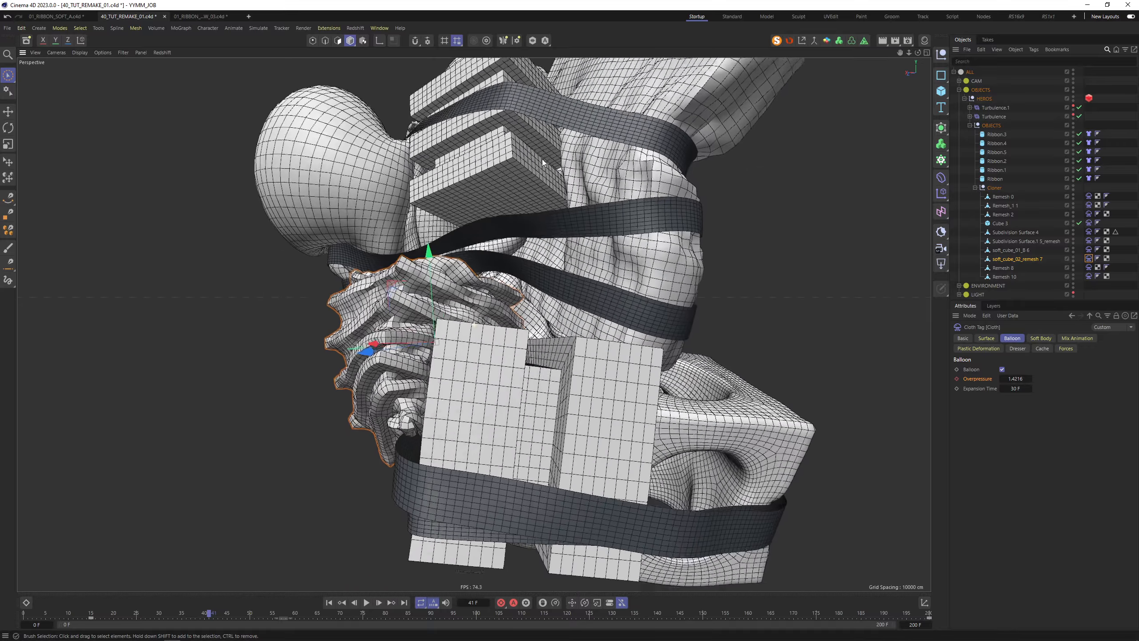
mouse_move(523, 243)
alt+mouse_down()
mouse_move(532, 258)
mouse_move(522, 255)
mouse_move(524, 225)
mouse_move(530, 261)
alt+mouse_up()
scroll(520, 262, down, 3)
alt+drag(509, 369, 594, 323)
alt+drag(520, 216, 477, 205)
click(480, 202)
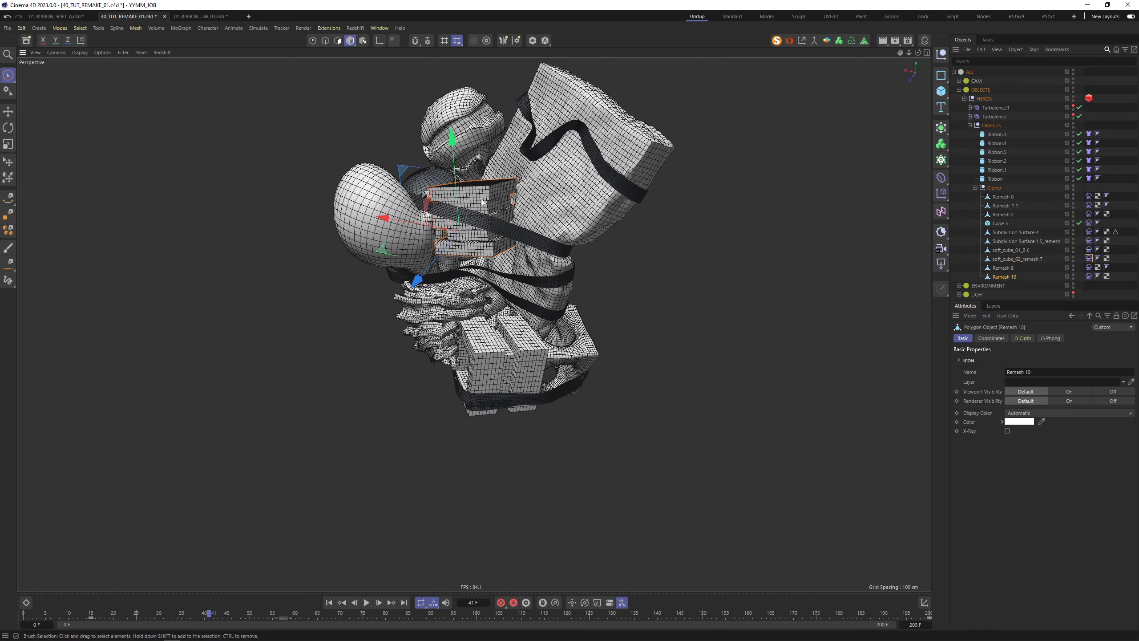
Commit the Softness value in Remesh 10's Cloth soft body settings, then deselect it
click(1089, 277)
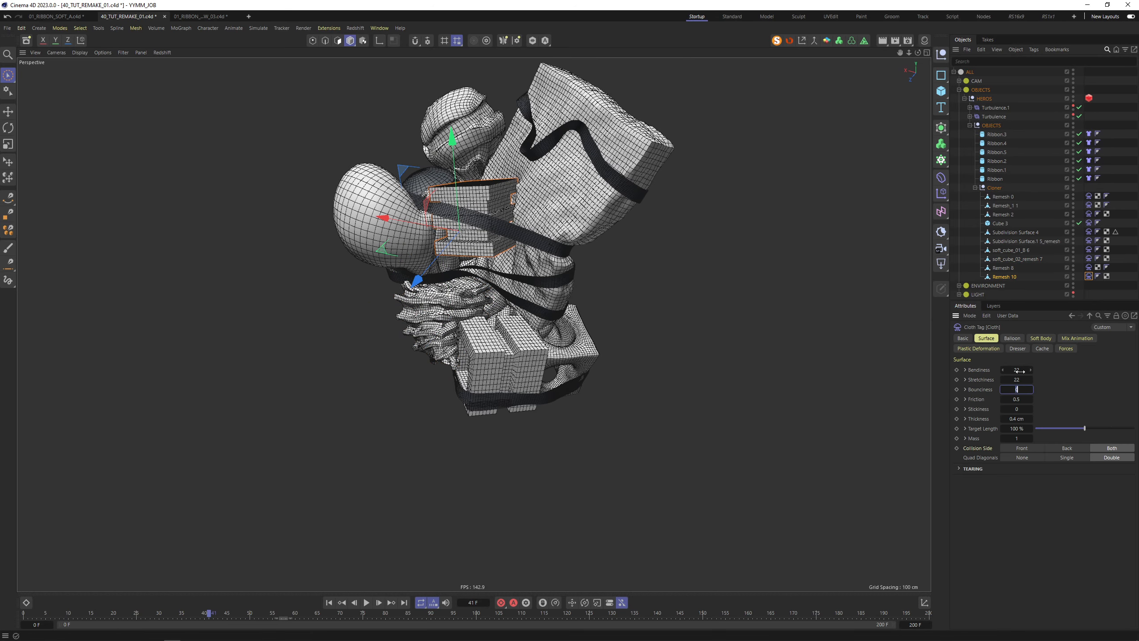
click(1041, 338)
key(Tab)
click(624, 283)
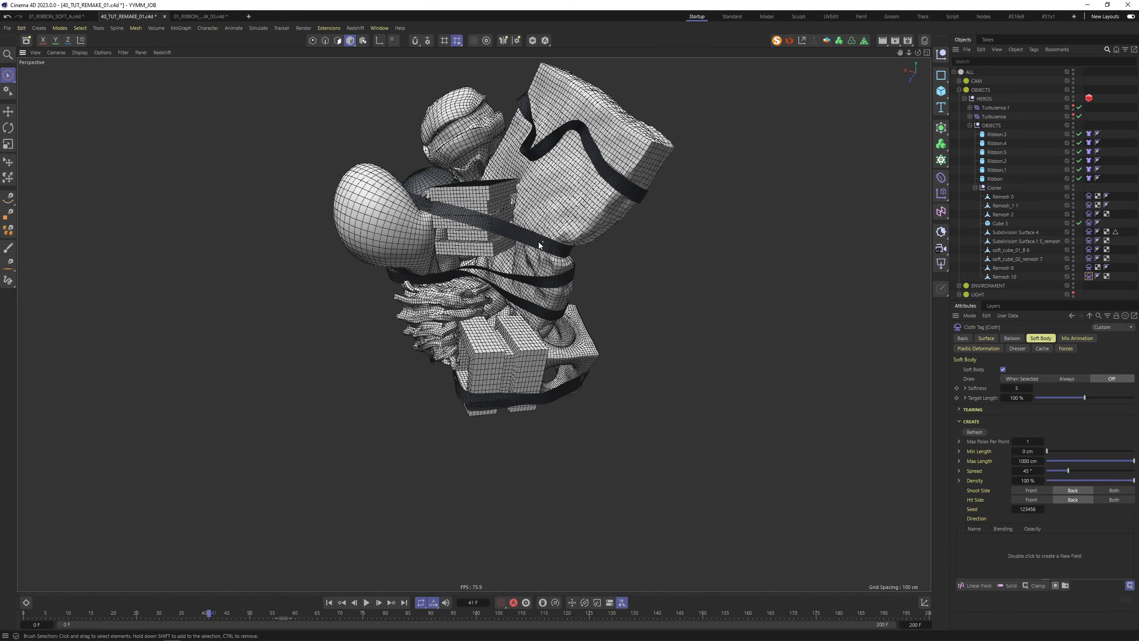
Orbit and zoom around the stacked boxes from low front and top angles
mouse_move(509, 211)
alt+mouse_down()
mouse_move(600, 226)
mouse_move(495, 203)
alt+mouse_up()
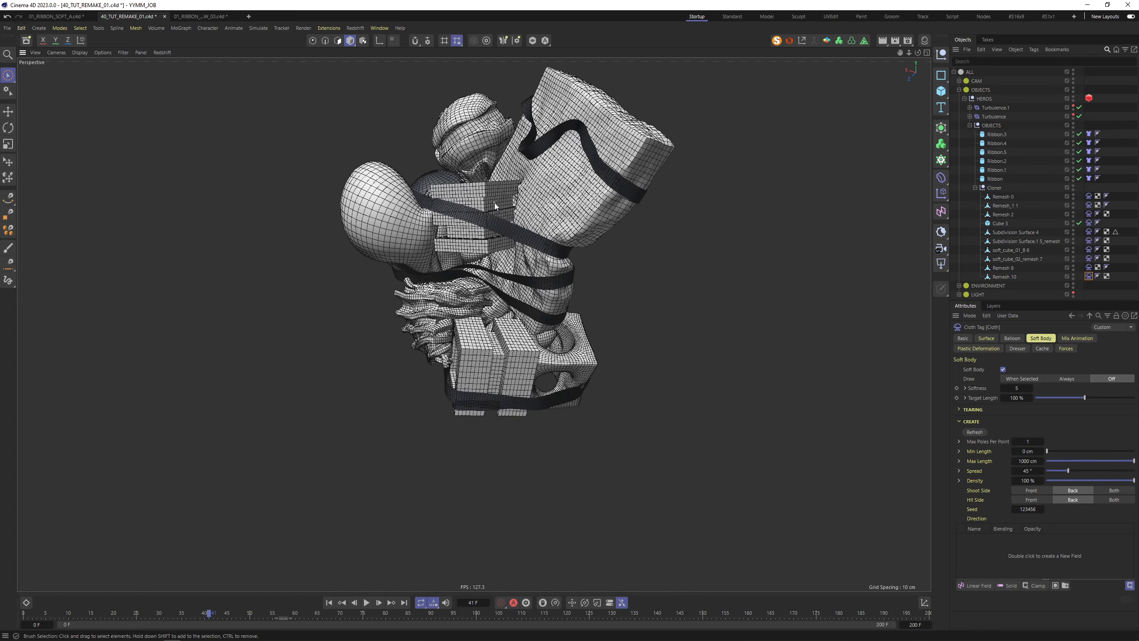
scroll(495, 203, up, 5)
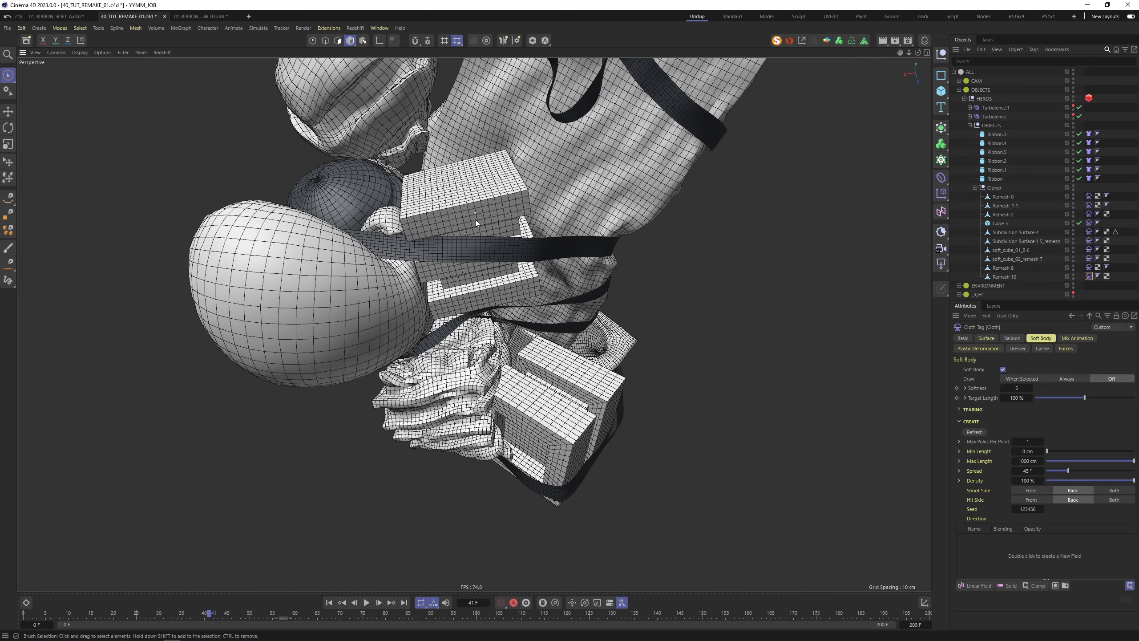
scroll(475, 219, up, 5)
alt+drag(475, 219, 536, 225)
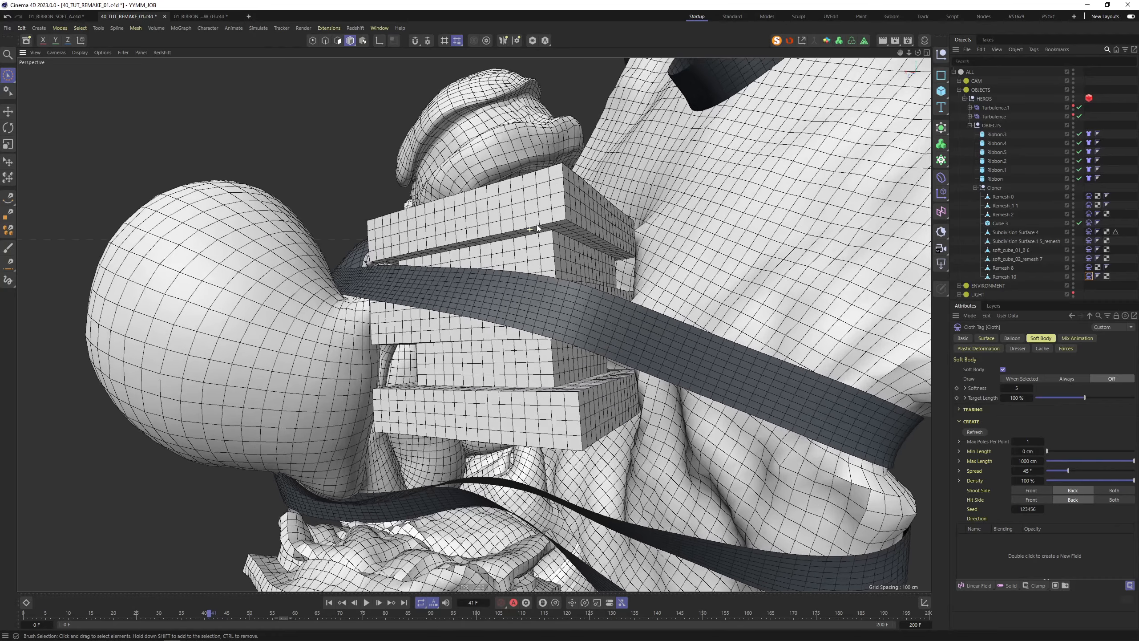
scroll(610, 217, up, 3)
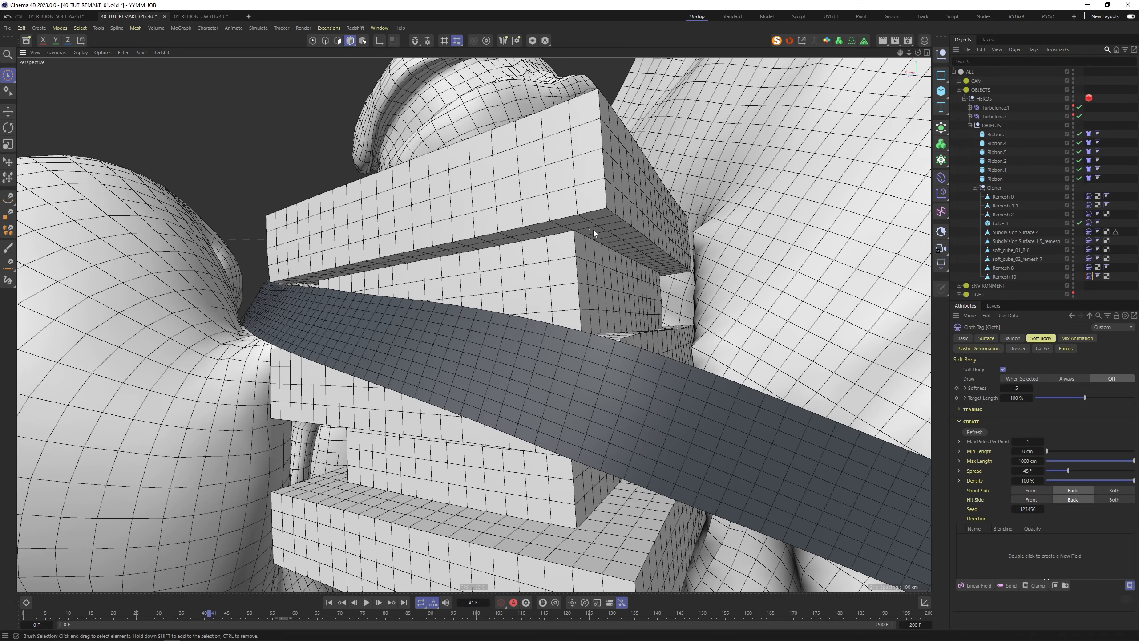
scroll(611, 223, down, 5)
alt+drag(610, 223, 569, 203)
scroll(569, 202, up, 7)
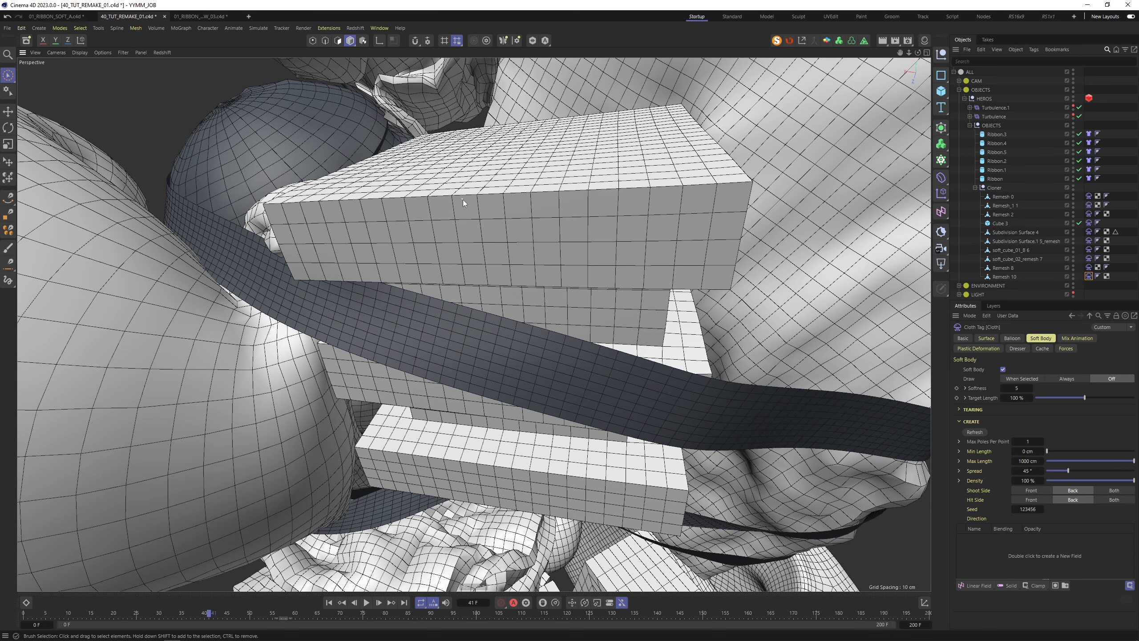
Rewind to frame 0, select Remesh 10 and dolly in close on it
key(shift+f)
scroll(539, 348, down, 5)
alt+drag(540, 348, 497, 285)
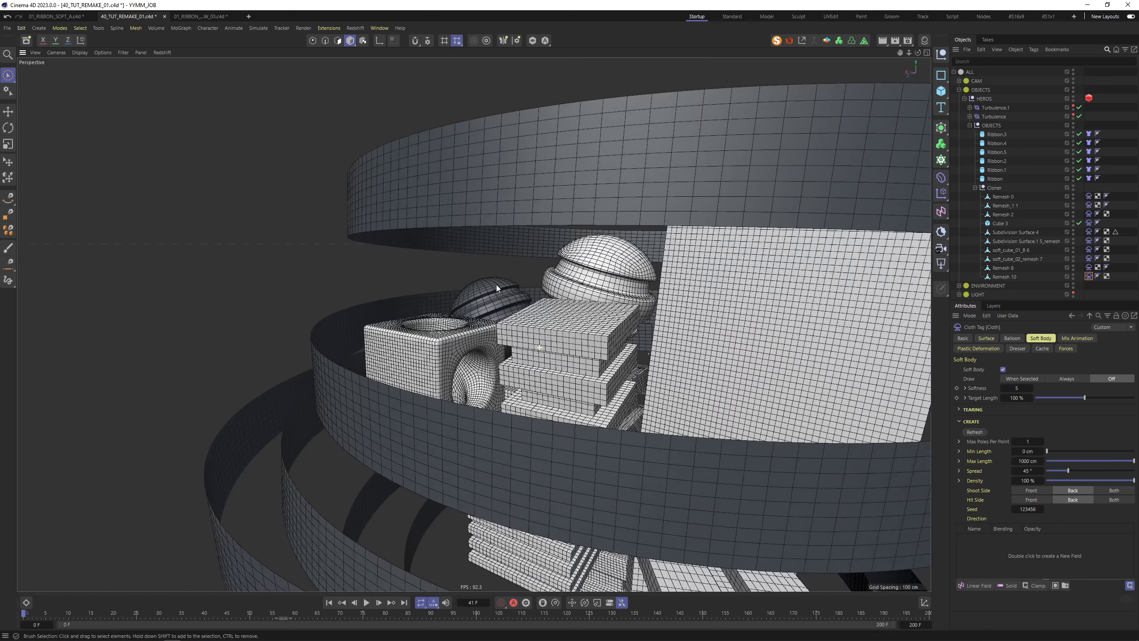
click(596, 337)
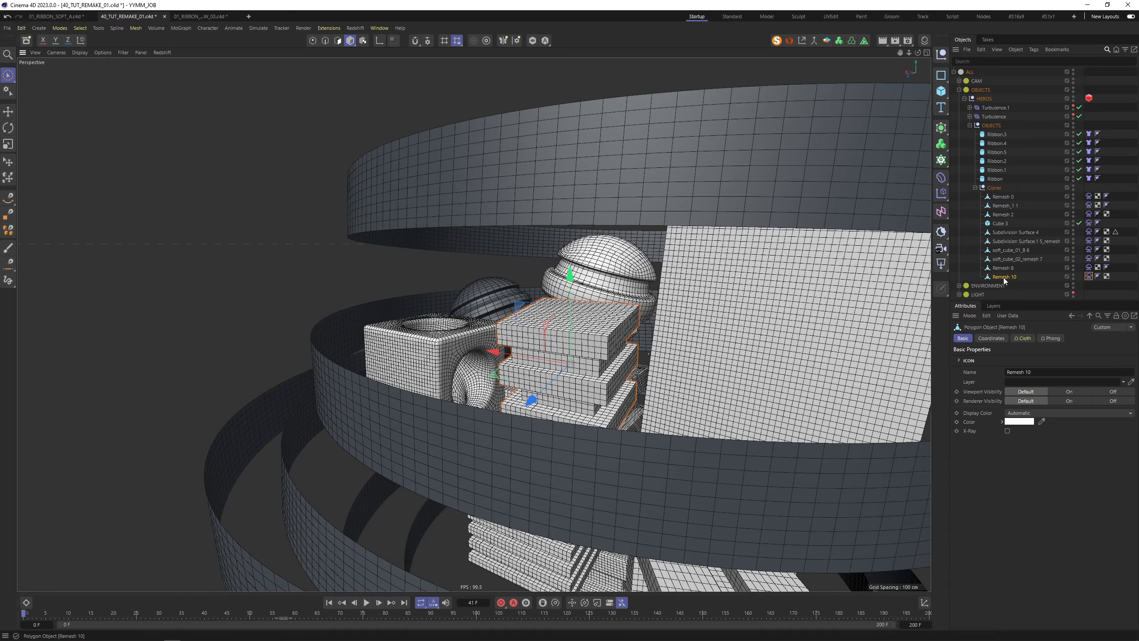
alt+drag(682, 310, 505, 373)
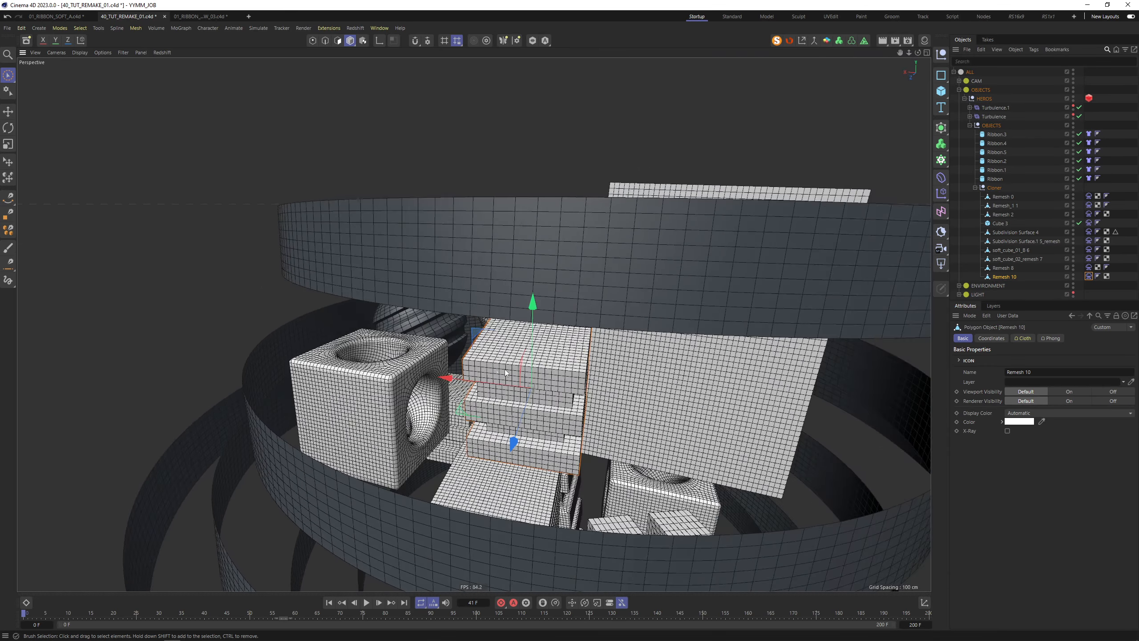
alt+right_drag(550, 390, 551, 331)
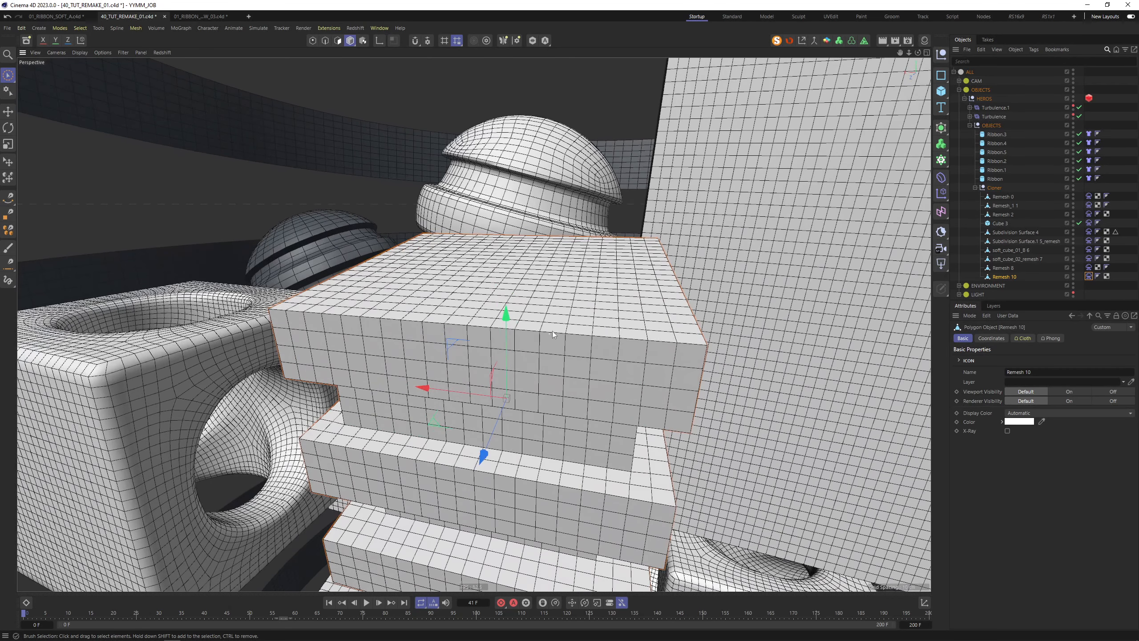
Add a Bevel deformer to the scene through the Commander search
click(8, 74)
double_click(1030, 358)
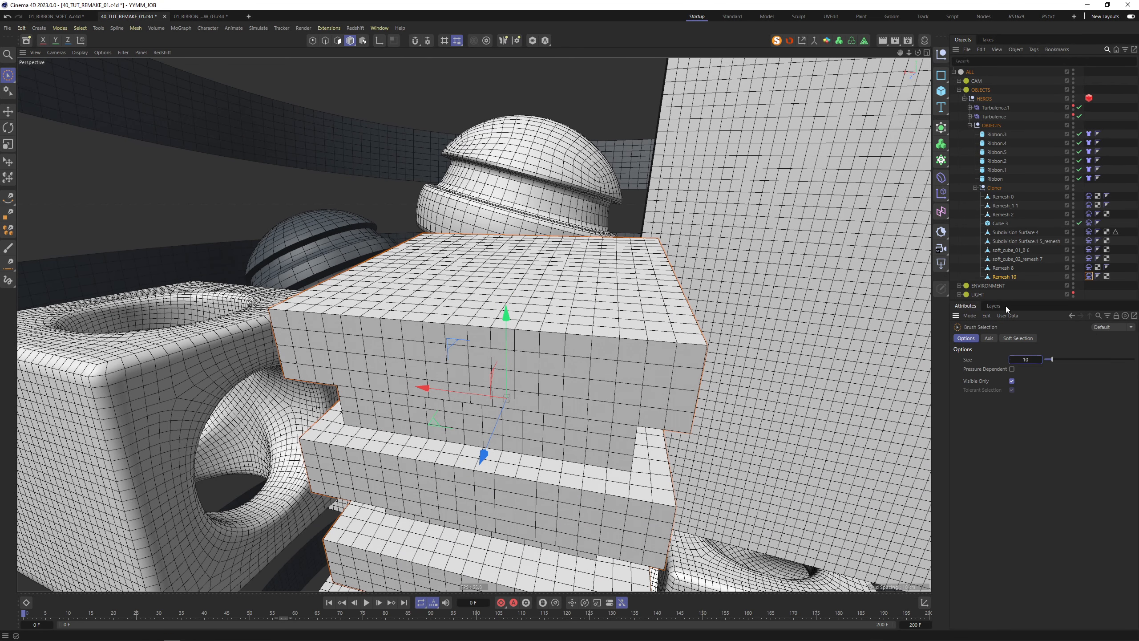
key(shift+c)
text(tur)
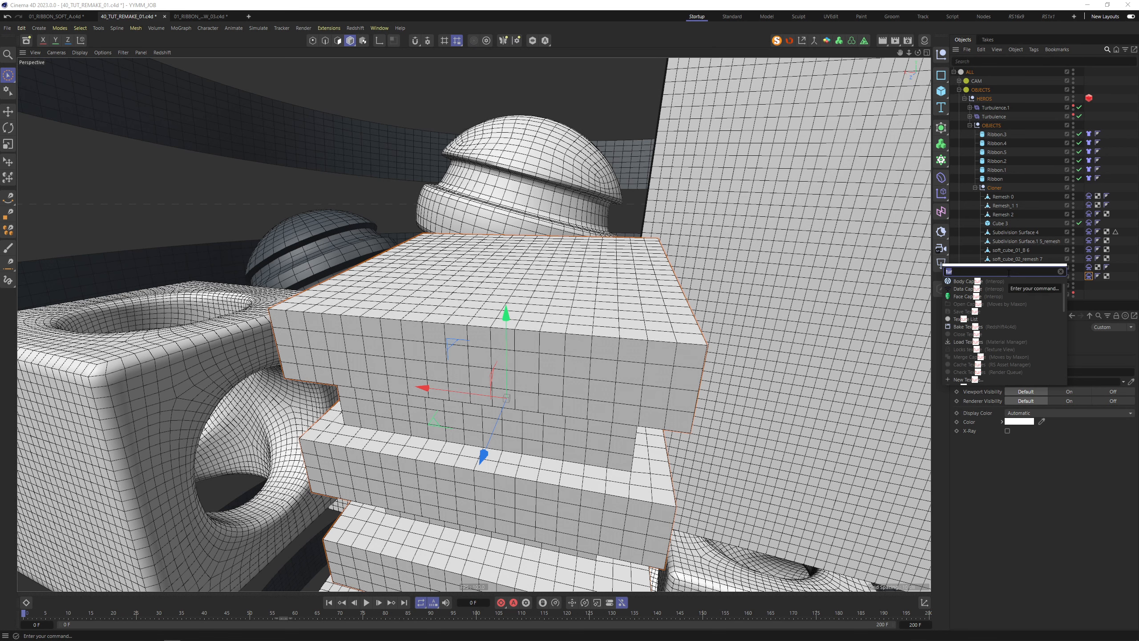
key(BackSpace)
text(bev)
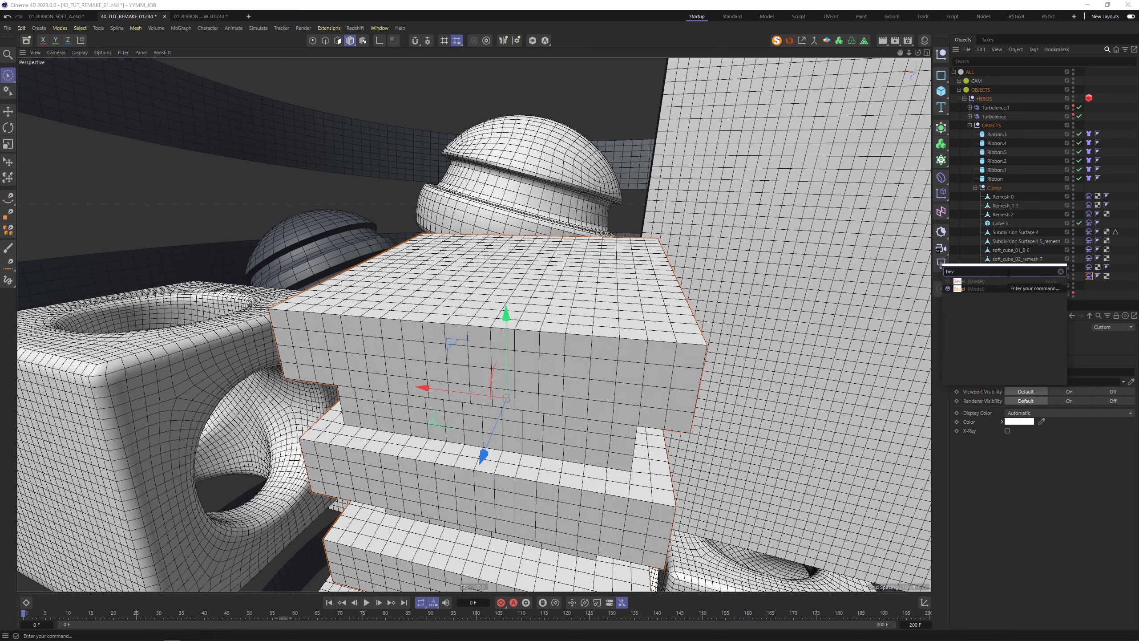
key(Return)
Parent the Bevel under Remesh 10 and try a 0.5 cm offset with 0 subdivisions
click(1009, 277)
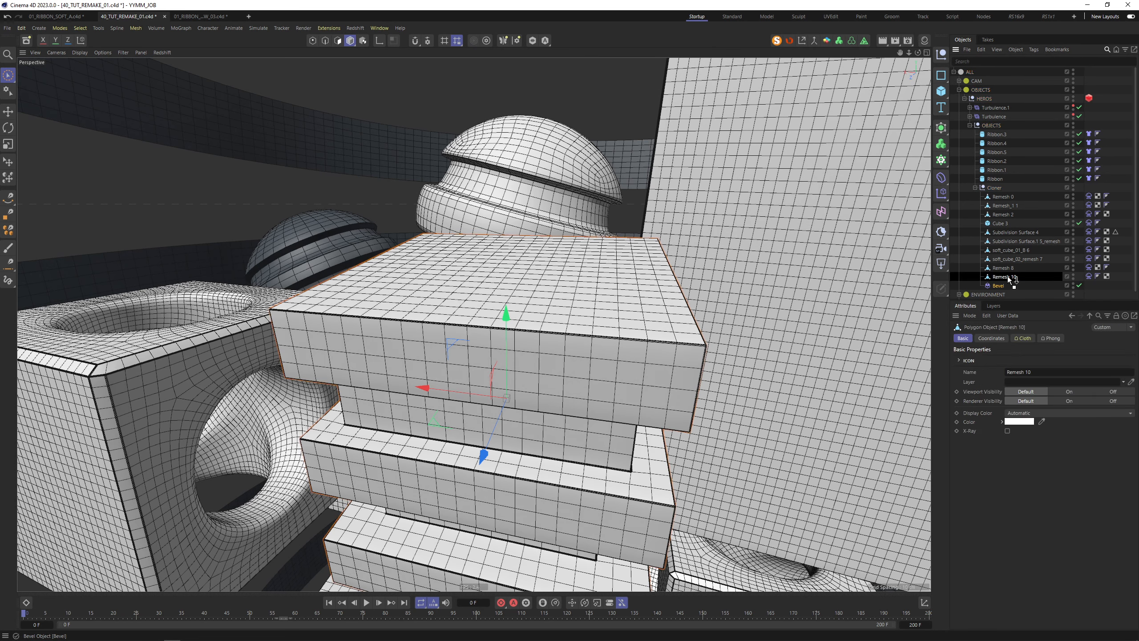
drag(1013, 278, 1011, 277)
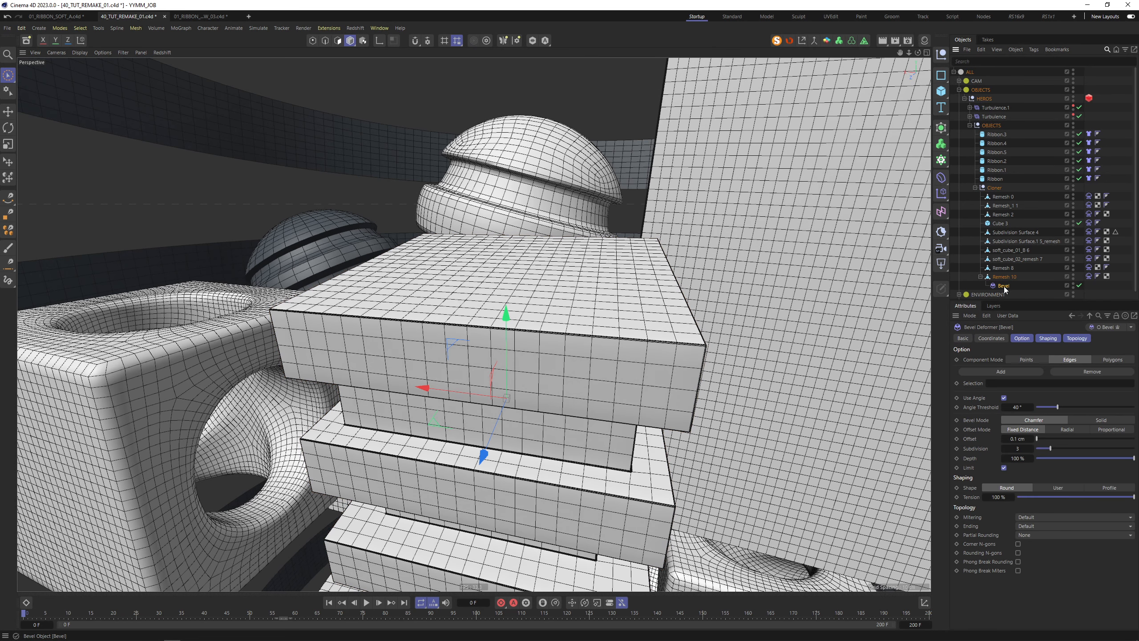
double_click(1021, 439)
text(0.5)
key(Tab)
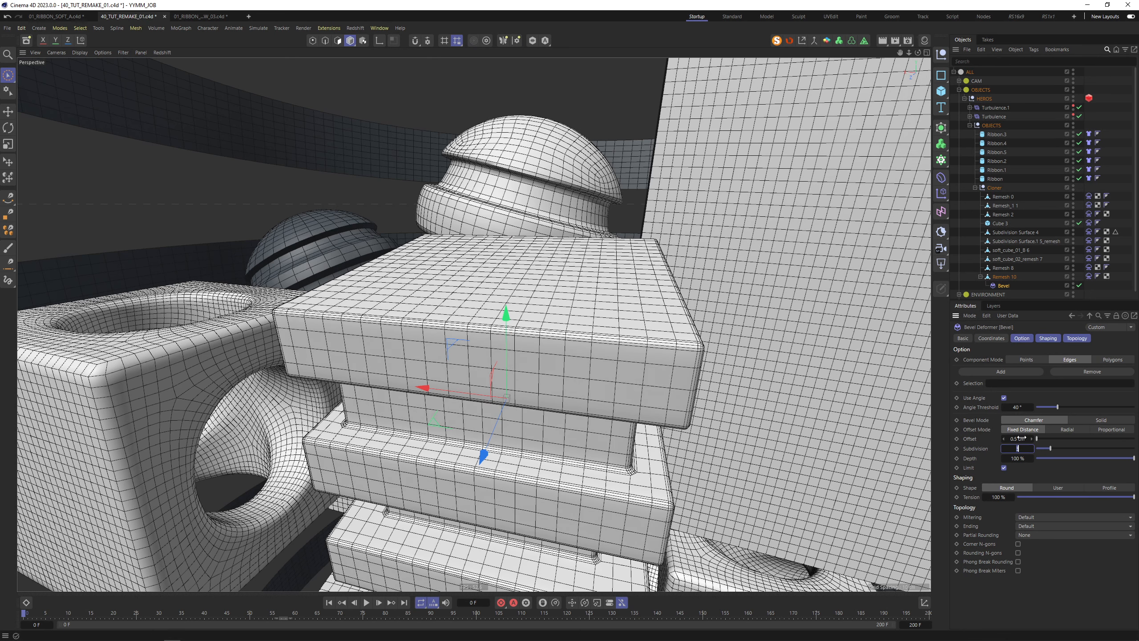
text(0)
key(Return)
Settle the bevel at 0.4 cm offset with 1 subdivision
click(1018, 438)
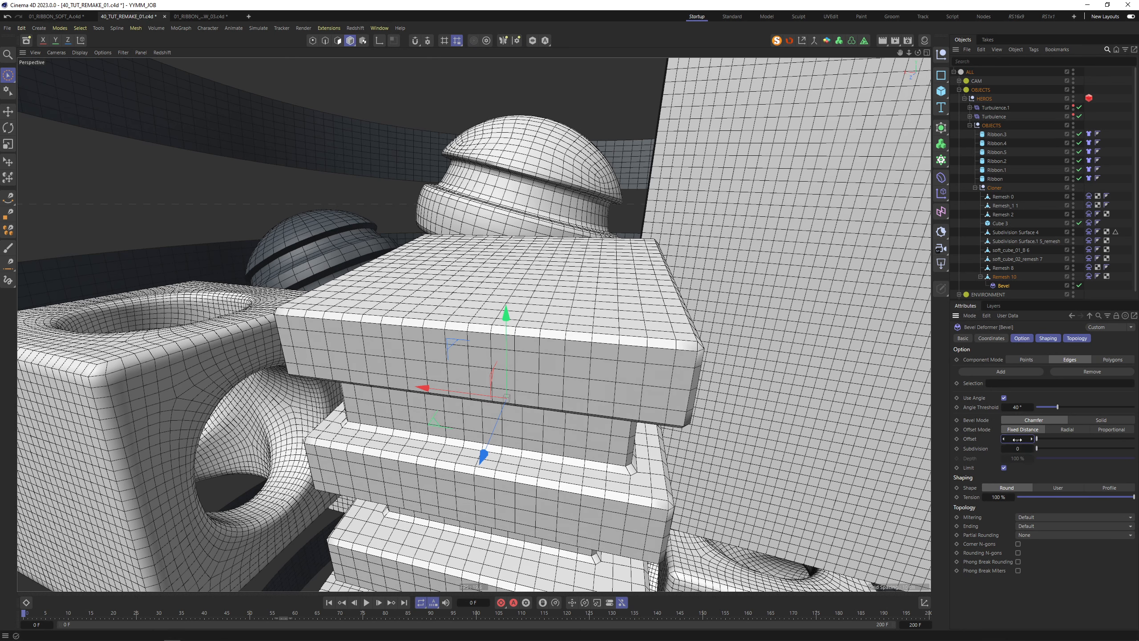
key(Tab)
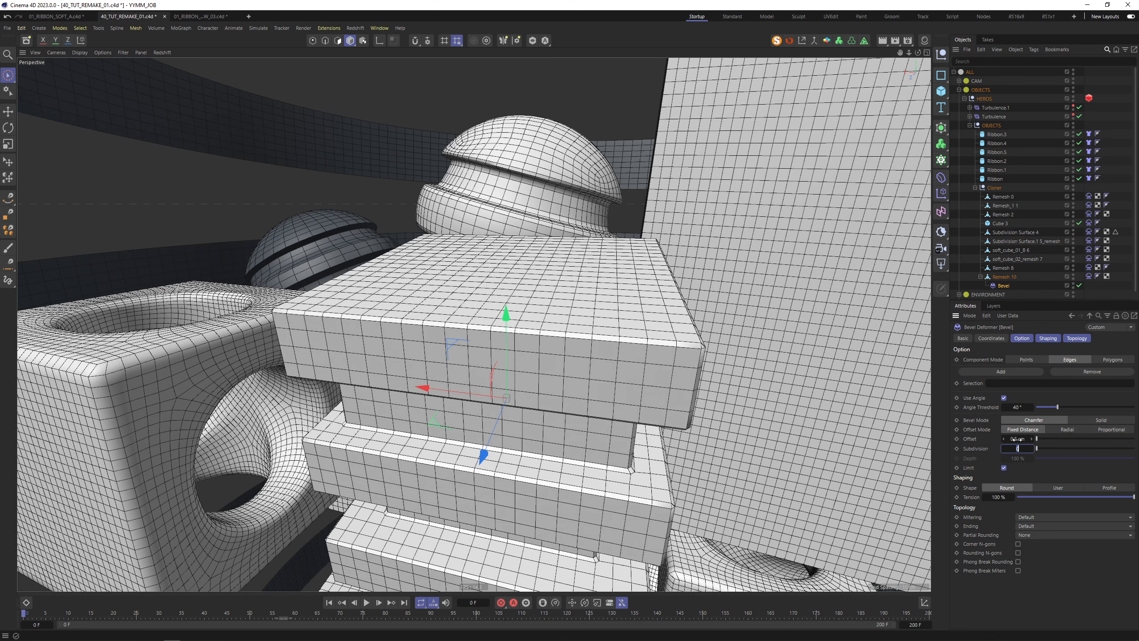
text(1)
key(Return)
double_click(1017, 439)
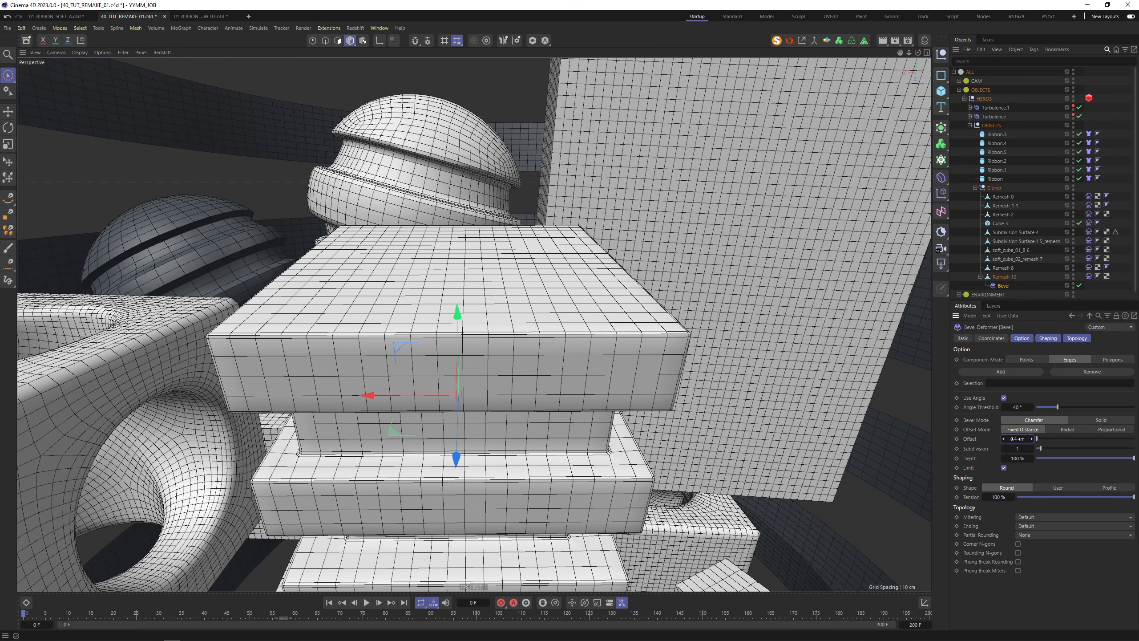
text(0.4)
key(Return)
Bake the bevel into Remesh 10 with Connect Objects + Delete and test the cloth simulation
ctrl+click(1005, 277)
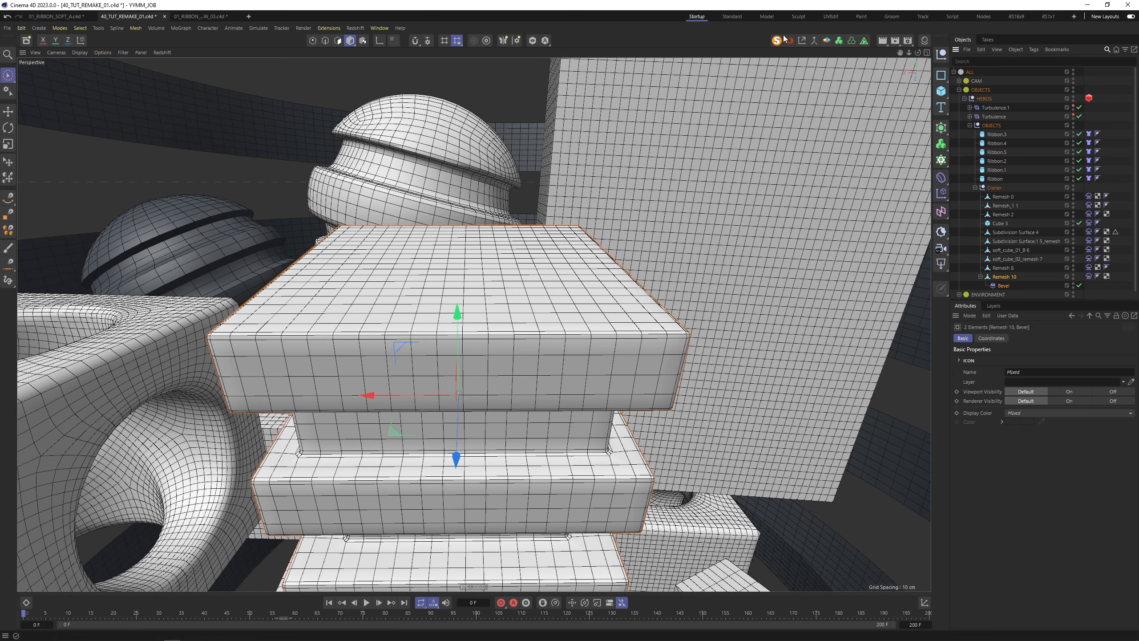
click(814, 42)
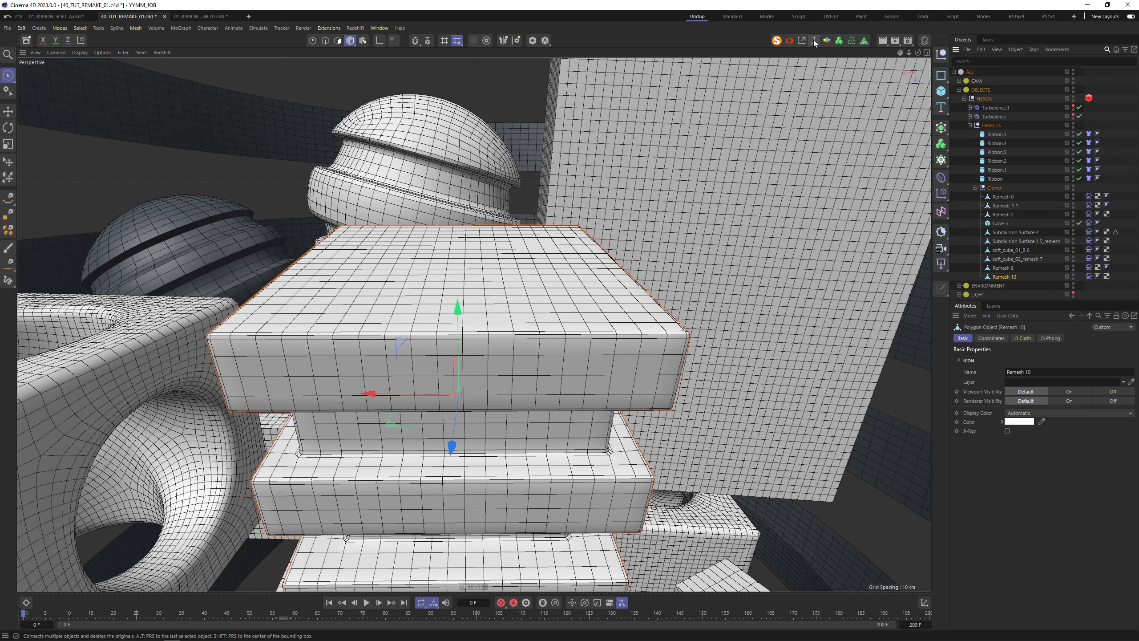
alt+drag(592, 310, 610, 382)
alt+right_drag(610, 381, 572, 385)
alt+drag(607, 338, 554, 404)
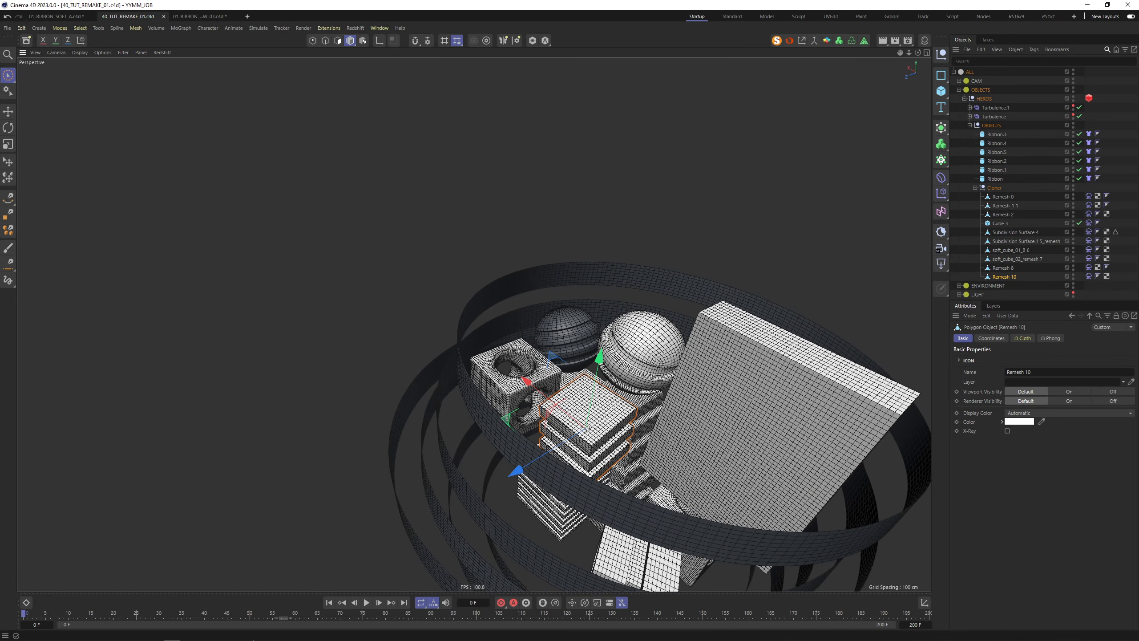
click(367, 602)
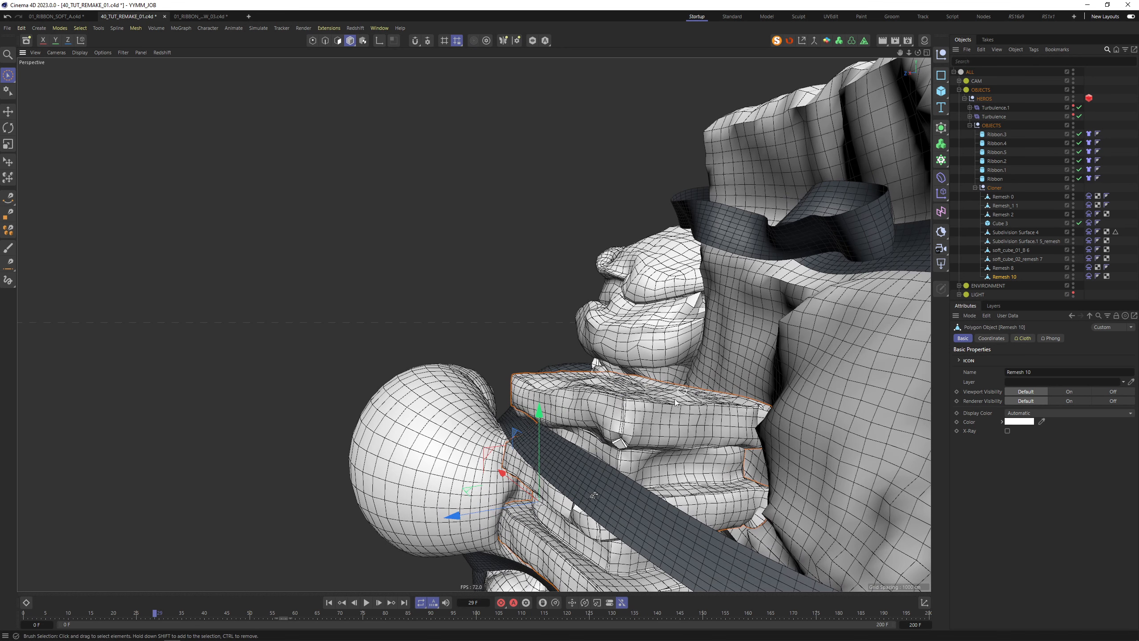
click(329, 602)
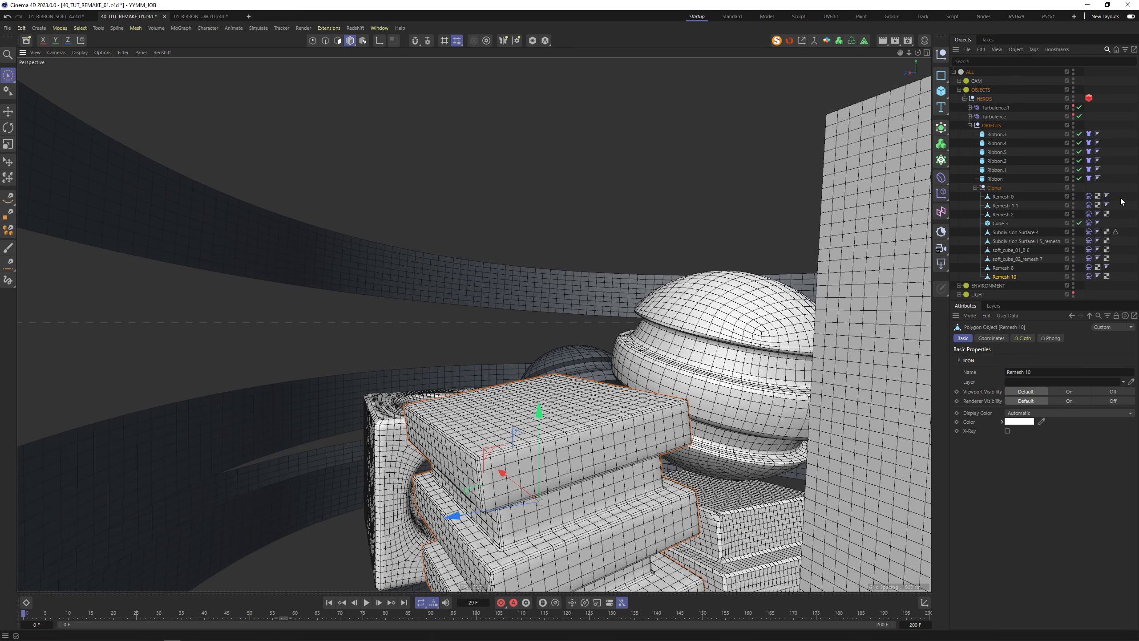
click(1090, 276)
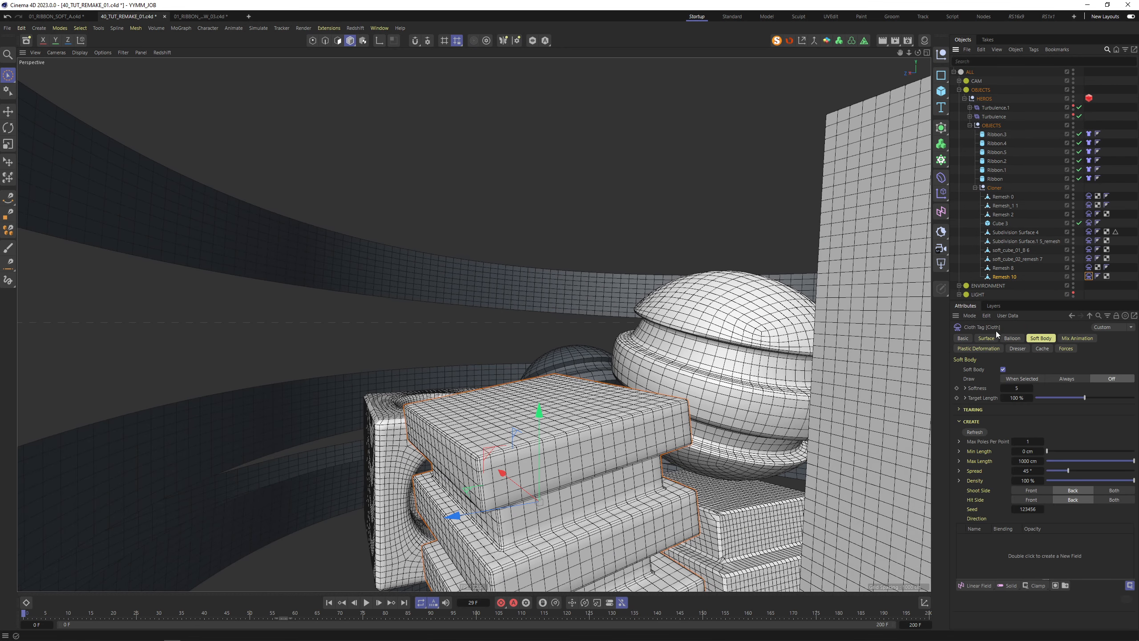
Check Remesh 10's Balloon and Surface cloth settings and run a quick simulation test
click(1012, 339)
click(987, 338)
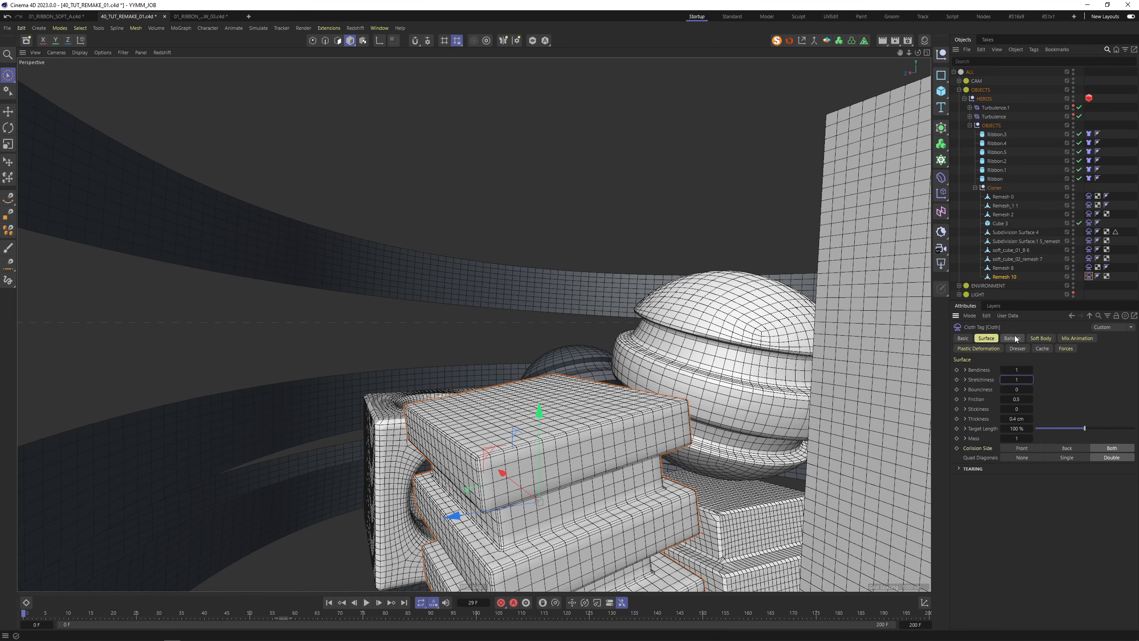
key(F8)
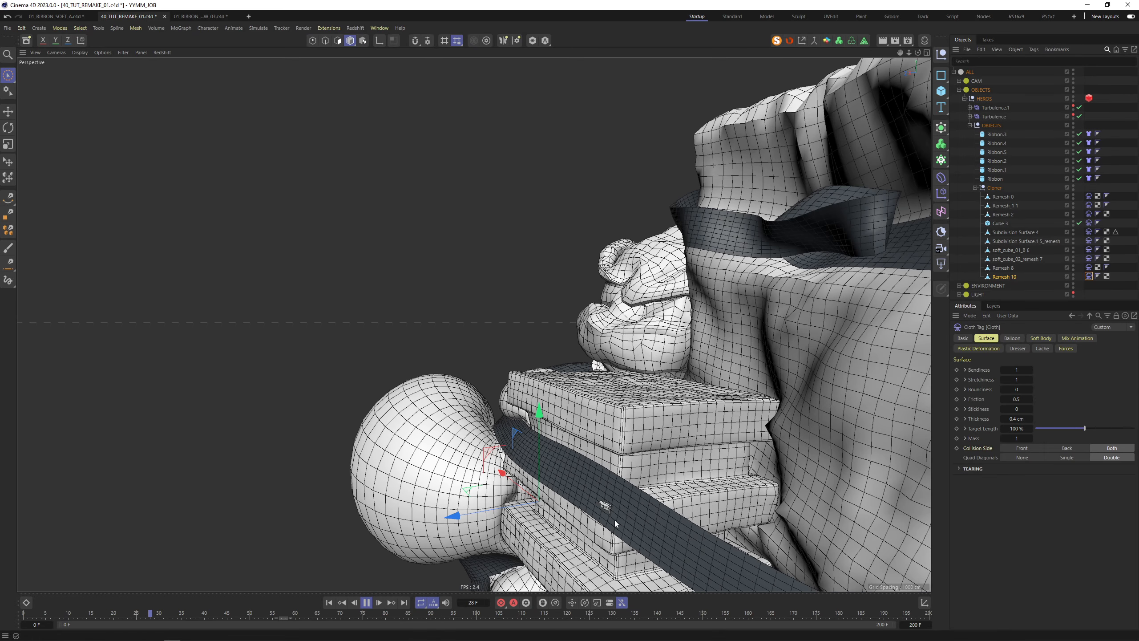
key(space)
click(622, 438)
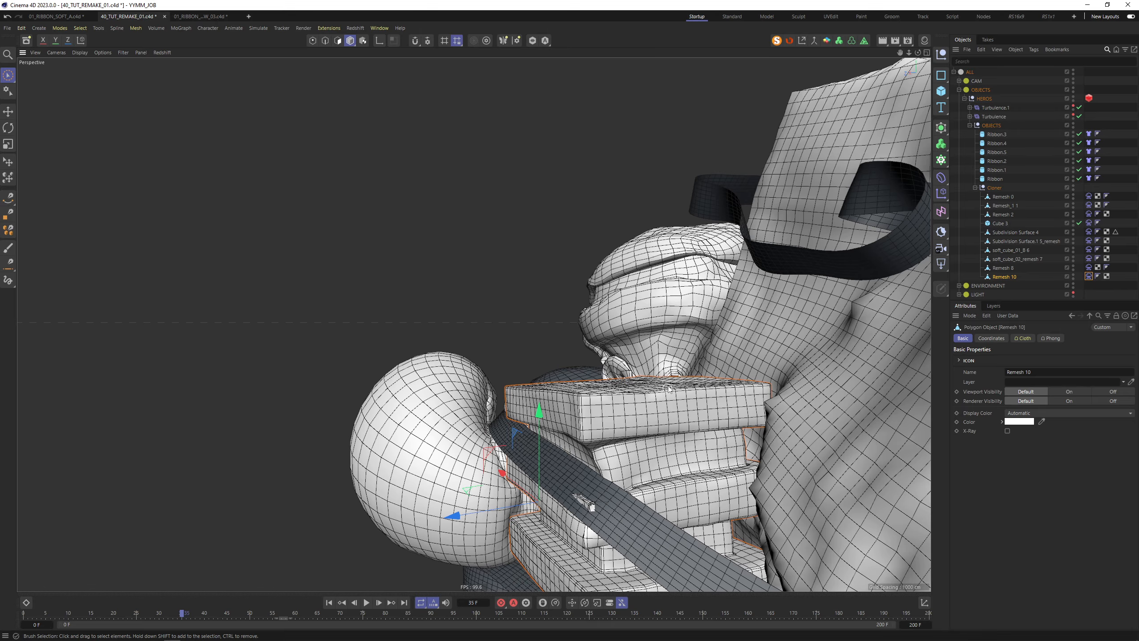
alt+drag(669, 389, 718, 426)
alt+right_drag(702, 423, 676, 440)
alt+drag(676, 441, 404, 509)
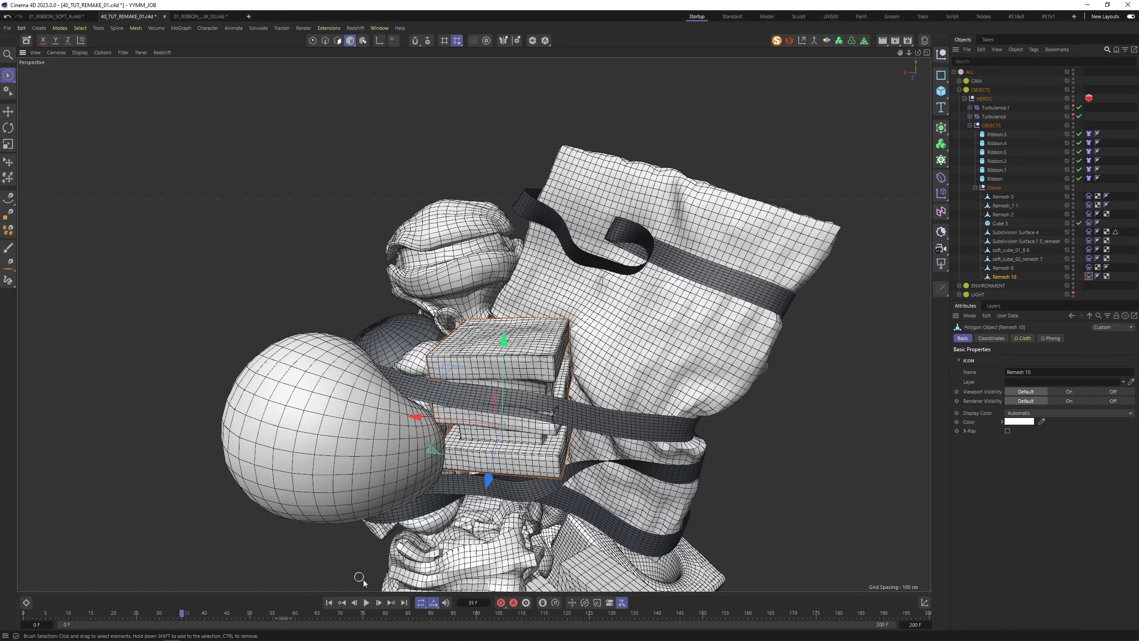
click(329, 602)
alt+drag(541, 472, 740, 422)
Replay the simulation, then set Remesh 10's cloth Thickness to 2 cm
click(1089, 276)
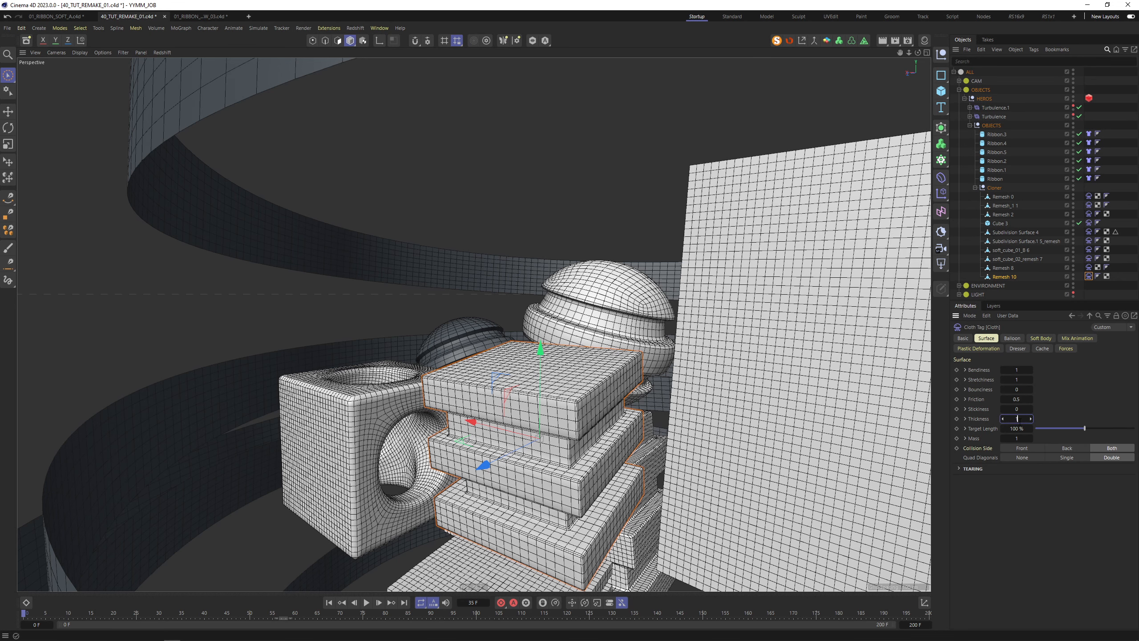
click(366, 602)
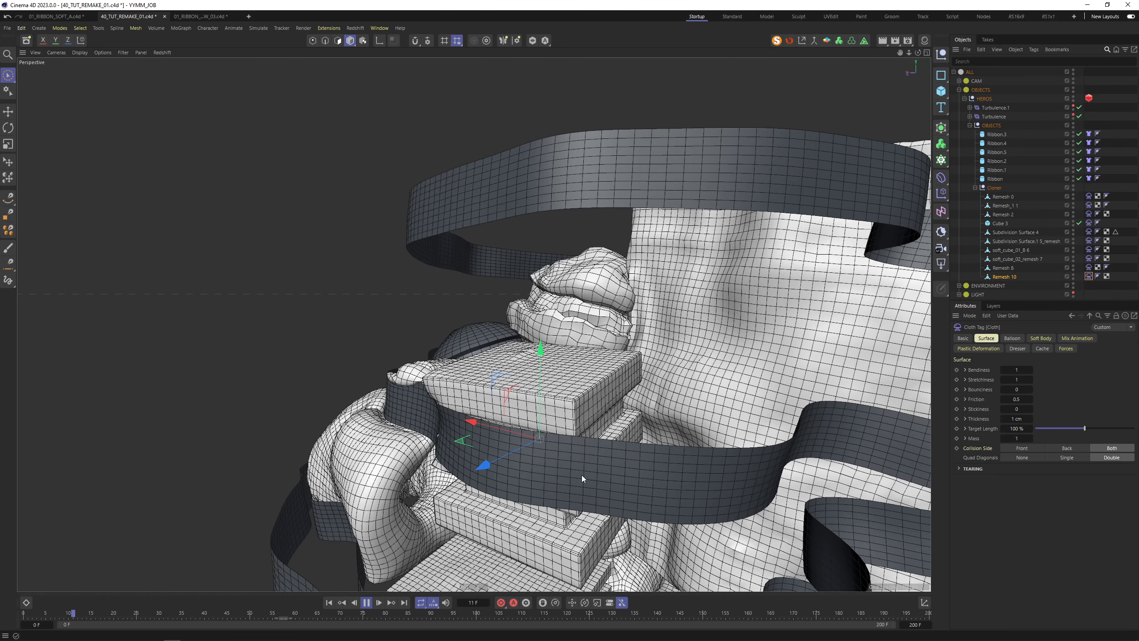
click(367, 603)
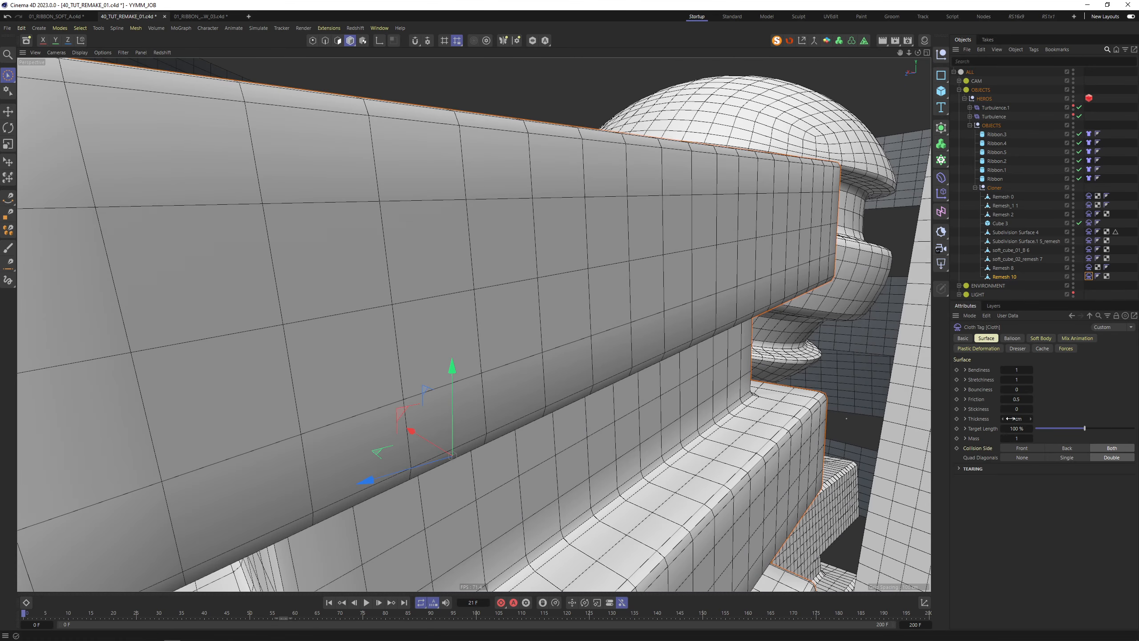
text(2)
key(Return)
Set Remesh 10's cloth Bendiness to 2 and Friction to 0.2, then replay from the start
alt+drag(771, 280, 719, 308)
alt+right_drag(745, 315, 668, 332)
alt+drag(654, 328, 698, 335)
click(651, 322)
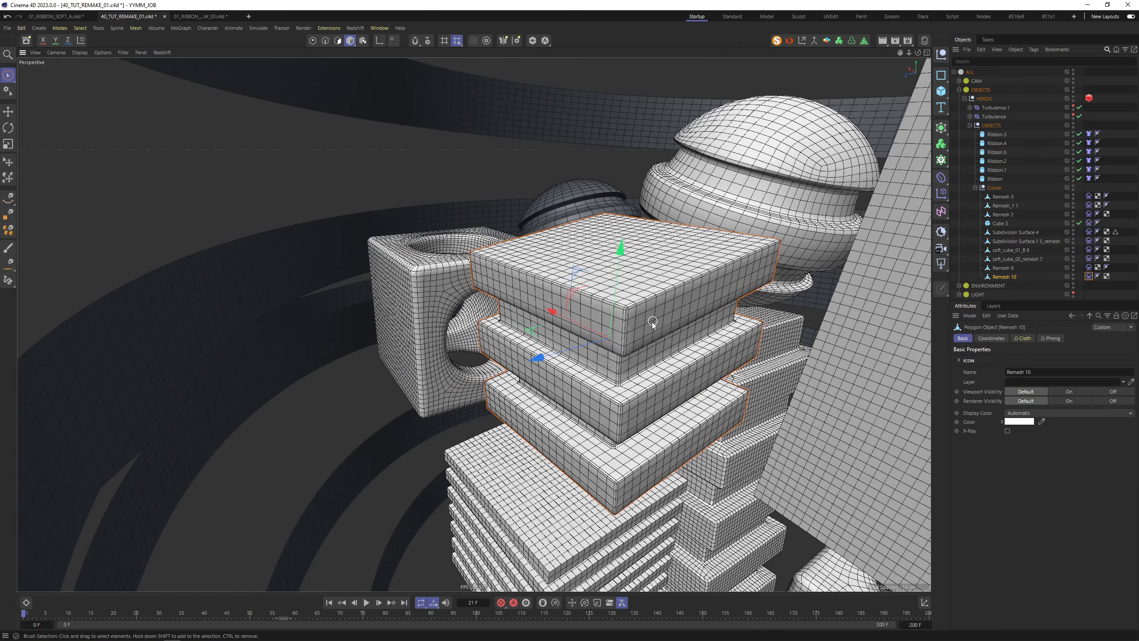
click(1088, 276)
click(1017, 369)
text(2)
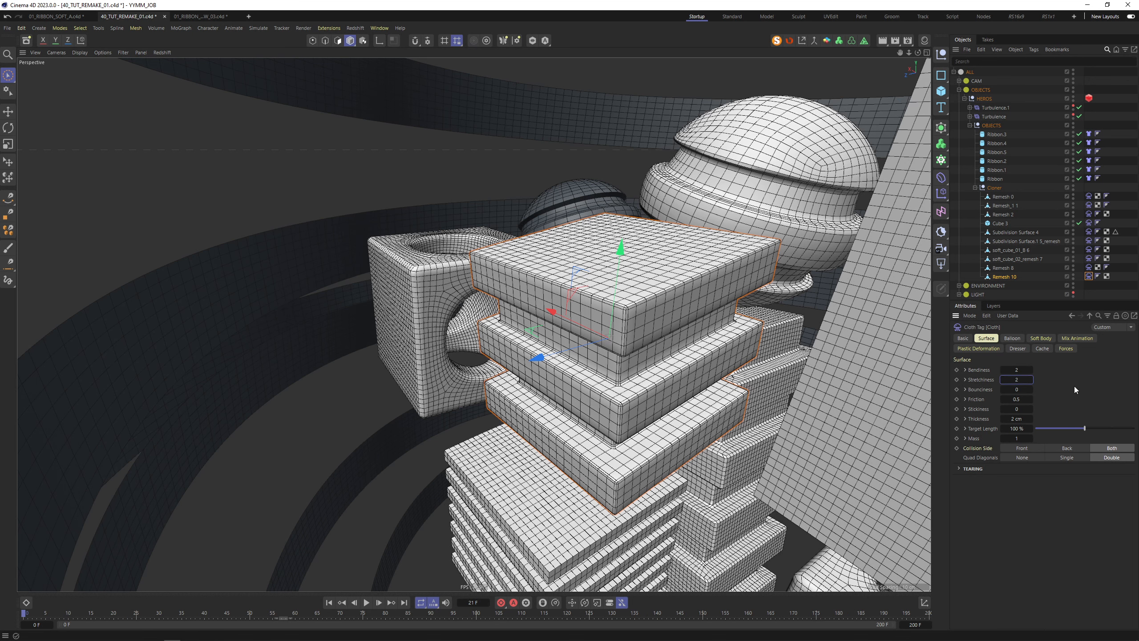
click(1022, 400)
click(329, 602)
click(366, 602)
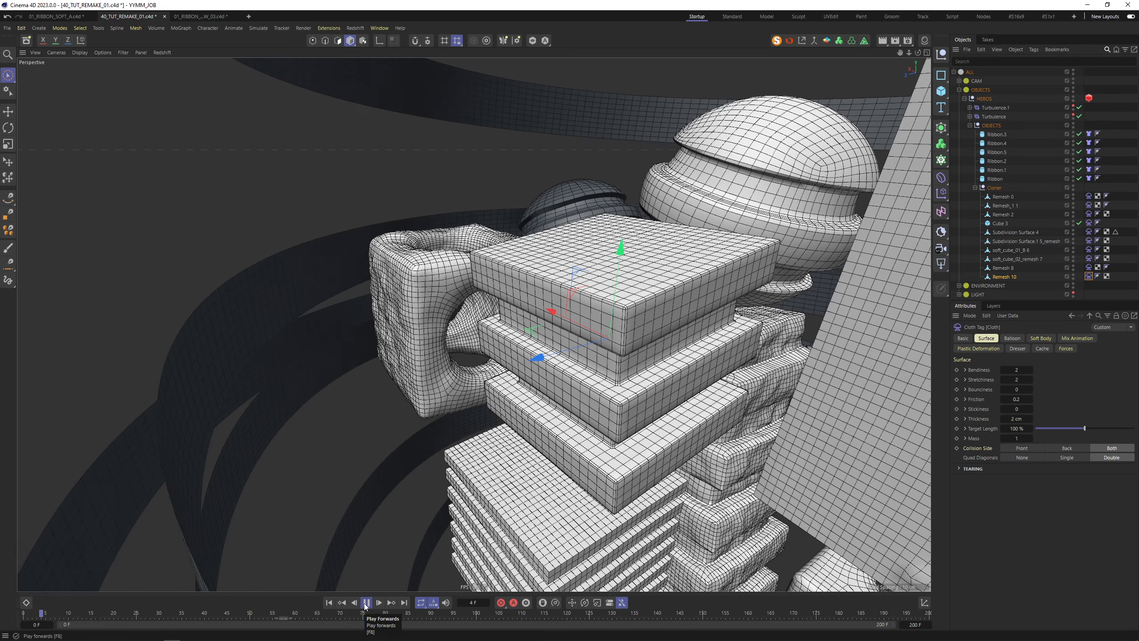
Stop playback and inspect the deformed soft cube where sphere, box and ribbon meet
key(F8)
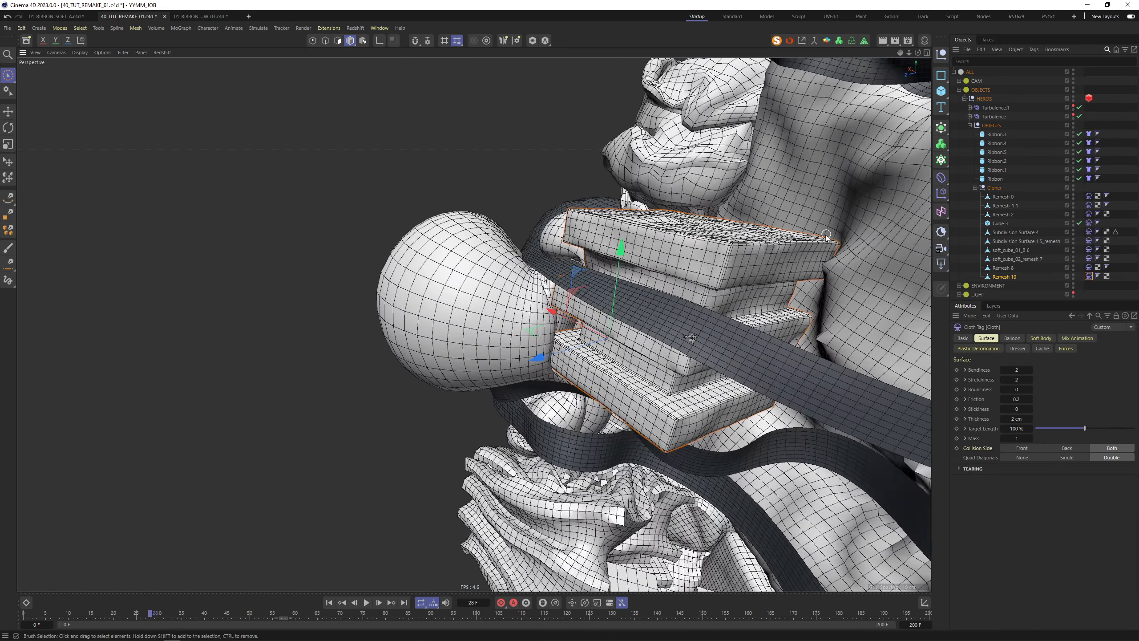
alt+right_drag(834, 243, 888, 236)
alt+drag(889, 236, 857, 316)
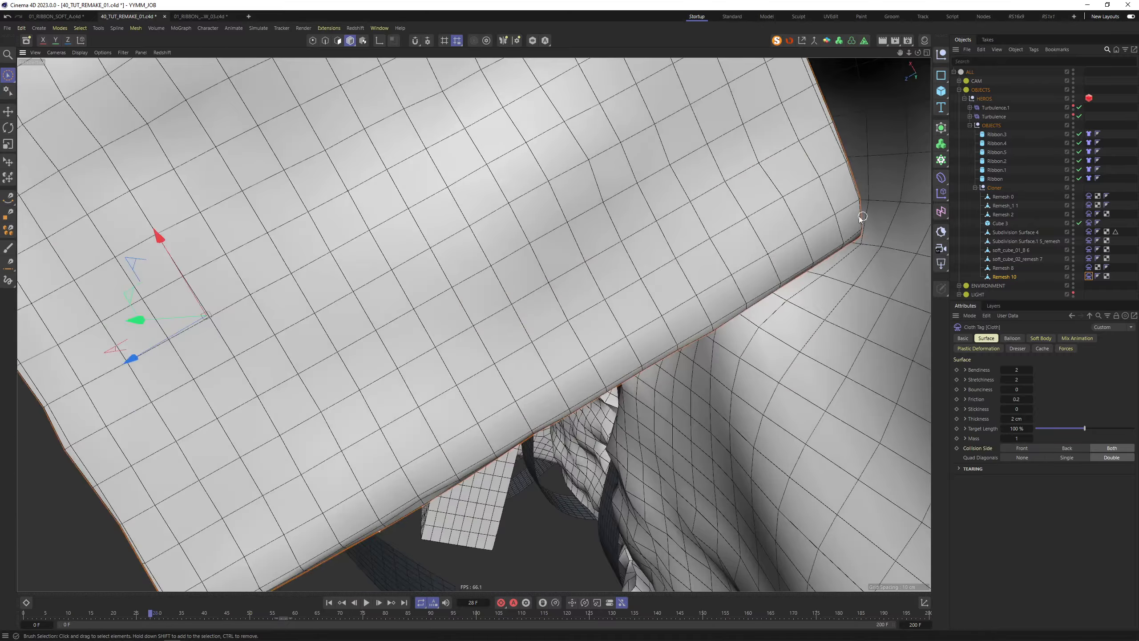
alt+middle_drag(864, 217, 643, 337)
alt+right_drag(679, 317, 731, 305)
alt+drag(730, 305, 639, 242)
alt+right_drag(640, 243, 599, 291)
alt+right_drag(671, 314, 745, 314)
alt+drag(544, 338, 482, 283)
Try a 4 cm cloth thickness and replay the simulation to frame 23
click(330, 604)
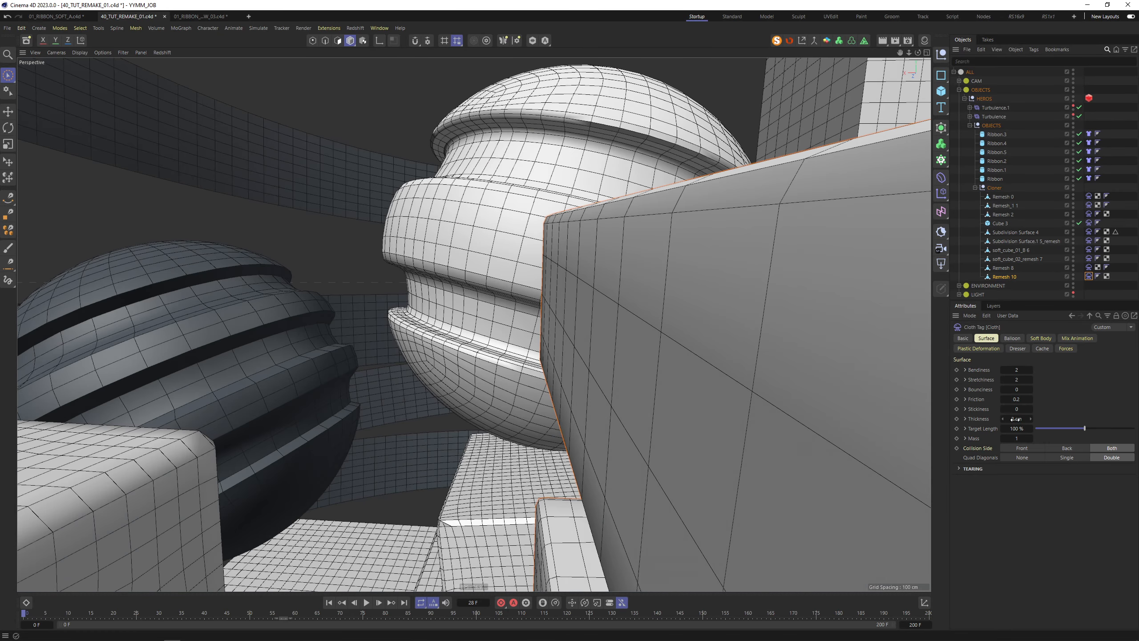
click(1016, 418)
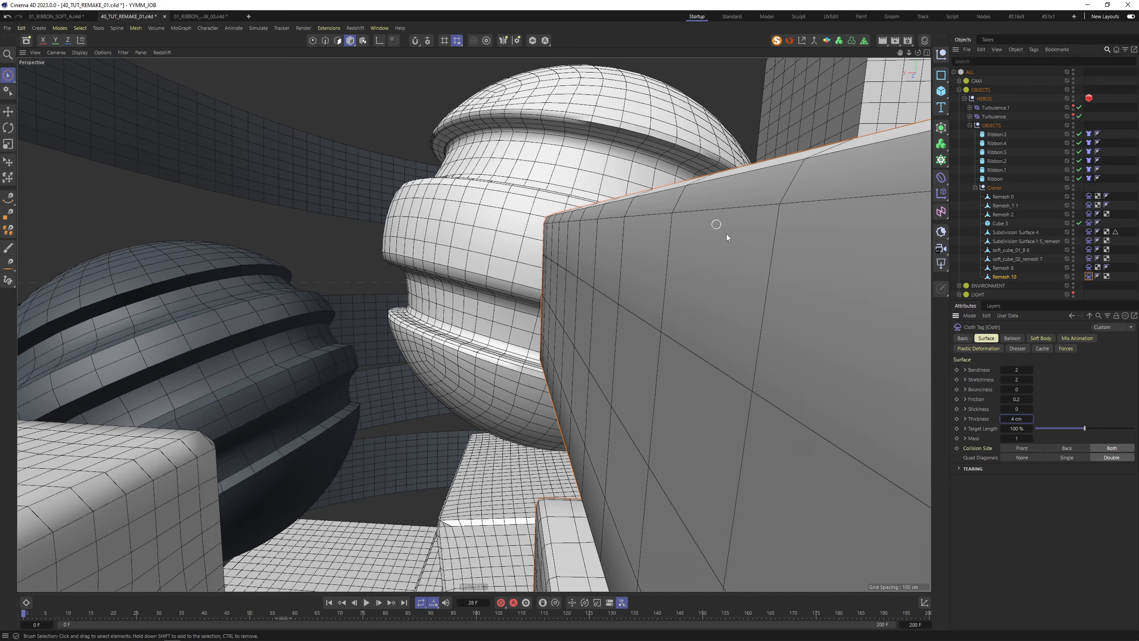
alt+right_drag(741, 232, 659, 258)
alt+drag(748, 260, 612, 322)
alt+right_drag(713, 440, 597, 424)
alt+drag(596, 424, 529, 442)
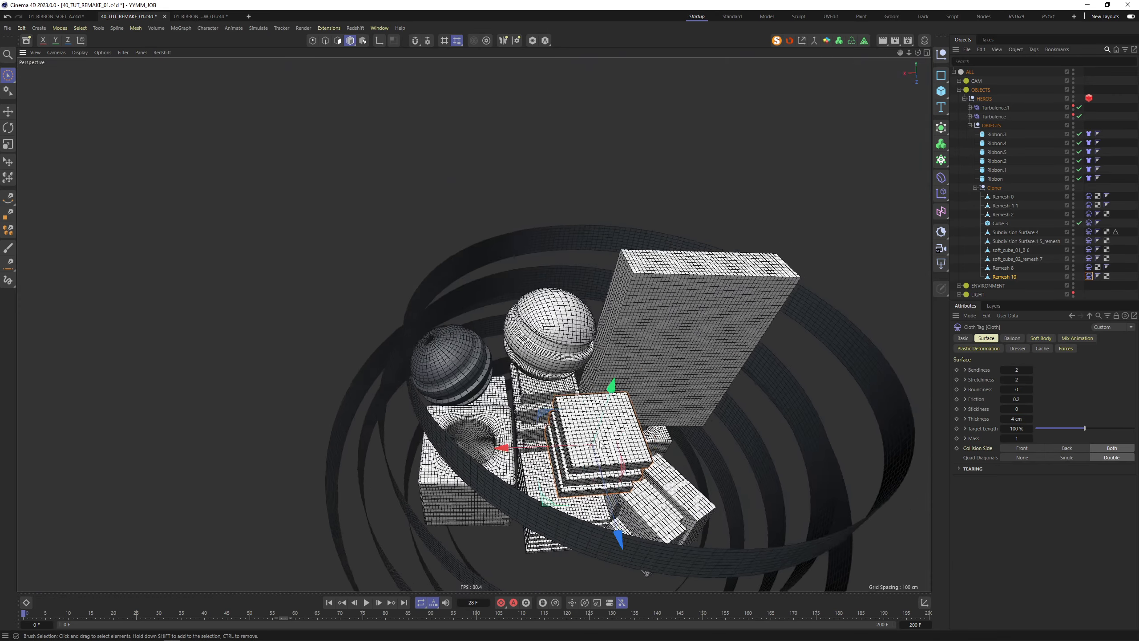
alt+right_drag(529, 442, 628, 431)
alt+middle_drag(628, 431, 564, 391)
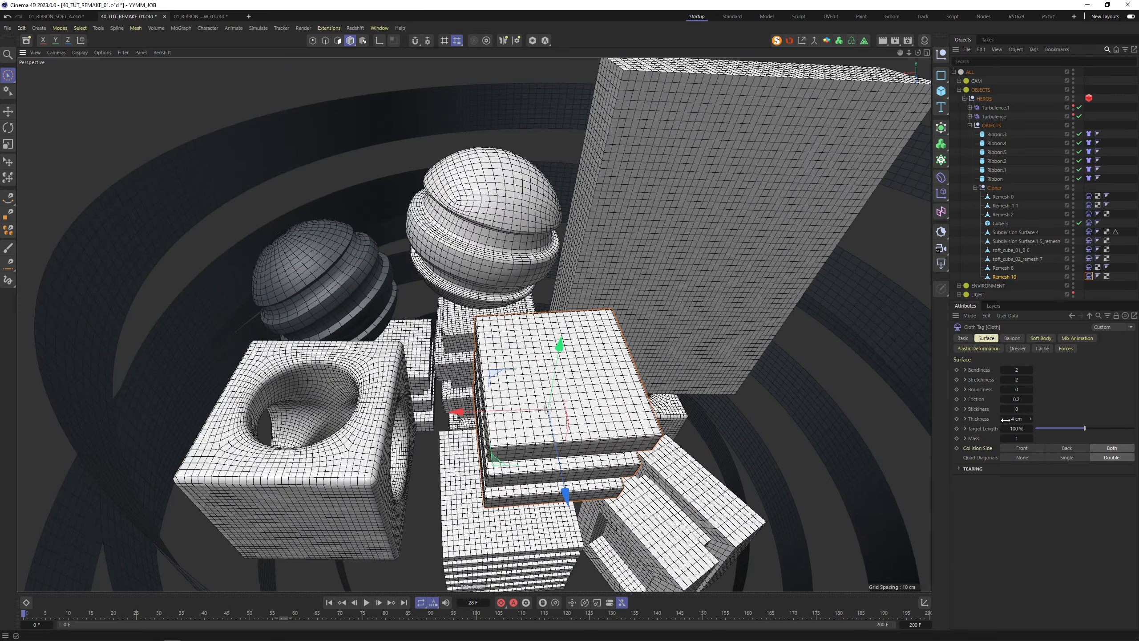
click(366, 602)
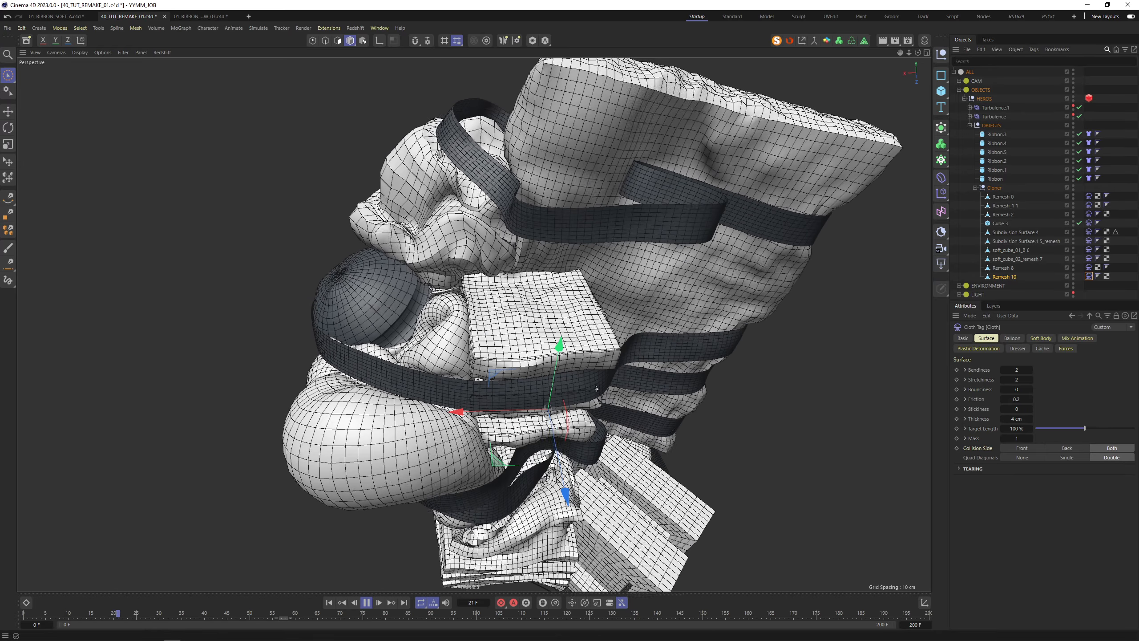
click(366, 602)
Inspect the stacked box corner against the ribbon at frame 23
alt+right_drag(595, 381, 611, 357)
alt+drag(610, 356, 603, 331)
alt+drag(699, 226, 652, 331)
alt+right_drag(652, 331, 666, 316)
alt+drag(656, 313, 667, 355)
alt+right_drag(667, 355, 713, 462)
Rewind to the start and reduce the cloth Thickness to 1 cm
key(shift+f)
double_click(1017, 419)
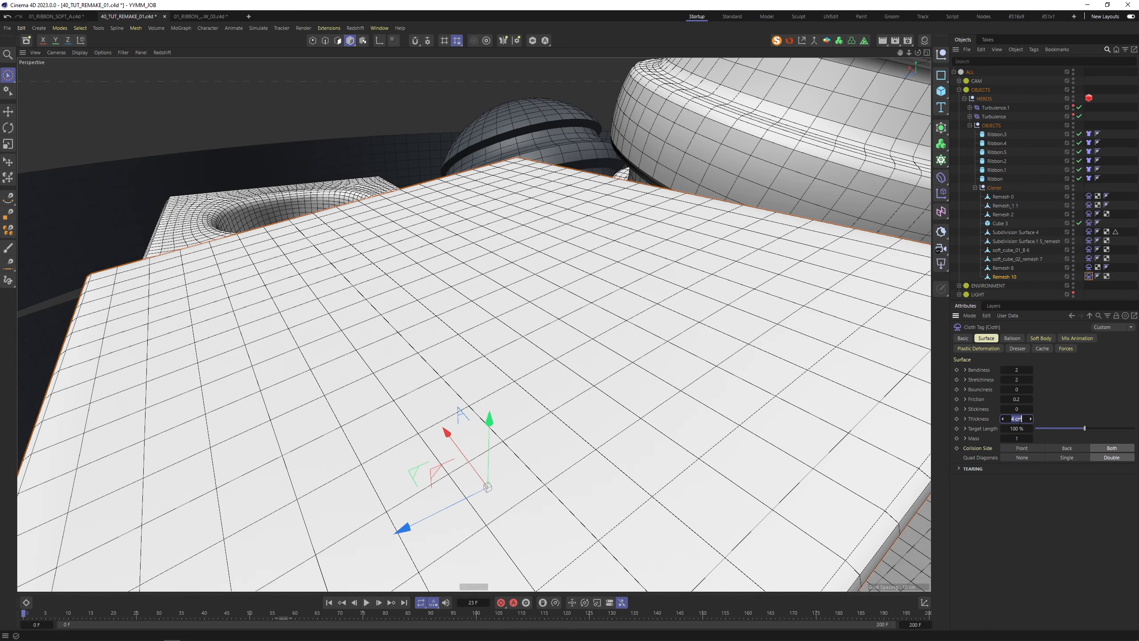
text(1)
key(Return)
alt+right_drag(610, 345, 538, 354)
alt+drag(624, 317, 548, 372)
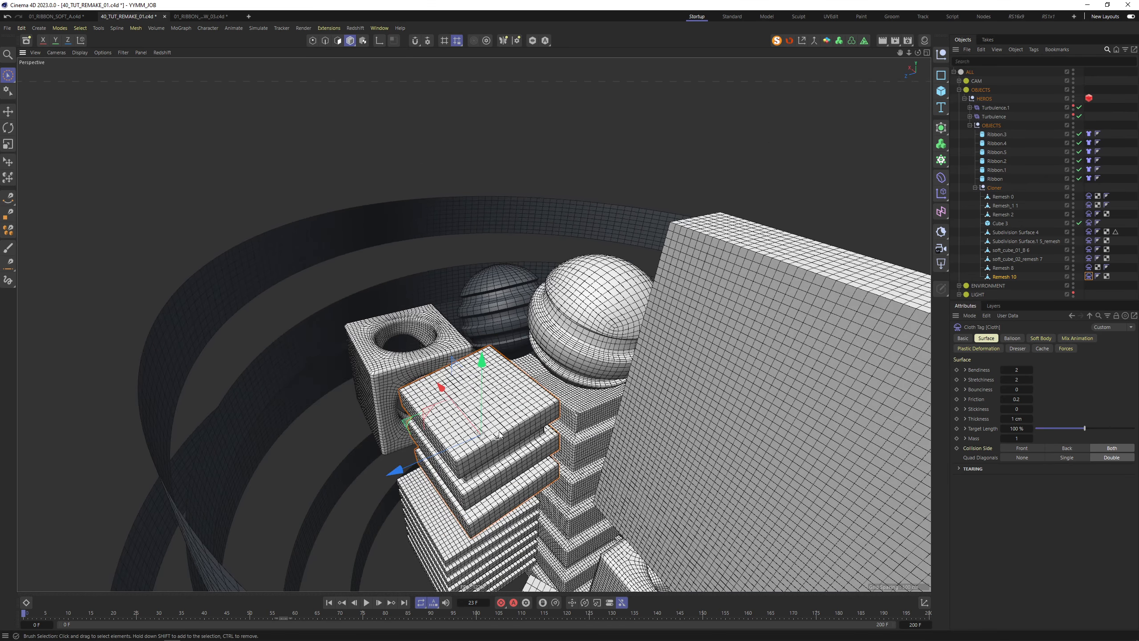
alt+drag(499, 434, 577, 418)
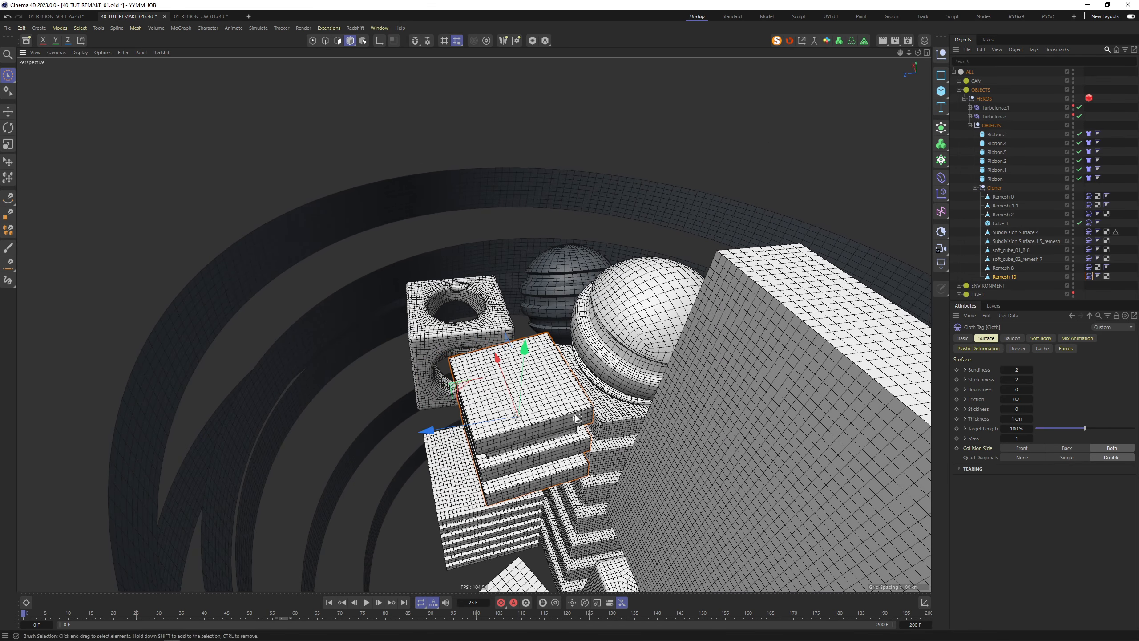
Tilt the stepped box stack and review its cloth Balloon and Soft Body settings
key(r)
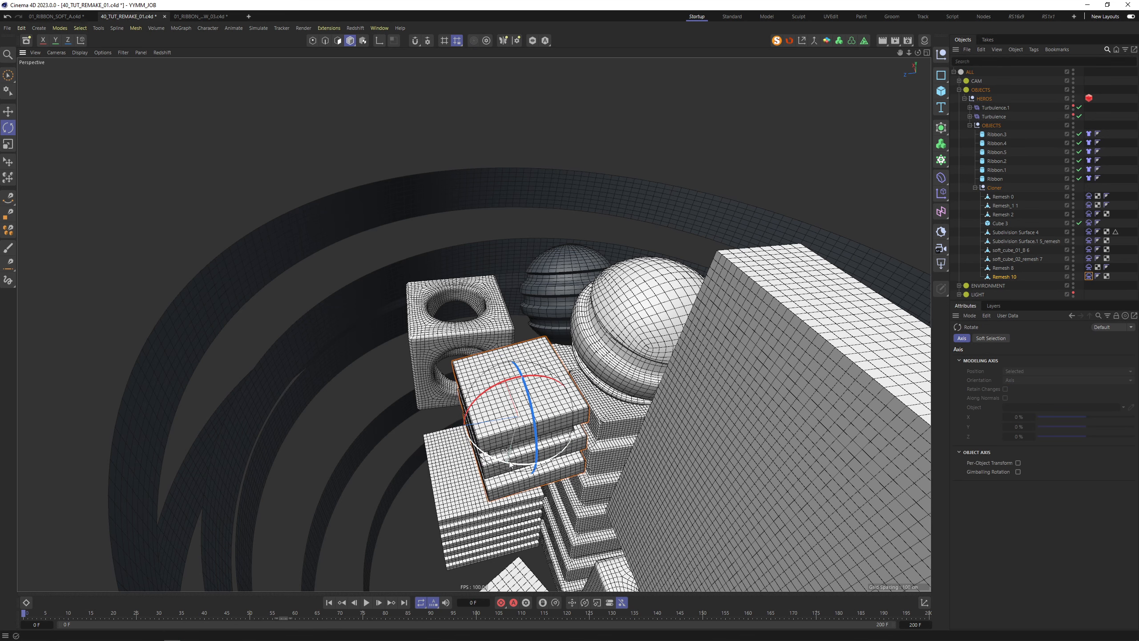
drag(510, 465, 529, 467)
click(1089, 277)
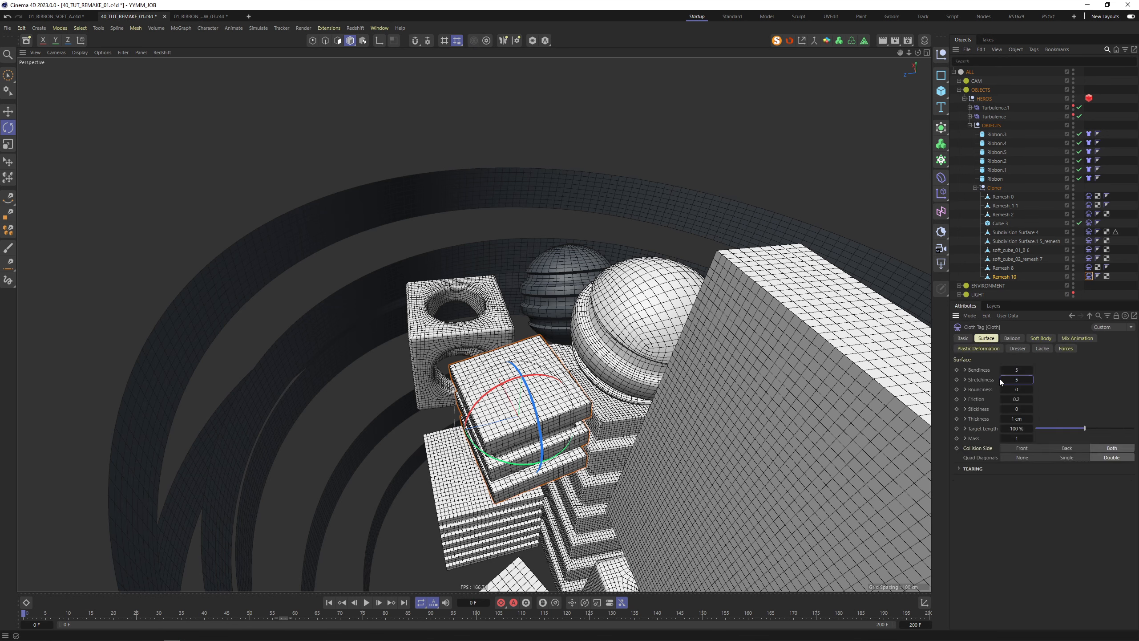
click(1014, 340)
click(1041, 339)
mouse_move(591, 424)
alt+mouse_down()
mouse_move(599, 409)
mouse_move(559, 531)
mouse_move(602, 298)
mouse_move(569, 420)
mouse_move(551, 413)
mouse_move(643, 356)
mouse_move(588, 394)
mouse_move(574, 423)
mouse_move(496, 413)
mouse_move(620, 376)
alt+mouse_up()
Scale down the soft_cube_01_B 6 block, slide it along Z, and show its cloth Surface settings
click(543, 416)
key(t)
key(space)
mouse_move(524, 441)
mouse_down()
mouse_move(416, 439)
mouse_move(368, 402)
mouse_up()
alt+drag(533, 405, 499, 423)
click(1089, 249)
click(986, 338)
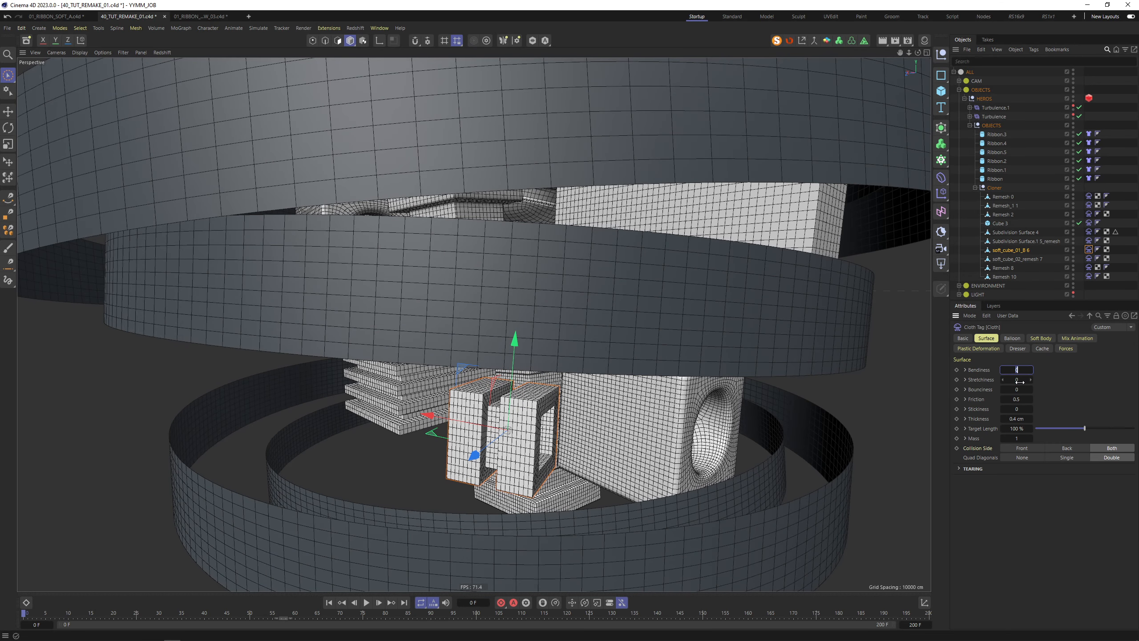
Review the block's Balloon and Soft Body settings and play the simulation to frame 37
click(1015, 338)
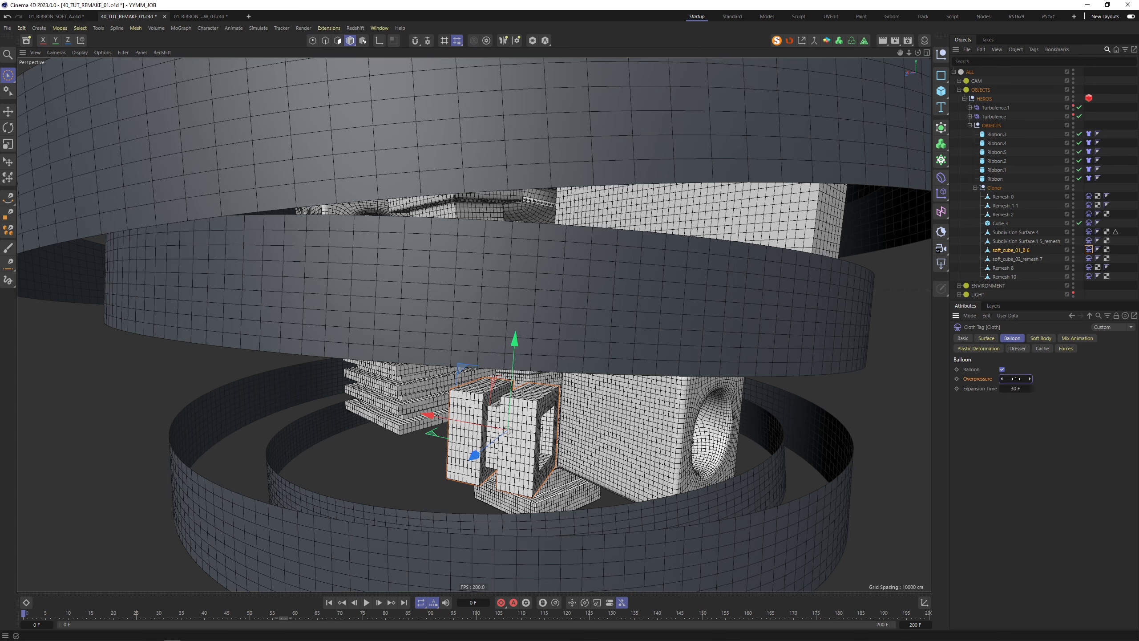
click(1038, 339)
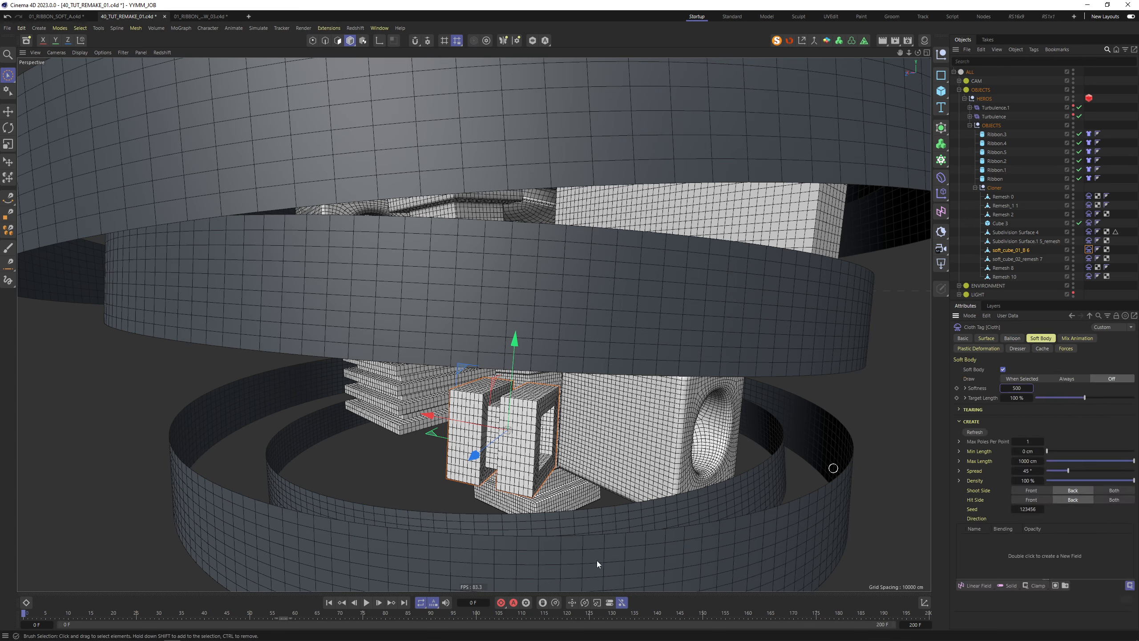
click(368, 602)
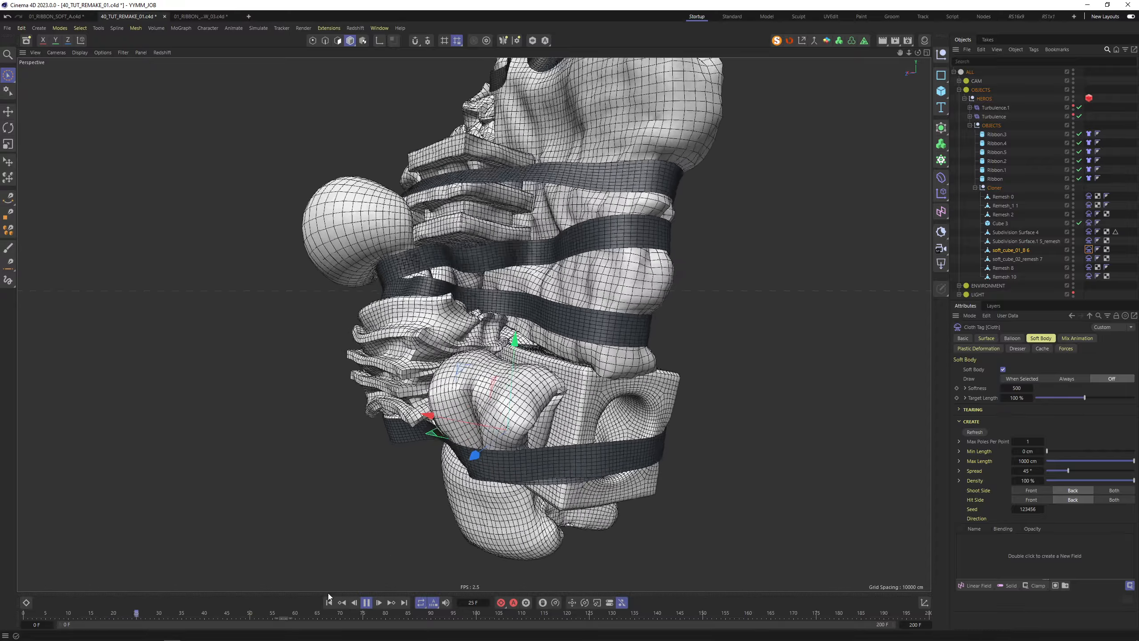
click(368, 602)
Orbit around the ribbon-wrapped stack and select Cube 3
alt+drag(639, 278, 649, 261)
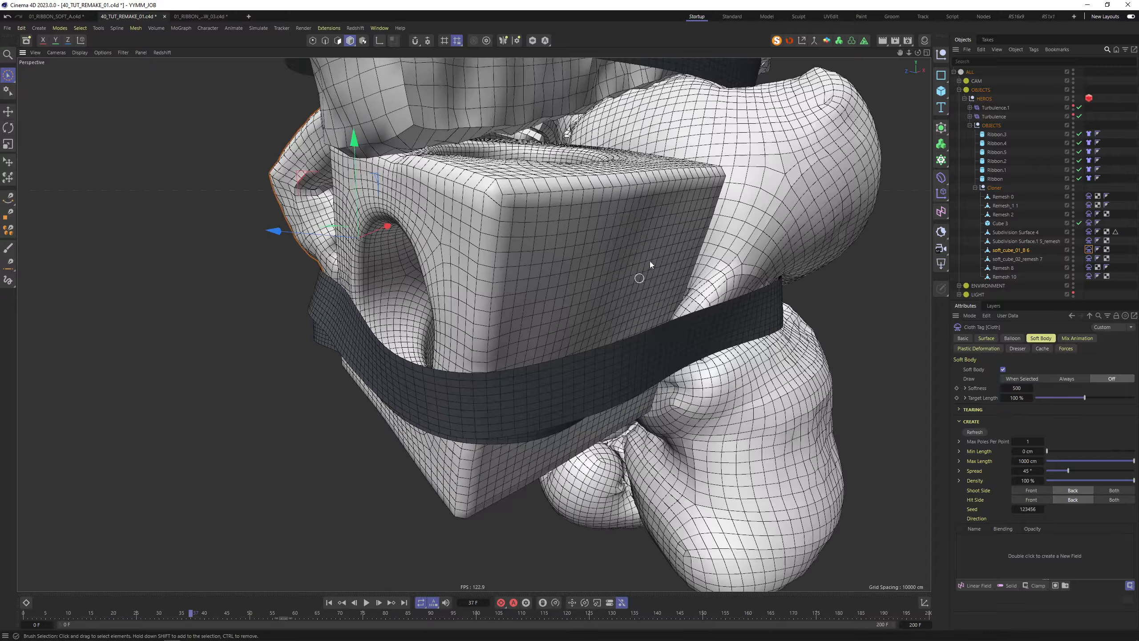
alt+right_drag(649, 262, 583, 297)
alt+drag(583, 296, 411, 338)
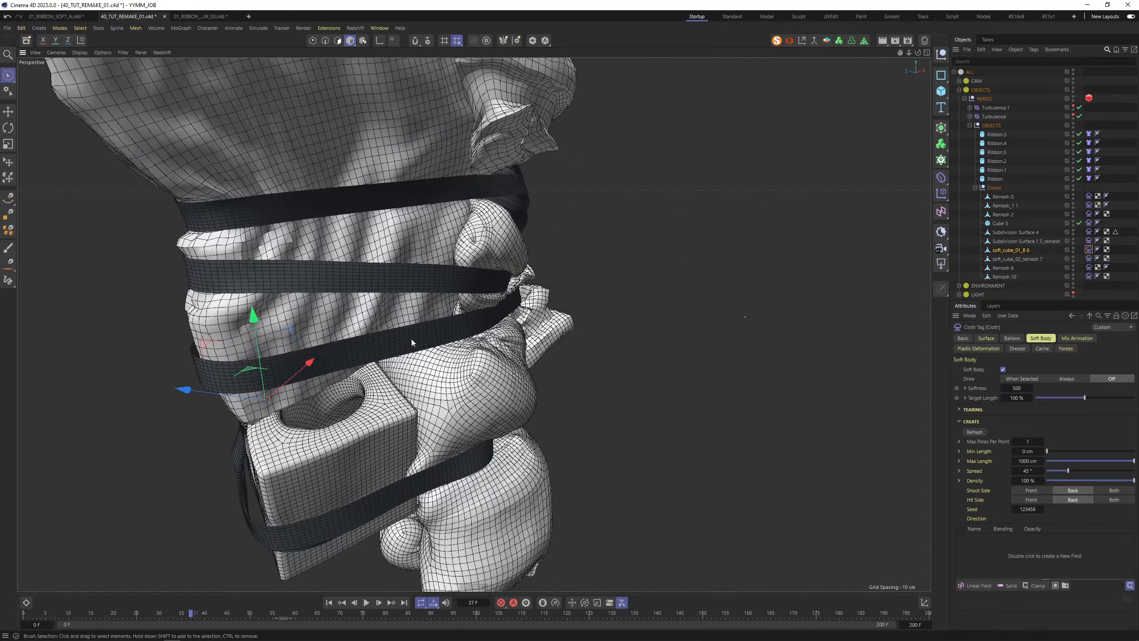
alt+drag(391, 275, 514, 153)
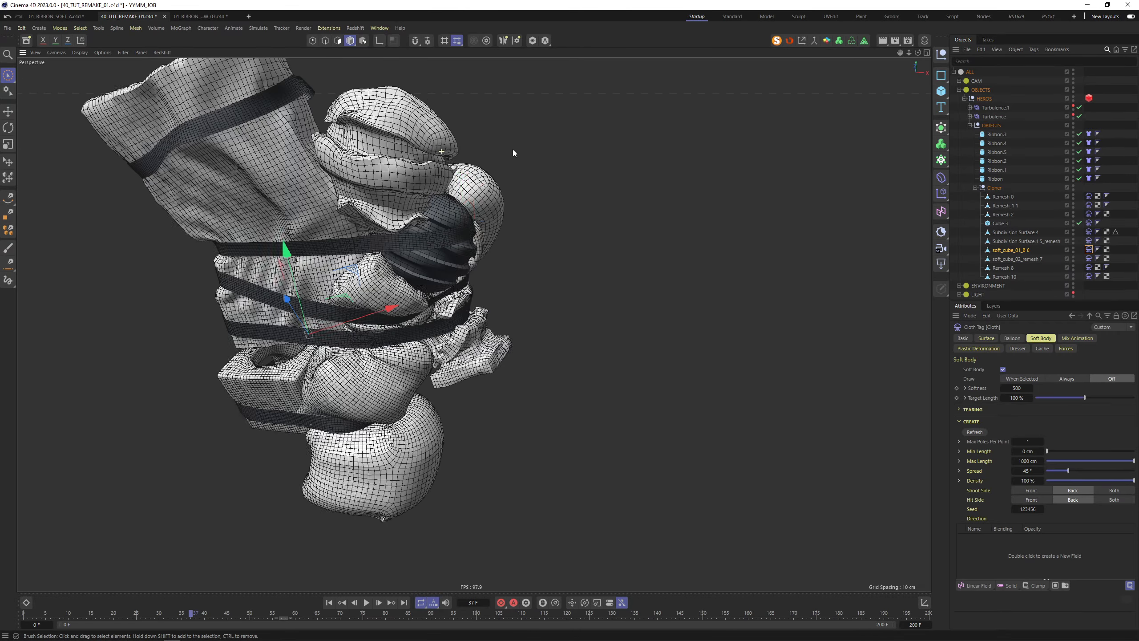
alt+drag(333, 170, 208, 197)
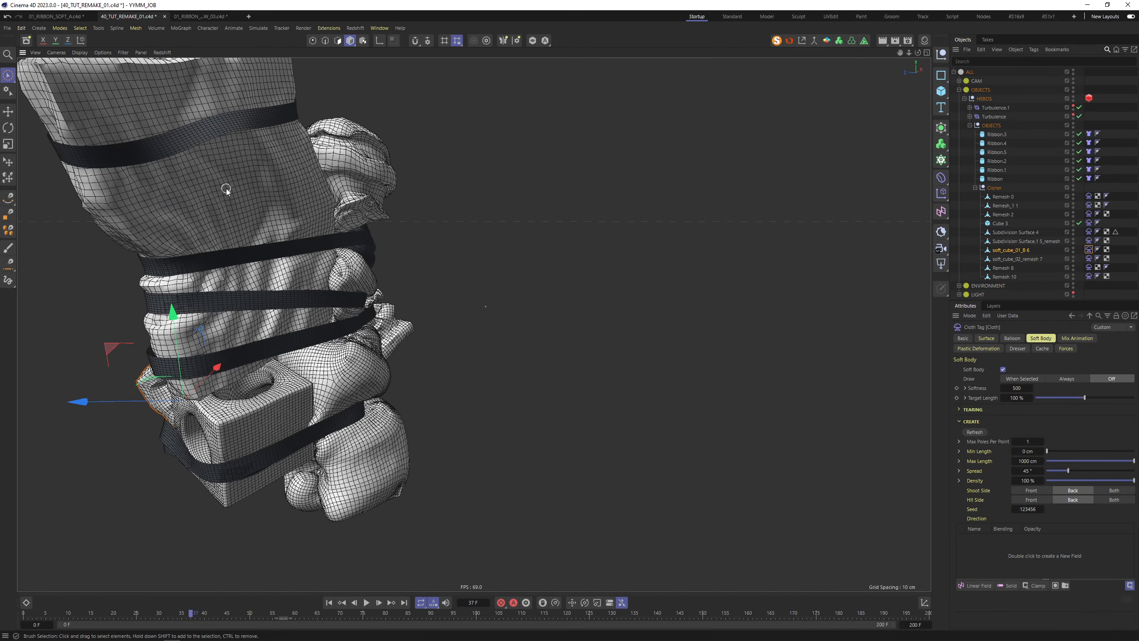
click(226, 189)
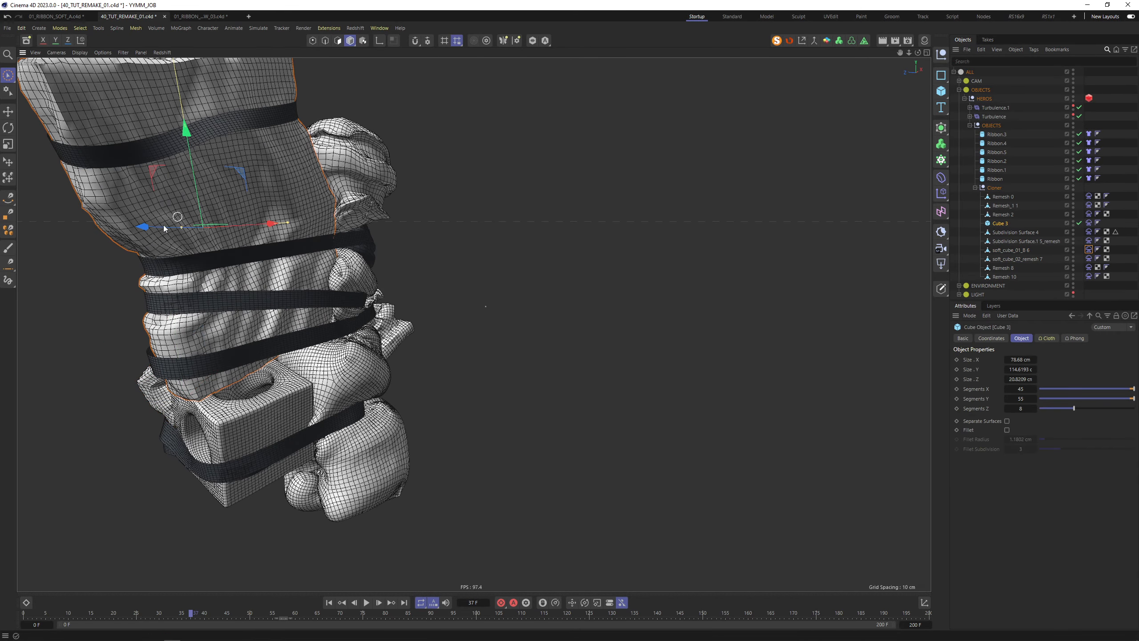
Rewind and set Cube 3's cloth Bendiness and Stretchiness to 50 each
click(330, 603)
click(1090, 223)
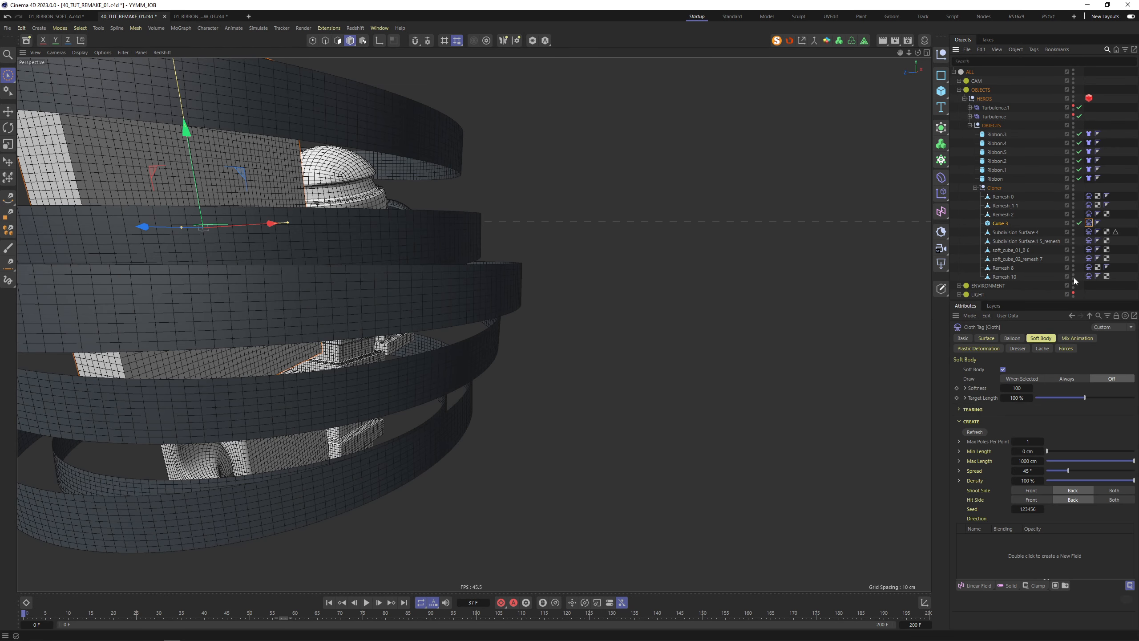
click(986, 338)
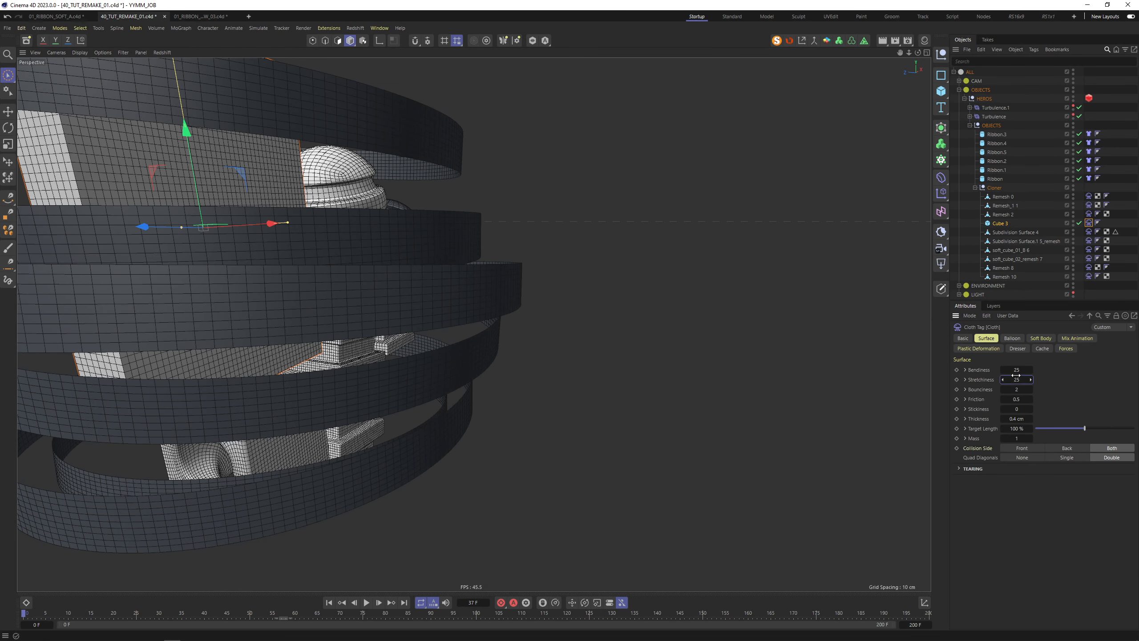
double_click(1014, 370)
text(50)
key(Tab)
text(50)
key(Tab)
Set the dome Subdivision Surface 4's cloth bendiness and stretchiness to 25 and 65
alt+middle_drag(374, 231, 438, 287)
alt+right_drag(438, 287, 315, 303)
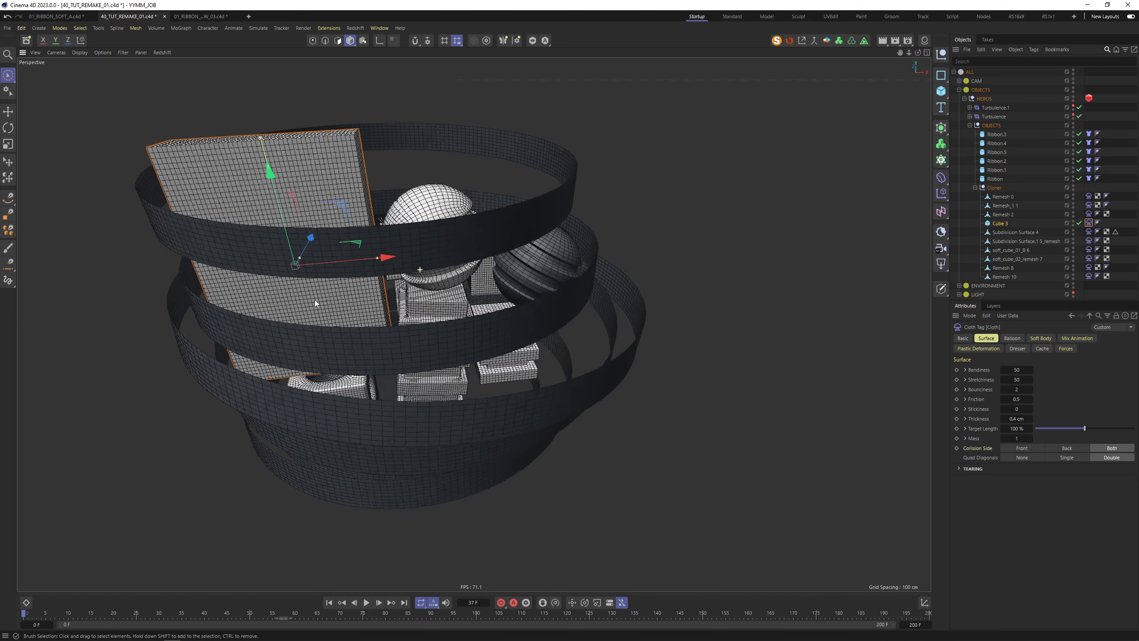
alt+drag(316, 303, 281, 327)
click(451, 209)
click(1020, 339)
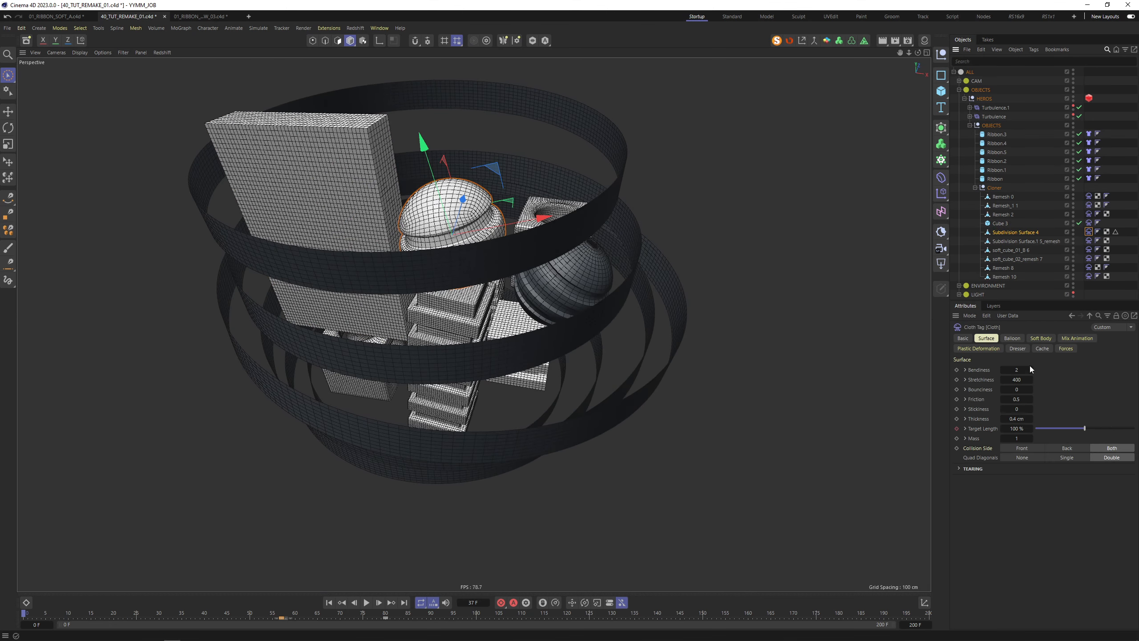
click(1016, 370)
text(50)
key(Tab)
double_click(1018, 369)
text(265)
Replay the simulation to judge the new stiffness, then rewind
click(366, 602)
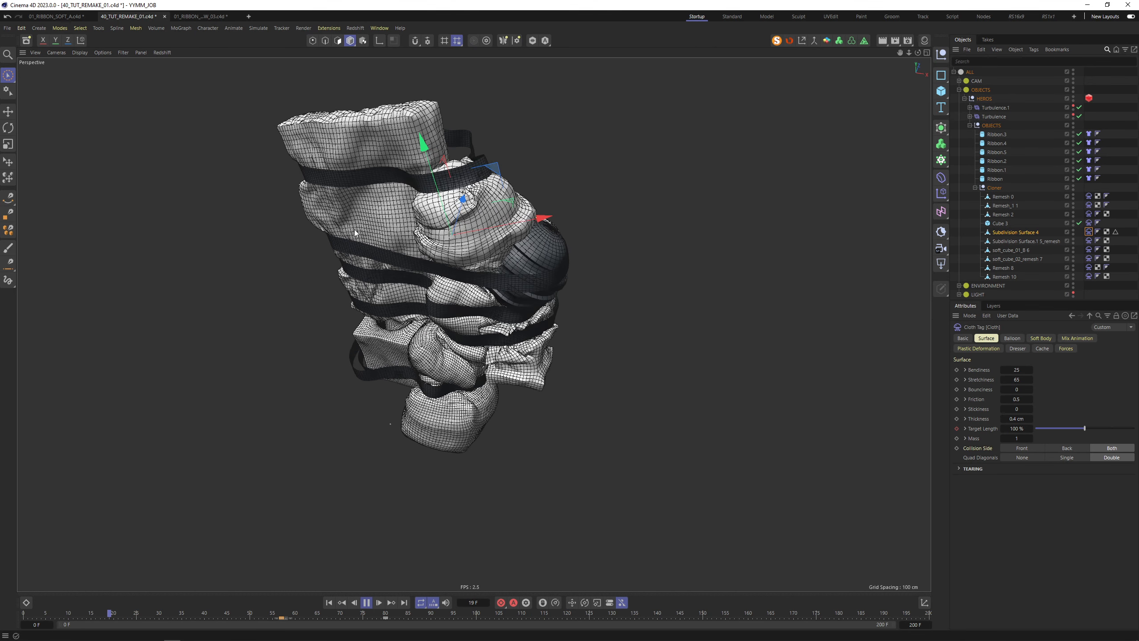
scroll(360, 282, up, 4)
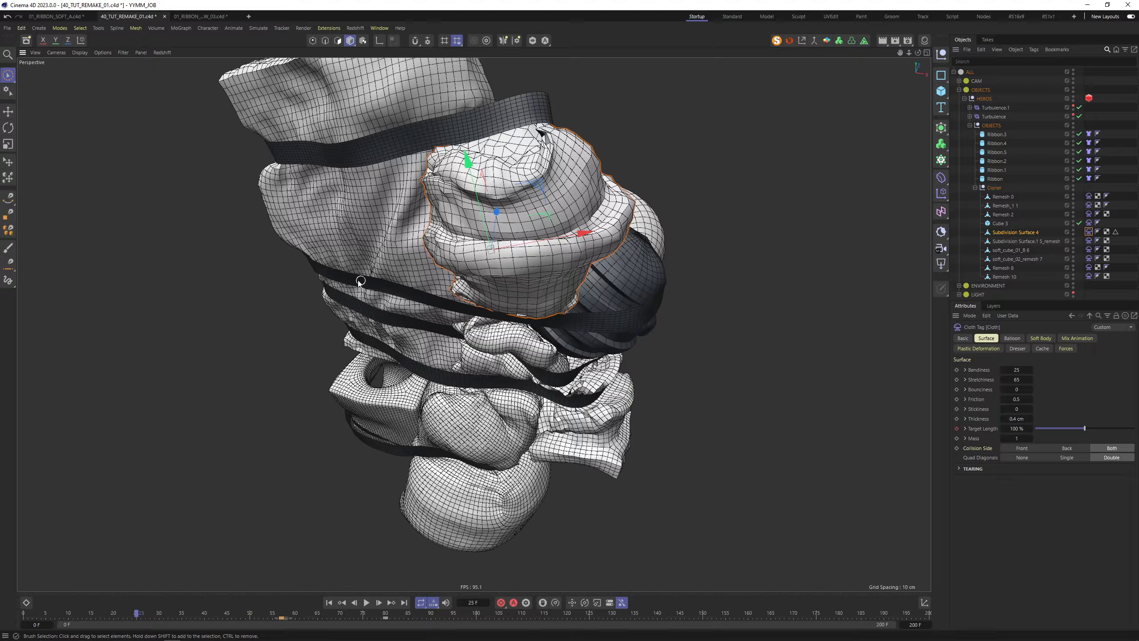
alt+drag(361, 281, 647, 227)
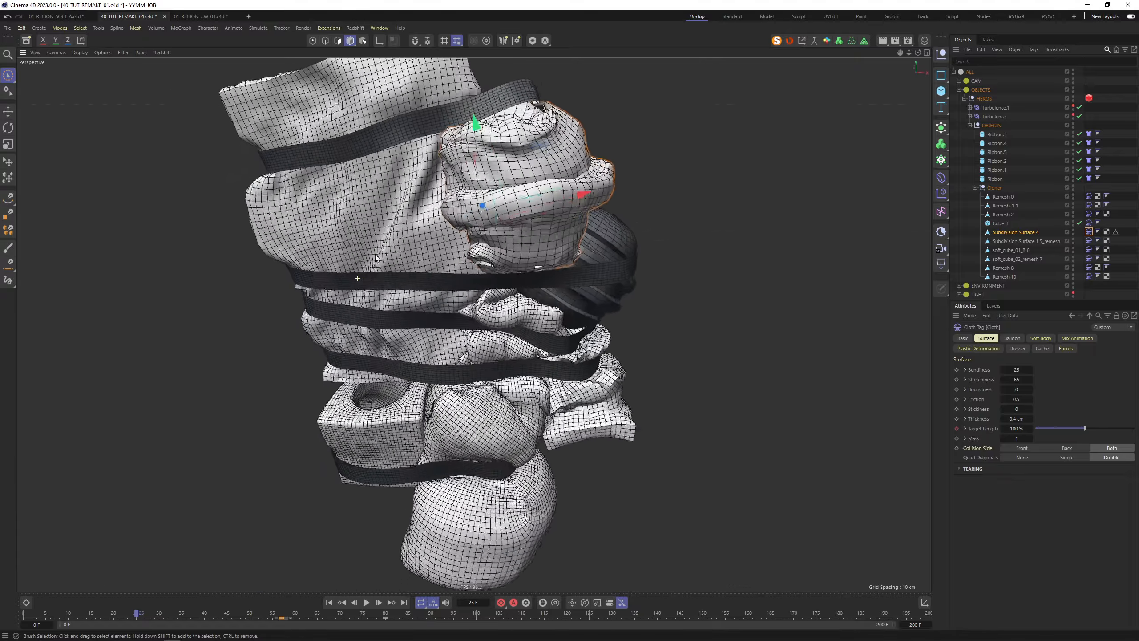
alt+drag(376, 258, 520, 174)
scroll(568, 188, down, 3)
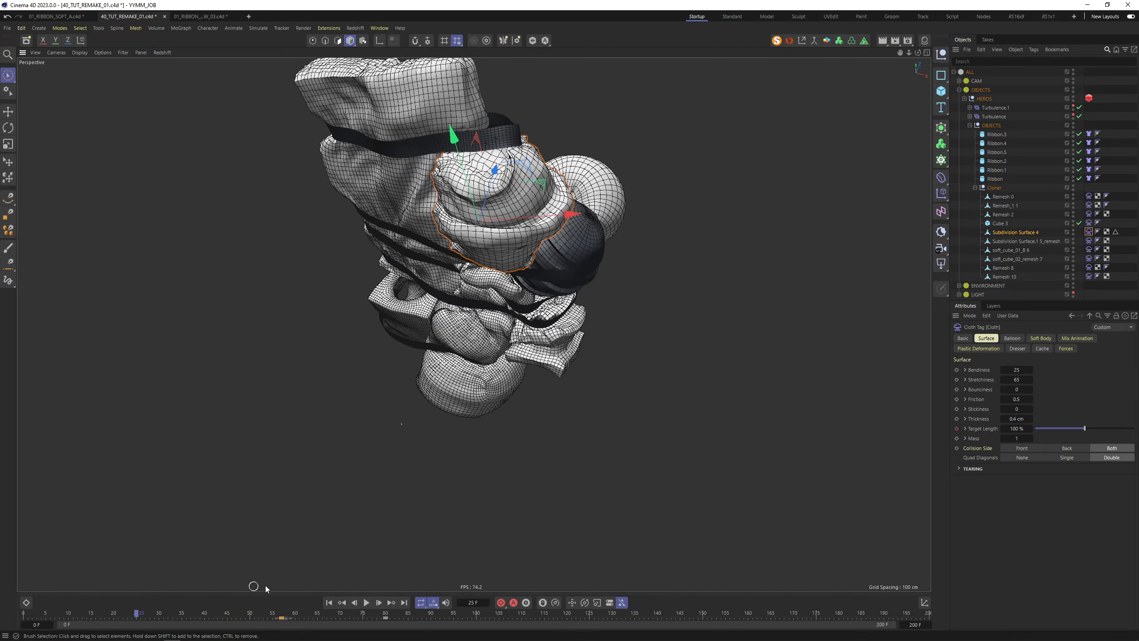
click(329, 603)
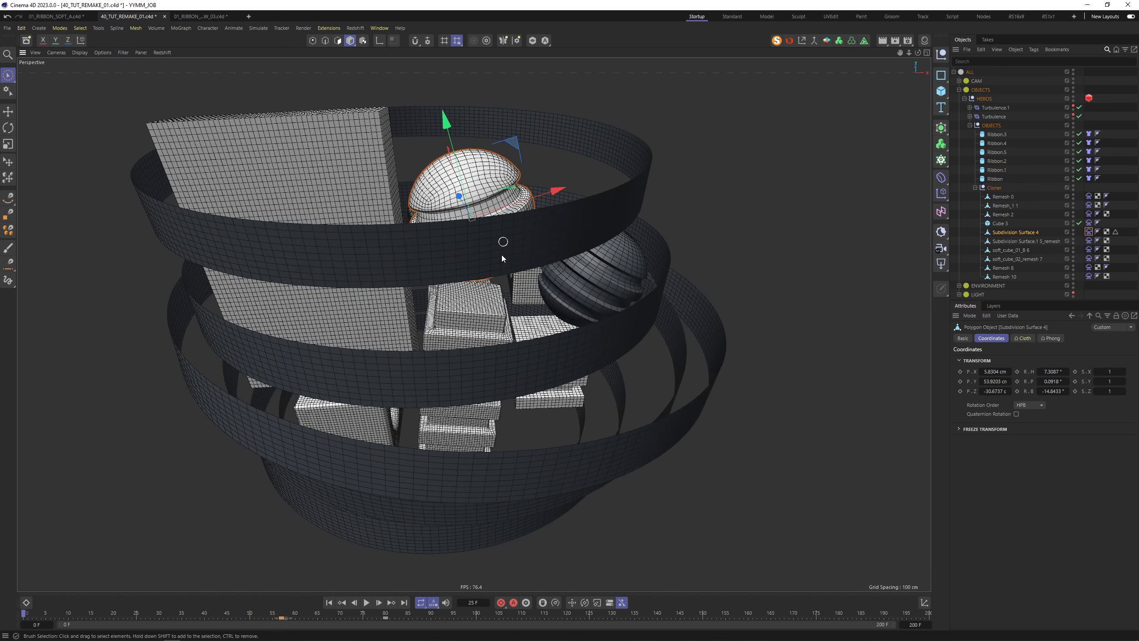
Lift the dome slightly on Y, replay, and bring up the project simulation settings
drag(461, 175, 461, 171)
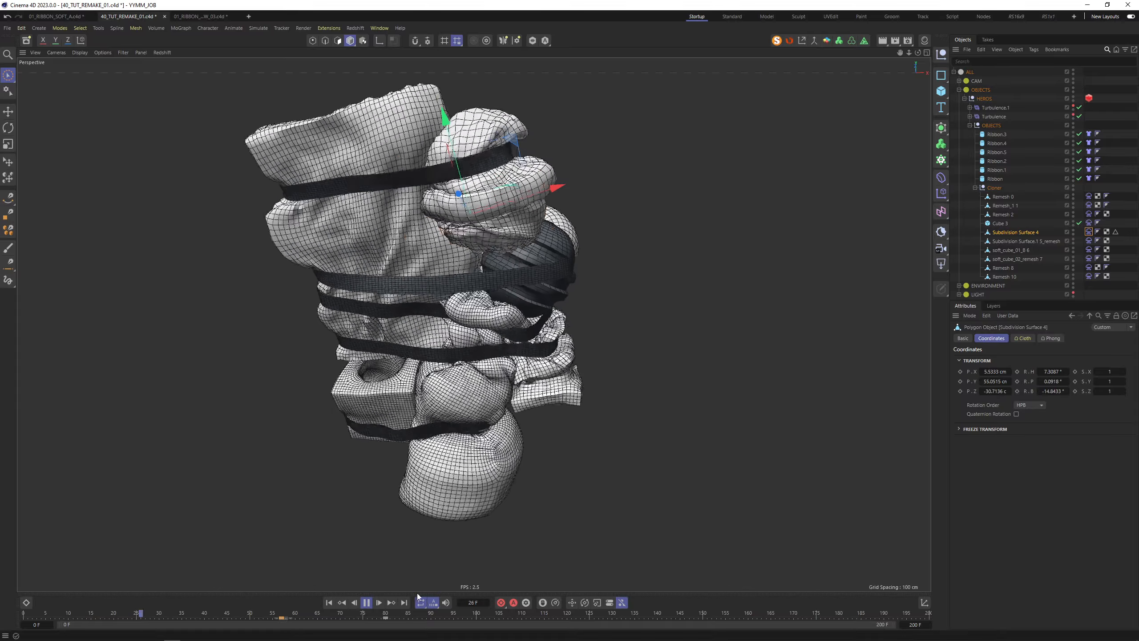
click(366, 602)
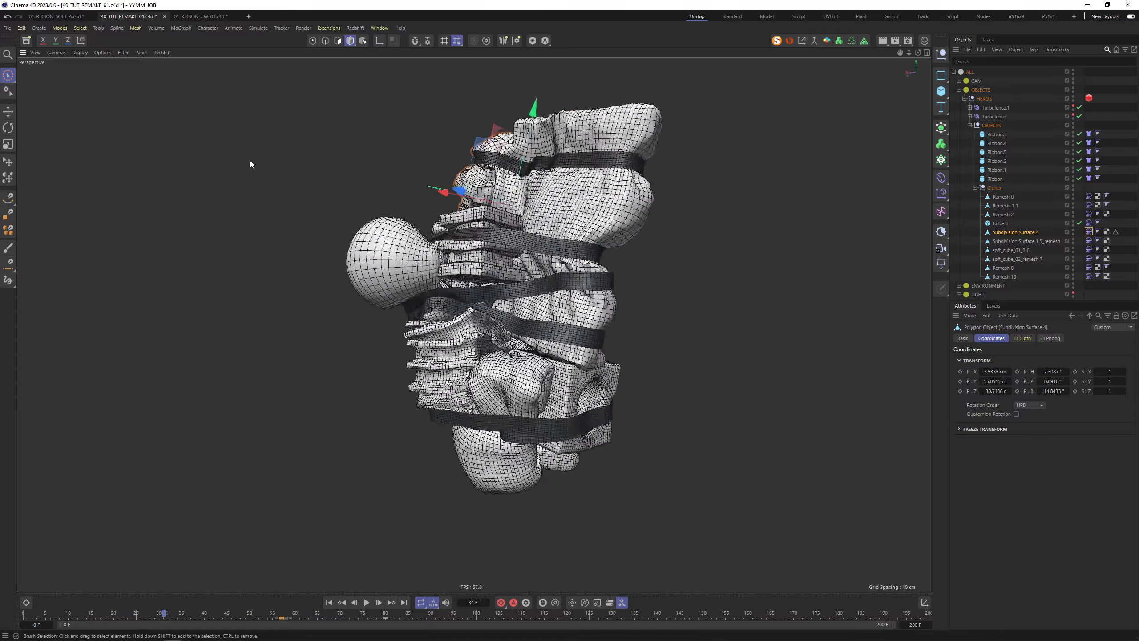
alt+drag(249, 160, 483, 173)
click(330, 603)
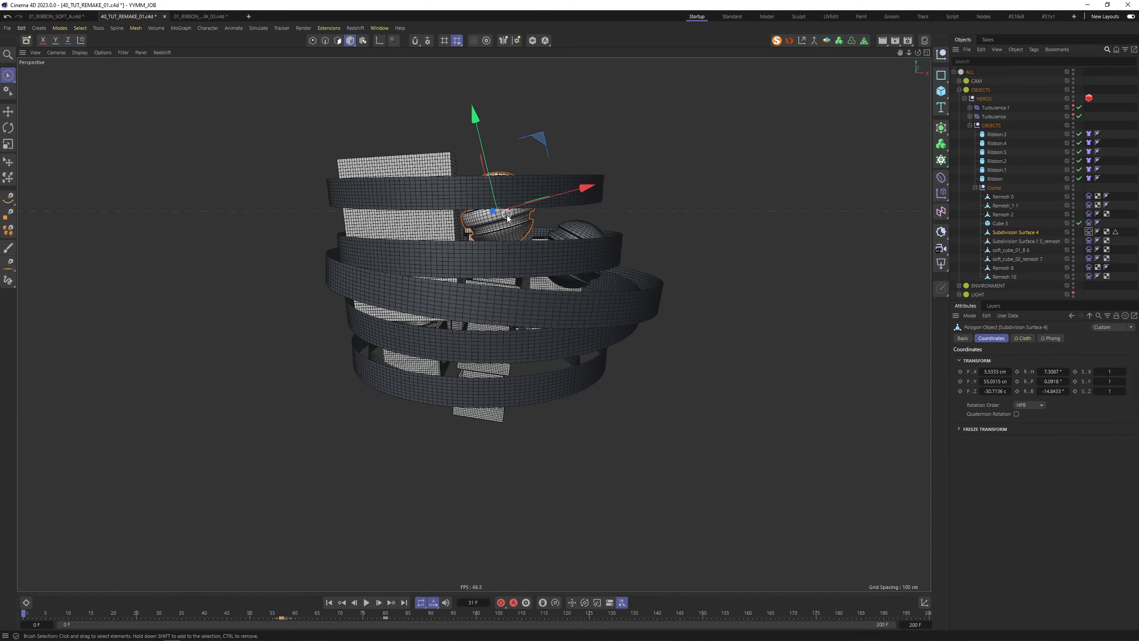
key(ctrl+d)
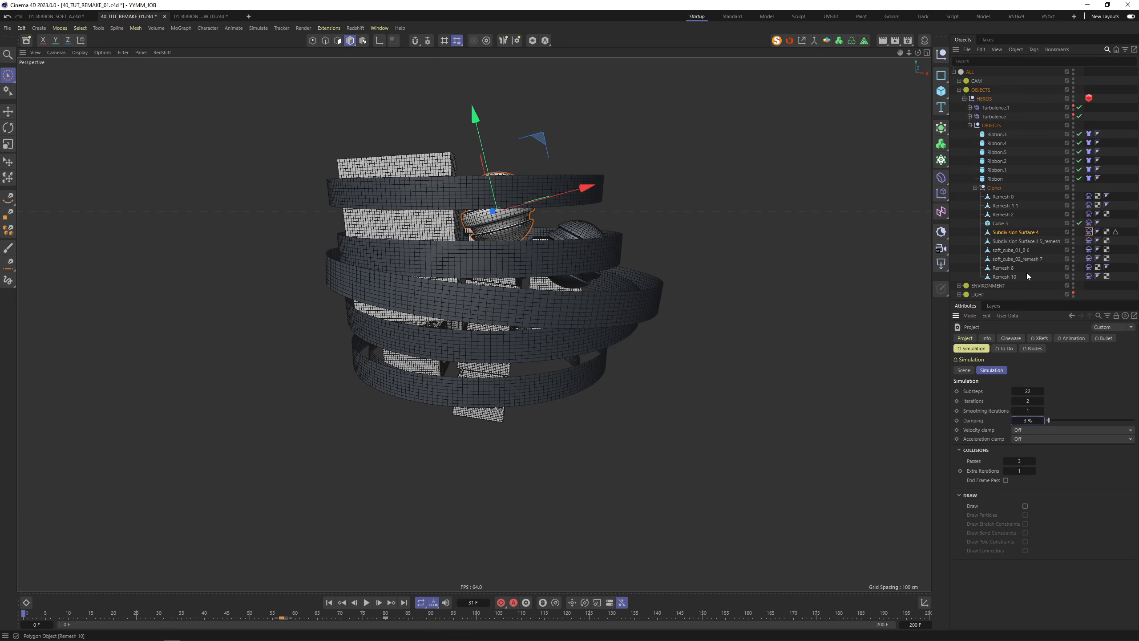
Run Cache Scene from Remesh 0's Cloth tag, then play back the cached ribbon-and-block simulation
click(1133, 256)
click(1089, 196)
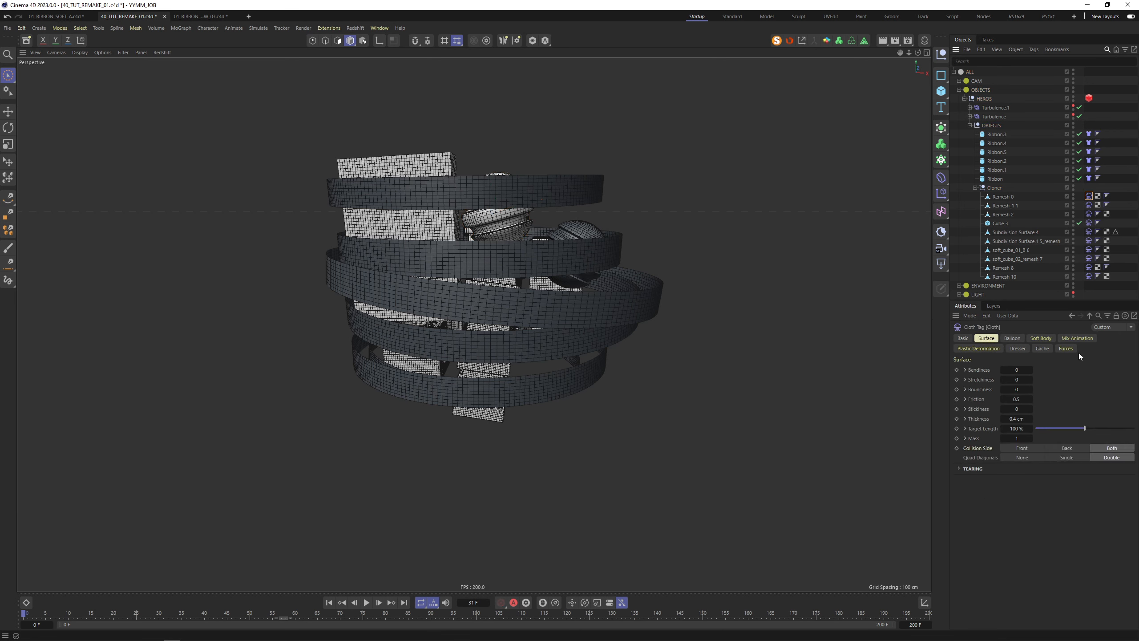
click(1043, 349)
click(1070, 392)
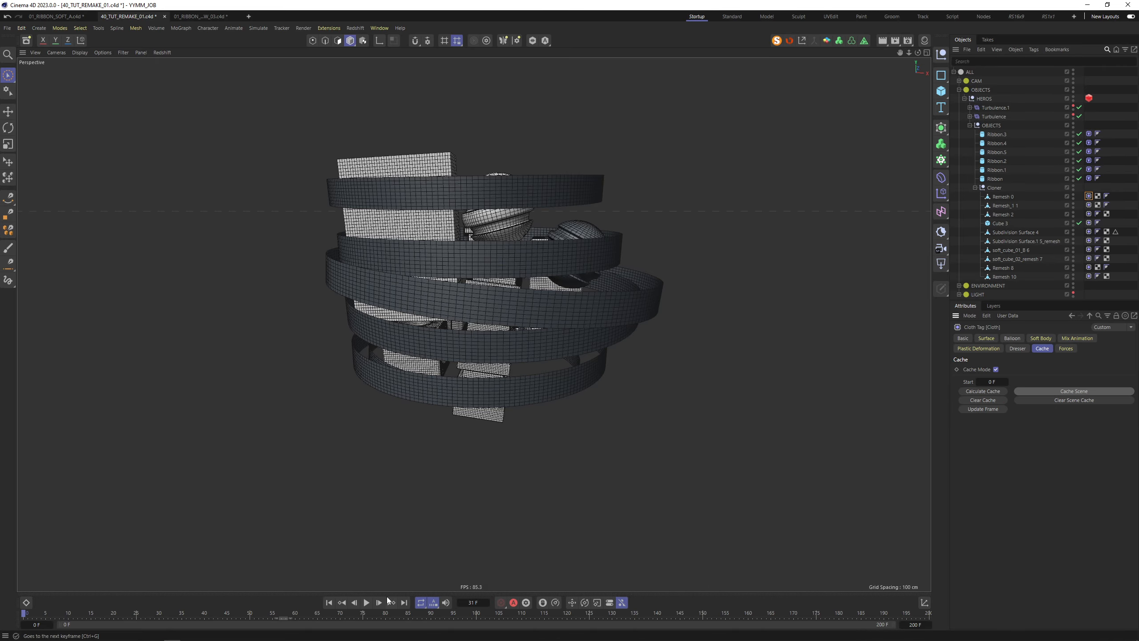
click(365, 602)
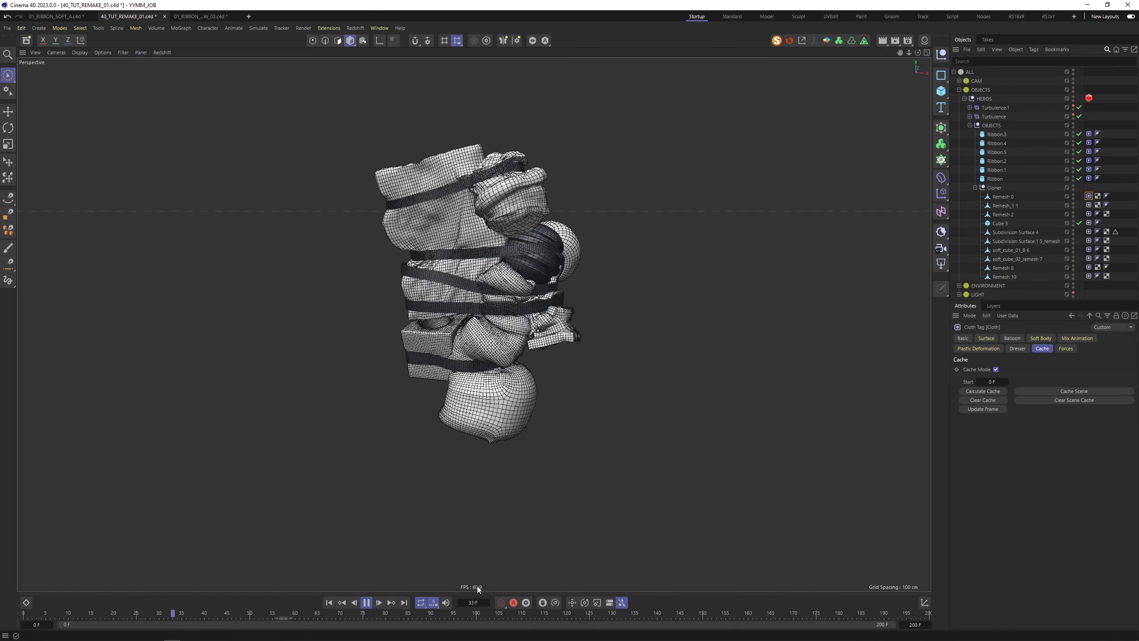
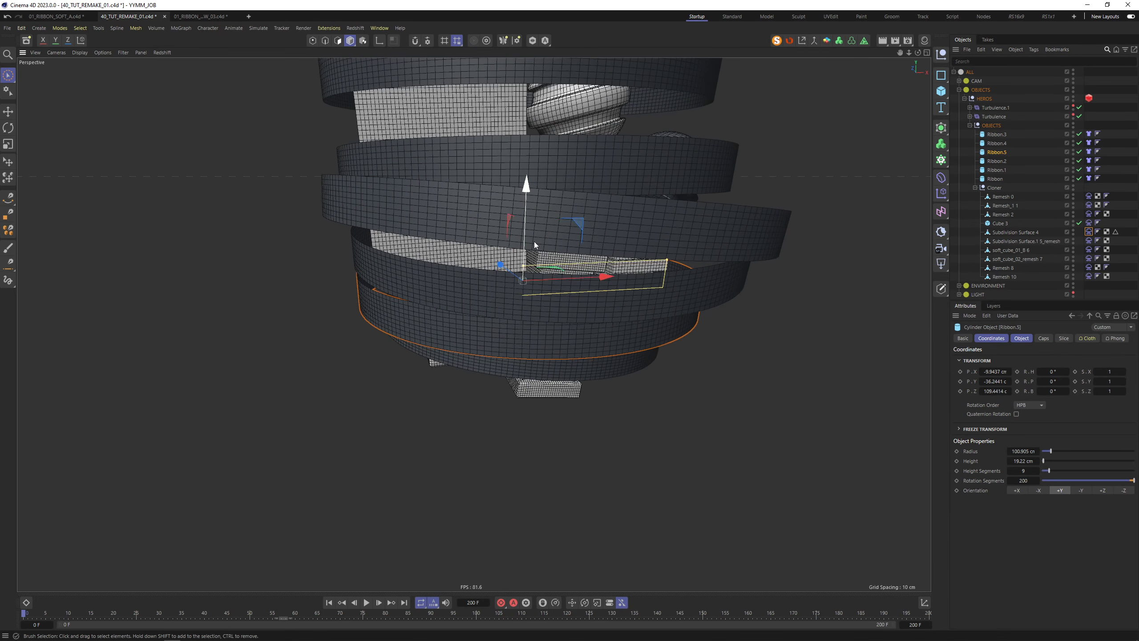
Inspect the Ribbon, Ribbon.2 and Ribbon.4 bands from several angles, then deselect everything
alt+drag(534, 242, 544, 287)
click(547, 280)
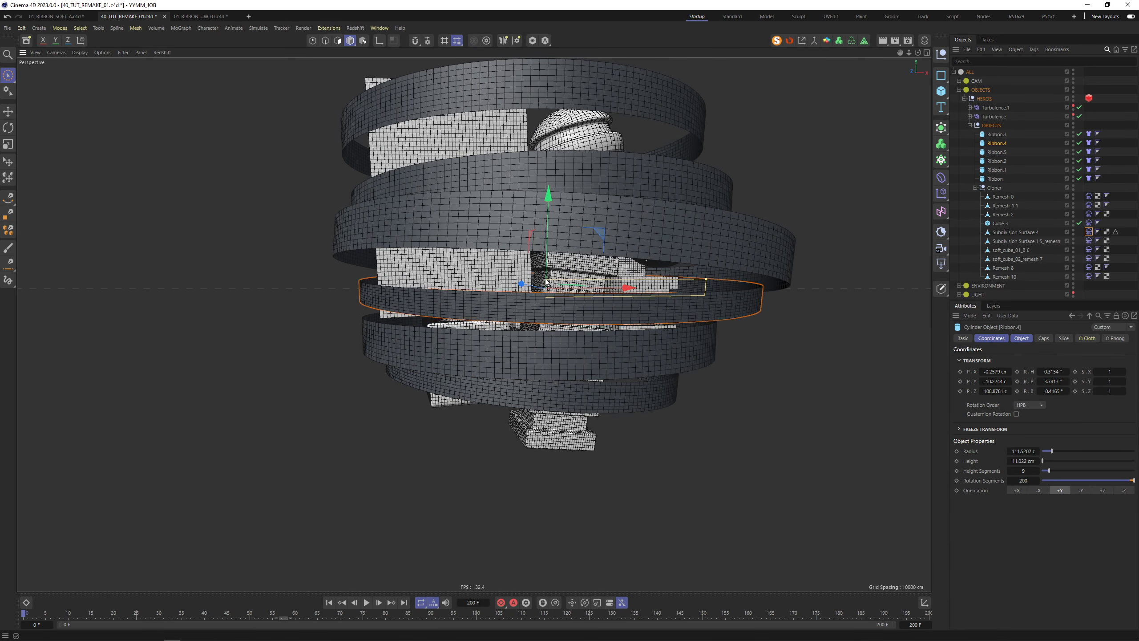
click(546, 244)
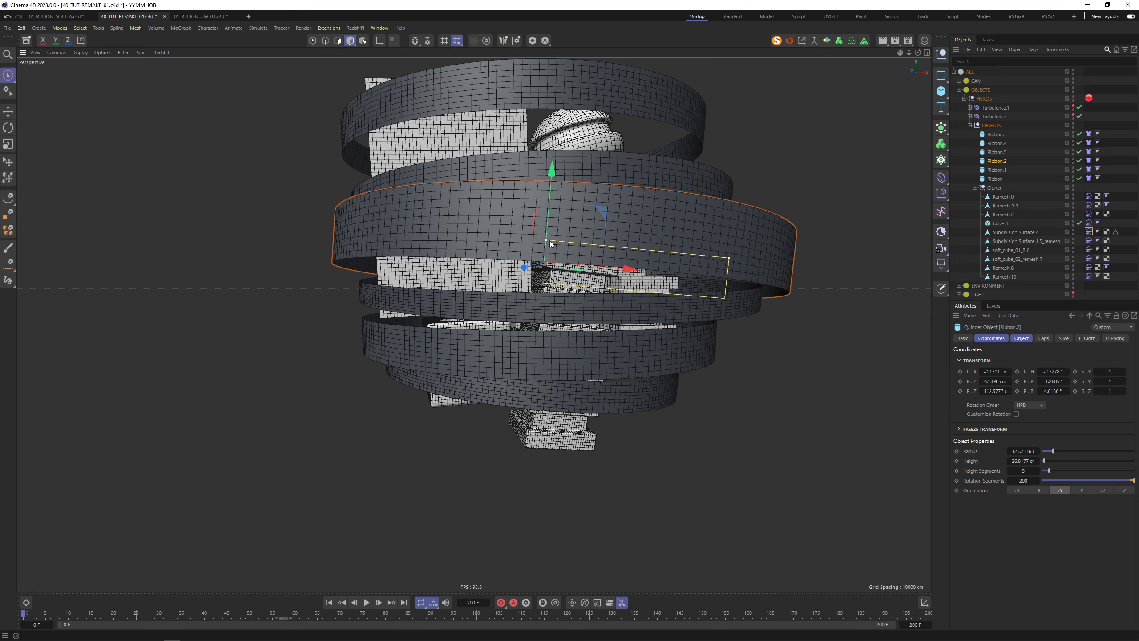
alt+drag(550, 240, 709, 200)
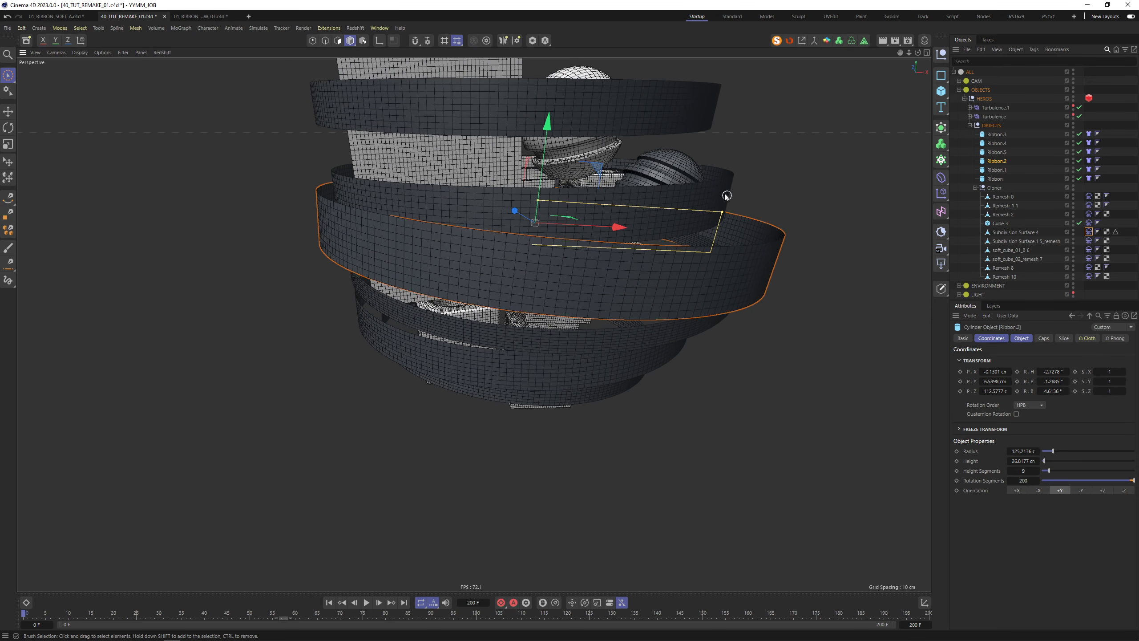
click(527, 176)
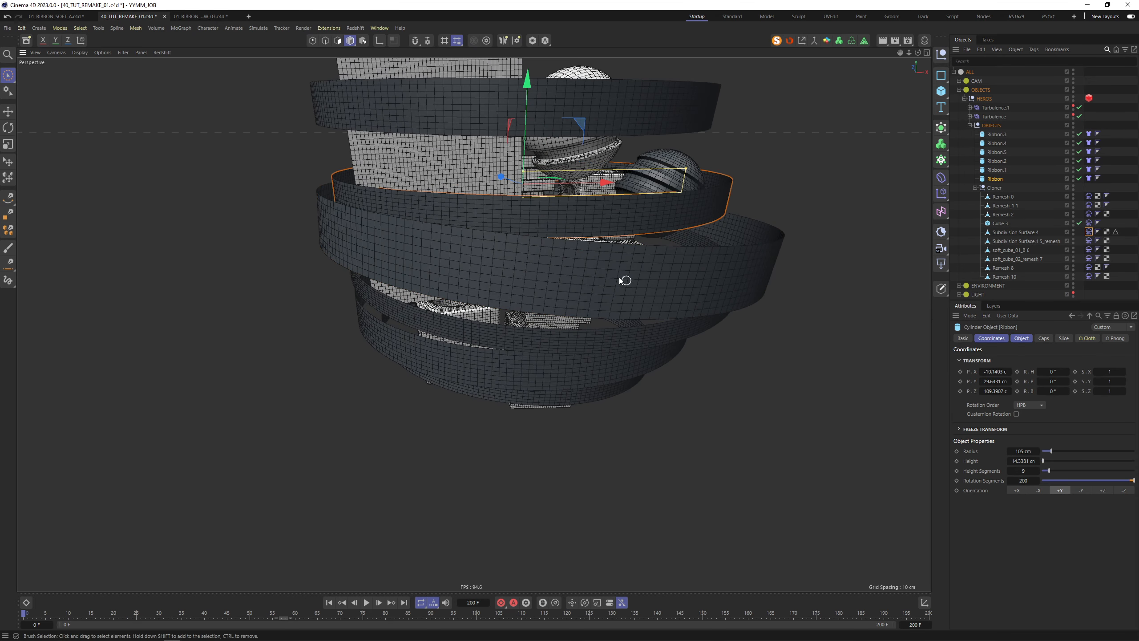
alt+drag(621, 278, 622, 246)
click(757, 491)
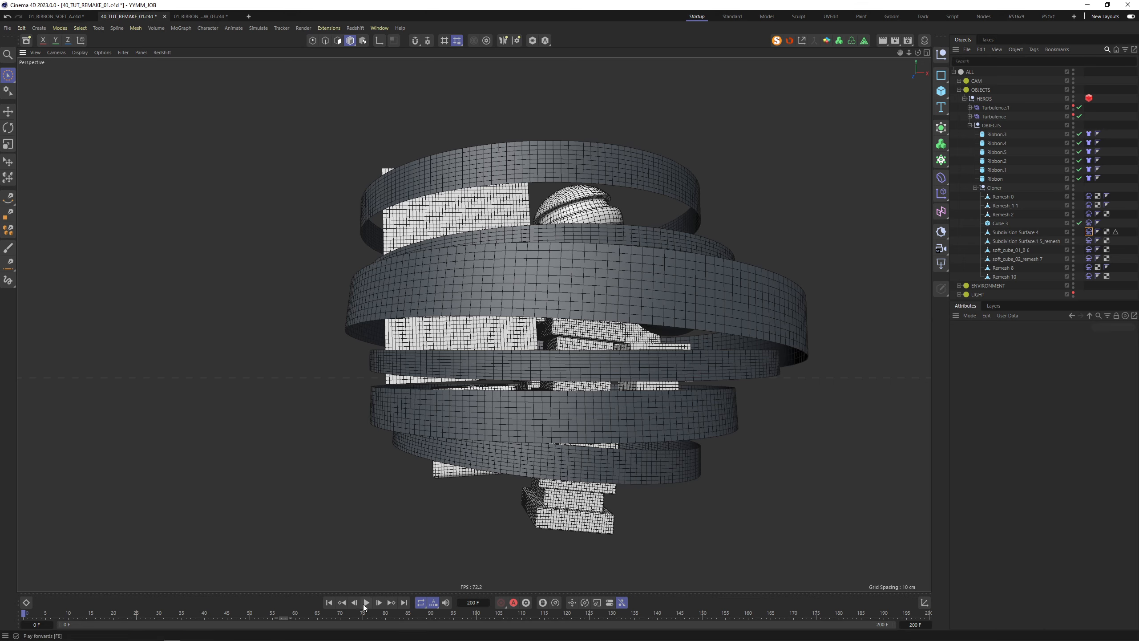
Save the scene, play the cloth simulation to frame 48, then rewind to frame 0
key(ctrl+s)
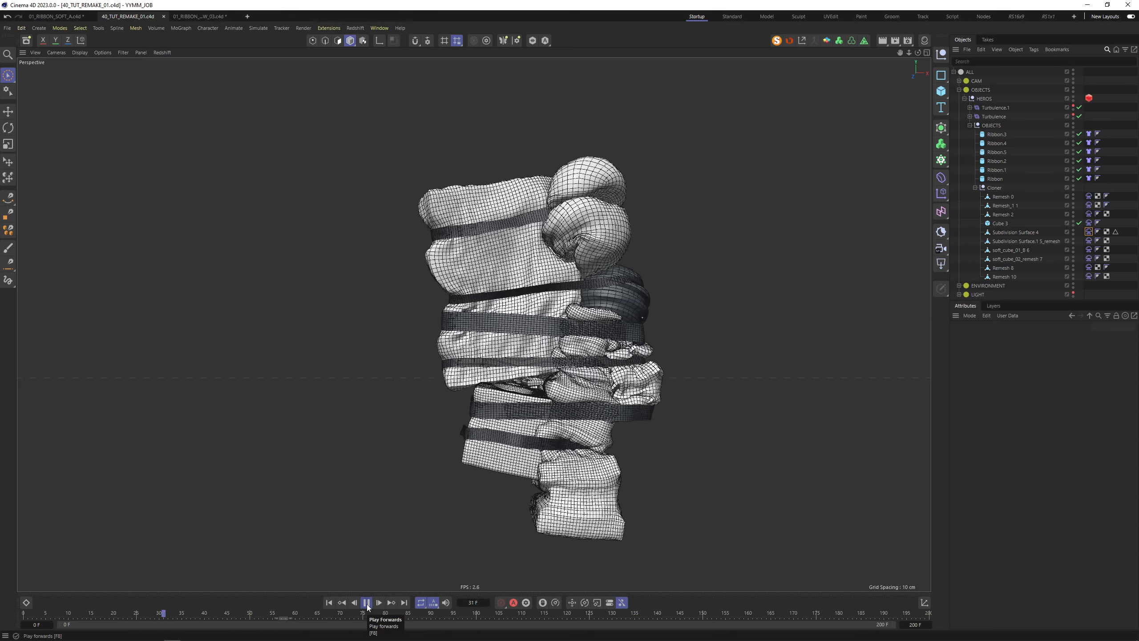
click(367, 604)
alt+drag(609, 295, 582, 309)
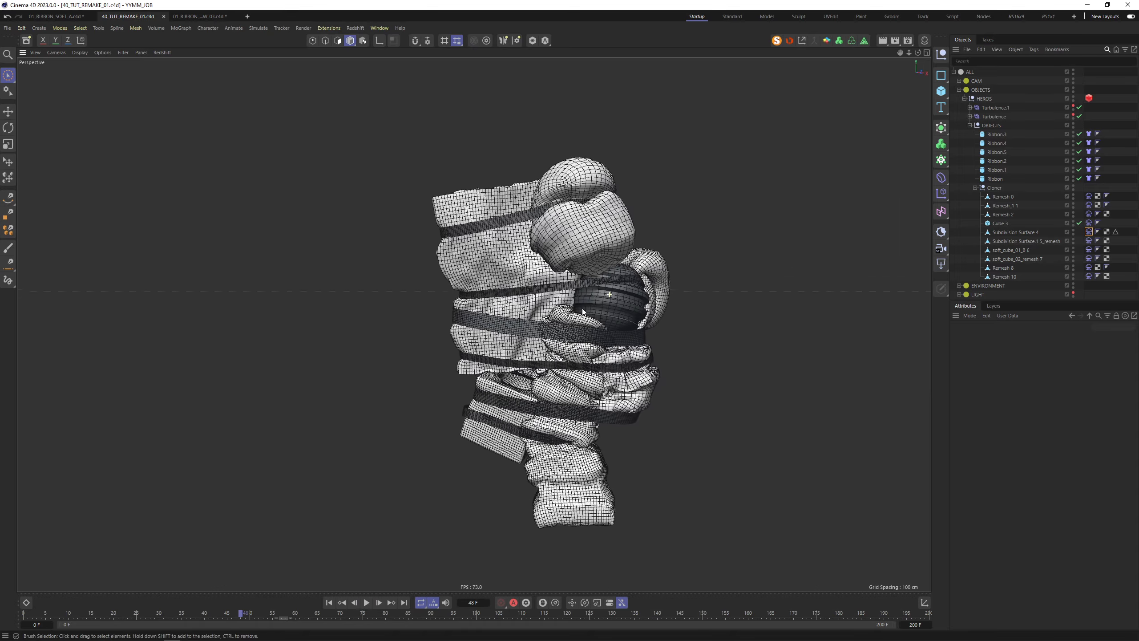
click(332, 605)
Move one of Ribbon.2's Cloth keys later, to about frame 40, on its F-curve
click(543, 329)
click(26, 602)
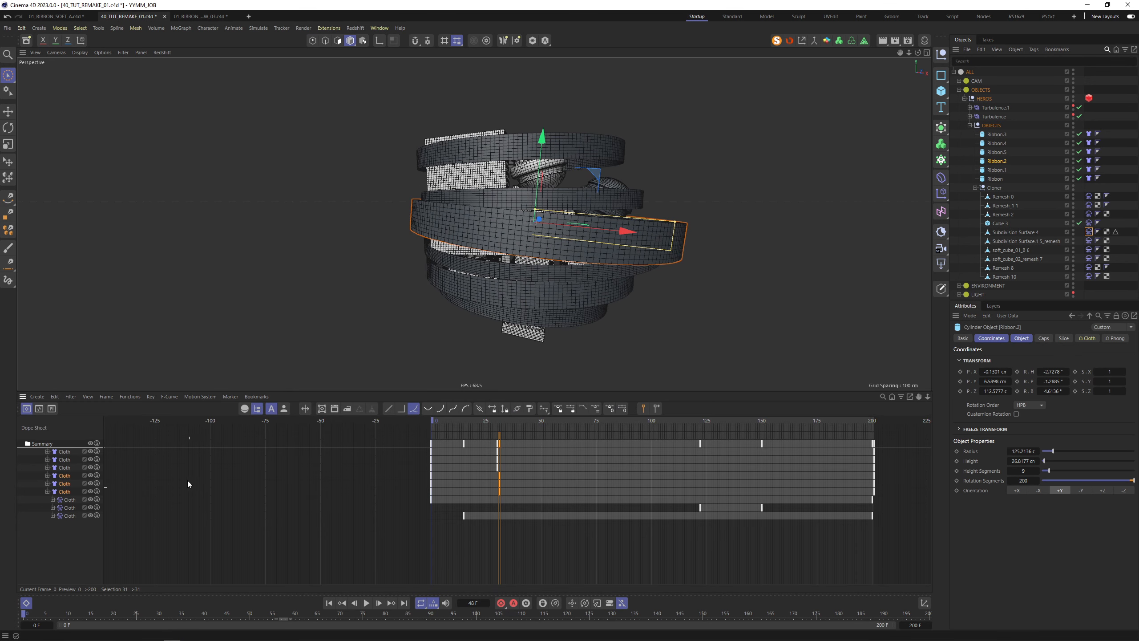
click(39, 409)
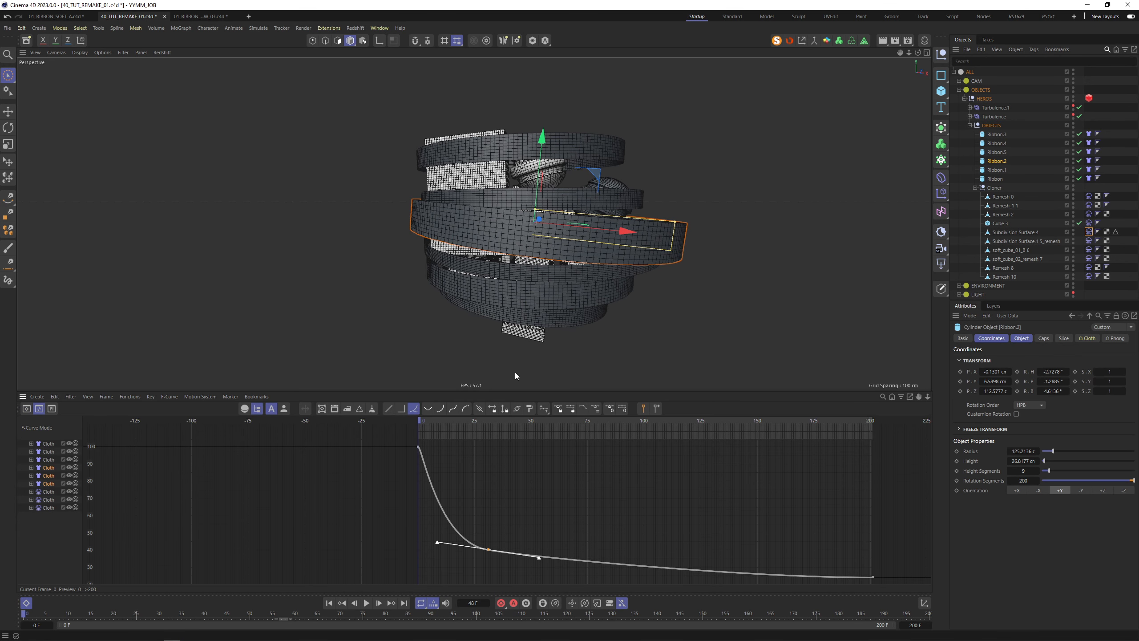
drag(488, 550, 508, 550)
drag(441, 446, 475, 463)
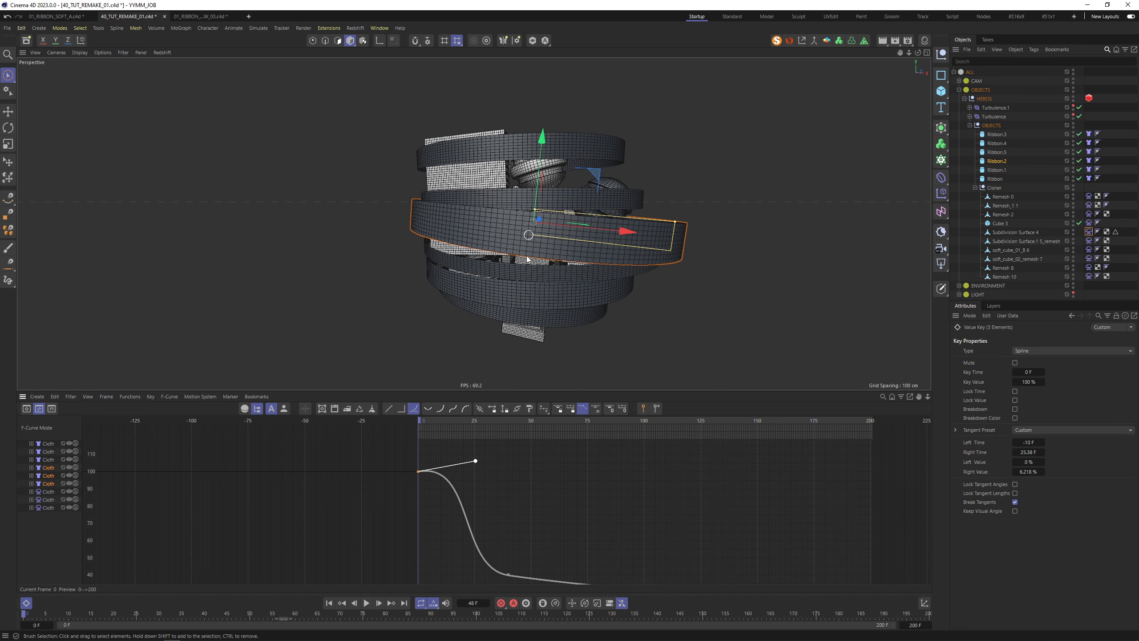
click(508, 574)
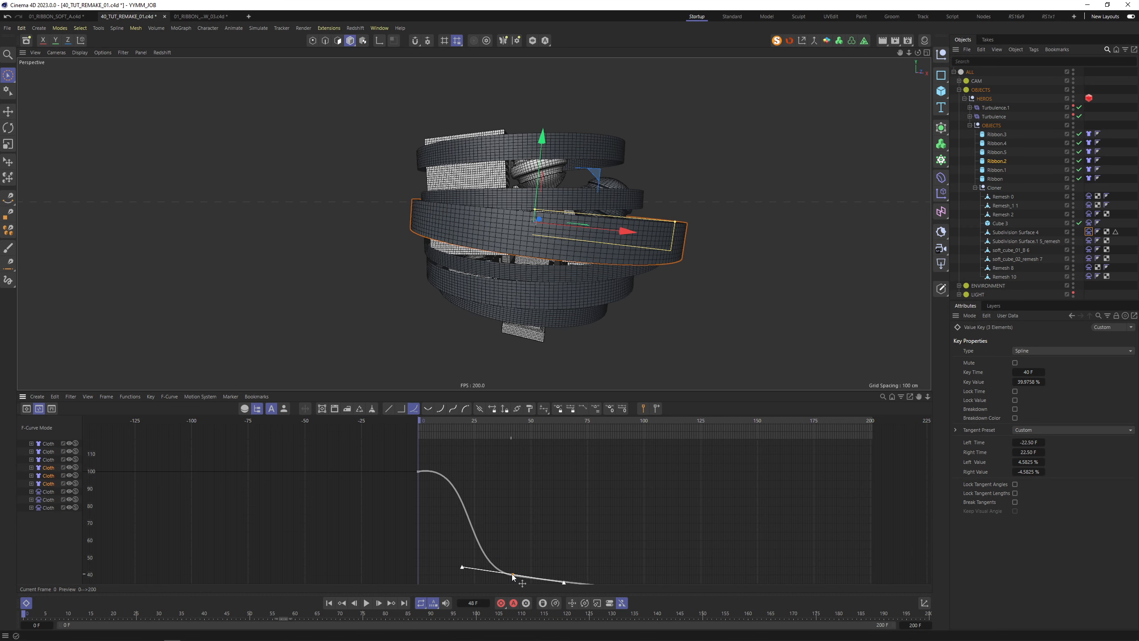
Ease the start of Ribbon.5's Cloth curve and shift its later keys to frames 32–40
click(565, 299)
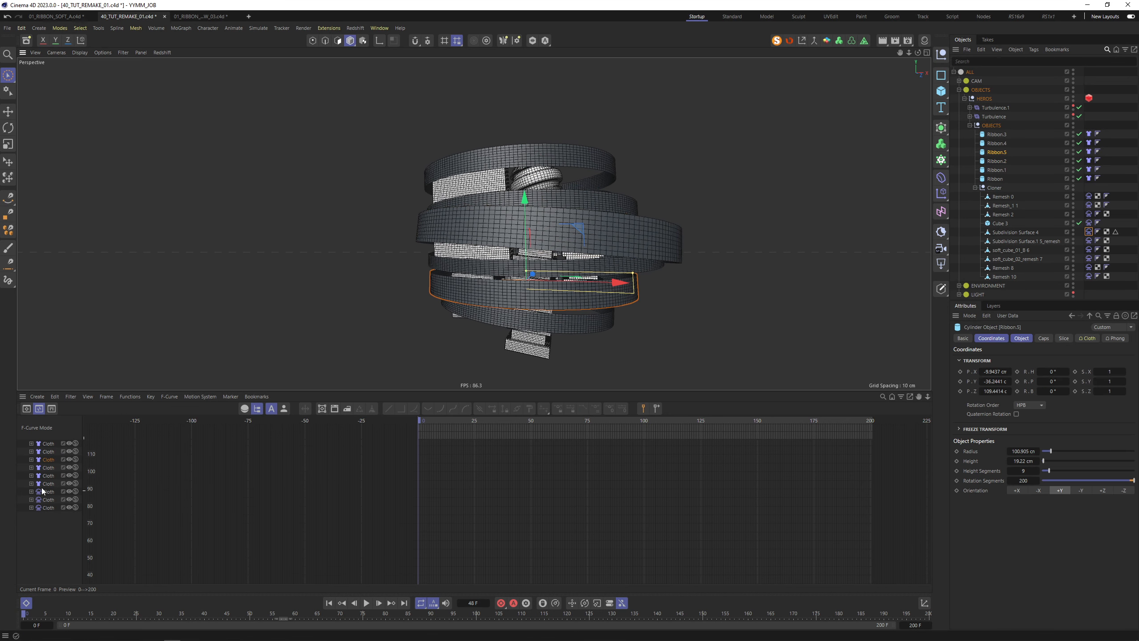
click(53, 461)
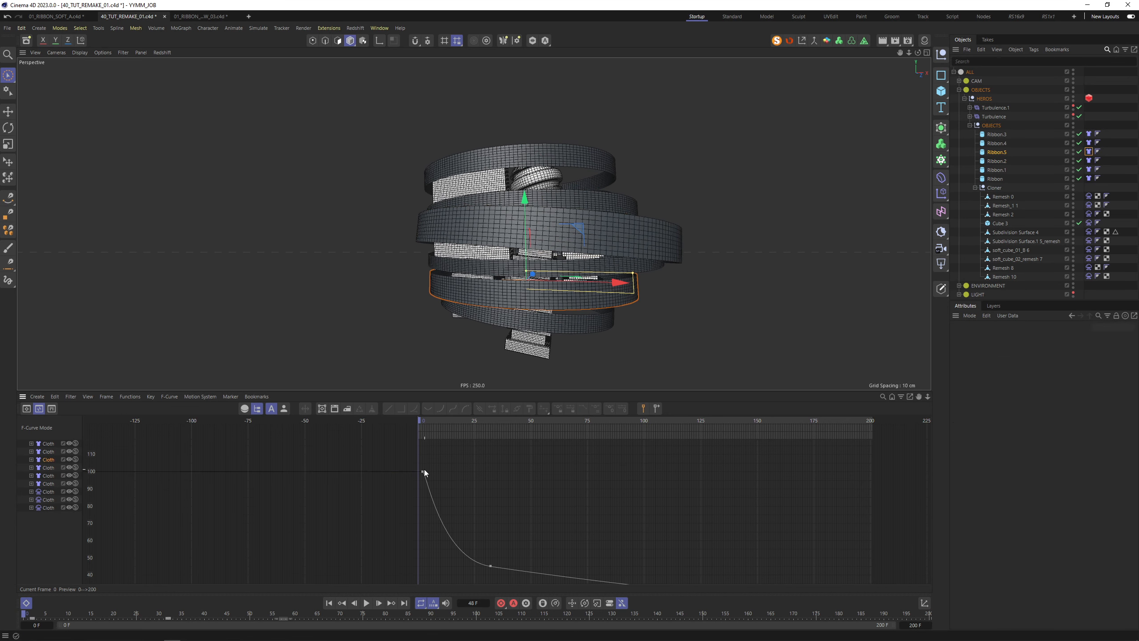
click(422, 471)
drag(424, 471, 450, 470)
click(491, 566)
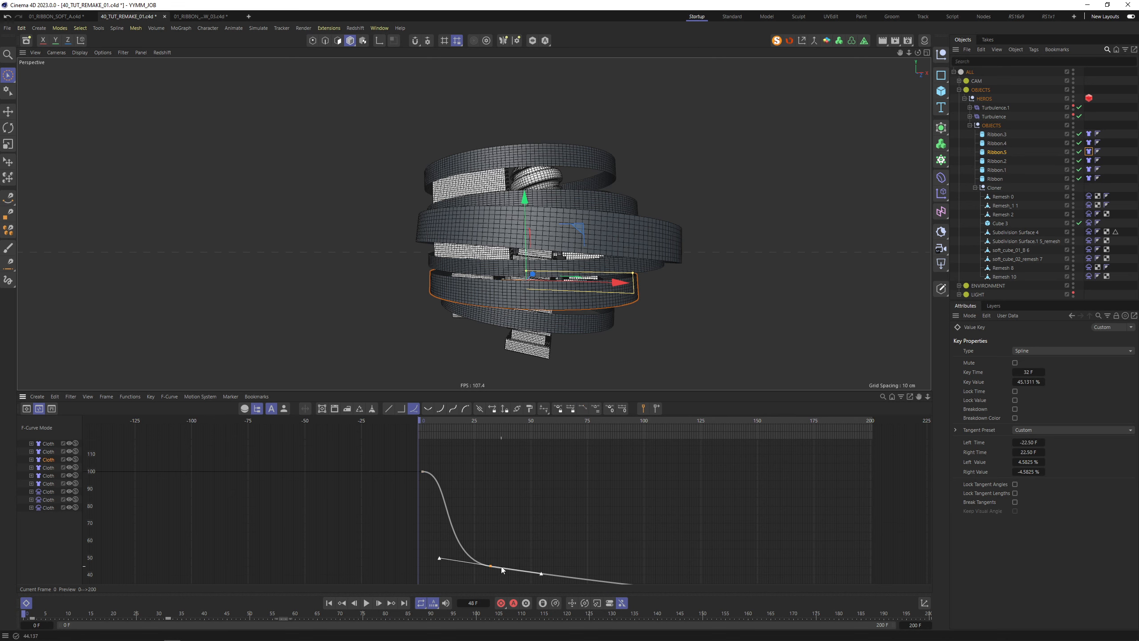
drag(490, 567, 504, 573)
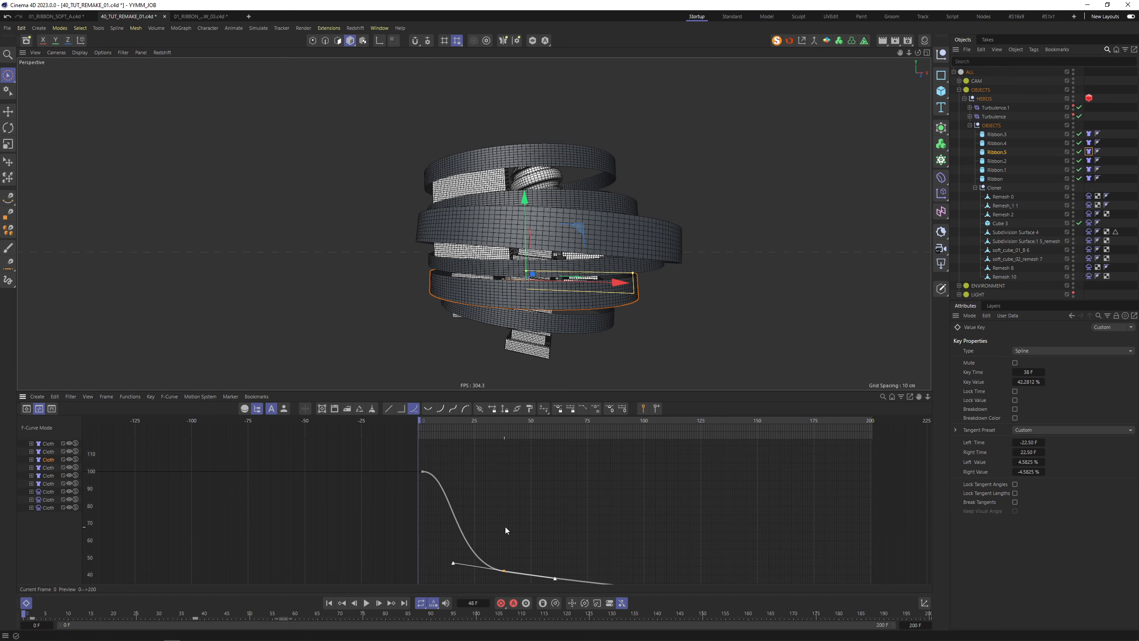
alt+middle_drag(505, 527, 387, 496)
drag(385, 539, 513, 559)
mouse_move(616, 560)
mouse_down()
mouse_move(630, 561)
mouse_move(603, 560)
mouse_up()
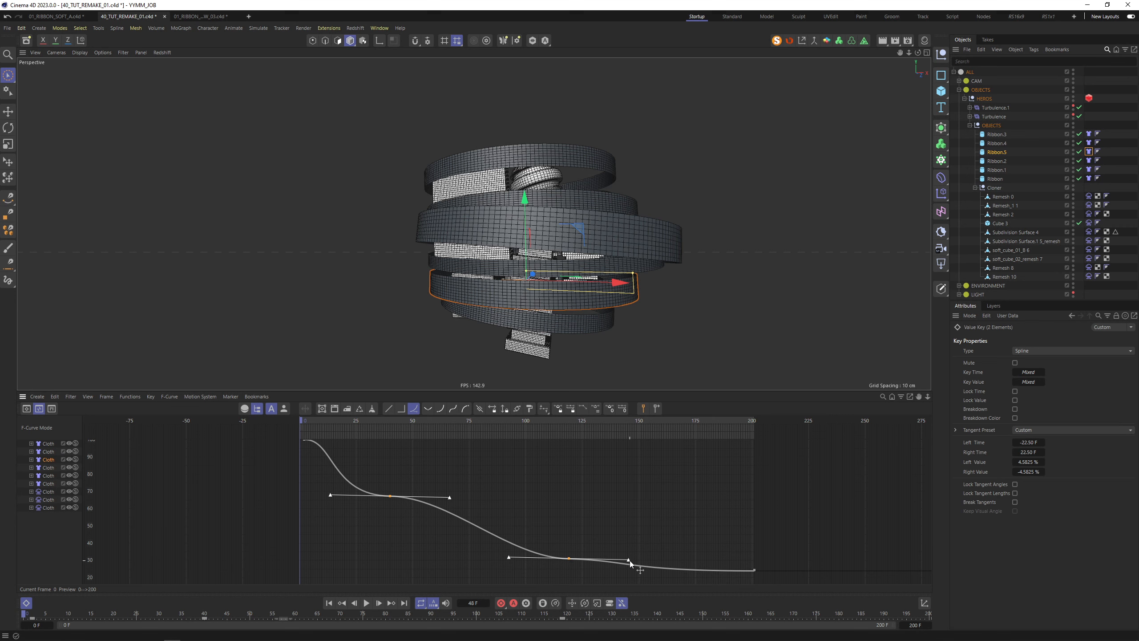
click(522, 487)
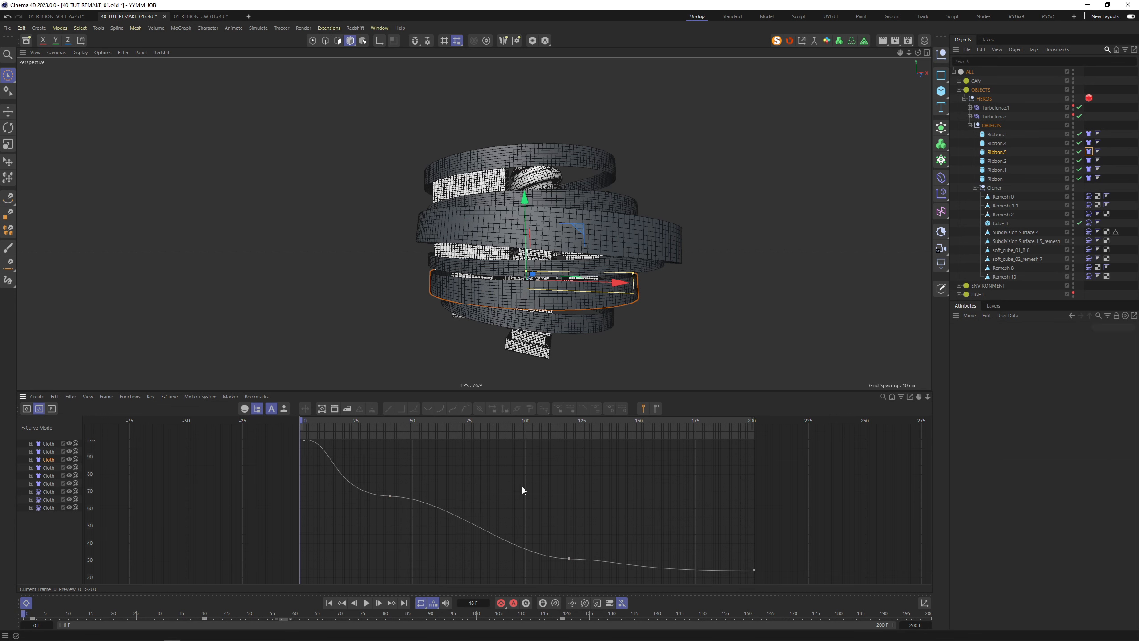
alt+middle_drag(474, 477, 519, 499)
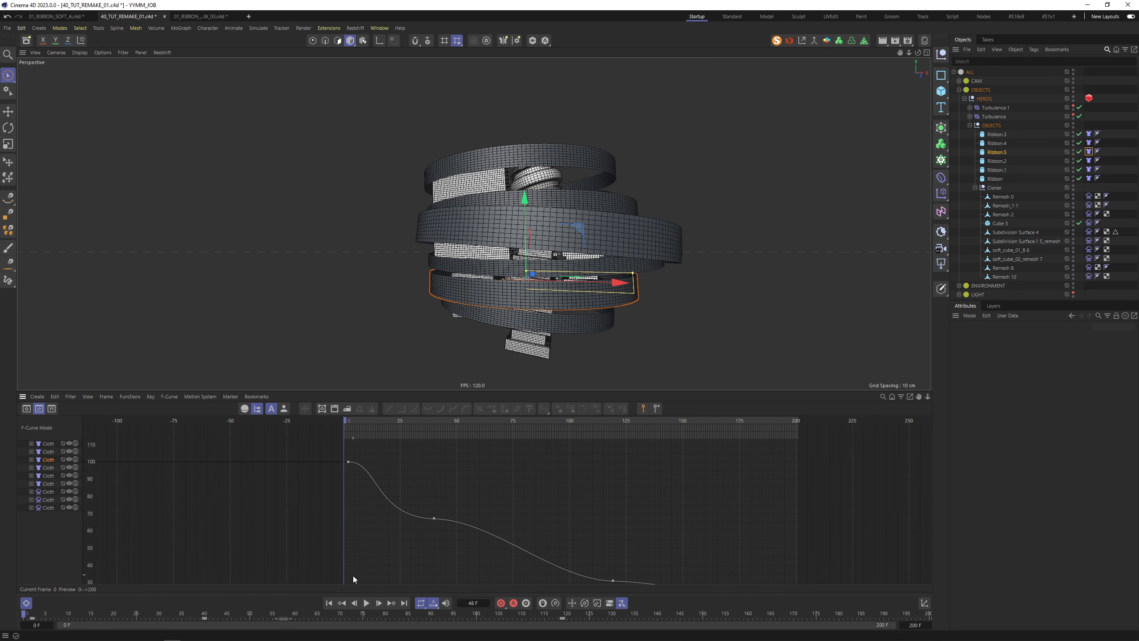
click(26, 603)
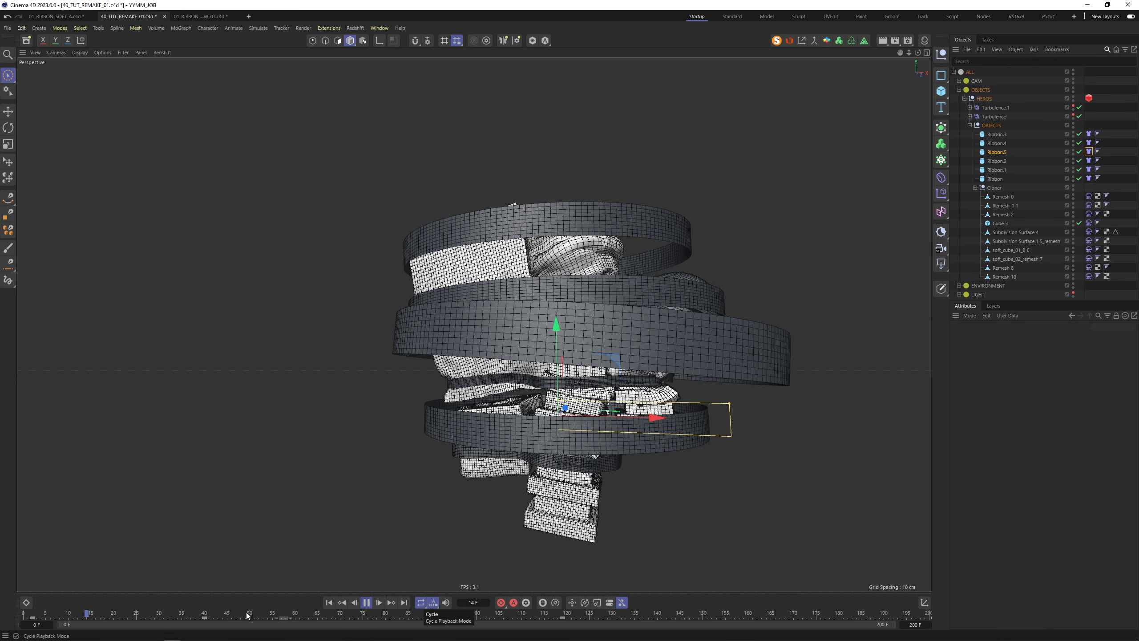
Review the retimed wrap at frames 26 and 30, rewind to frame 0, and show the Dope Sheet
click(368, 602)
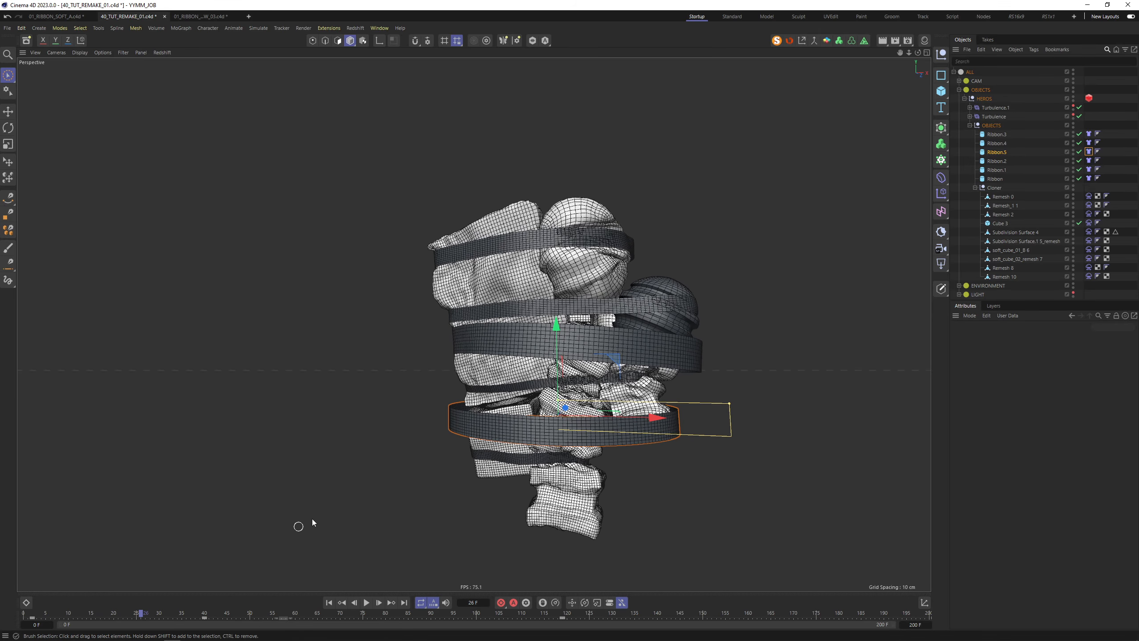
alt+drag(604, 324, 563, 321)
click(366, 604)
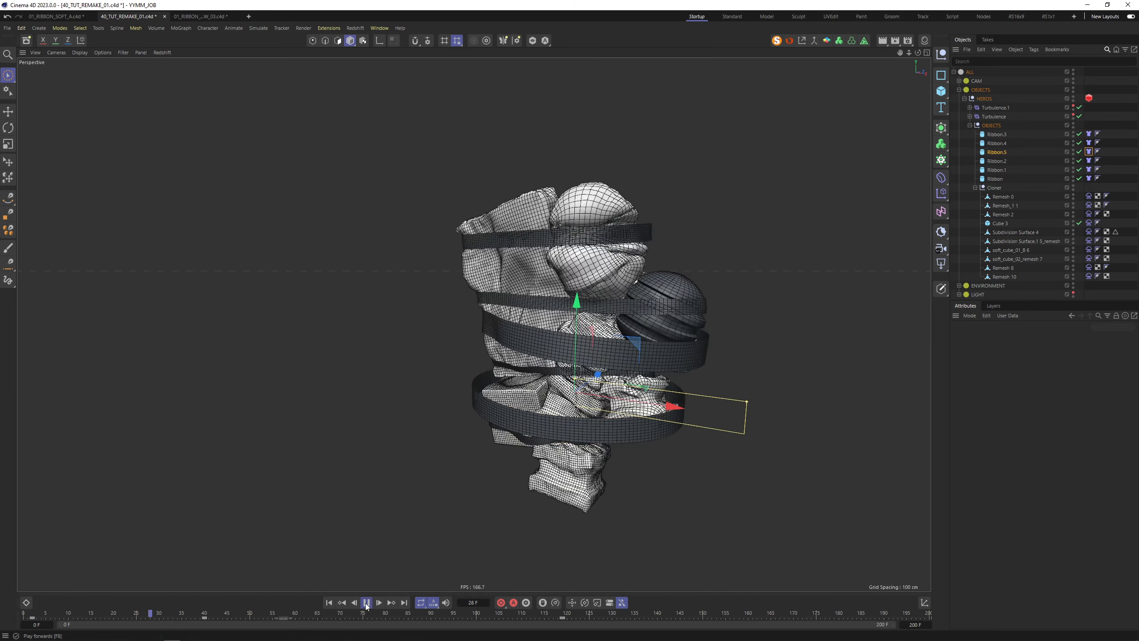
click(366, 605)
alt+drag(453, 536, 588, 415)
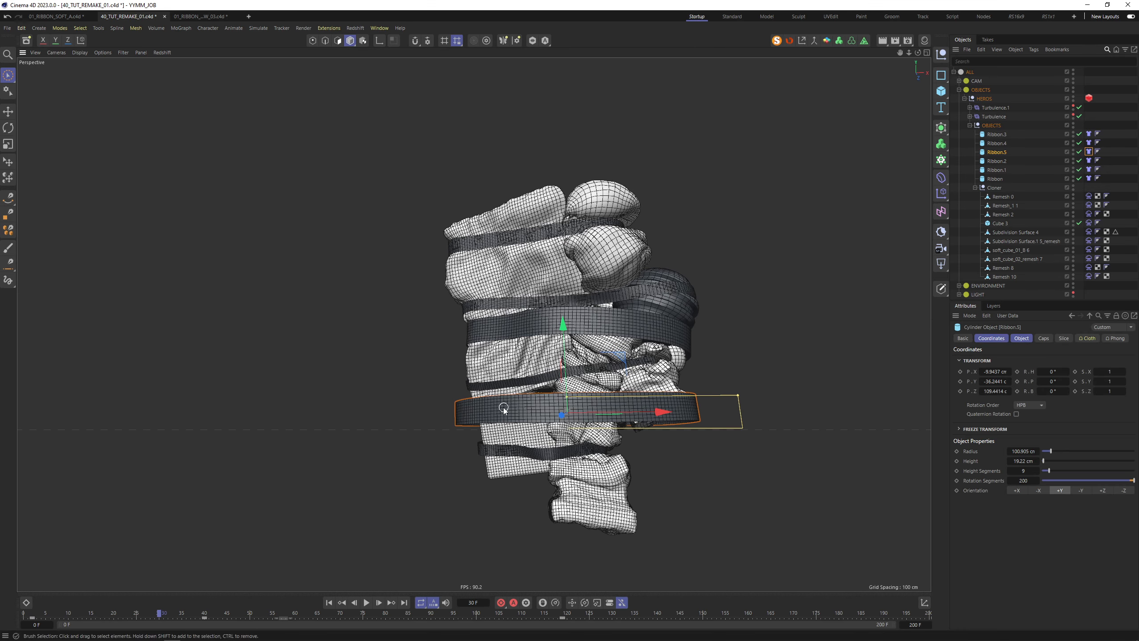
alt+drag(504, 410, 533, 417)
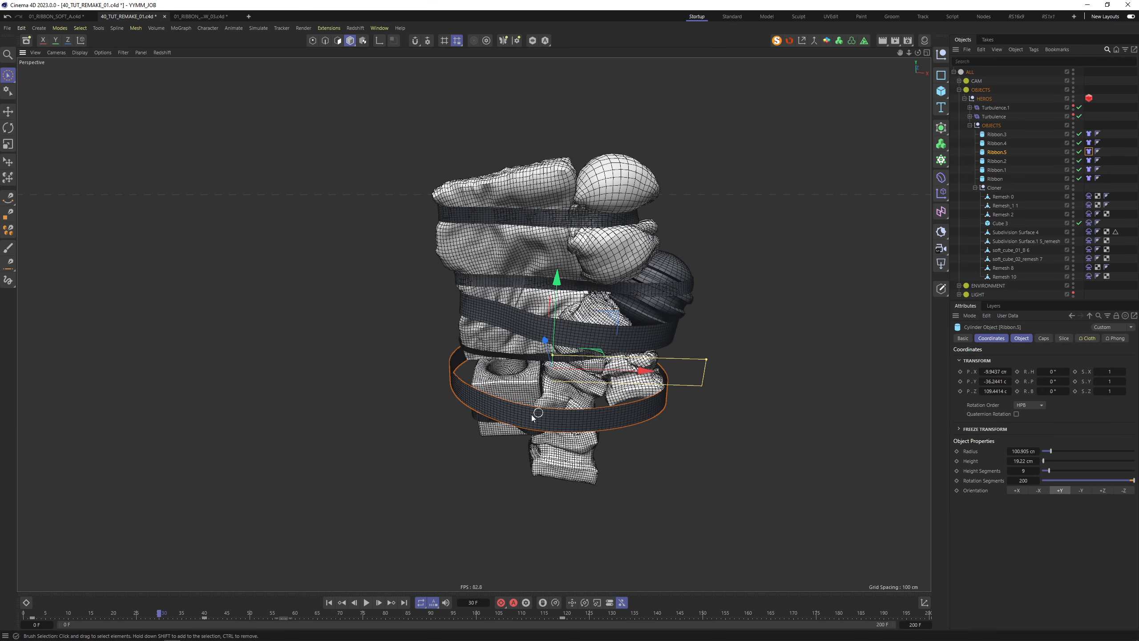
click(329, 603)
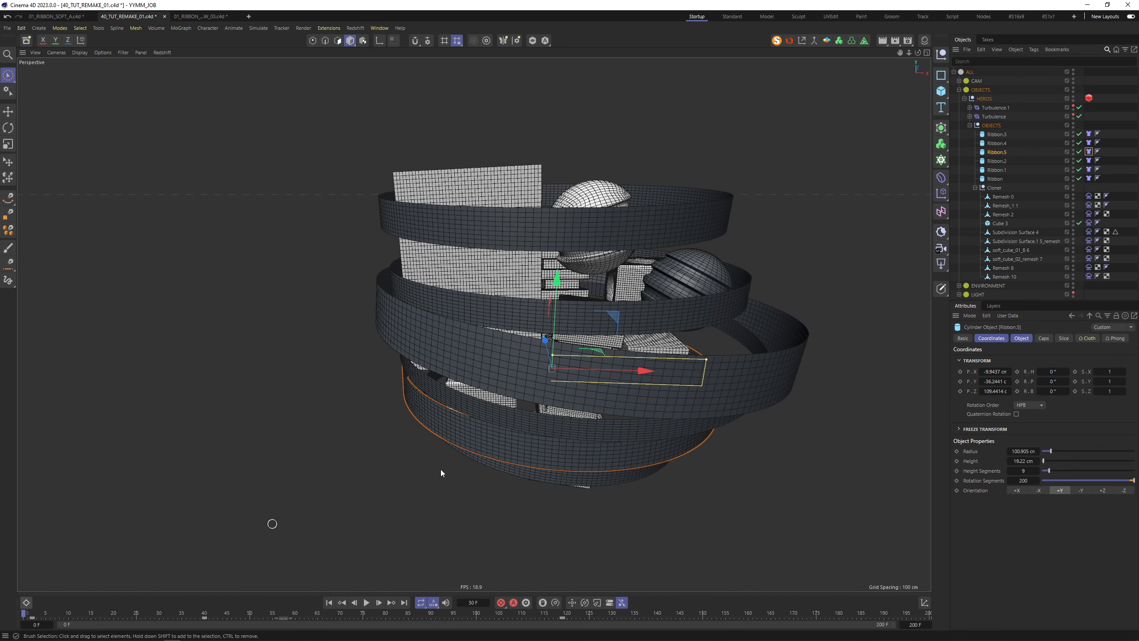
alt+drag(600, 419, 569, 386)
click(27, 603)
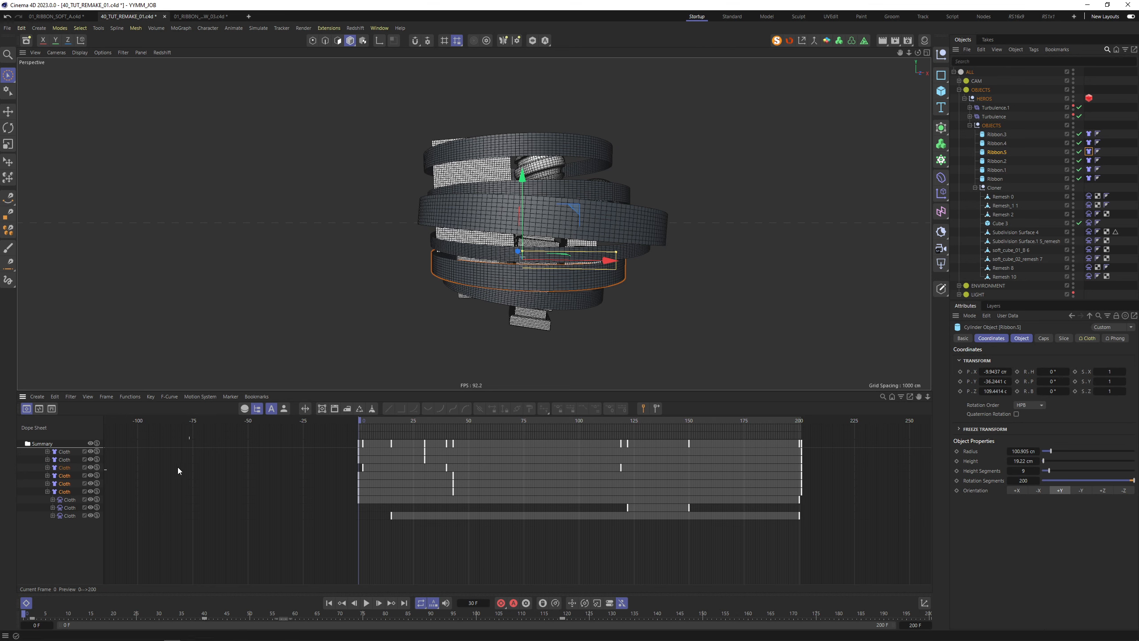
Shift the six upper Cloth tracks' keys and the curves' starting keys, then preview briefly
drag(38, 420, 67, 488)
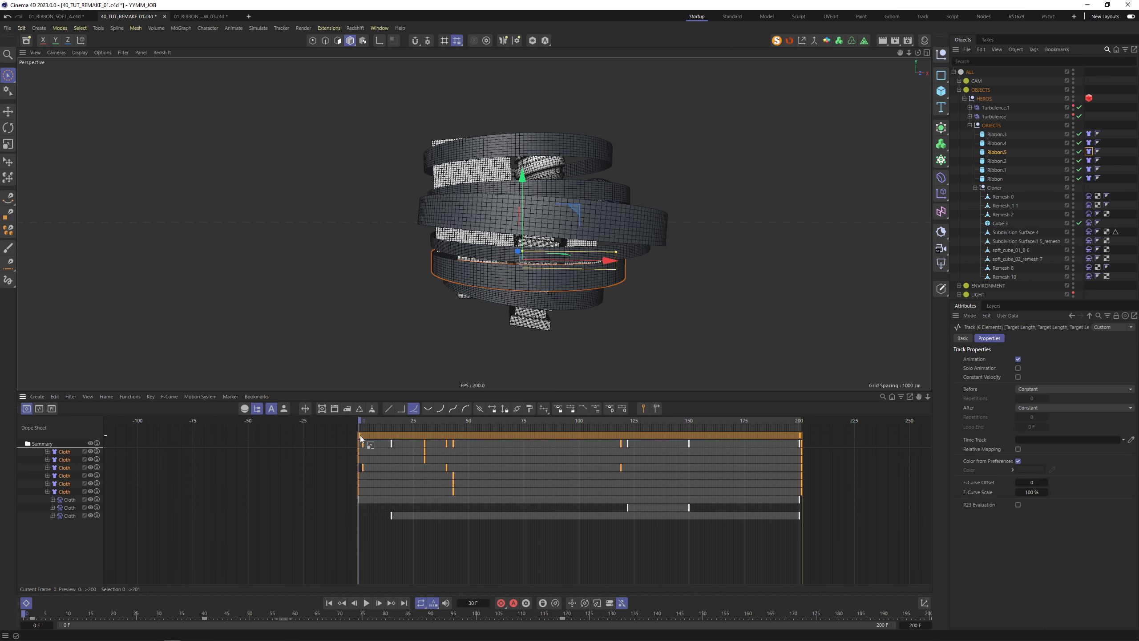
drag(360, 436, 356, 435)
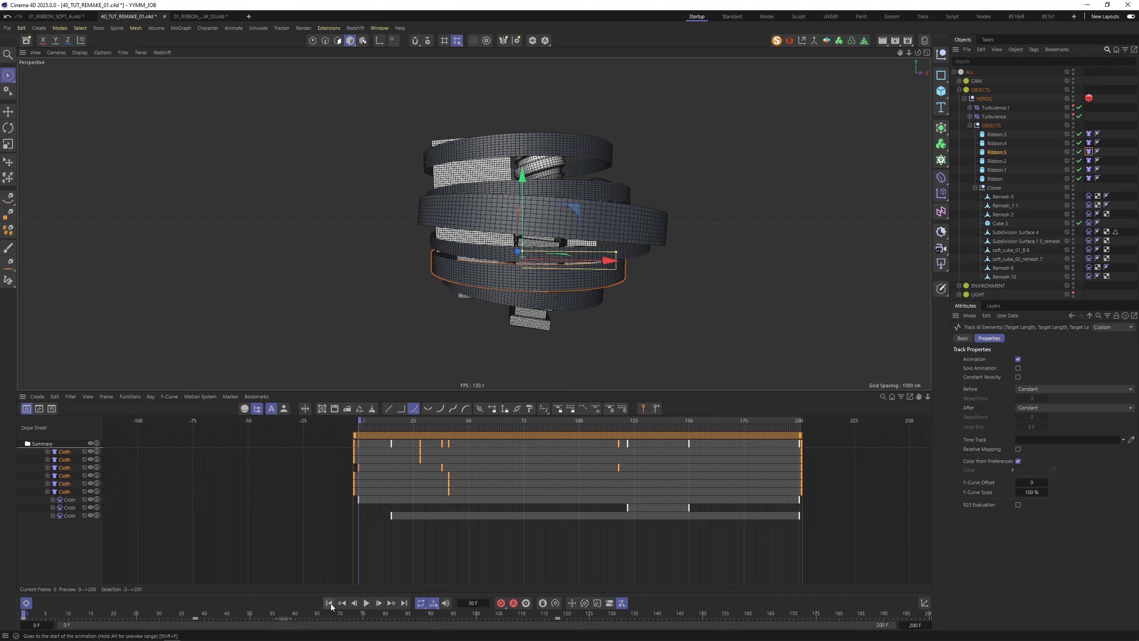
click(39, 409)
click(386, 490)
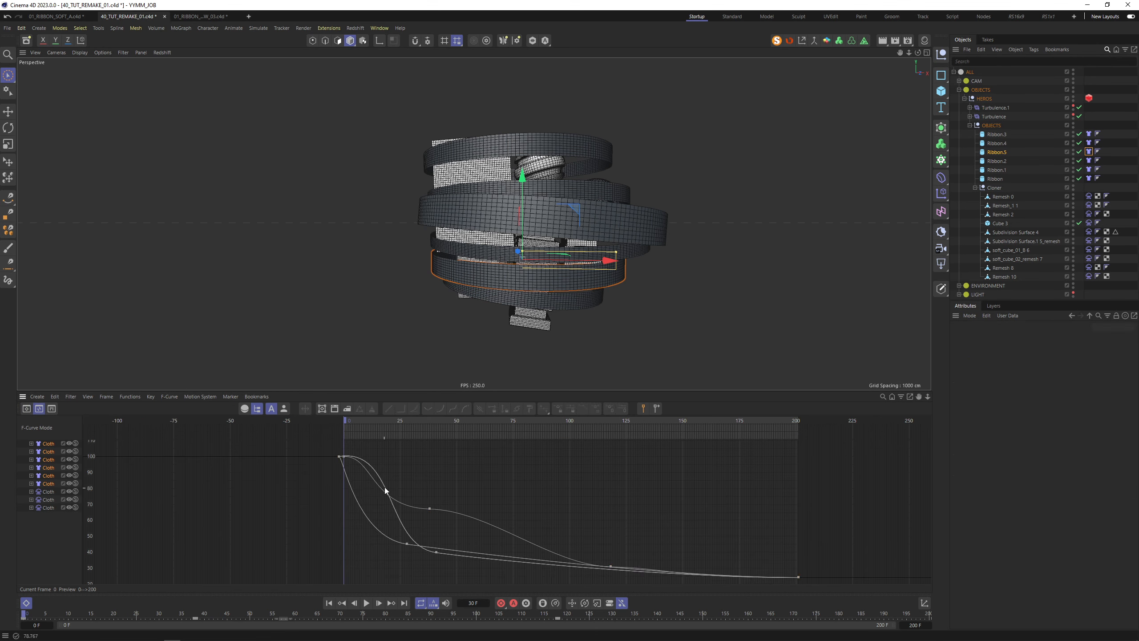
click(405, 565)
drag(437, 560, 429, 572)
click(366, 603)
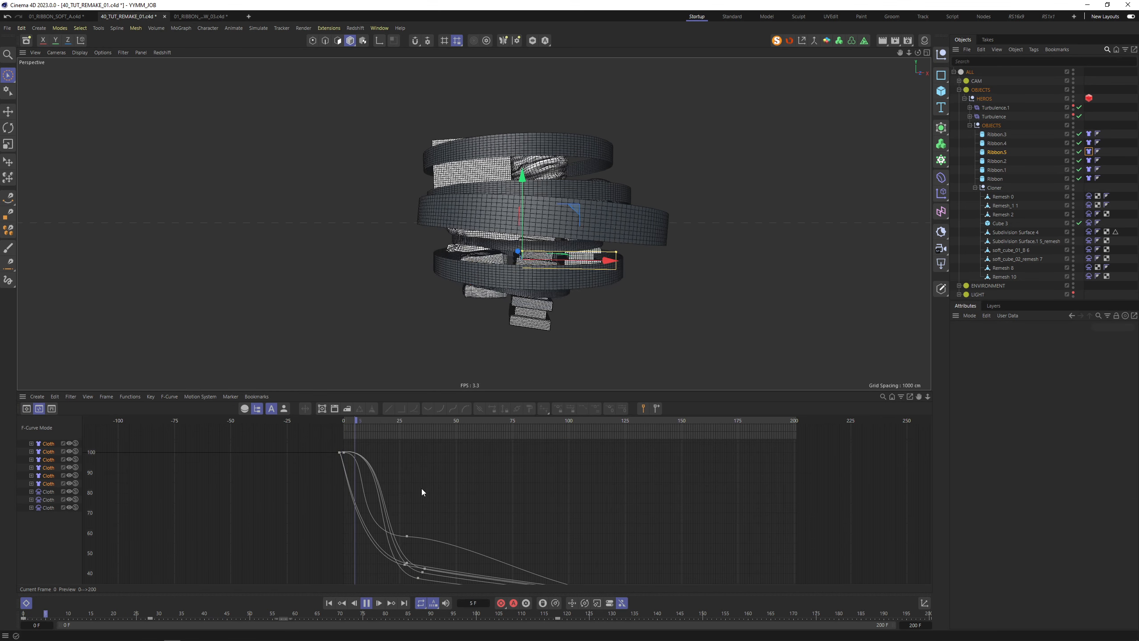
click(329, 602)
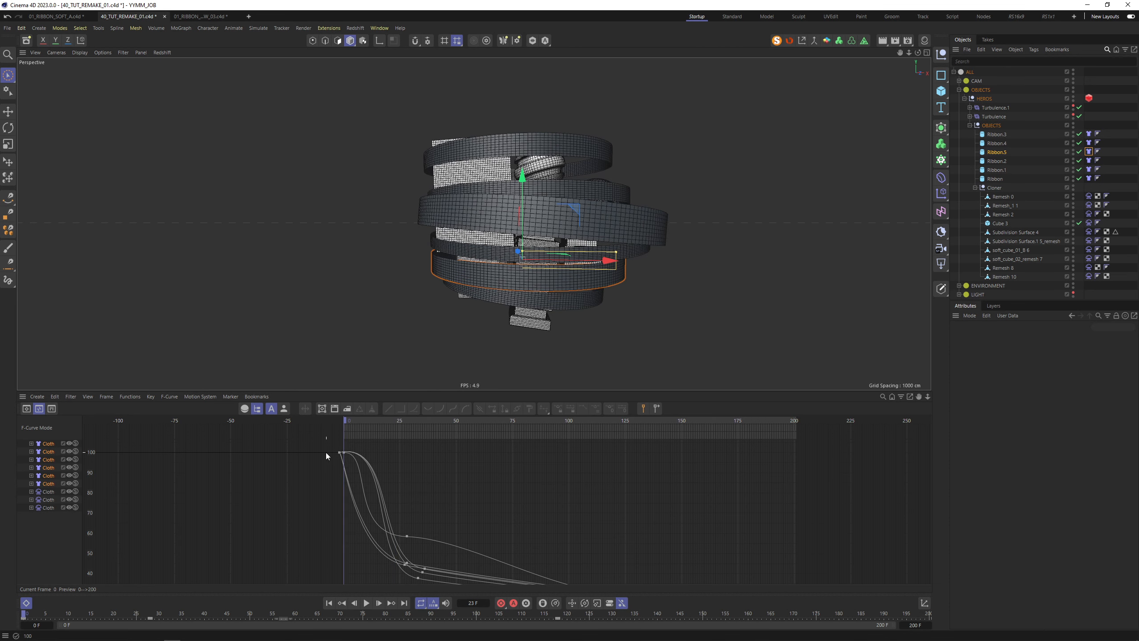
Move the five curves' starting keys from frame -2 to frame 2 and replay the wrap
alt+right_drag(323, 449, 301, 470)
mouse_move(331, 453)
mouse_down()
mouse_move(345, 467)
mouse_move(352, 458)
mouse_up()
alt+right_drag(447, 466, 431, 494)
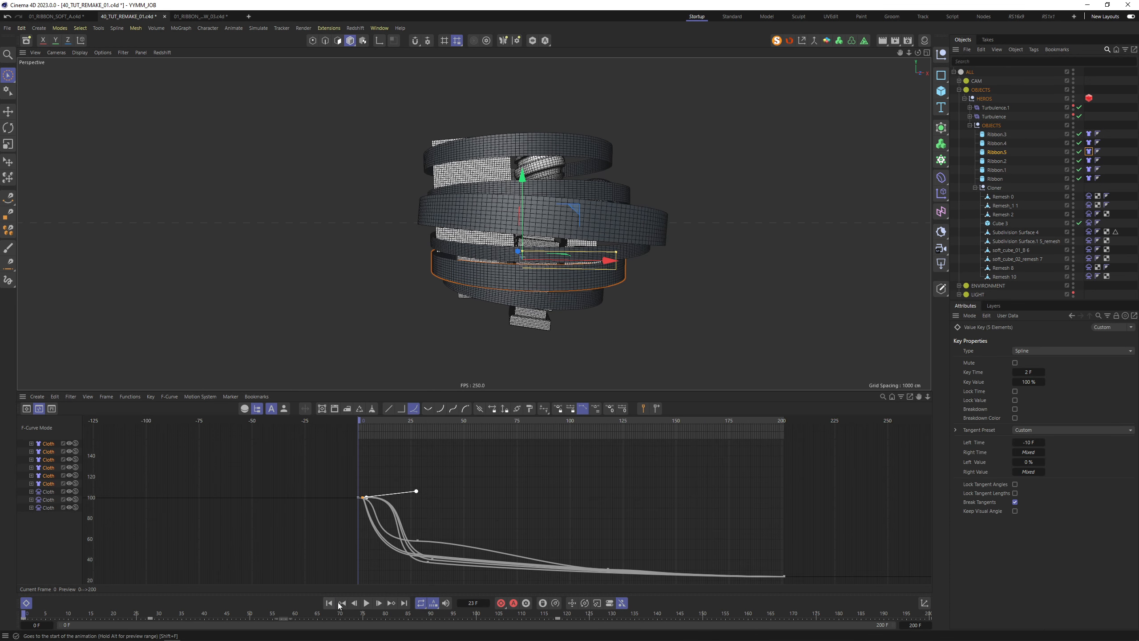
click(26, 604)
click(367, 603)
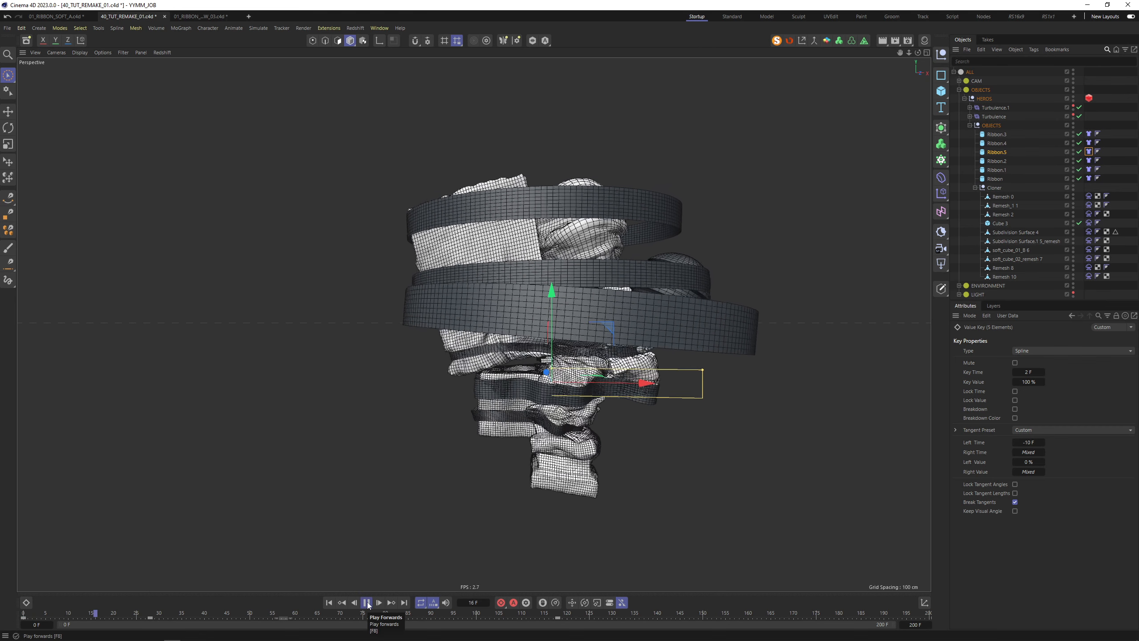
click(367, 603)
drag(99, 617, 421, 615)
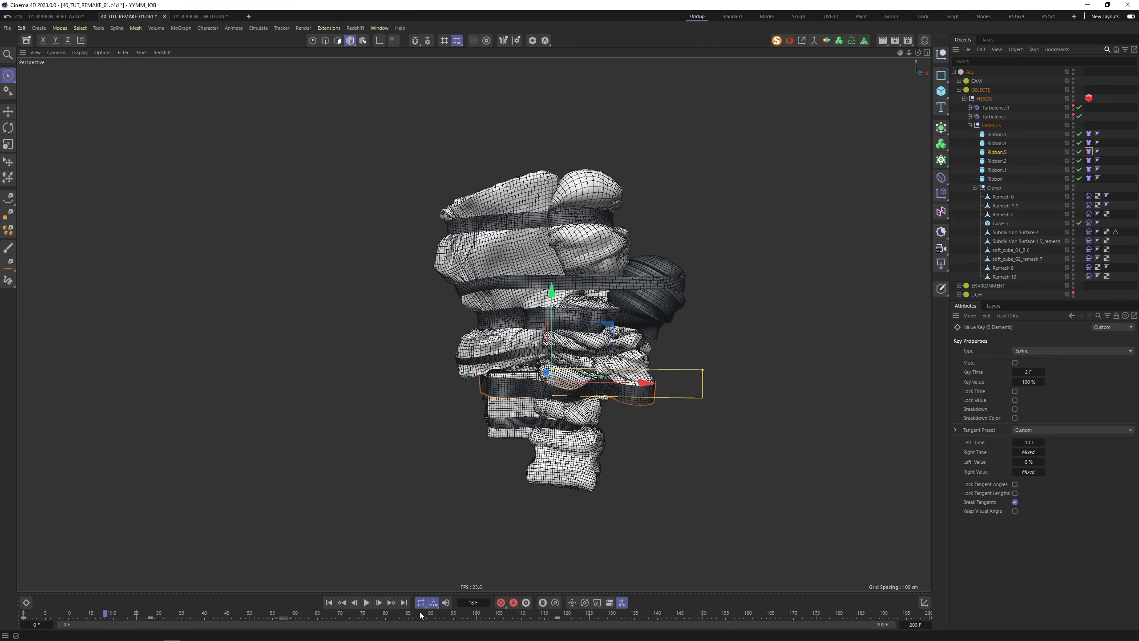
click(368, 603)
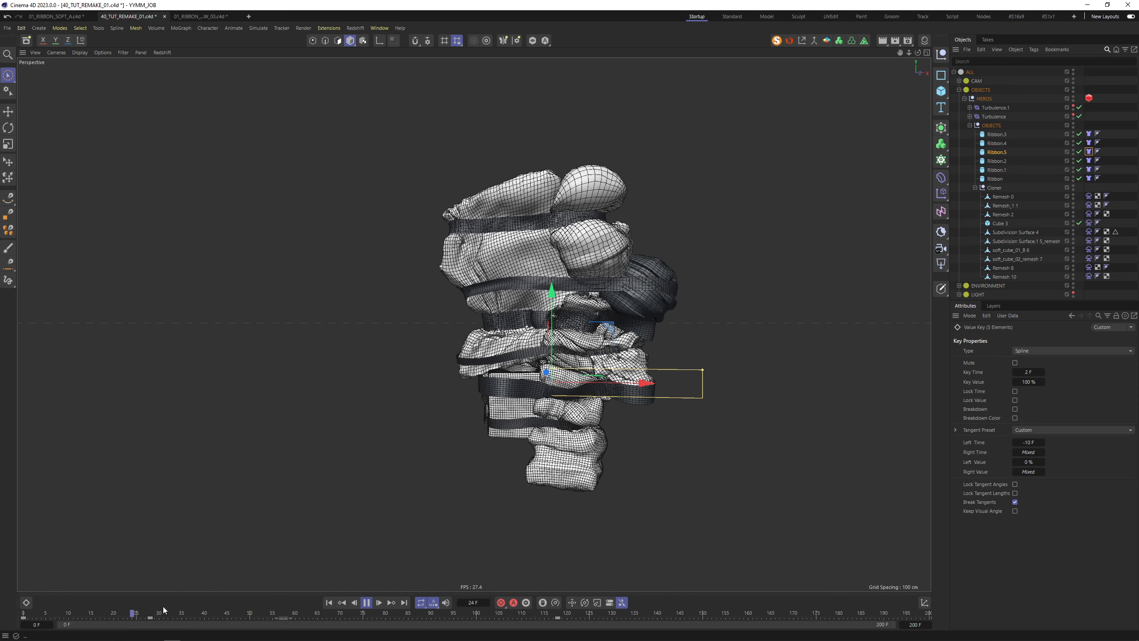
alt+drag(628, 229, 700, 256)
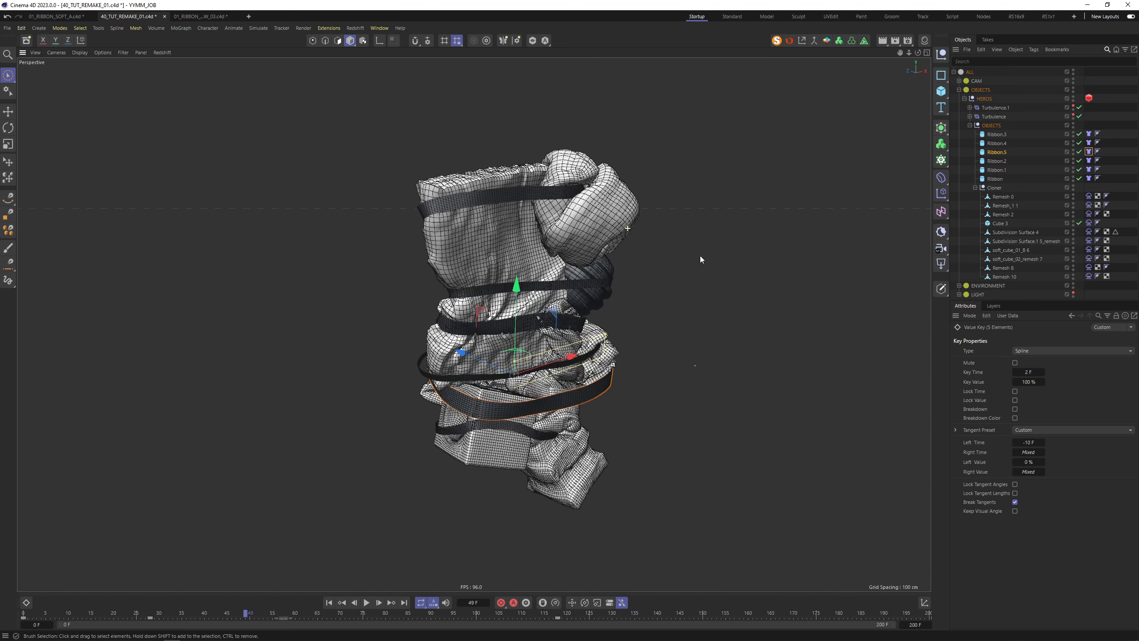
Set Subdivision Surface 4's Cloth balloon Overpressure to 1.1 and view the inflated object up close
click(614, 214)
click(1089, 231)
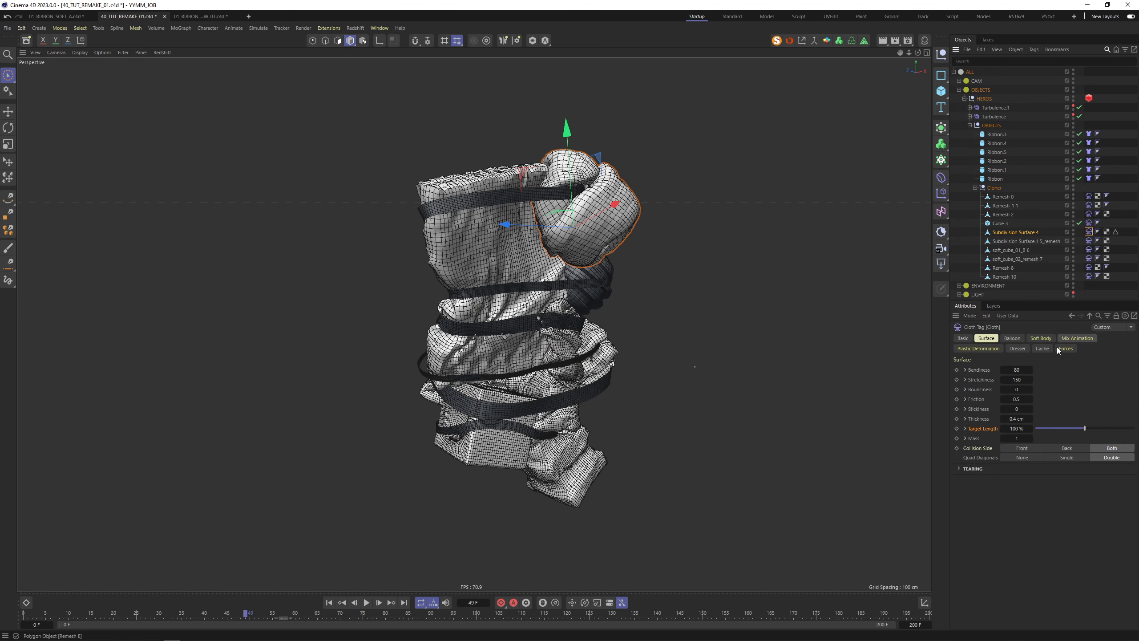
double_click(1017, 380)
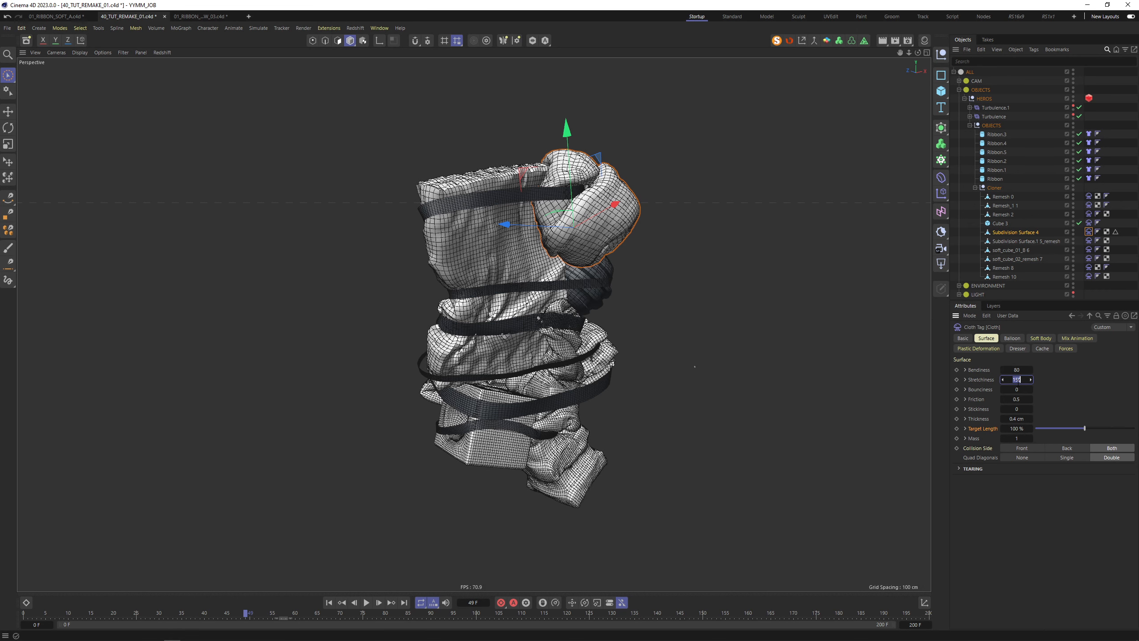
click(1040, 338)
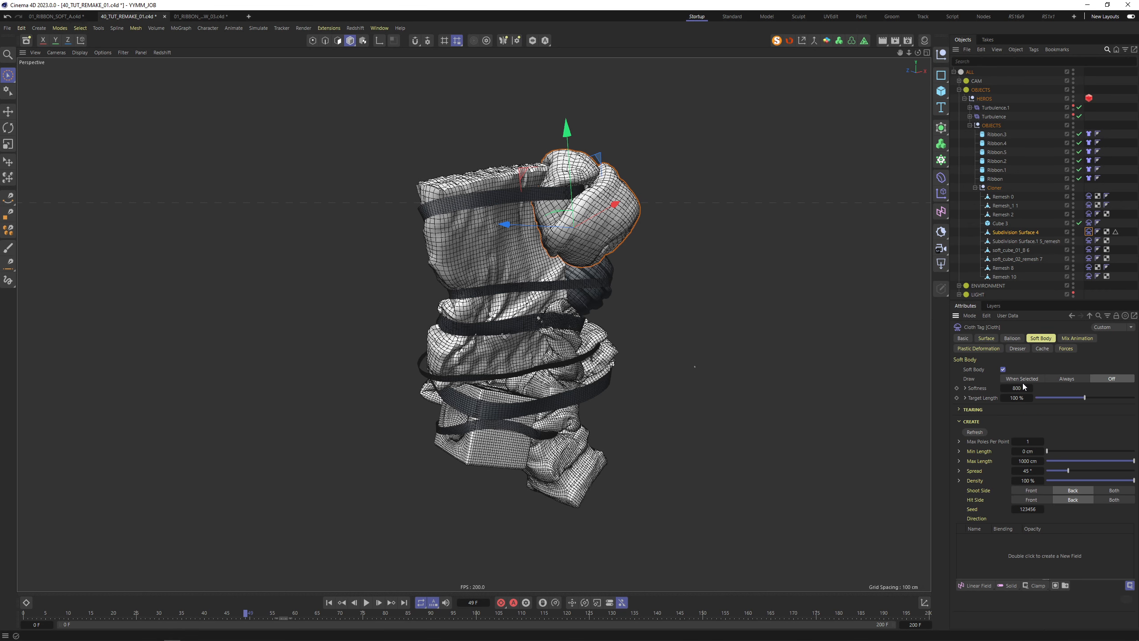
double_click(1017, 387)
double_click(1017, 379)
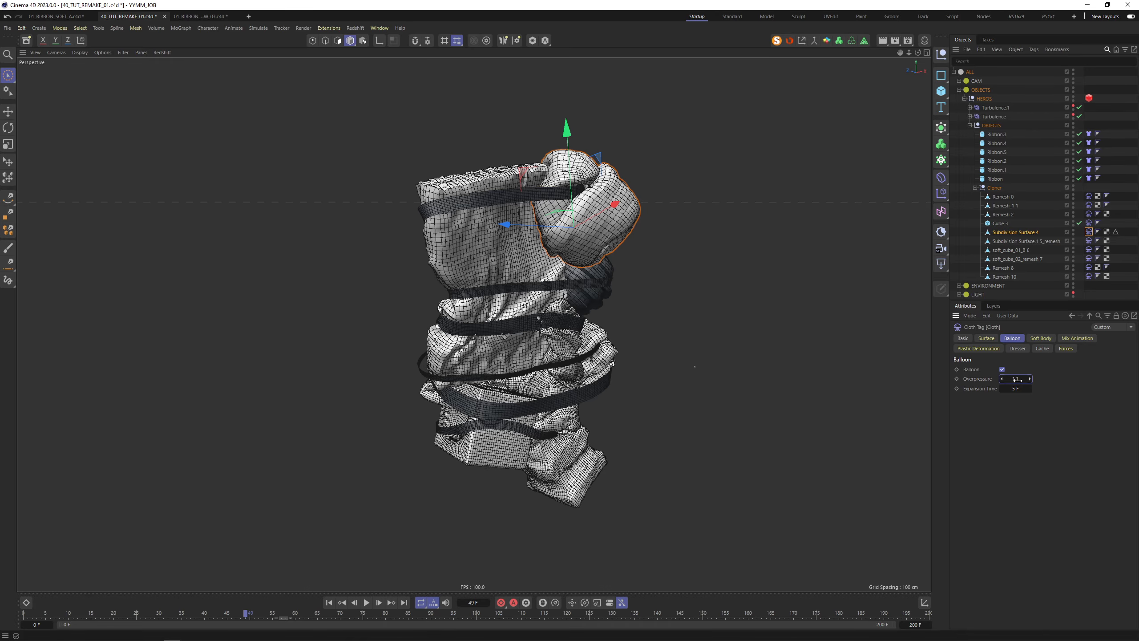
alt+drag(336, 572, 461, 147)
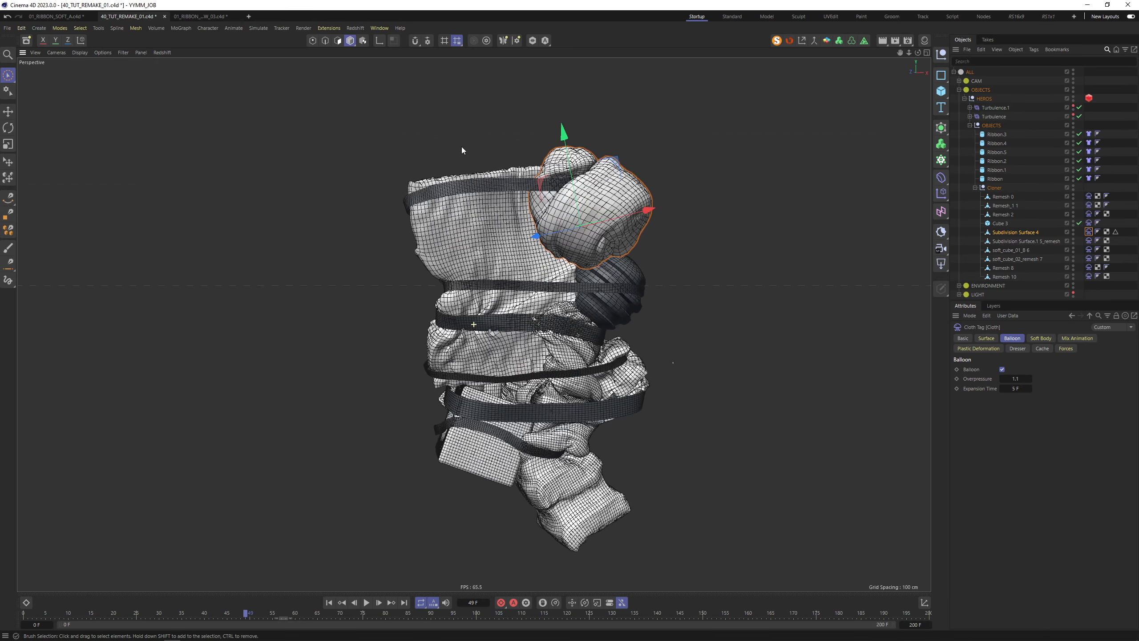
scroll(562, 357, up, 10)
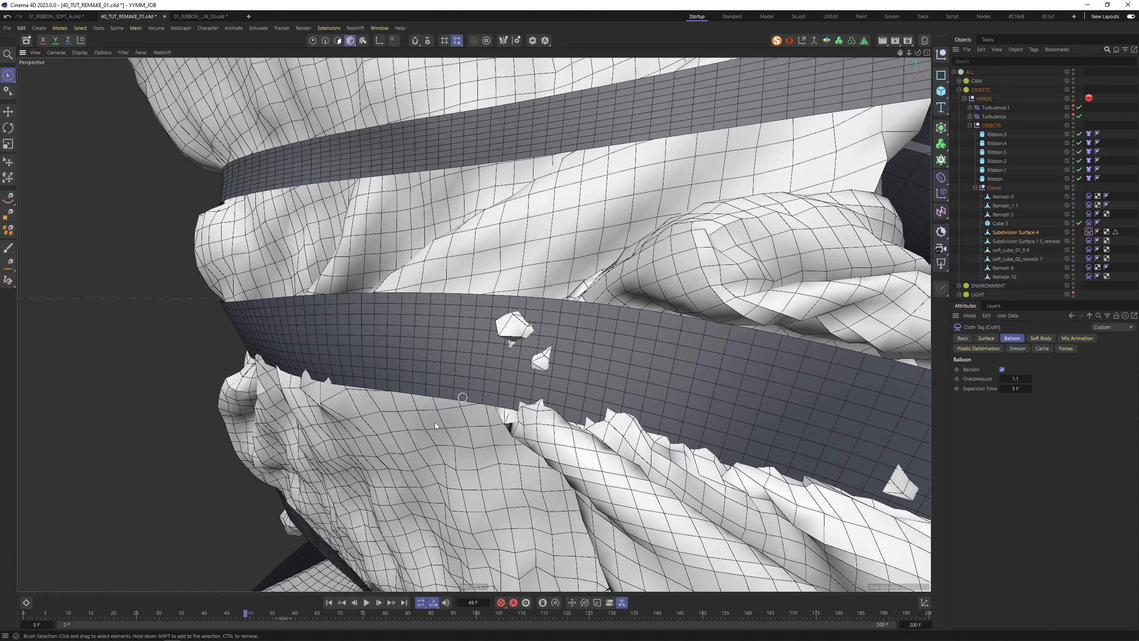
click(547, 415)
Check Ribbon.2's cloth Thickness, set project collision Passes to 4, and reset the simulation
click(694, 358)
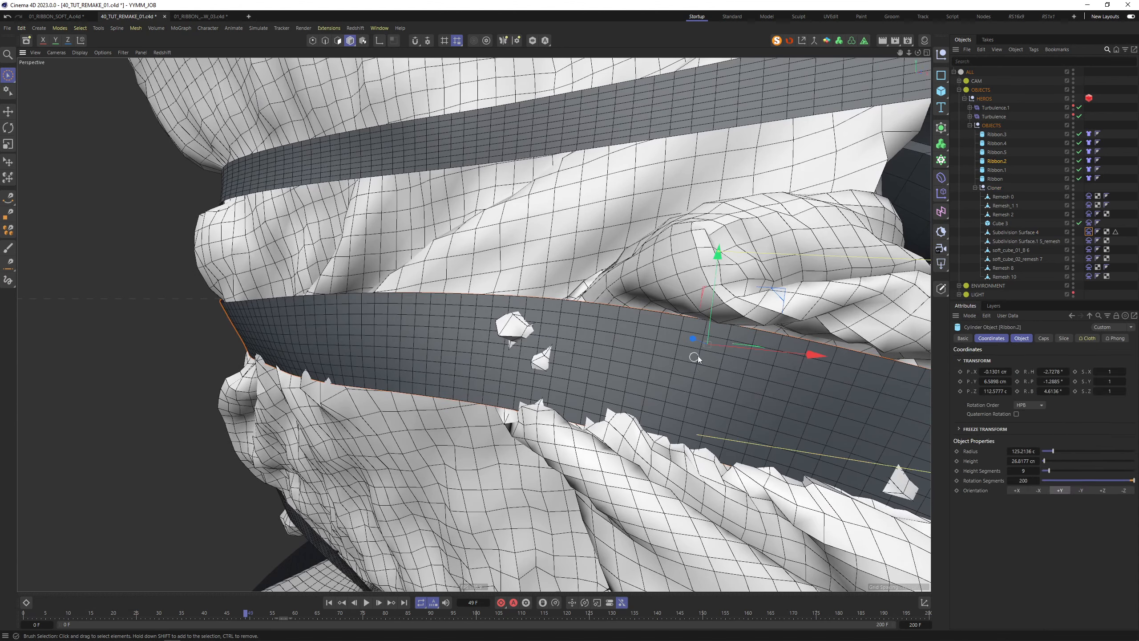
click(1089, 161)
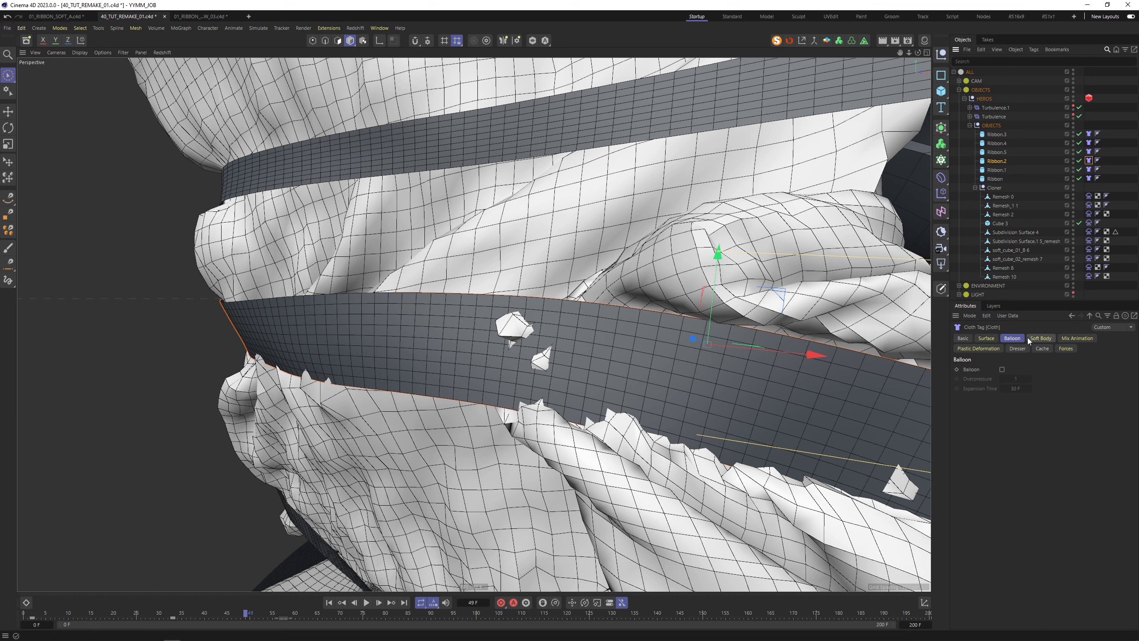
click(988, 339)
click(1018, 419)
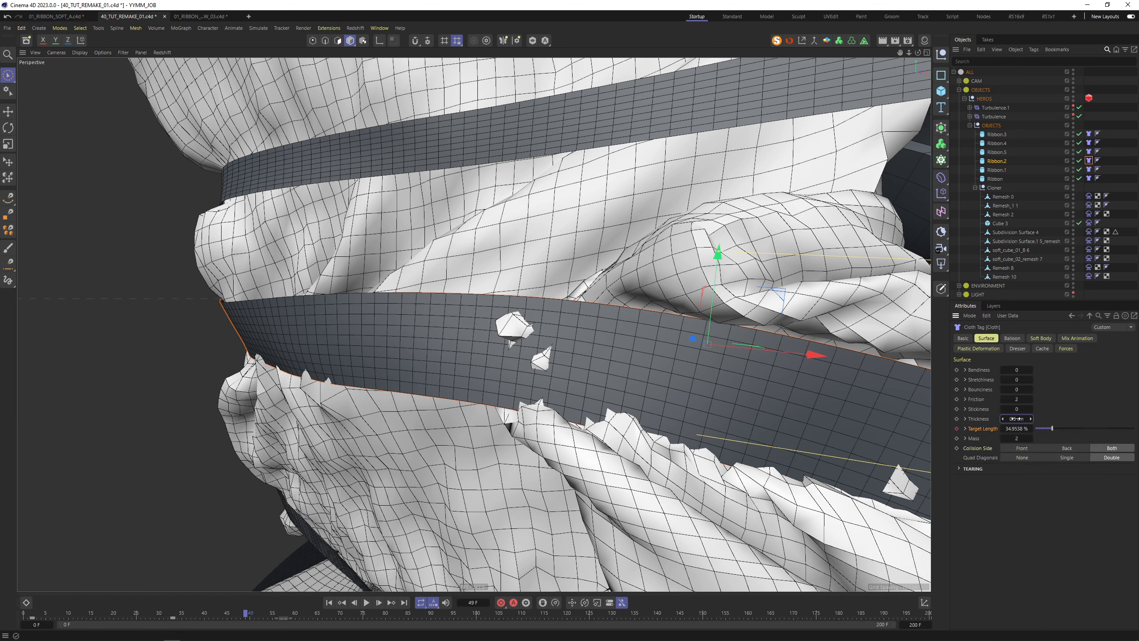
key(ctrl+d)
click(1027, 461)
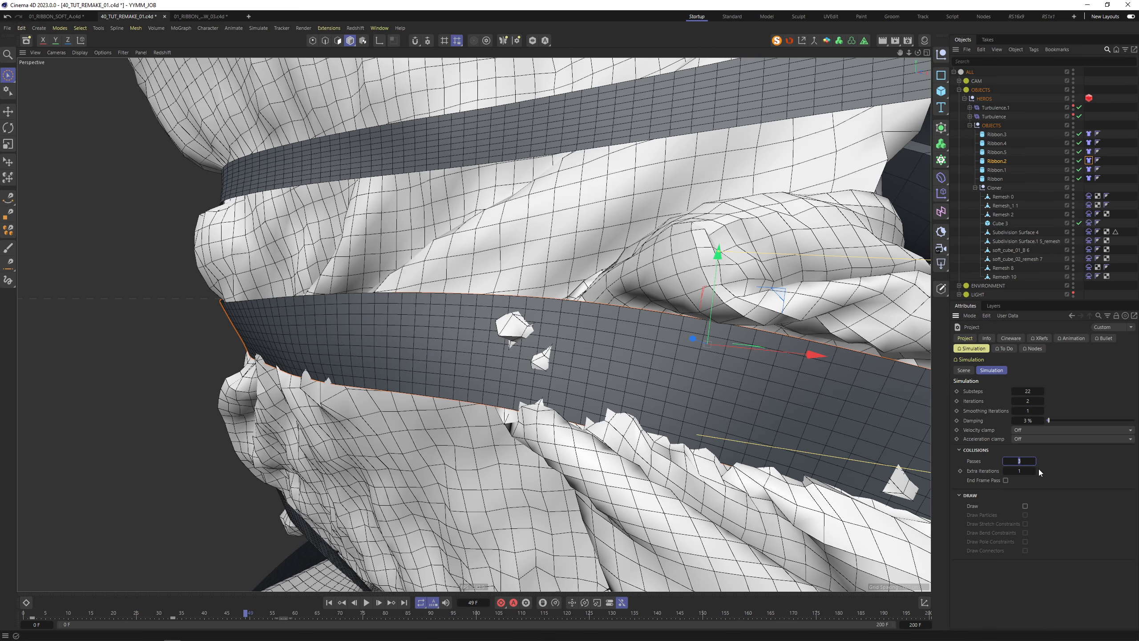
key(Return)
key(shift+f)
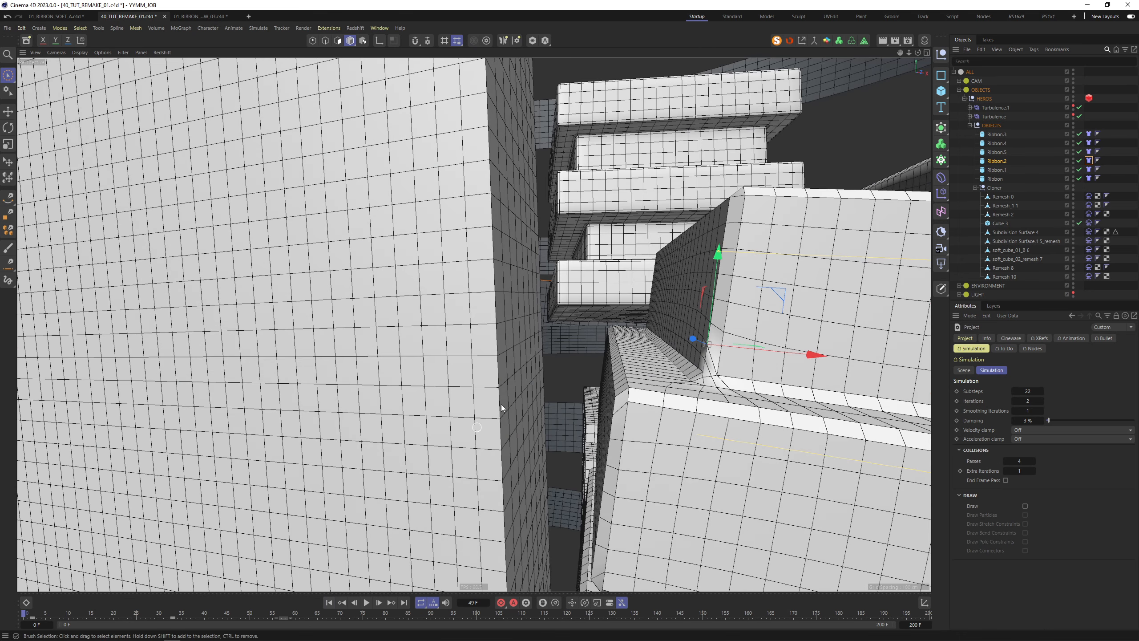
alt+right_drag(532, 372, 475, 412)
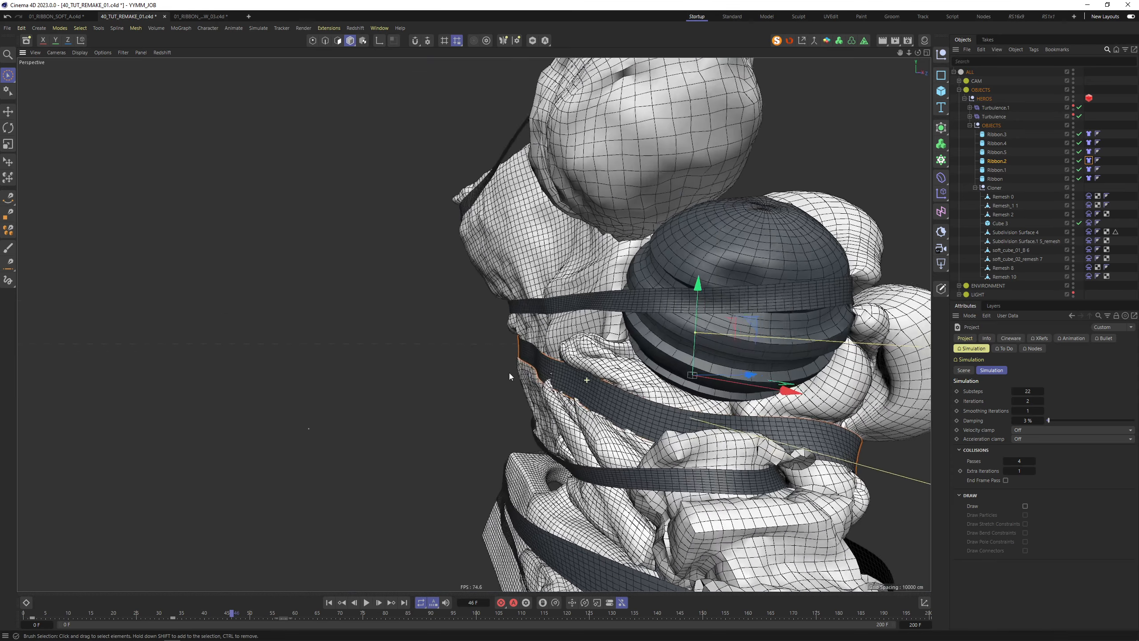
alt+drag(509, 372, 567, 389)
alt+right_drag(596, 388, 573, 412)
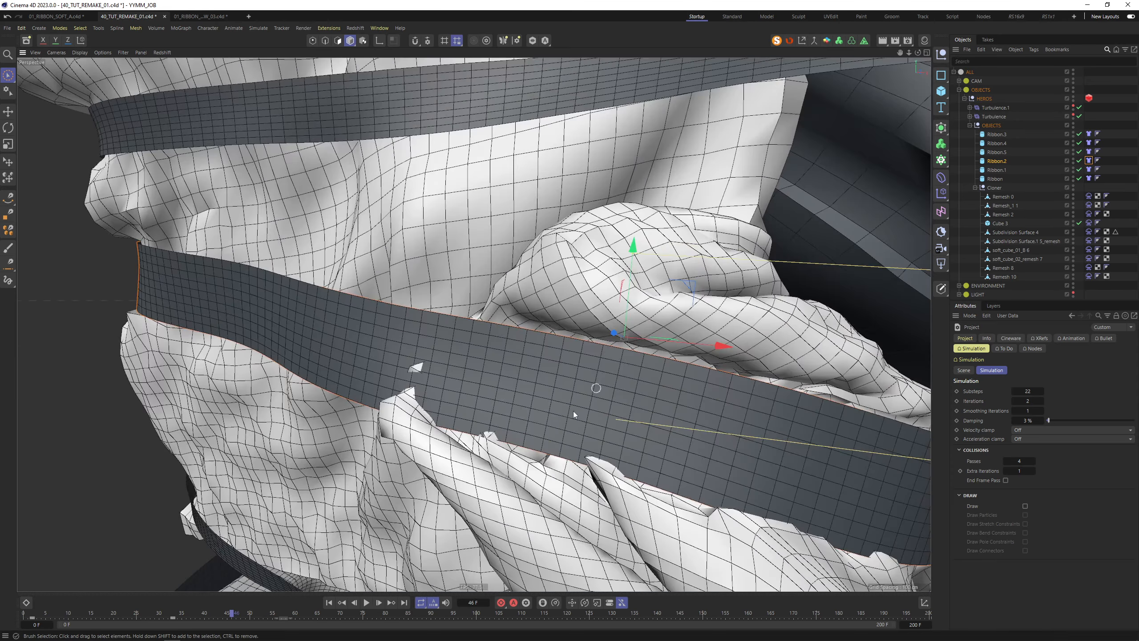
Raise the collision Passes to 5, rewind, and view the ribbons from above
click(659, 386)
click(1089, 160)
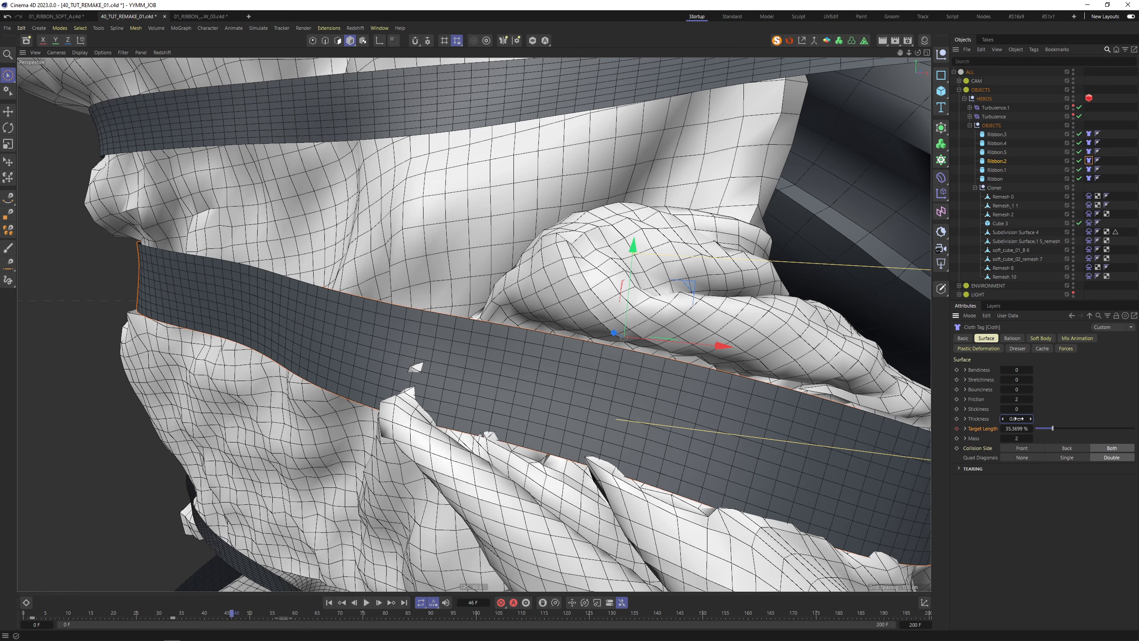
key(ctrl+d)
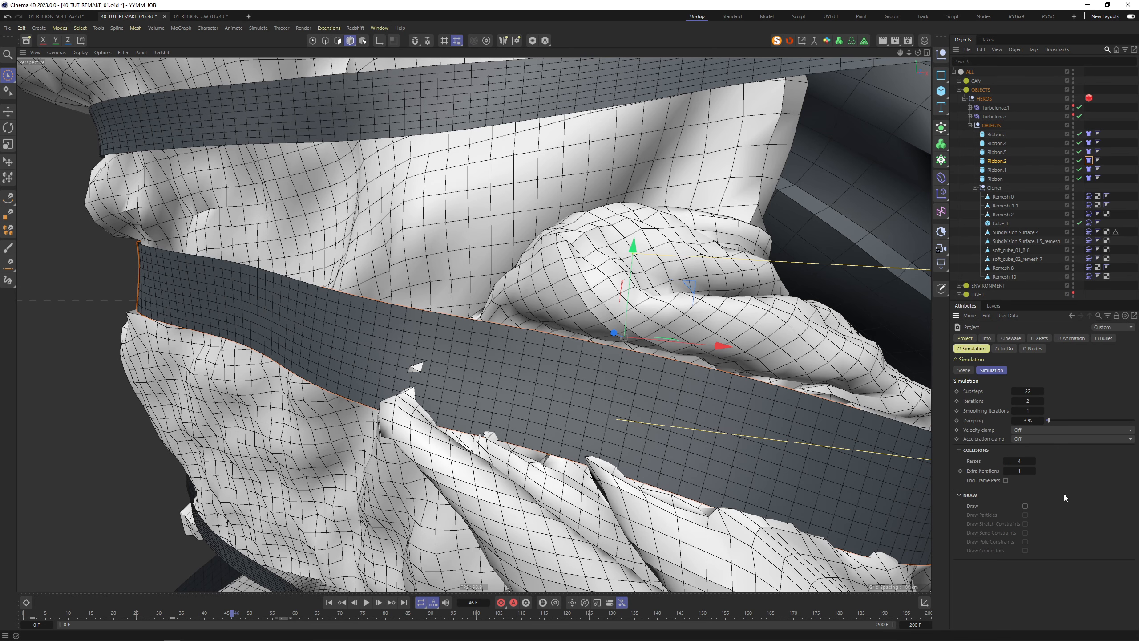
click(1022, 461)
click(329, 603)
alt+right_drag(572, 335, 459, 369)
alt+drag(594, 216, 561, 273)
mouse_move(650, 157)
alt+mouse_down()
mouse_move(664, 154)
mouse_move(635, 172)
alt+mouse_up()
alt+right_drag(641, 164, 675, 161)
click(660, 168)
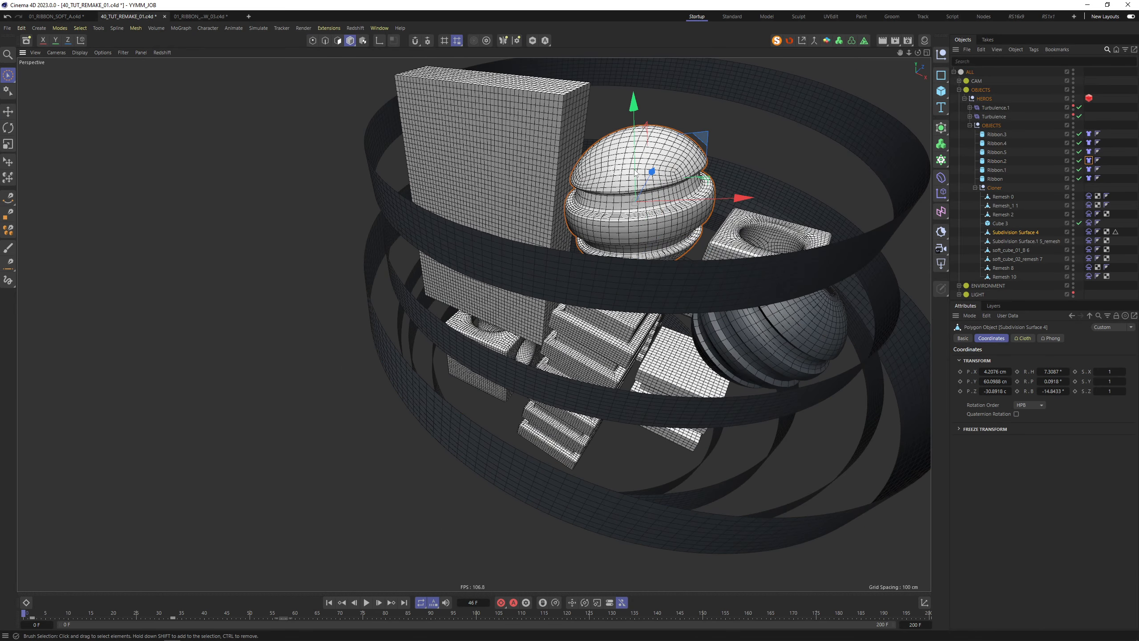
Lower Subdivision Surface 4's balloon Overpressure from 1.1 to 1
click(1088, 231)
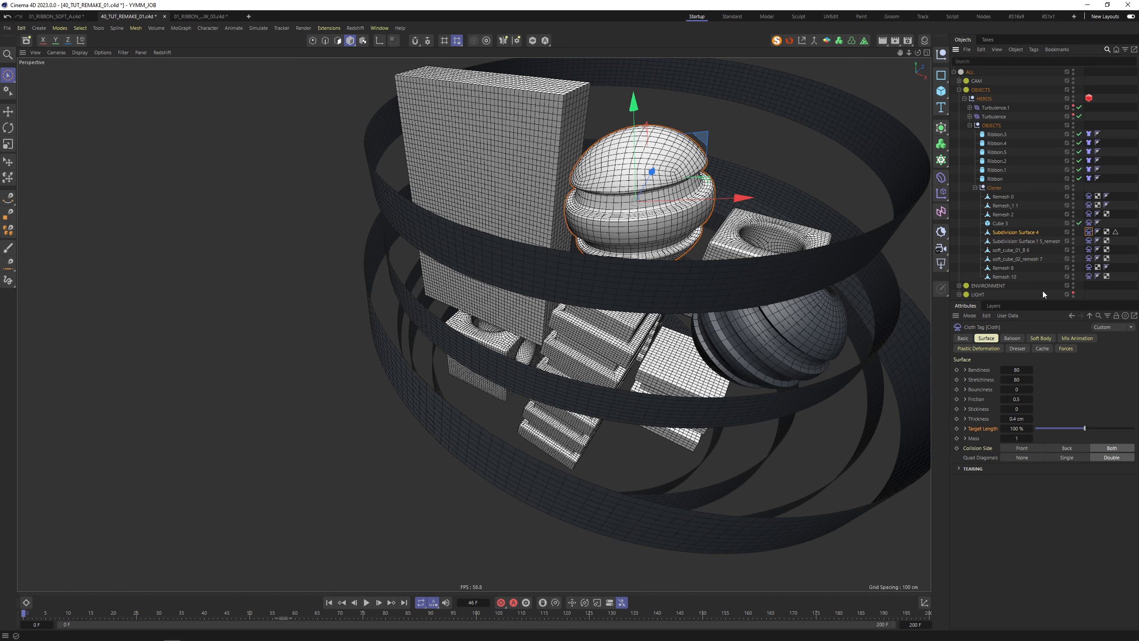
click(1011, 337)
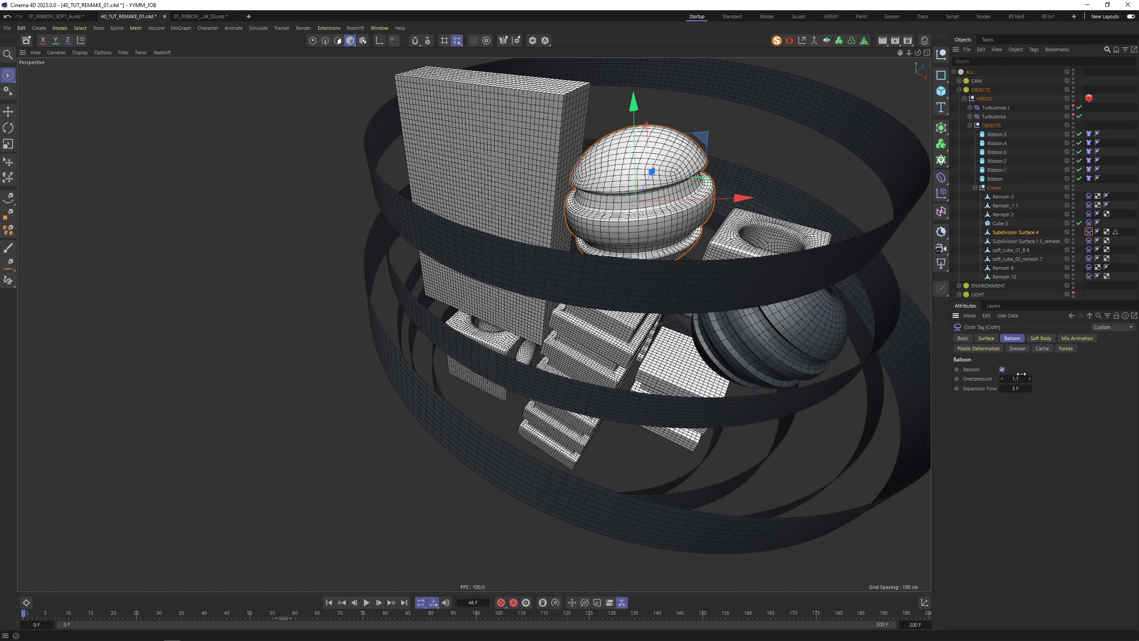
double_click(1015, 378)
text(1)
Play the simulation to frame 30 and select the middle band, Ribbon.2
click(366, 603)
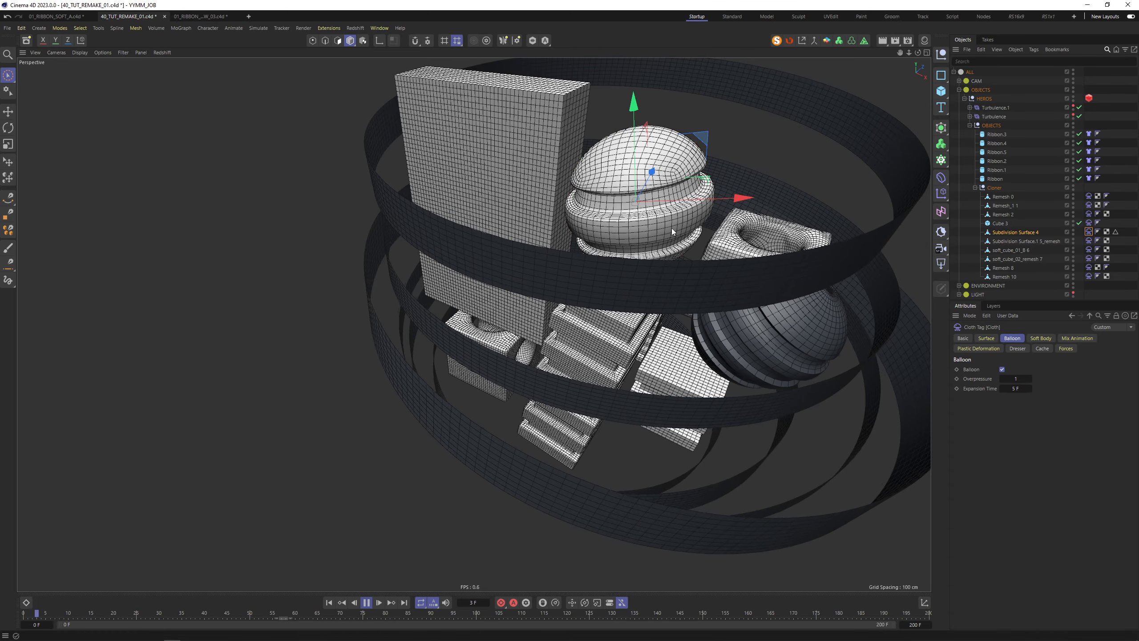
click(367, 603)
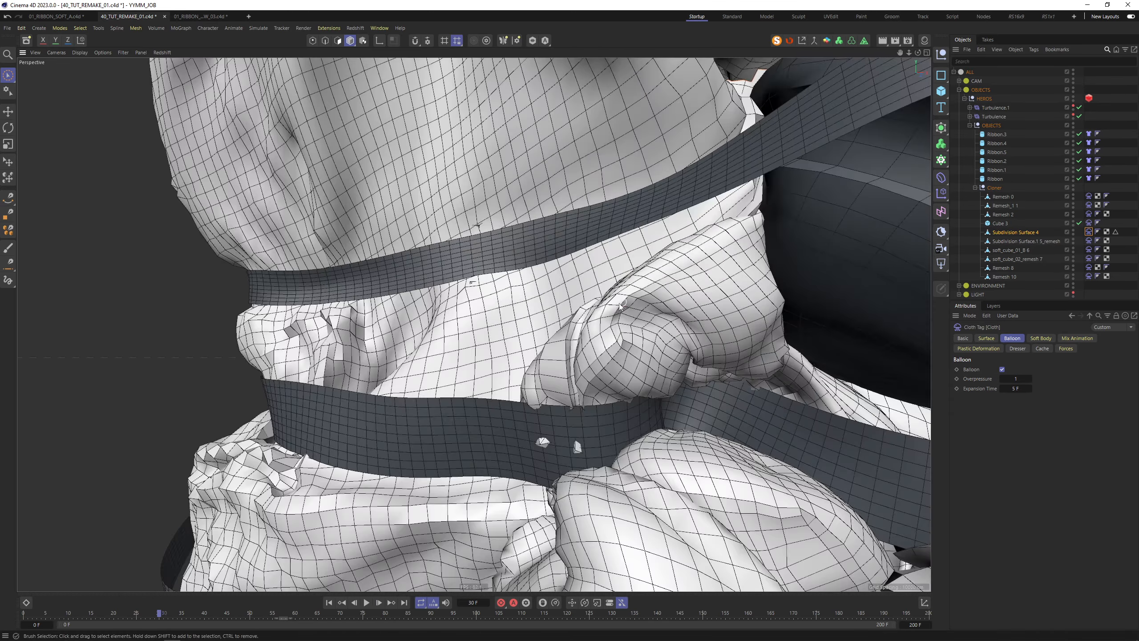
alt+right_drag(619, 303, 537, 348)
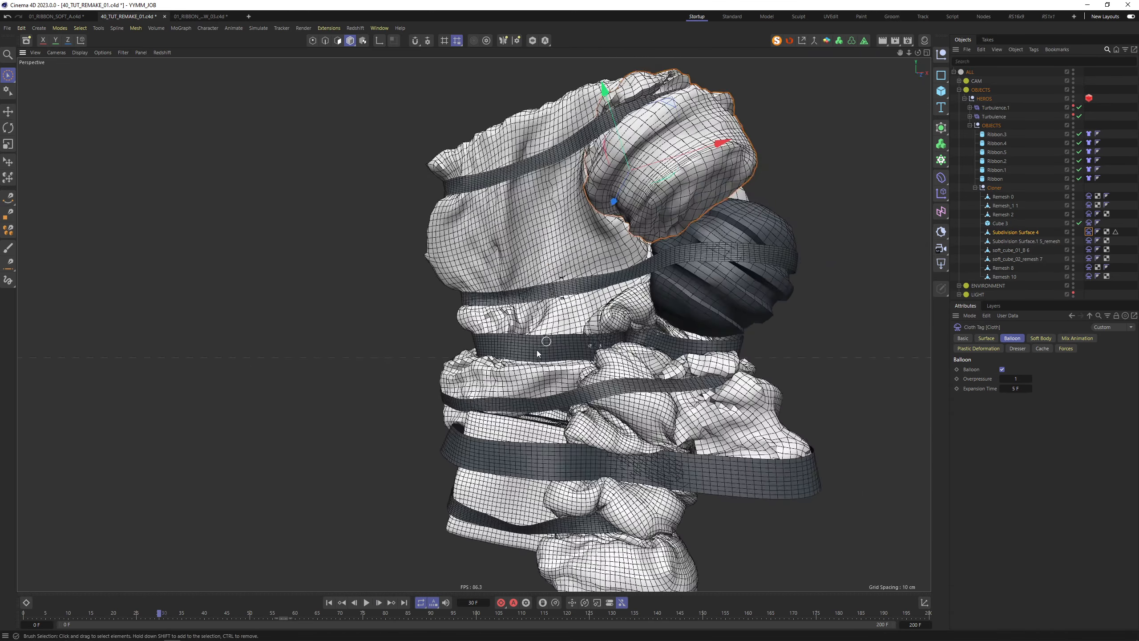
alt+drag(564, 340, 594, 376)
scroll(583, 356, up, 5)
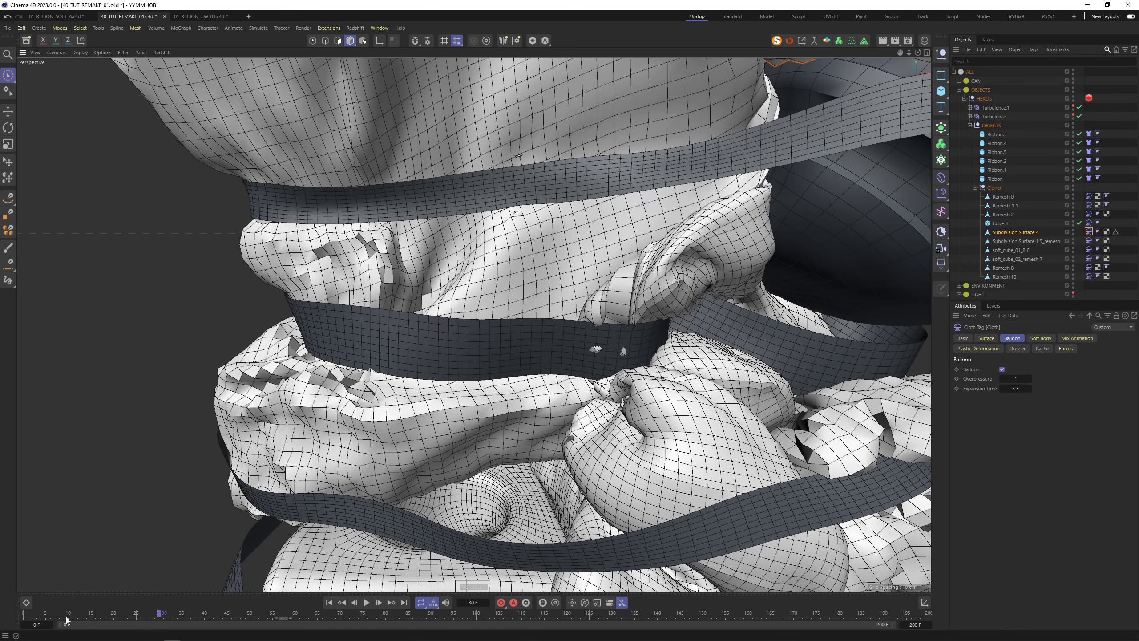
click(558, 344)
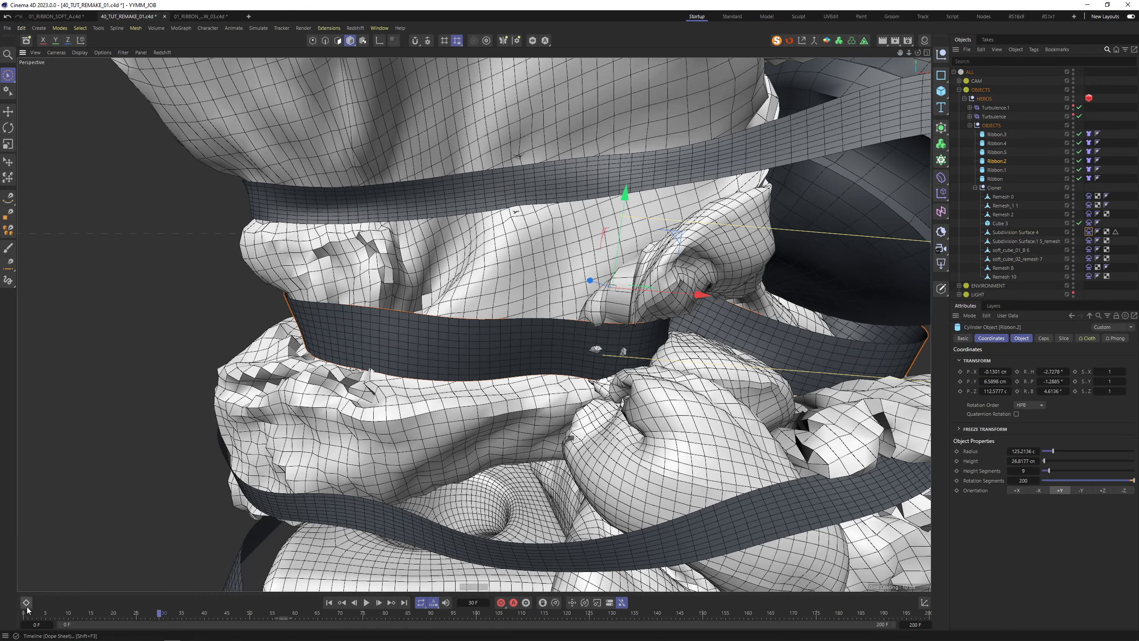
Move the stacked 100% Cloth keys from frame 2 back to frame 0 in the F-Curve editor
key(shift+F3)
key(Tab)
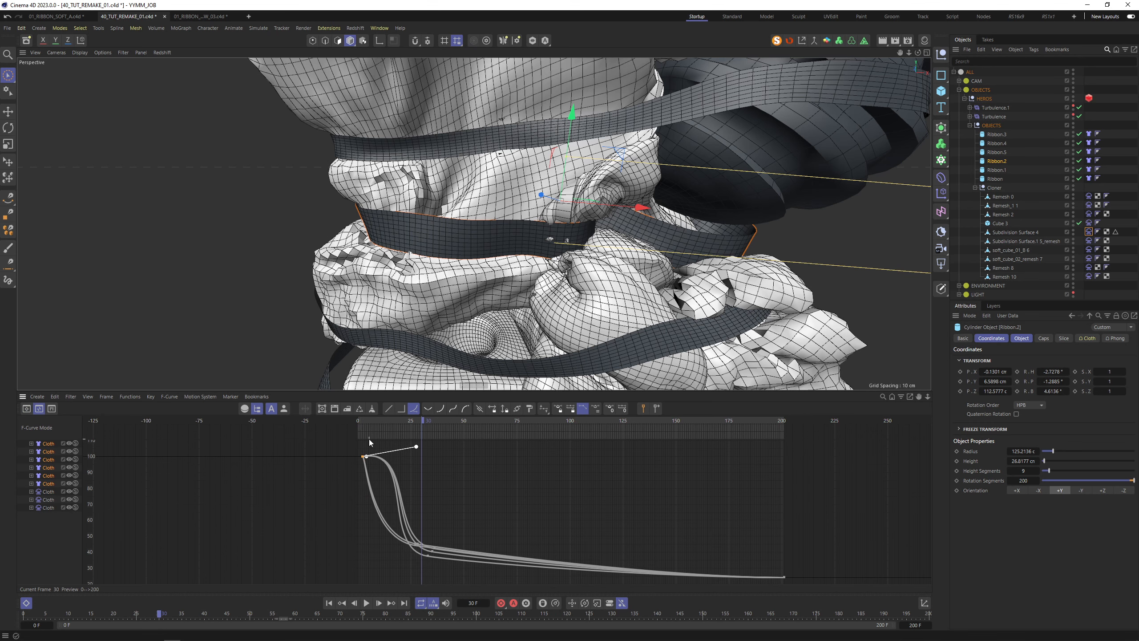
alt+right_drag(420, 532, 603, 391)
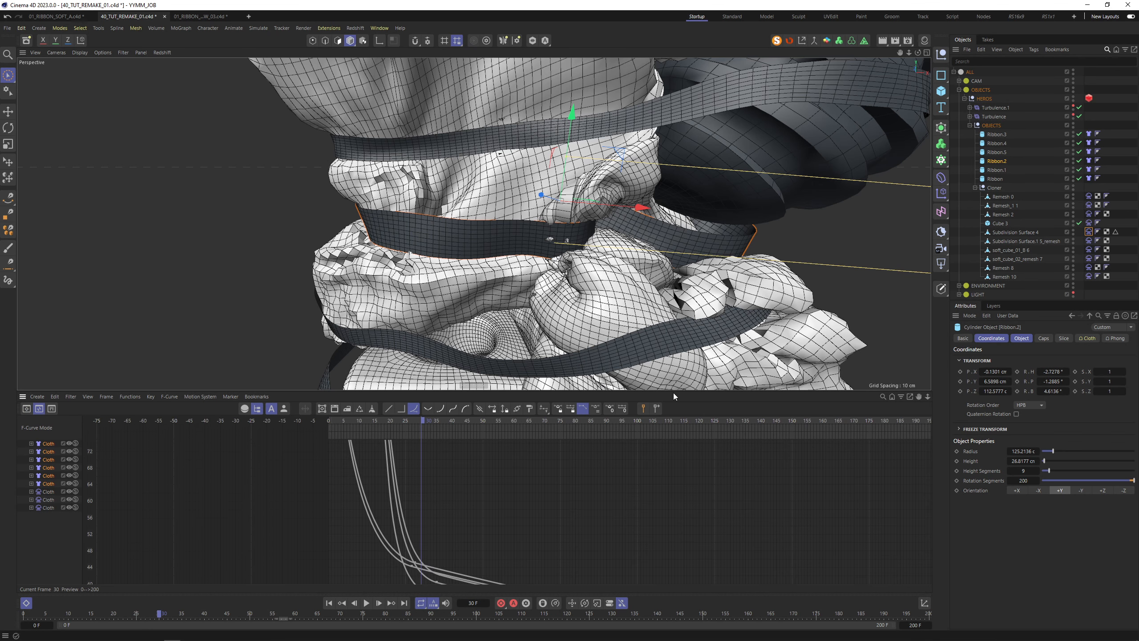
drag(672, 392, 628, 306)
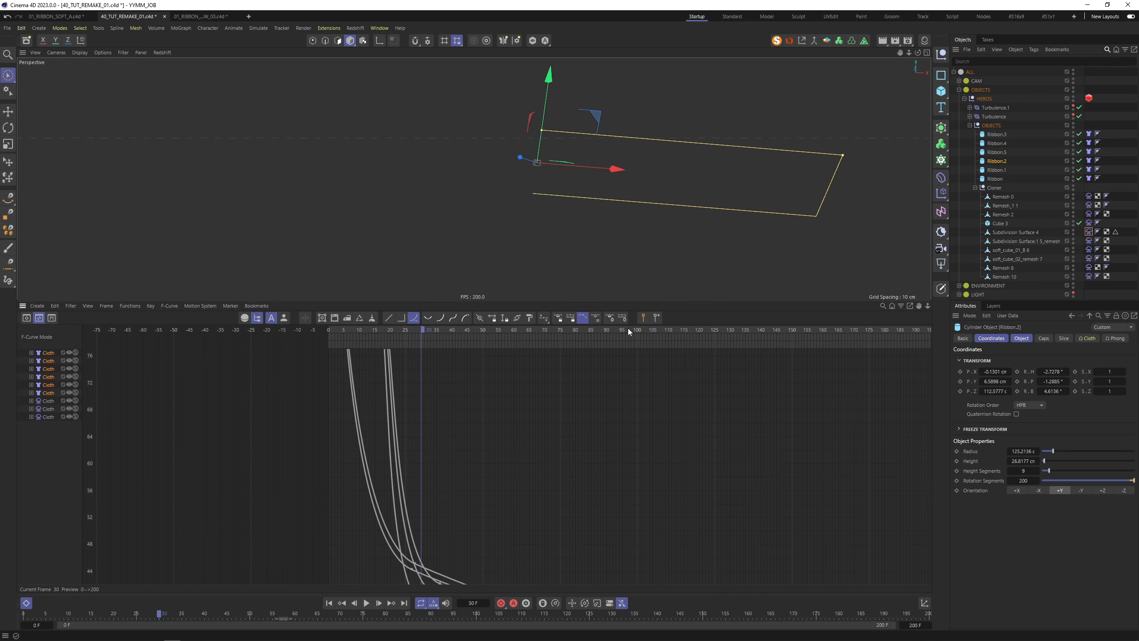
alt+right_drag(478, 439, 488, 467)
alt+middle_drag(488, 466, 520, 525)
click(335, 410)
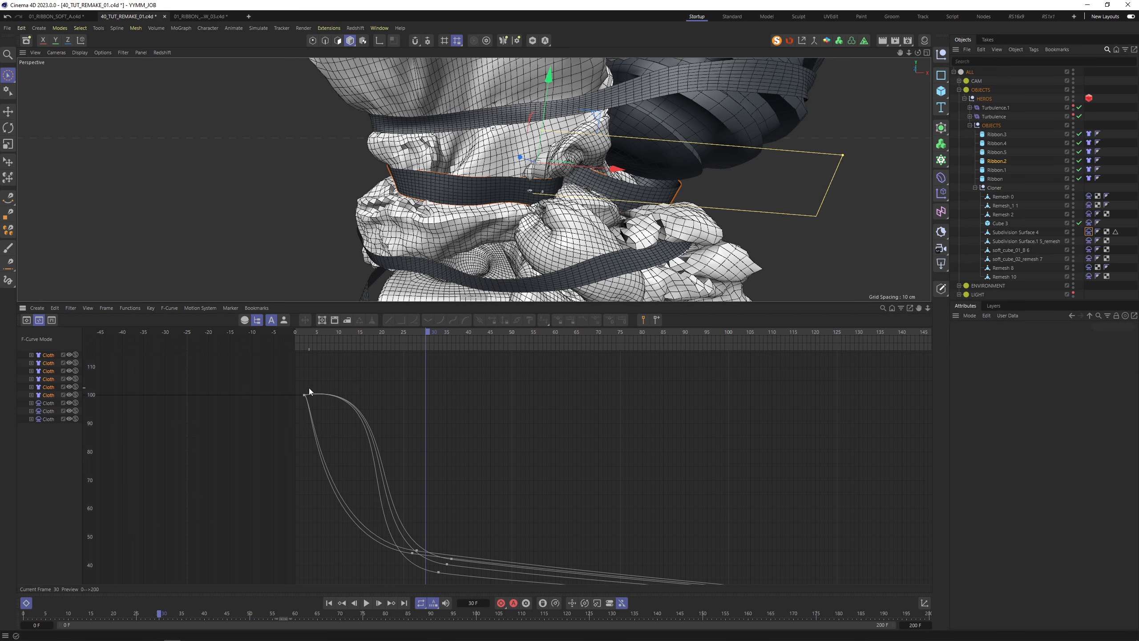
alt+right_drag(301, 387, 306, 365)
drag(296, 391, 315, 405)
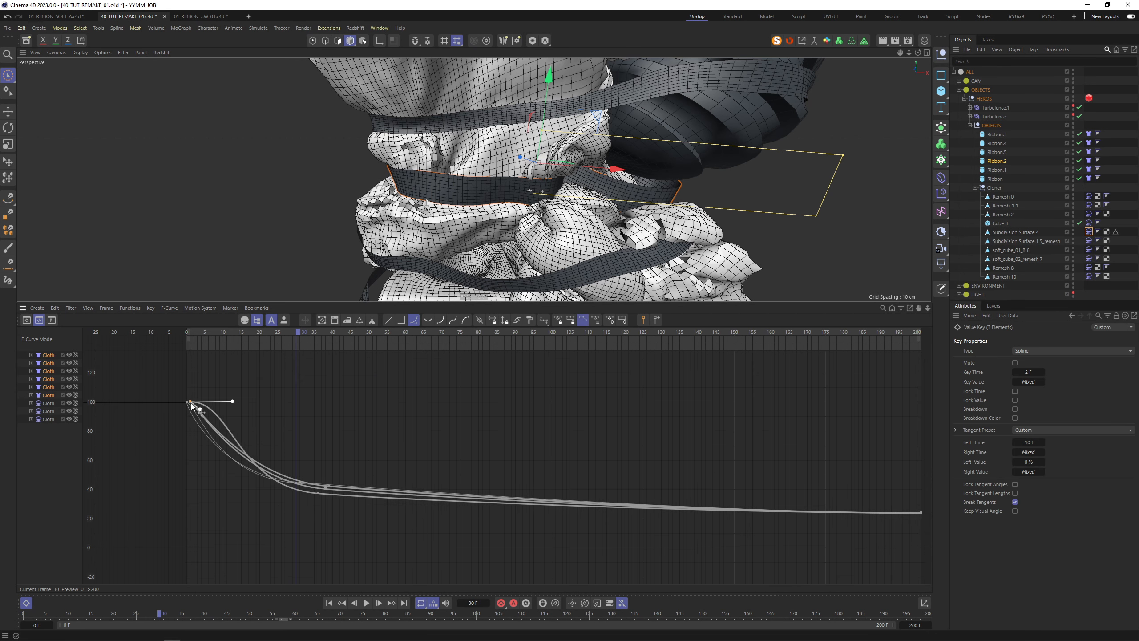
drag(195, 403, 189, 404)
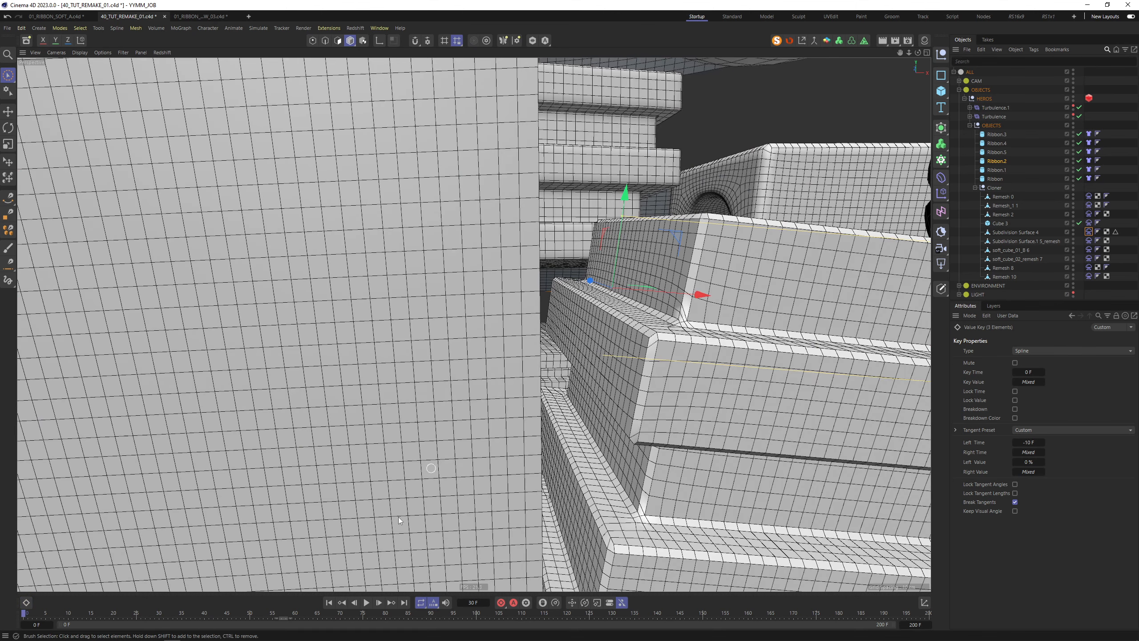
scroll(573, 403, down, 5)
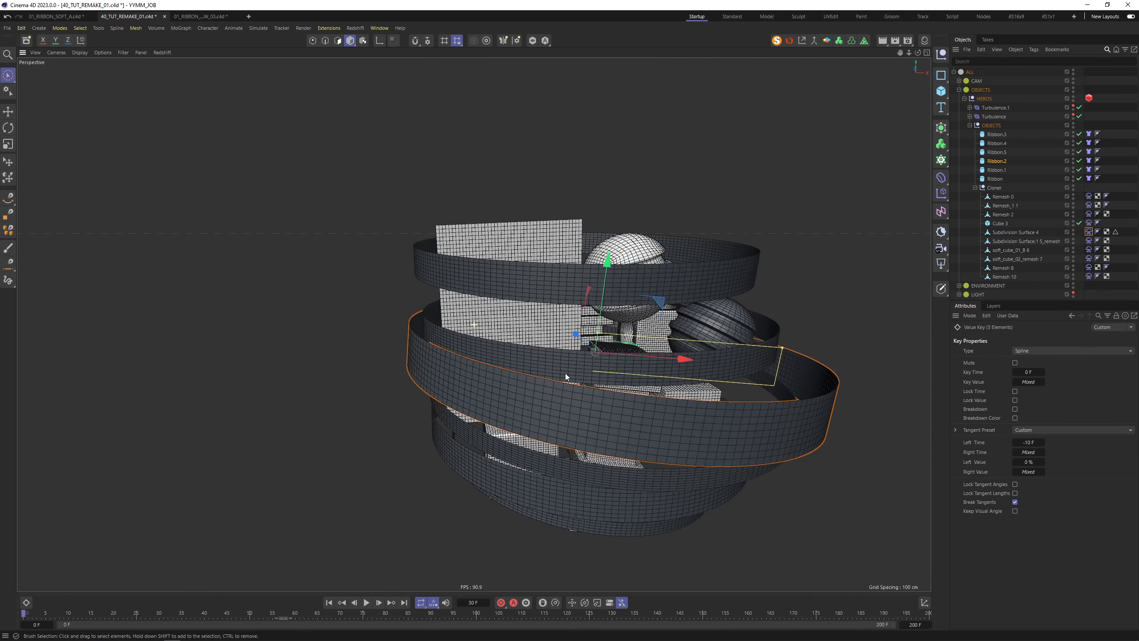
Save the scene, replay the simulation, and select the upper soft lump
key(ctrl+s)
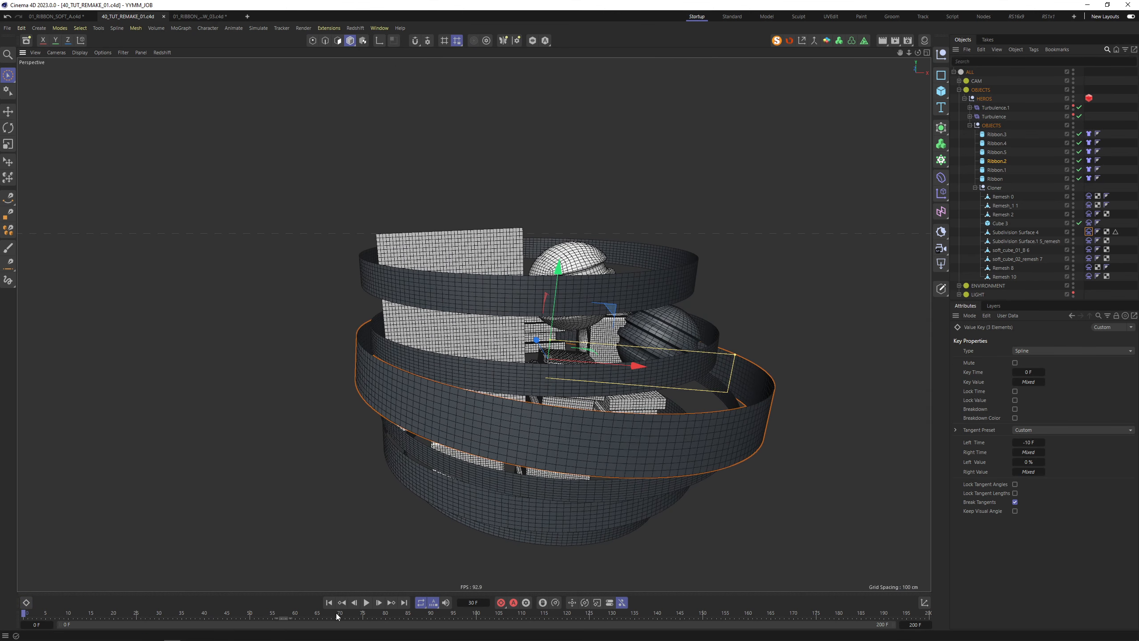
click(366, 603)
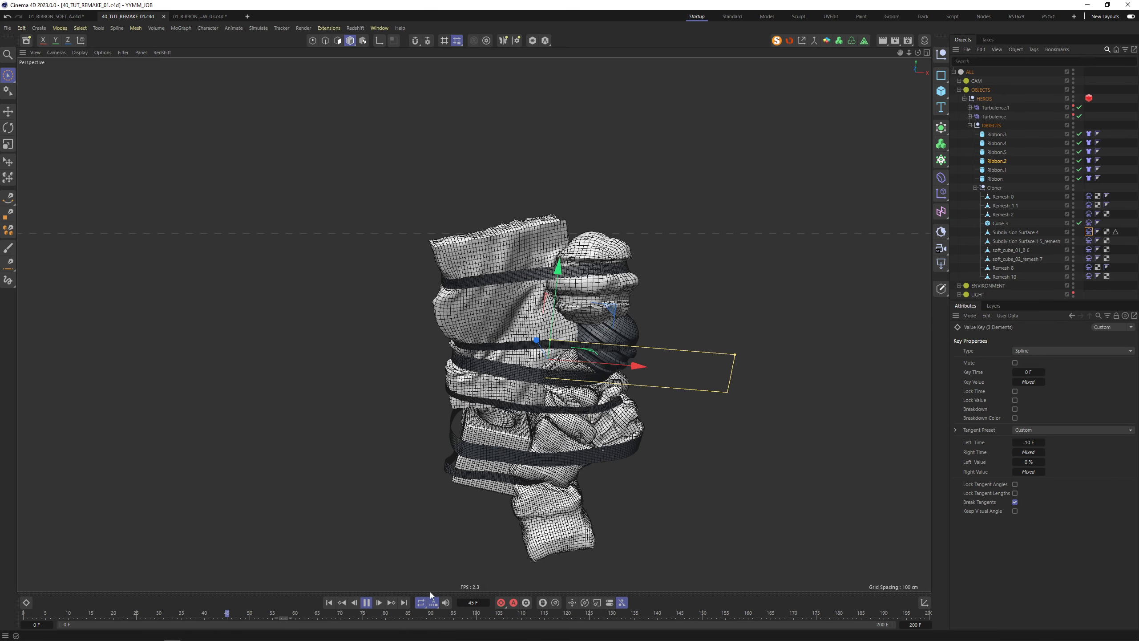
click(369, 602)
click(698, 499)
alt+drag(426, 278, 704, 305)
scroll(619, 265, up, 8)
scroll(545, 140, down, 3)
click(540, 121)
alt+drag(540, 122, 518, 251)
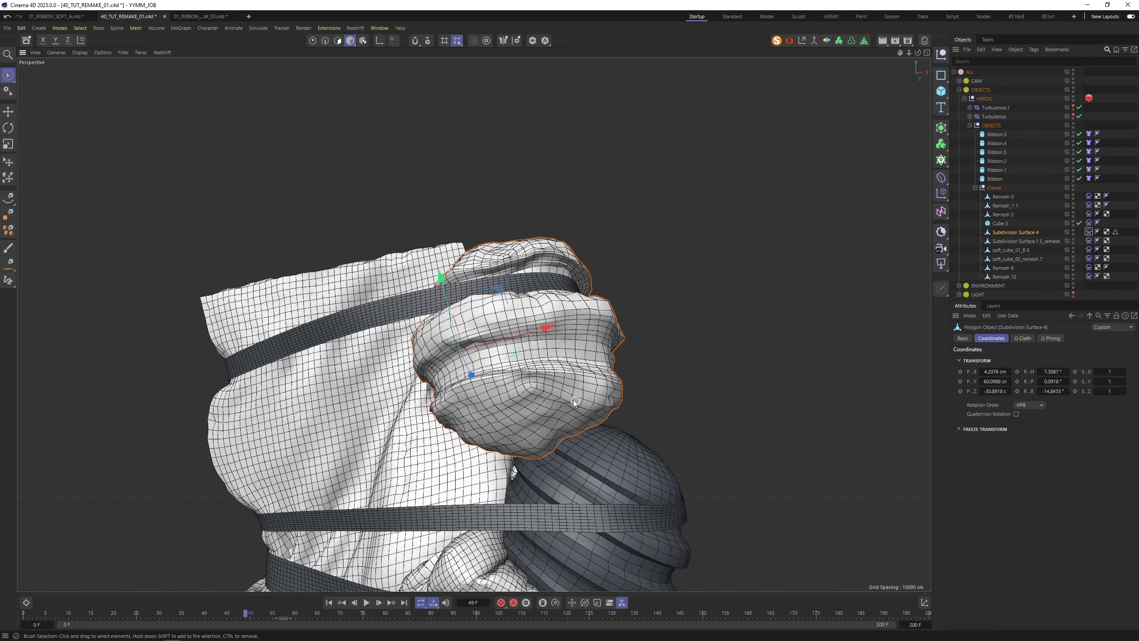
scroll(538, 340, down, 2)
click(345, 604)
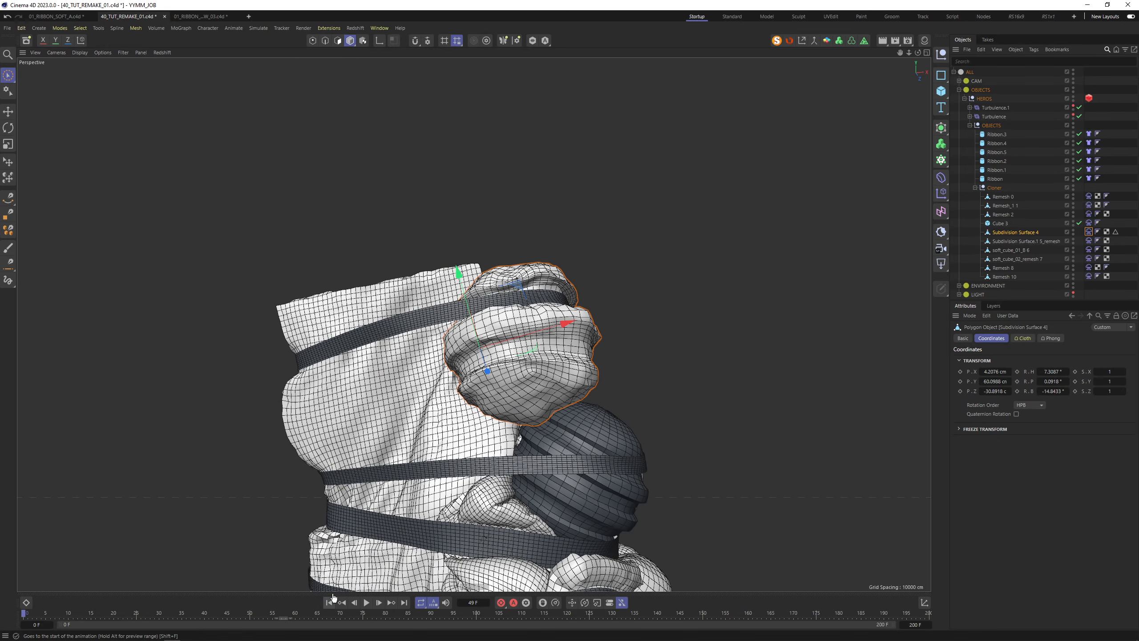
Give the lump's cloth Bendiness 50, Stretchiness 1 and Friction 0.5, then replay and rewind
click(1089, 232)
click(985, 339)
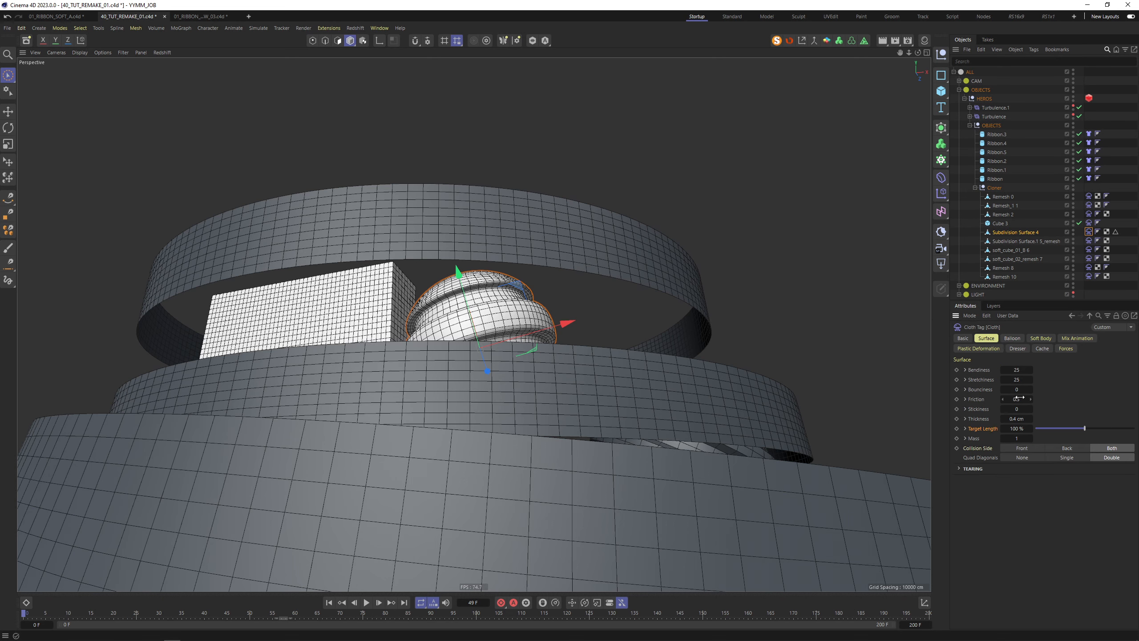
double_click(1016, 379)
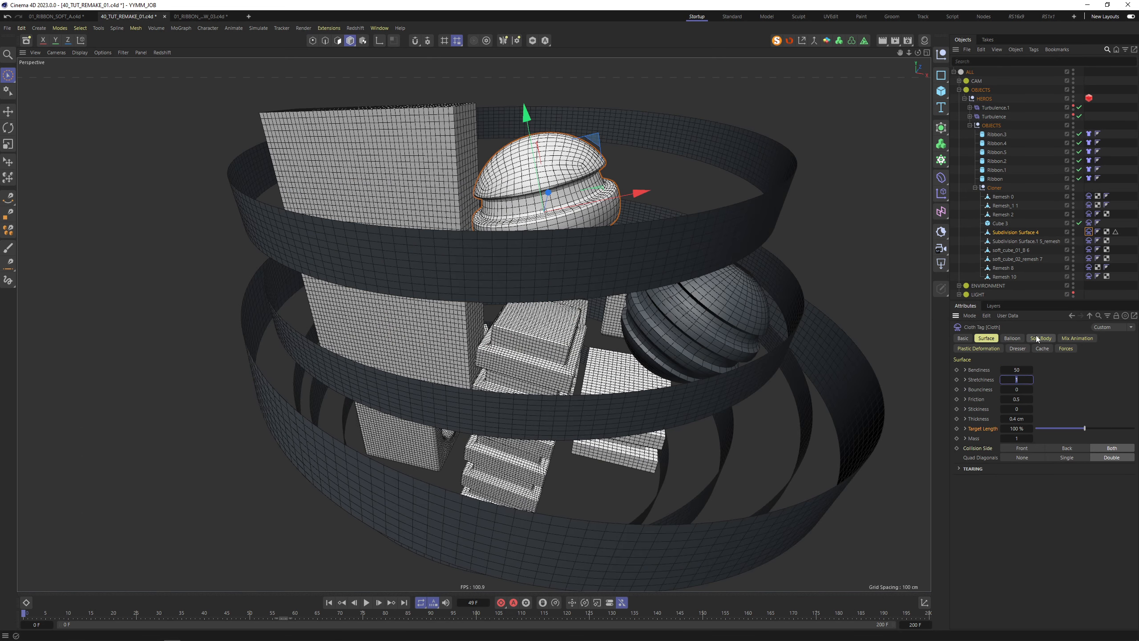
click(1037, 337)
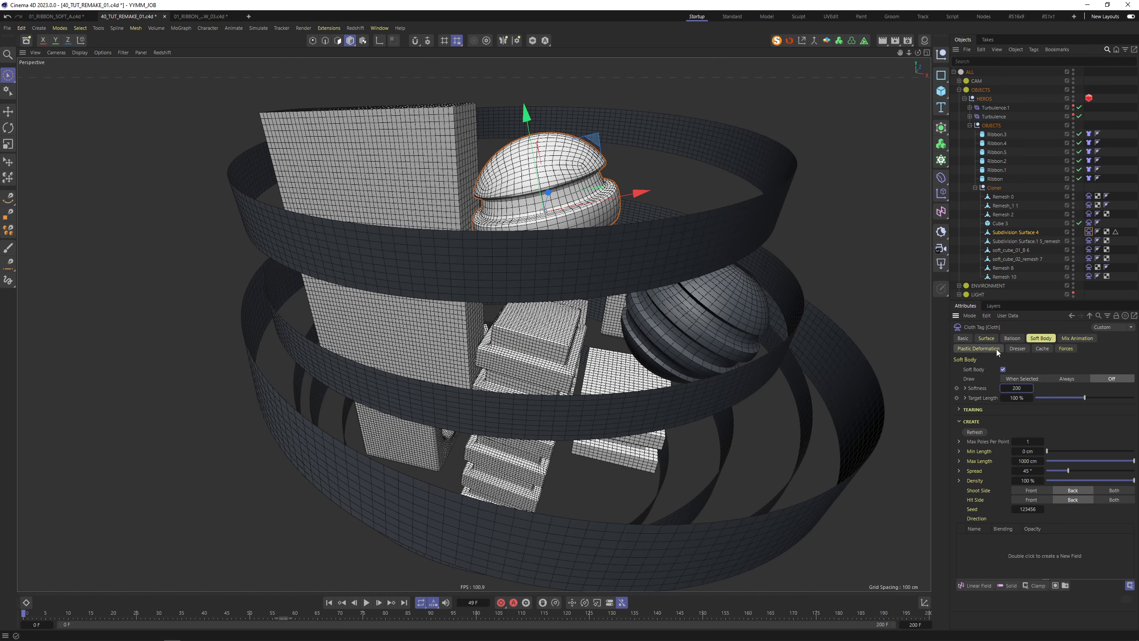
click(988, 339)
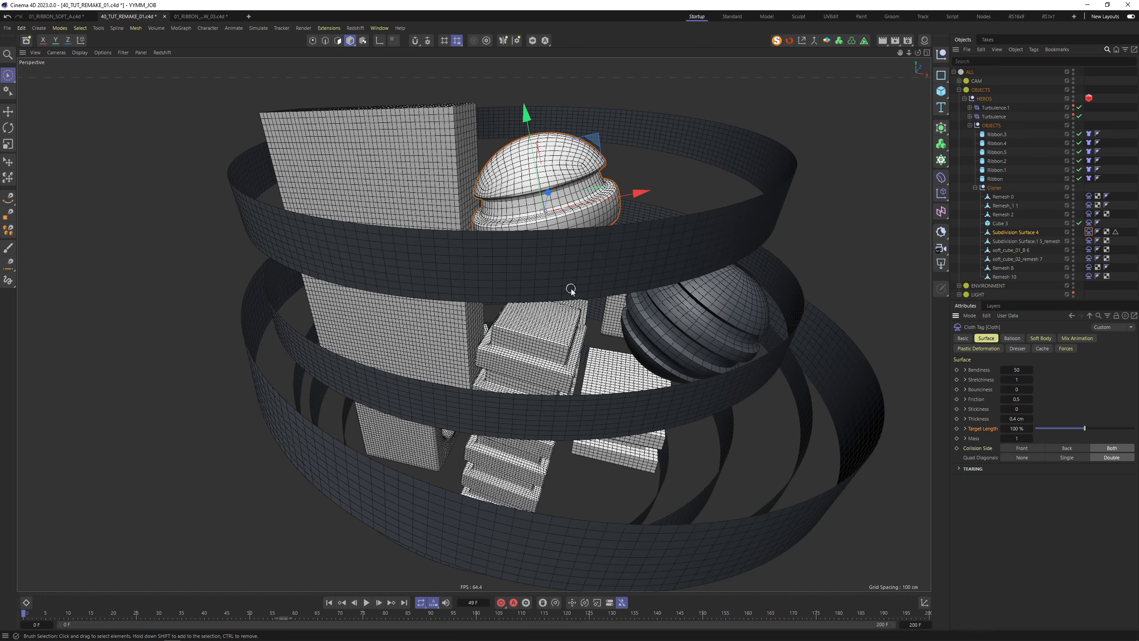
alt+right_drag(572, 291, 564, 364)
alt+drag(565, 364, 575, 311)
click(366, 602)
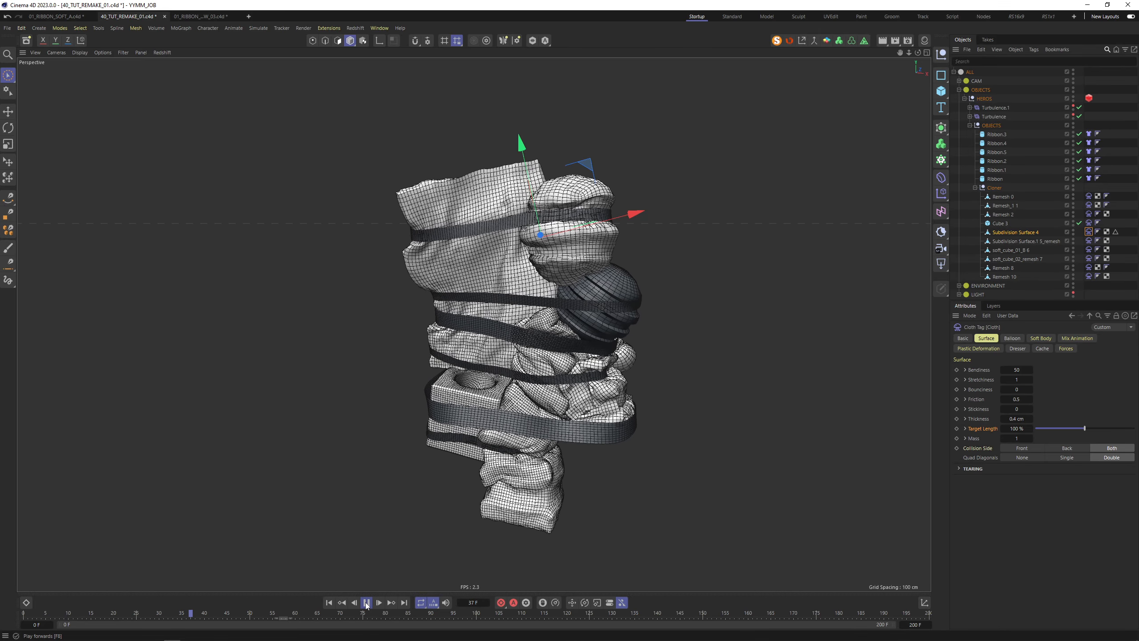
click(366, 603)
alt+drag(341, 319, 454, 342)
click(329, 603)
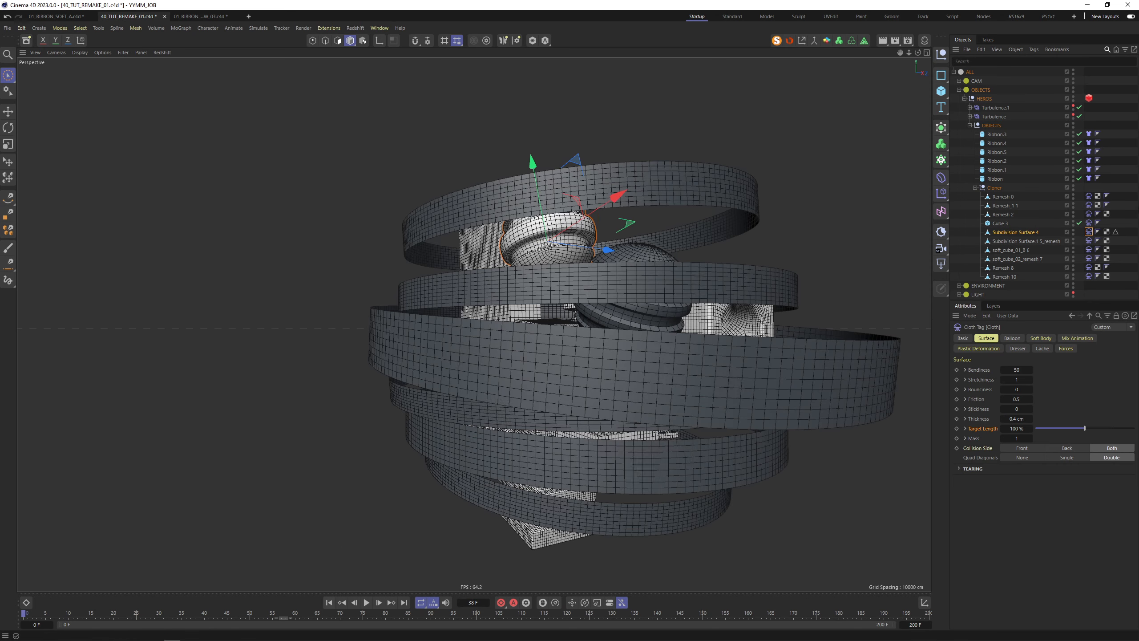
Cache the scene from Remesh 0's Cloth tag and play back the cached simulation
click(1089, 196)
click(1042, 349)
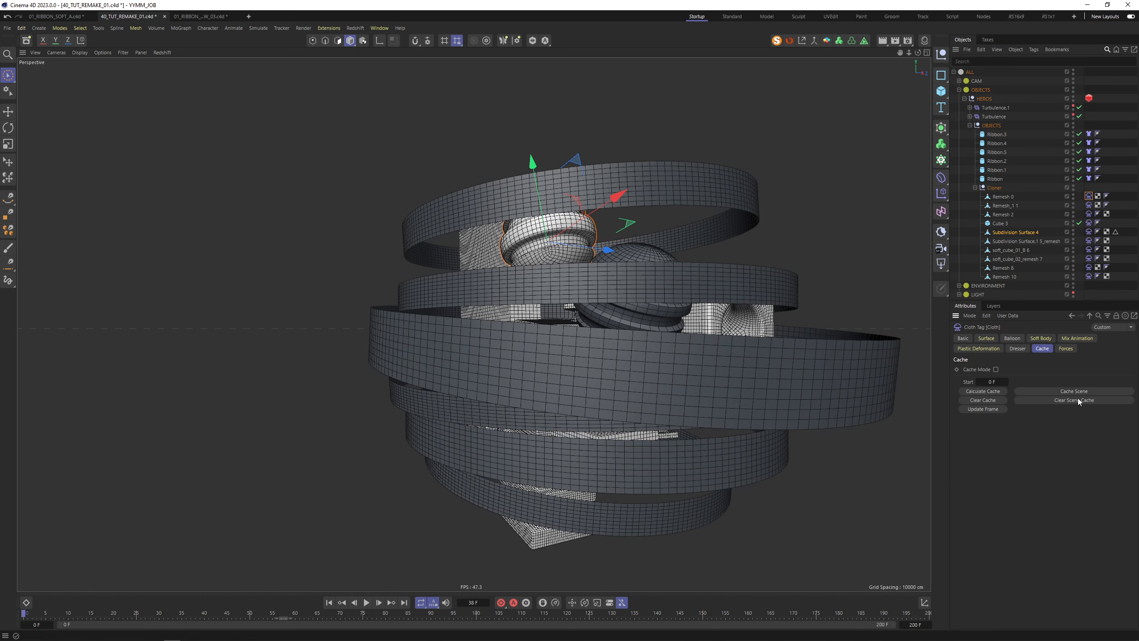
click(1075, 391)
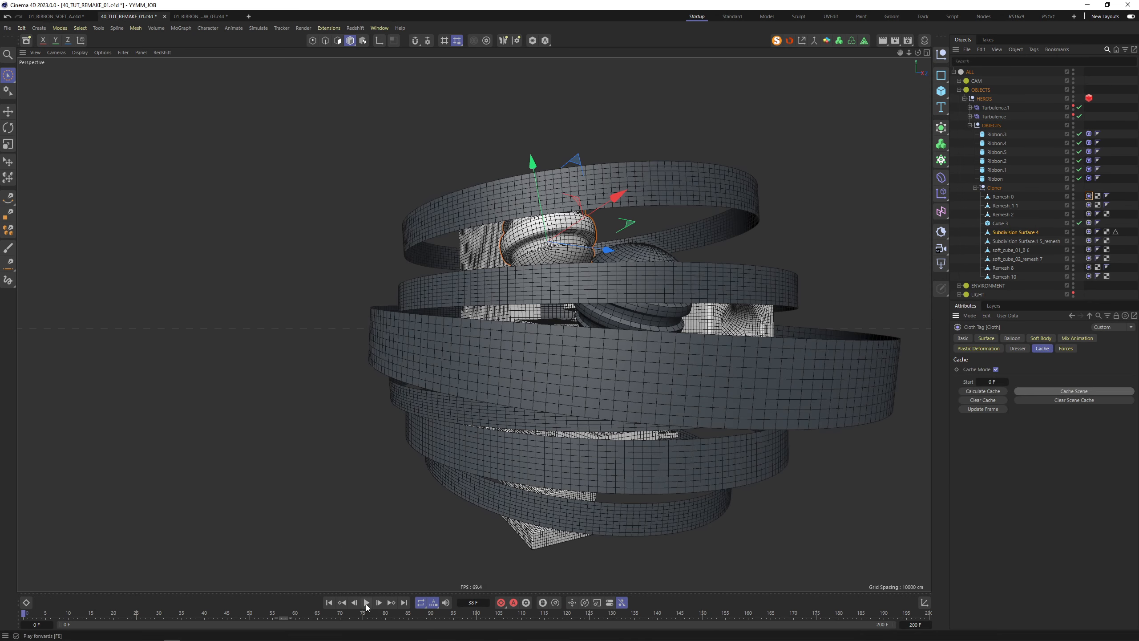
click(366, 603)
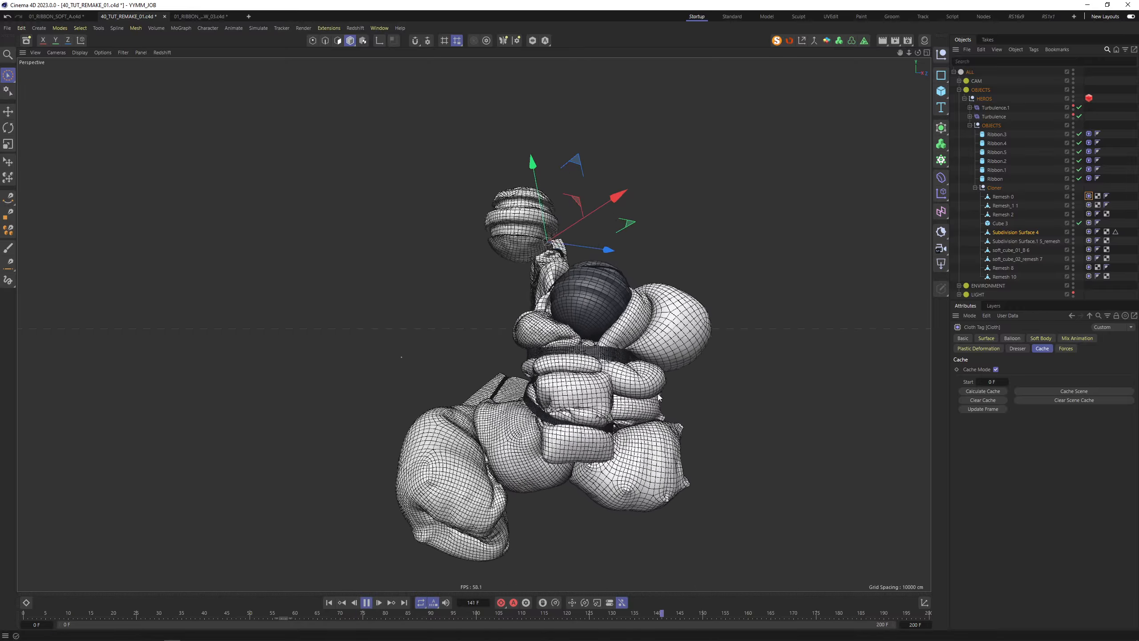
alt+drag(651, 385, 514, 377)
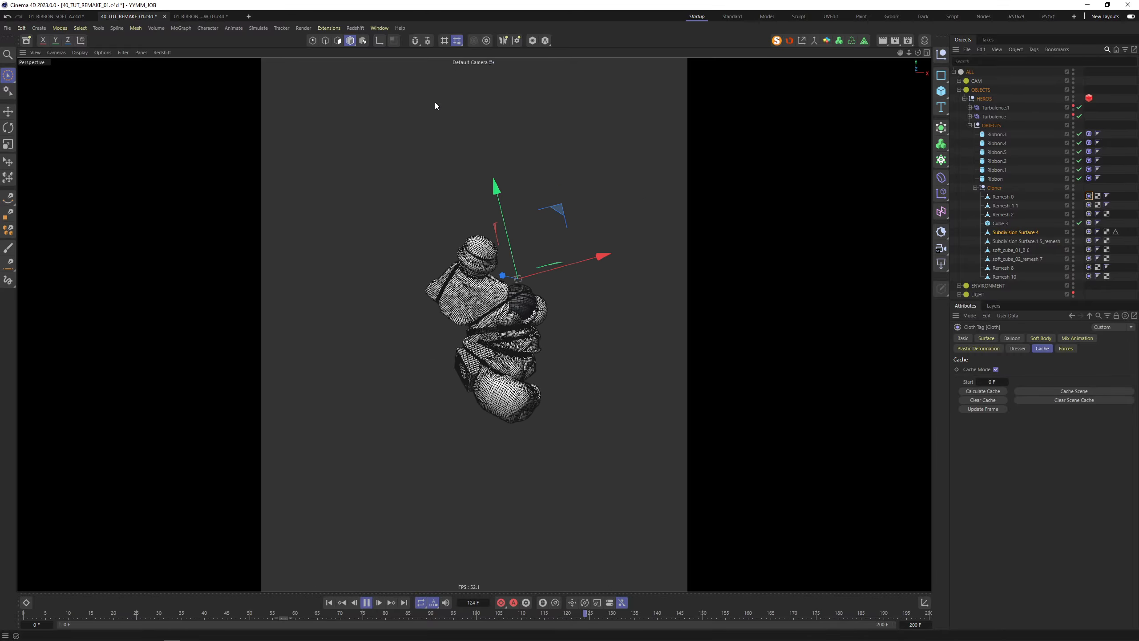
click(372, 241)
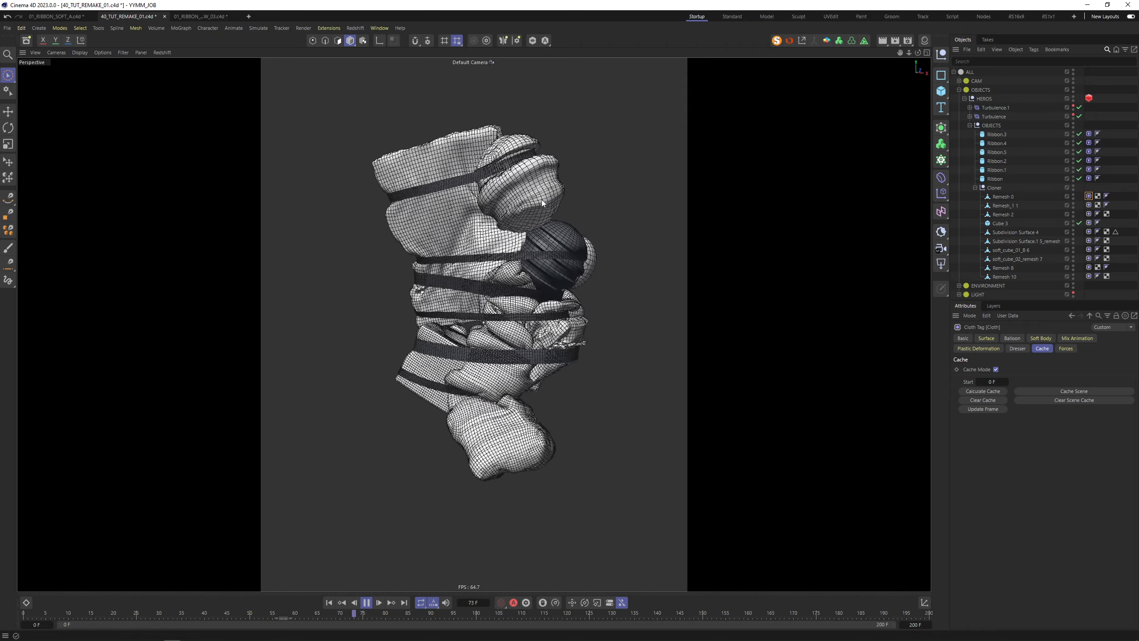
click(363, 603)
click(330, 603)
Delete Subdivision Surface 4 and start re-caching the whole scene
click(516, 190)
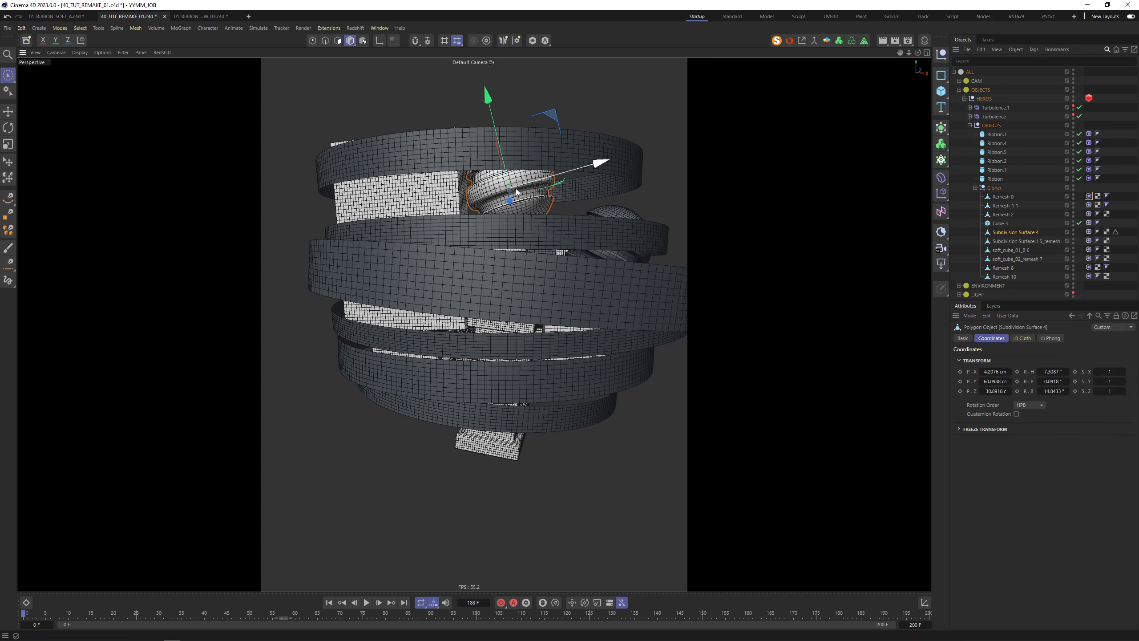
click(1029, 232)
key(Delete)
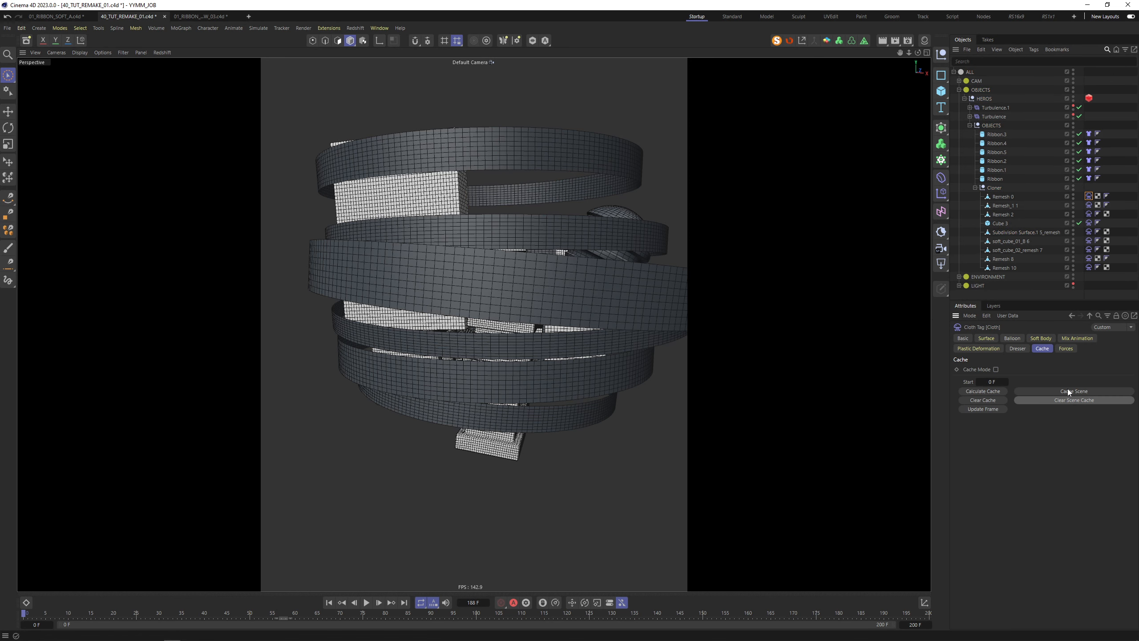
click(1068, 391)
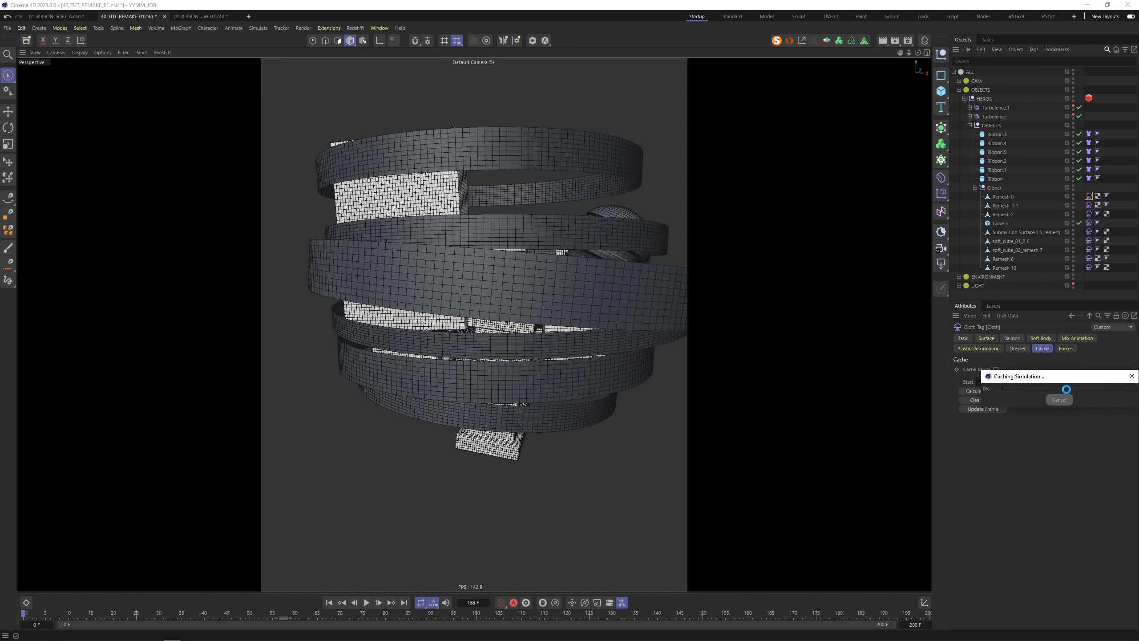